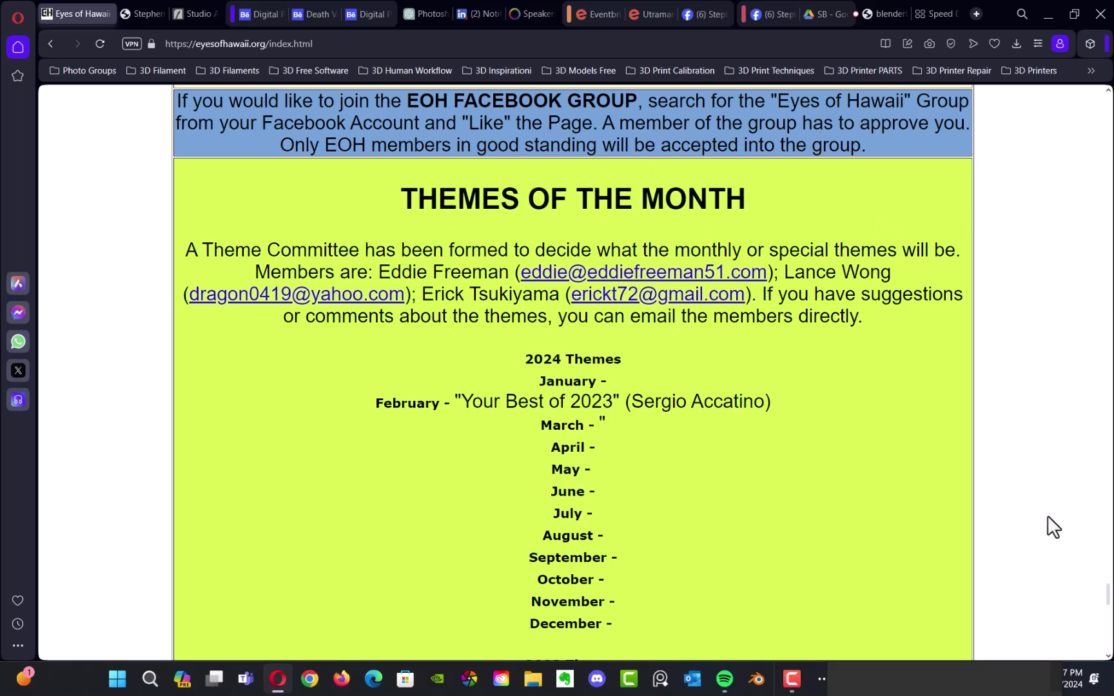
# Look over the Eyes of Hawaii Photography Club page, from the March theme announcement back up to the welcome section and banner.
pyautogui.moveTo(1108, 604); pyautogui.dragTo(1110, 174)
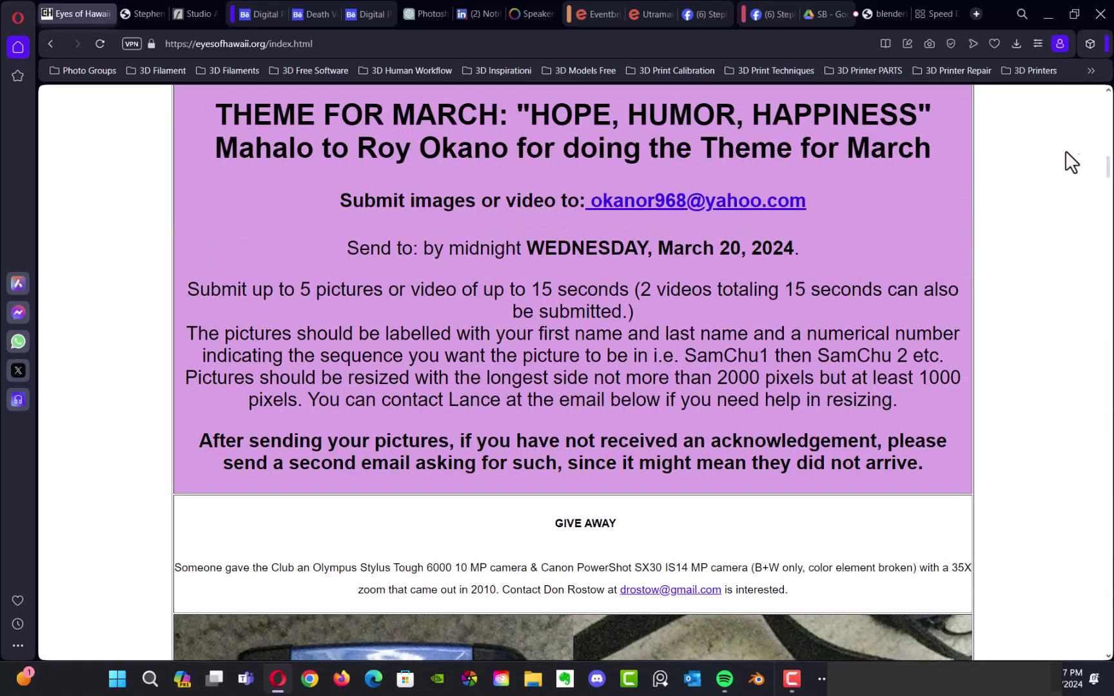
pyautogui.moveTo(1107, 180); pyautogui.dragTo(1099, 123)
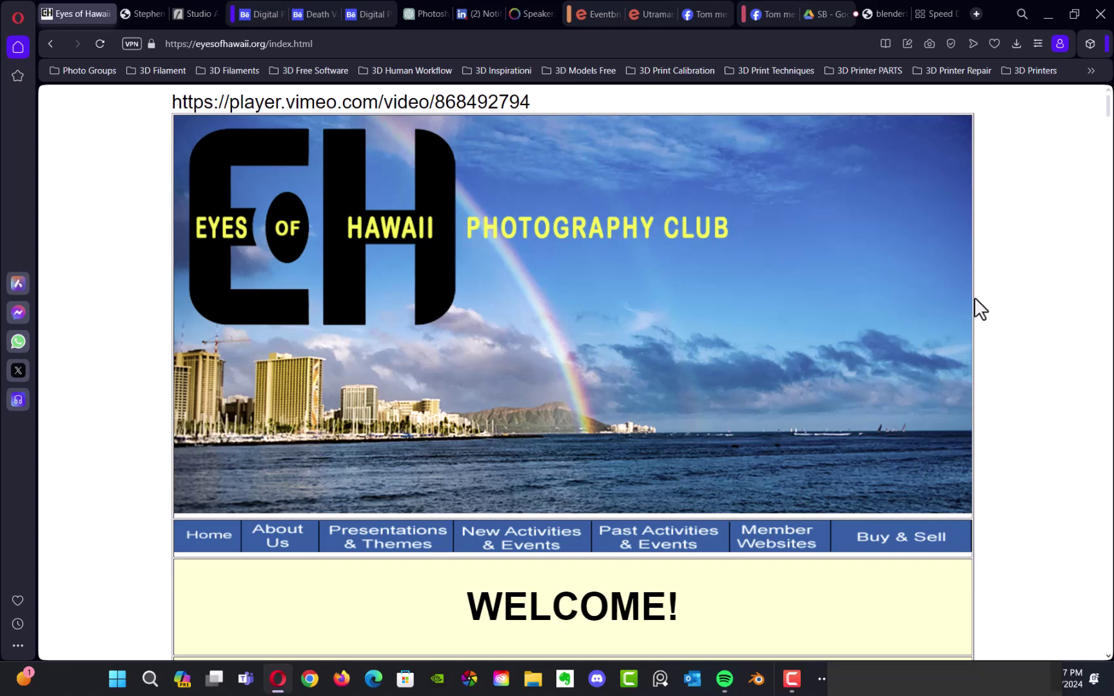
pyautogui.moveTo(1106, 102)
pyautogui.mouseDown()
pyautogui.moveTo(1101, 130)
pyautogui.moveTo(1107, 109)
pyautogui.mouseUp()
pyautogui.moveTo(1108, 108); pyautogui.dragTo(1108, 124)
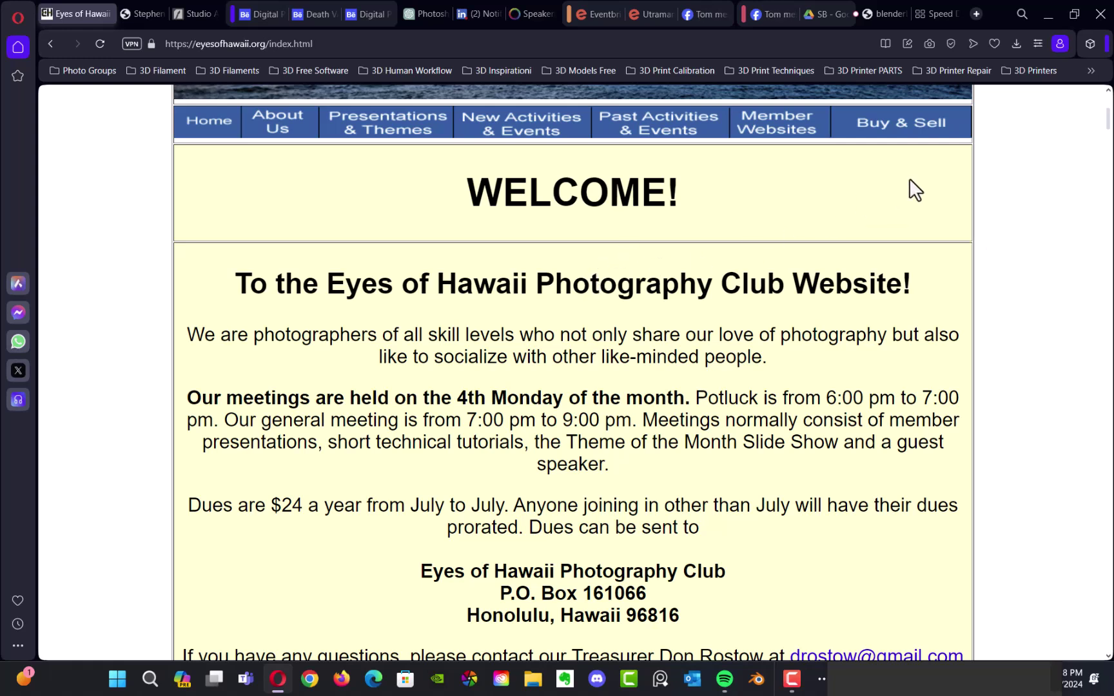
pyautogui.scroll(5, 1109, 129)
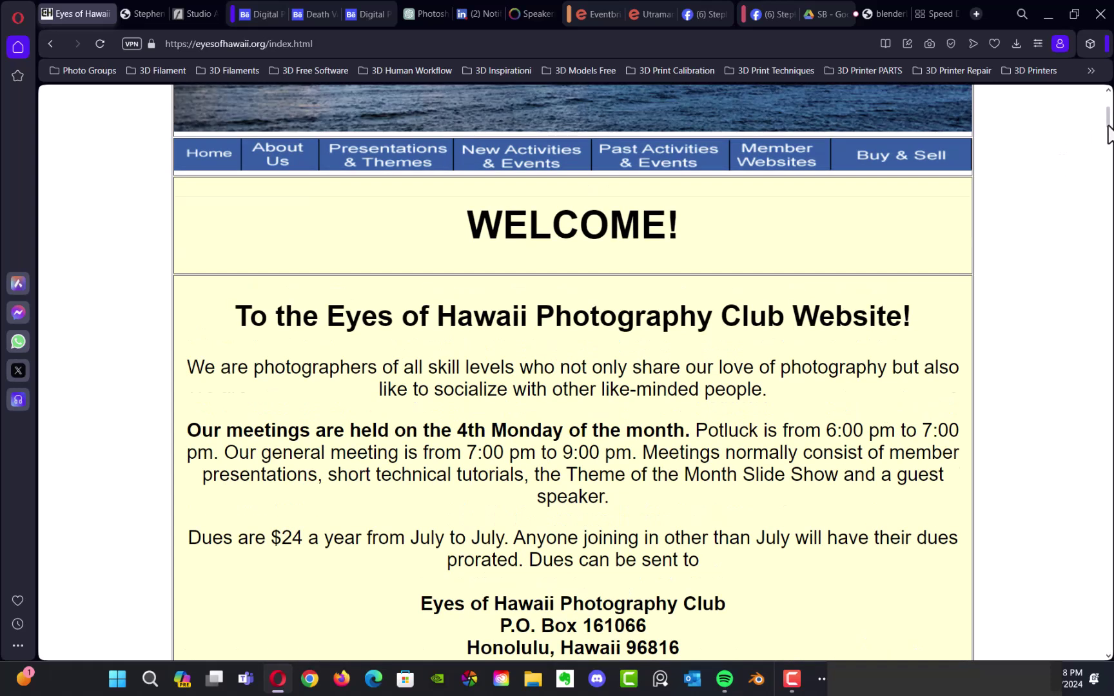
pyautogui.scroll(1, 1110, 124)
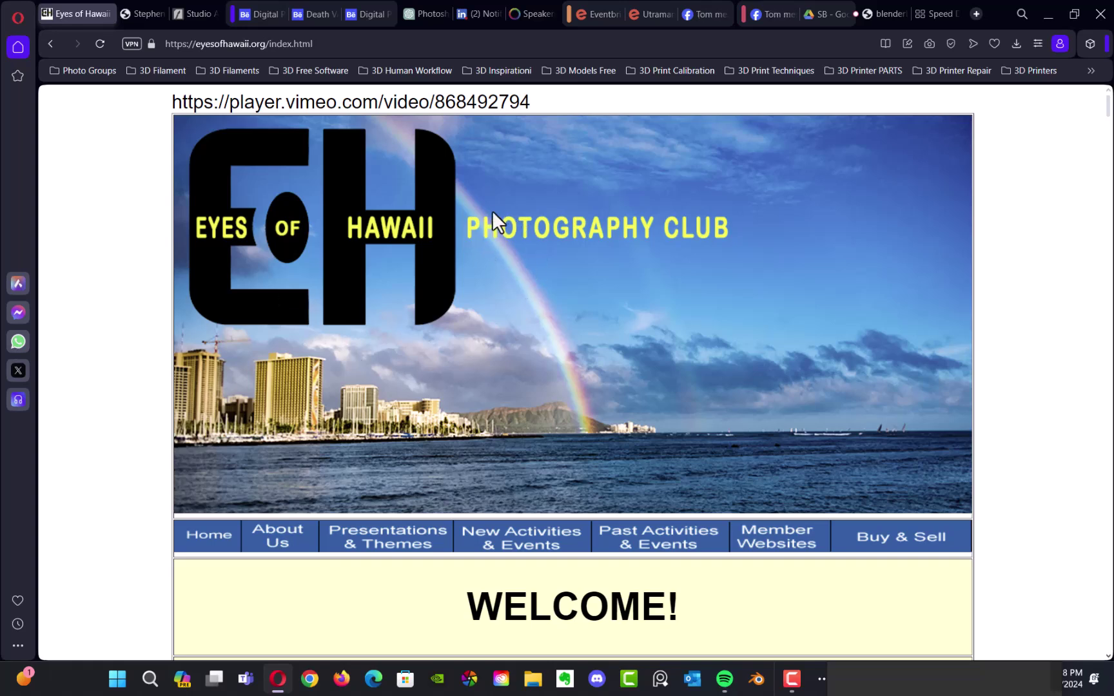
# Switch to the Chromeallusion.com site and view the Prism and Keepers Of Twilight artworks in Gallery 1.
pyautogui.click(132, 16)
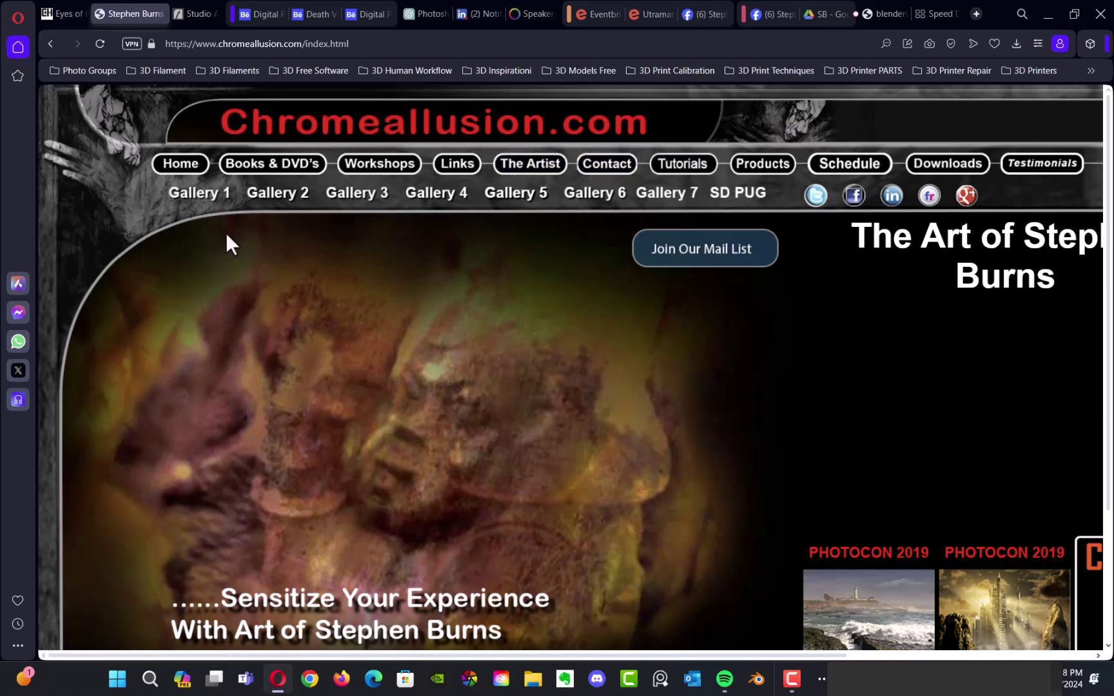
pyautogui.click(203, 194)
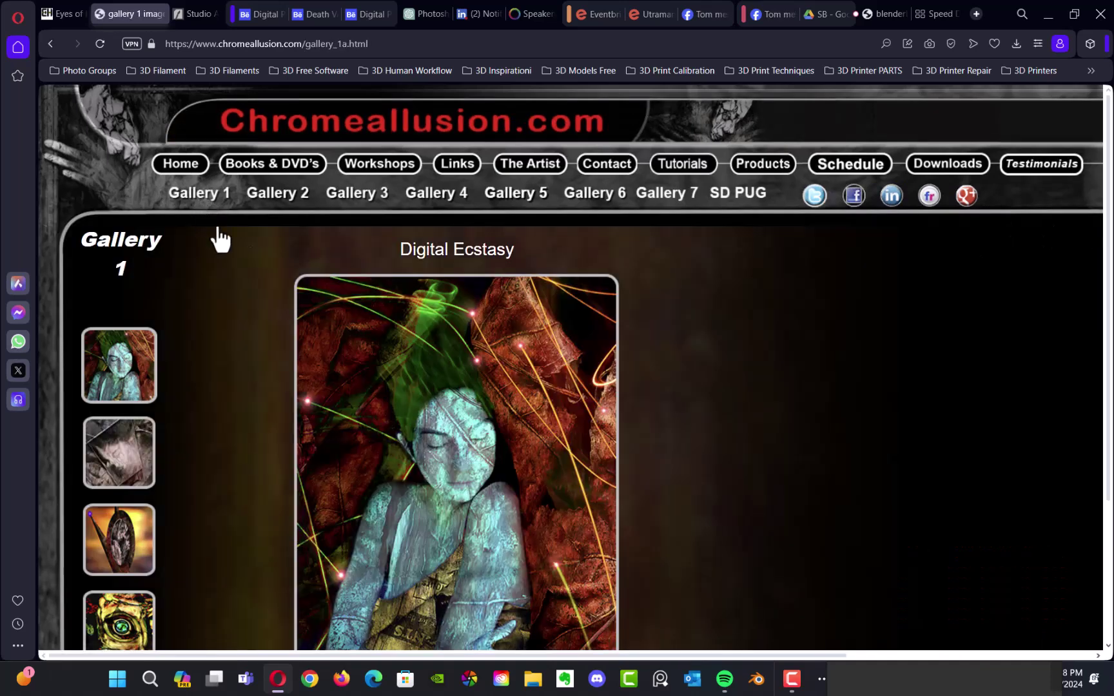
pyautogui.scroll(-3, 1108, 136)
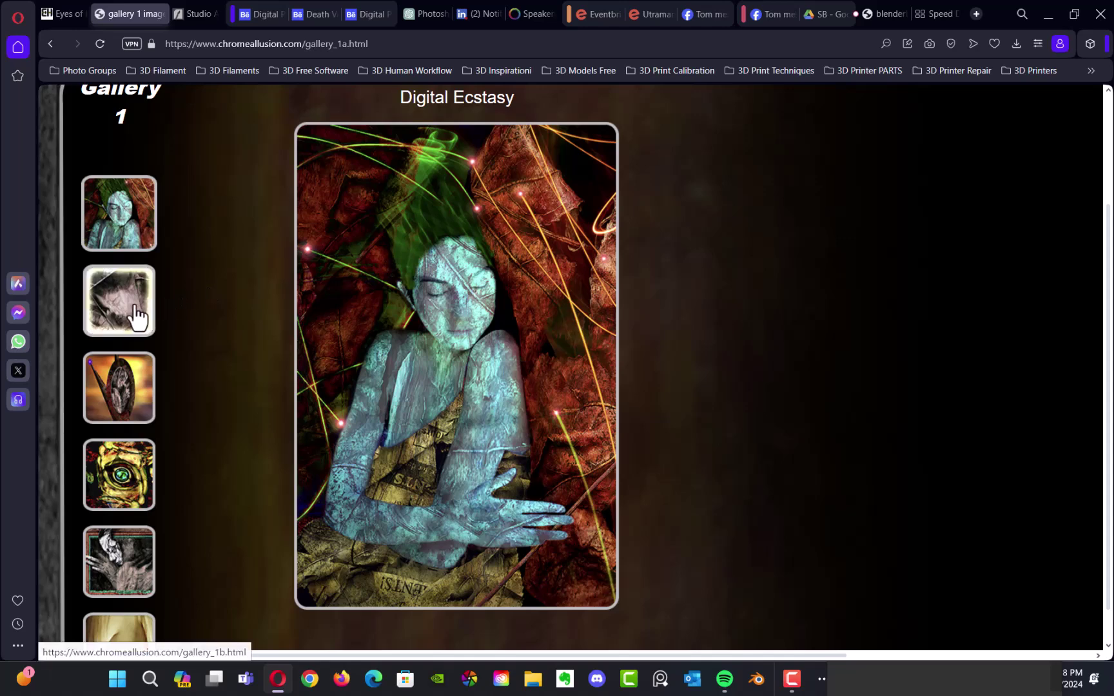
pyautogui.click(131, 332)
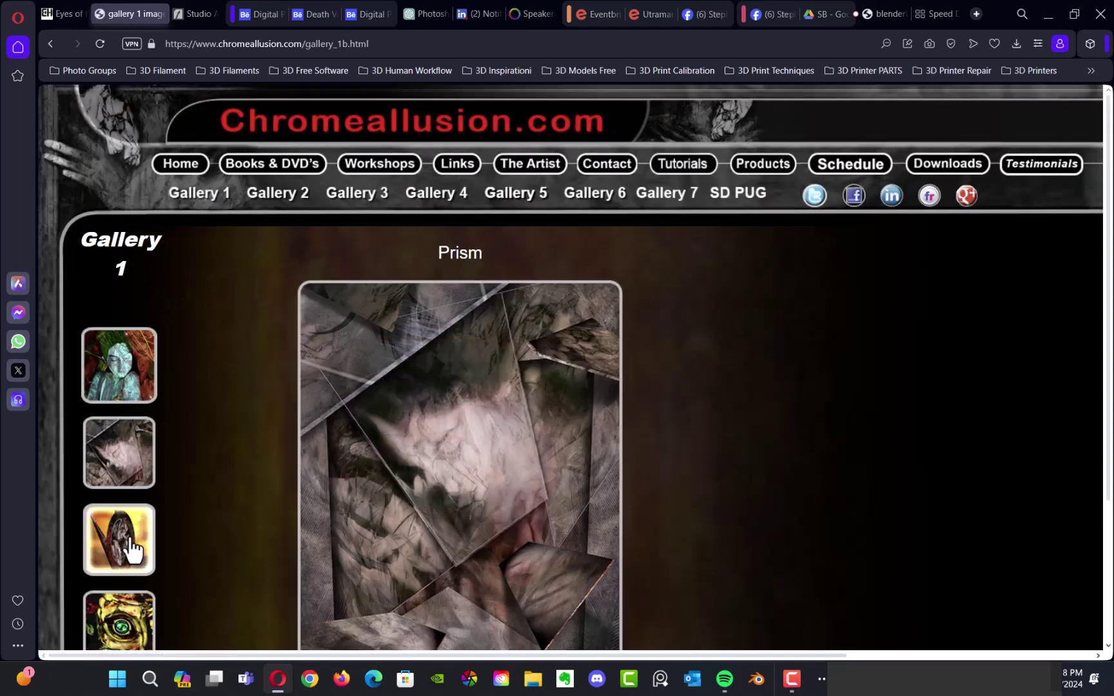
pyautogui.click(132, 554)
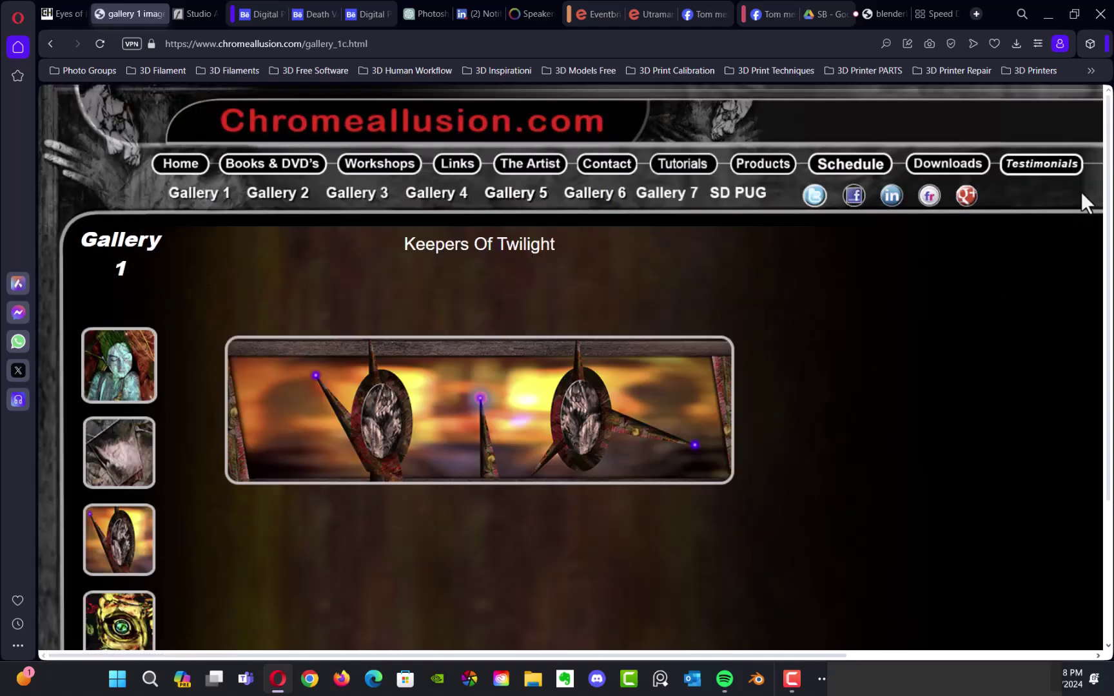
pyautogui.scroll(-1, 1106, 188)
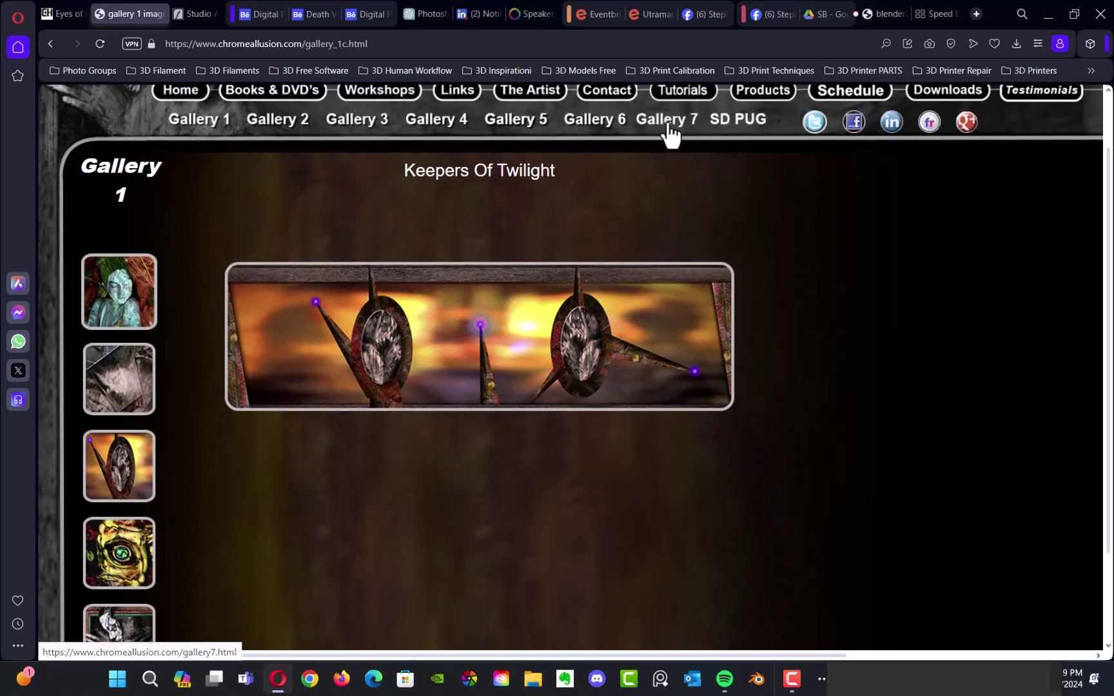
# View the Metamorphis and Futuristic artworks in Gallery 7.
pyautogui.click(667, 120)
pyautogui.click(118, 453)
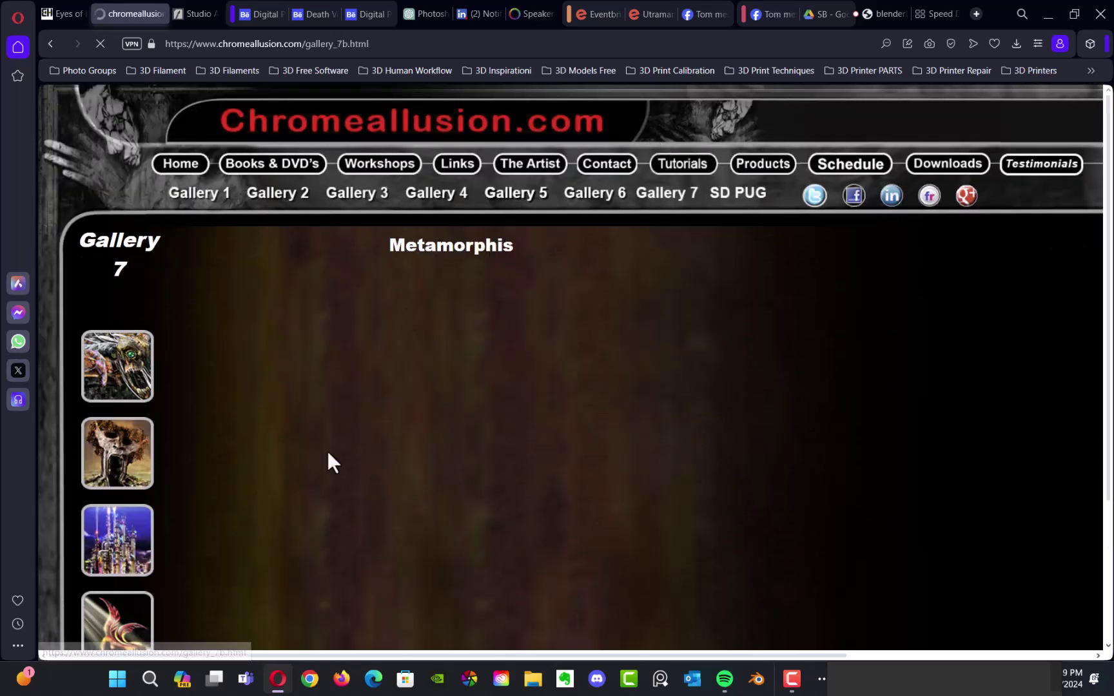
pyautogui.scroll(-2, 1096, 183)
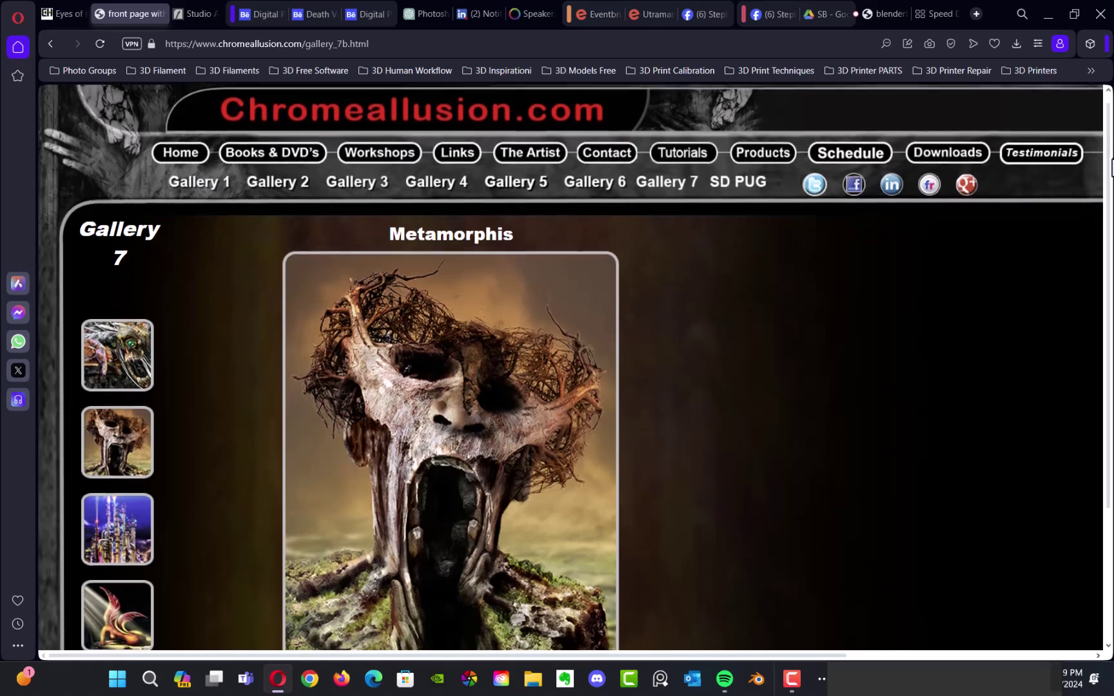
pyautogui.scroll(-2, 1096, 206)
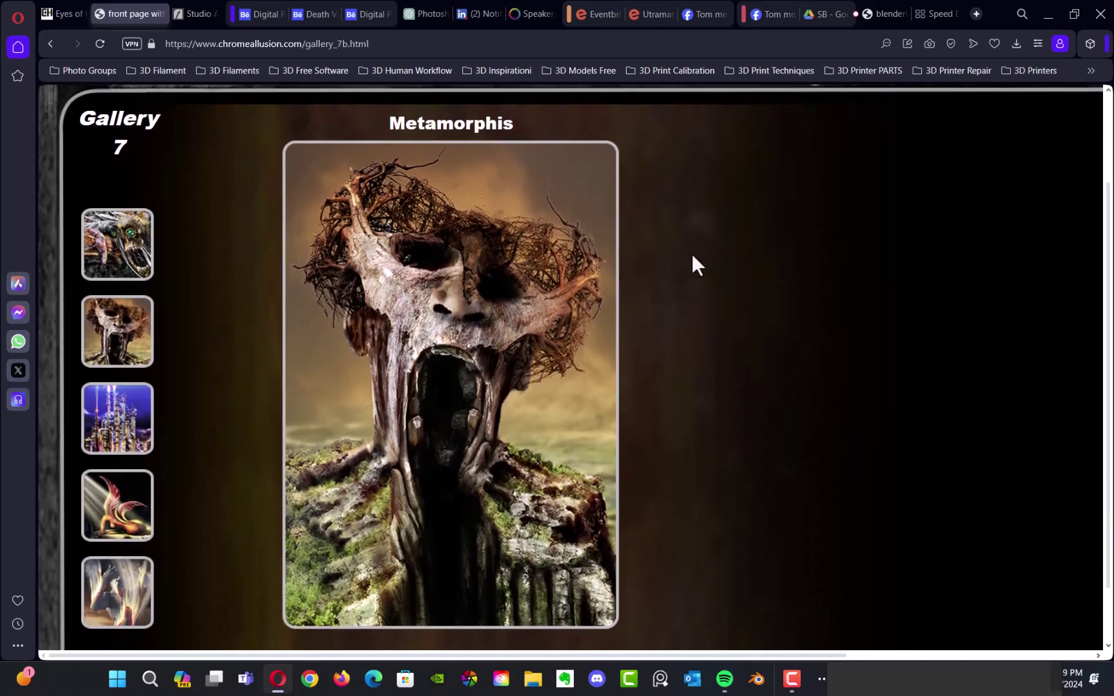
pyautogui.click(148, 415)
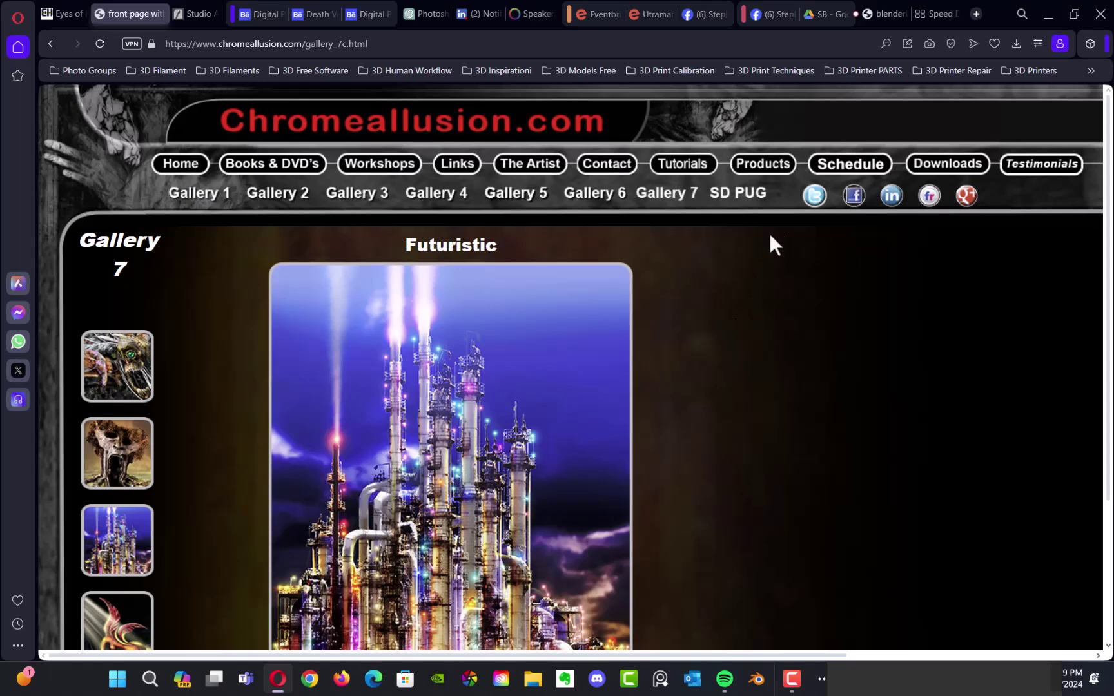
# Open the site's Books & DVDs page and look through the full list of book covers.
pyautogui.click(260, 168)
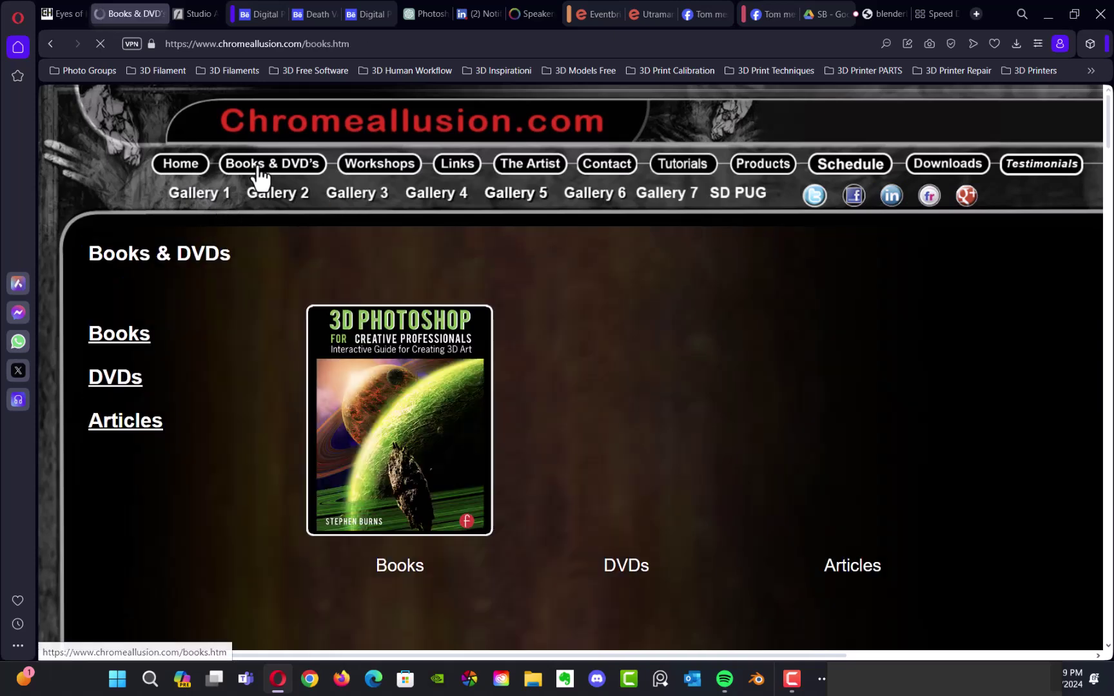
pyautogui.click(371, 429)
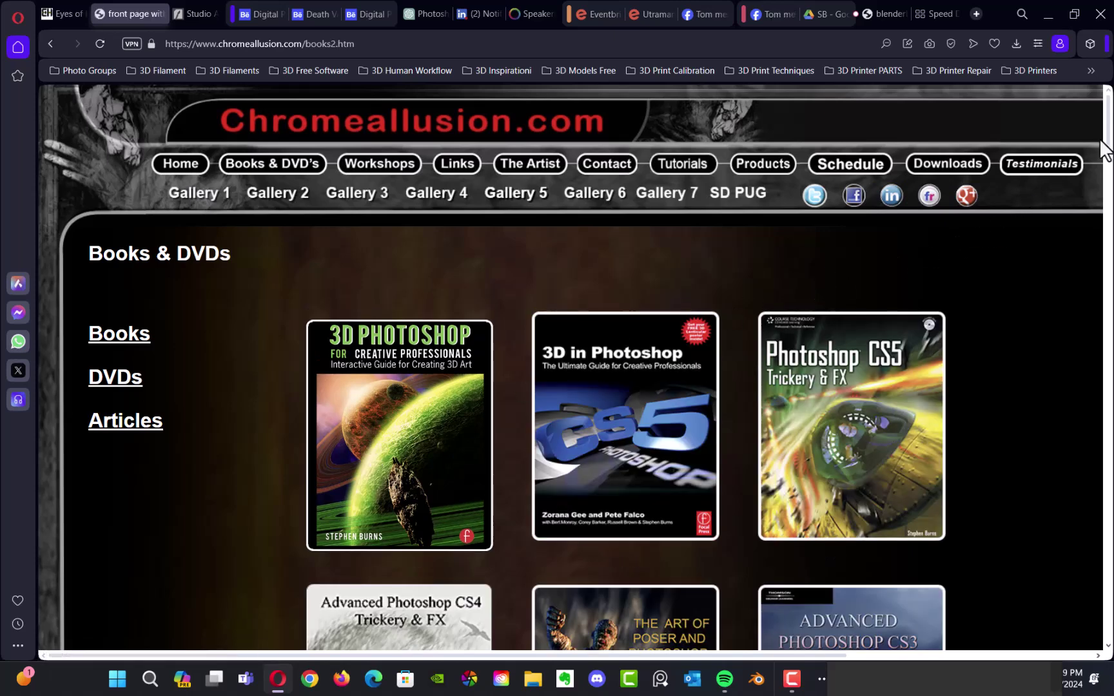
pyautogui.scroll(-4, 1109, 145)
pyautogui.scroll(-2, 1109, 149)
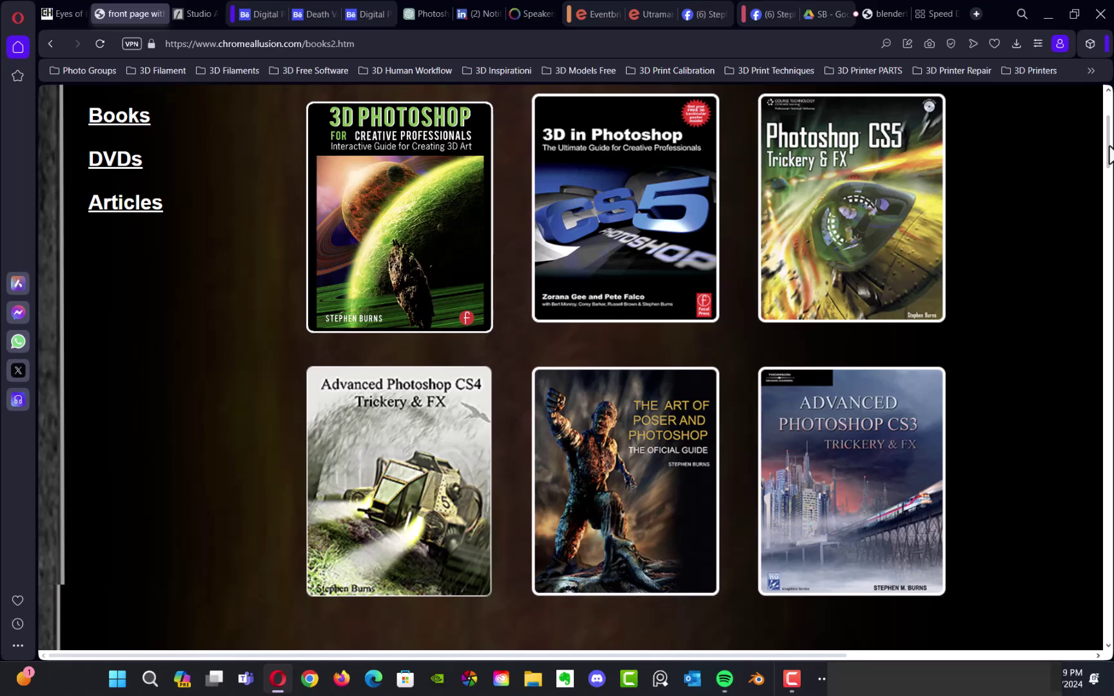
pyautogui.scroll(2, 1109, 155)
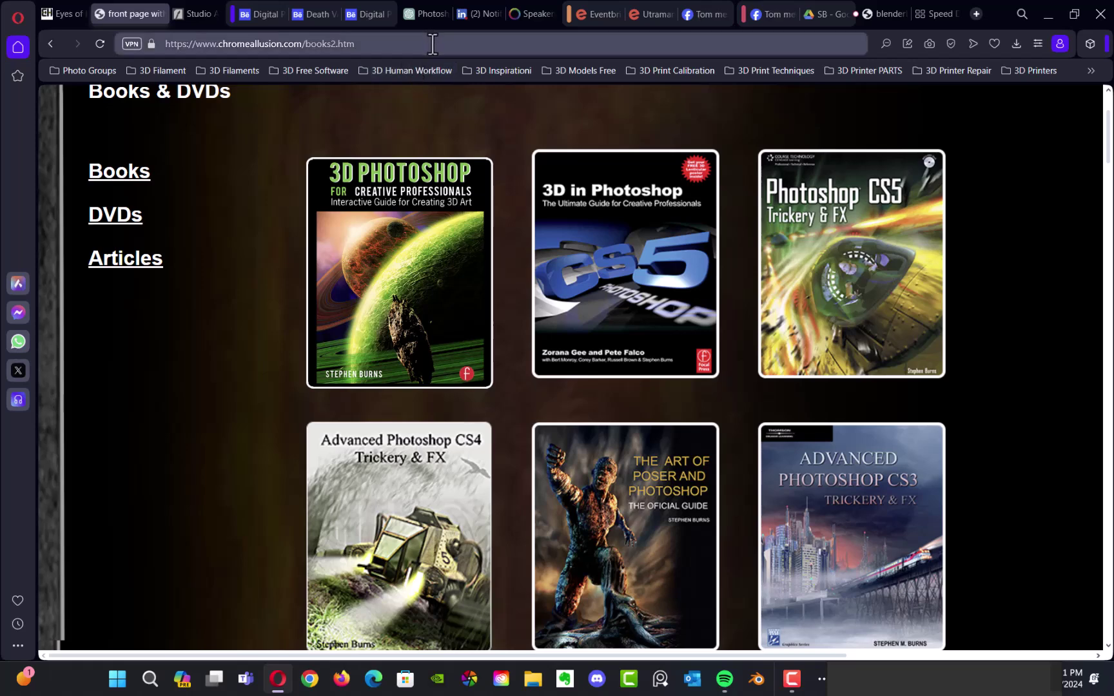
# Switch to the Studio Arts website and look over its home page.
pyautogui.click(190, 14)
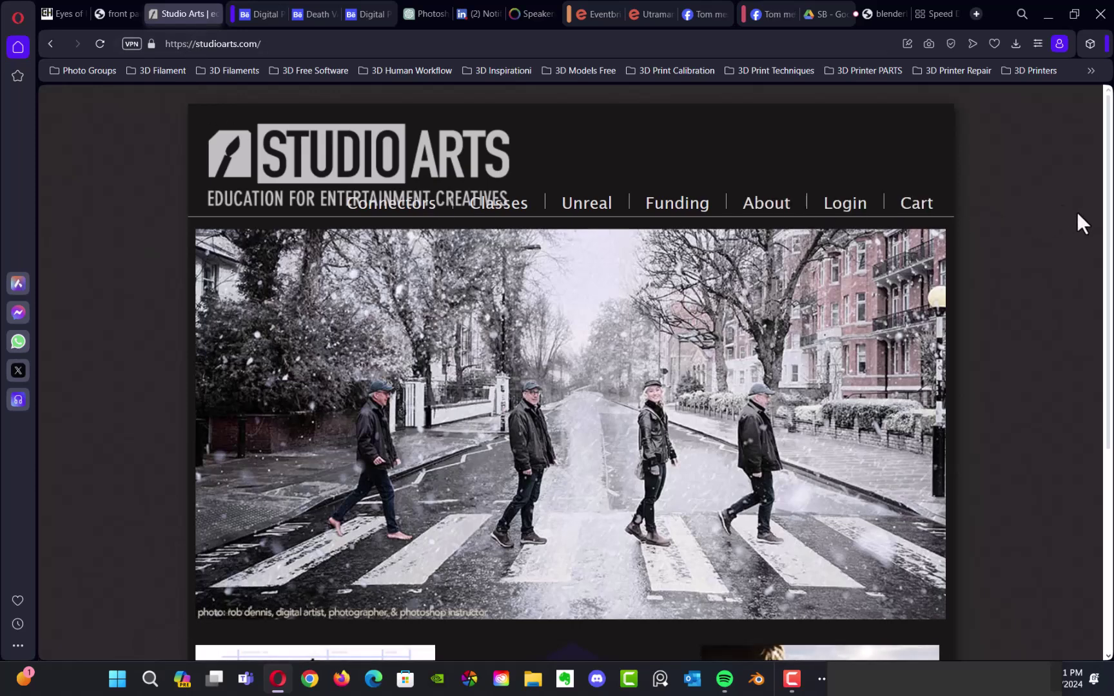
pyautogui.scroll(-2, 1097, 181)
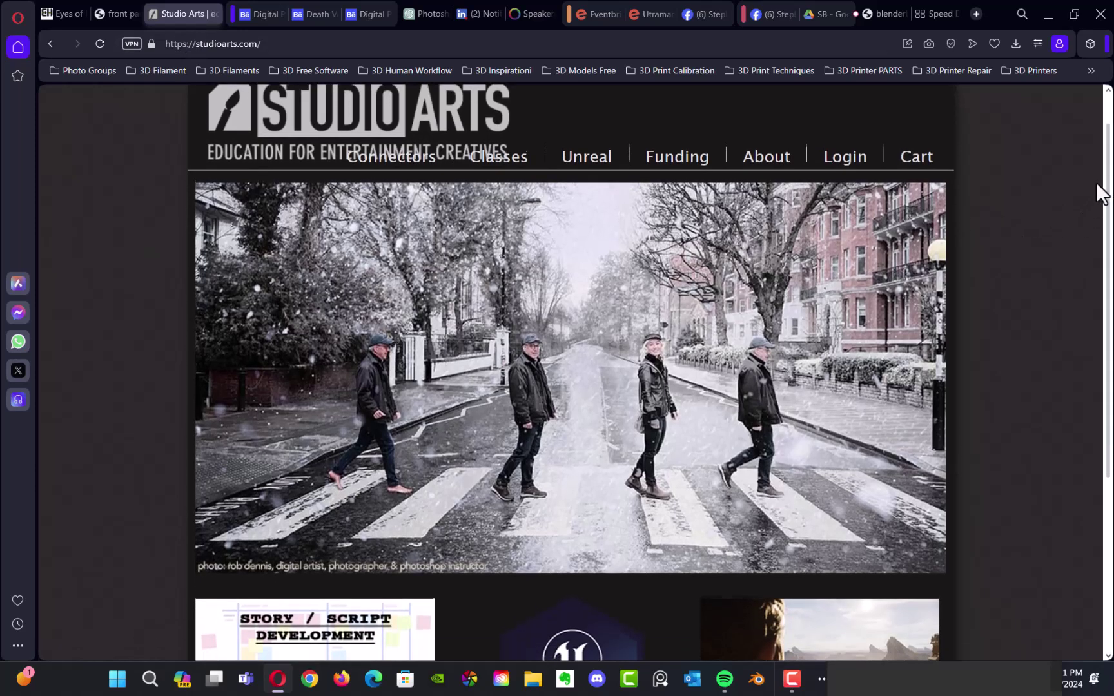
pyautogui.scroll(1, 1092, 177)
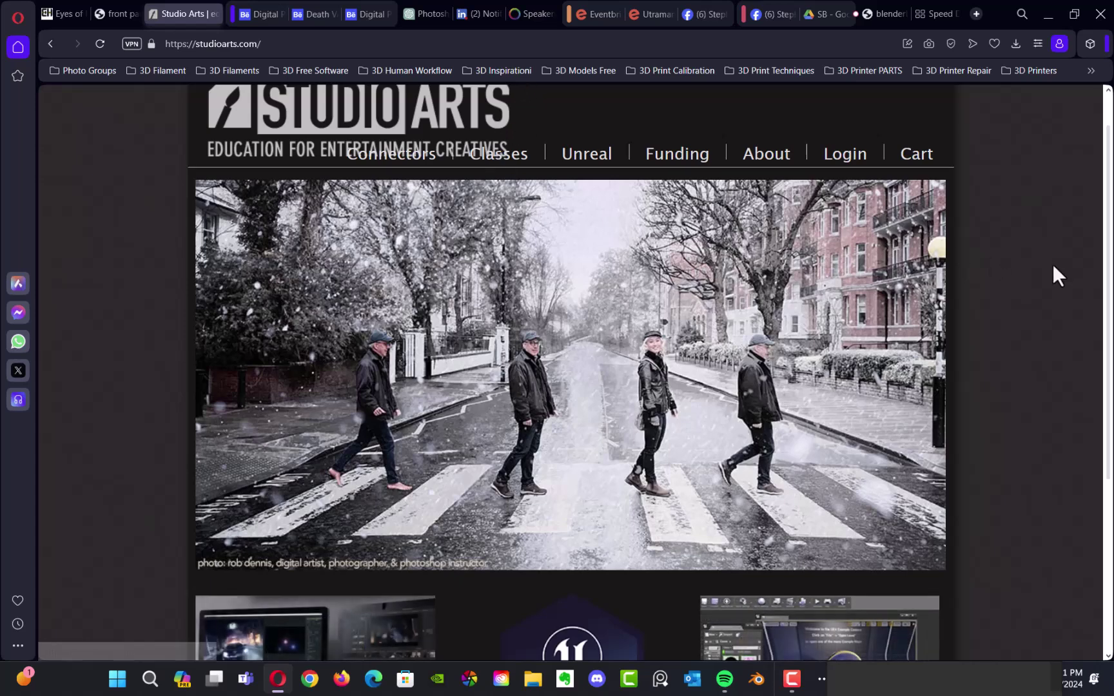
pyautogui.scroll(1, 1108, 315)
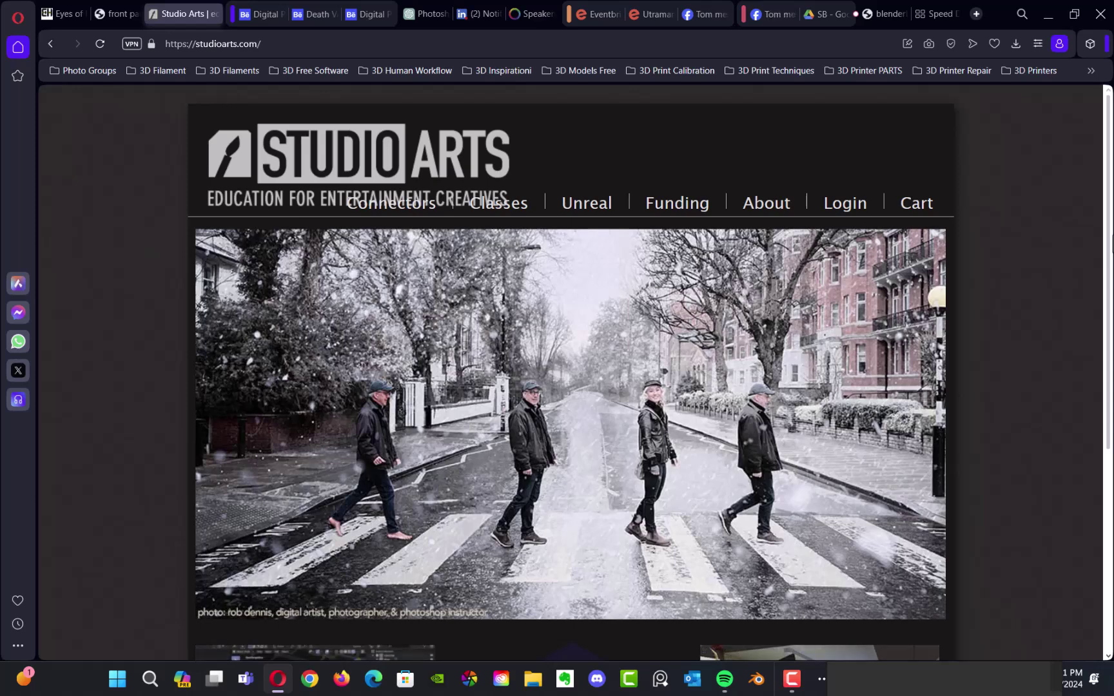
# Switch to Adobe Bridge and look through the thumbnails in the 4 Advanced Photoshop folder, returning to the first files.
pyautogui.click(1047, 14)
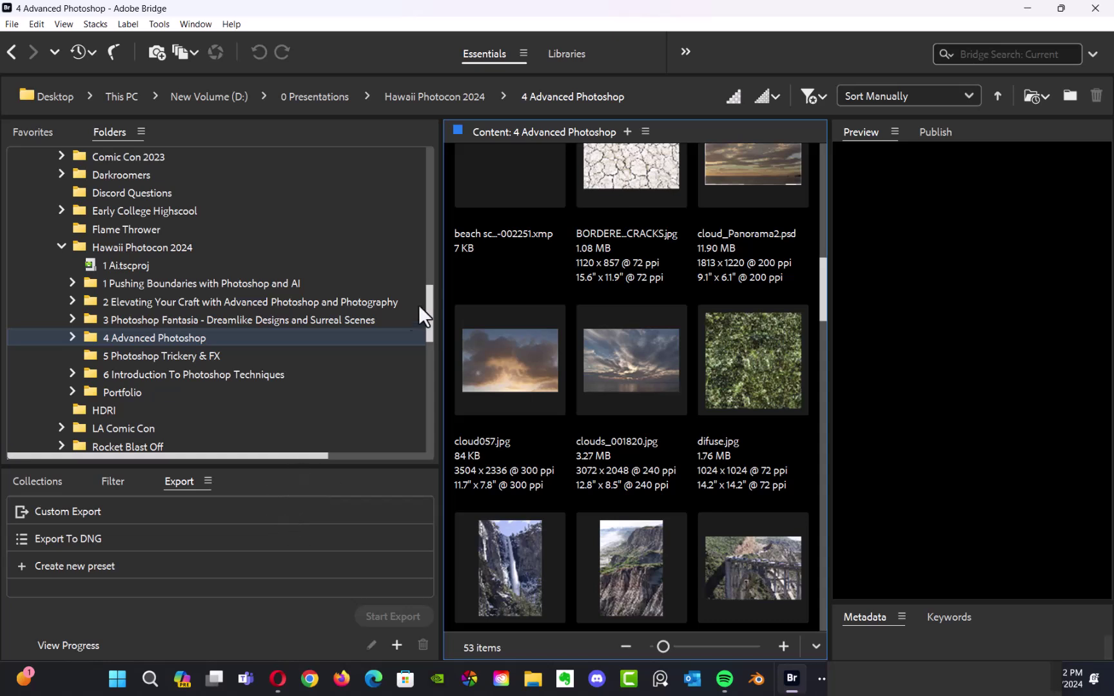
pyautogui.moveTo(826, 295); pyautogui.dragTo(785, 552)
pyautogui.scroll(-3, 785, 552)
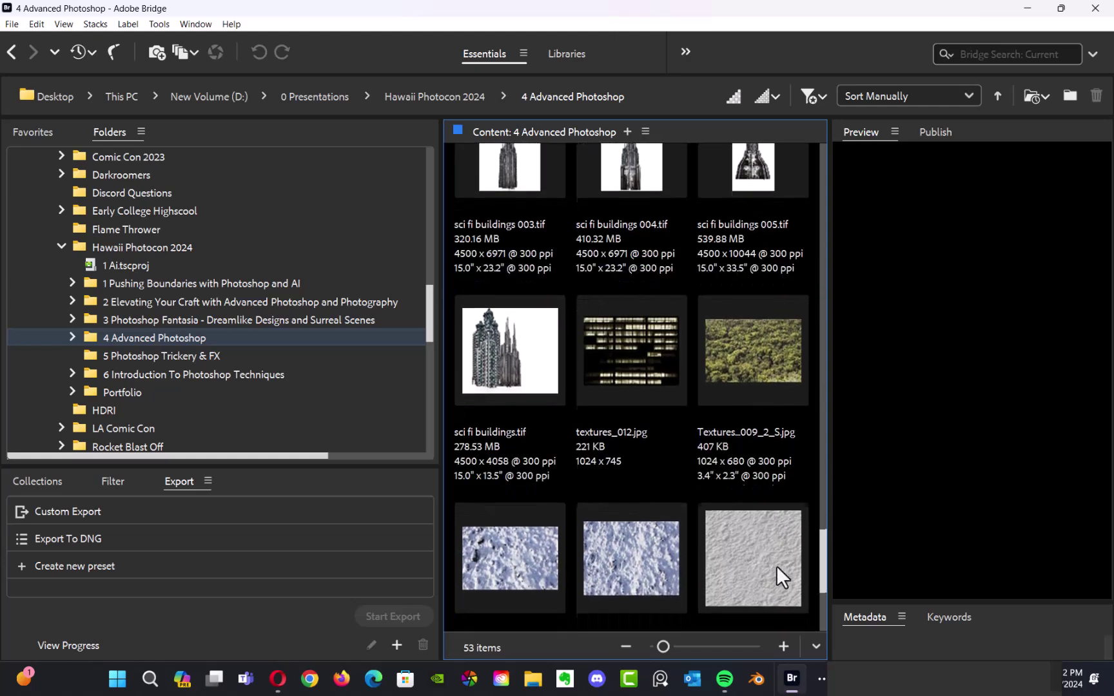
pyautogui.scroll(10, 777, 561)
pyautogui.scroll(3, 786, 470)
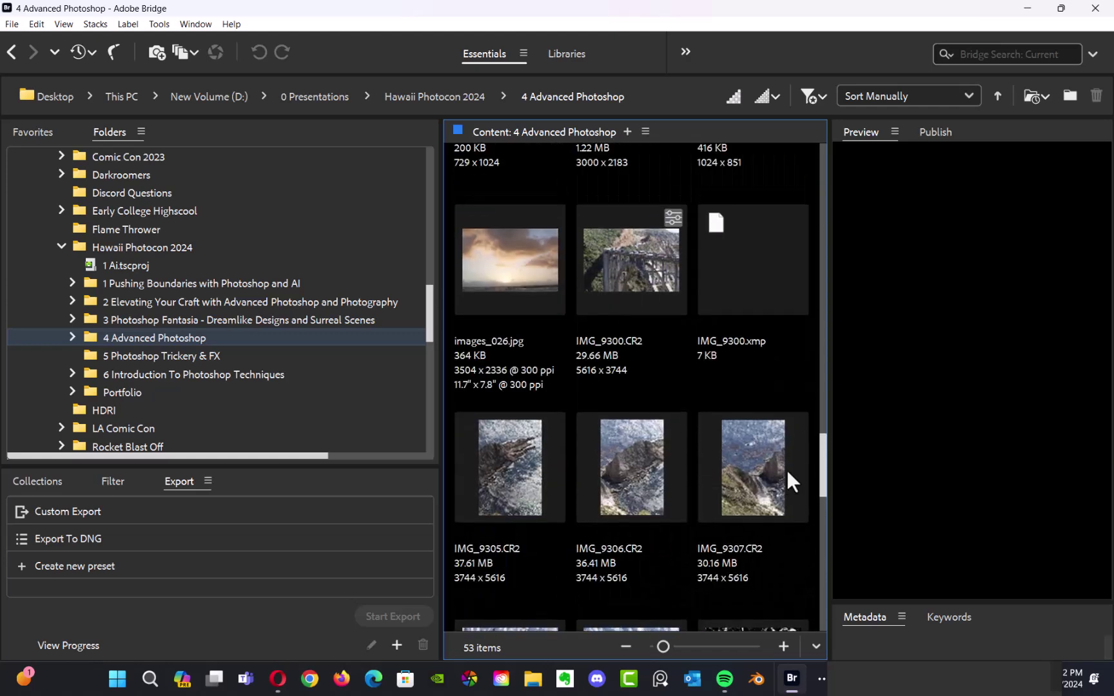
pyautogui.scroll(8, 789, 419)
pyautogui.moveTo(822, 364); pyautogui.dragTo(849, 178)
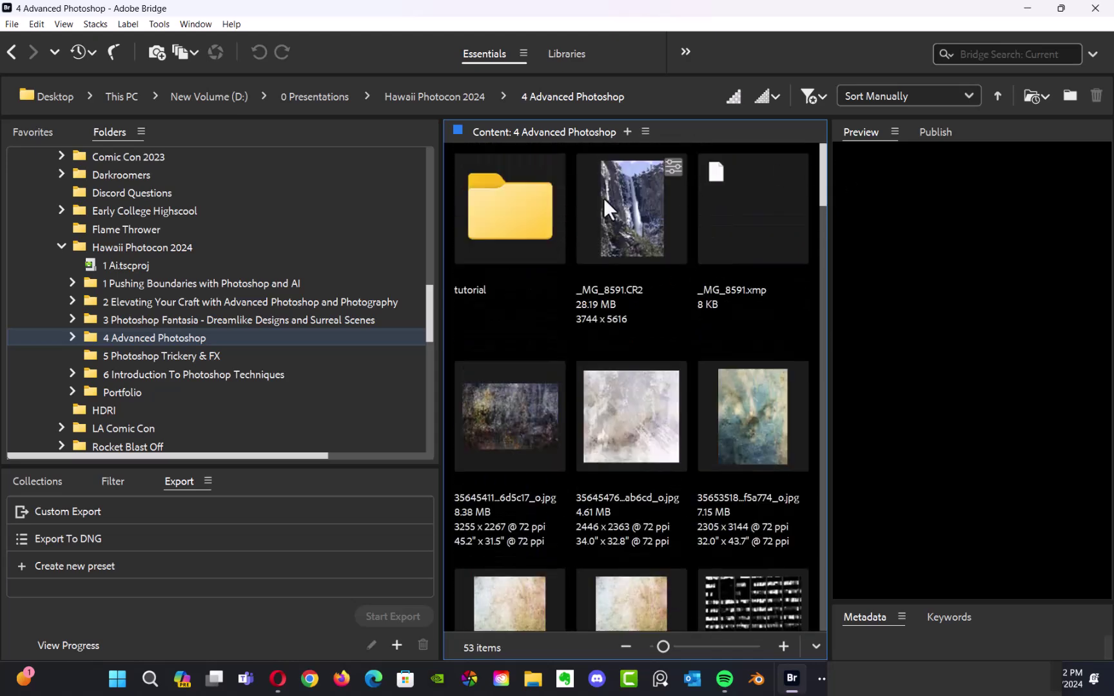
# Preview the waterfall photo _MG_8591.CR2, then advance to the dark texture image three items further on.
pyautogui.click(593, 213)
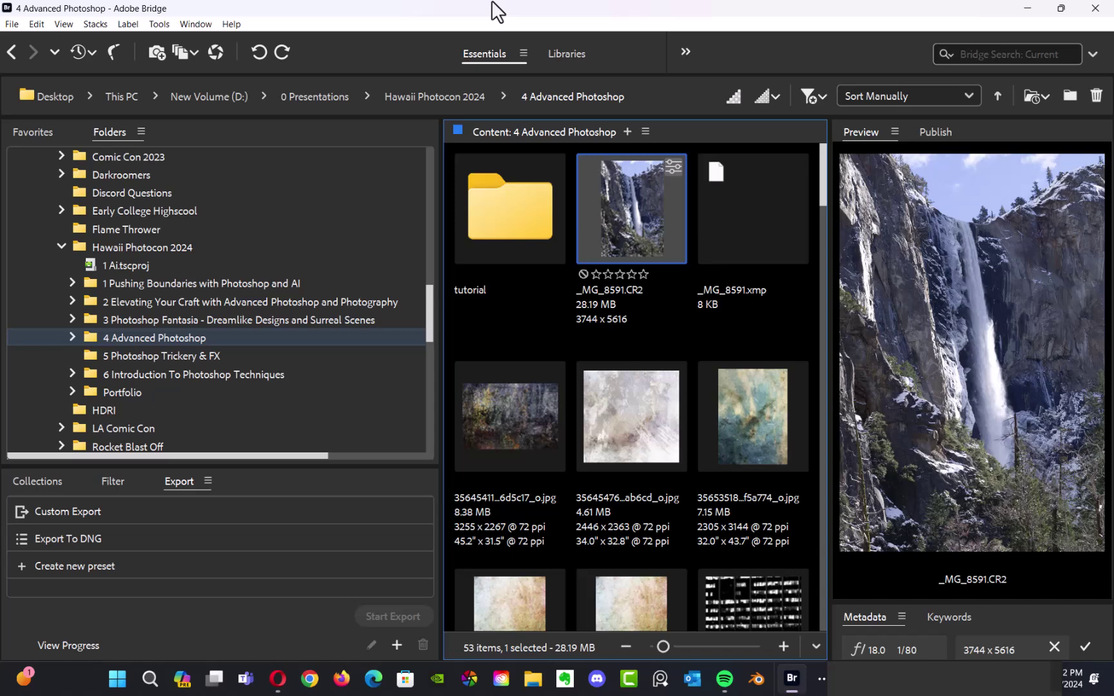
pyautogui.press('Right')
pyautogui.press('Right')
pyautogui.press('Right')
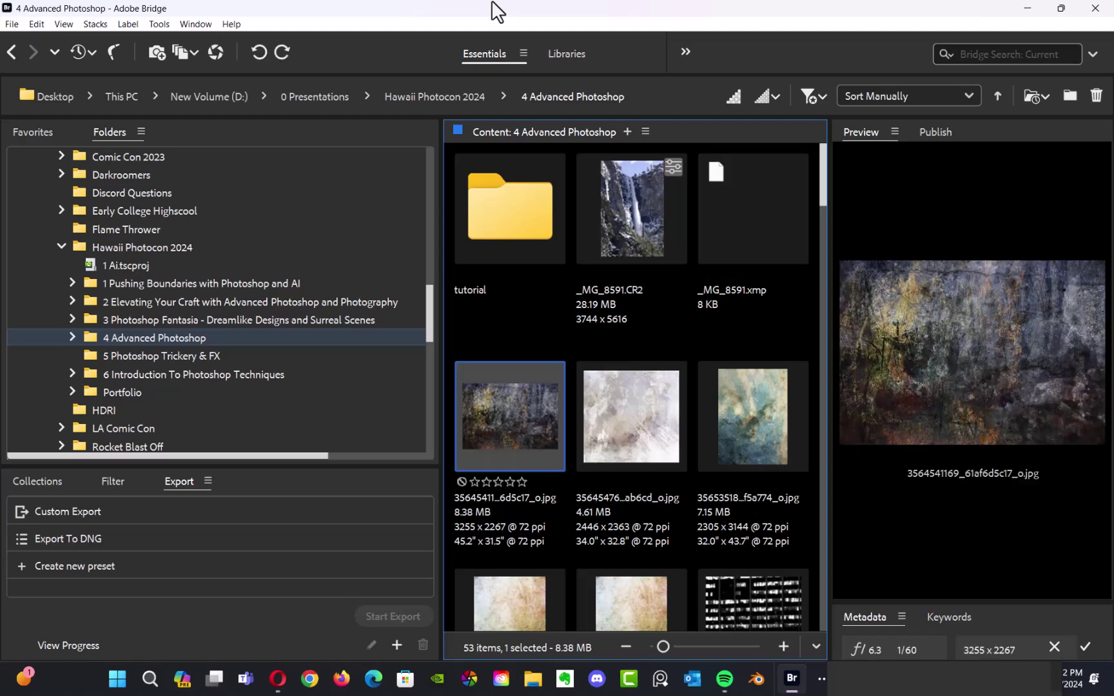
# Page through the folder's textures, landscapes, night buildings and snow images in full-screen preview, starting from the dark texture, and return to the thumbnails.
pyautogui.press('space')
pyautogui.press('Right')
pyautogui.press('Right')
pyautogui.press('Right')
pyautogui.press('Right')
pyautogui.press('Right')
pyautogui.press('Right')
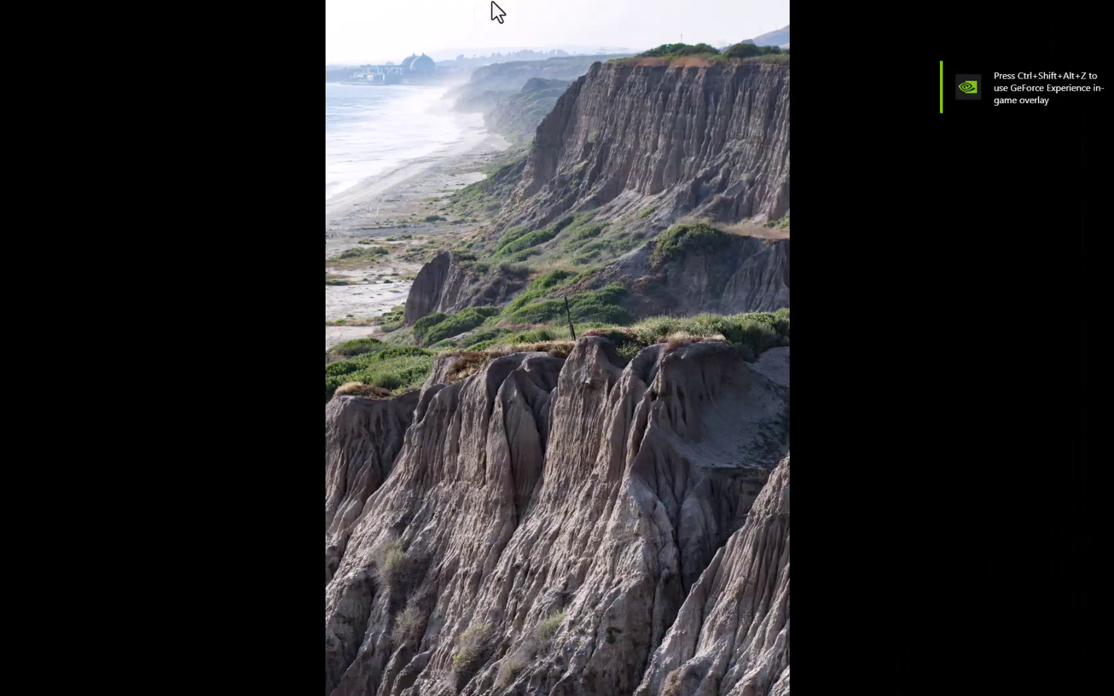
pyautogui.press('Right')
pyautogui.press('Right')
pyautogui.press('Right')
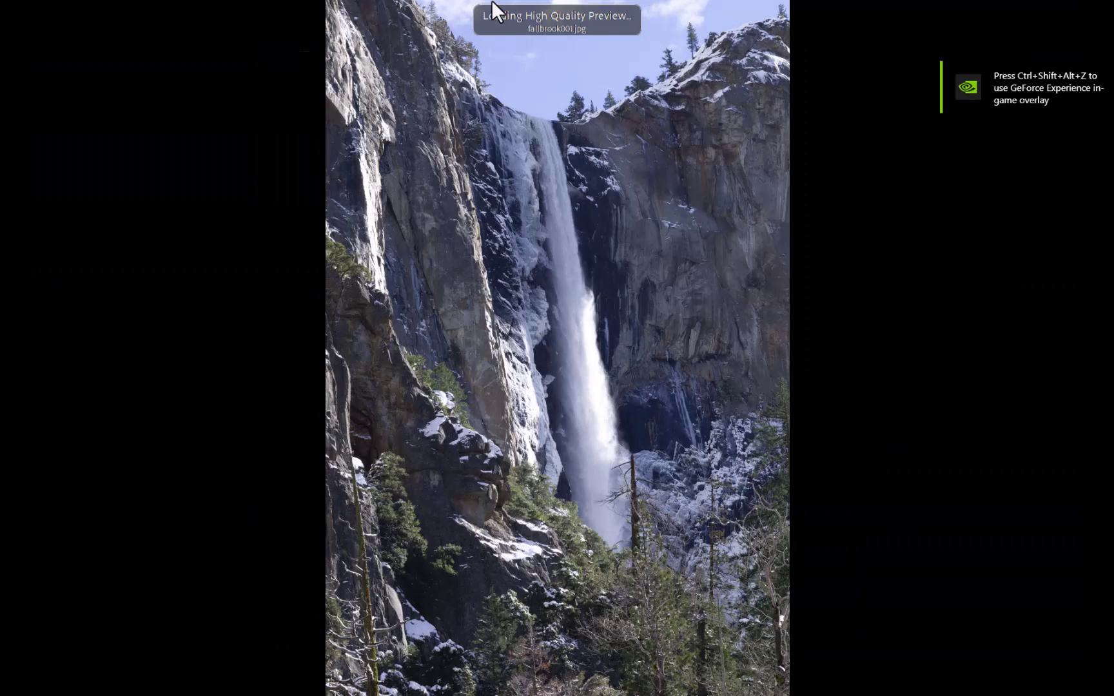
pyautogui.press('Right')
pyautogui.press('Right')
pyautogui.press('Right')
pyautogui.press('Right')
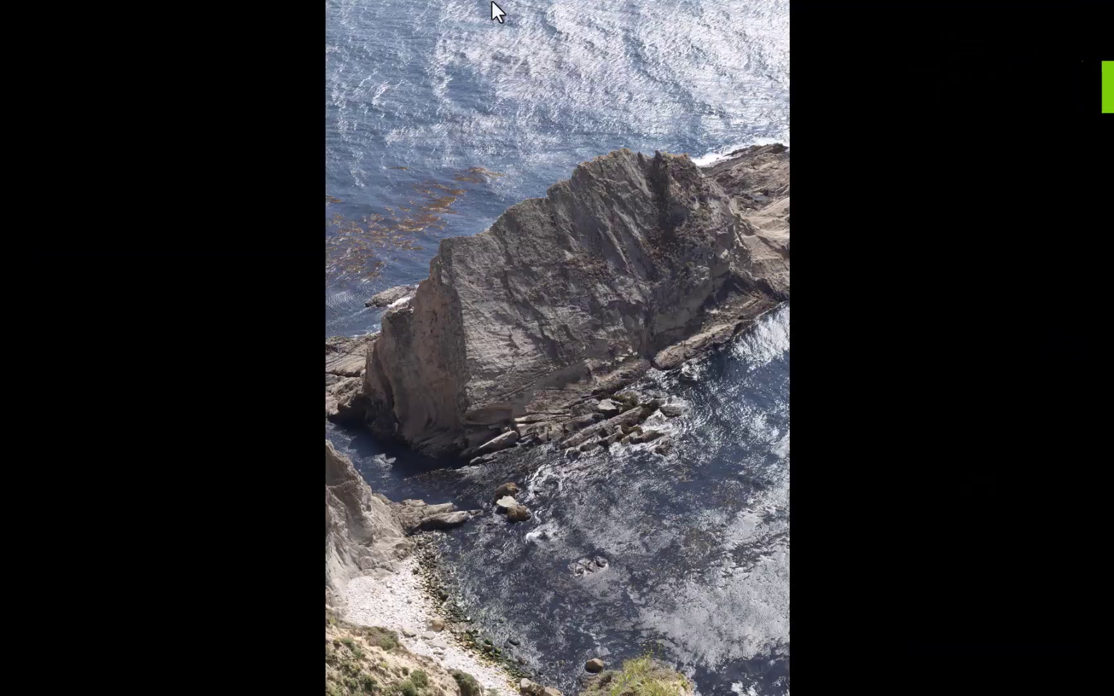
pyautogui.press('Right')
pyautogui.press('Right')
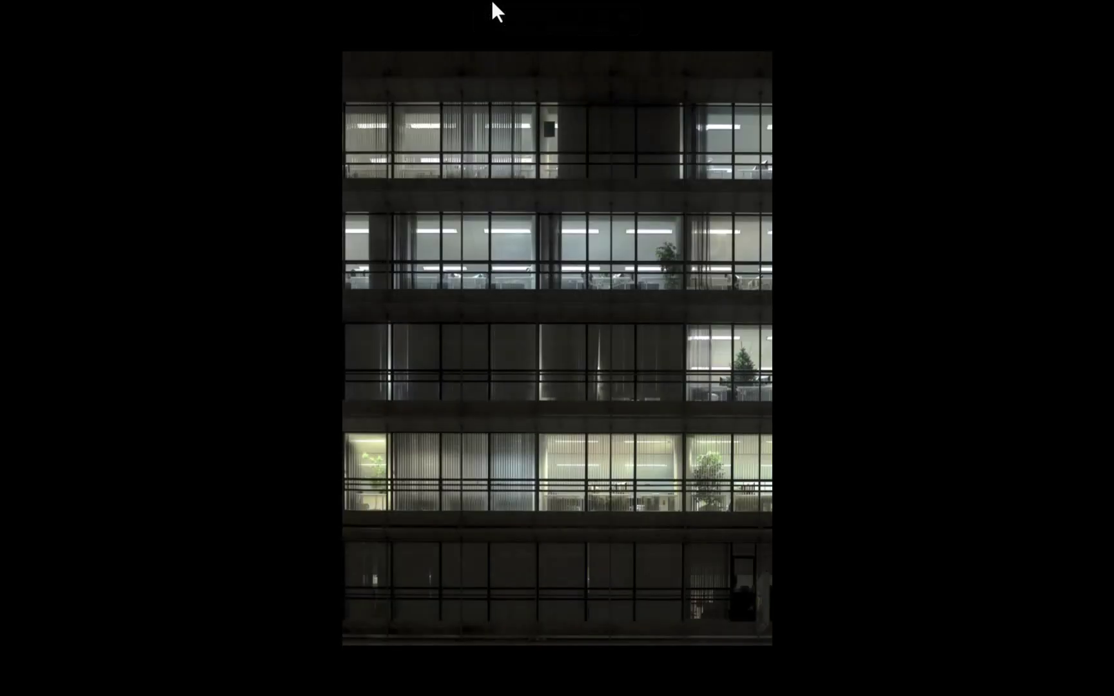
pyautogui.press('Right')
pyautogui.press('Right')
pyautogui.press('Right')
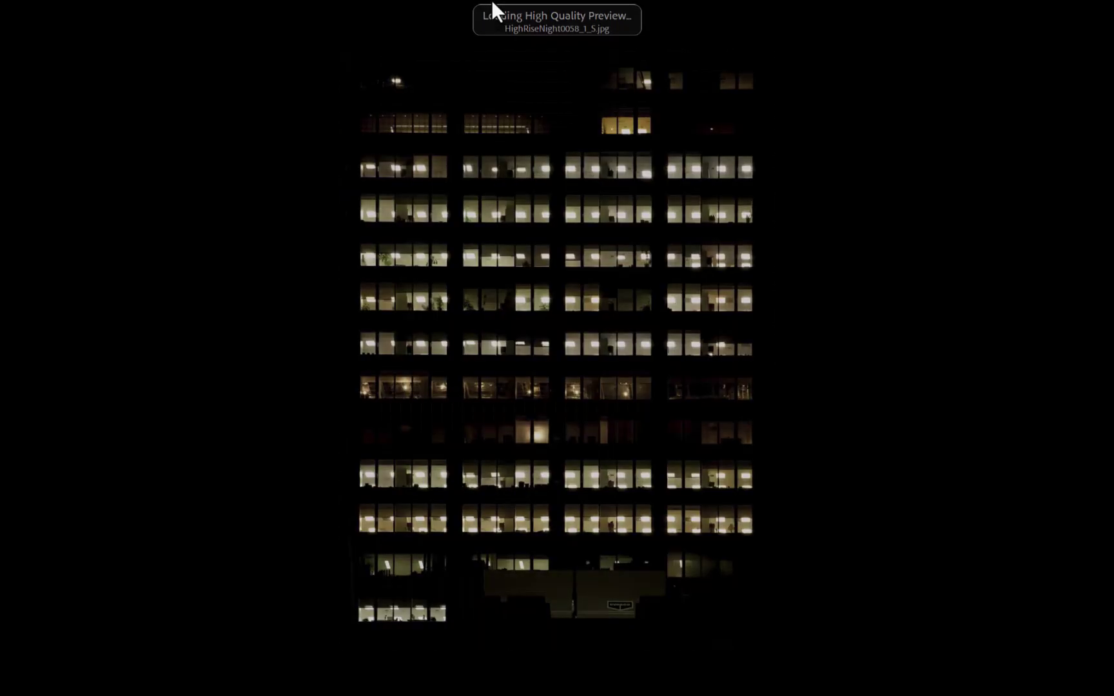
pyautogui.press('Right')
pyautogui.press('Right')
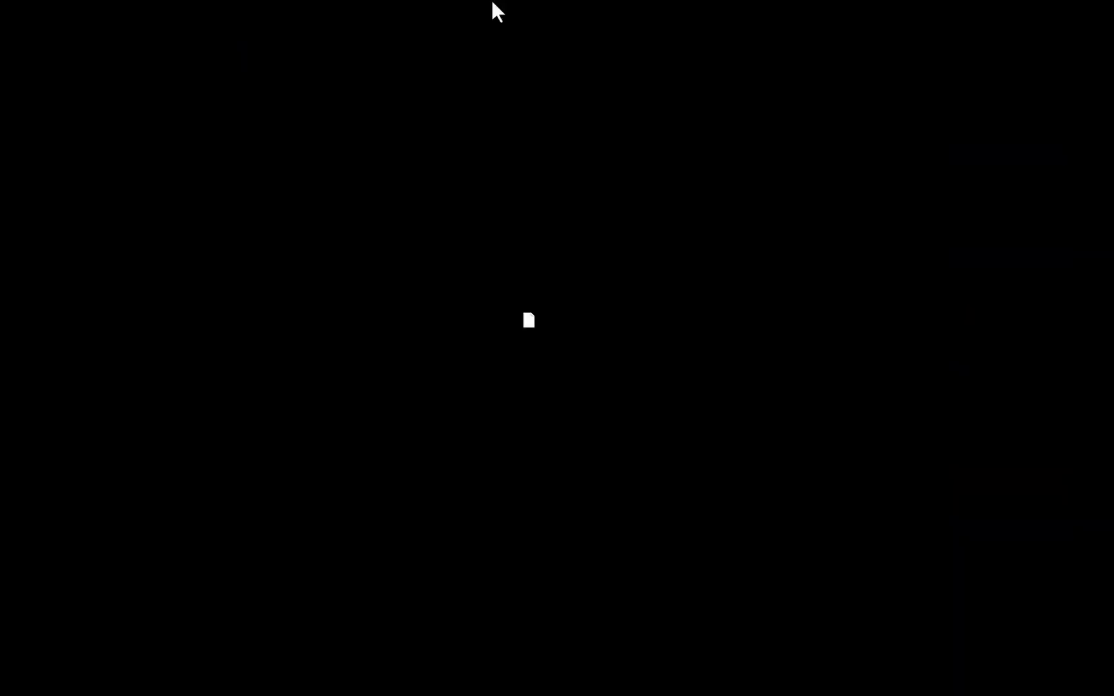
pyautogui.press('Right')
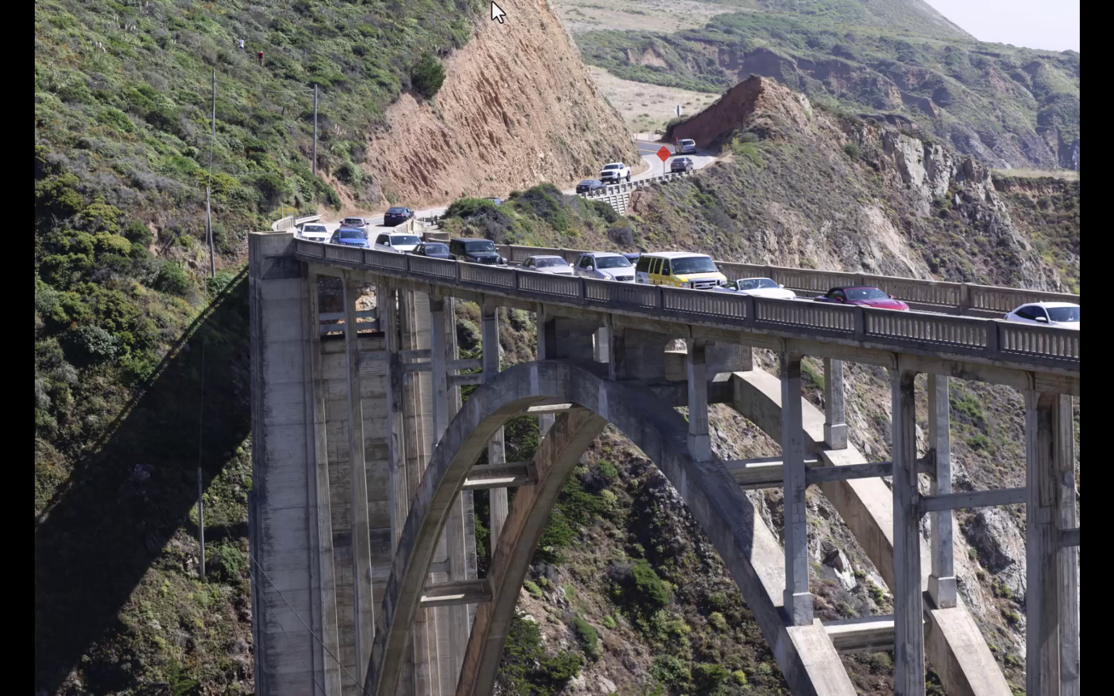
pyautogui.press('Right')
pyautogui.press('Right')
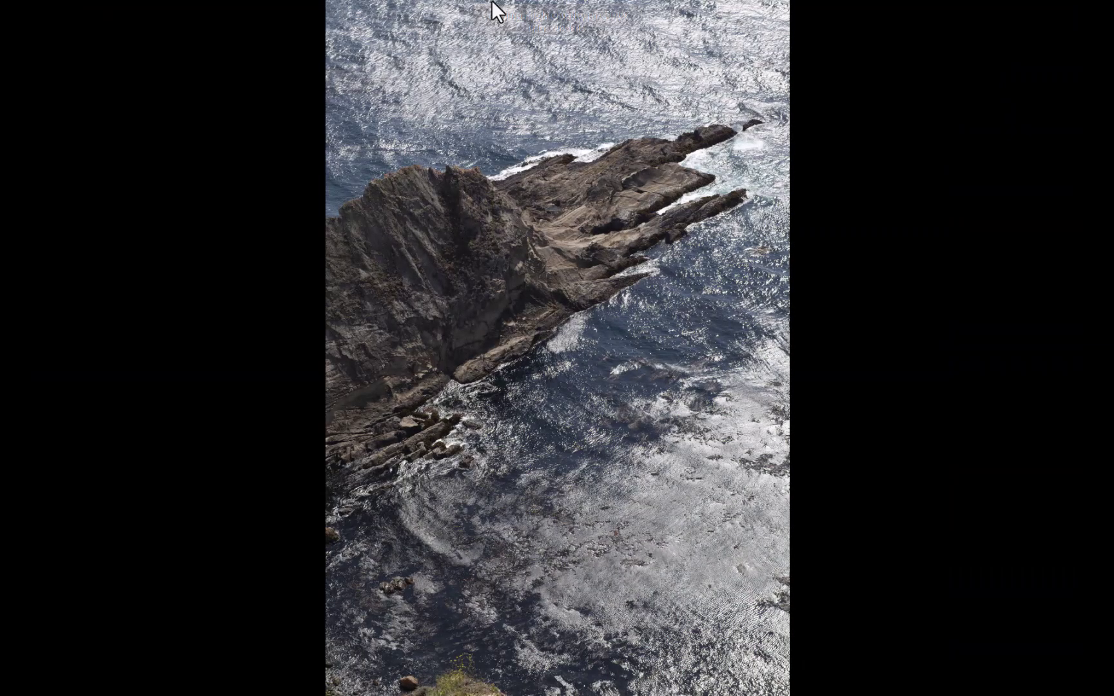
pyautogui.press('Right')
pyautogui.press('Right')
pyautogui.press('Right')
pyautogui.press('Right')
pyautogui.press('Right')
pyautogui.press('Right')
pyautogui.press('Right')
pyautogui.press('Right')
pyautogui.press('Right')
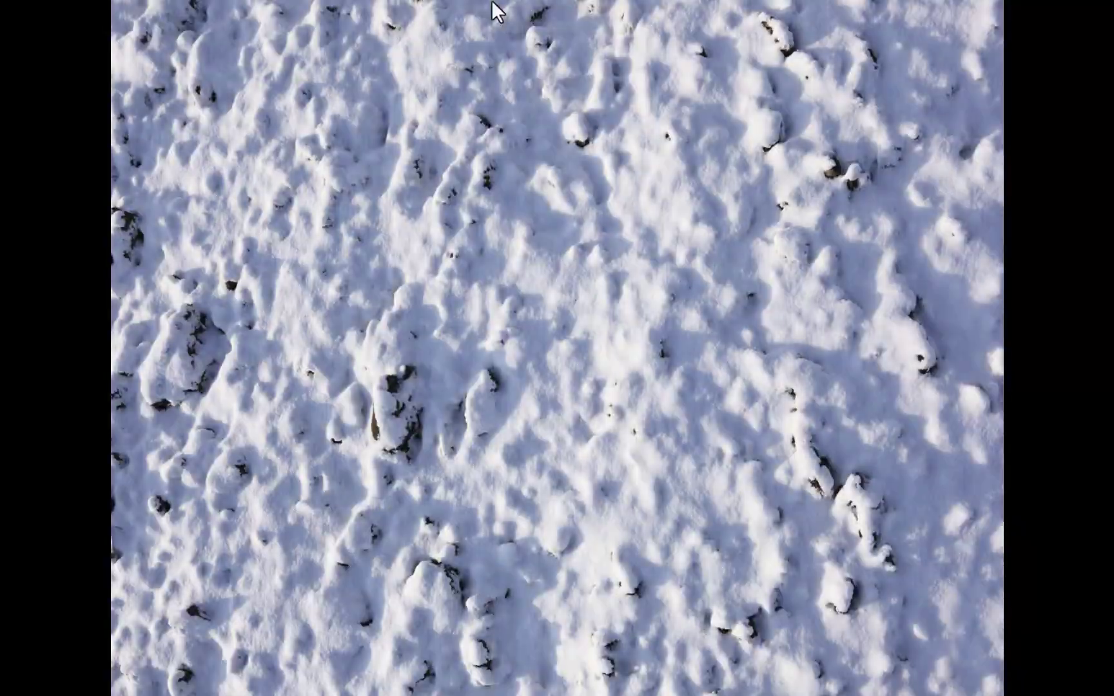
pyautogui.press('Right')
pyautogui.press('Right')
pyautogui.press('Right')
pyautogui.press('Right')
pyautogui.press('Right')
pyautogui.press('Right')
pyautogui.press('Right')
pyautogui.press('space')
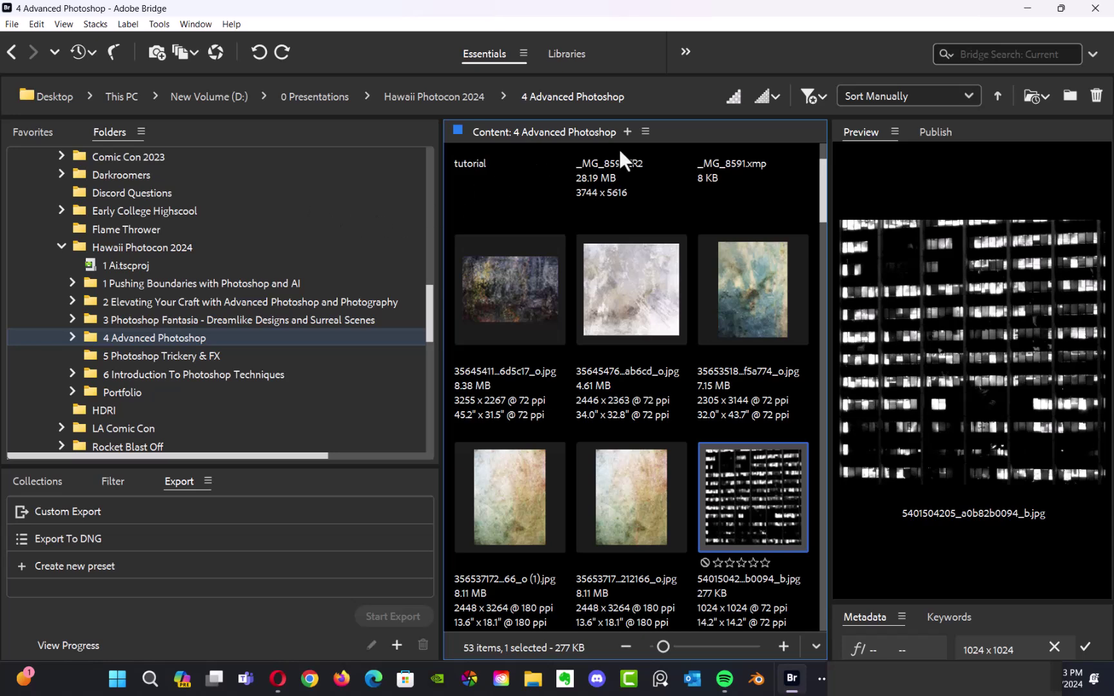
# Find fallbrook001.jpg in the folder, preview it full screen, and open it in Photoshop.
pyautogui.moveTo(824, 194); pyautogui.dragTo(750, 322)
pyautogui.click(507, 364)
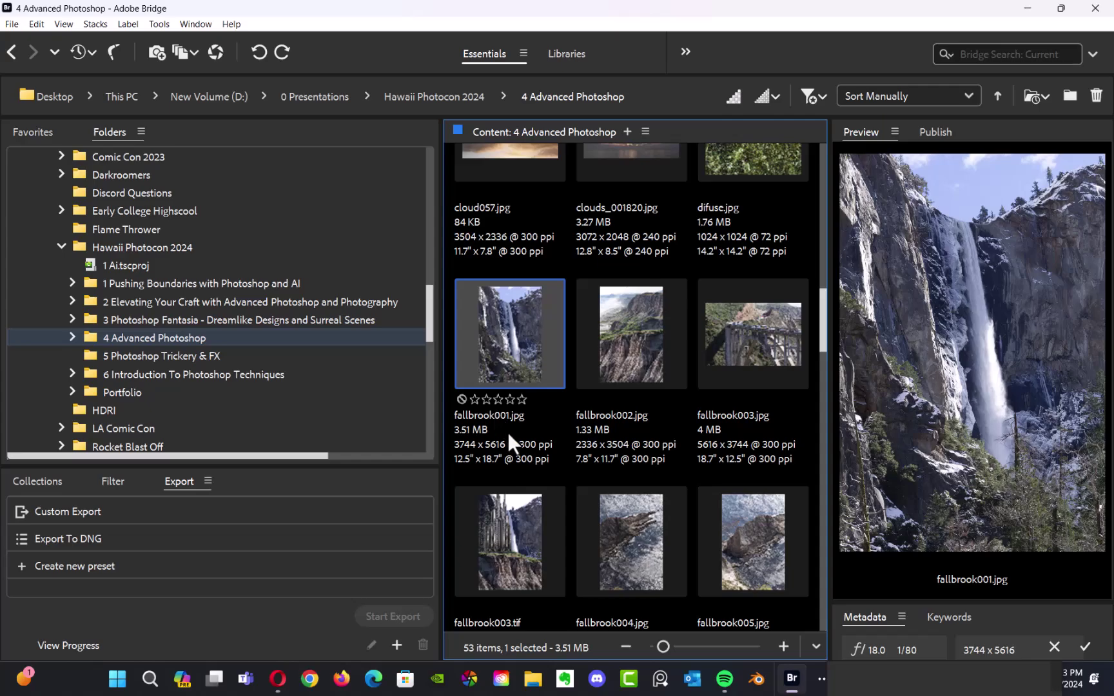
pyautogui.press('space')
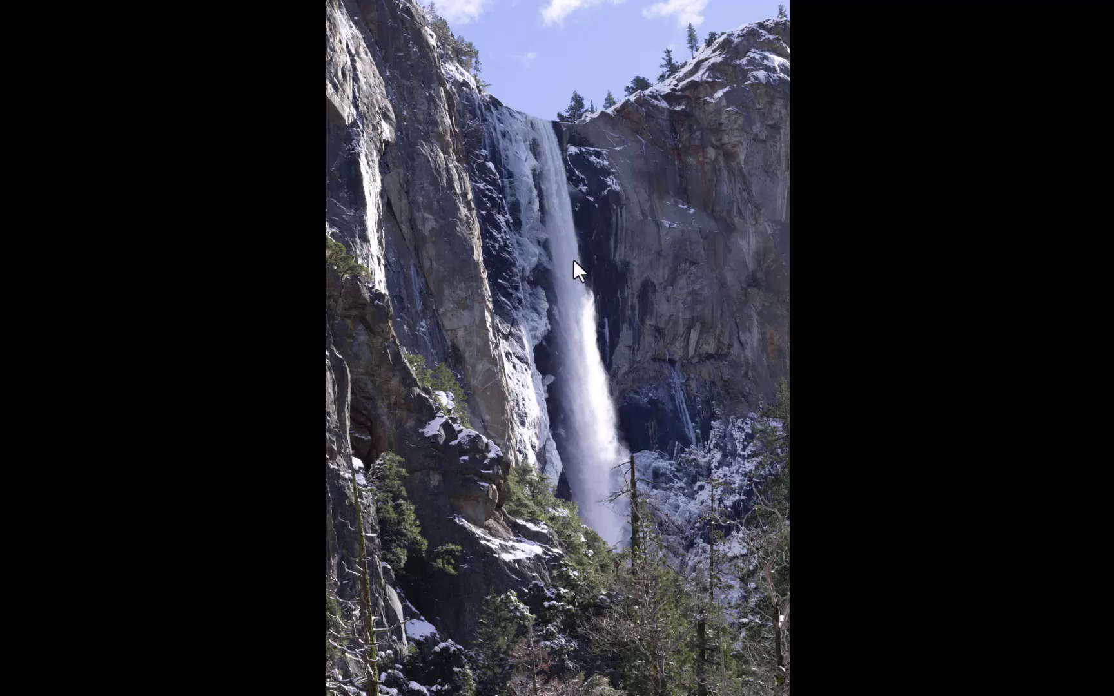
pyautogui.press('space')
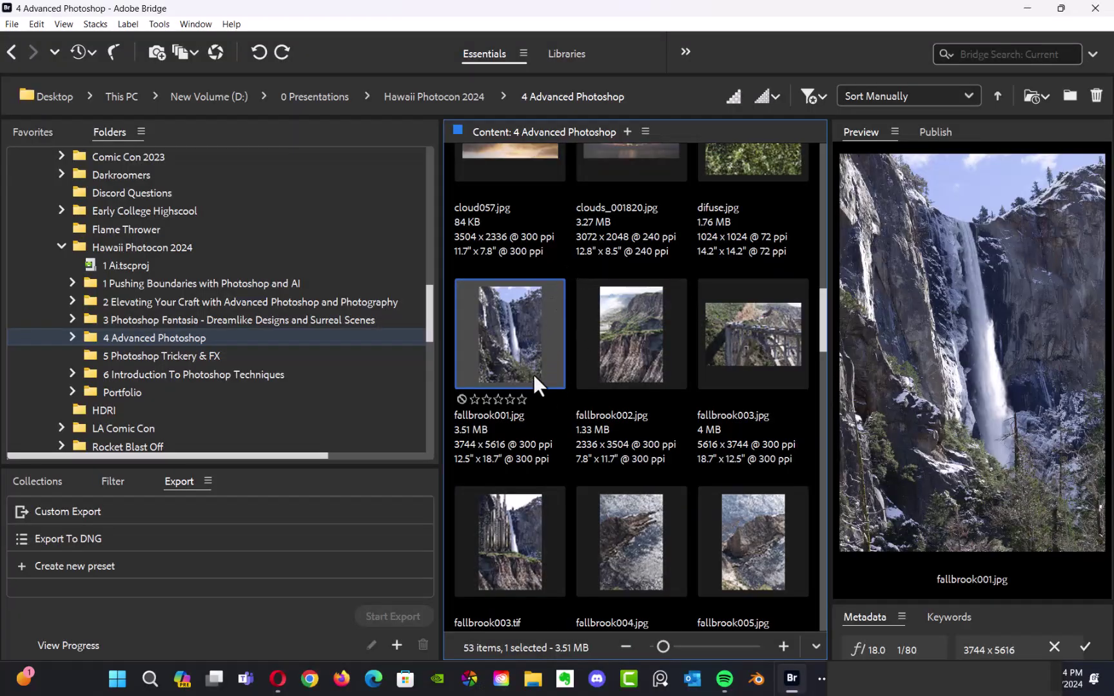
pyautogui.moveTo(439, 307); pyautogui.dragTo(308, 305)
pyautogui.moveTo(401, 317)
pyautogui.mouseDown()
pyautogui.moveTo(430, 175)
pyautogui.moveTo(393, 333)
pyautogui.mouseUp()
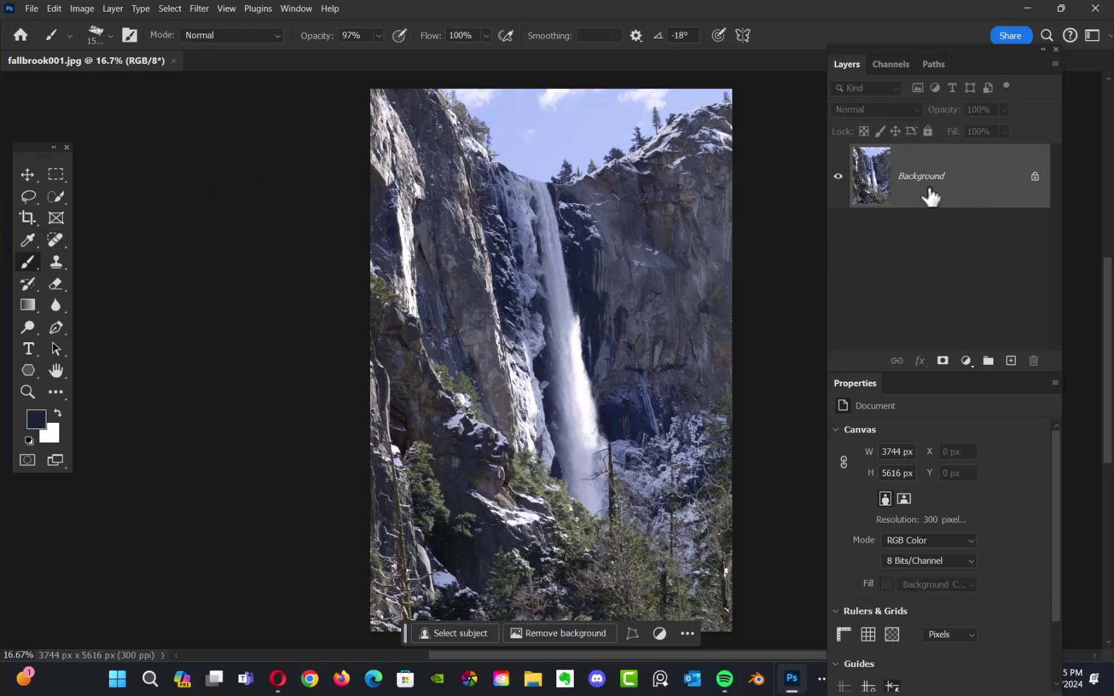
# Duplicate the Background layer and hide the original.
pyautogui.hotkey('ctrl', 'j')
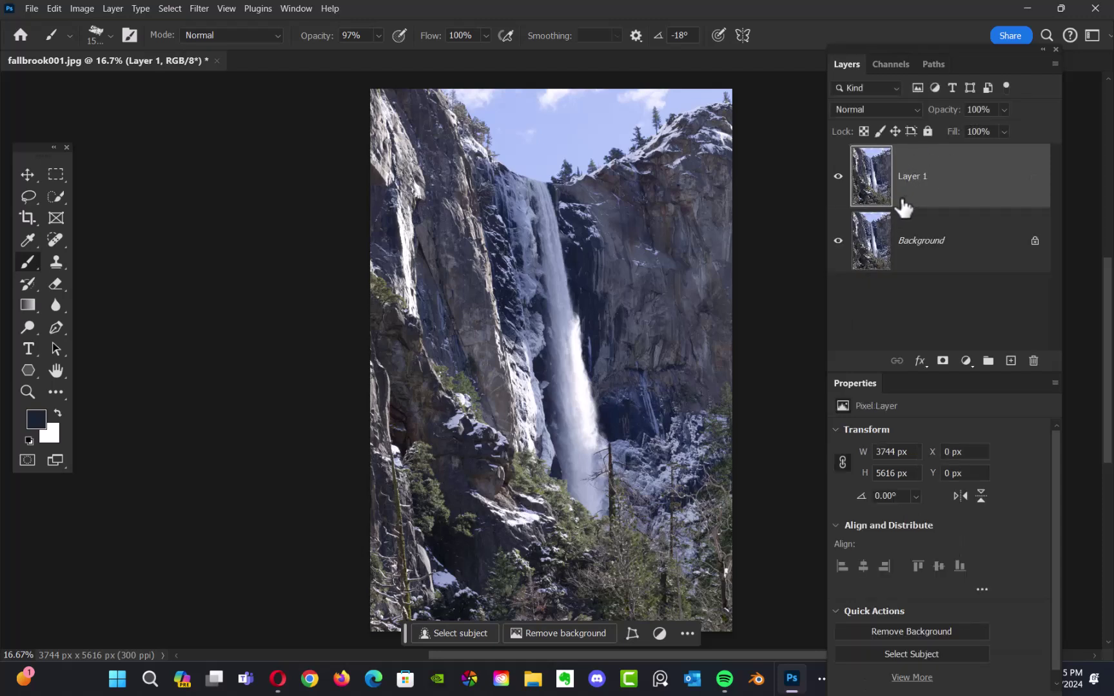
pyautogui.click(838, 244)
# Select the sky above the waterfall on Layer 1 with the Quick Selection tool and a 100 px brush.
pyautogui.moveTo(45, 155); pyautogui.dragTo(237, 142)
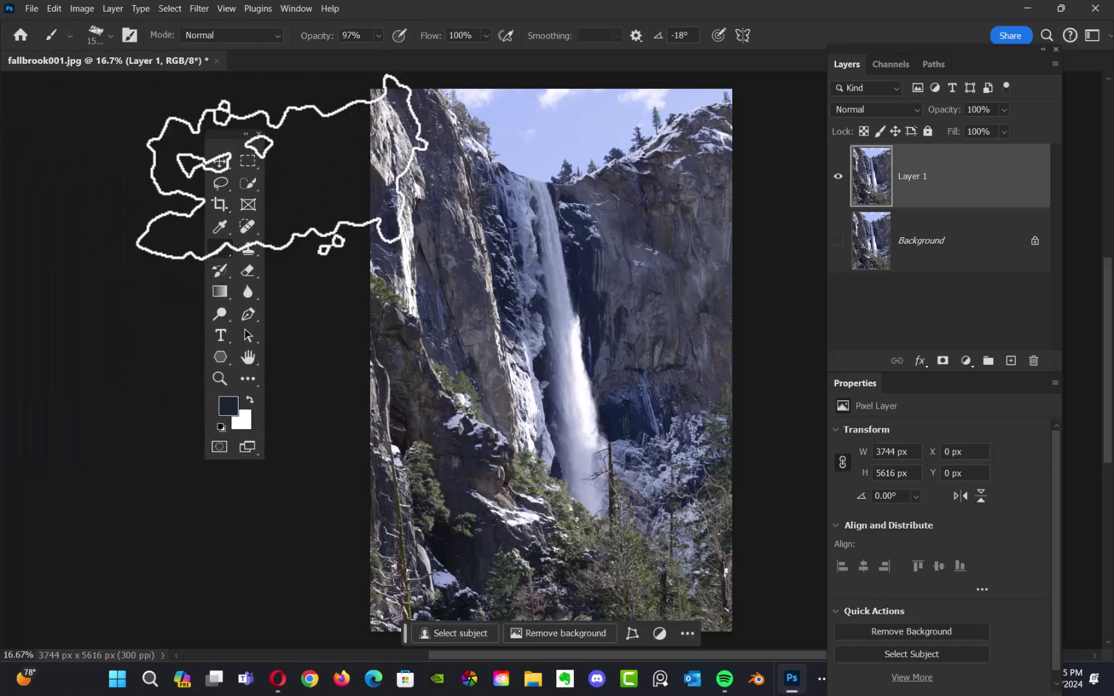
pyautogui.click(246, 186)
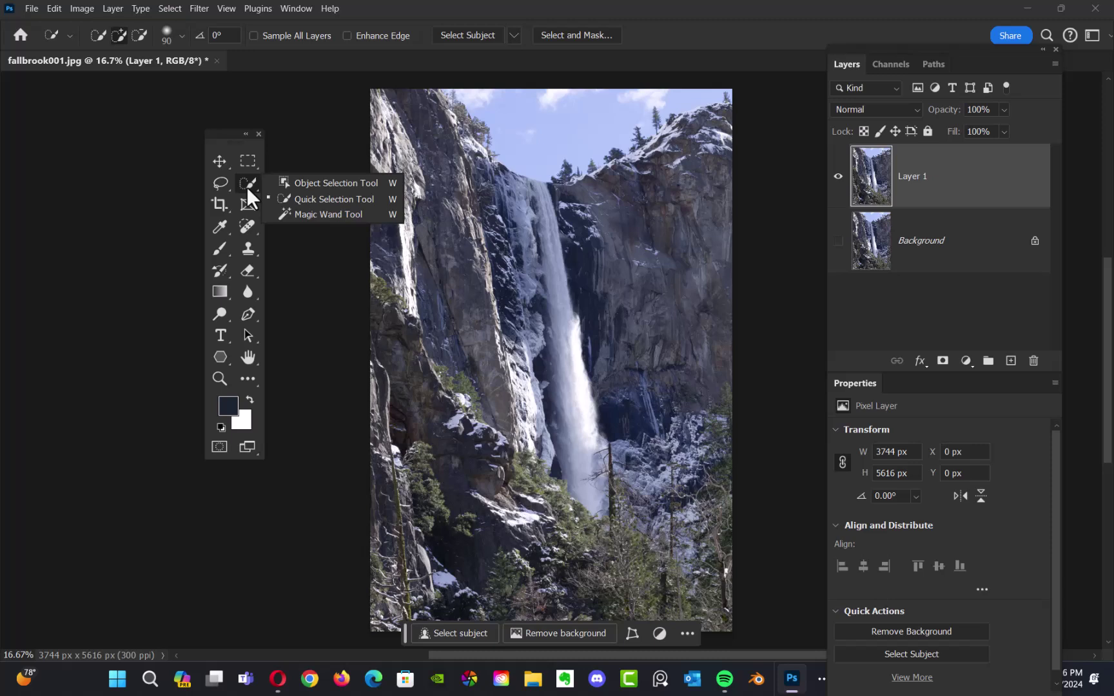
pyautogui.click(311, 200)
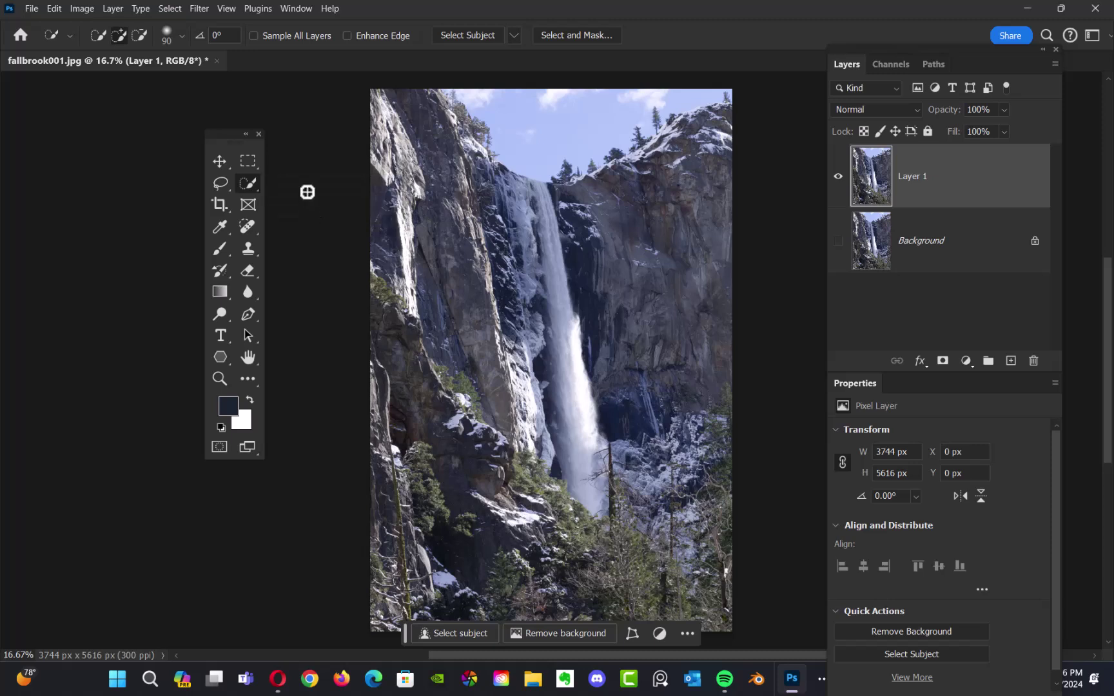
pyautogui.keyDown('alt'); pyautogui.rightClick(599, 121); pyautogui.keyUp('alt')
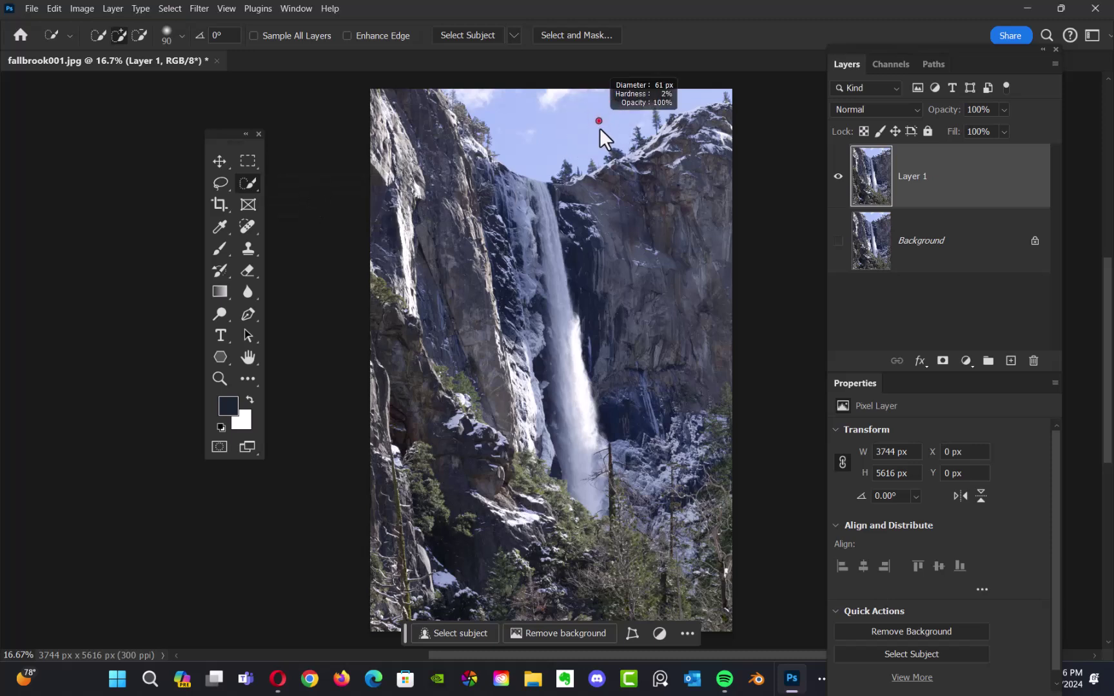
pyautogui.moveTo(670, 111)
pyautogui.mouseDown()
pyautogui.moveTo(708, 96)
pyautogui.moveTo(631, 121)
pyautogui.moveTo(487, 133)
pyautogui.moveTo(446, 82)
pyautogui.mouseUp()
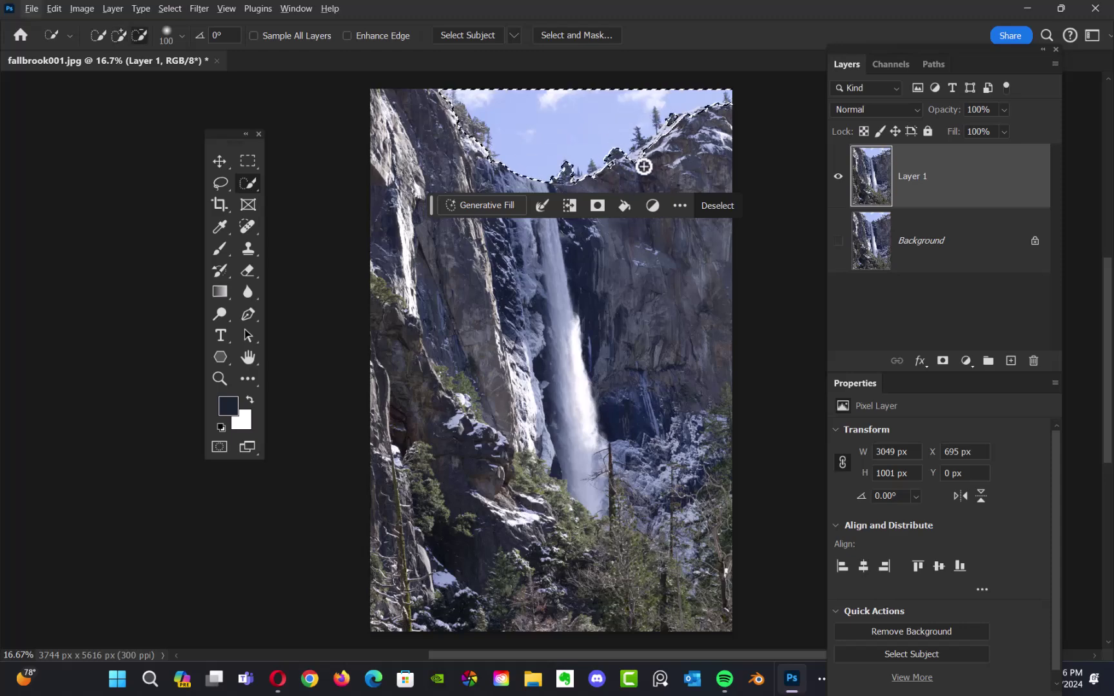
# Extend the sky selection over the small trees on the ridge beside the waterfall, following the snowy rock edge.
pyautogui.scroll(5, 709, 137)
pyautogui.moveTo(709, 135)
pyautogui.mouseDown()
pyautogui.moveTo(545, 285)
pyautogui.moveTo(537, 346)
pyautogui.mouseUp()
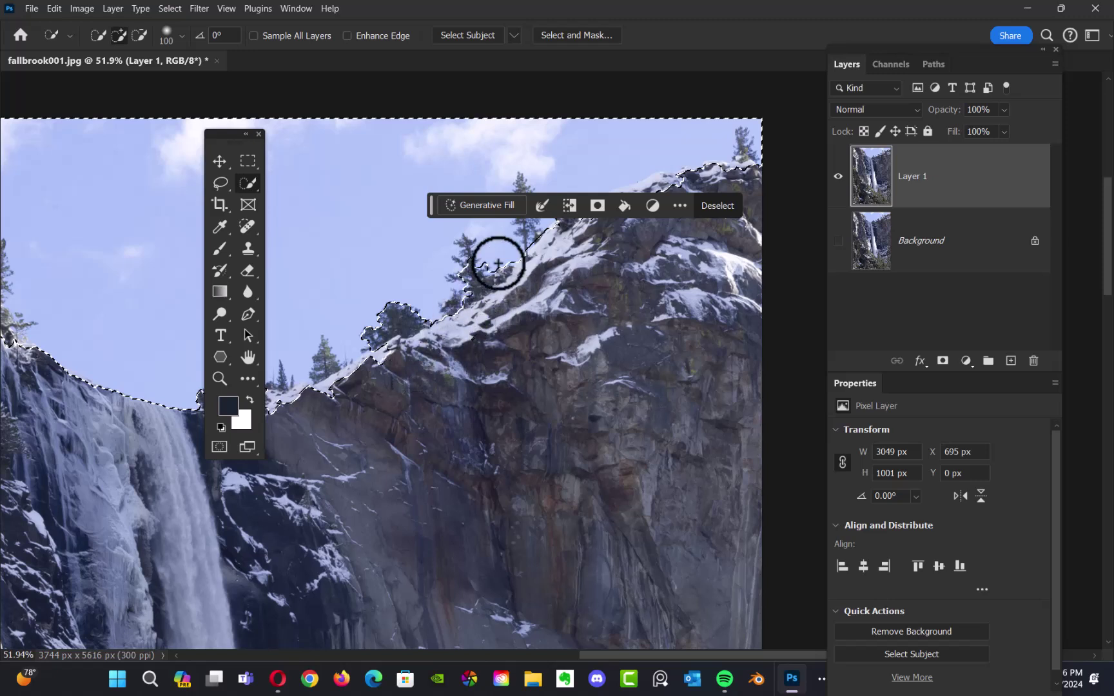
pyautogui.click(461, 283)
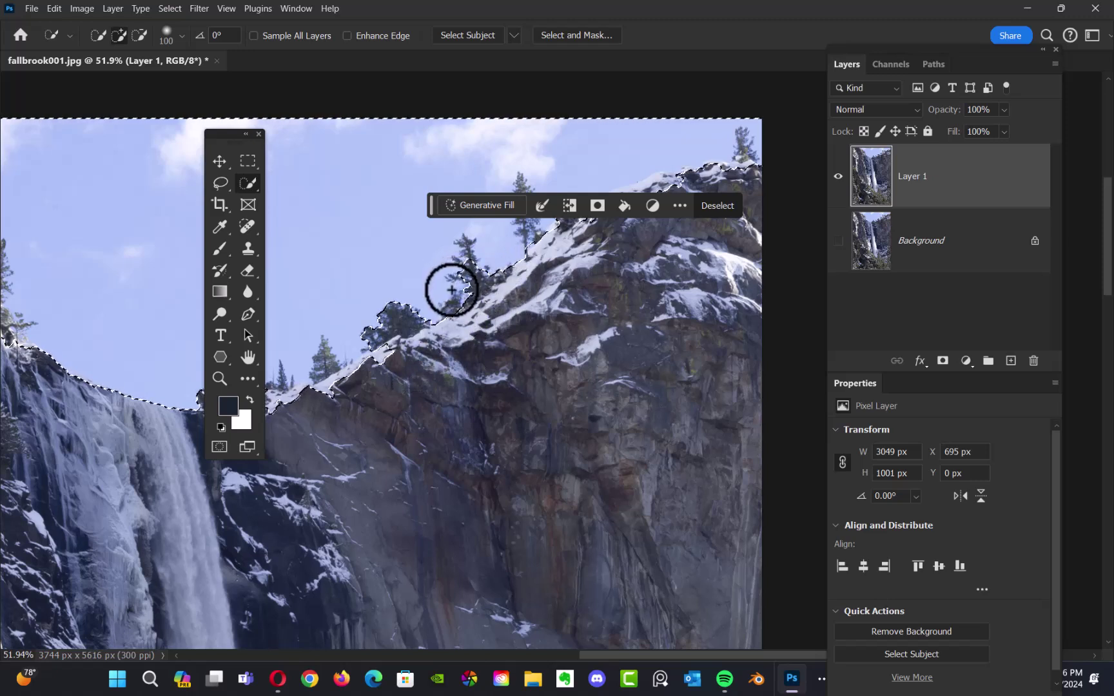
pyautogui.moveTo(461, 286); pyautogui.dragTo(504, 255)
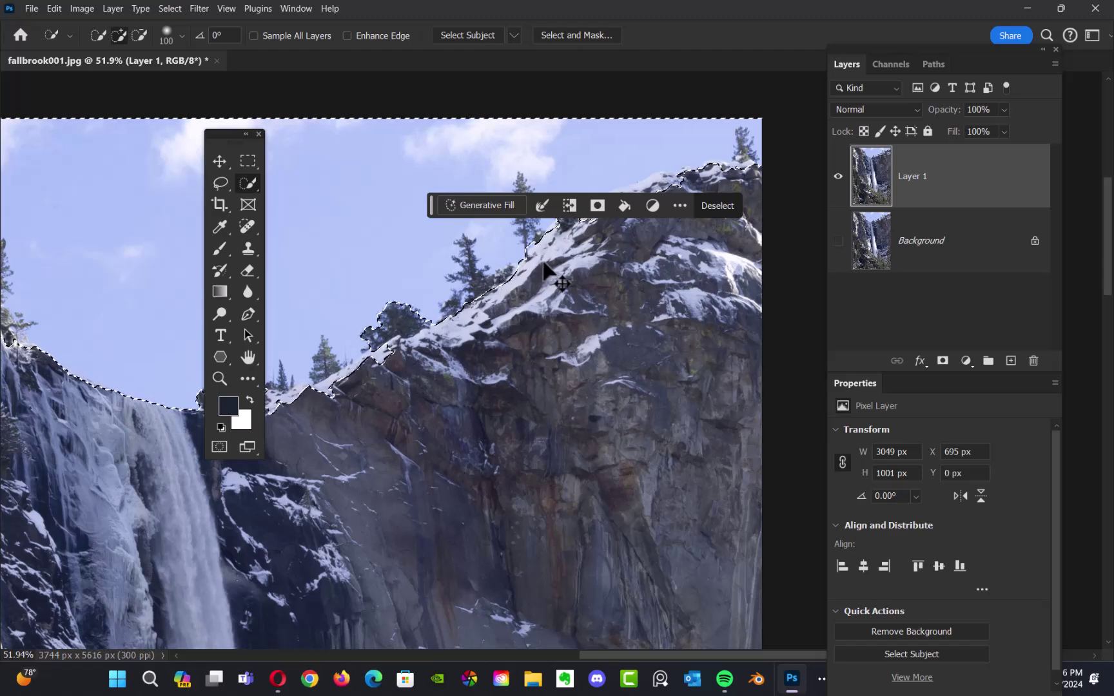
pyautogui.scroll(-1, 541, 271)
pyautogui.scroll(-1, 547, 264)
pyautogui.moveTo(504, 313); pyautogui.dragTo(646, 256)
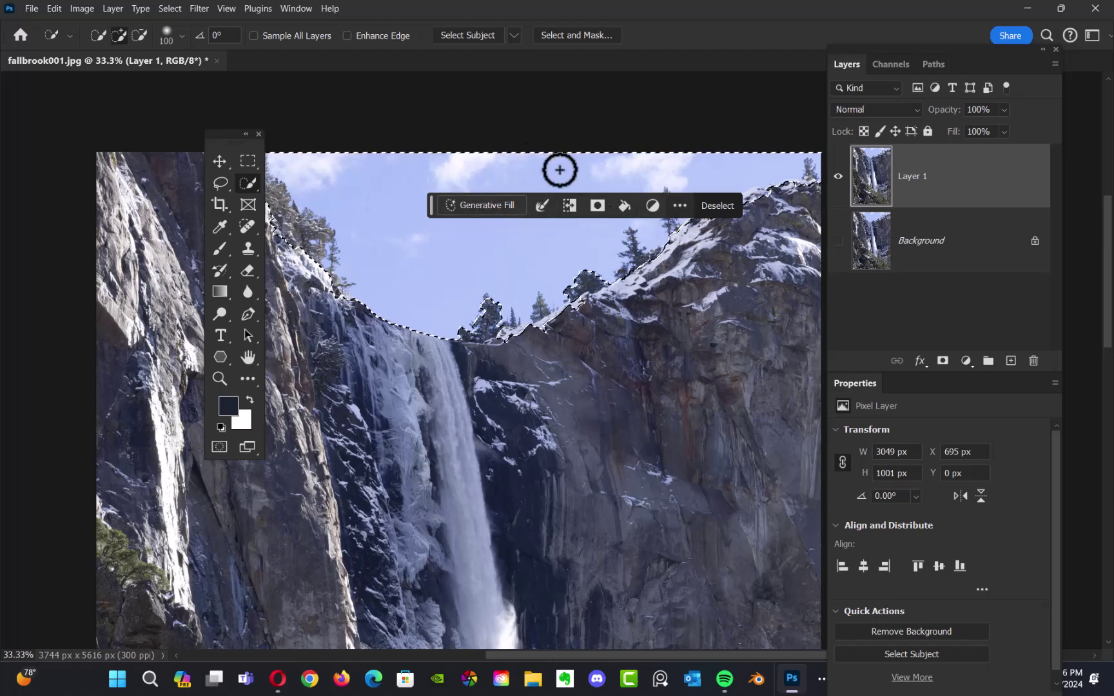
# Hide the Contextual Task Bar.
pyautogui.click(296, 9)
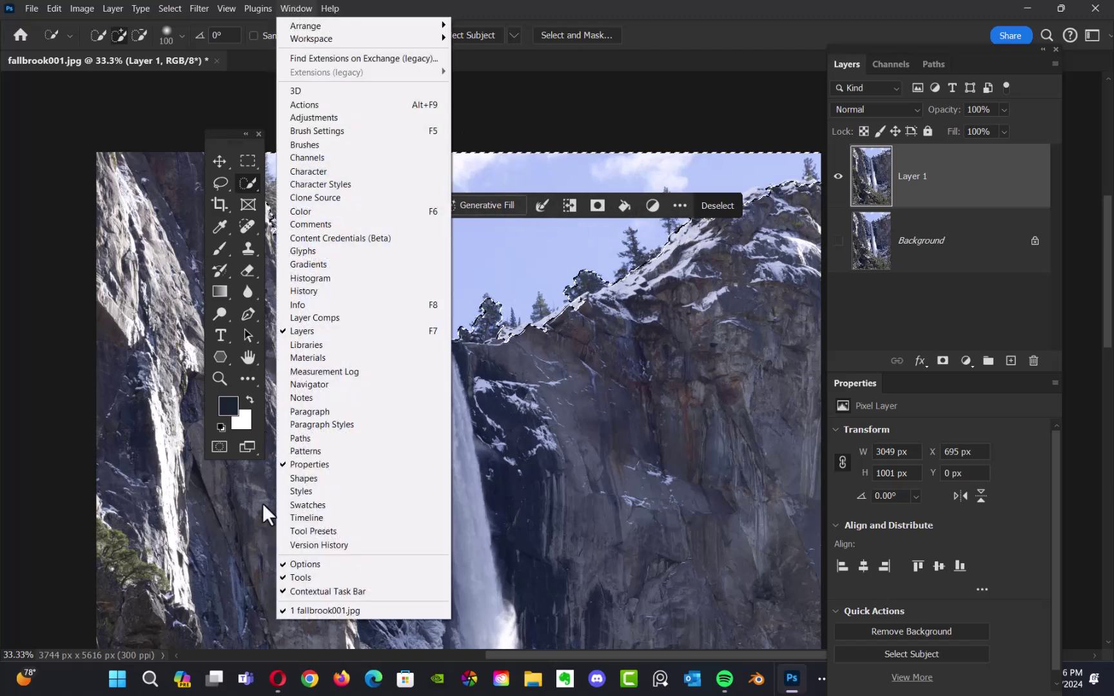
pyautogui.click(348, 592)
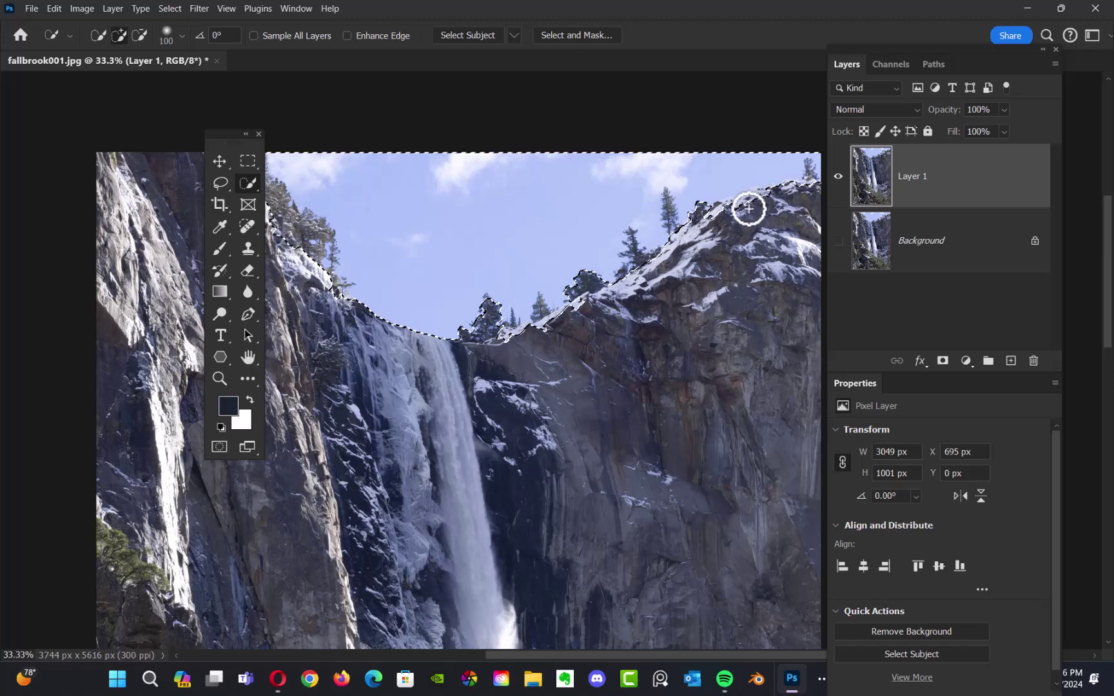
pyautogui.click(295, 7)
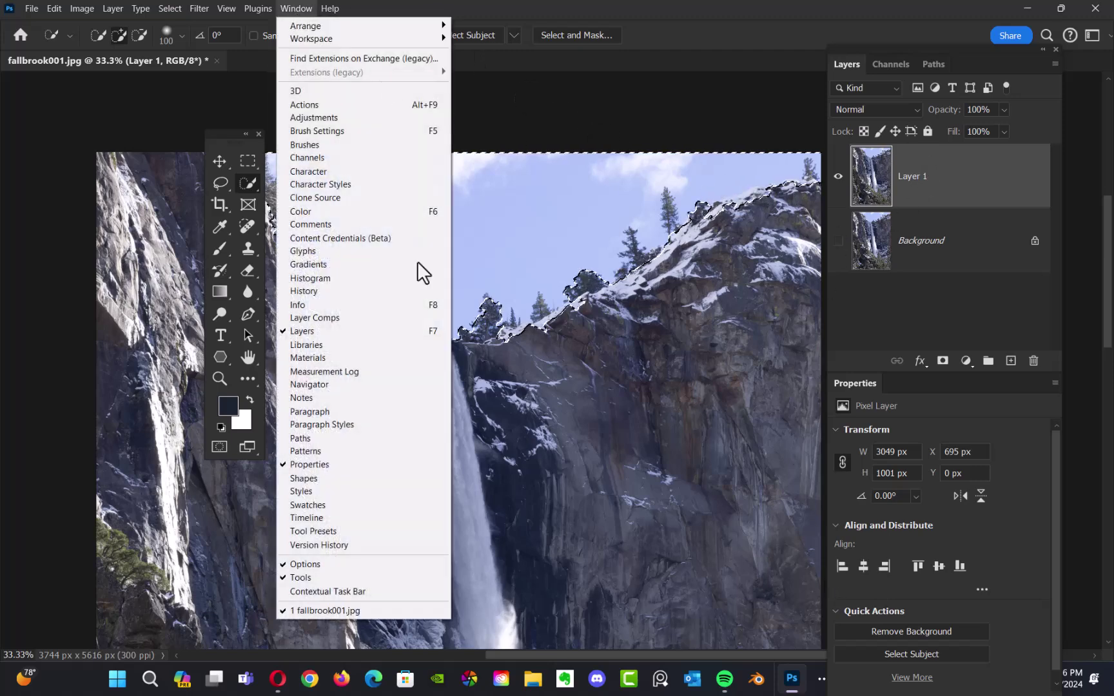
pyautogui.click(297, 10)
pyautogui.click(295, 9)
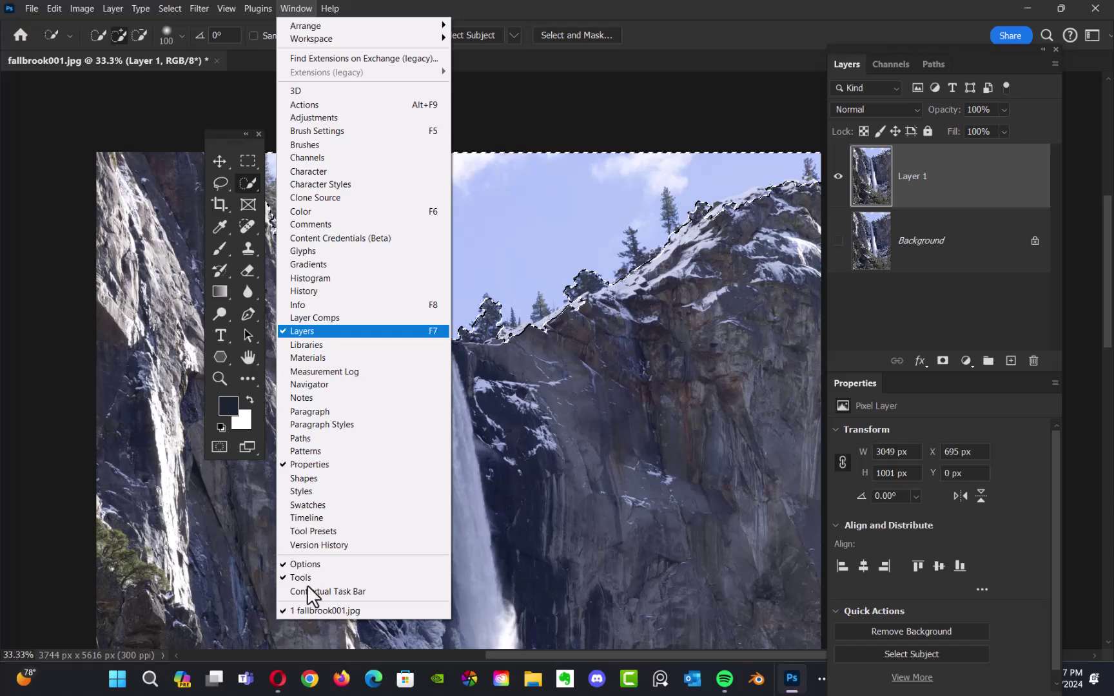
pyautogui.click(635, 67)
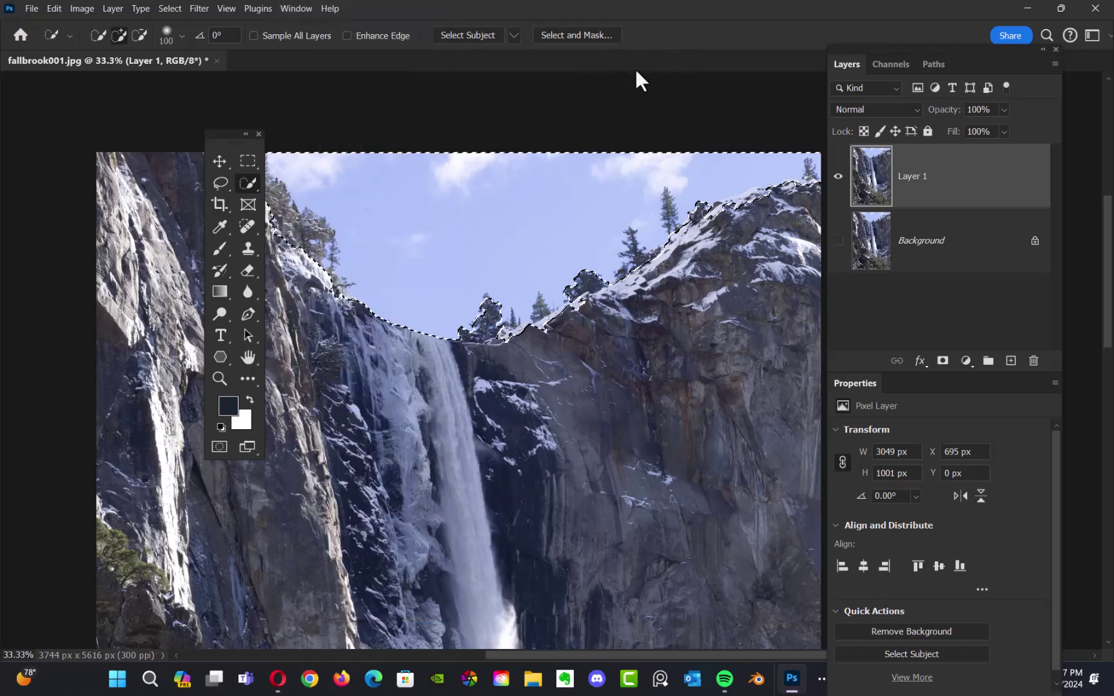
# Move the toolbox off the sky area, delete the selected sky from Layer 1, and clear the selection.
pyautogui.moveTo(220, 134); pyautogui.dragTo(29, 180)
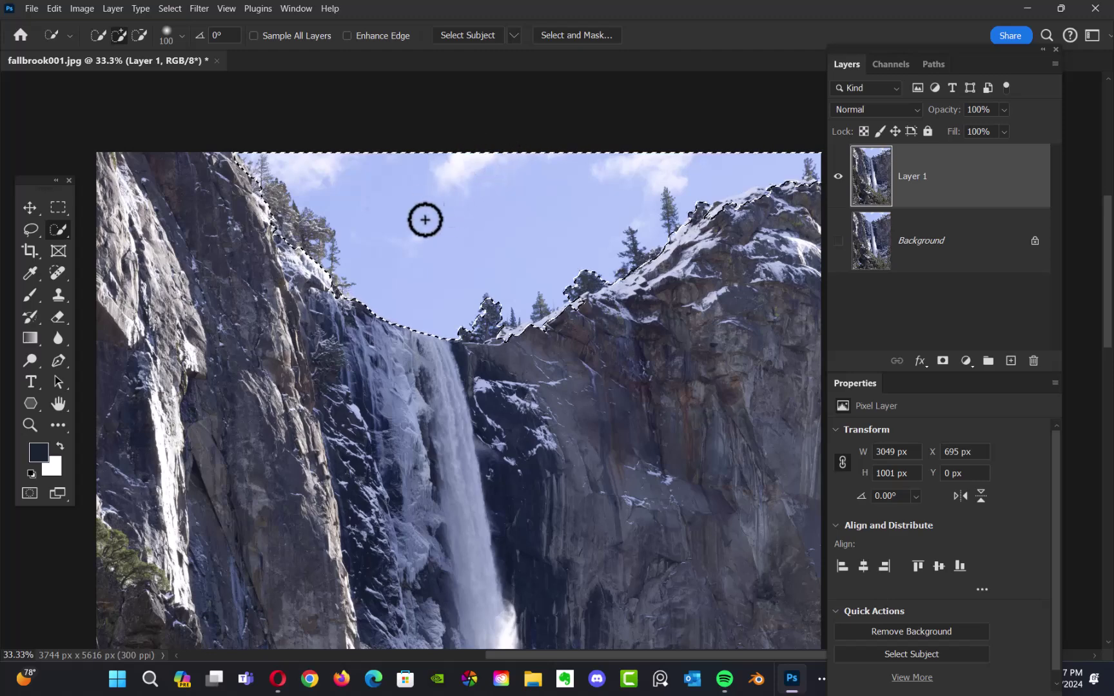
pyautogui.press('Delete')
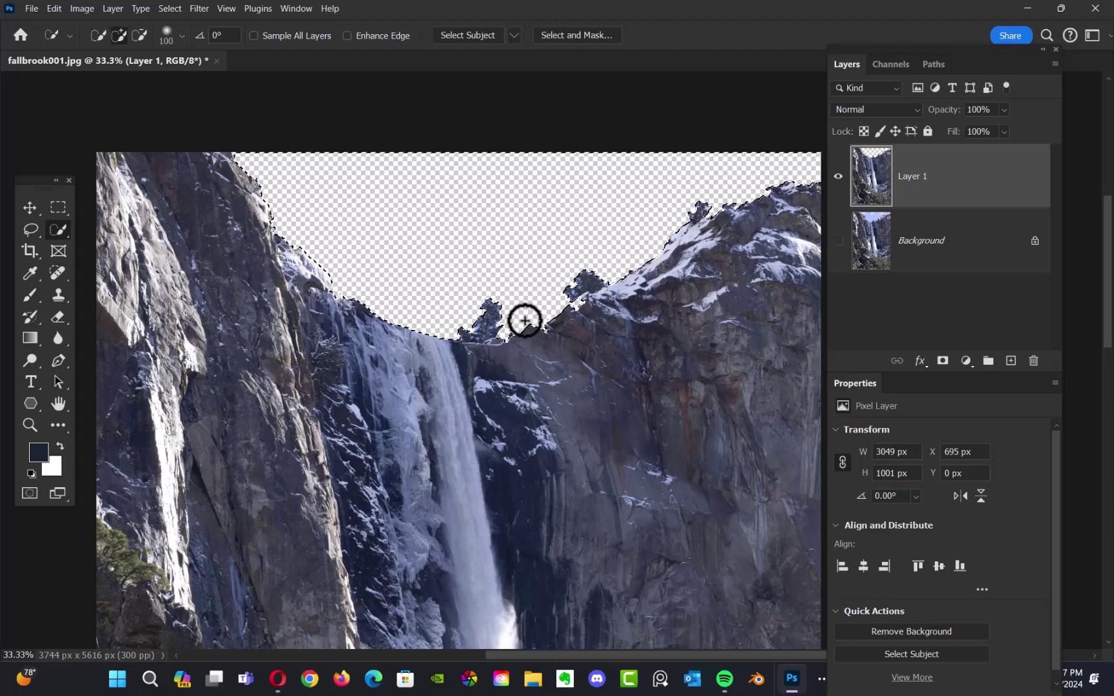
pyautogui.moveTo(546, 305); pyautogui.dragTo(483, 313)
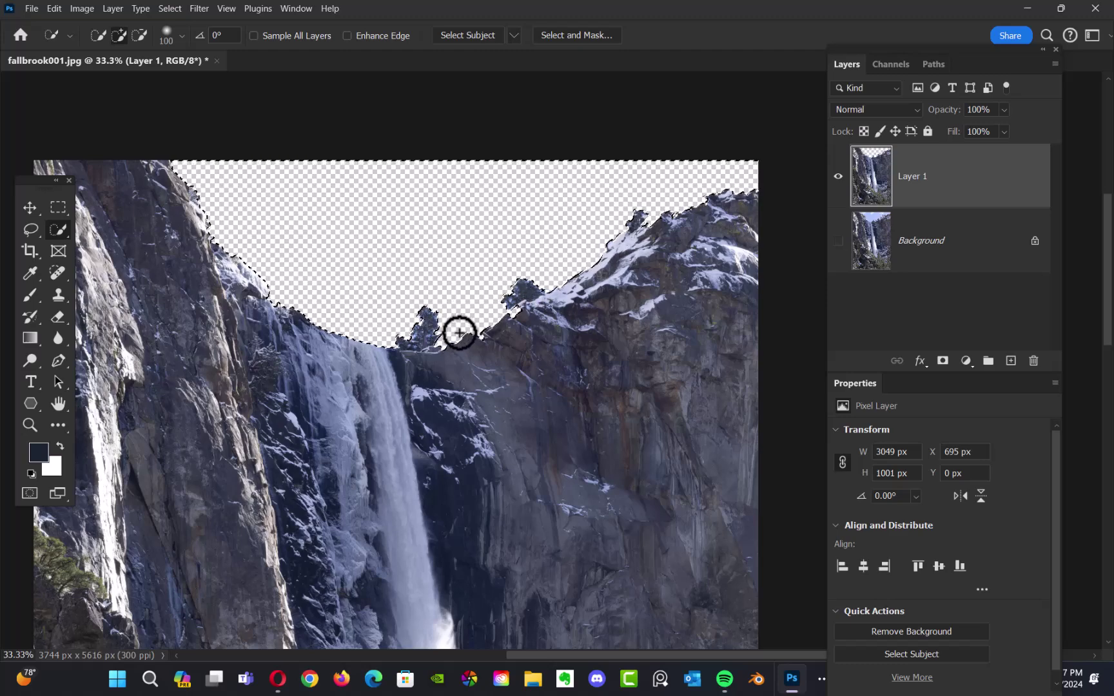
pyautogui.hotkey('ctrl', 'd')
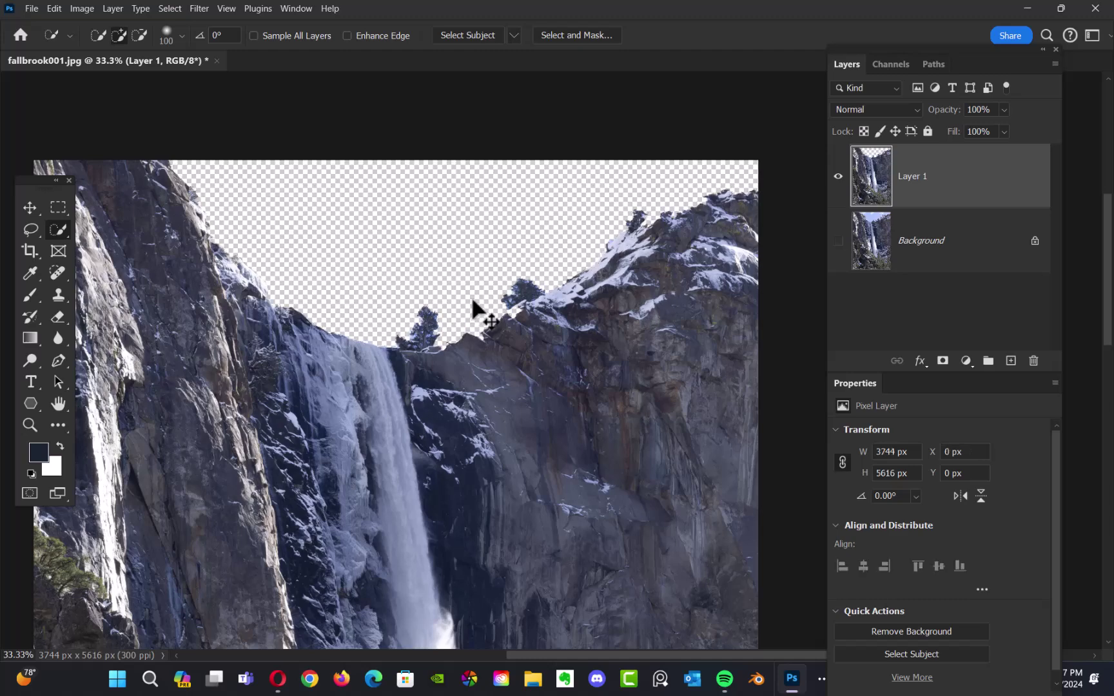
pyautogui.click(170, 8)
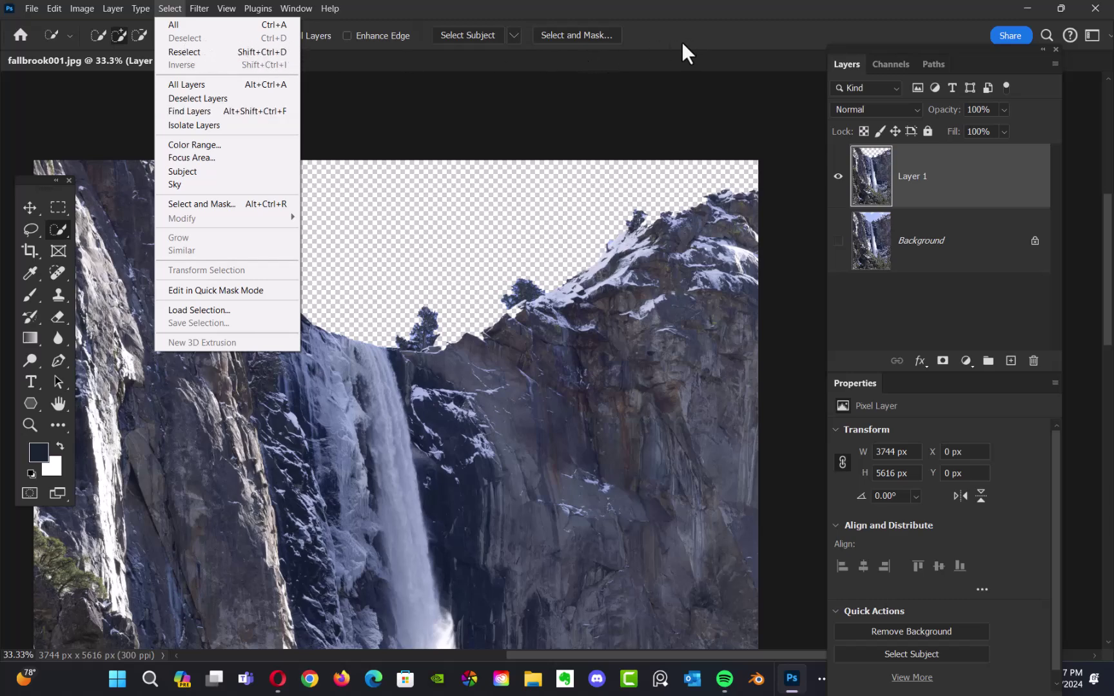
pyautogui.click(424, 118)
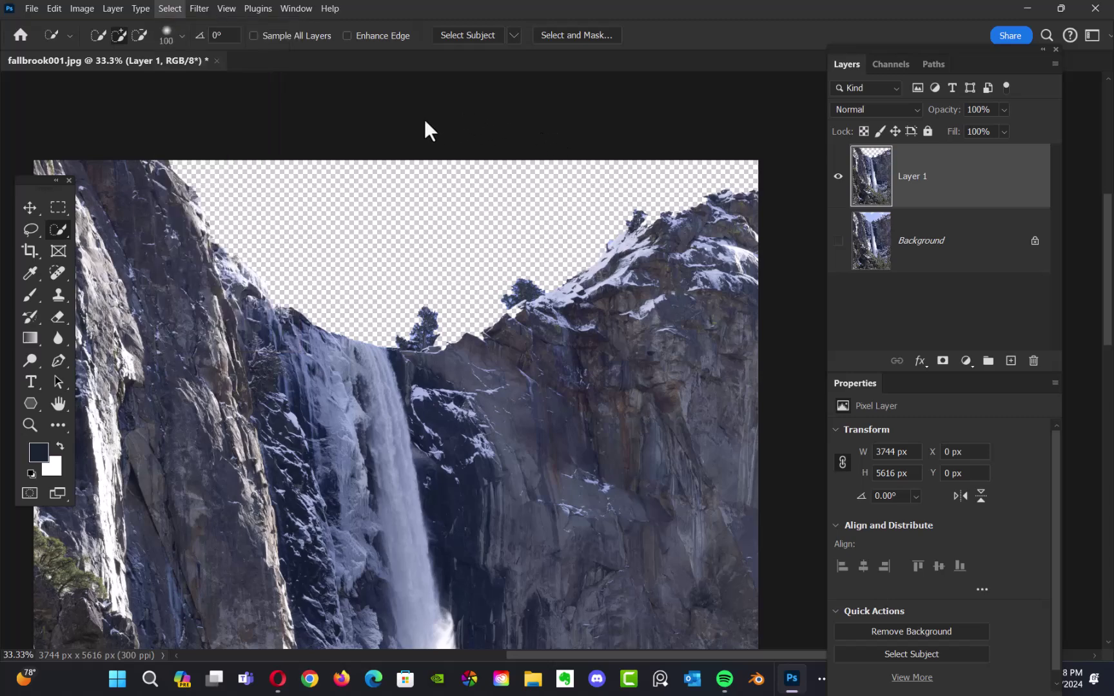
# Erase the small tree at the top of the waterfall on Layer 1 using the Eraser with the 402 px textured brush.
pyautogui.hscroll(-2, 425, 116)
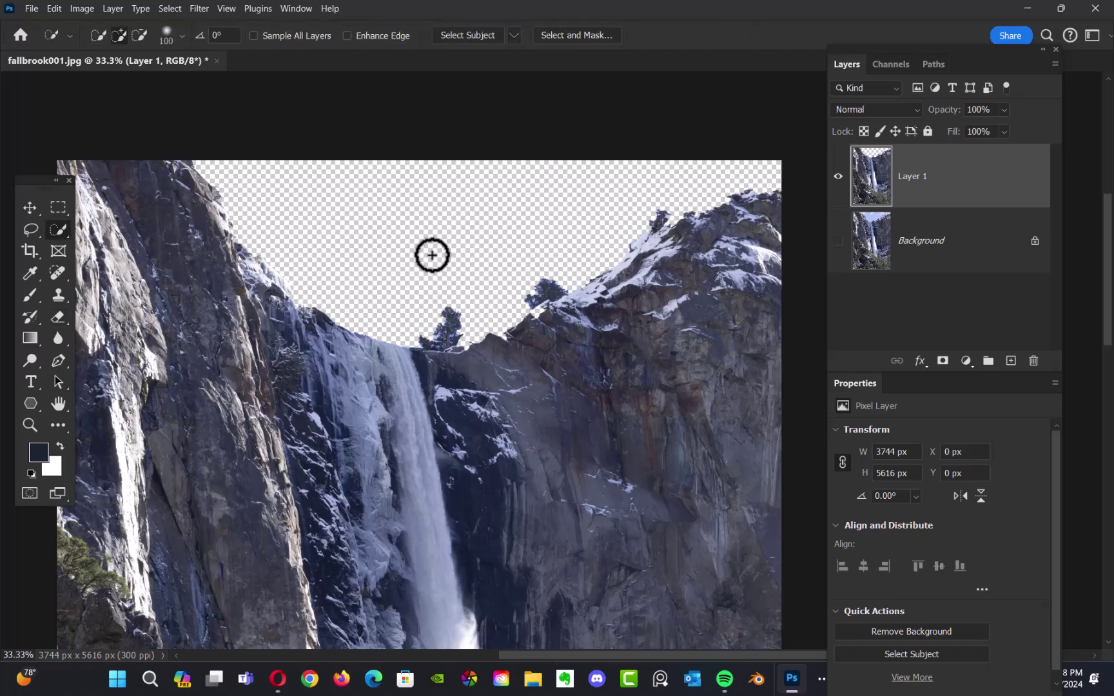
pyautogui.press('e')
pyautogui.moveTo(422, 252); pyautogui.dragTo(416, 253)
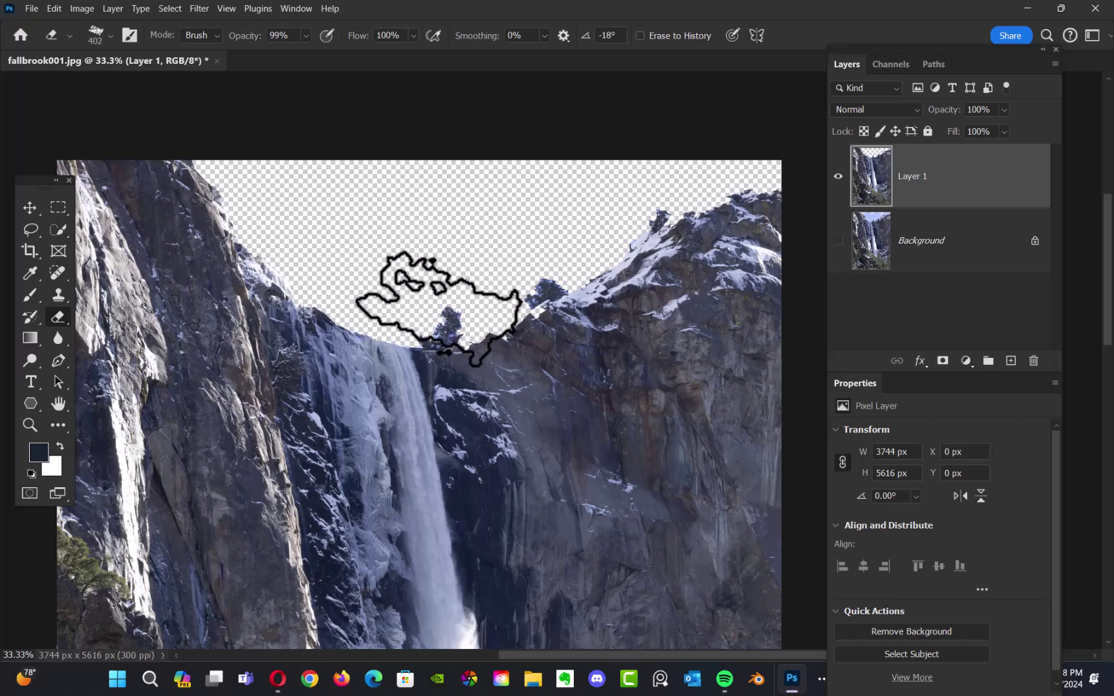
pyautogui.moveTo(442, 316)
pyautogui.mouseDown()
pyautogui.moveTo(411, 324)
pyautogui.moveTo(440, 323)
pyautogui.mouseUp()
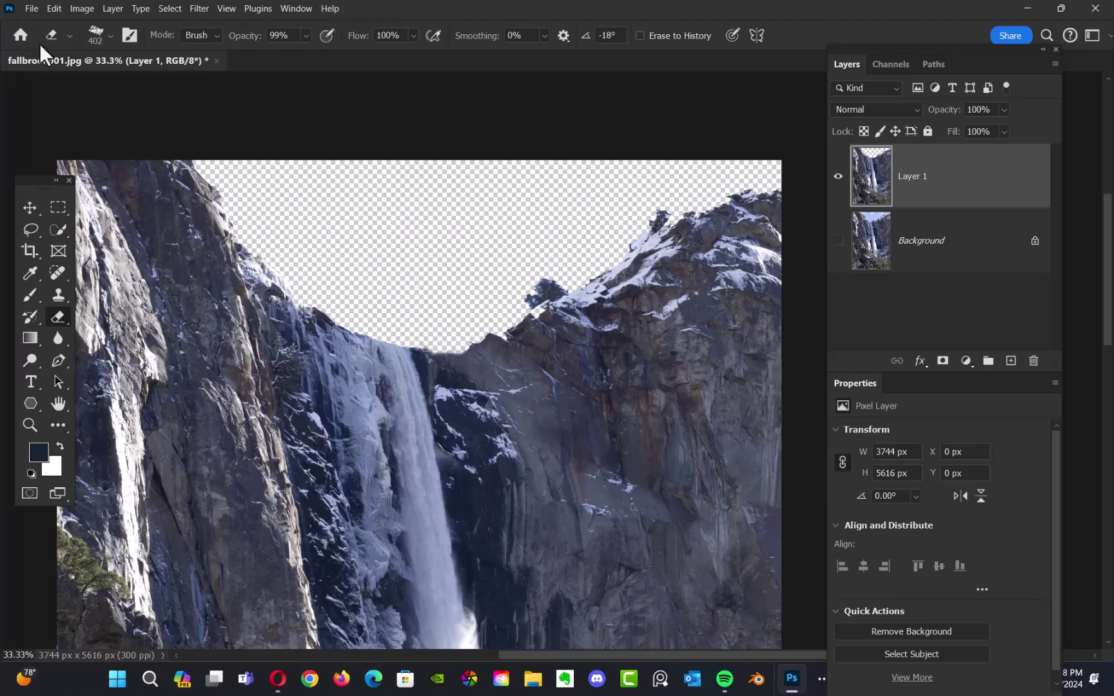
# Examine the eraser brush's tip shape and Shape Dynamics settings, and close the brush settings.
pyautogui.click(130, 34)
pyautogui.moveTo(597, 133); pyautogui.dragTo(245, 115)
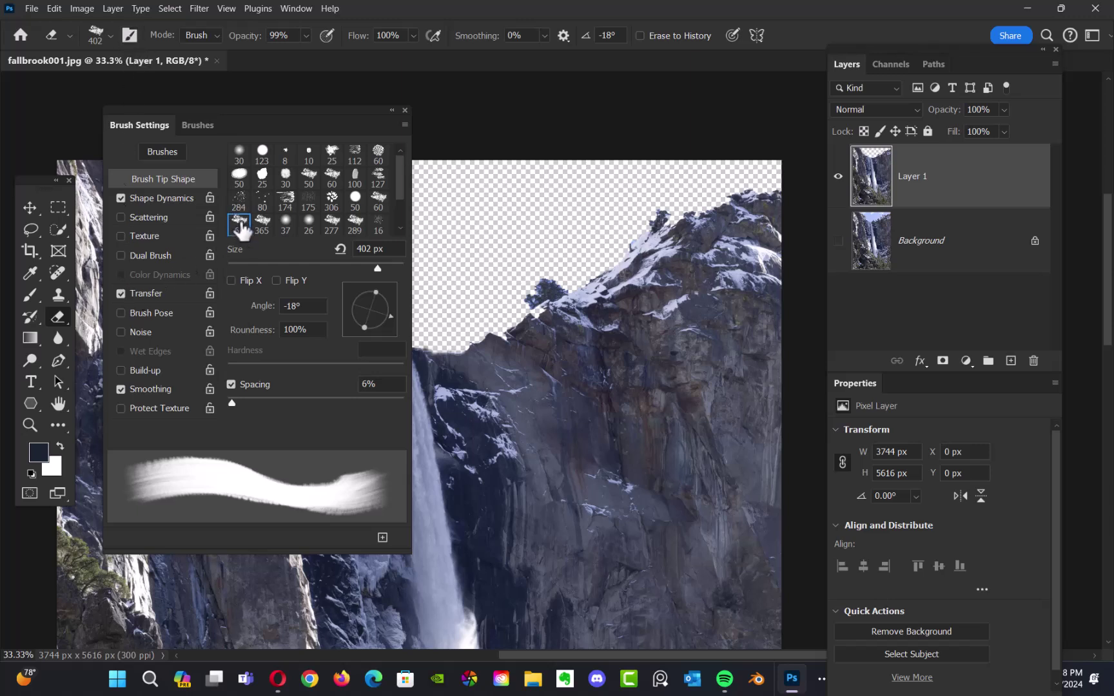
pyautogui.click(163, 199)
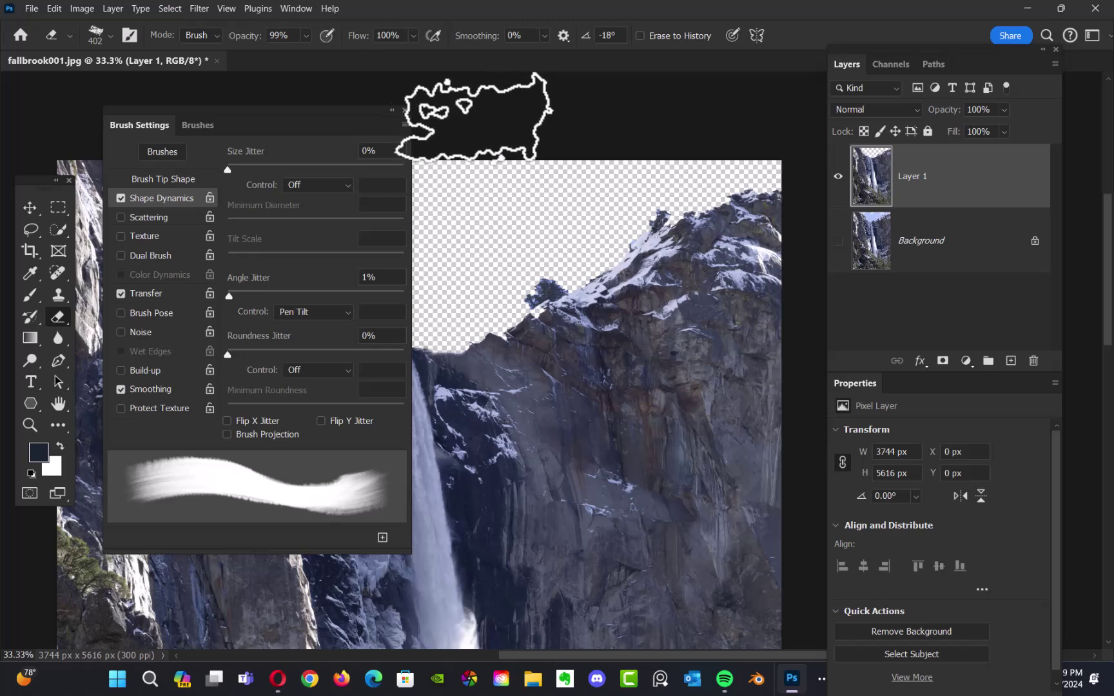
pyautogui.click(404, 111)
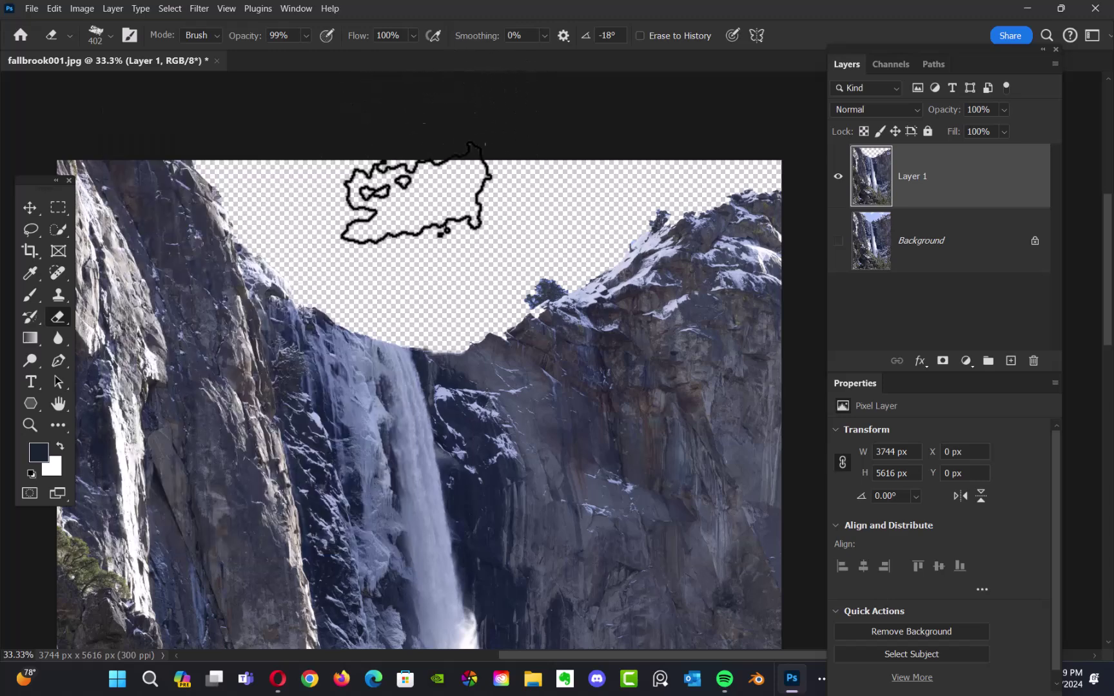
# Erase the small trees along the snowy ridge beside the waterfall, reducing the textured eraser brush to 354 px.
pyautogui.moveTo(504, 277); pyautogui.dragTo(537, 285)
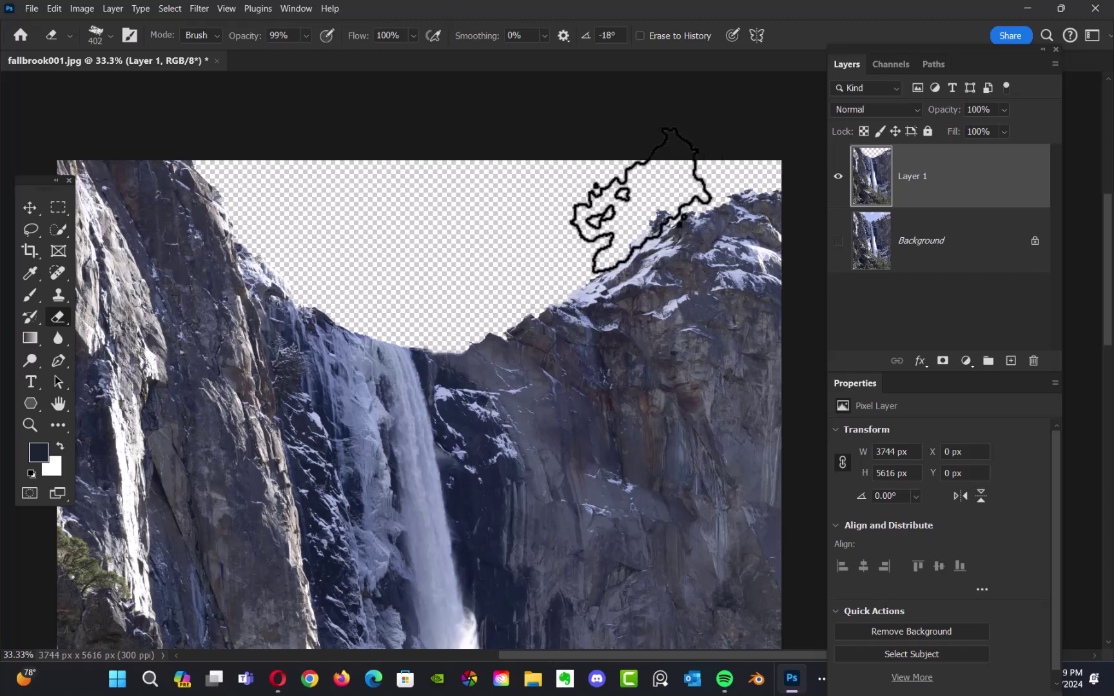
pyautogui.keyDown('alt'); pyautogui.rightClick(644, 219); pyautogui.keyUp('alt')
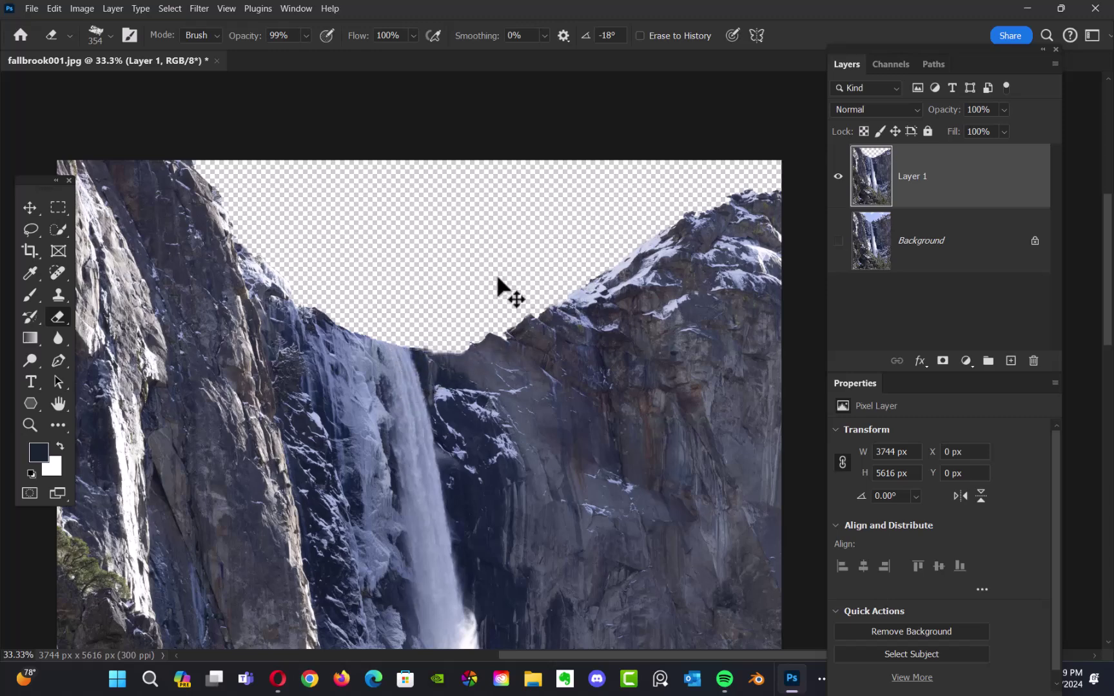
# Start saving under a new name and create a folder "Tutorial 3" inside "3 Photoshop Fantasia - Dreamlike Designs and Surreal Scenes" as the save location.
pyautogui.hotkey('ctrl', 'shift', 's')
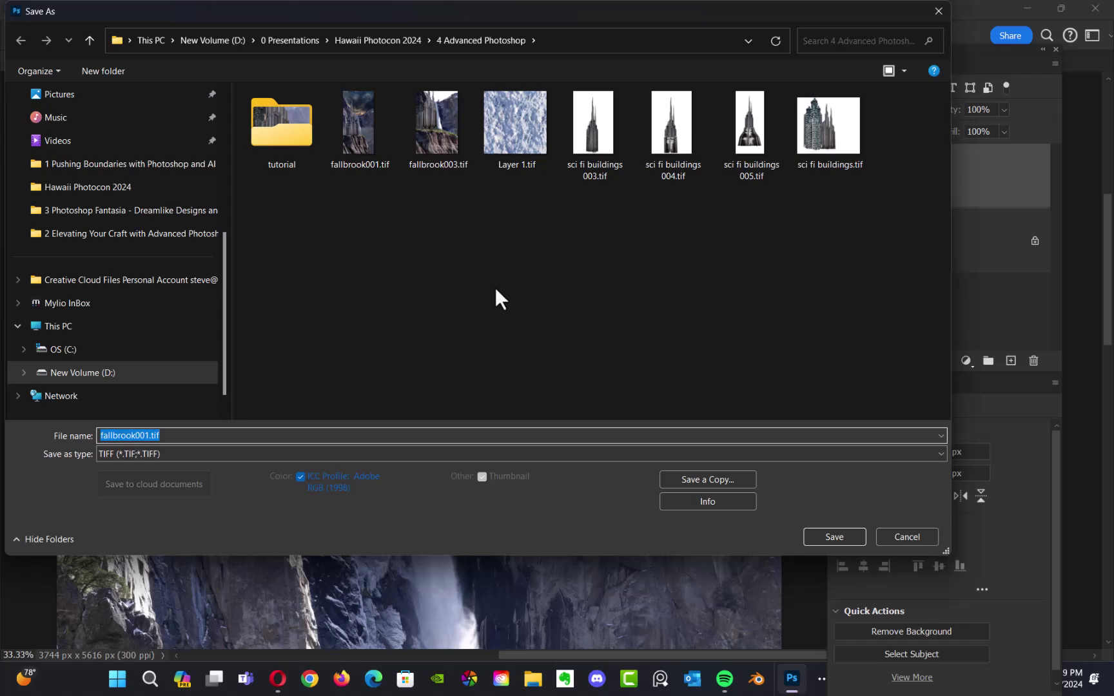
pyautogui.click(390, 41)
pyautogui.doubleClick(289, 192)
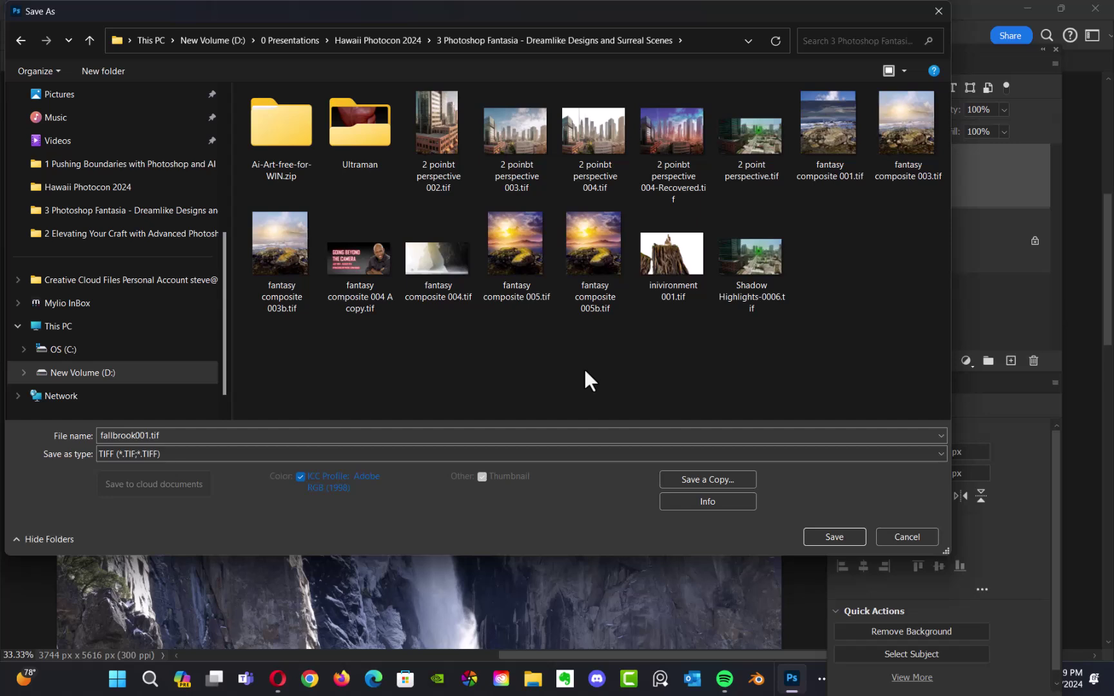
pyautogui.hotkey('ctrl', 'shift', 'n')
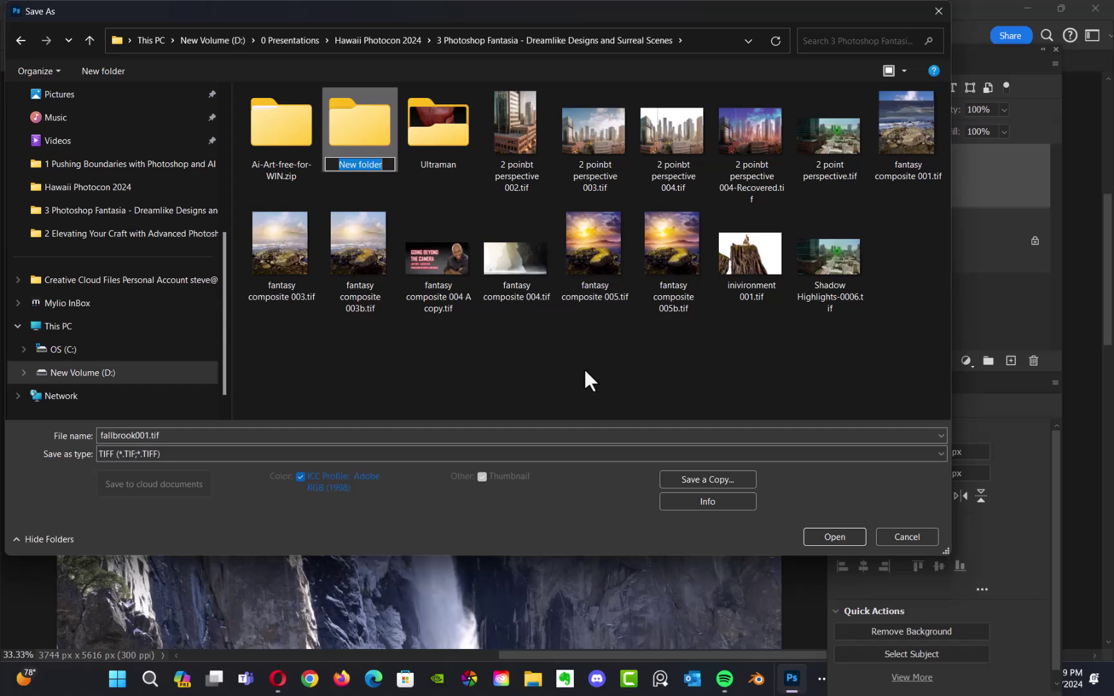
pyautogui.write('Tu')
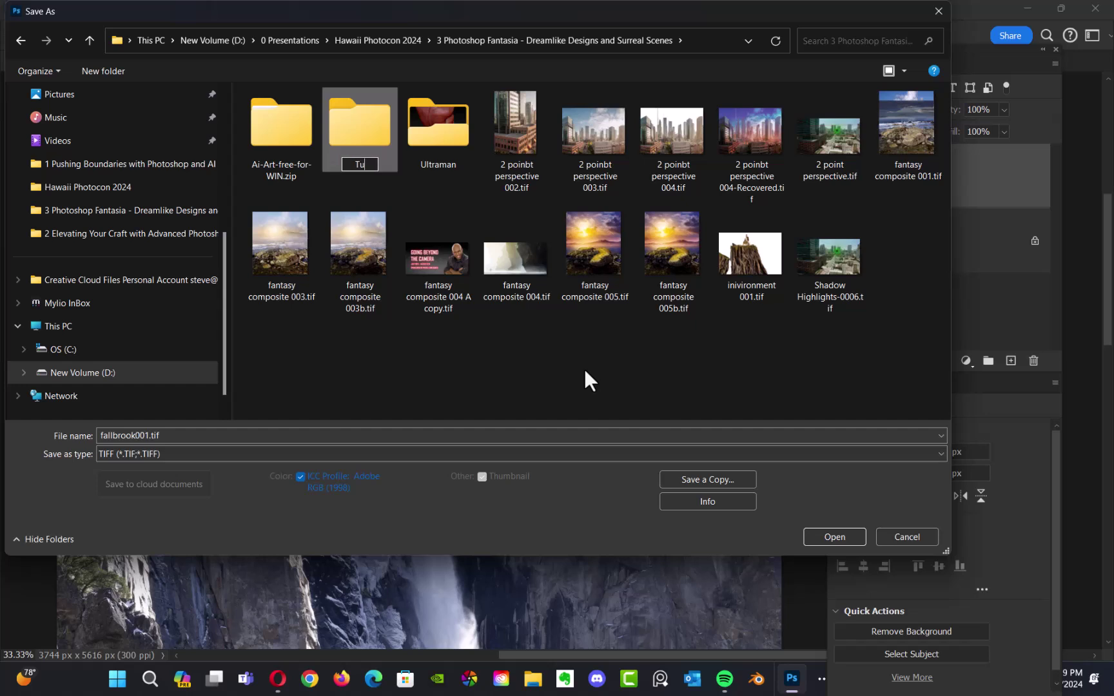
pyautogui.write('torial 3')
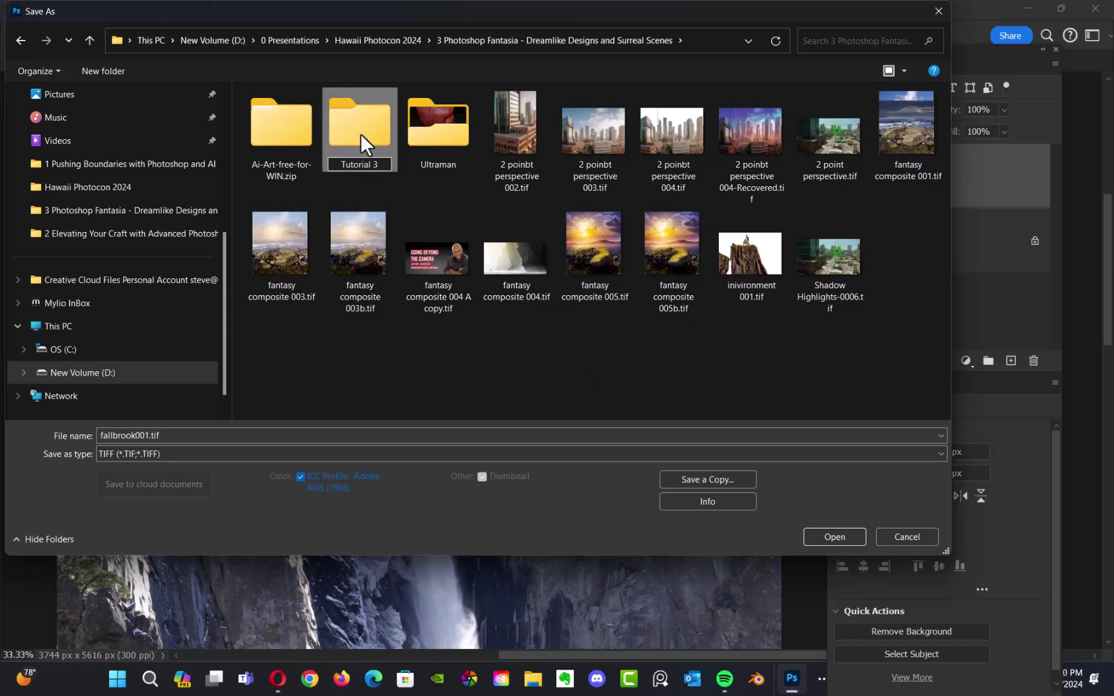
pyautogui.press('Return')
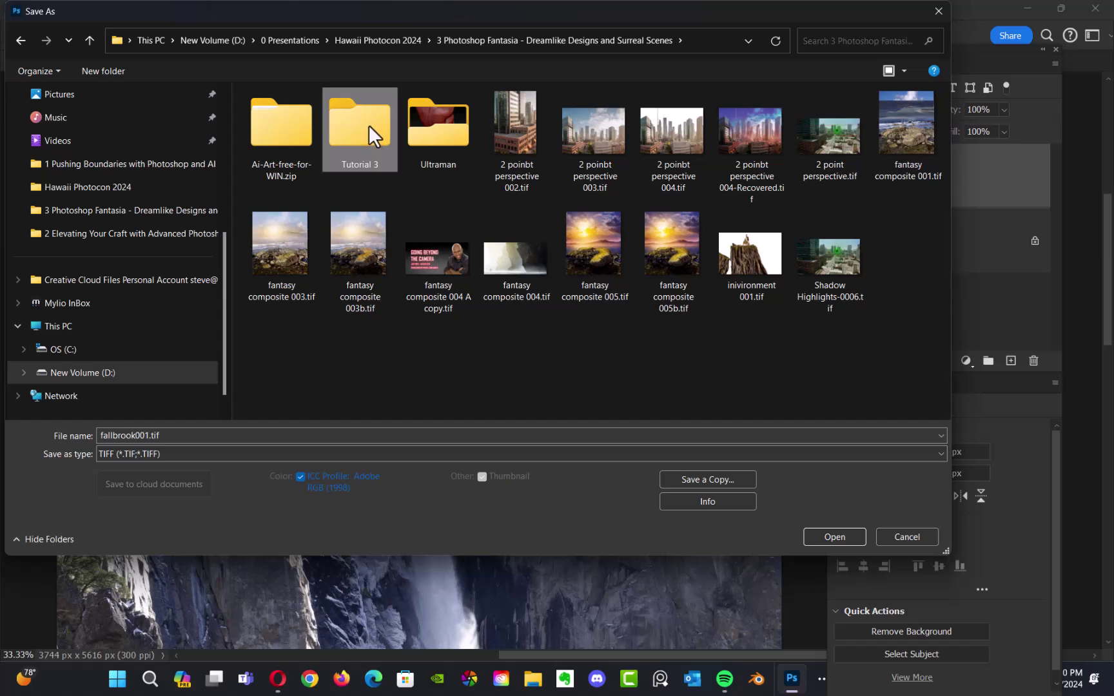
pyautogui.doubleClick(371, 139)
# Save the document in the Tutorial 3 folder as composite.tif in TIFF format with LZW image compression.
pyautogui.click(167, 437)
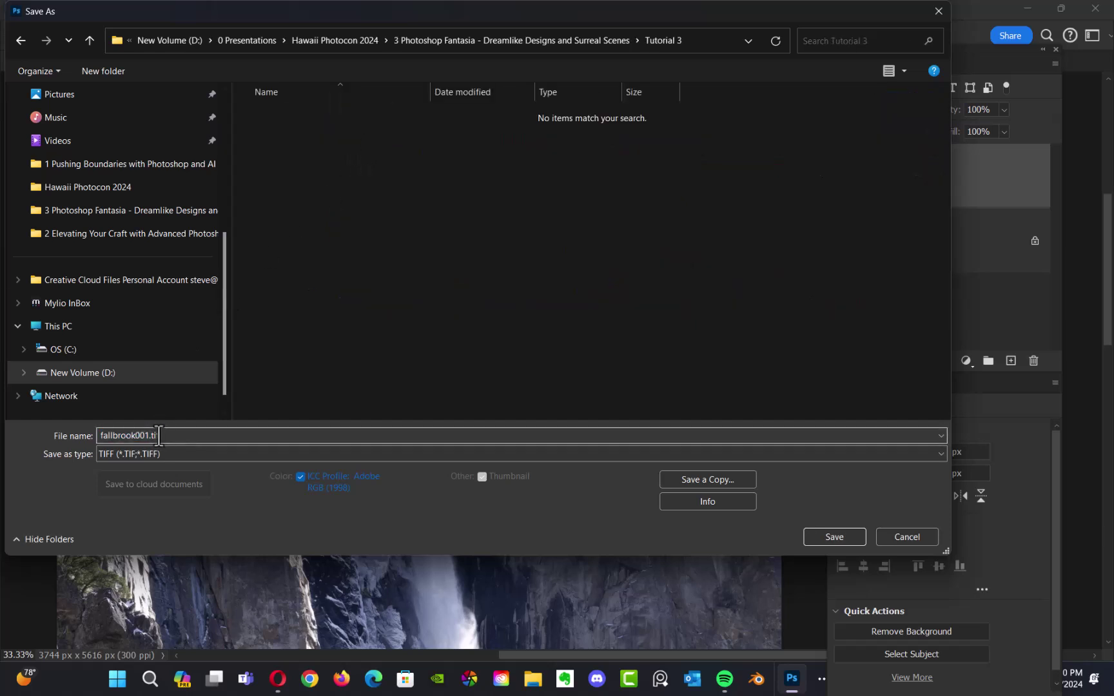
pyautogui.write('compositge')
pyautogui.press('BackSpace')
pyautogui.press('BackSpace')
pyautogui.press('BackSpace')
pyautogui.write('te')
pyautogui.click(839, 541)
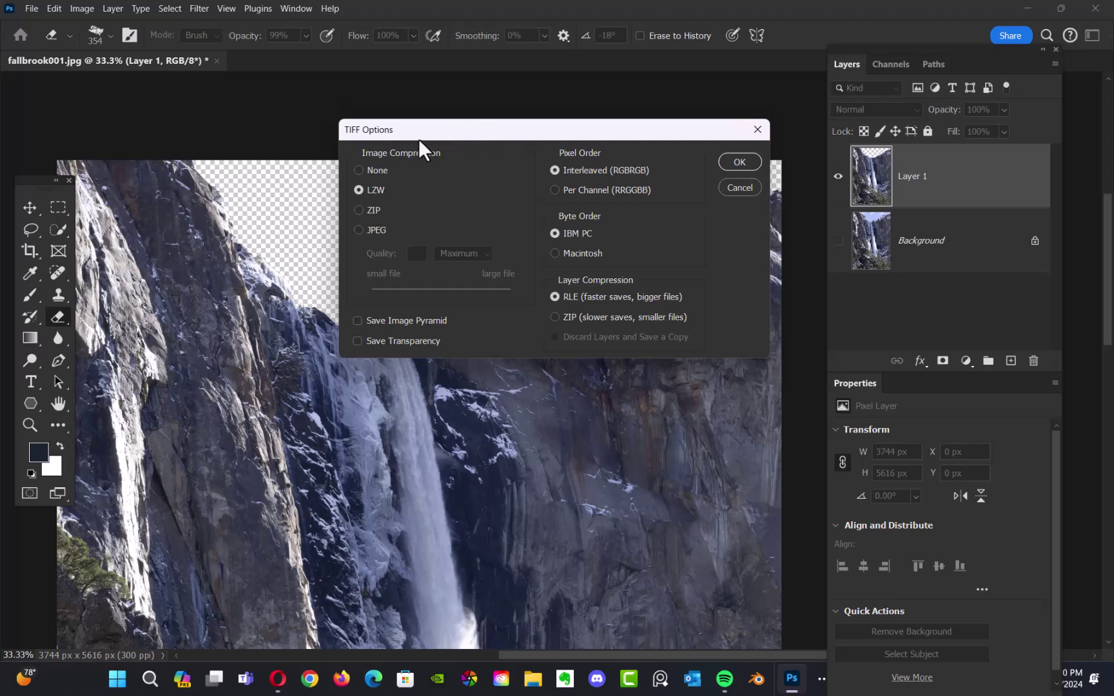
pyautogui.moveTo(562, 128); pyautogui.dragTo(500, 121)
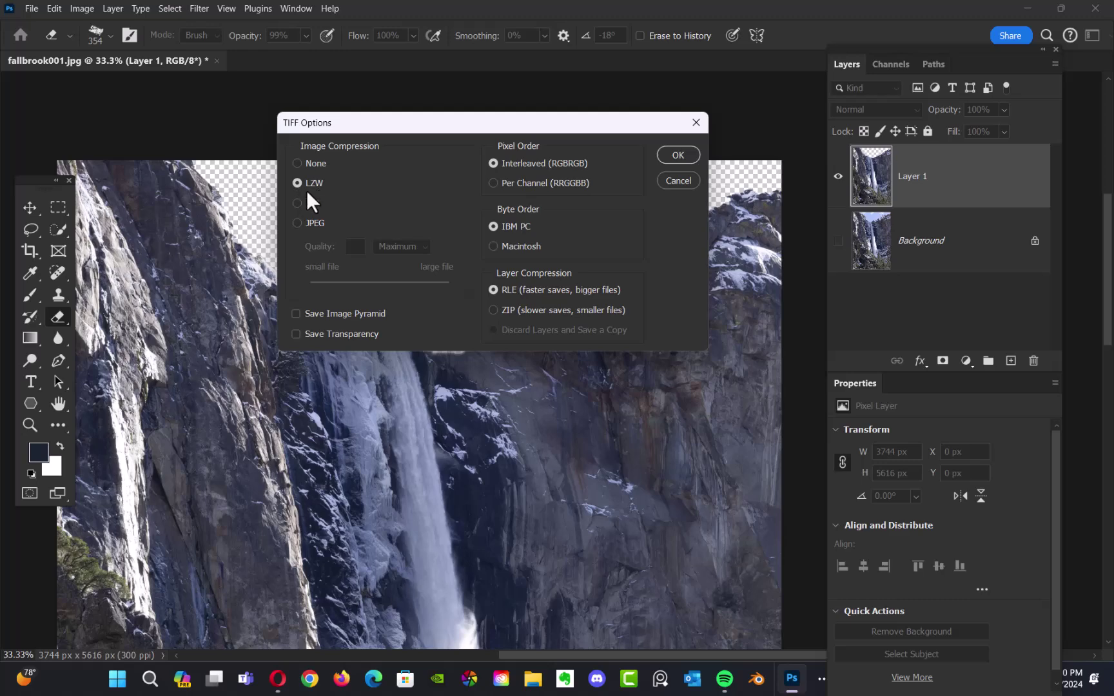
pyautogui.click(676, 155)
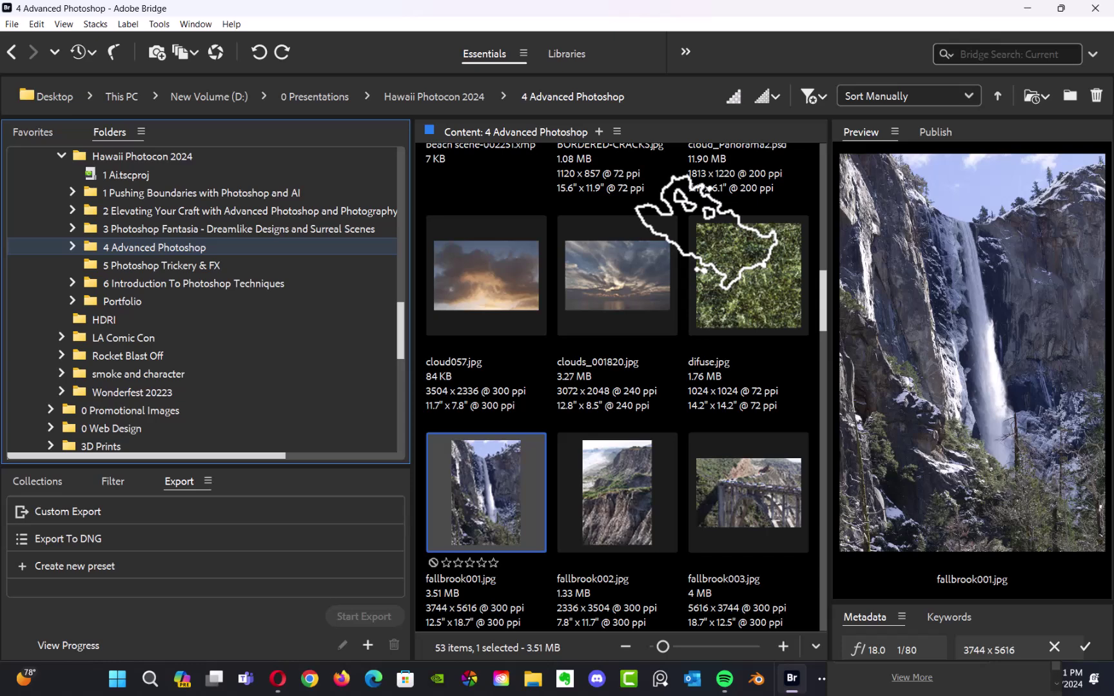
# Return from Adobe Bridge to Photoshop and switch back to Bridge to browse the images.
pyautogui.click(12, 24)
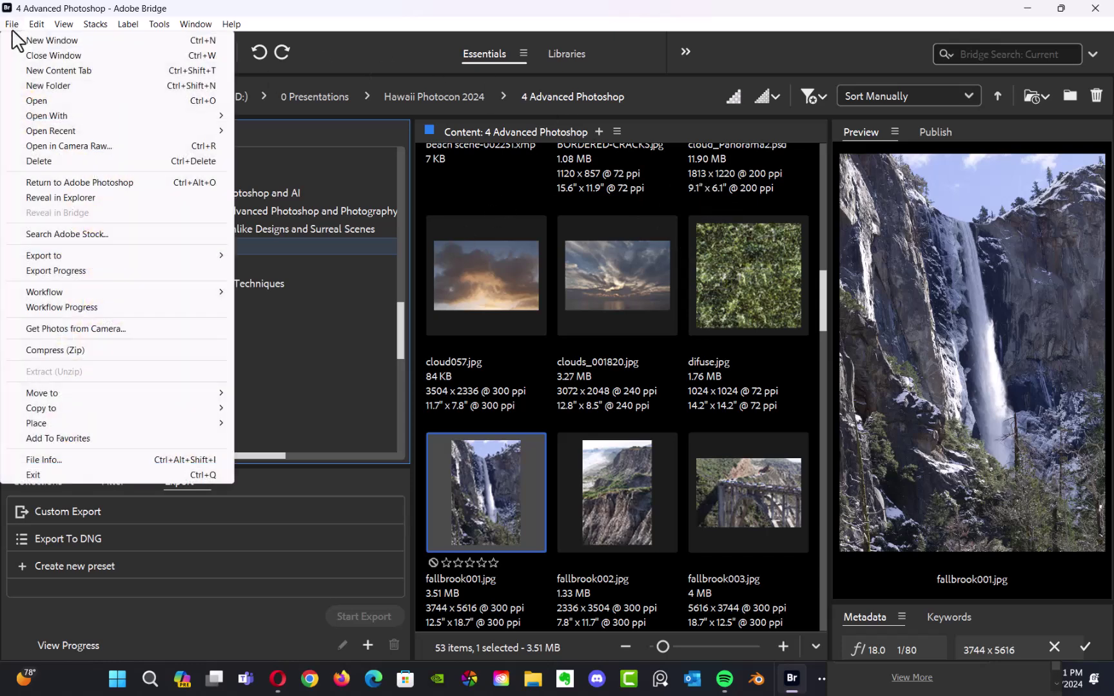
pyautogui.click(209, 187)
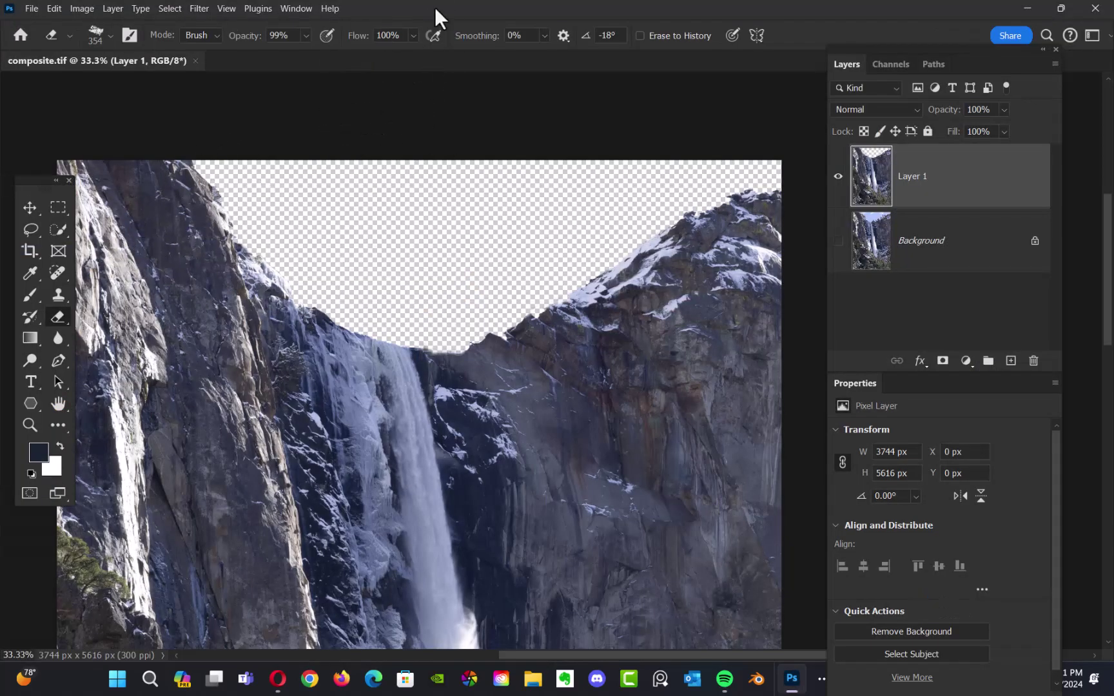
pyautogui.click(32, 8)
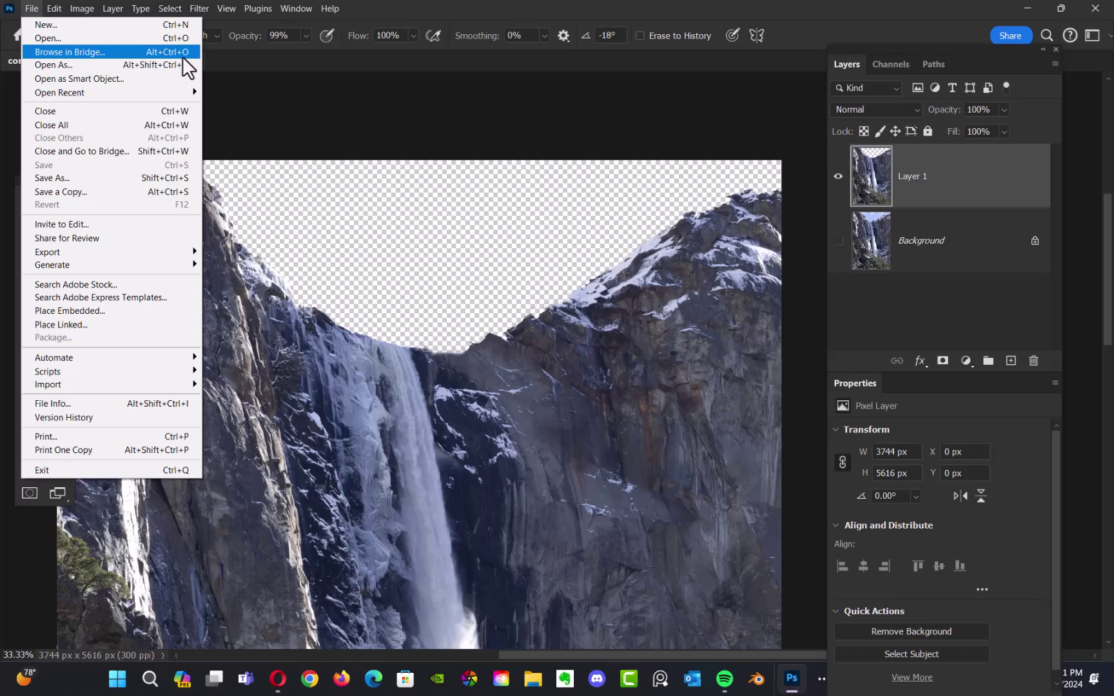
pyautogui.click(352, 8)
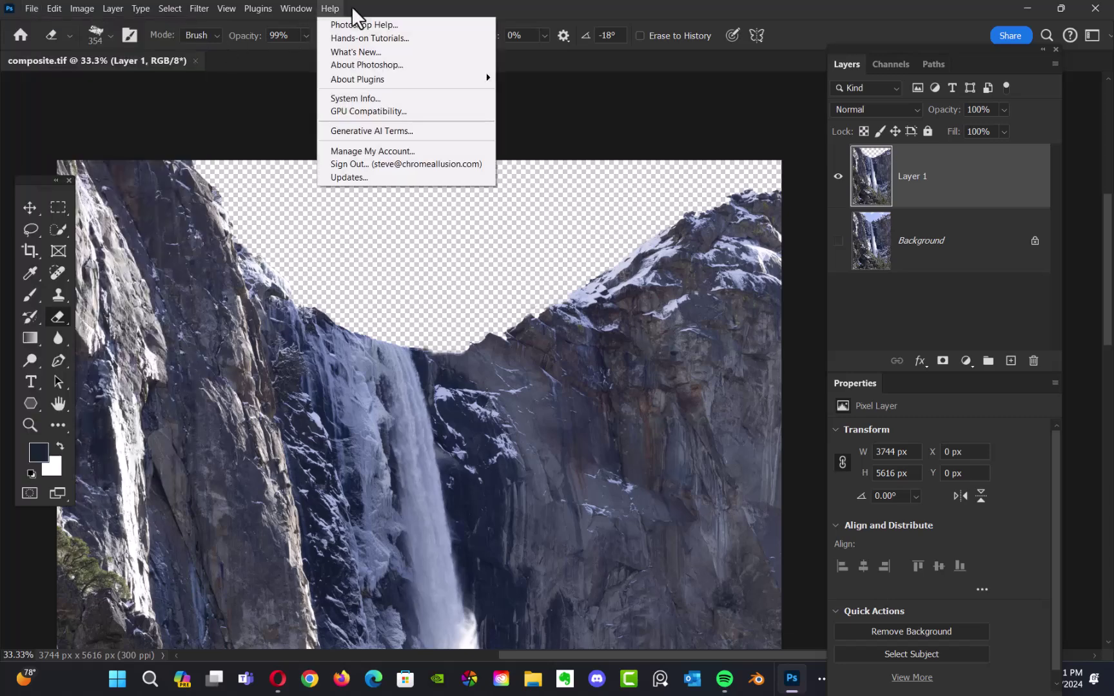
pyautogui.click(643, 98)
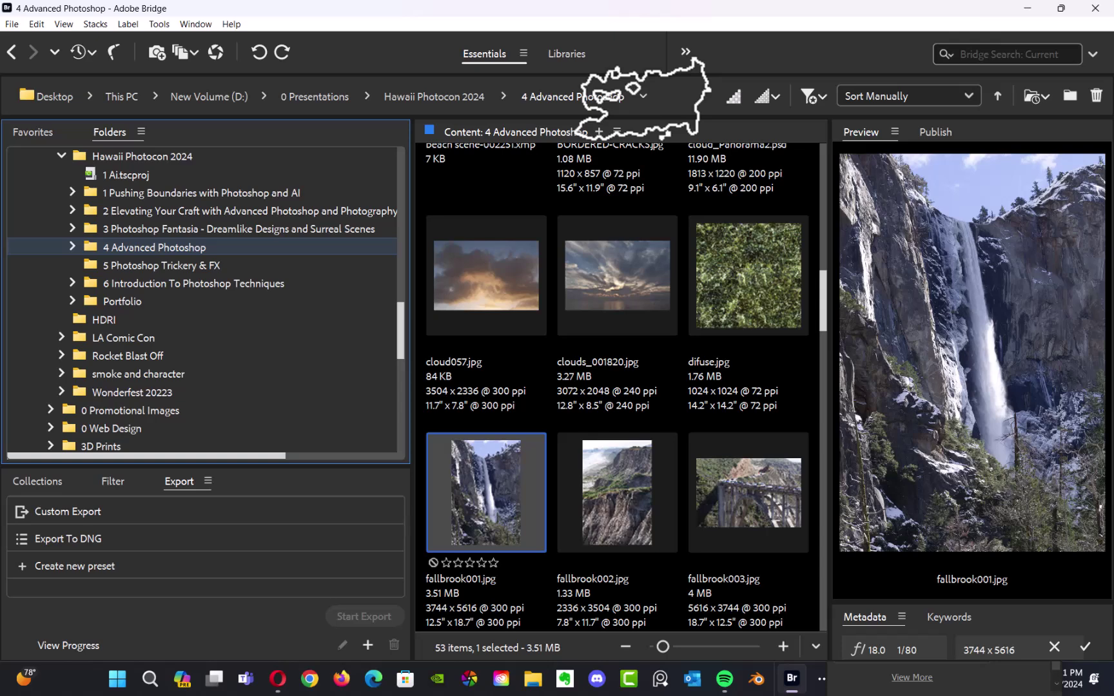
# Restore the Bridge window to a smaller size and review fallbrook002.jpg, the sci fi buildings 003.tif full-screen preview, and the foliage texture.
pyautogui.doubleClick(597, 3)
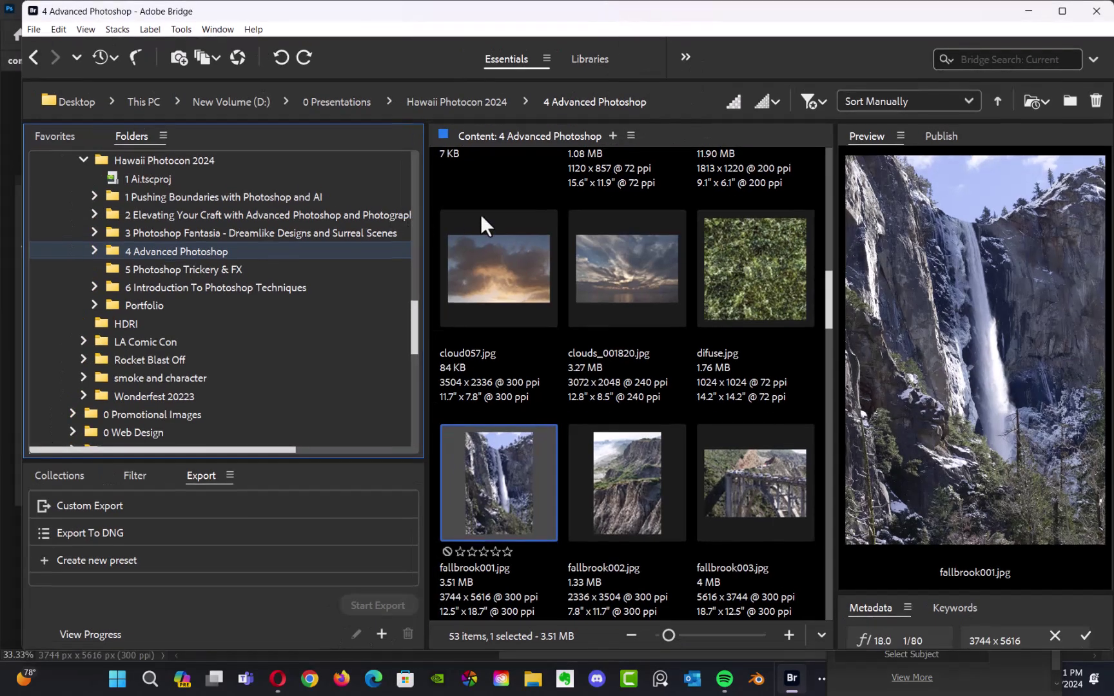
pyautogui.click(629, 505)
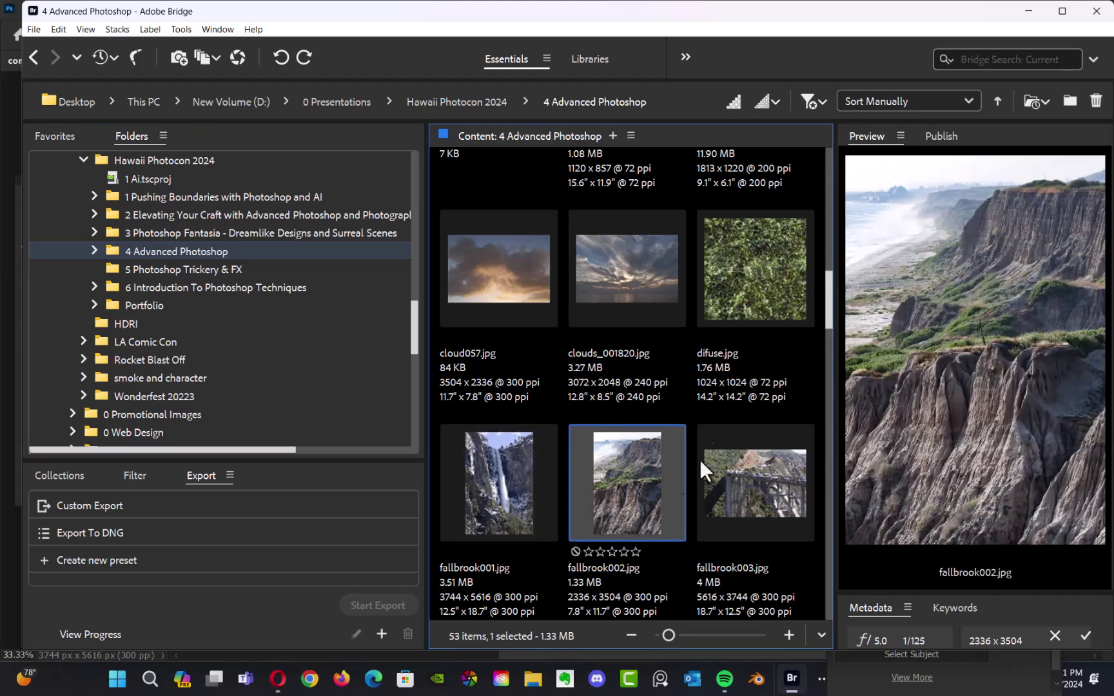
pyautogui.moveTo(827, 305); pyautogui.dragTo(789, 543)
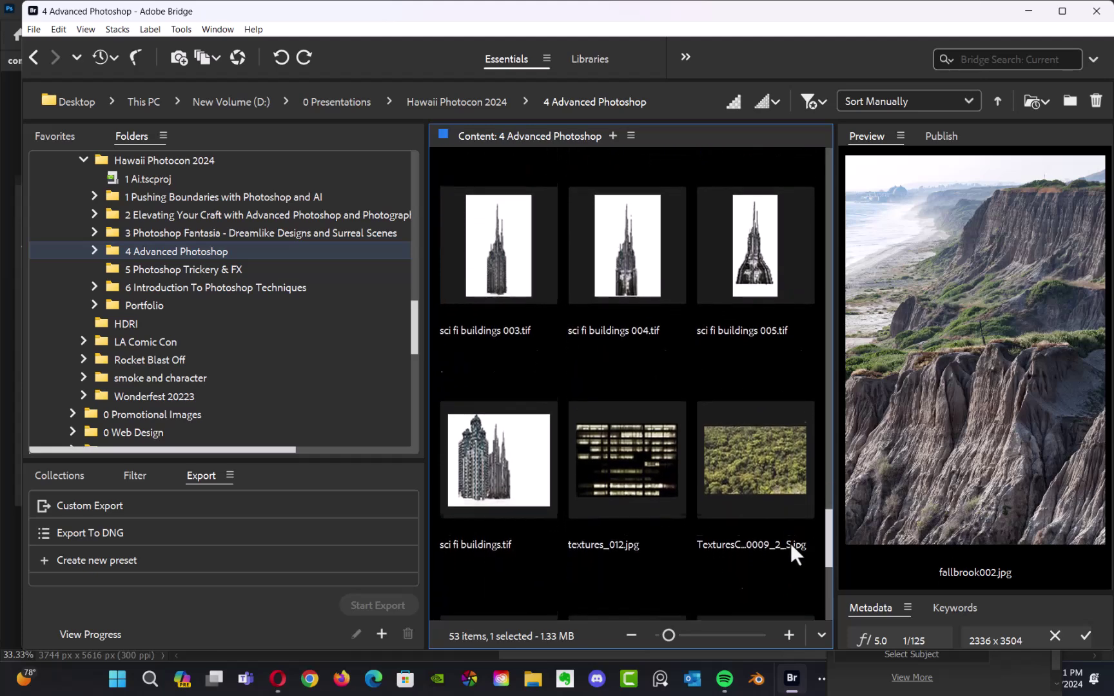
pyautogui.click(510, 288)
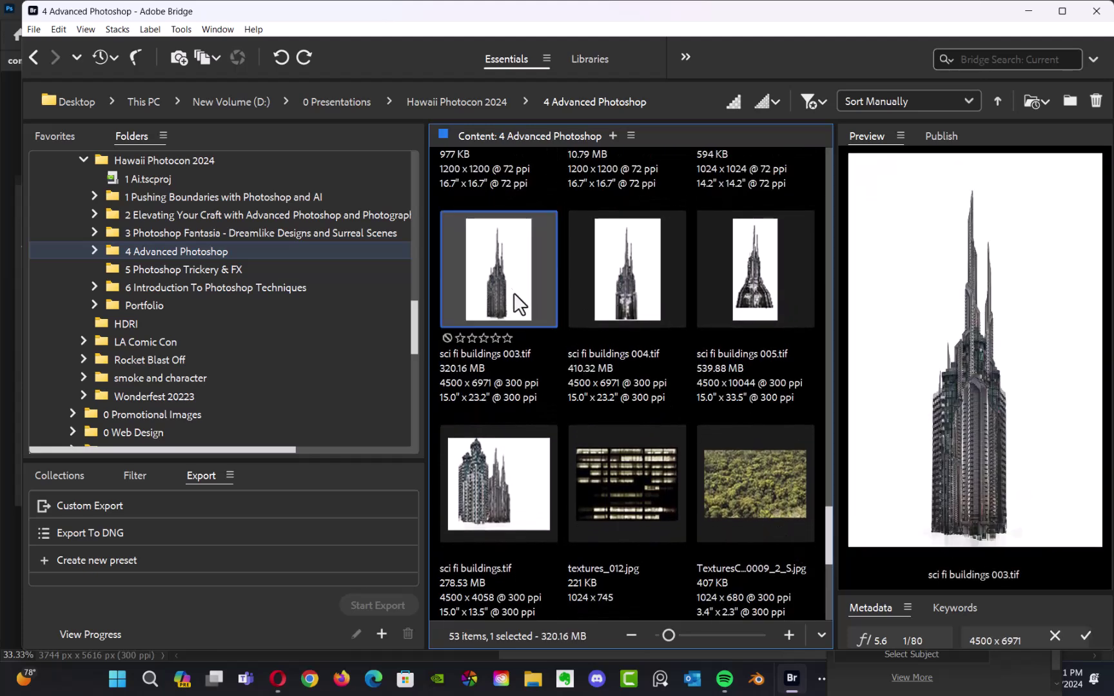
pyautogui.press('space')
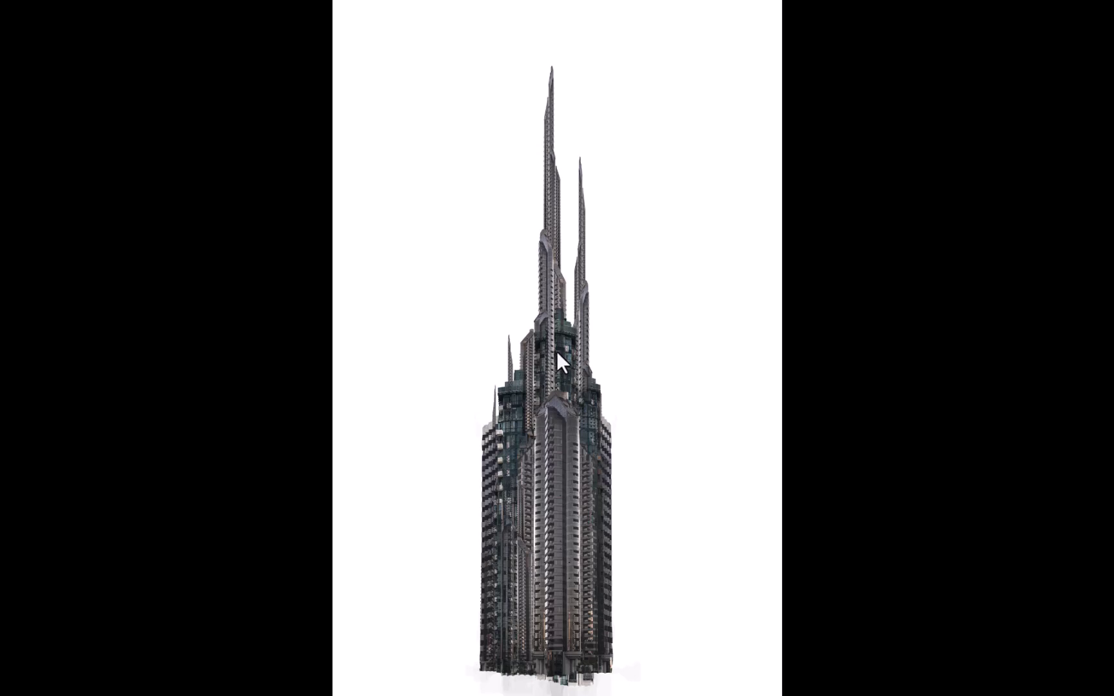
pyautogui.press('space')
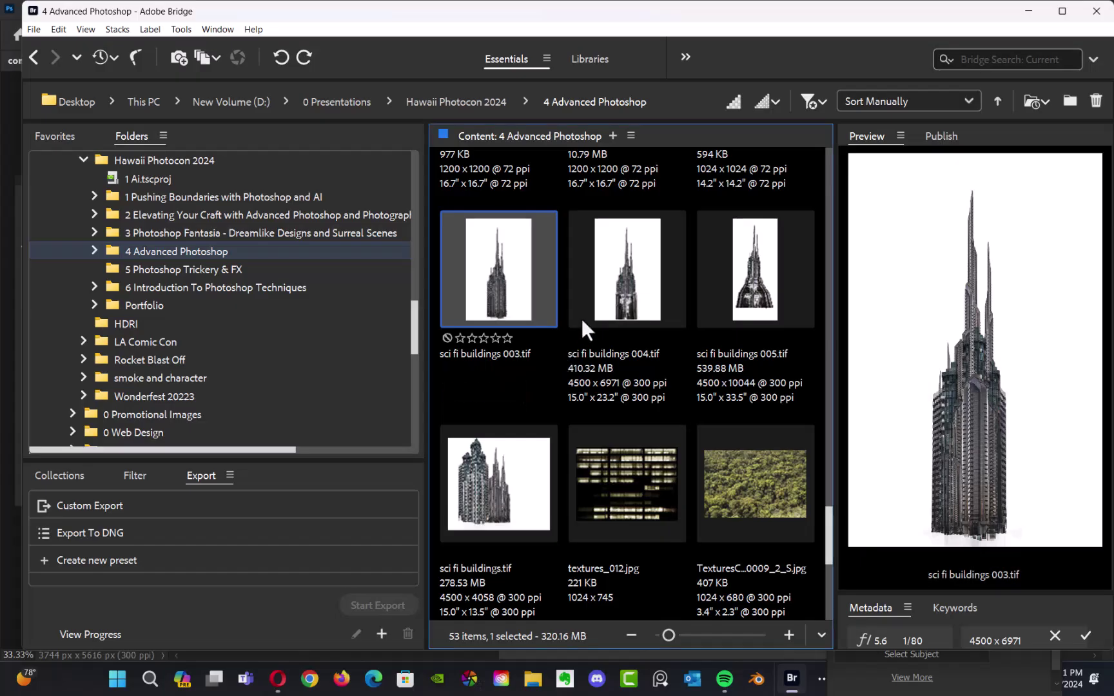
pyautogui.click(800, 467)
# Inspect fallbrook002.jpg at full screen in Bridge and open it in Photoshop.
pyautogui.moveTo(830, 532); pyautogui.dragTo(881, 302)
pyautogui.click(647, 456)
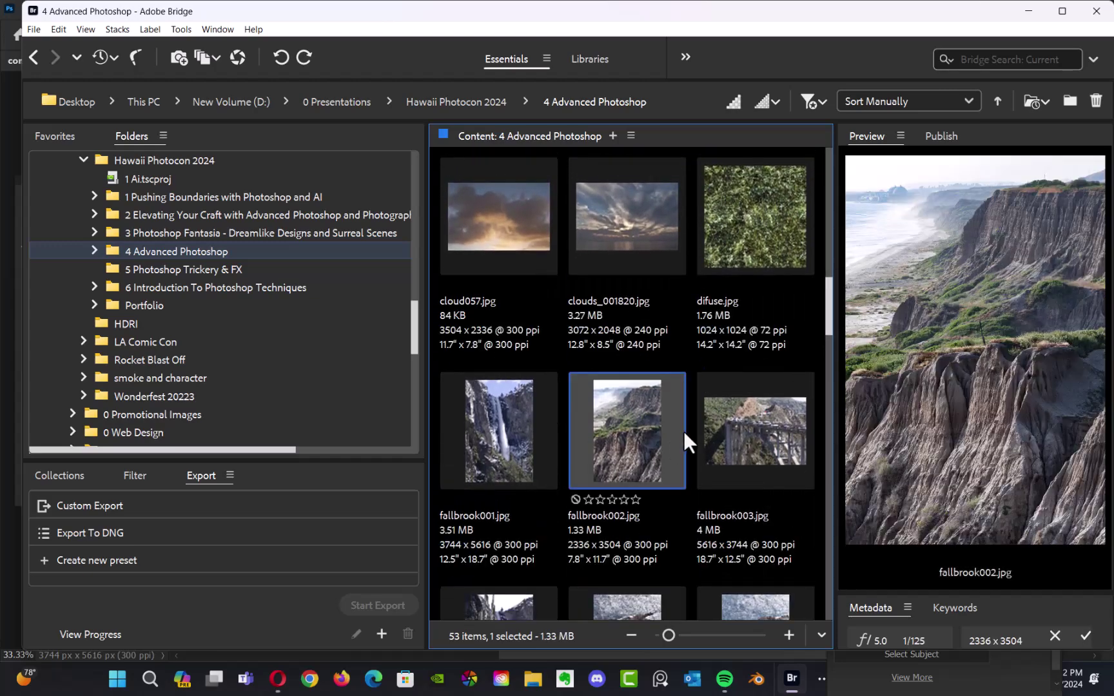
pyautogui.press('space')
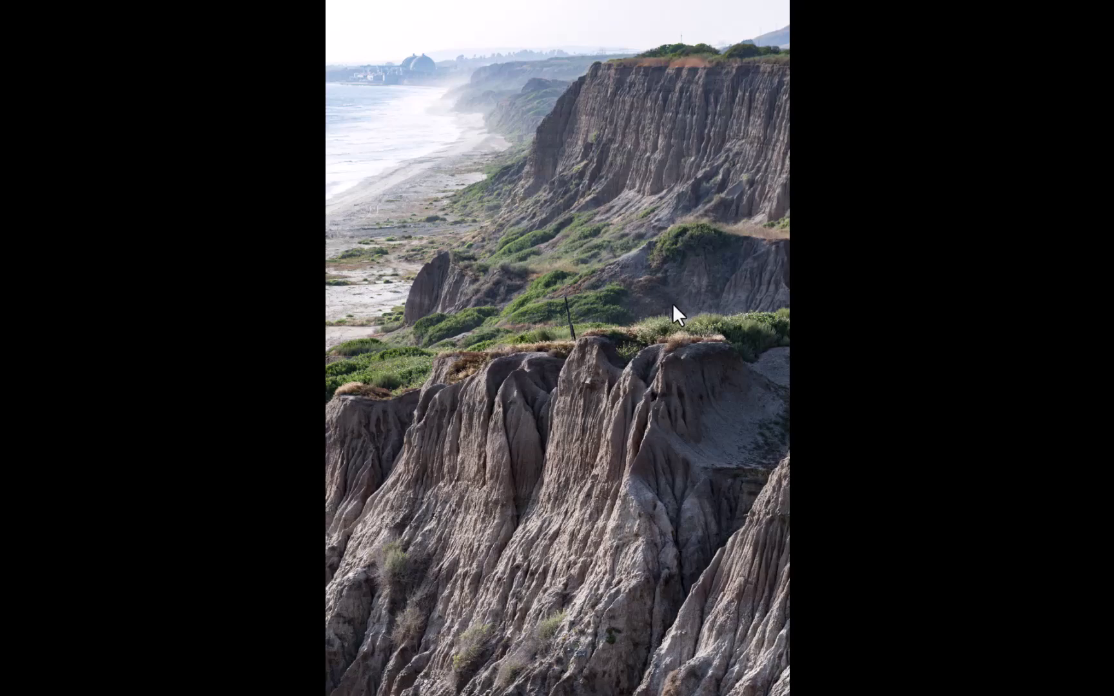
pyautogui.click(645, 346)
pyautogui.press('space')
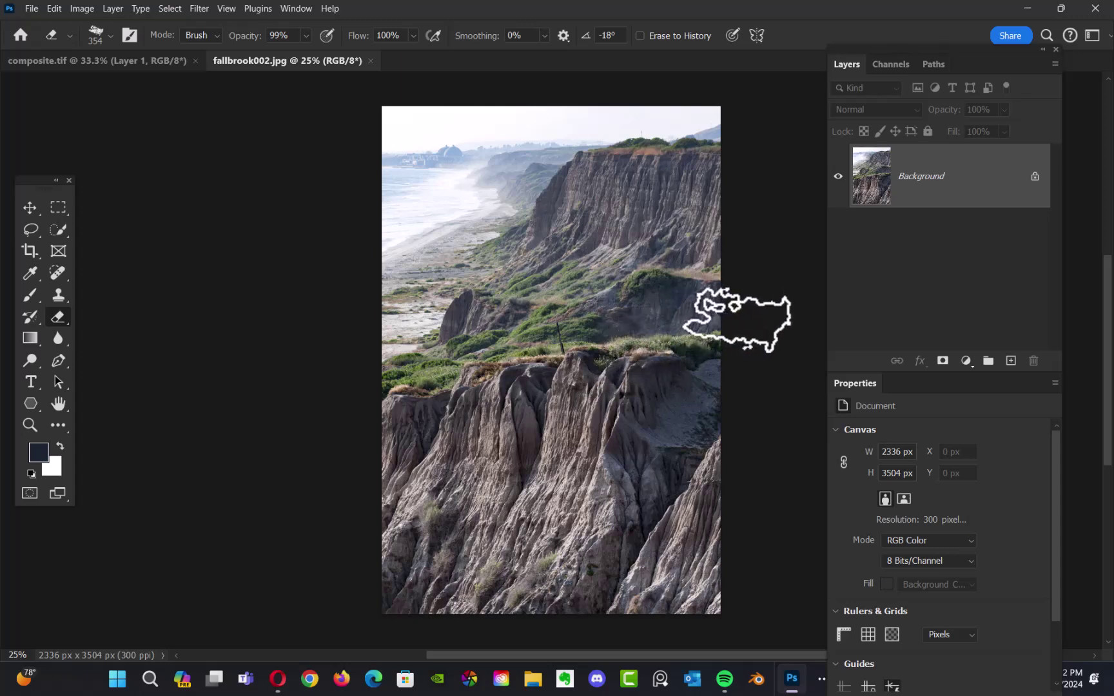
# Tile composite.tif and fallbrook002.jpg vertically, and move the Layers panel away from the upper part of the cliff photo.
pyautogui.click(302, 9)
pyautogui.moveTo(314, 29)
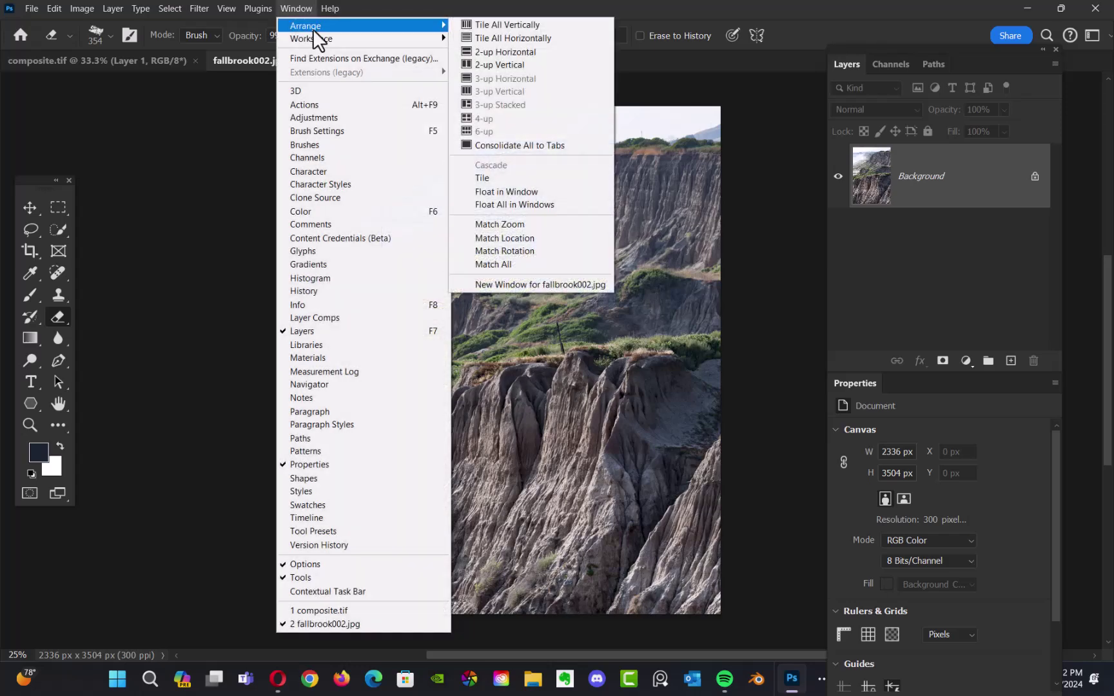
pyautogui.click(527, 29)
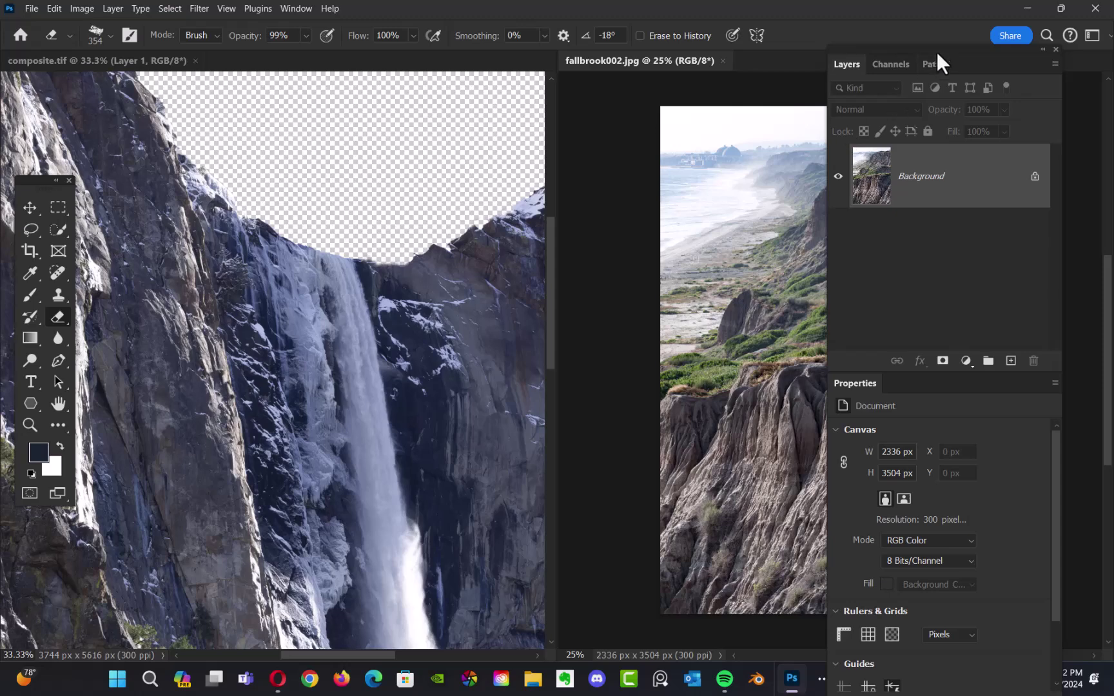
pyautogui.moveTo(947, 61)
pyautogui.mouseDown()
pyautogui.moveTo(935, 340)
pyautogui.moveTo(856, 485)
pyautogui.moveTo(898, 521)
pyautogui.mouseUp()
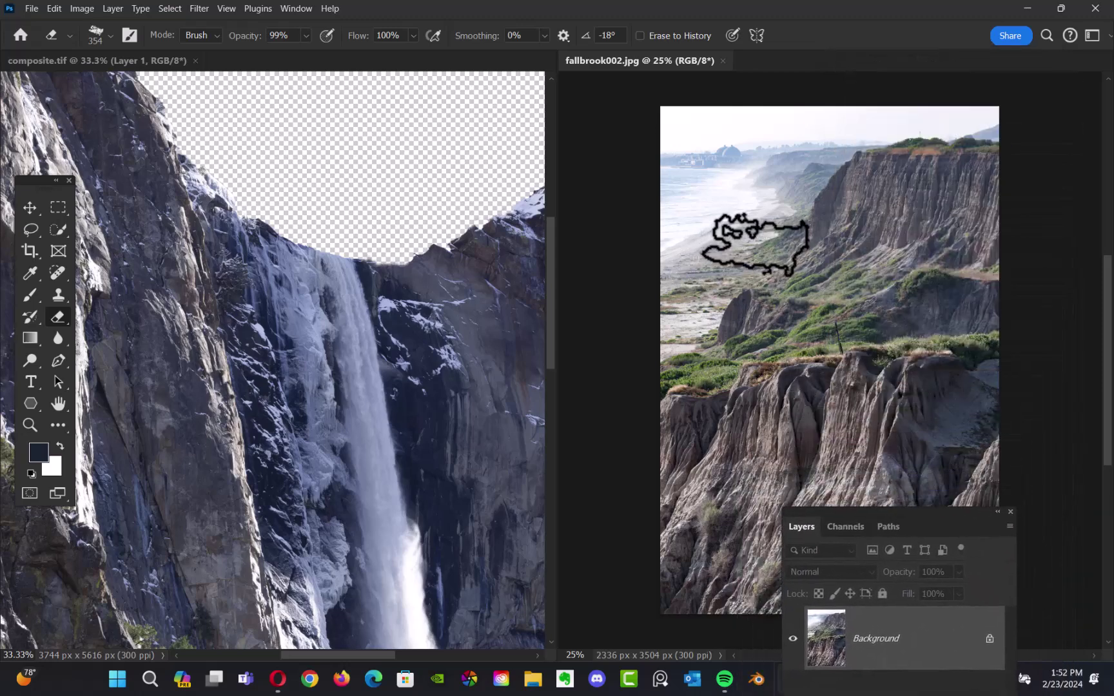
# Copy the whole cliff photo from fallbrook002.jpg into composite.tif with the Move tool, and close fallbrook002.jpg.
pyautogui.press('v')
pyautogui.moveTo(37, 182); pyautogui.dragTo(525, 134)
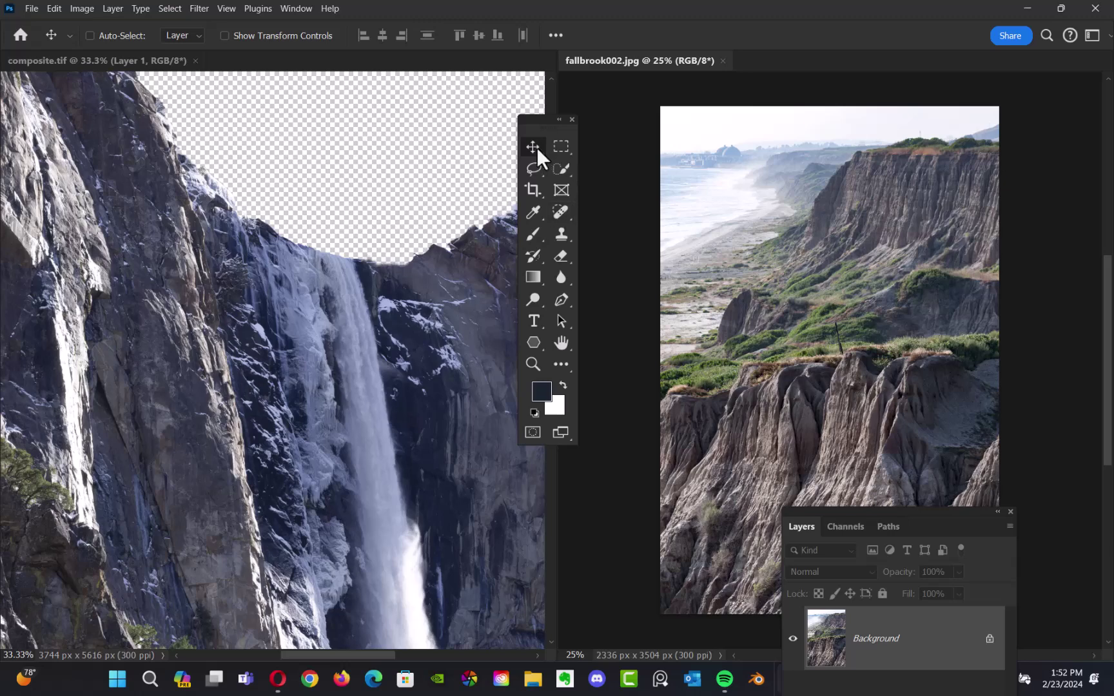
pyautogui.rightClick(537, 149)
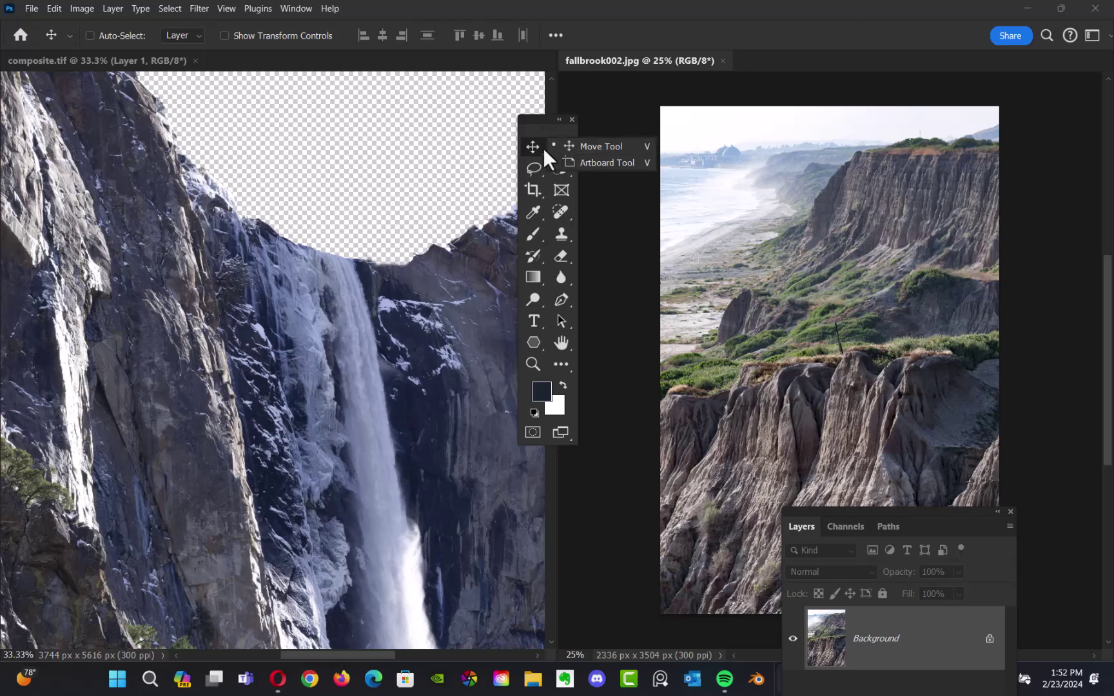
pyautogui.click(773, 238)
pyautogui.moveTo(785, 325); pyautogui.dragTo(219, 363)
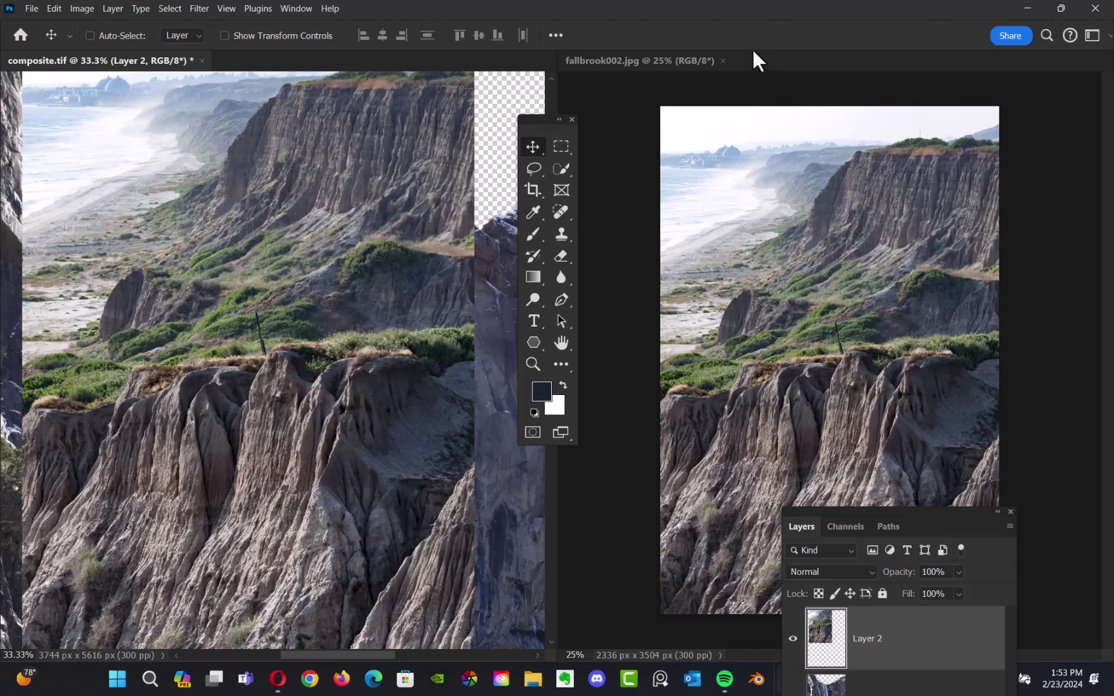
pyautogui.click(723, 60)
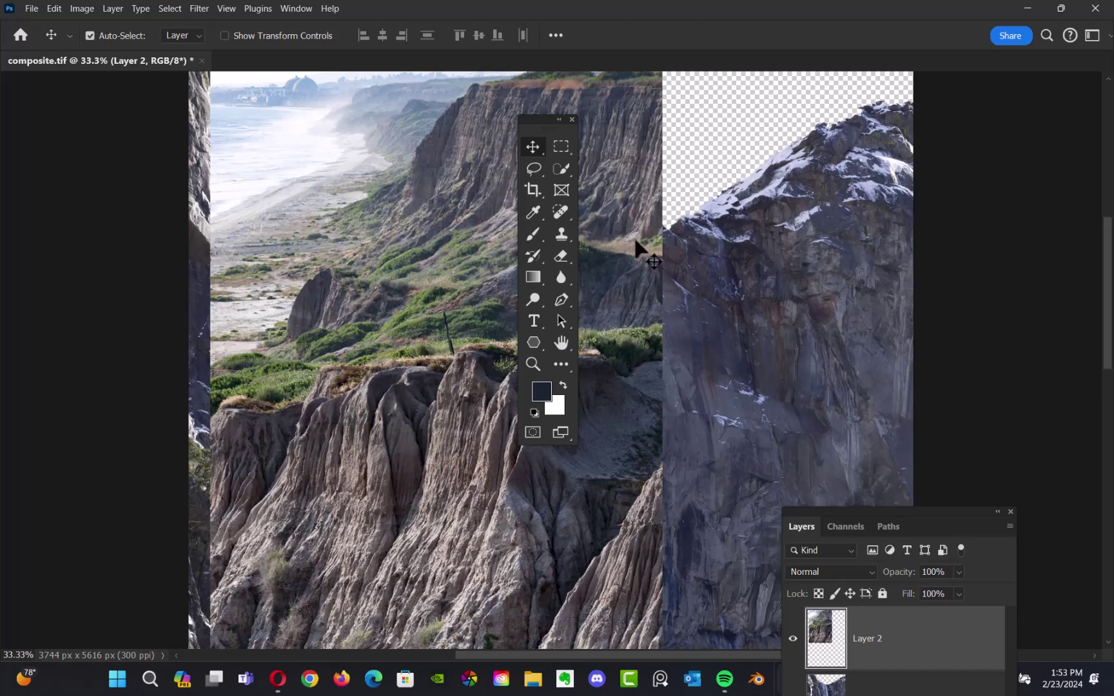
# Display composite.tif in full-screen mode with the menu bar, with the whole image in view.
pyautogui.scroll(-3, 648, 248)
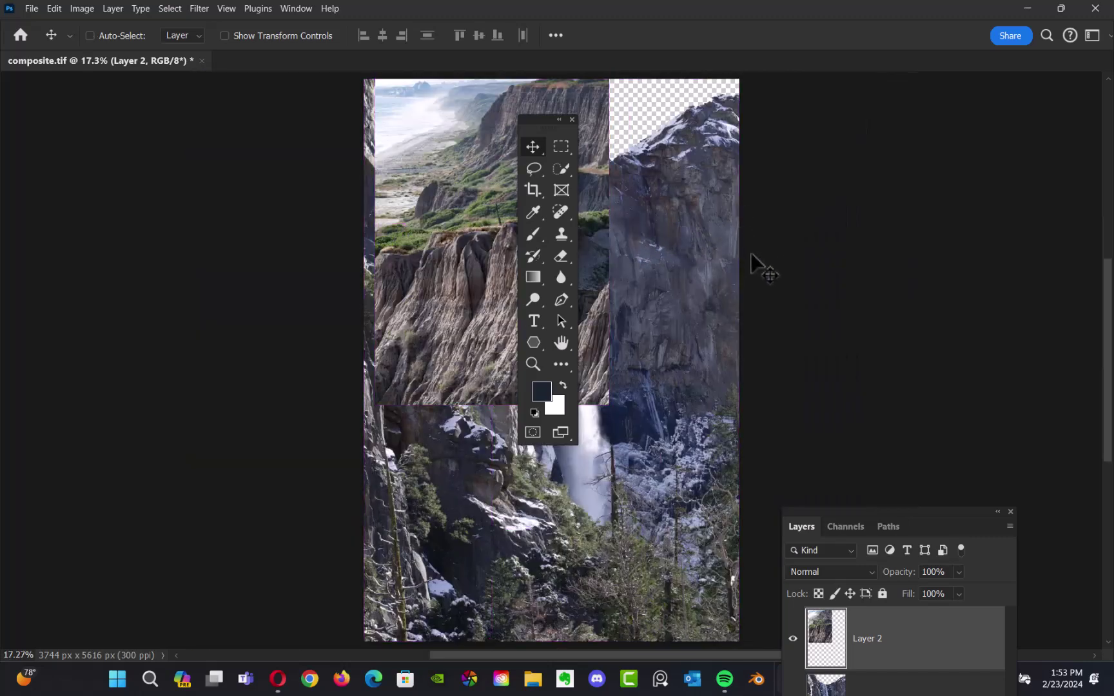
pyautogui.press('space')
pyautogui.moveTo(741, 269)
pyautogui.mouseDown()
pyautogui.moveTo(752, 259)
pyautogui.moveTo(731, 256)
pyautogui.moveTo(738, 241)
pyautogui.moveTo(729, 289)
pyautogui.moveTo(722, 270)
pyautogui.mouseUp()
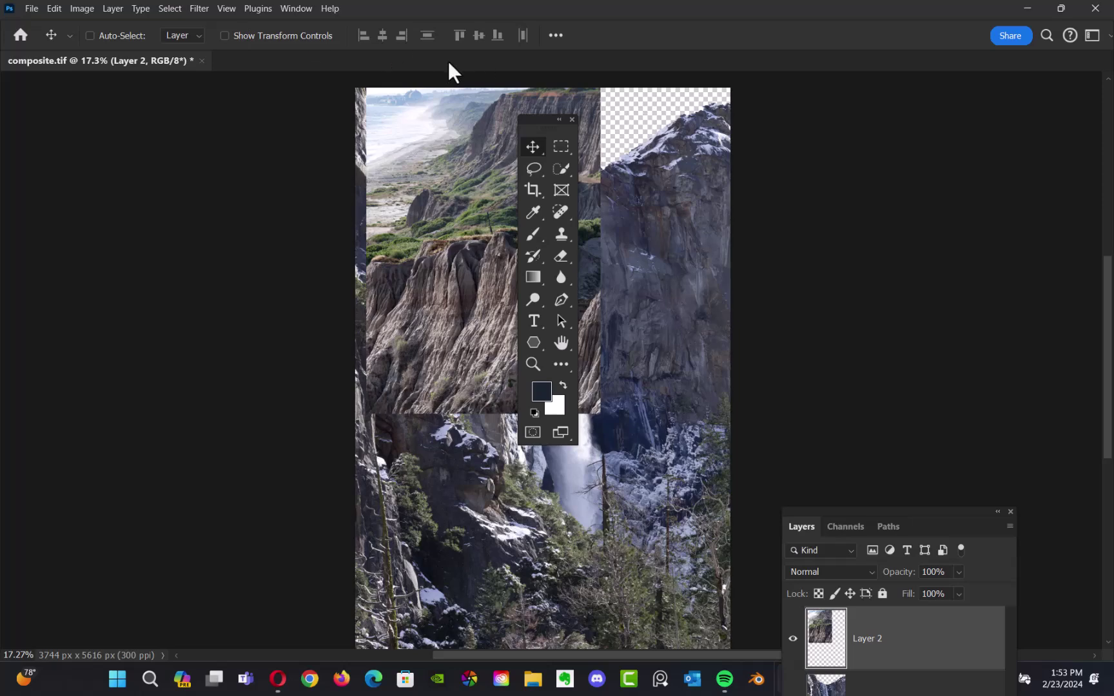
pyautogui.press('f')
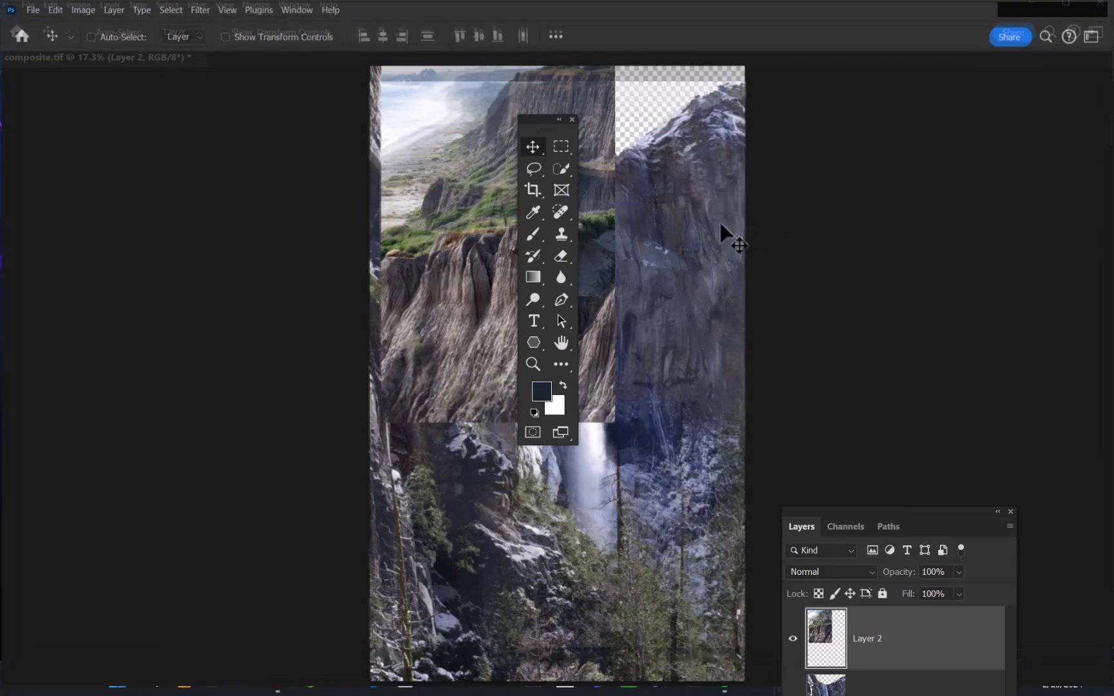
pyautogui.moveTo(659, 269); pyautogui.dragTo(592, 293)
# Position the cliff layer over the middle of the waterfall at X 628 px, Y 783 px, and move the floating panels clear of the image.
pyautogui.moveTo(416, 348); pyautogui.dragTo(405, 471)
pyautogui.moveTo(549, 120); pyautogui.dragTo(137, 110)
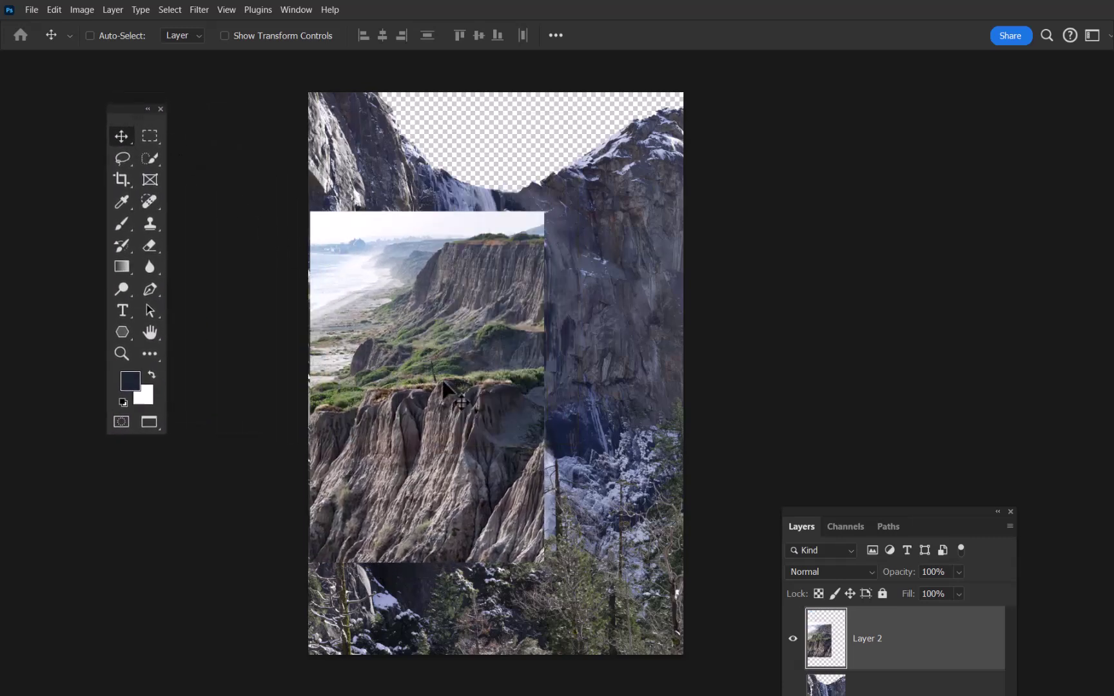
pyautogui.moveTo(462, 423); pyautogui.dragTo(500, 345)
pyautogui.moveTo(920, 519); pyautogui.dragTo(939, 139)
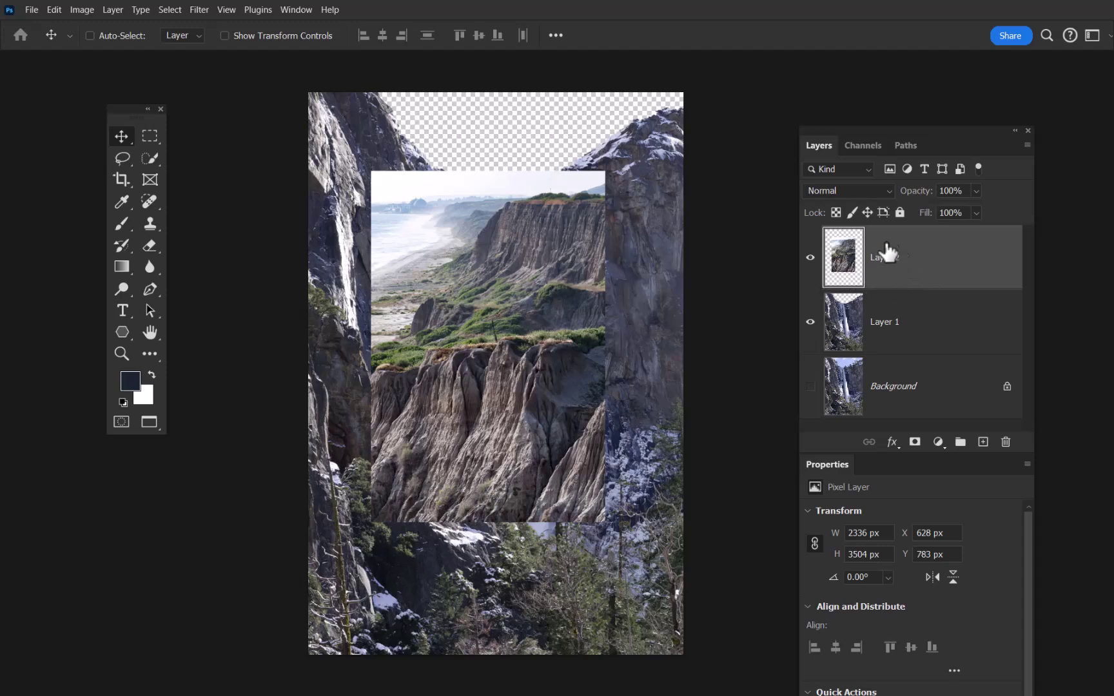
# Check Layer 2 by toggling its visibility, and convert it to a smart object.
pyautogui.rightClick(843, 258)
pyautogui.click(901, 267)
pyautogui.click(810, 258)
pyautogui.click(809, 258)
pyautogui.rightClick(981, 263)
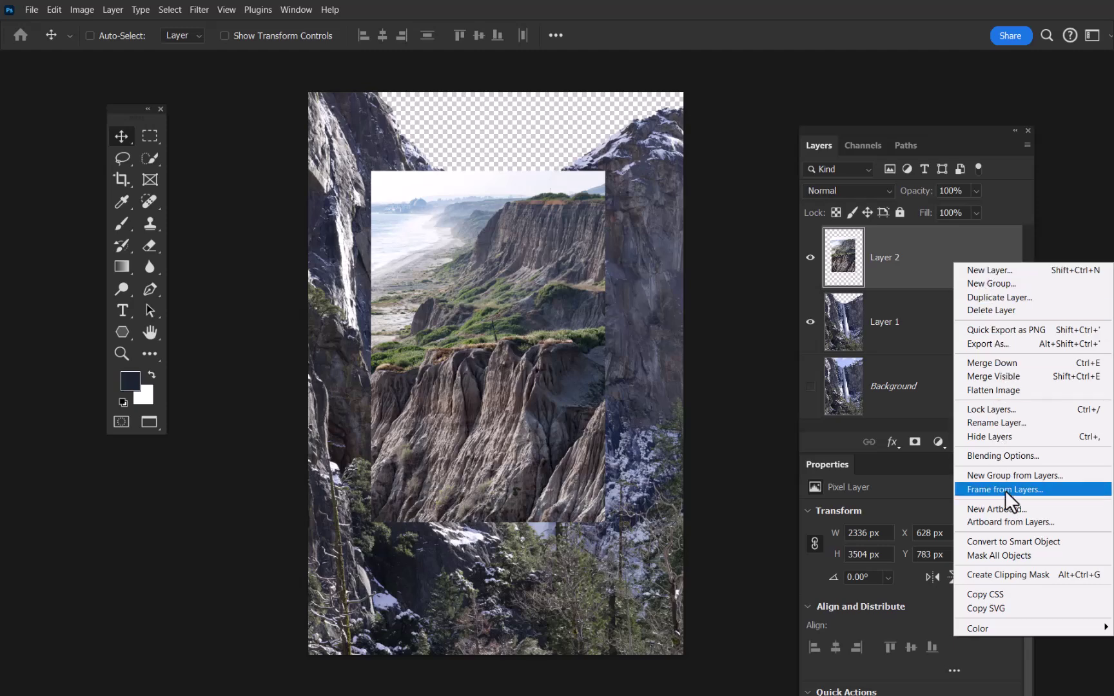
pyautogui.click(1022, 547)
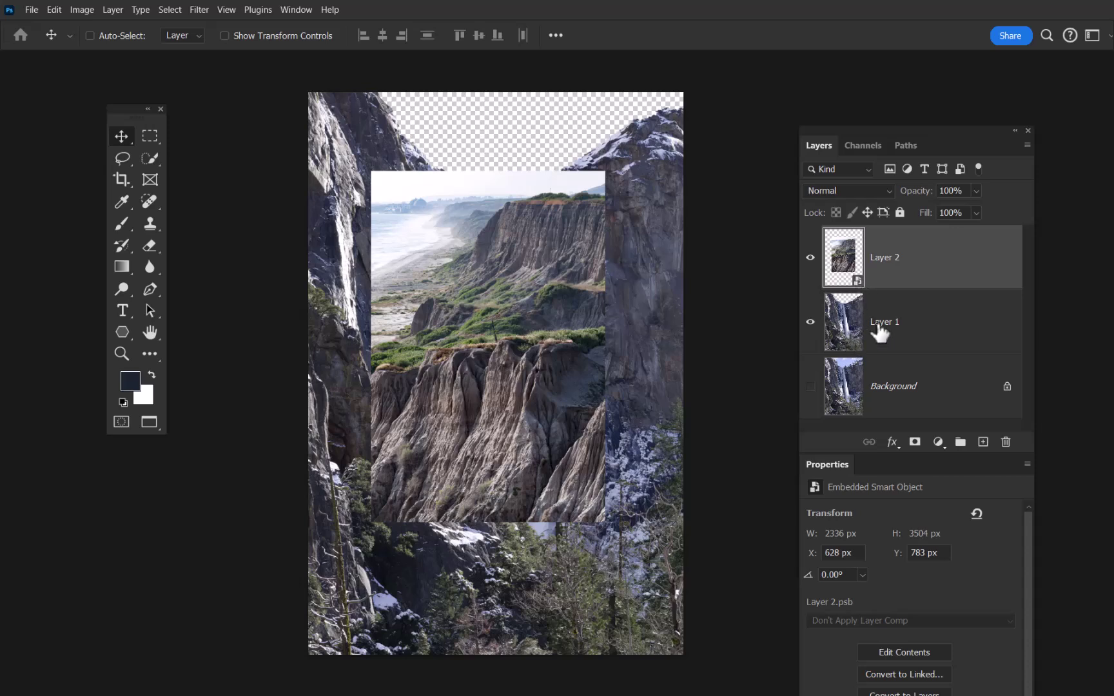
# Duplicate the Layer 2 smart object and rasterize the copy.
pyautogui.rightClick(940, 270)
pyautogui.click(914, 276)
pyautogui.hotkey('ctrl', 'j')
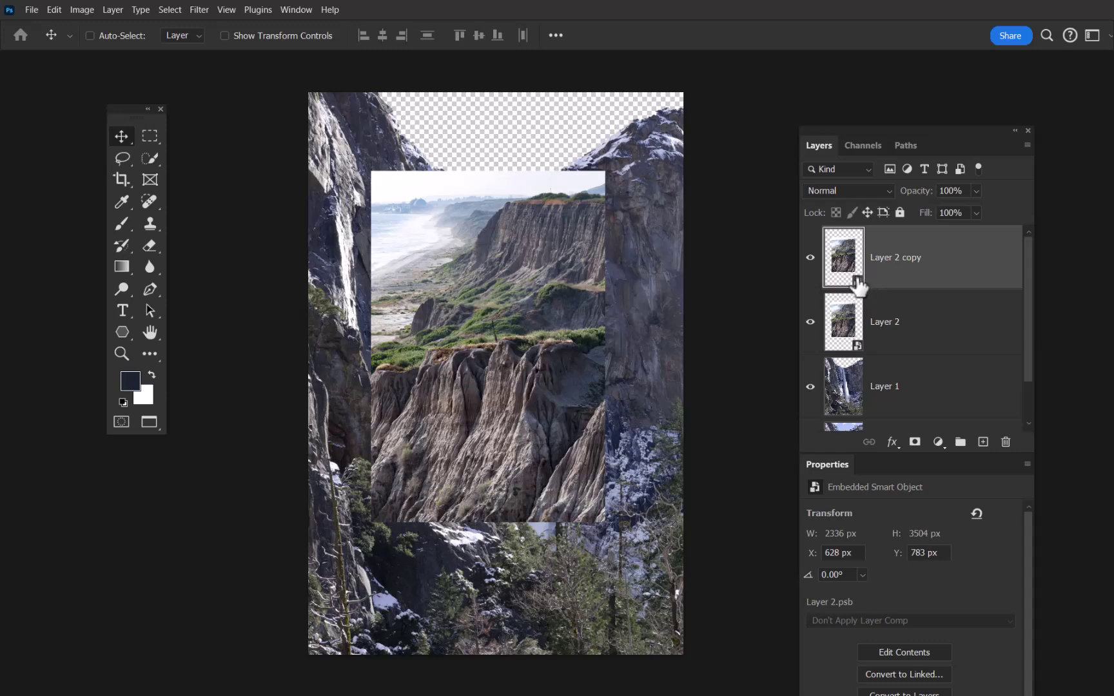
pyautogui.rightClick(965, 263)
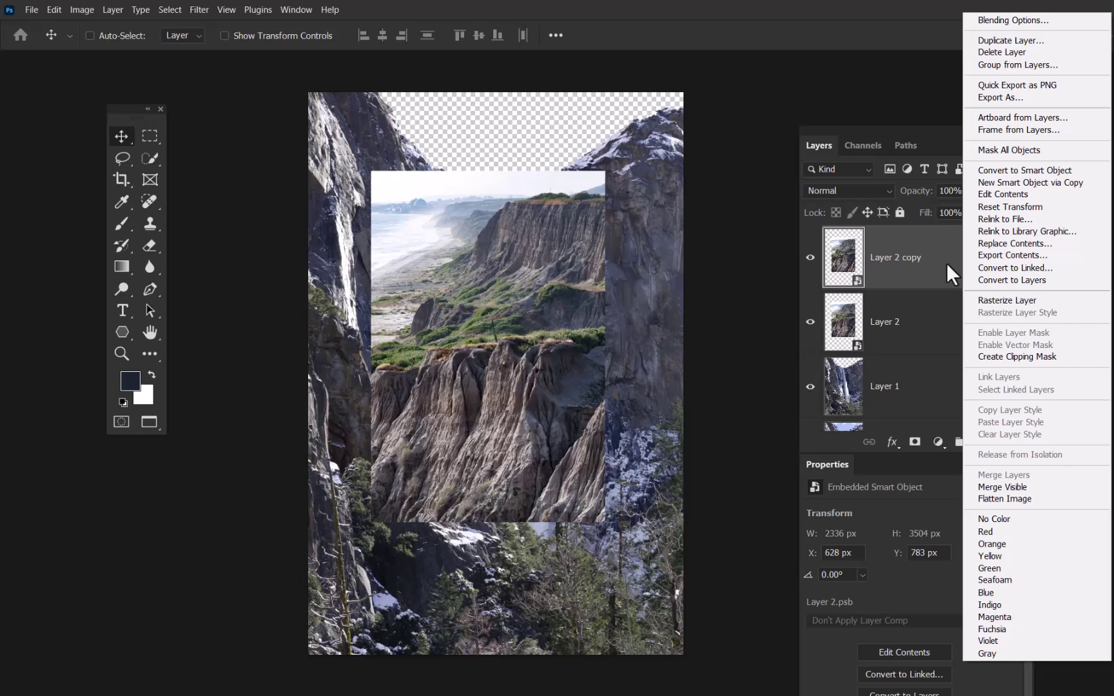
pyautogui.click(1010, 303)
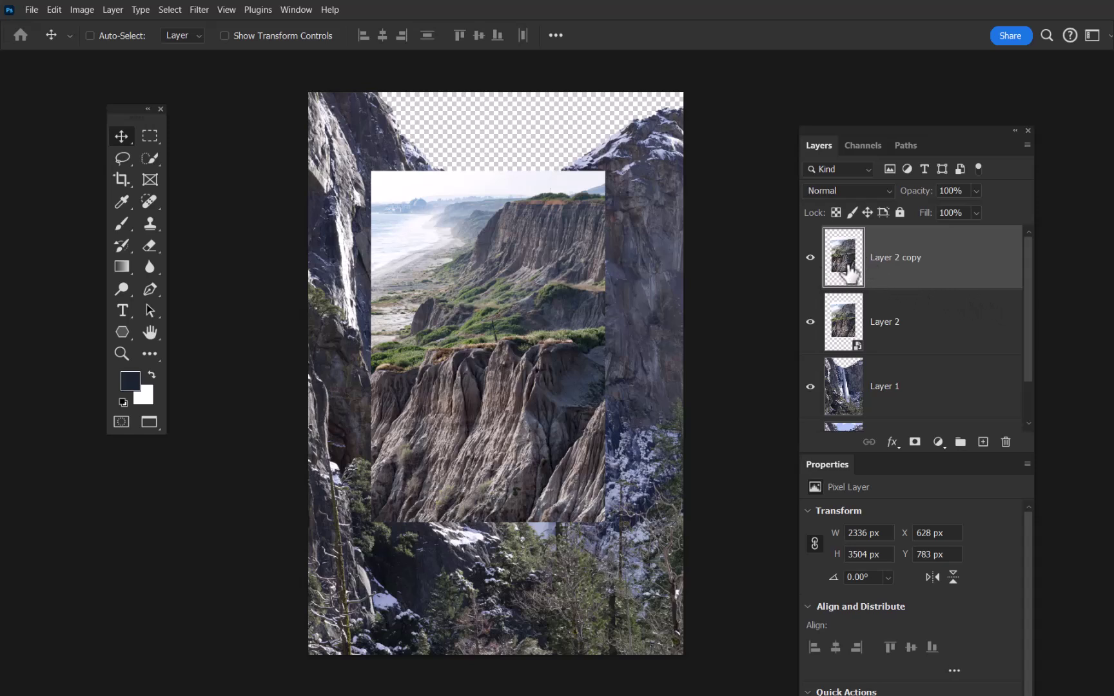
# Shrink the rasterized Layer 2 copy proportionally about its centre to 1.18% and hide the Layer 2 smart object.
pyautogui.press('ctrl')
pyautogui.hotkey('ctrl', 't')
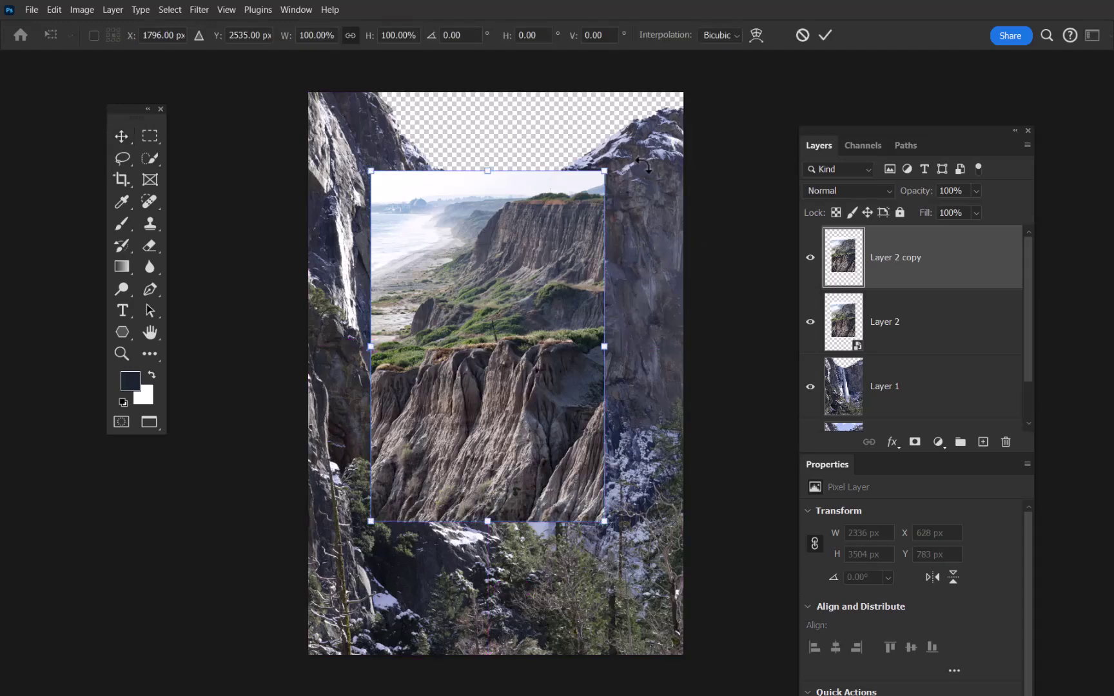
pyautogui.moveTo(604, 170); pyautogui.dragTo(498, 334)
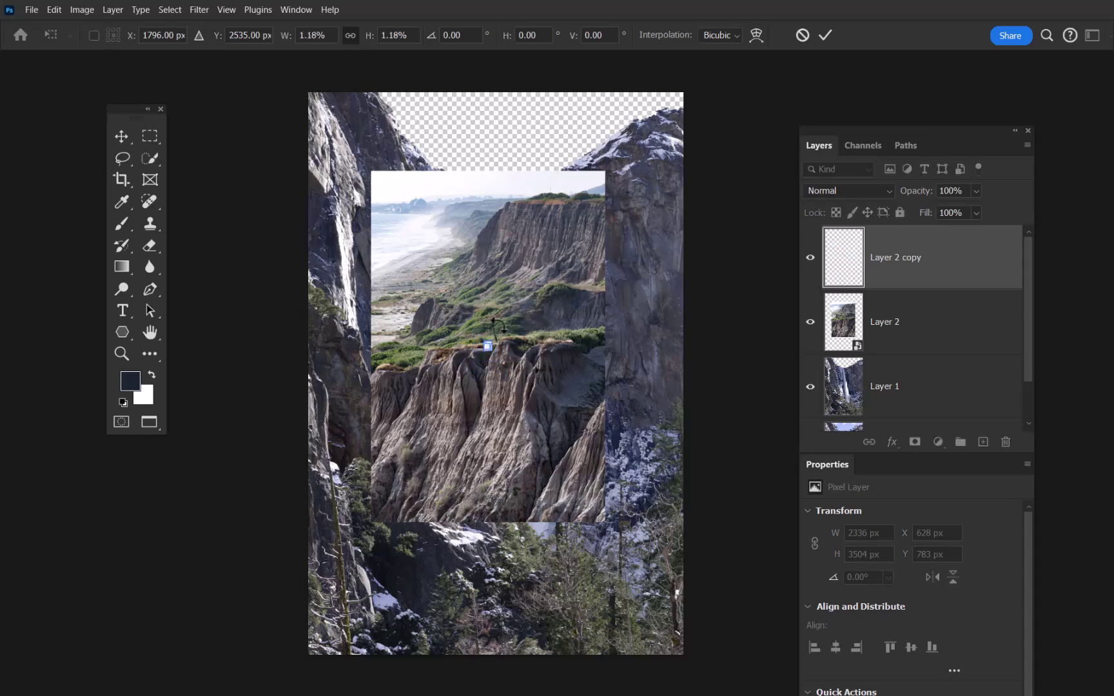
pyautogui.press('Return')
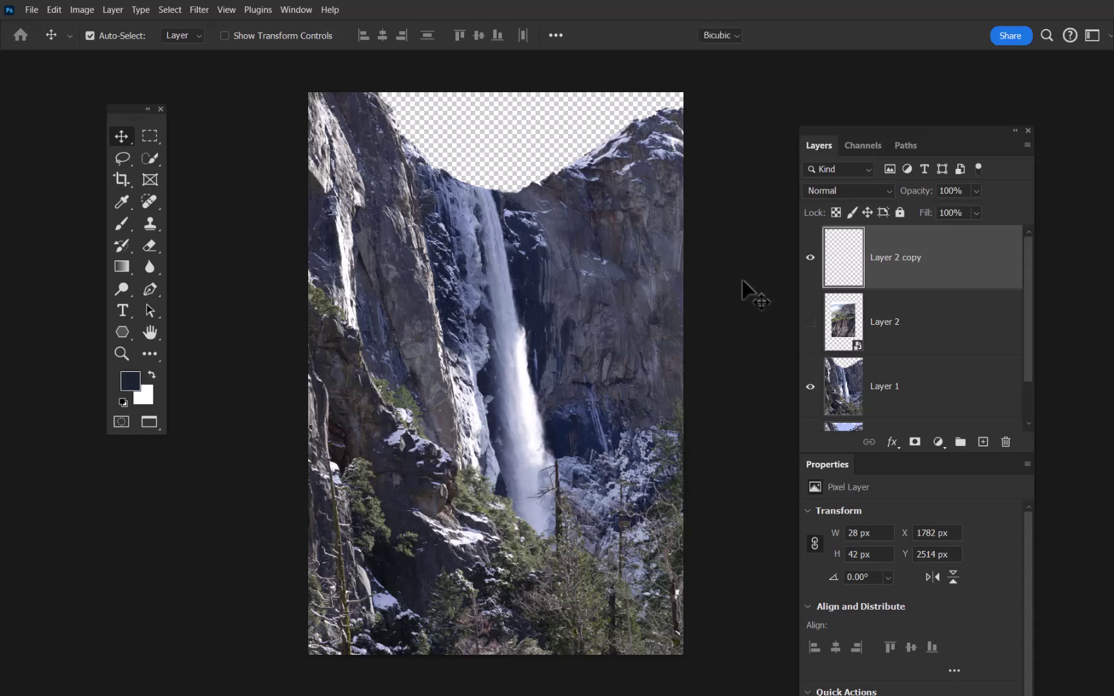
# Enlarge the shrunken Layer 2 copy with Free Transform to about 3229 x 4844 px, covering most of the waterfall.
pyautogui.hotkey('ctrl', 't')
pyautogui.moveTo(491, 340); pyautogui.dragTo(746, 169)
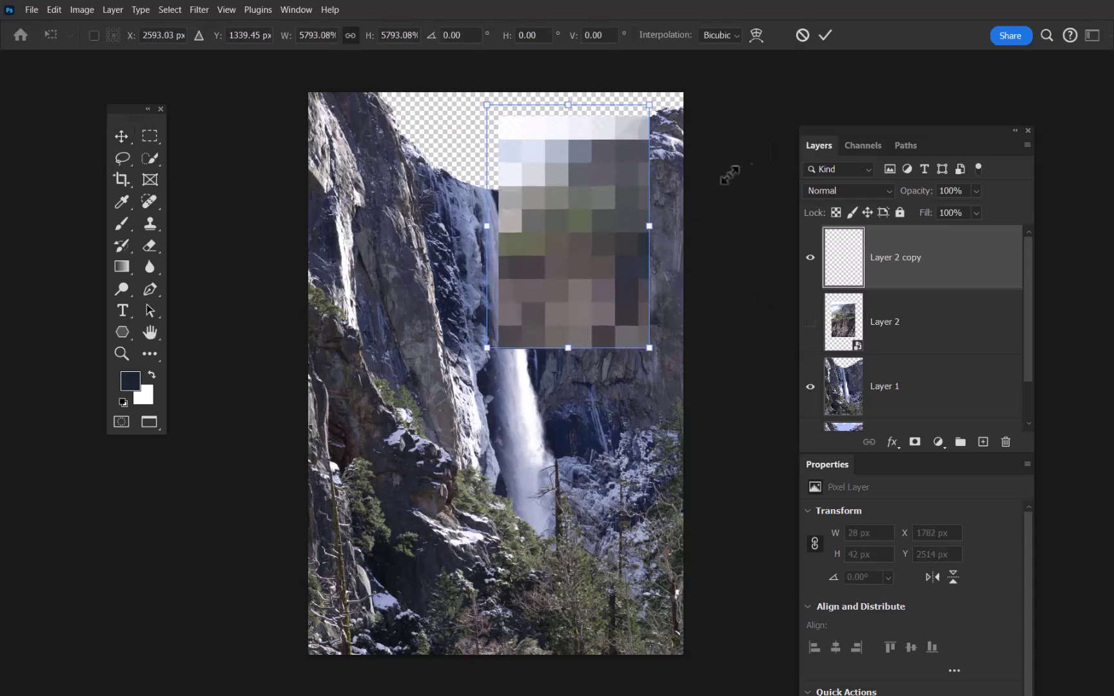
pyautogui.moveTo(502, 339); pyautogui.dragTo(284, 559)
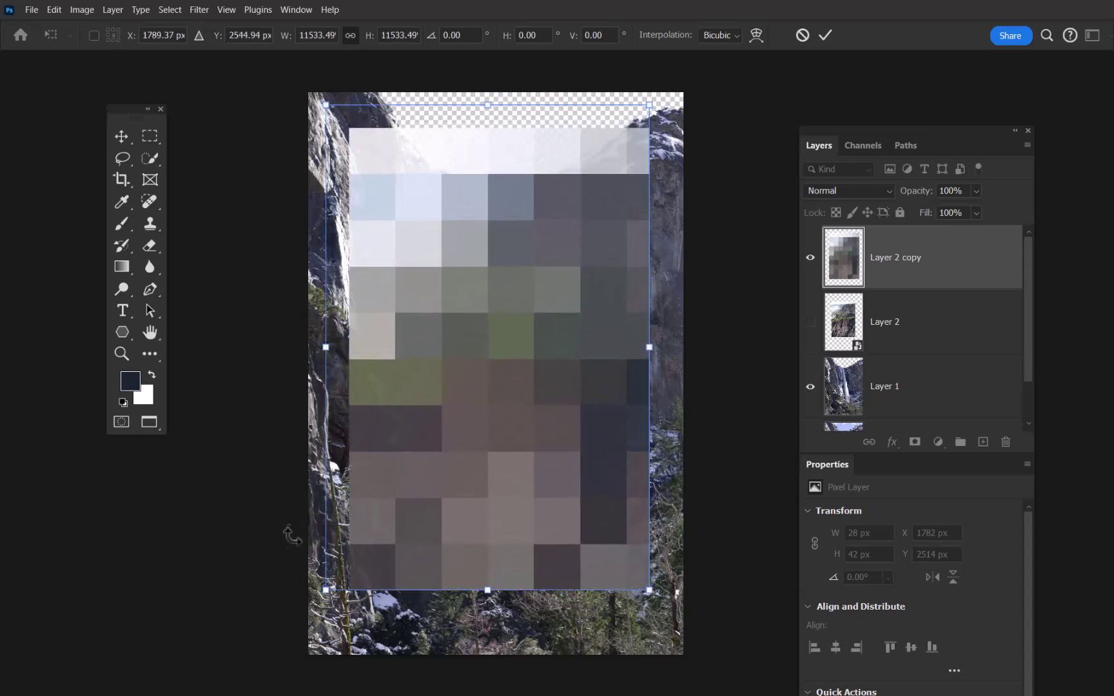
pyautogui.press('Return')
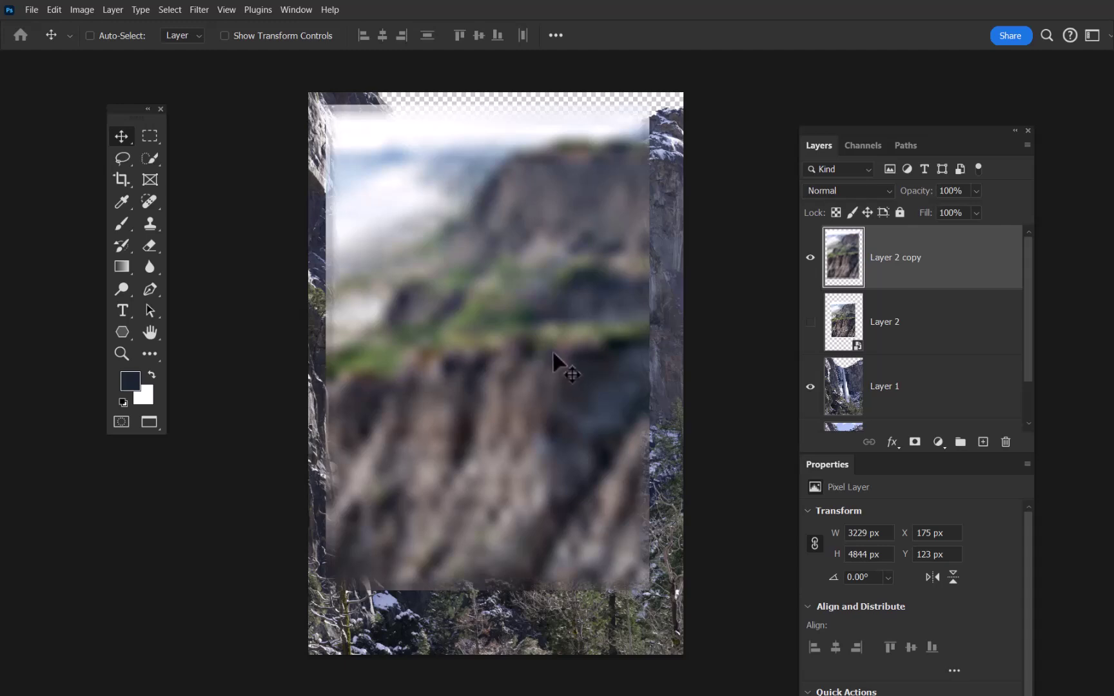
# Hide Layer 2 copy, show the Layer 2 smart object, and shrink the smart object to 1.56% about its centre.
pyautogui.click(811, 257)
pyautogui.click(810, 322)
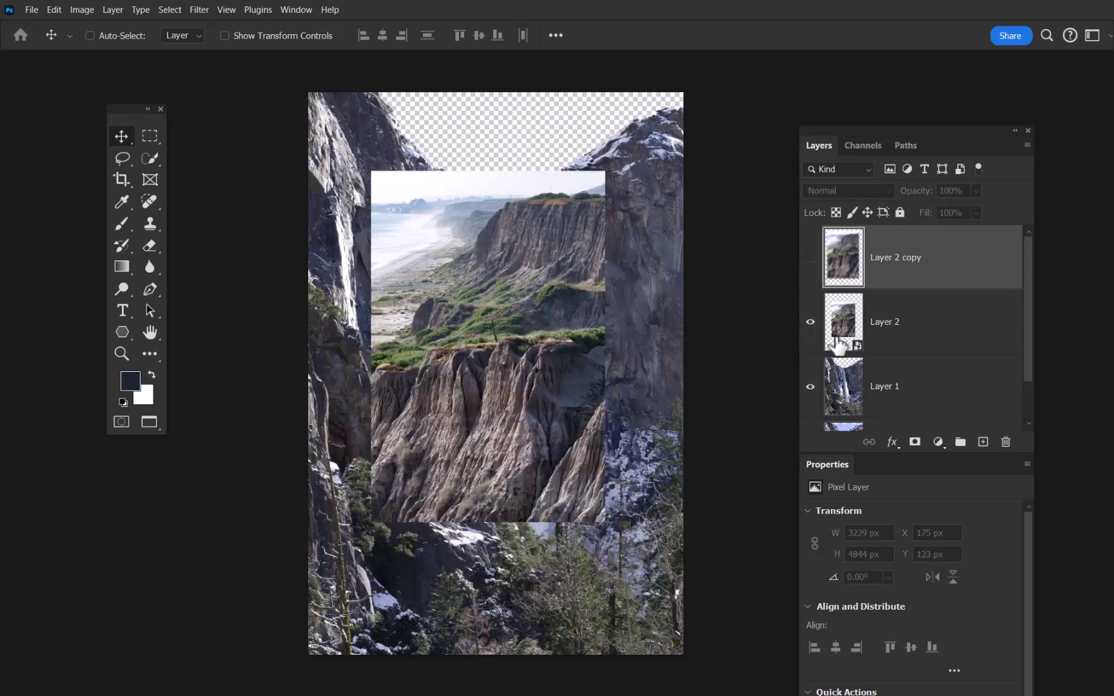
pyautogui.click(850, 348)
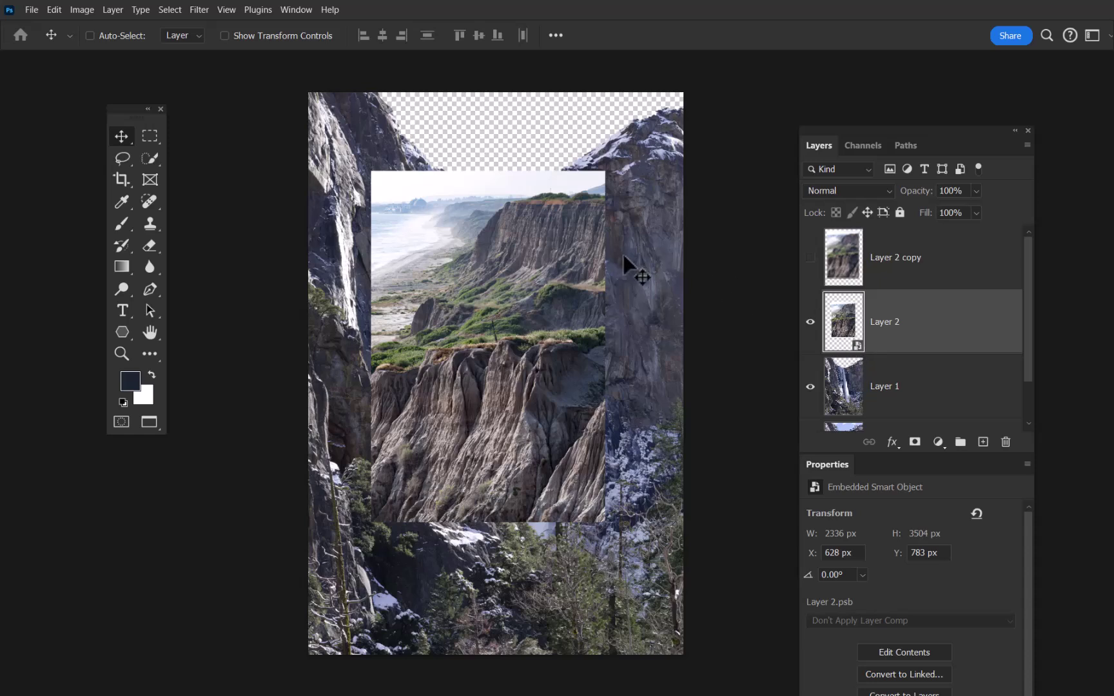
pyautogui.hotkey('ctrl', 't')
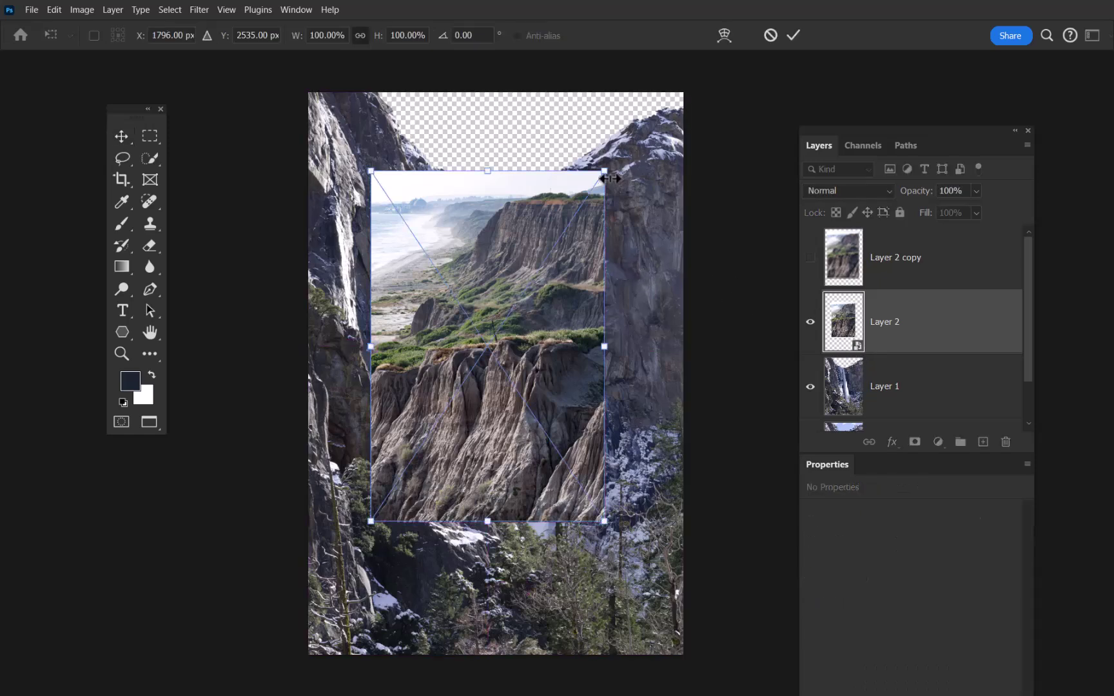
pyautogui.moveTo(609, 171); pyautogui.dragTo(480, 336)
pyautogui.press('Return')
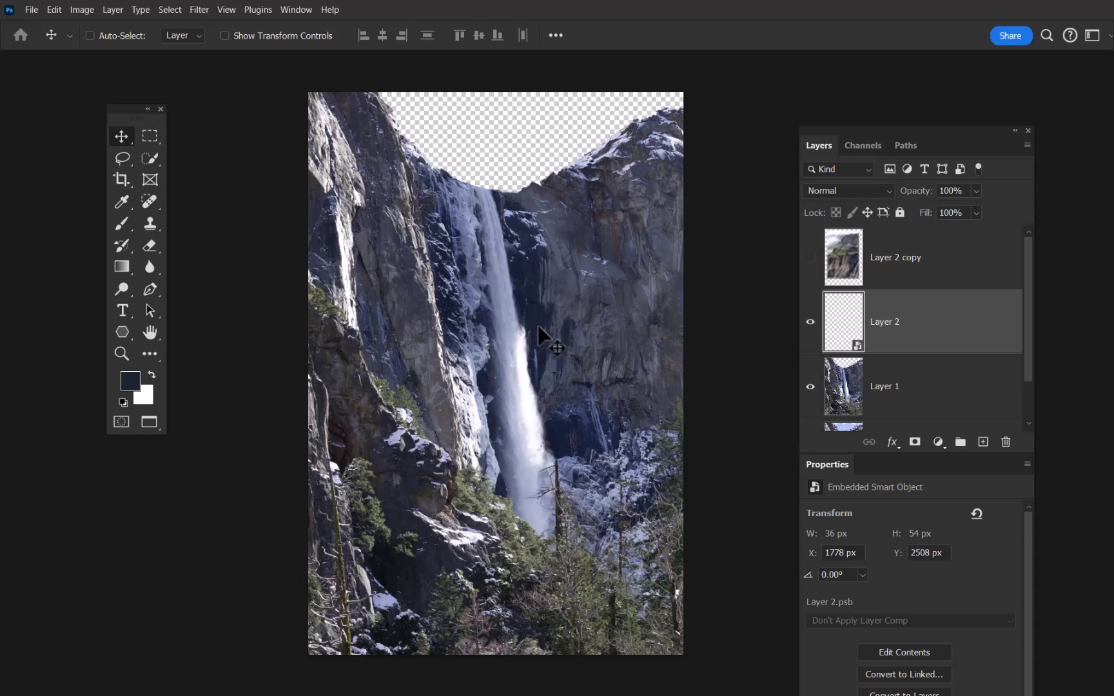
# Enlarge the Layer 2 smart object proportionally to 134.69% and place it over the centre of the waterfall.
pyautogui.hotkey('ctrl', 't')
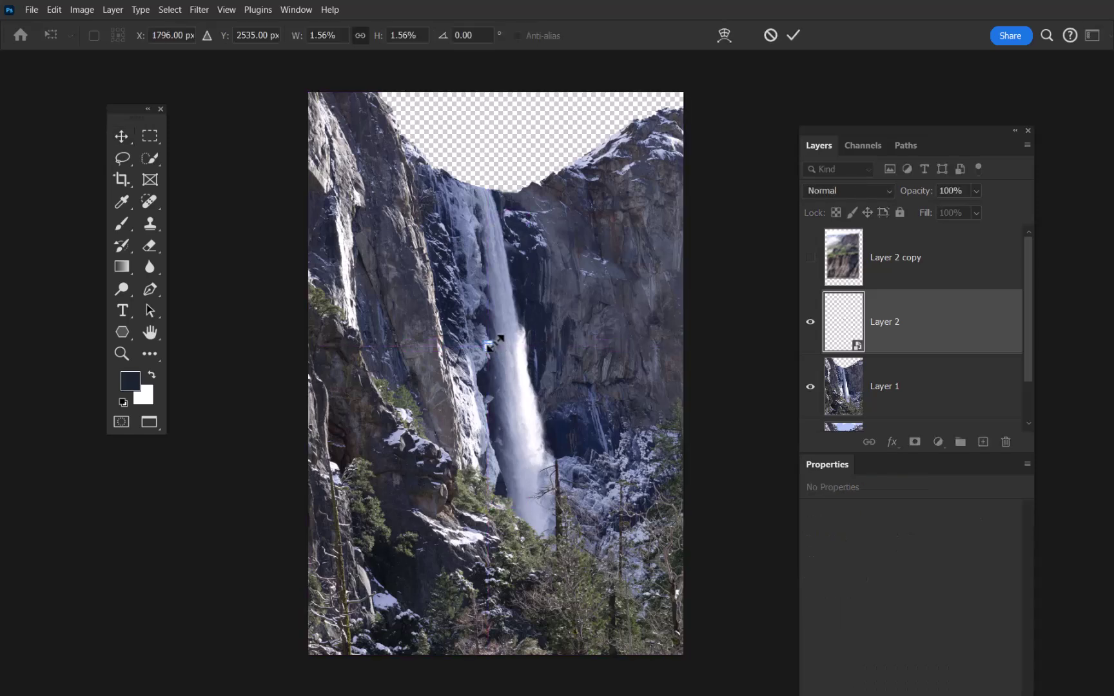
pyautogui.moveTo(491, 343); pyautogui.dragTo(527, 380)
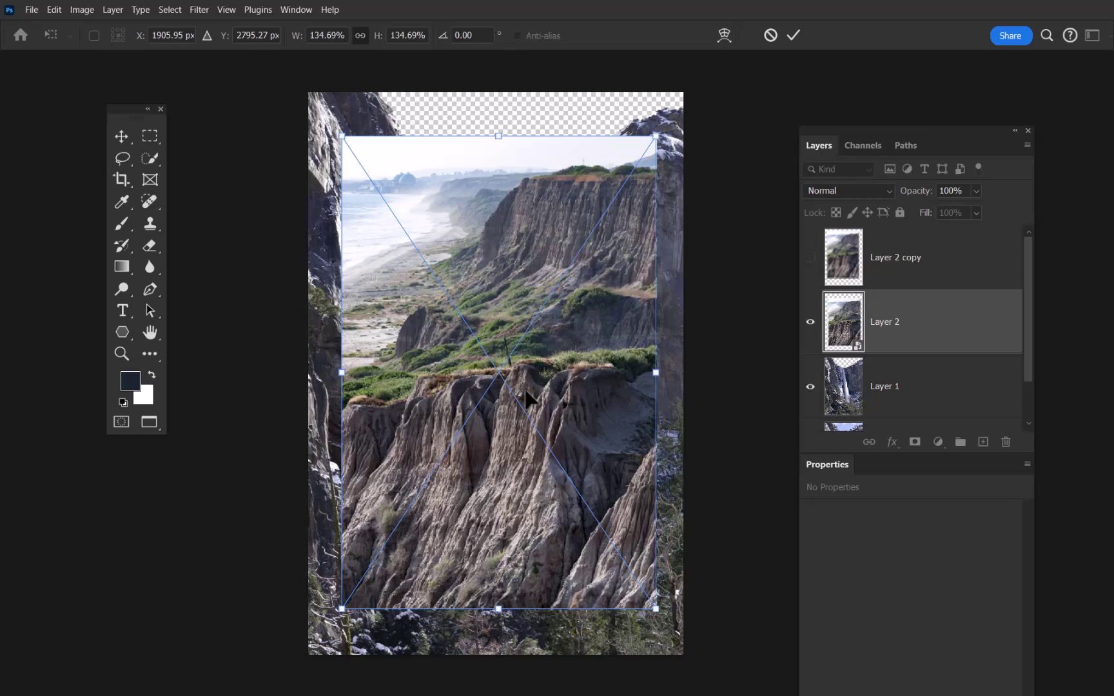
pyautogui.press('Return')
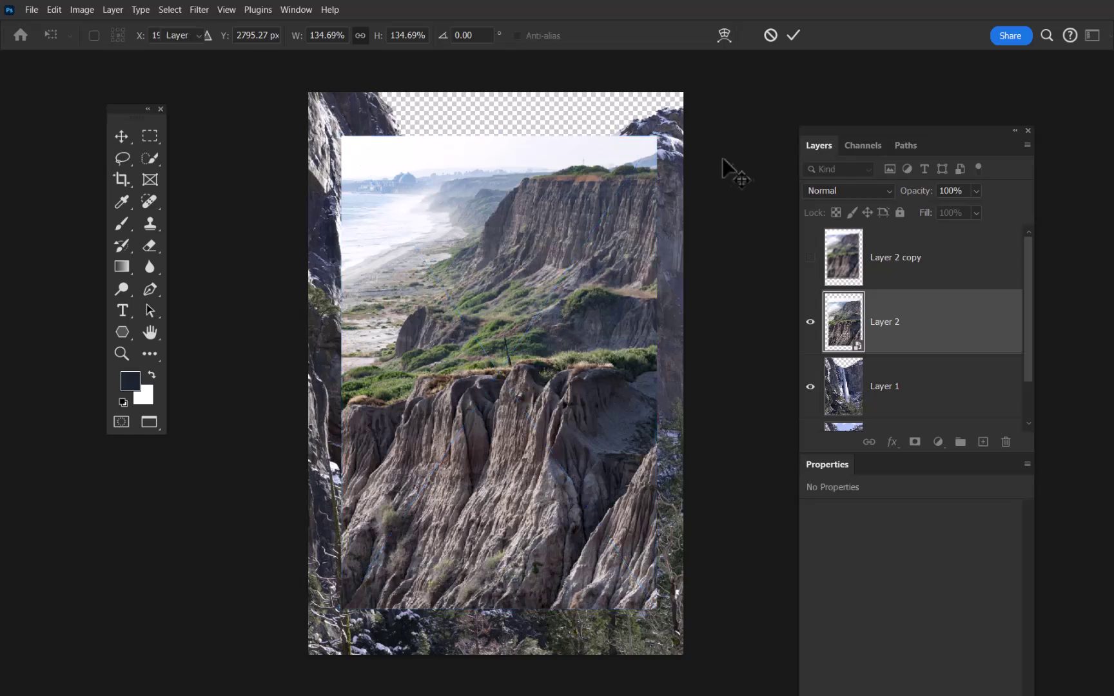
# Compare the rasterized Layer 2 copy with the smart object by toggling its visibility, and delete the copy.
pyautogui.click(810, 259)
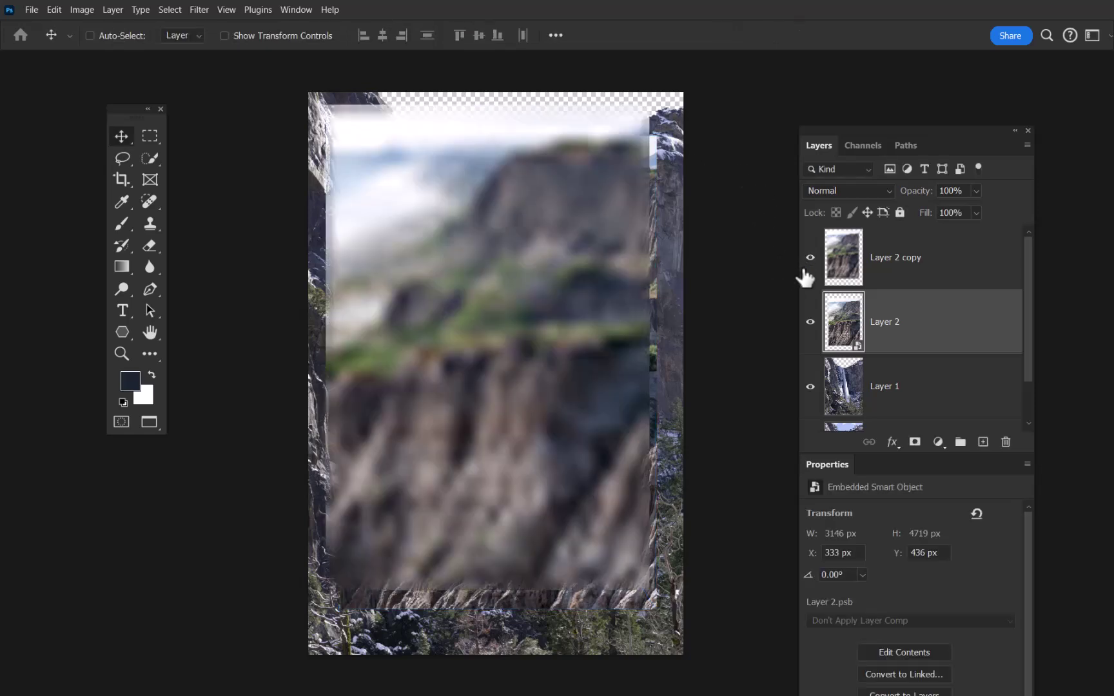
pyautogui.click(860, 264)
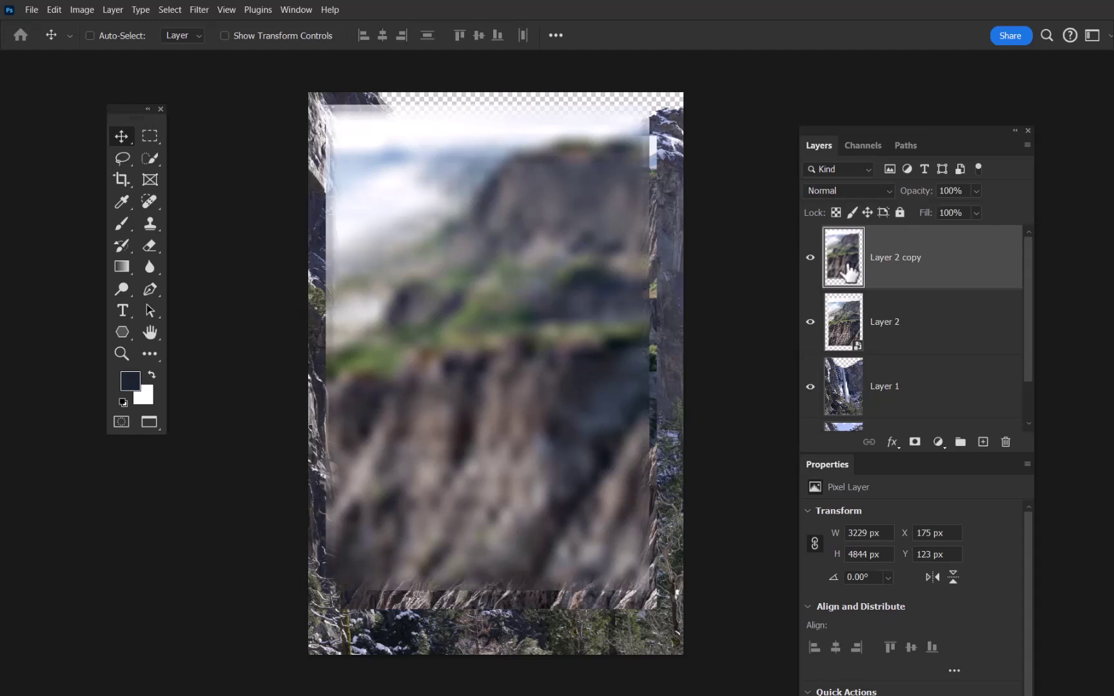
pyautogui.click(810, 258)
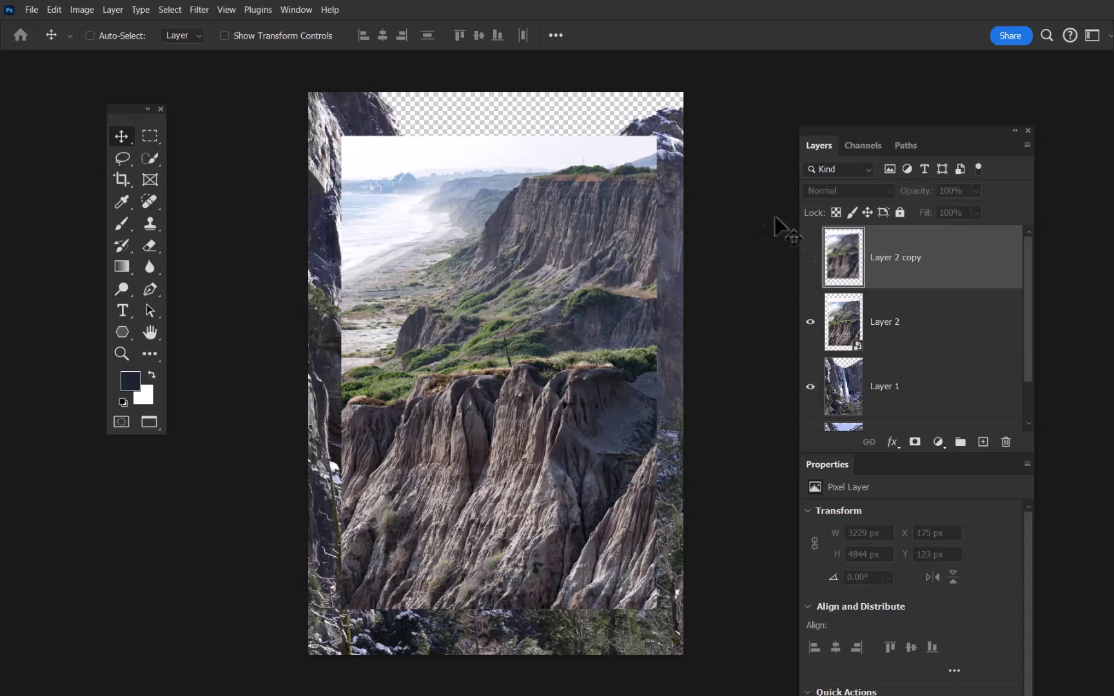
pyautogui.click(811, 257)
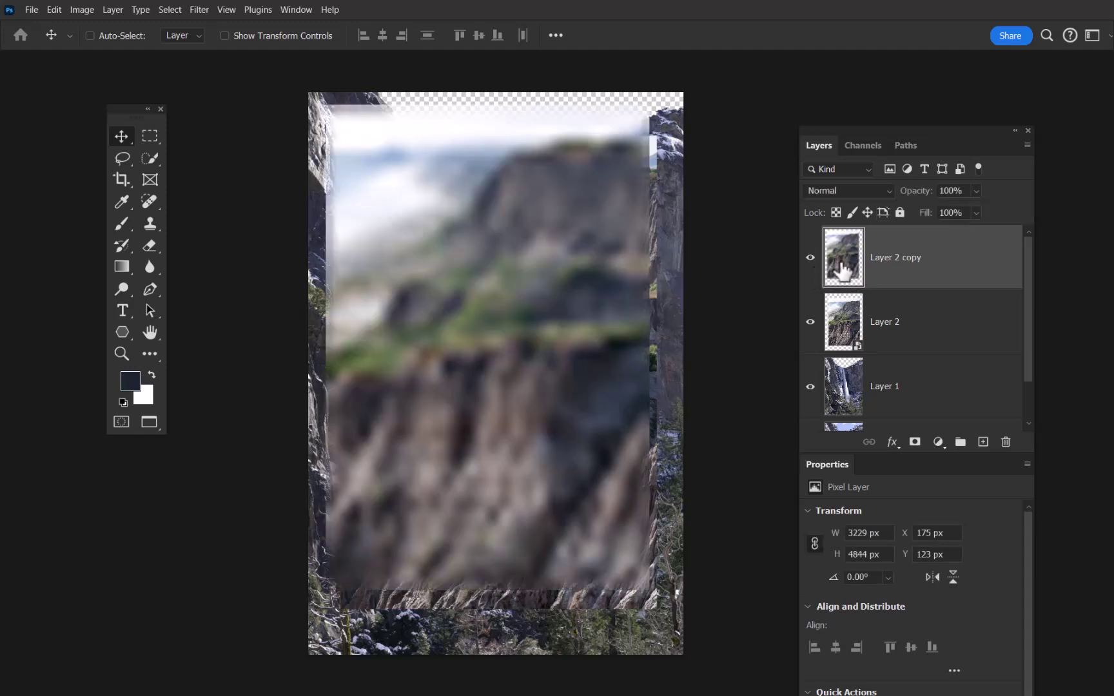
pyautogui.press('Delete')
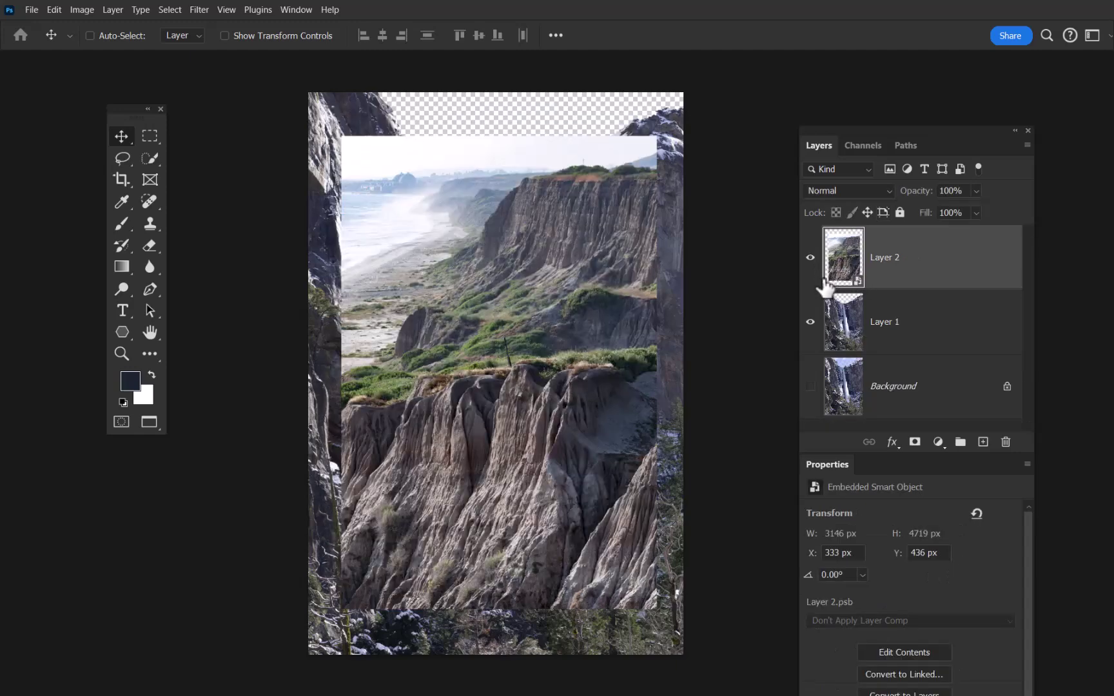
# Move the Layer 2 smart object to X 327 px, Y 529 px and flip it horizontally.
pyautogui.moveTo(544, 390)
pyautogui.mouseDown()
pyautogui.moveTo(540, 363)
pyautogui.moveTo(557, 385)
pyautogui.mouseUp()
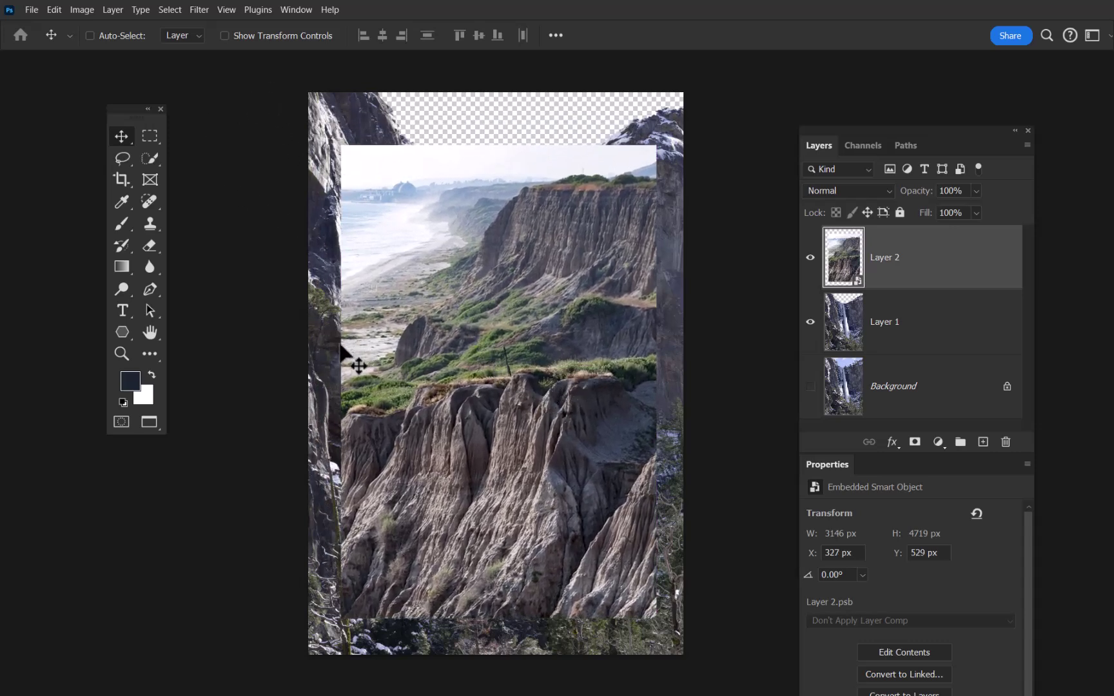
pyautogui.click(57, 10)
pyautogui.moveTo(182, 340)
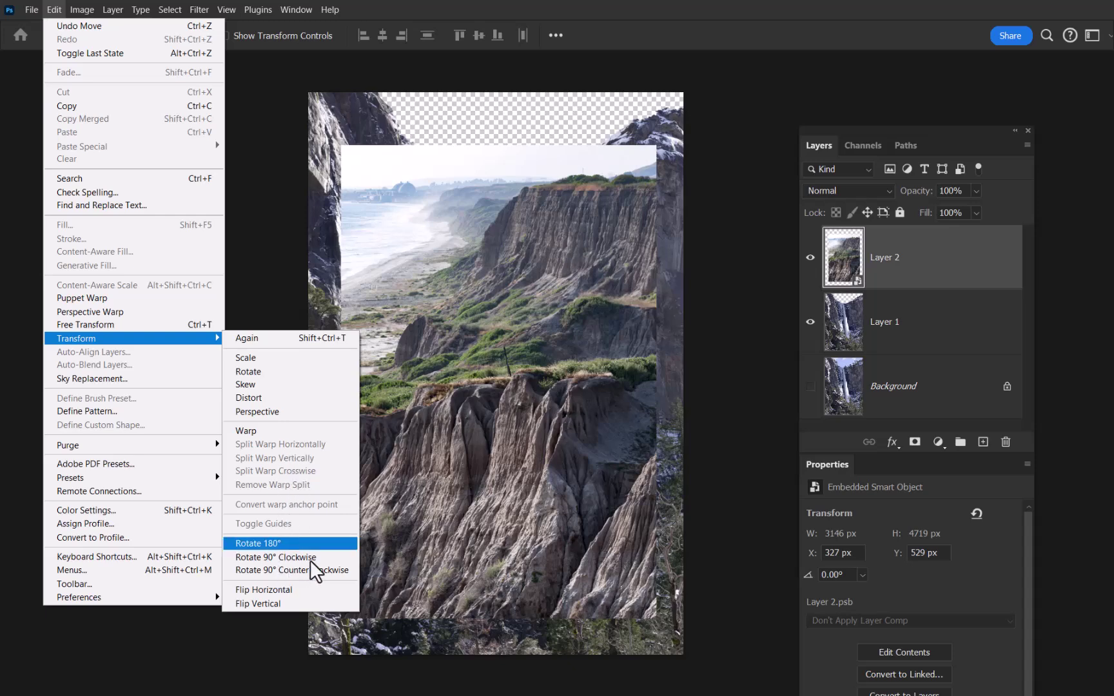
pyautogui.click(270, 592)
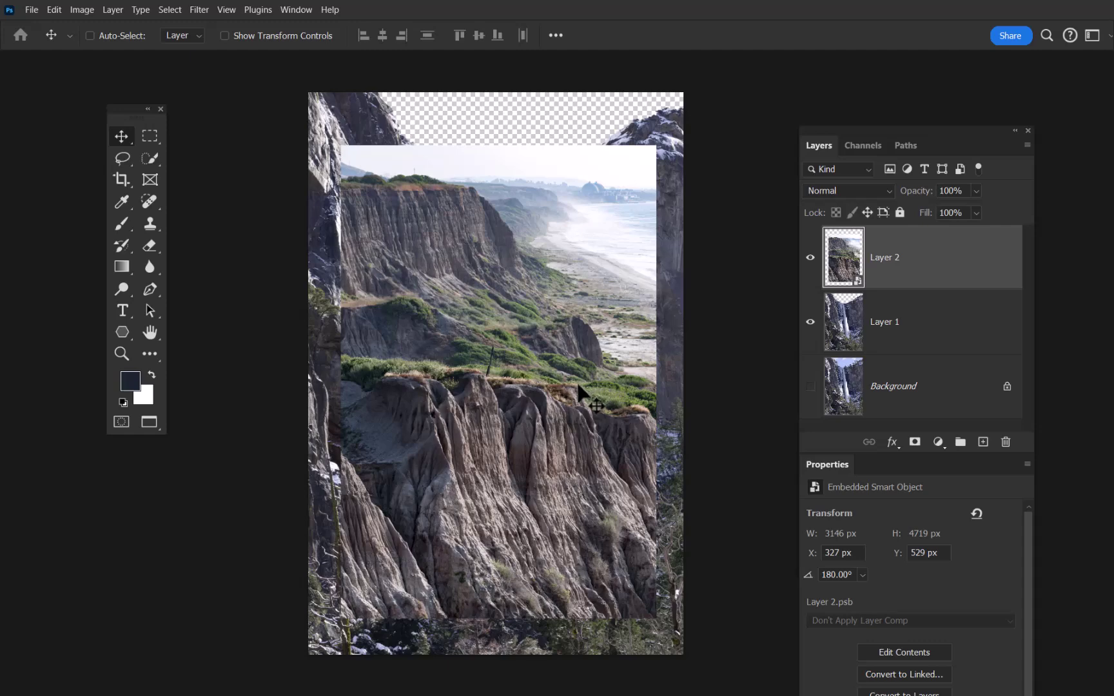
# Move the Layer 2 smart object to X -61 px, Y 610 px and add a white layer mask to it.
pyautogui.moveTo(485, 472); pyautogui.dragTo(472, 423)
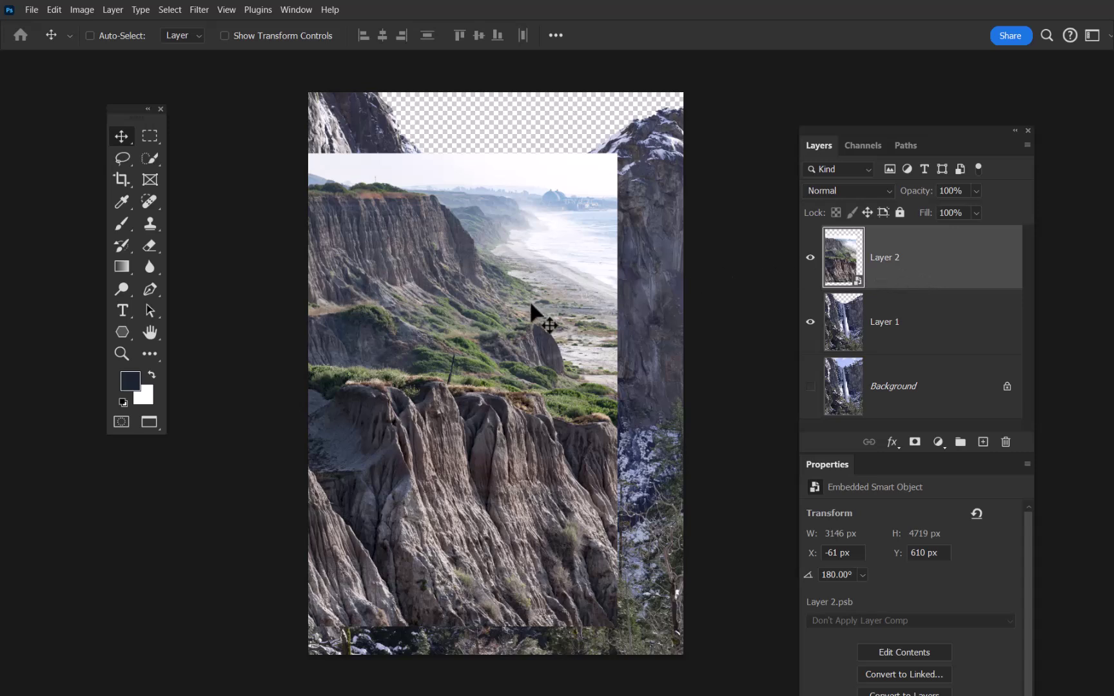
pyautogui.click(915, 442)
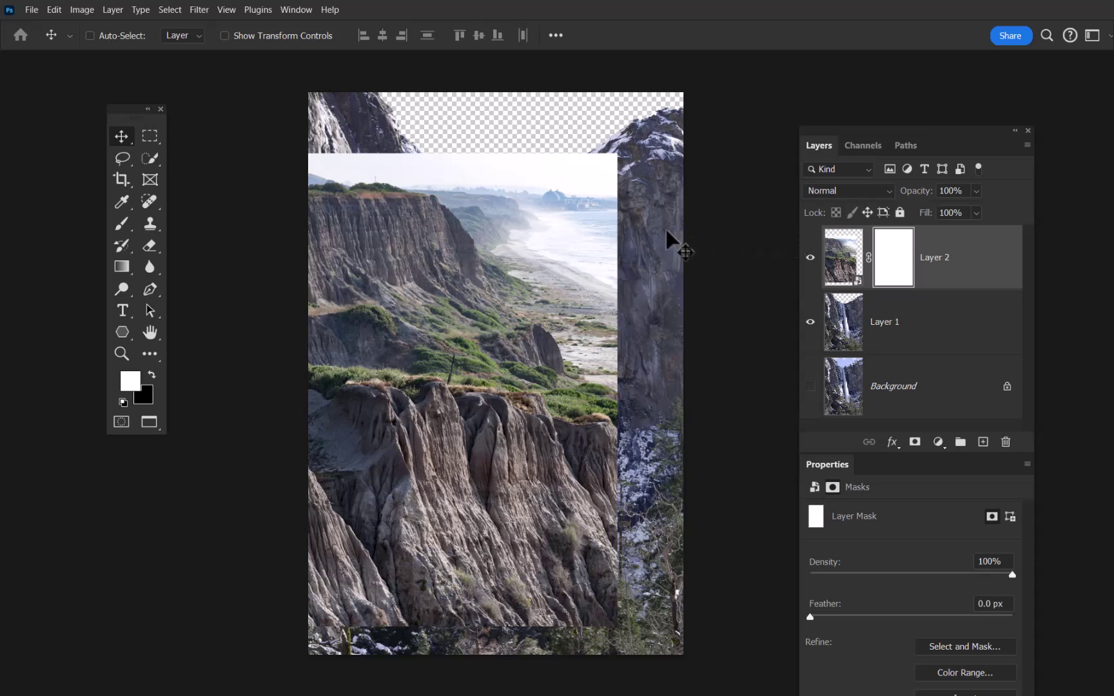
# Paint black on the Layer 2 mask with the 1517 px chalk brush at 97% opacity, hiding the beach and cliffs above the grassy ledge.
pyautogui.press('b')
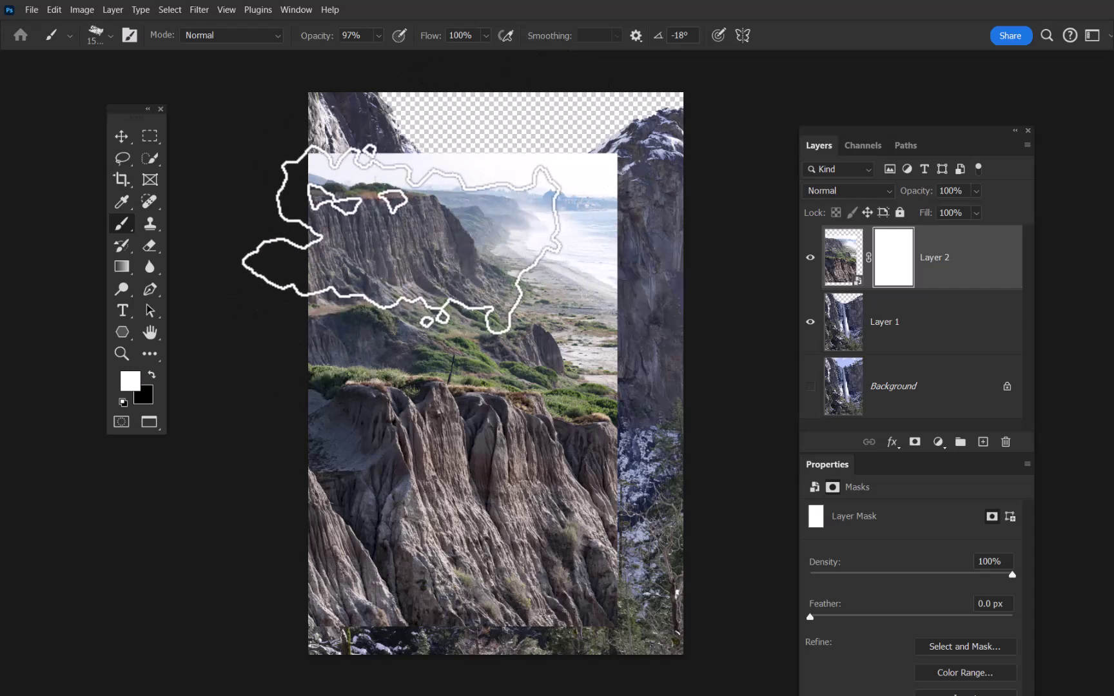
pyautogui.rightClick(459, 227)
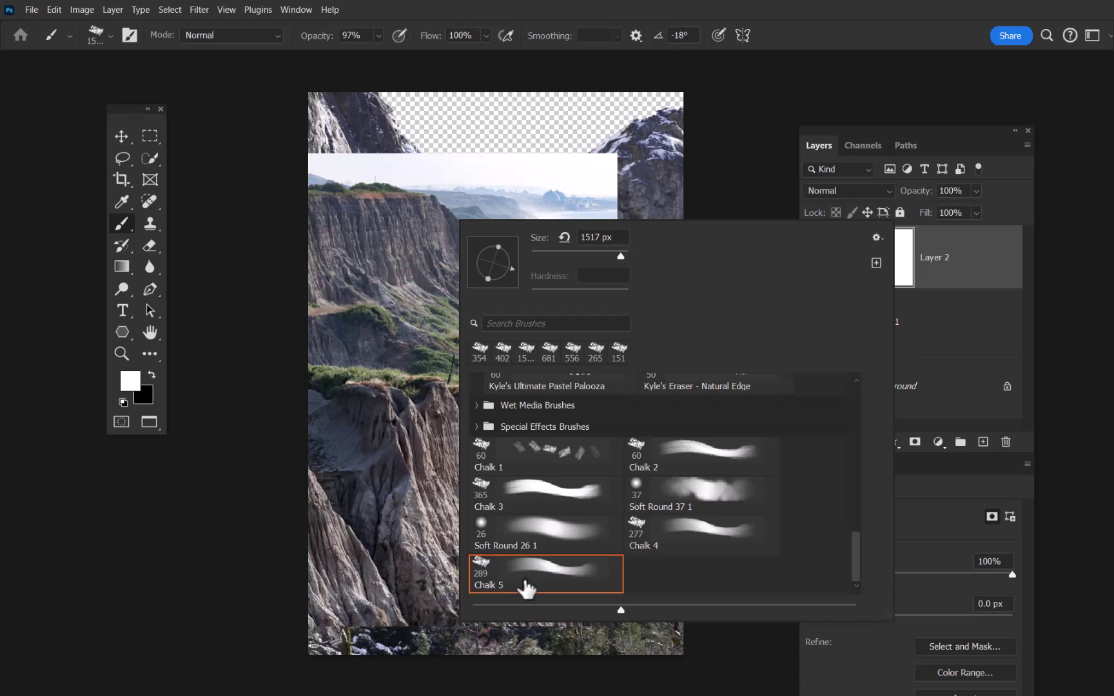
pyautogui.press('Return')
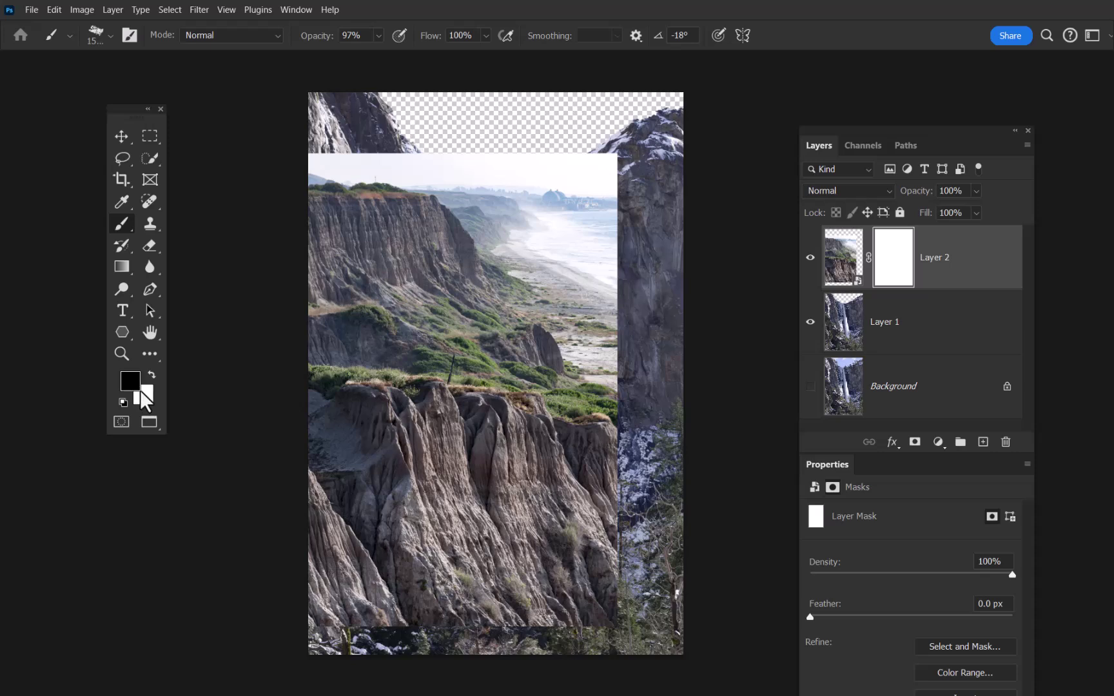
pyautogui.press('x')
pyautogui.moveTo(416, 218)
pyautogui.mouseDown()
pyautogui.moveTo(379, 178)
pyautogui.moveTo(273, 180)
pyautogui.moveTo(490, 205)
pyautogui.moveTo(634, 197)
pyautogui.moveTo(597, 232)
pyautogui.moveTo(626, 261)
pyautogui.moveTo(584, 269)
pyautogui.moveTo(376, 251)
pyautogui.moveTo(298, 287)
pyautogui.moveTo(490, 316)
pyautogui.moveTo(529, 310)
pyautogui.moveTo(346, 307)
pyautogui.moveTo(457, 294)
pyautogui.moveTo(342, 298)
pyautogui.moveTo(328, 316)
pyautogui.moveTo(342, 316)
pyautogui.moveTo(338, 327)
pyautogui.mouseUp()
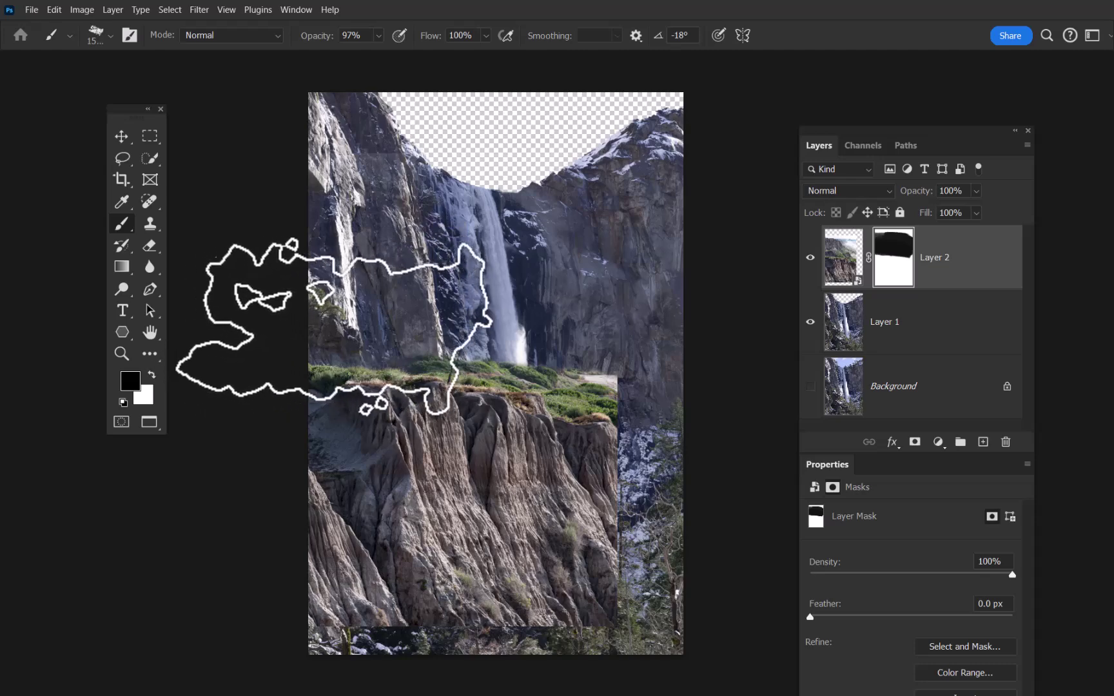
pyautogui.moveTo(533, 340)
pyautogui.mouseDown()
pyautogui.moveTo(638, 362)
pyautogui.moveTo(598, 323)
pyautogui.moveTo(427, 289)
pyautogui.mouseUp()
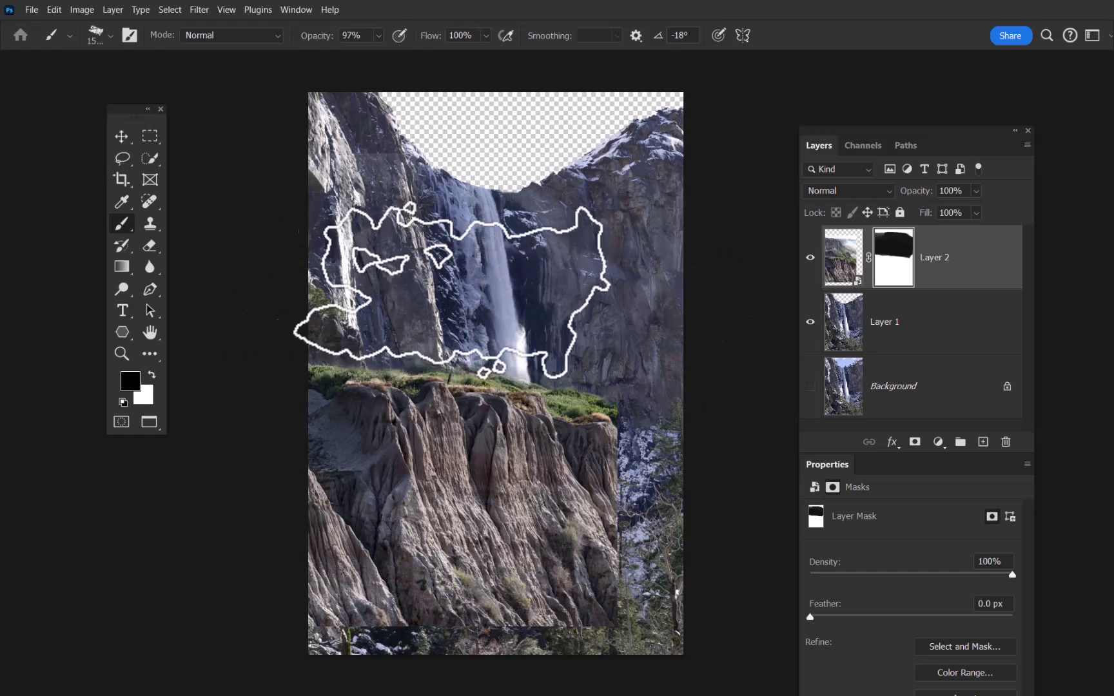
# Paint out the cliff's straight right and bottom edges on the Layer 2 mask at 100% opacity, with the chalk brush at 730 px and 452 px.
pyautogui.moveTo(662, 406); pyautogui.dragTo(525, 464)
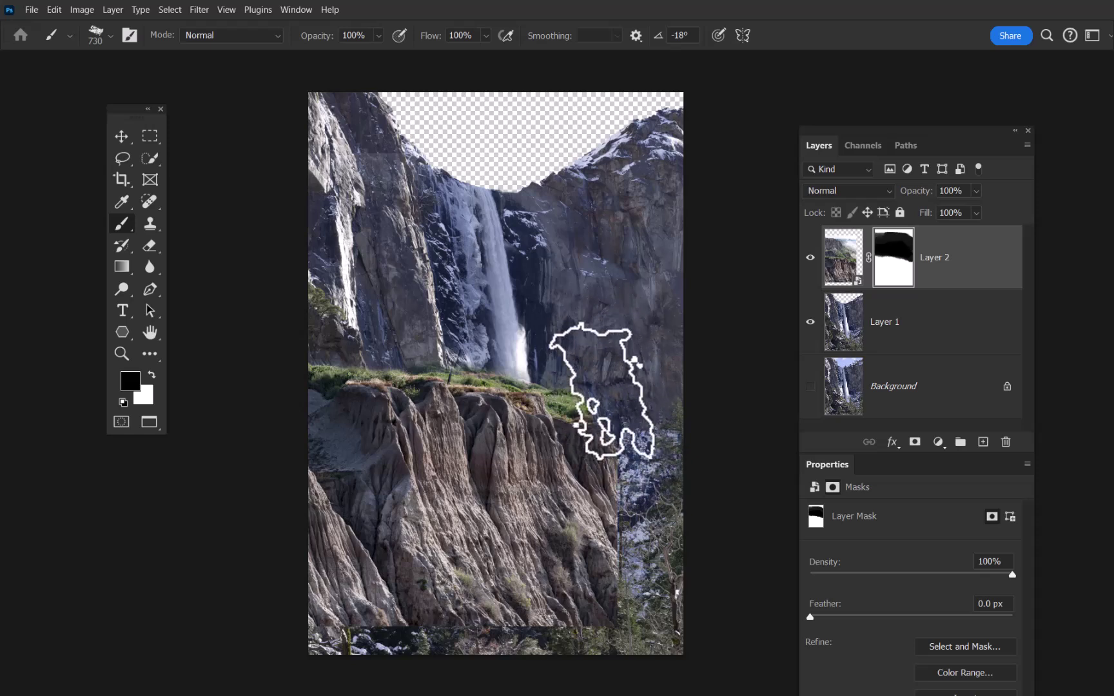
pyautogui.moveTo(574, 411)
pyautogui.mouseDown()
pyautogui.moveTo(641, 556)
pyautogui.moveTo(648, 693)
pyautogui.mouseUp()
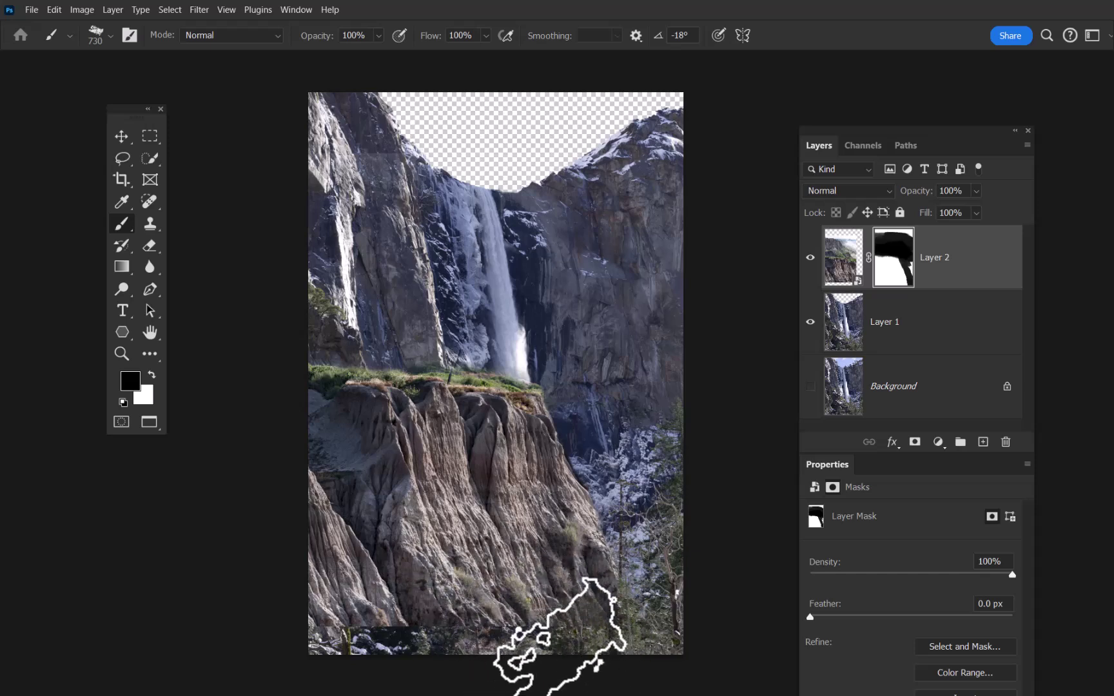
pyautogui.moveTo(584, 610)
pyautogui.mouseDown()
pyautogui.moveTo(508, 658)
pyautogui.moveTo(520, 638)
pyautogui.moveTo(539, 682)
pyautogui.mouseUp()
pyautogui.press('[')
pyautogui.press('[')
pyautogui.press('[')
pyautogui.press('[')
pyautogui.press('[')
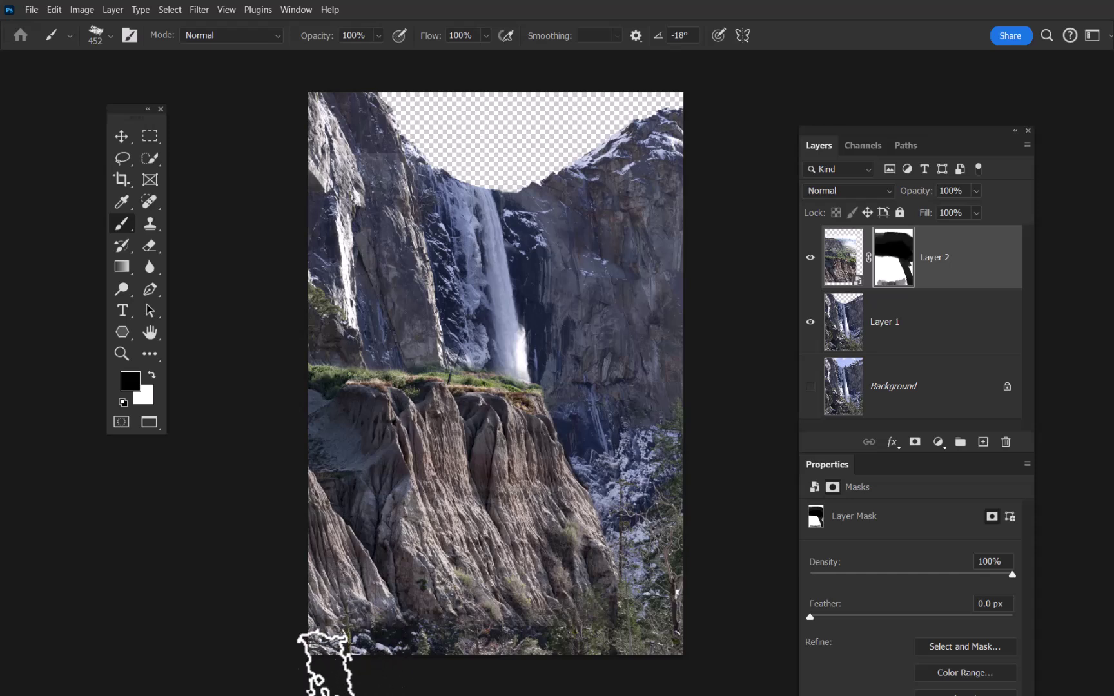
pyautogui.moveTo(359, 654)
pyautogui.mouseDown()
pyautogui.moveTo(385, 651)
pyautogui.moveTo(403, 629)
pyautogui.moveTo(429, 648)
pyautogui.moveTo(509, 664)
pyautogui.moveTo(552, 627)
pyautogui.moveTo(592, 654)
pyautogui.moveTo(616, 634)
pyautogui.moveTo(639, 638)
pyautogui.mouseUp()
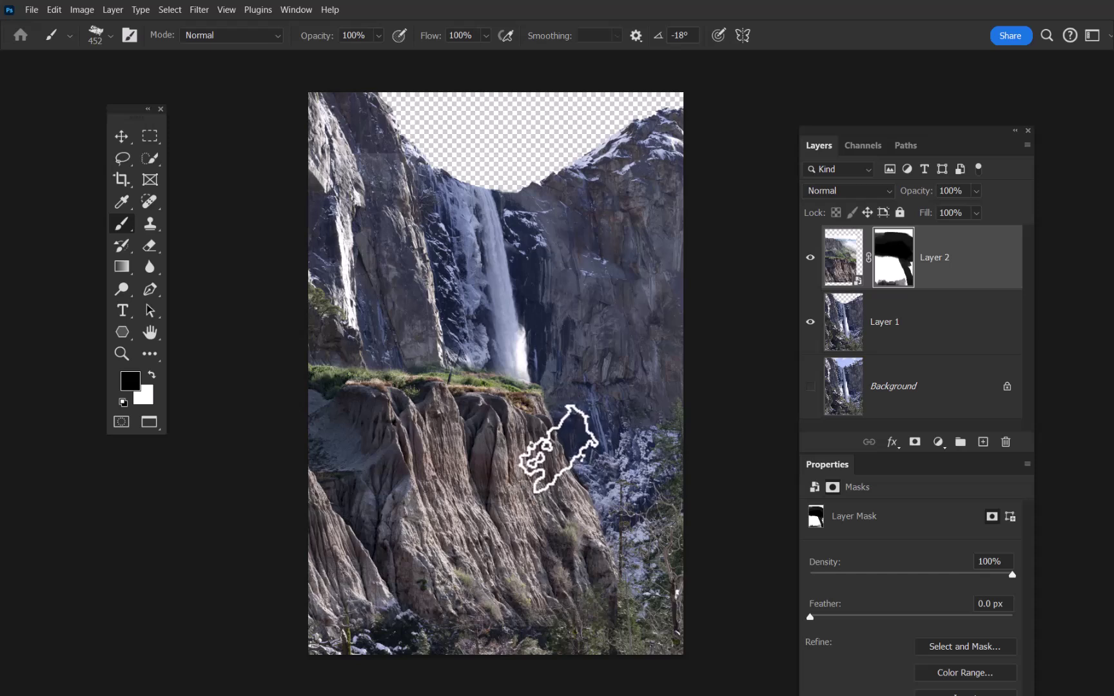
# Convert Layer 1, the waterfall photo, to a smart object.
pyautogui.click(943, 335)
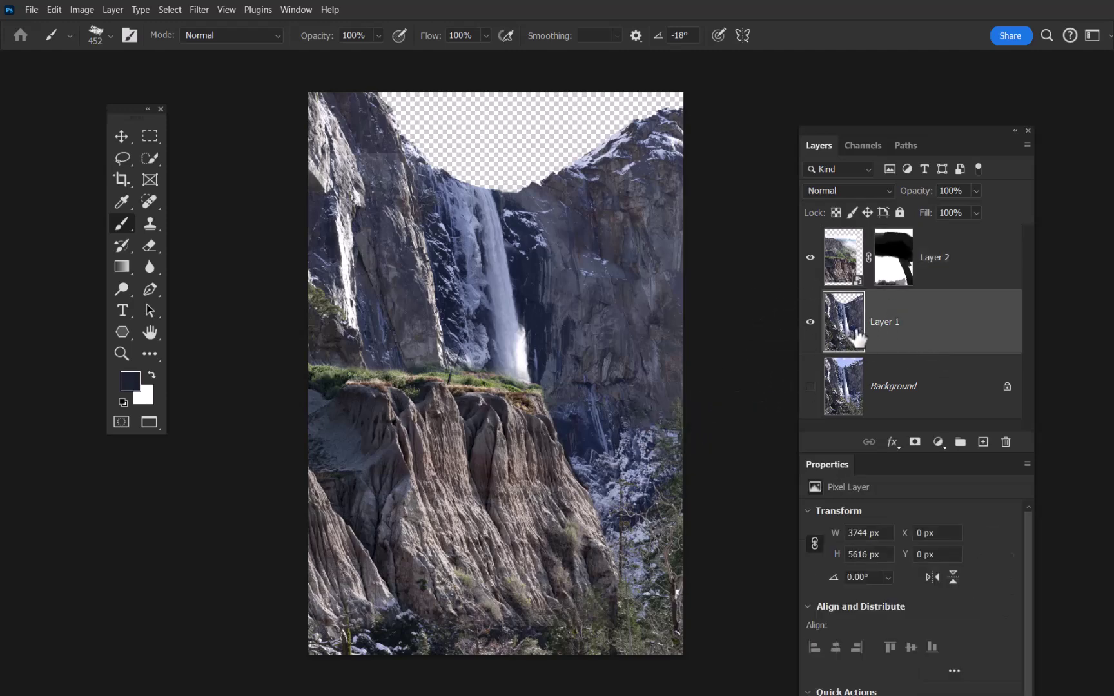
pyautogui.rightClick(989, 323)
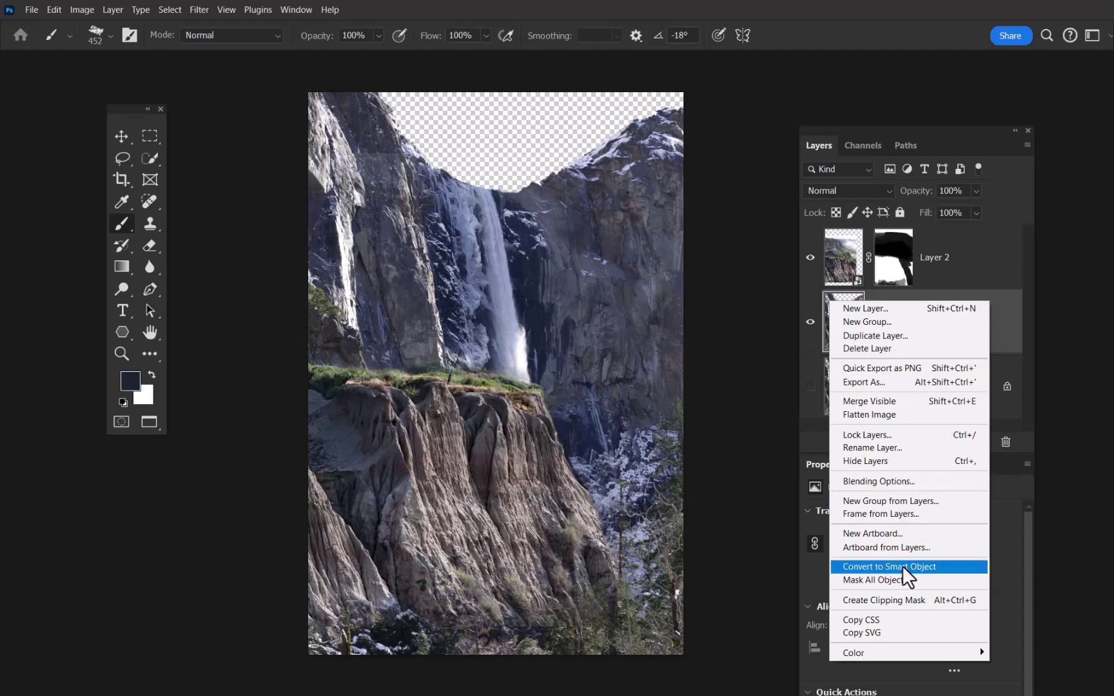
pyautogui.click(922, 567)
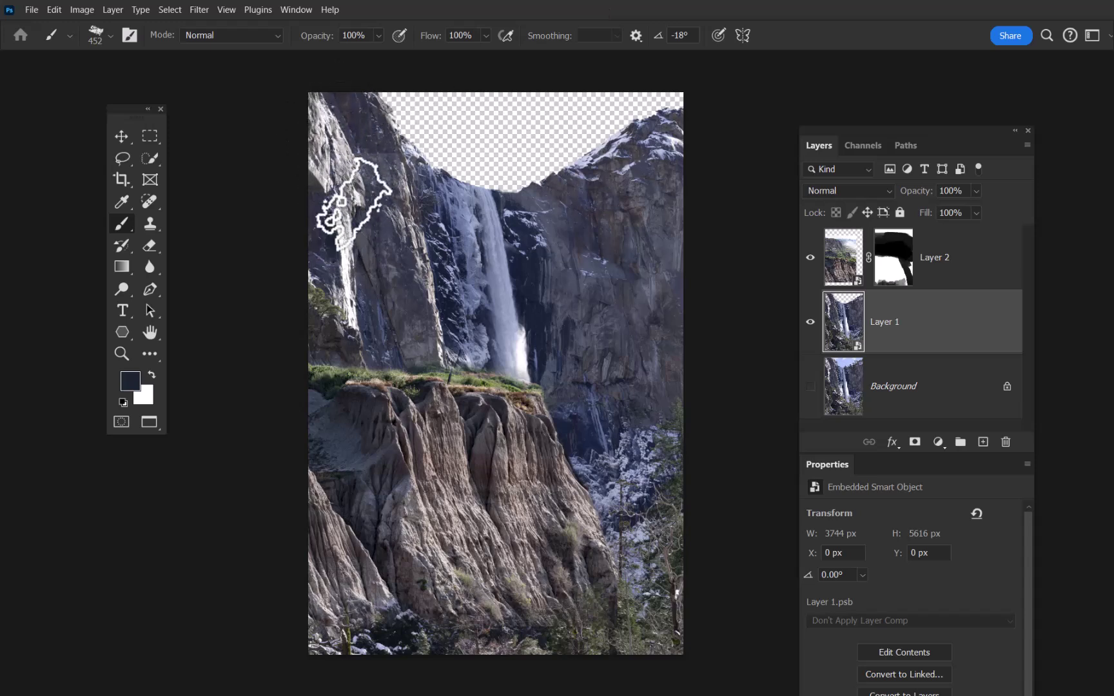
# Try a Lasso selection around the darker rock face between the sunlit cliff and the waterfall, reaching down to the grassy ledge.
pyautogui.press('h')
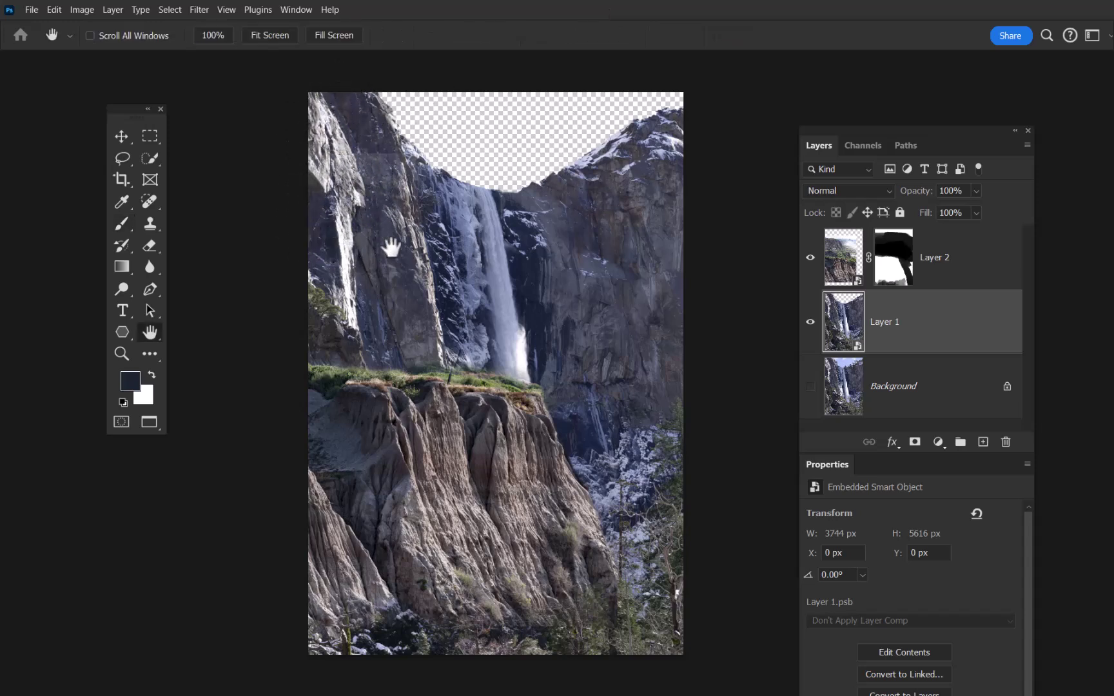
pyautogui.scroll(2, 394, 164)
pyautogui.scroll(3, 406, 126)
pyautogui.rightClick(480, 250)
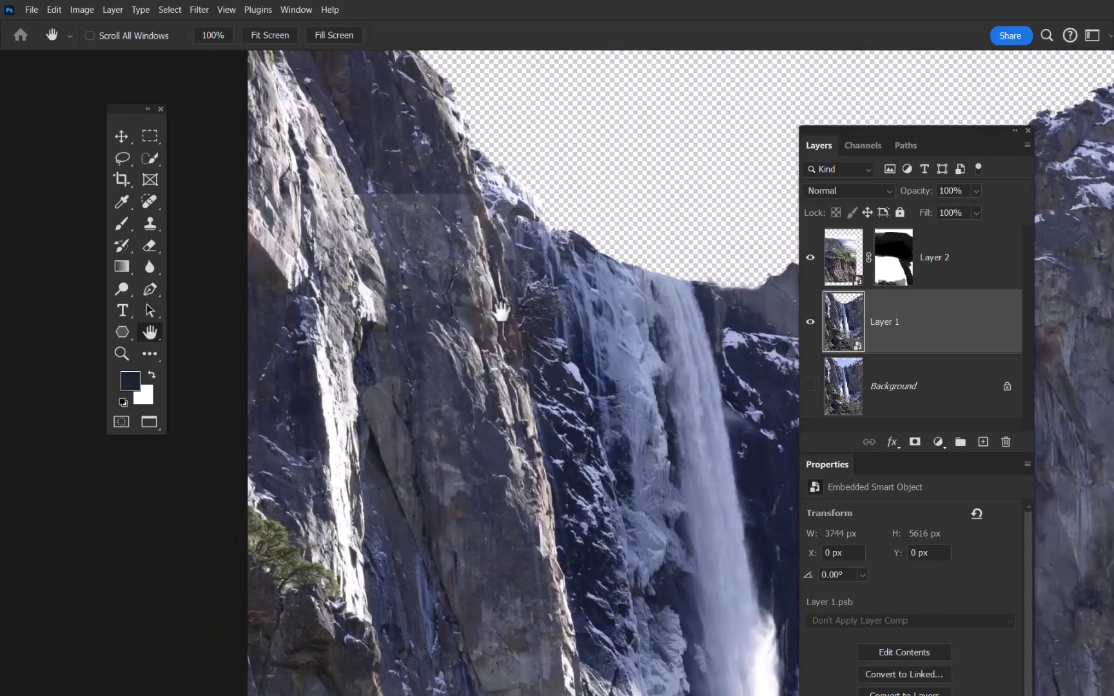
pyautogui.scroll(1, 518, 321)
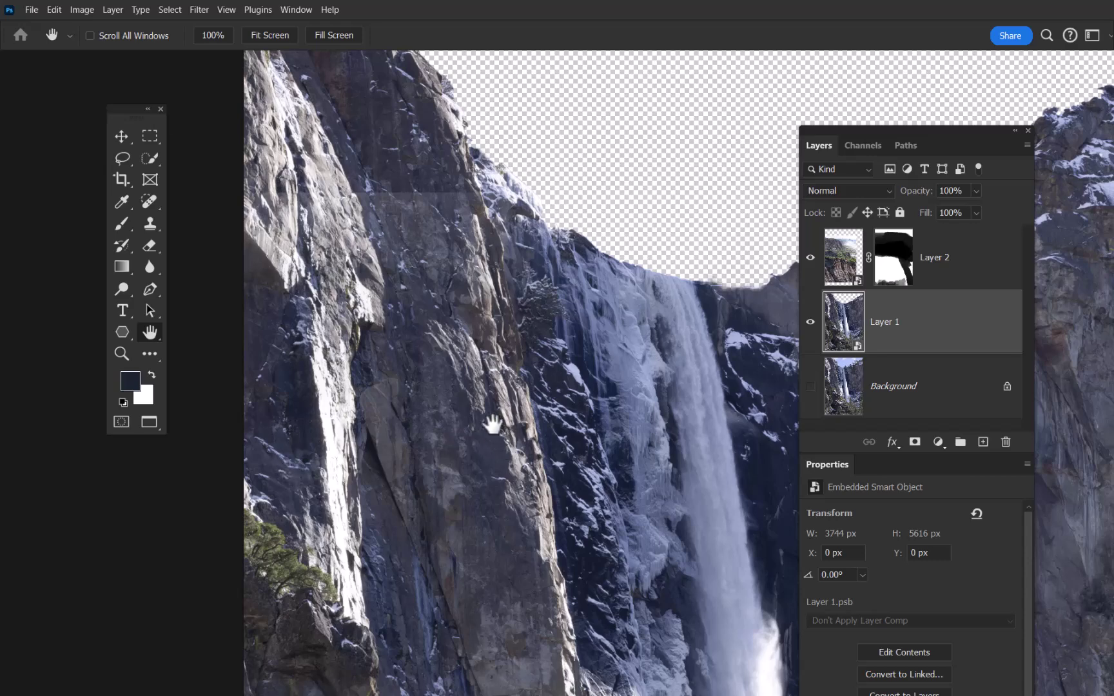
pyautogui.moveTo(535, 371); pyautogui.dragTo(485, 366)
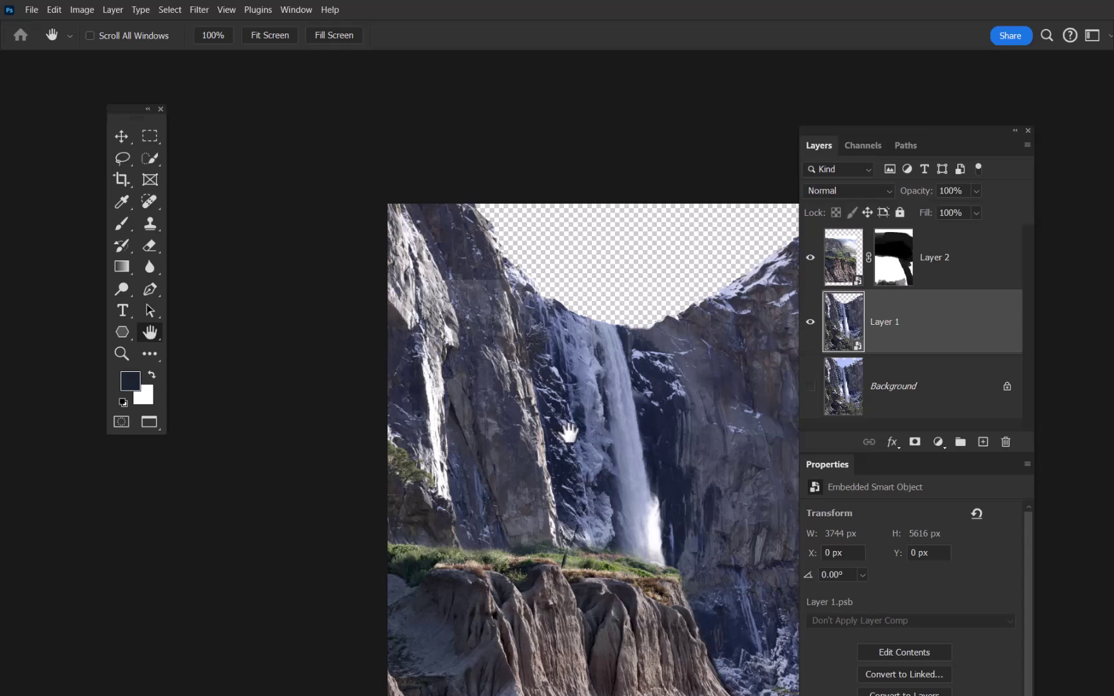
pyautogui.press('l')
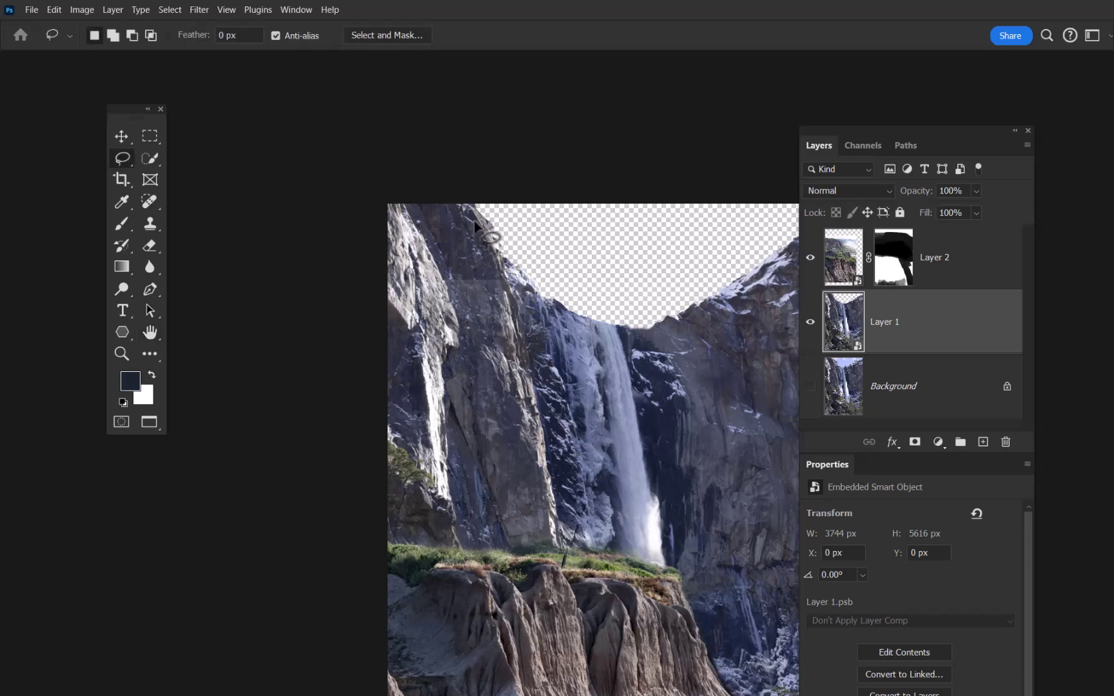
pyautogui.moveTo(477, 219)
pyautogui.mouseDown()
pyautogui.moveTo(462, 196)
pyautogui.moveTo(434, 193)
pyautogui.moveTo(417, 219)
pyautogui.moveTo(456, 329)
pyautogui.moveTo(455, 511)
pyautogui.moveTo(479, 542)
pyautogui.moveTo(549, 557)
pyautogui.moveTo(559, 502)
pyautogui.moveTo(478, 219)
pyautogui.mouseUp()
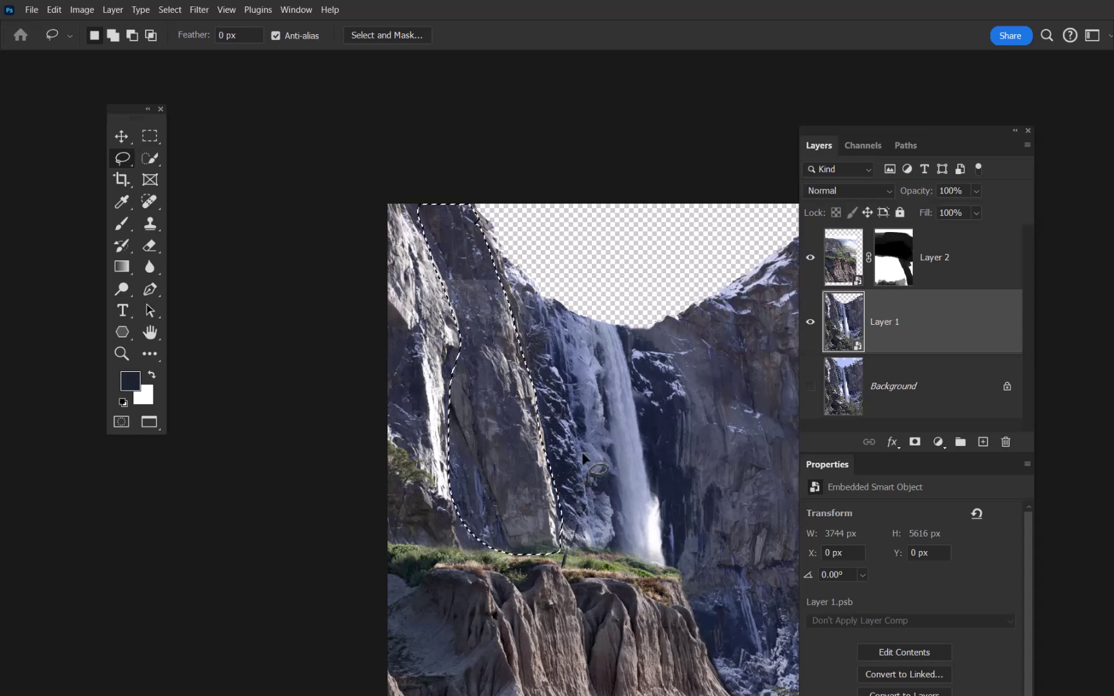
pyautogui.moveTo(636, 423); pyautogui.dragTo(541, 406)
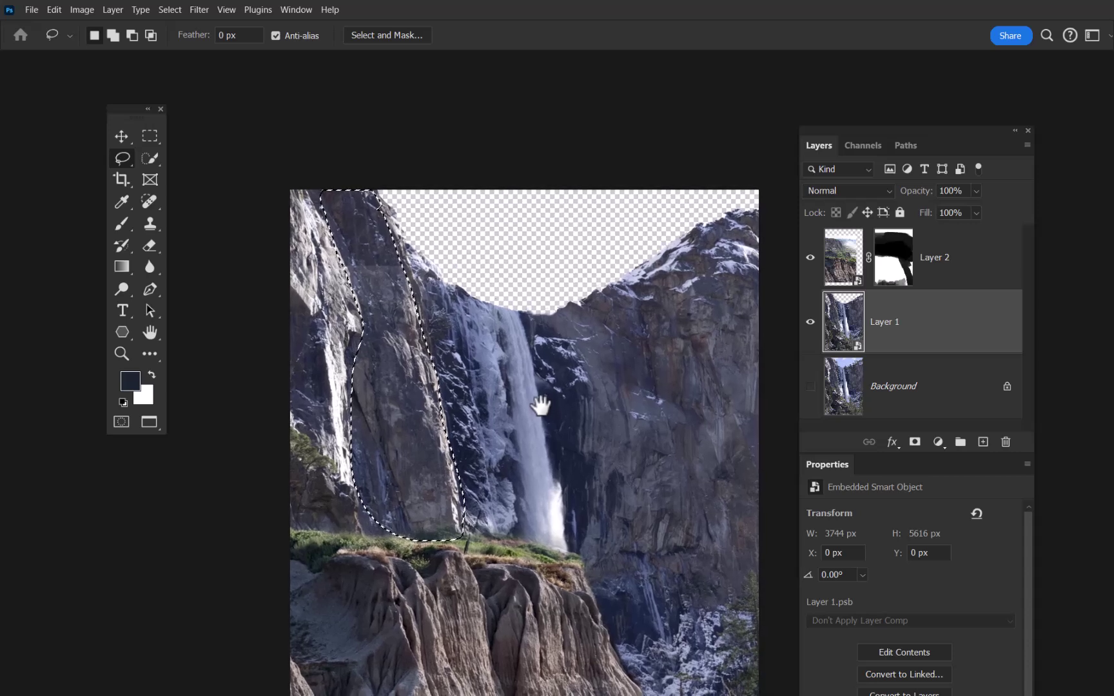
pyautogui.moveTo(435, 329)
pyautogui.mouseDown()
pyautogui.moveTo(448, 343)
pyautogui.moveTo(493, 318)
pyautogui.mouseUp()
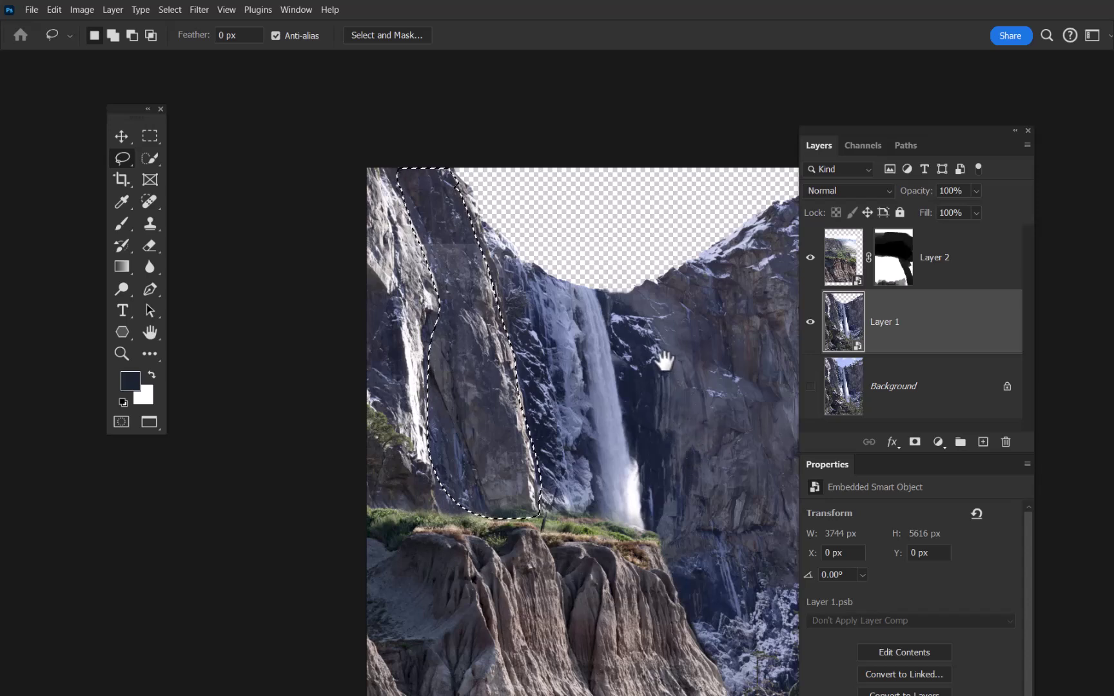
pyautogui.moveTo(664, 361); pyautogui.dragTo(558, 332)
# Lasso the bare rock face right of the waterfall on Layer 1 and copy it to a new layer.
pyautogui.moveTo(681, 213); pyautogui.dragTo(576, 271)
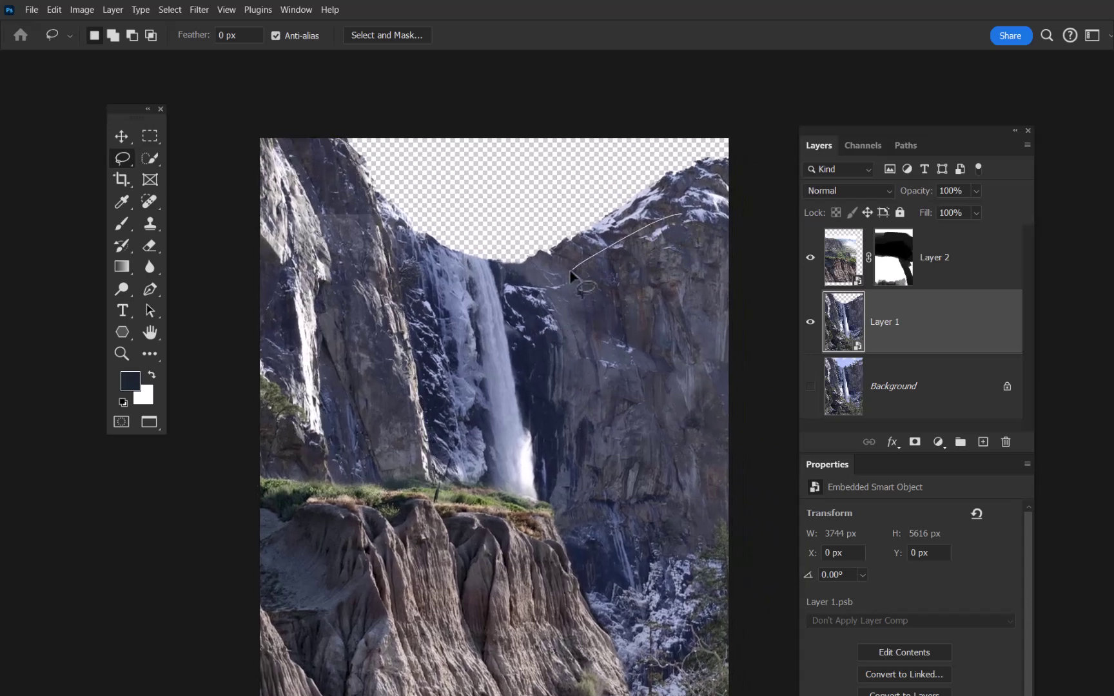
pyautogui.moveTo(713, 509)
pyautogui.mouseDown()
pyautogui.moveTo(742, 373)
pyautogui.moveTo(742, 216)
pyautogui.mouseUp()
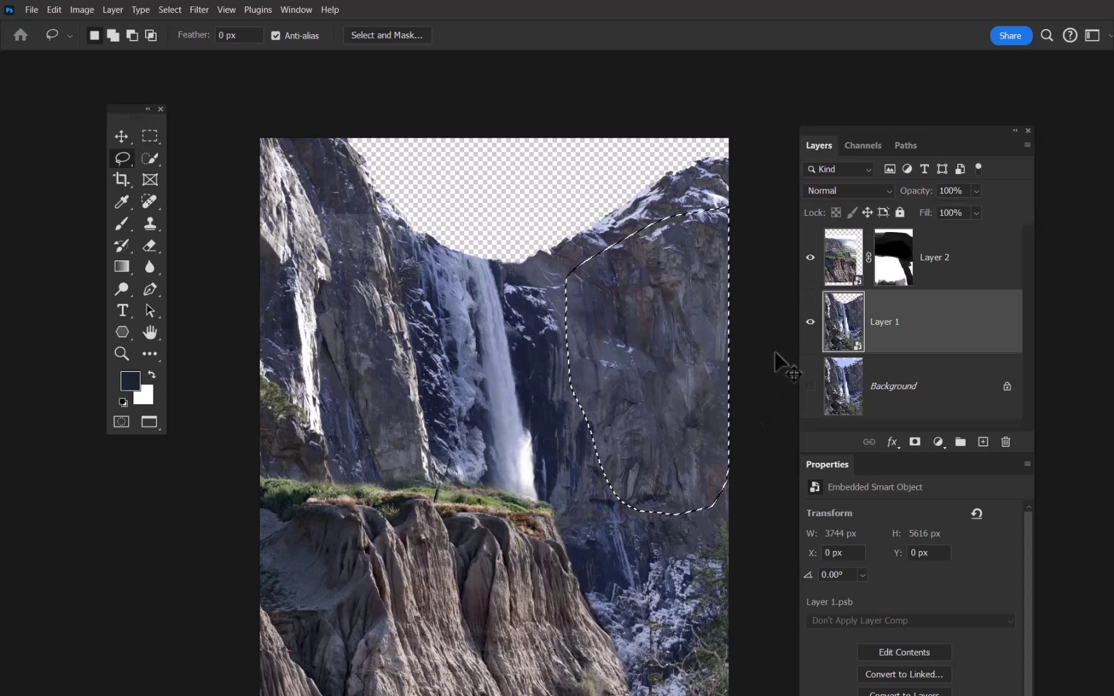
pyautogui.click(960, 256)
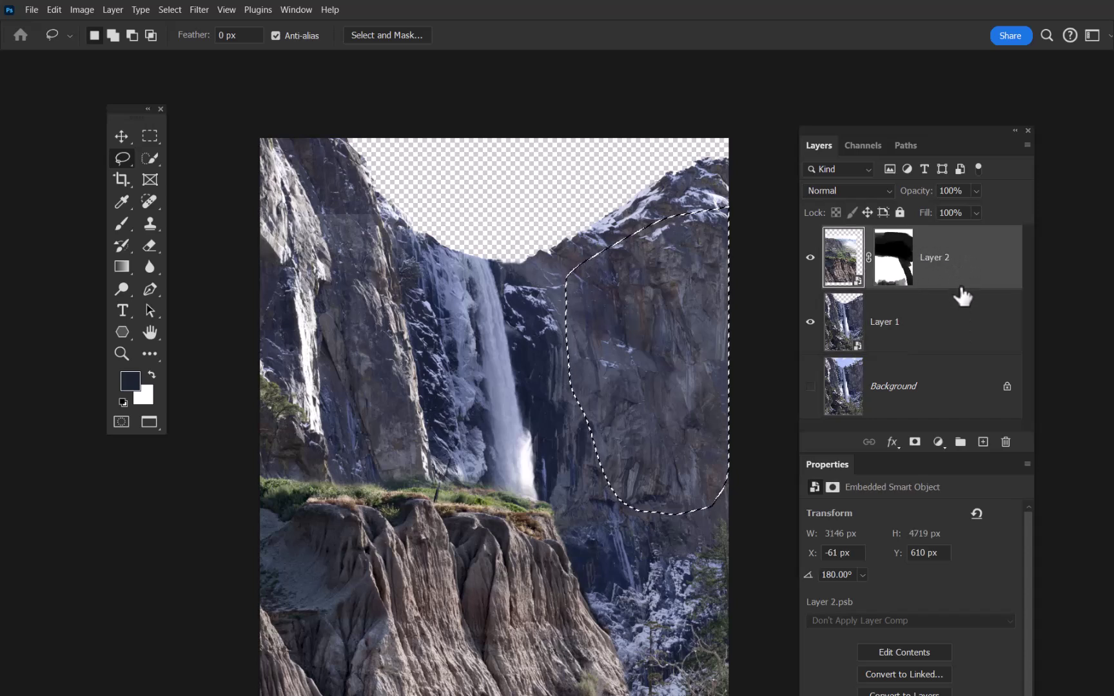
pyautogui.click(923, 349)
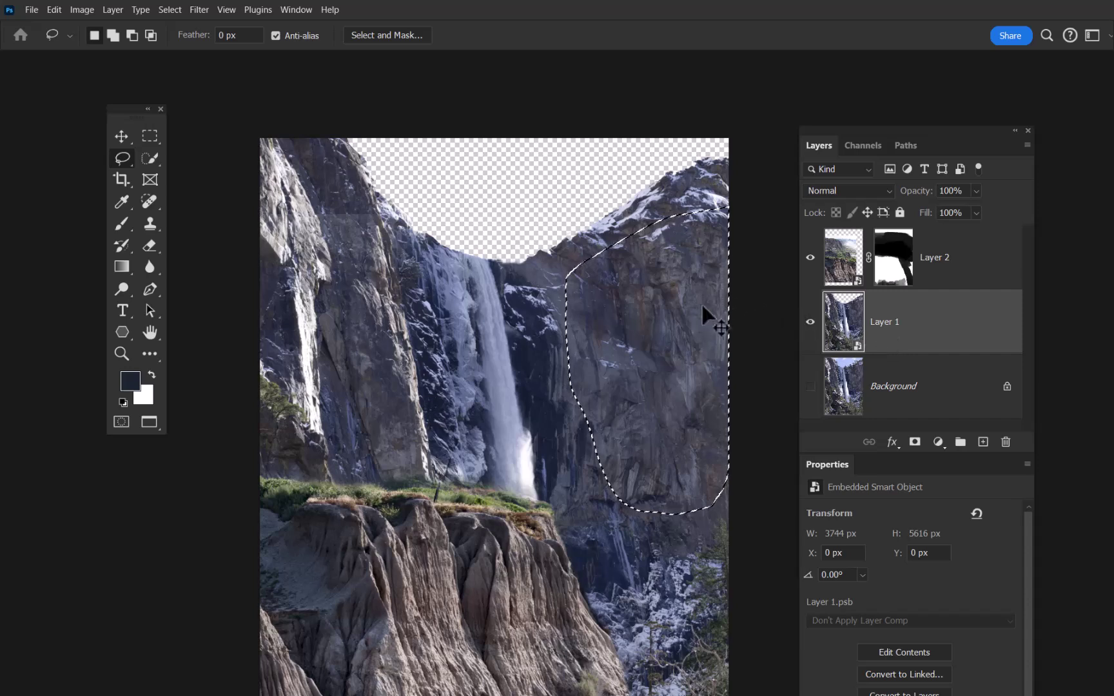
pyautogui.hotkey('ctrl', 'j')
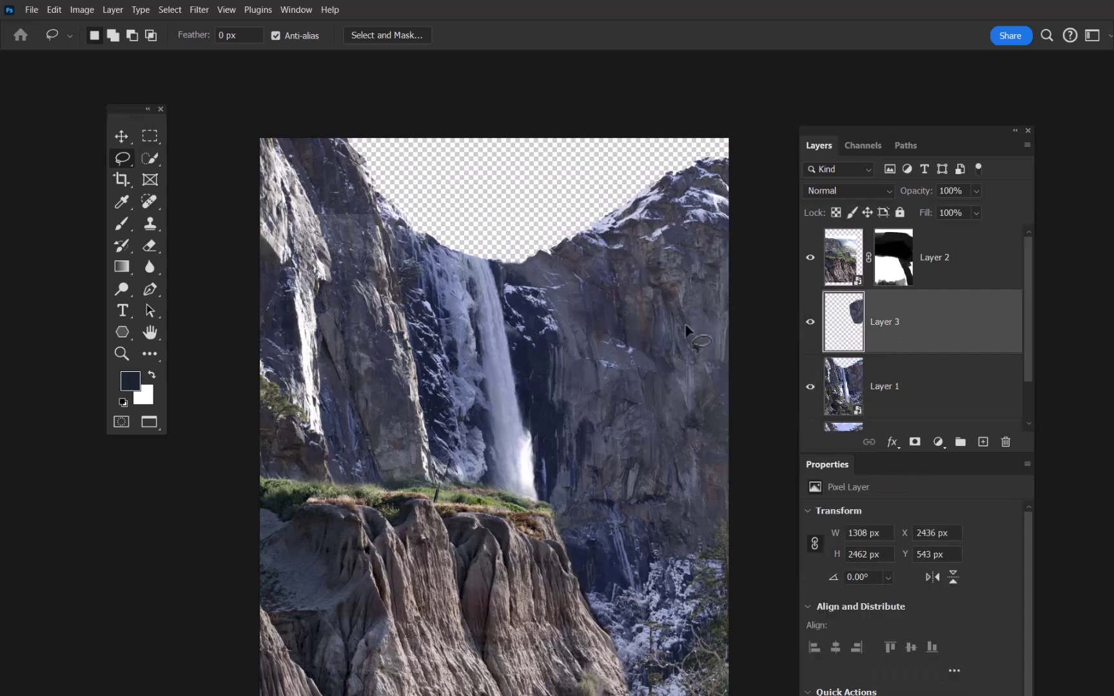
# Move the copied rock patch over the sunlit left cliff at X -650 px, Y -204 px and stretch its height to 117.71%.
pyautogui.press('v')
pyautogui.moveTo(684, 323); pyautogui.dragTo(537, 319)
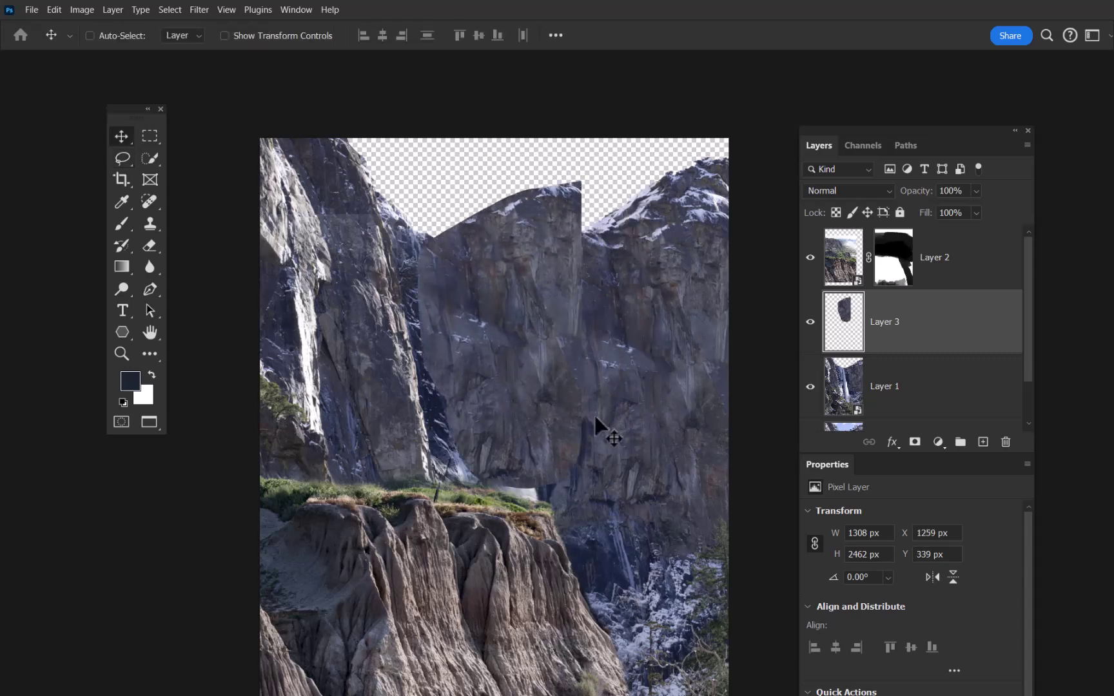
pyautogui.moveTo(561, 364); pyautogui.dragTo(333, 331)
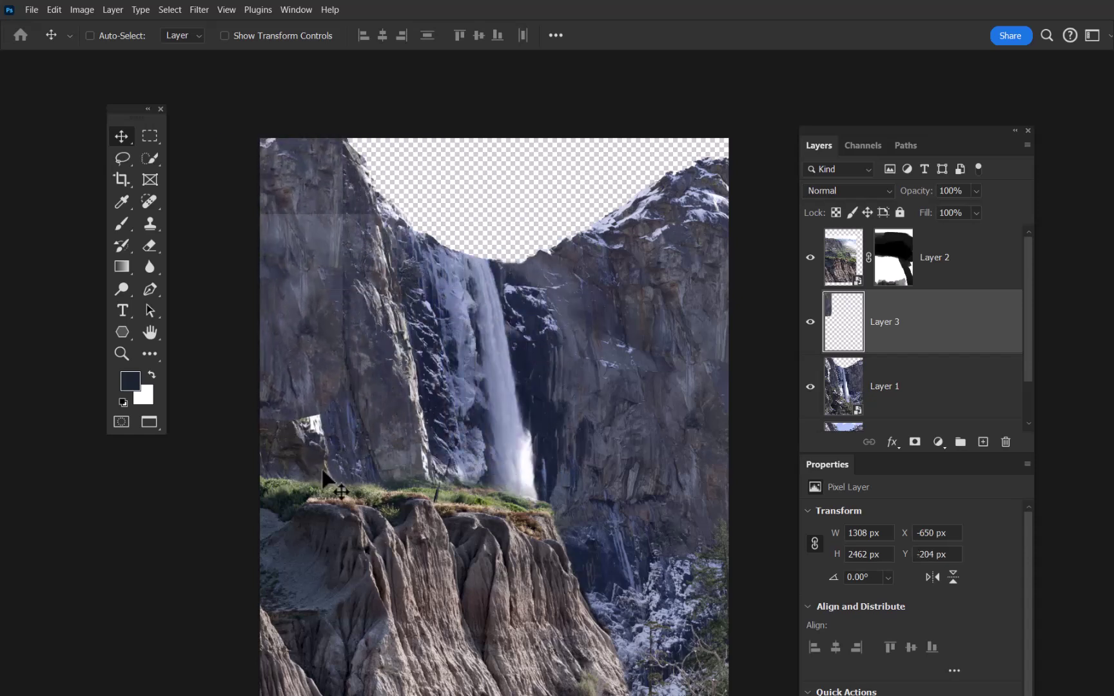
pyautogui.press('ctrl')
pyautogui.hotkey('ctrl', 't')
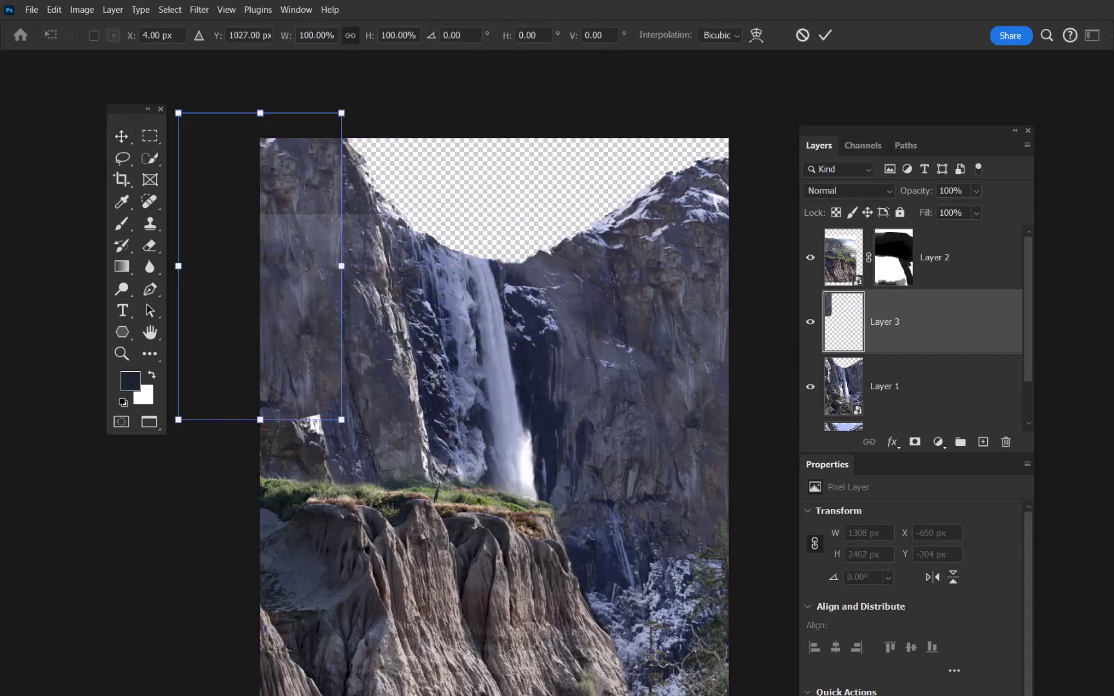
pyautogui.moveTo(277, 416); pyautogui.dragTo(277, 473)
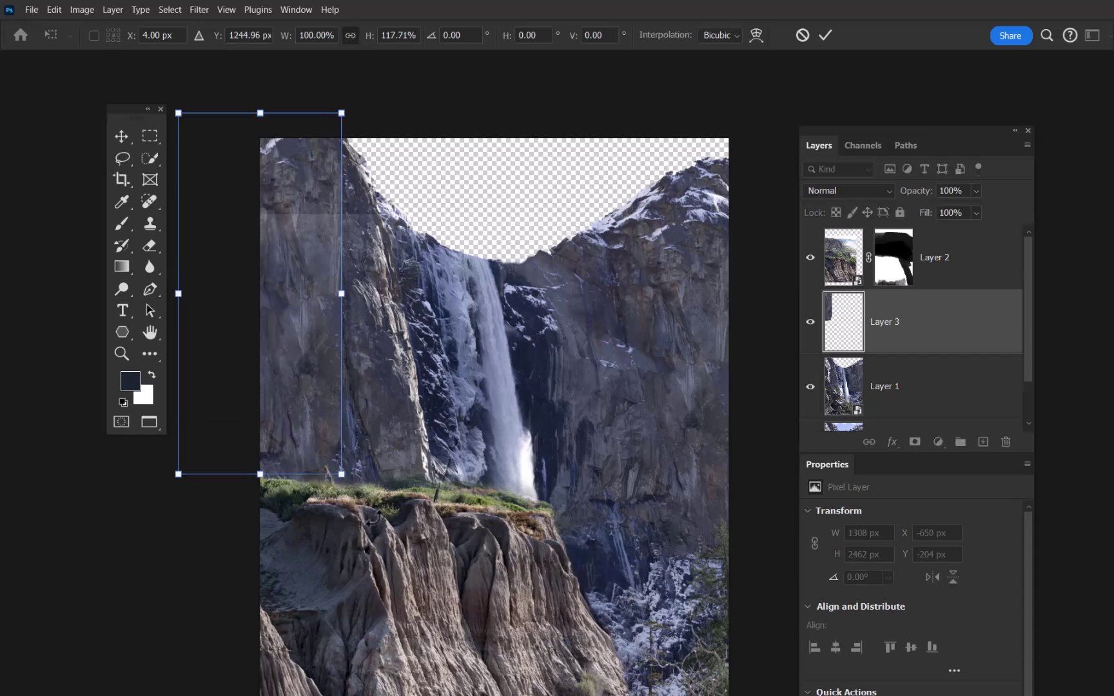
pyautogui.press('Return')
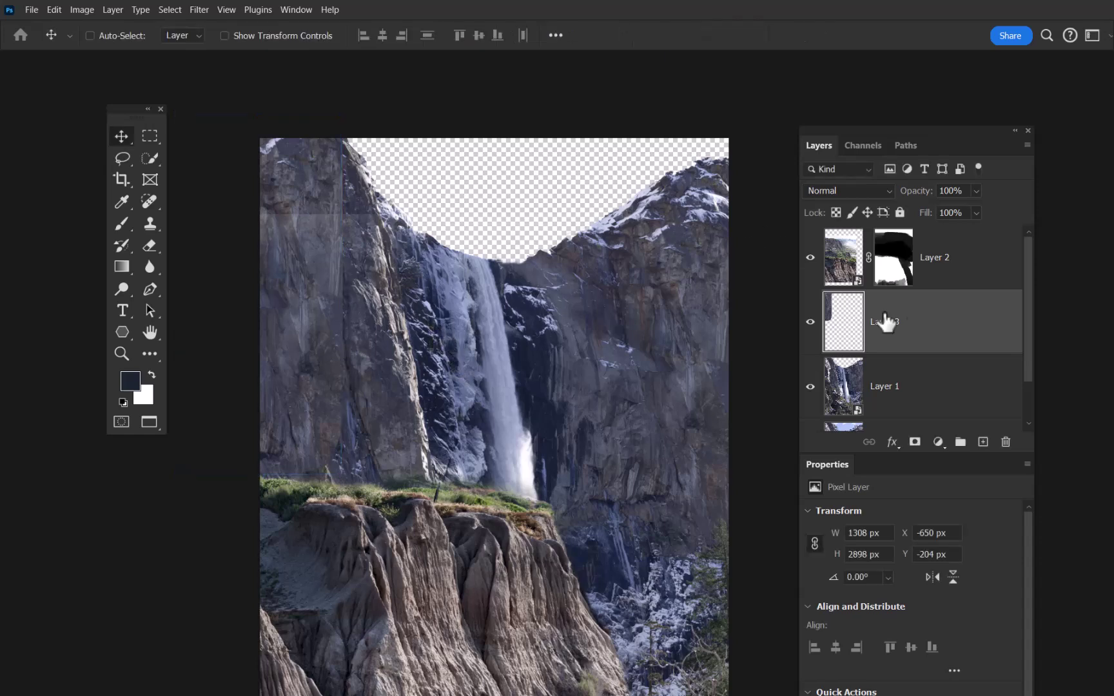
# Add a black mask to Layer 3 and paint it white with the rough 452 px brush over the upper left cliff's sunlit rock.
pyautogui.keyDown('alt'); pyautogui.click(915, 443); pyautogui.keyUp('alt')
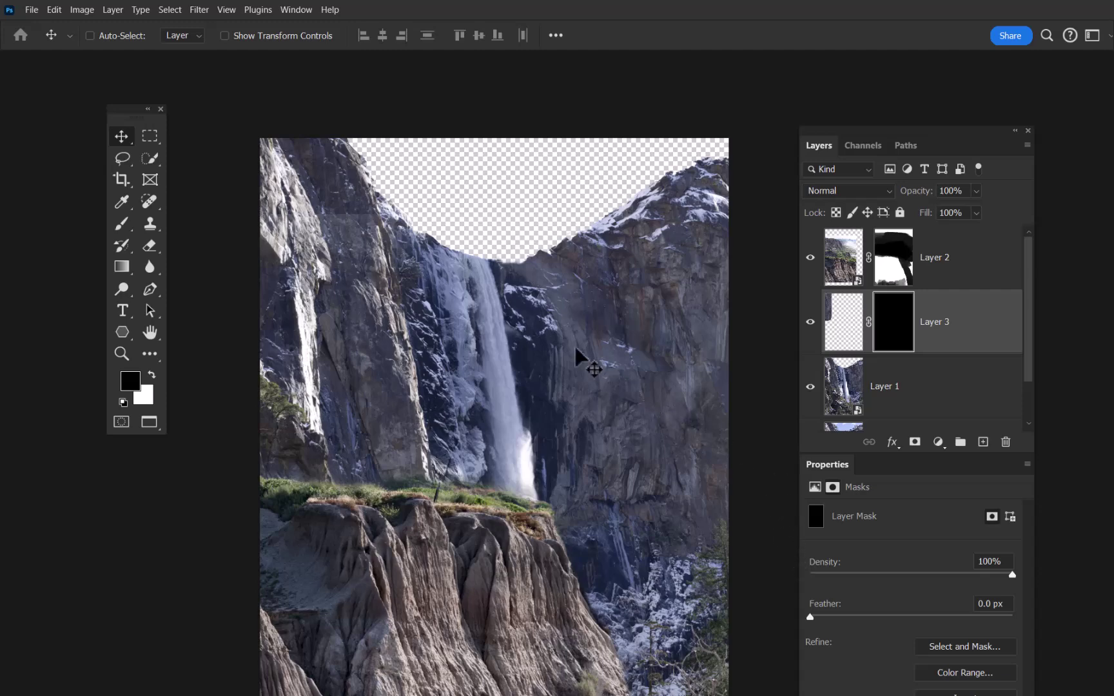
pyautogui.keyDown('ctrl'); pyautogui.click(503, 256); pyautogui.keyUp('ctrl')
pyautogui.keyDown('ctrl'); pyautogui.click(580, 249); pyautogui.keyUp('ctrl')
pyautogui.press('b')
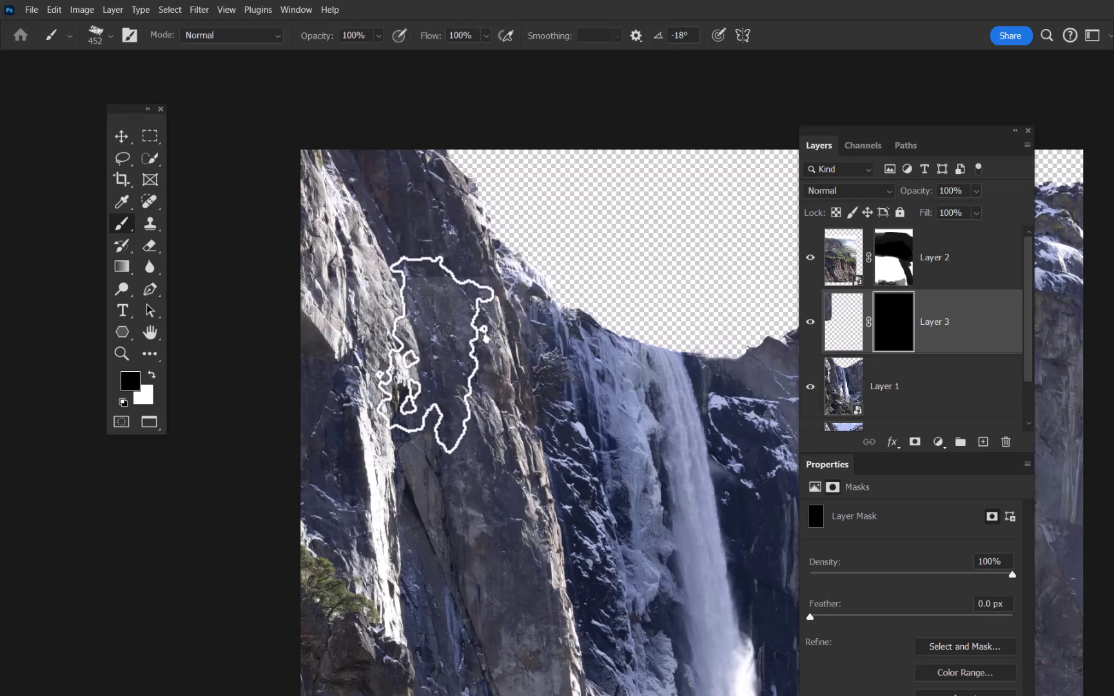
pyautogui.press('x')
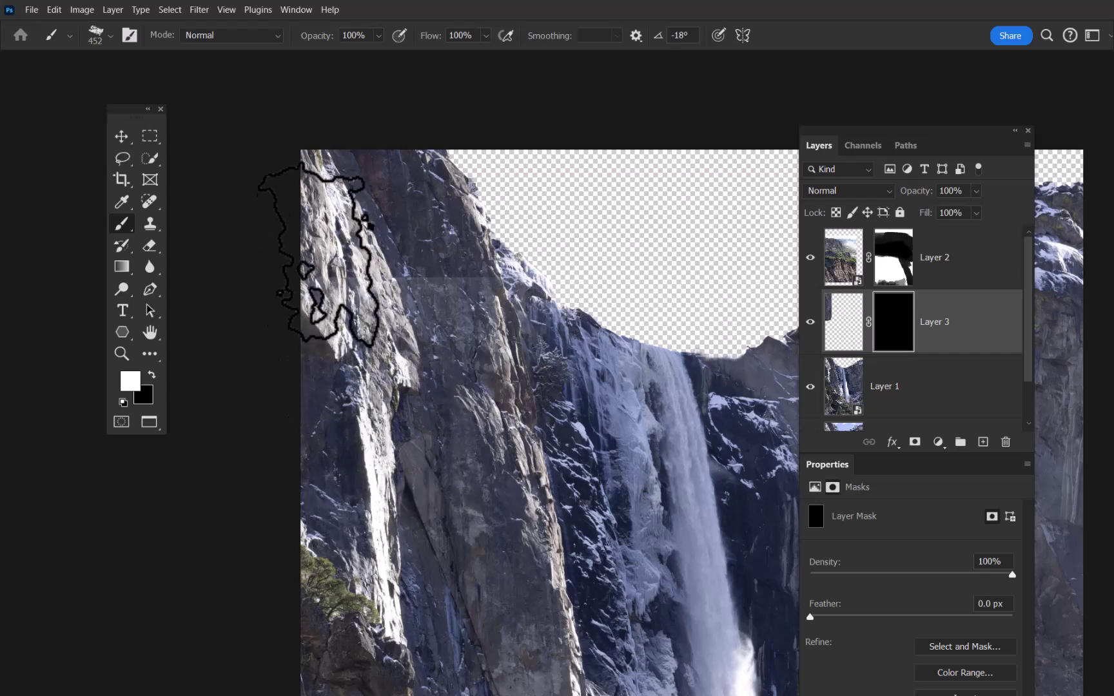
pyautogui.click(310, 174)
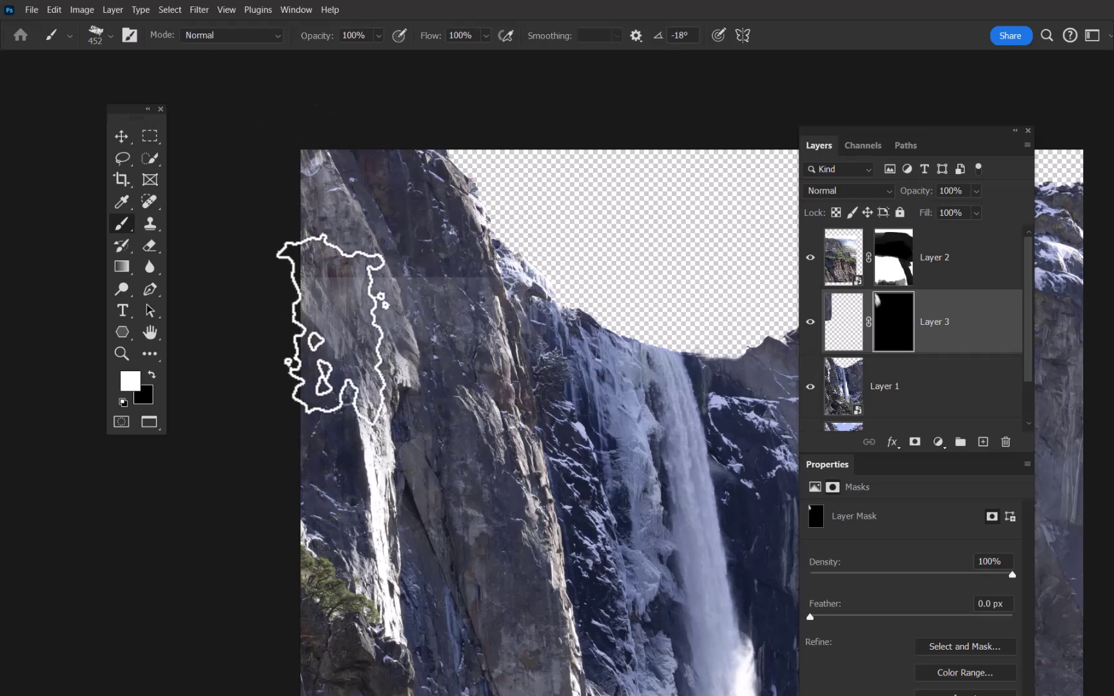
pyautogui.moveTo(372, 400); pyautogui.dragTo(332, 422)
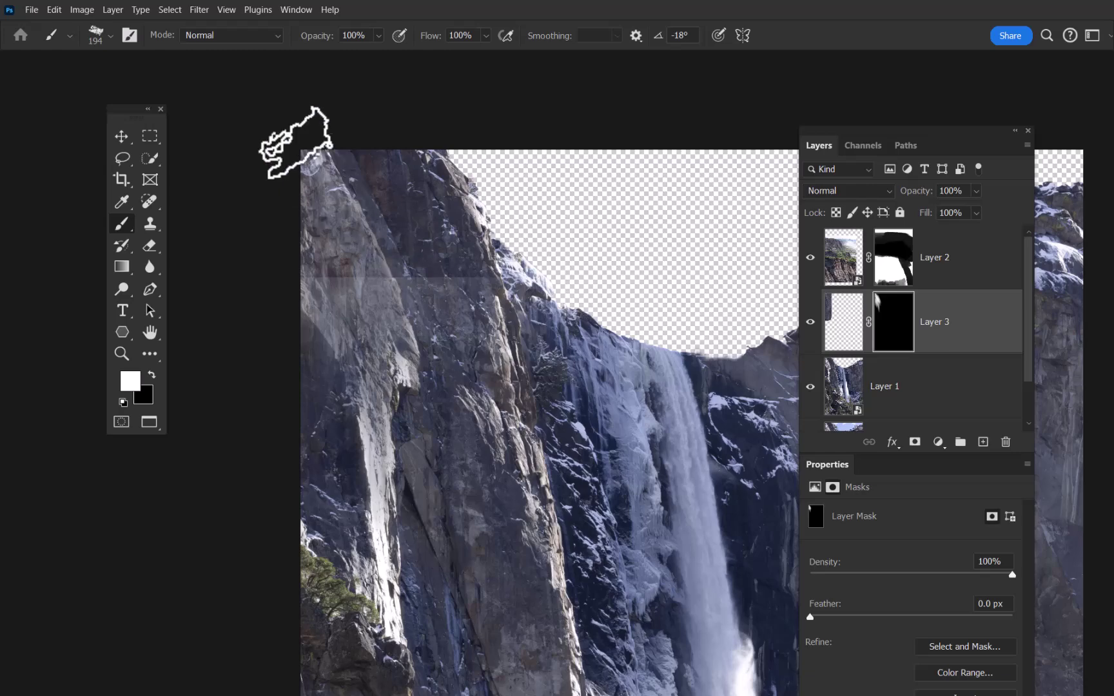
# Examine the brush's Transfer settings for opacity and flow control.
pyautogui.click(129, 35)
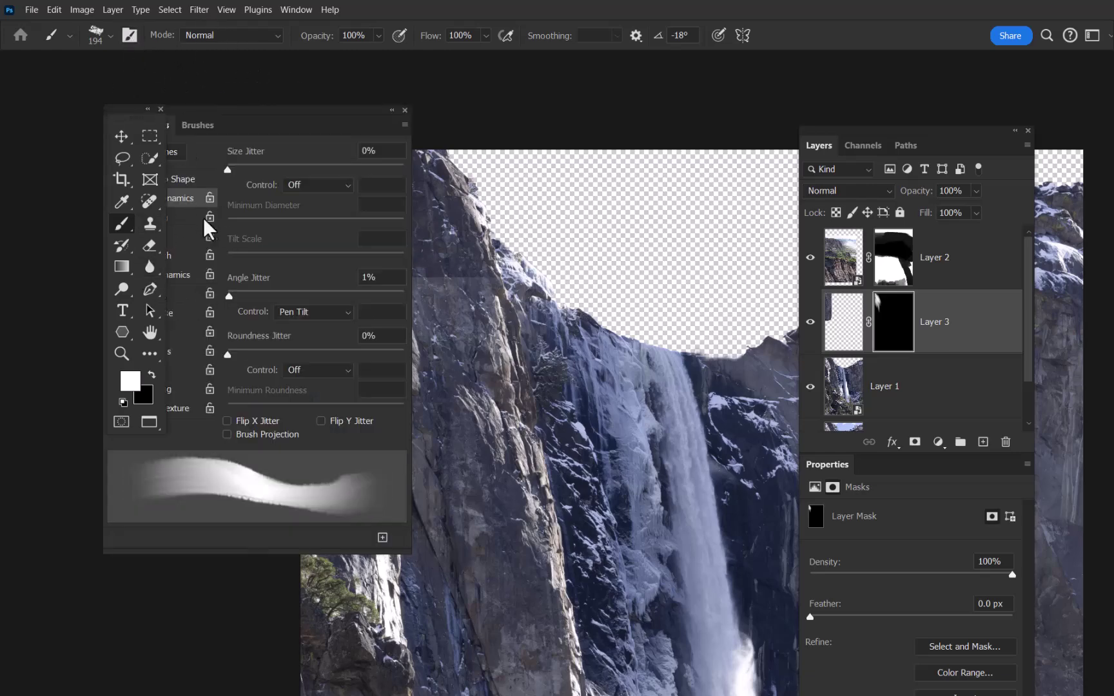
pyautogui.moveTo(247, 110)
pyautogui.mouseDown()
pyautogui.moveTo(478, 128)
pyautogui.moveTo(453, 114)
pyautogui.mouseUp()
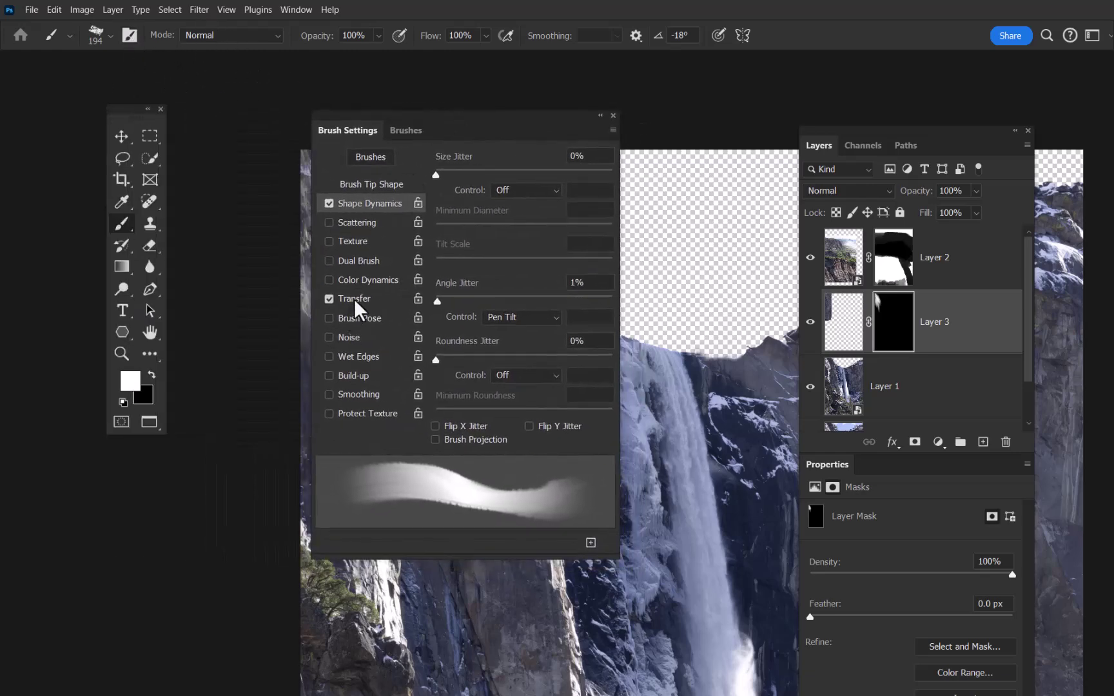
pyautogui.click(360, 299)
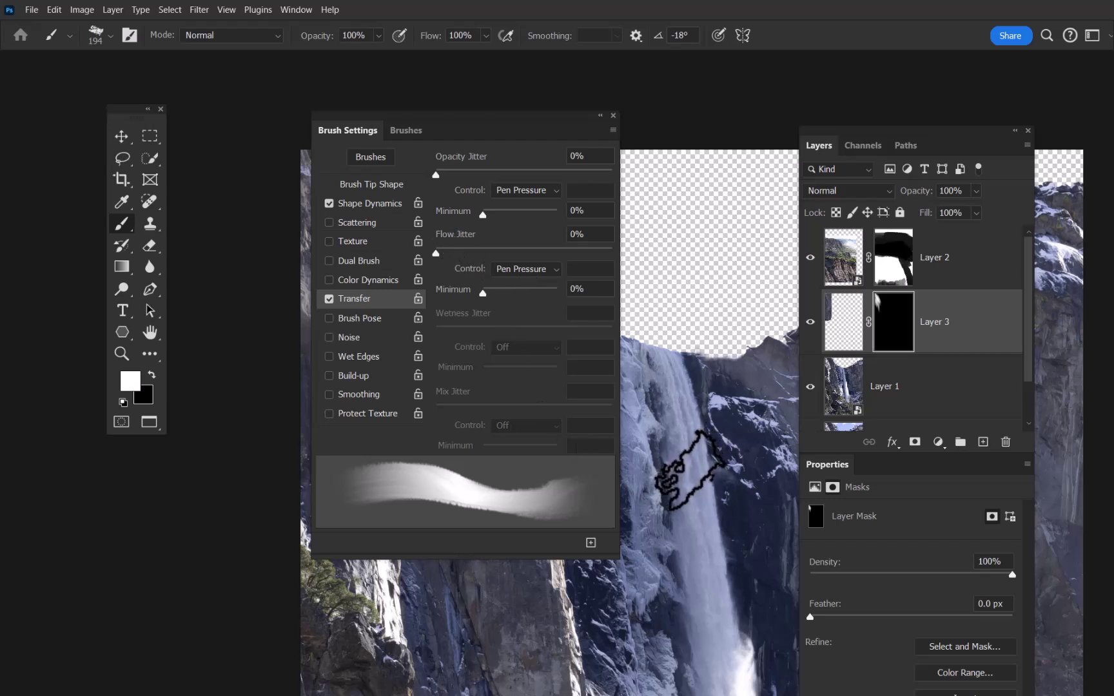
pyautogui.click(613, 116)
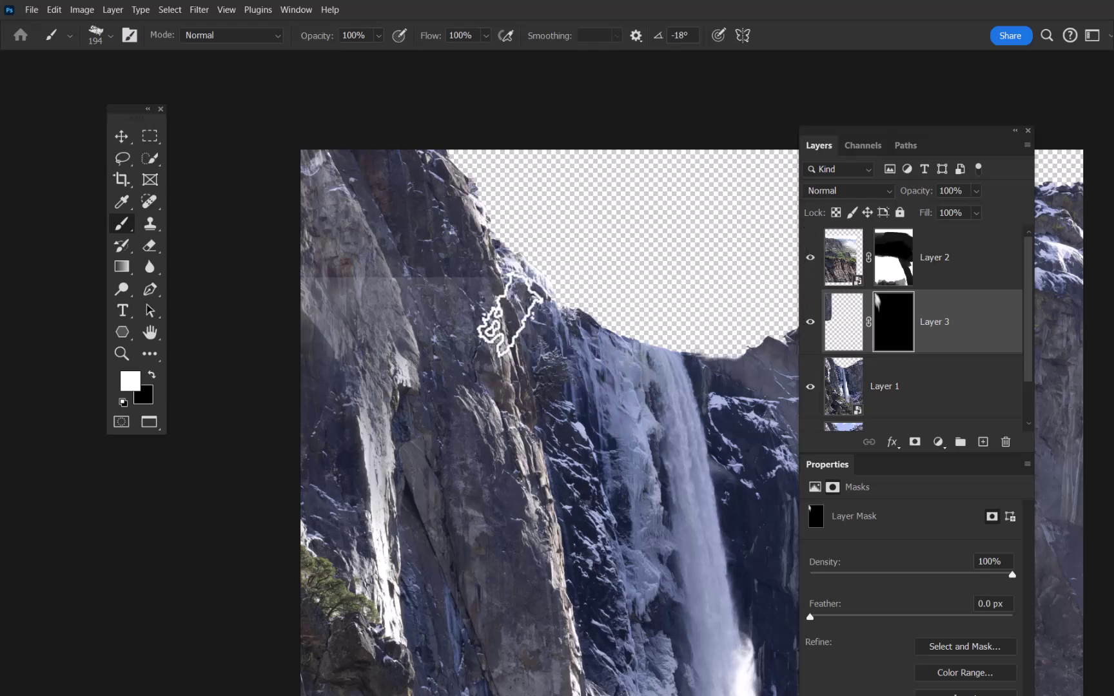
# Move Layer 3 above Layer 2 in the layer stack and make white the foreground colour.
pyautogui.moveTo(934, 334); pyautogui.dragTo(953, 271)
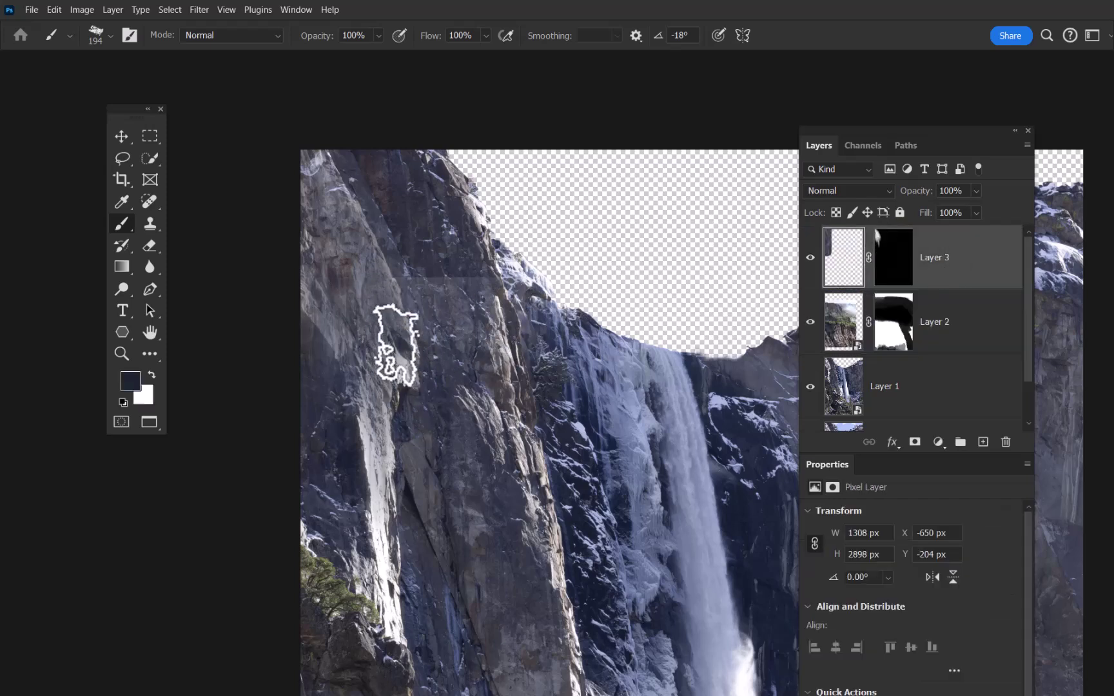
pyautogui.press('x')
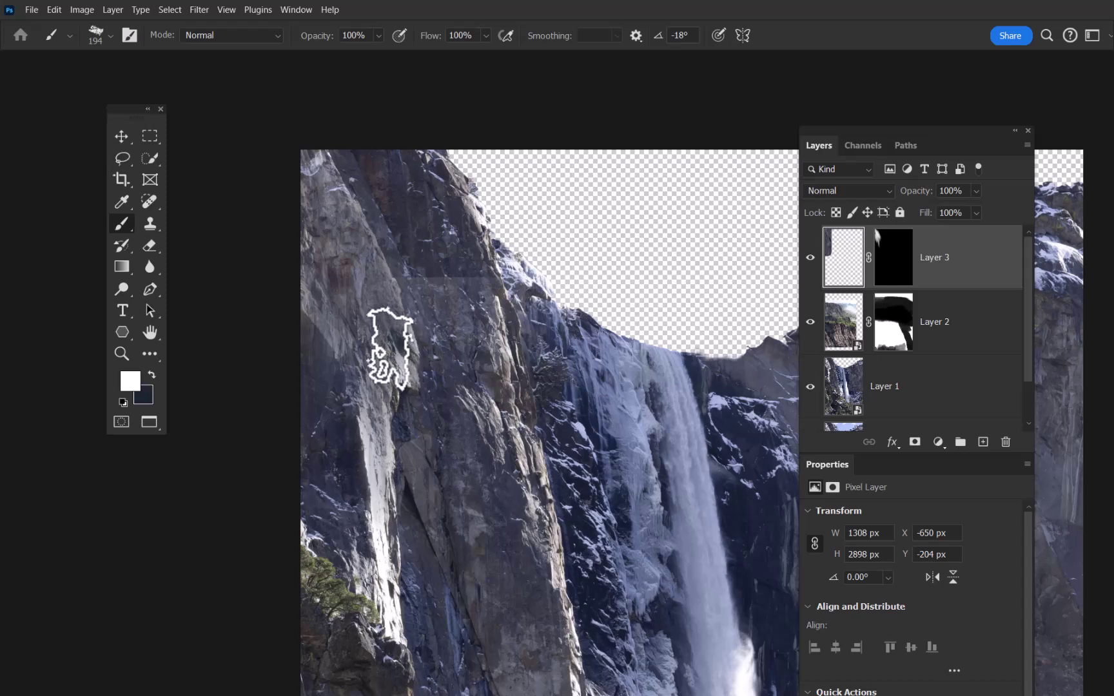
pyautogui.moveTo(385, 348); pyautogui.dragTo(378, 336)
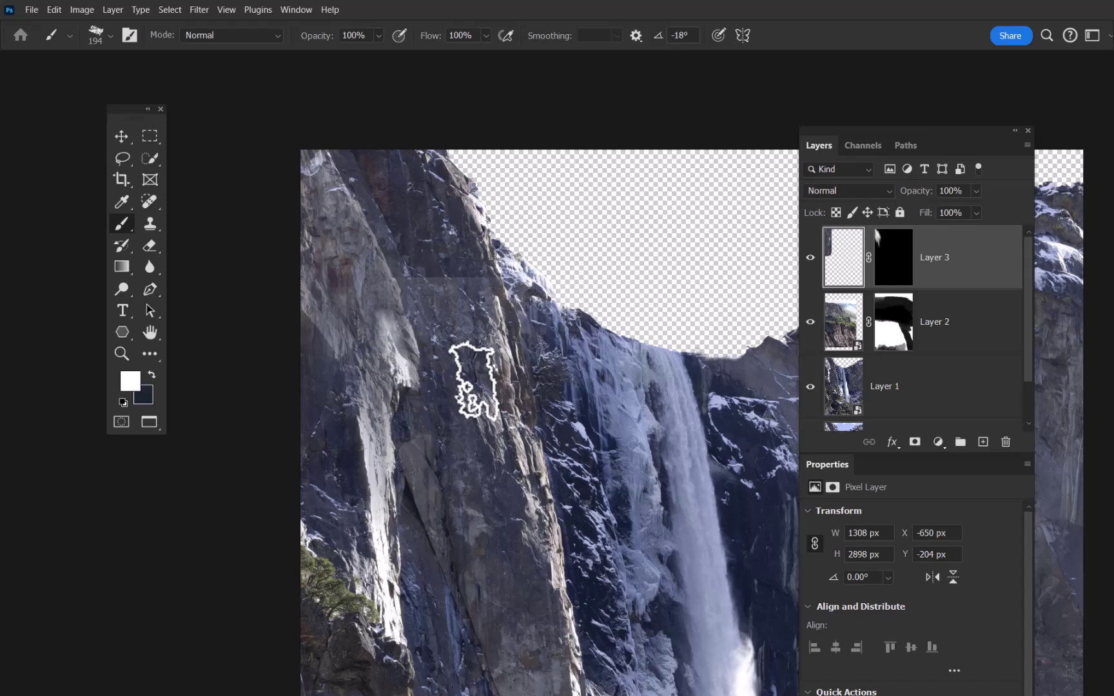
pyautogui.hotkey('ctrl', 'z')
pyautogui.hotkey('ctrl', 'z')
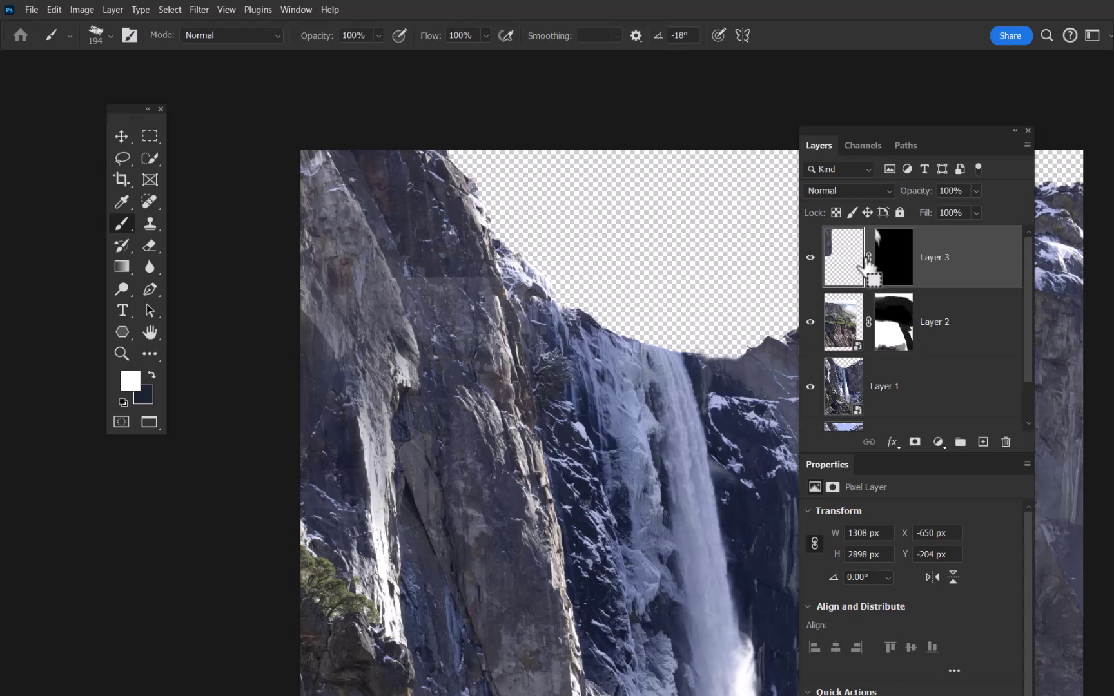
# Paint white on Layer 3's mask with the 194 px brush to cover the remaining sunlit rock down the left cliff.
pyautogui.click(891, 251)
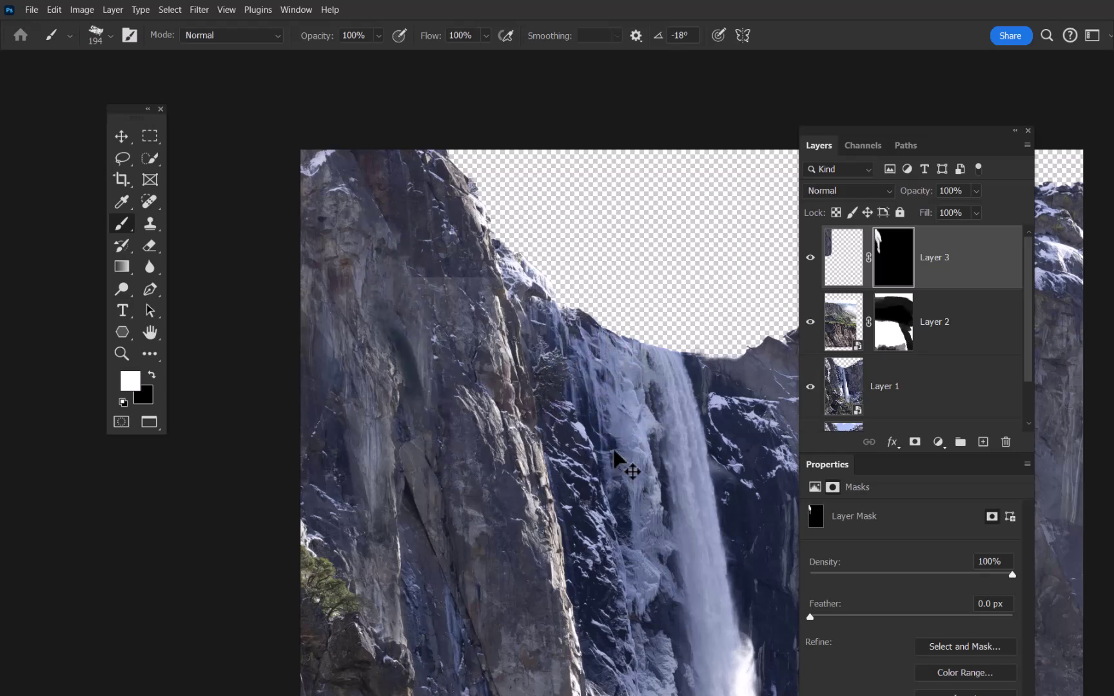
pyautogui.hotkey('ctrl', '-')
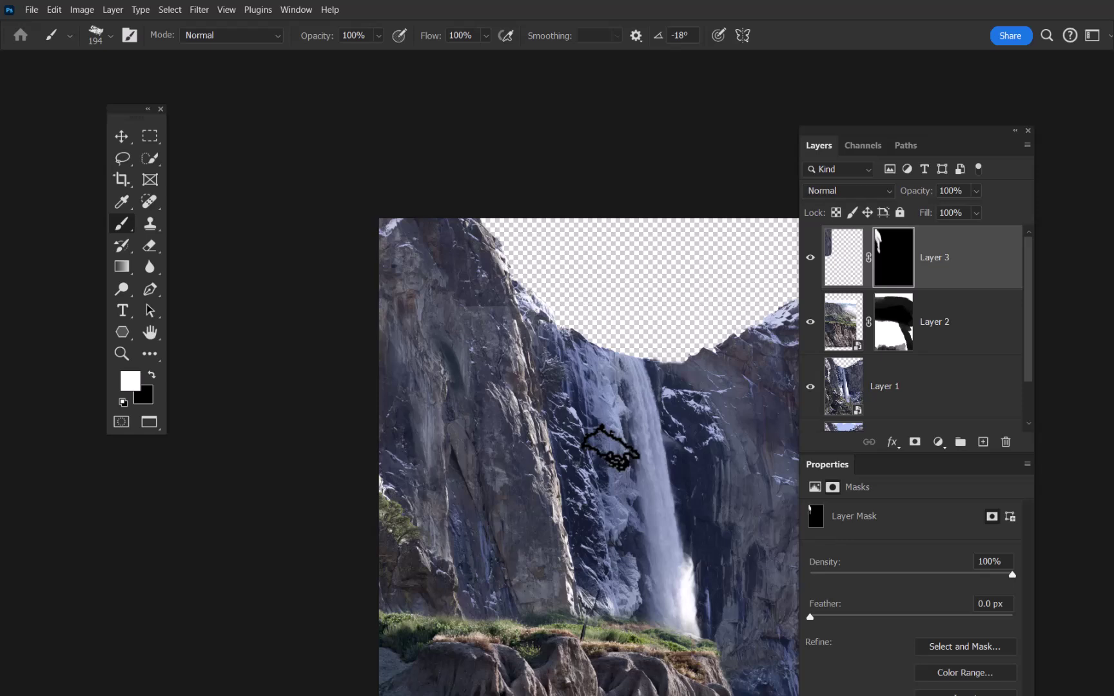
# Compare the left cliff with and without the Layer 3 rock patch.
pyautogui.click(810, 258)
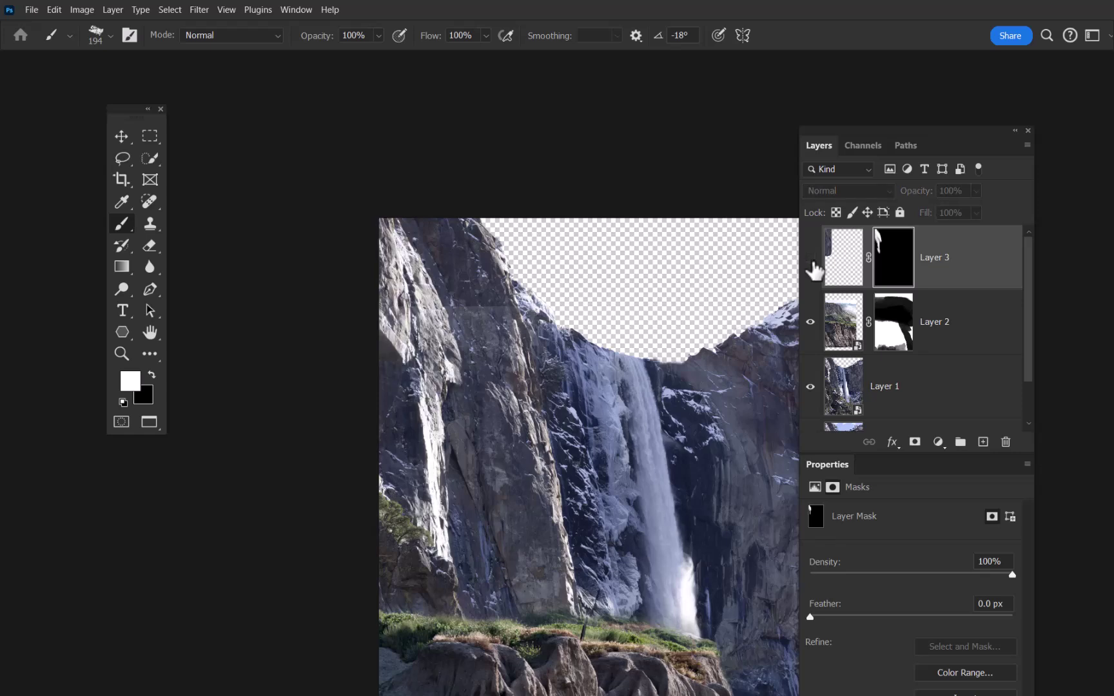
pyautogui.click(811, 258)
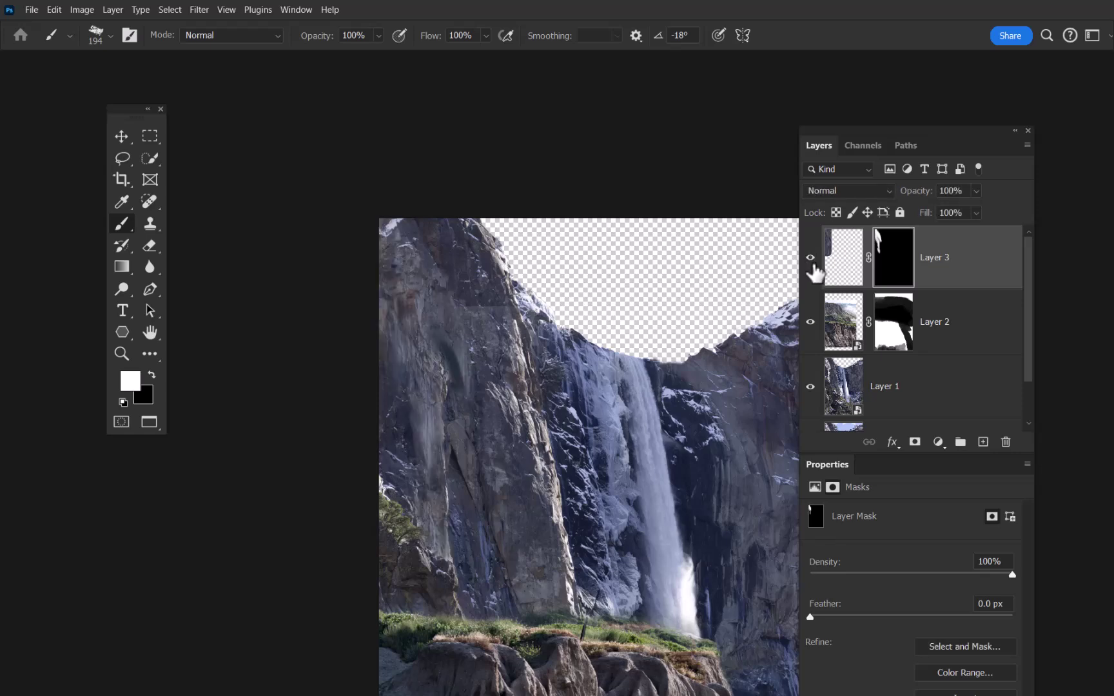
pyautogui.click(811, 258)
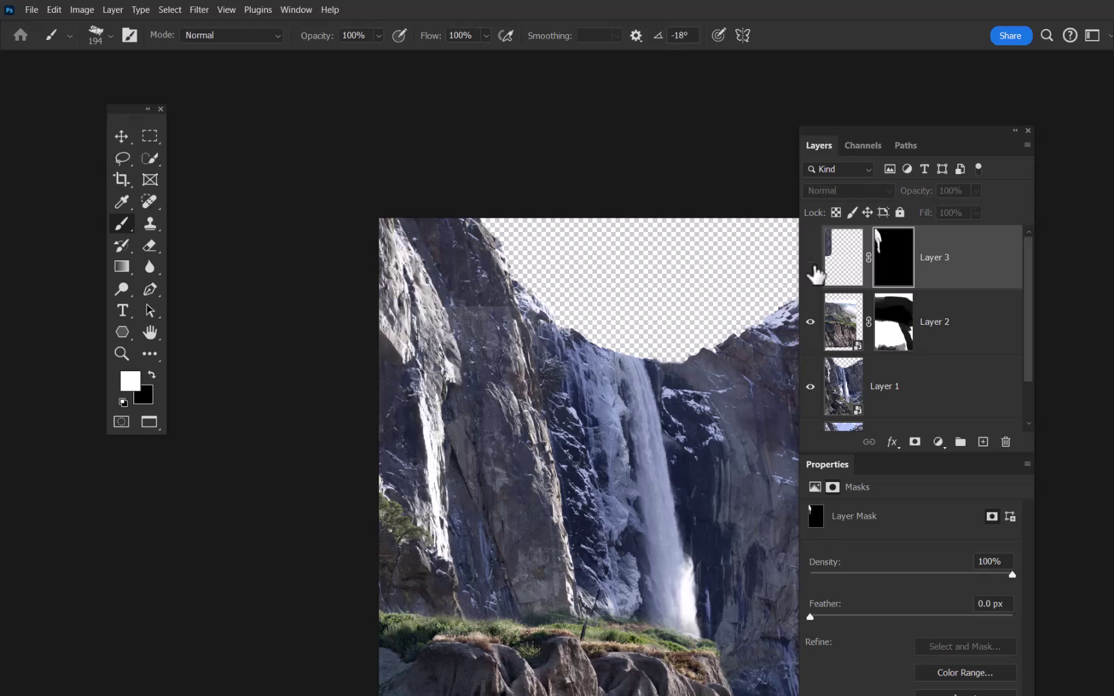
pyautogui.click(811, 259)
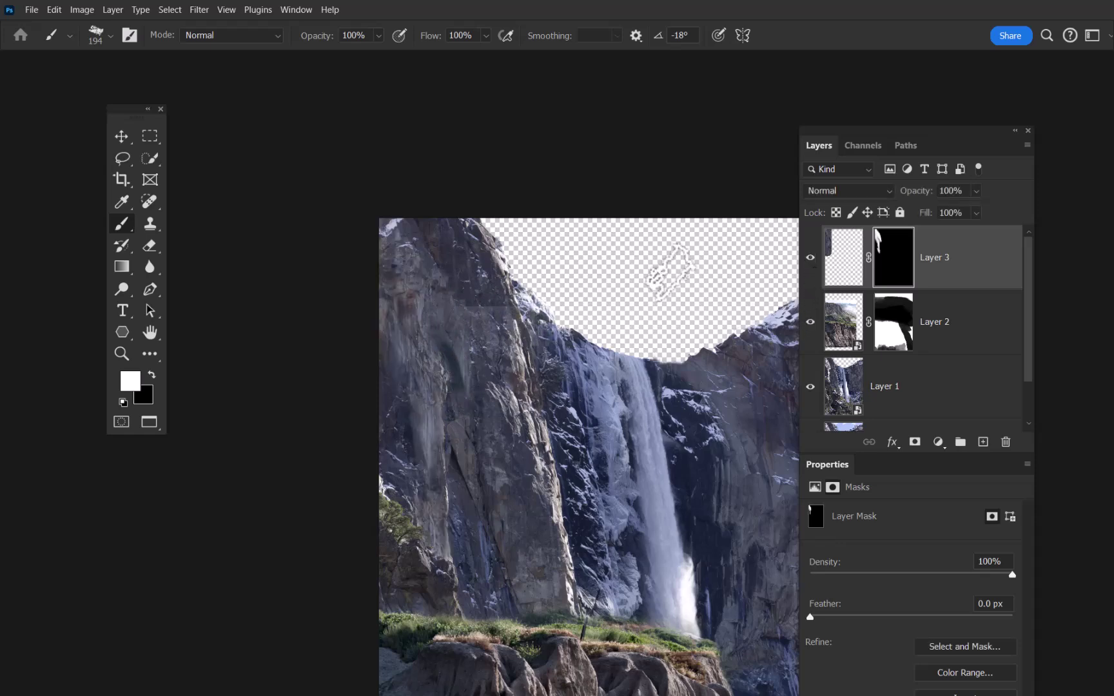
pyautogui.click(812, 264)
pyautogui.click(812, 264)
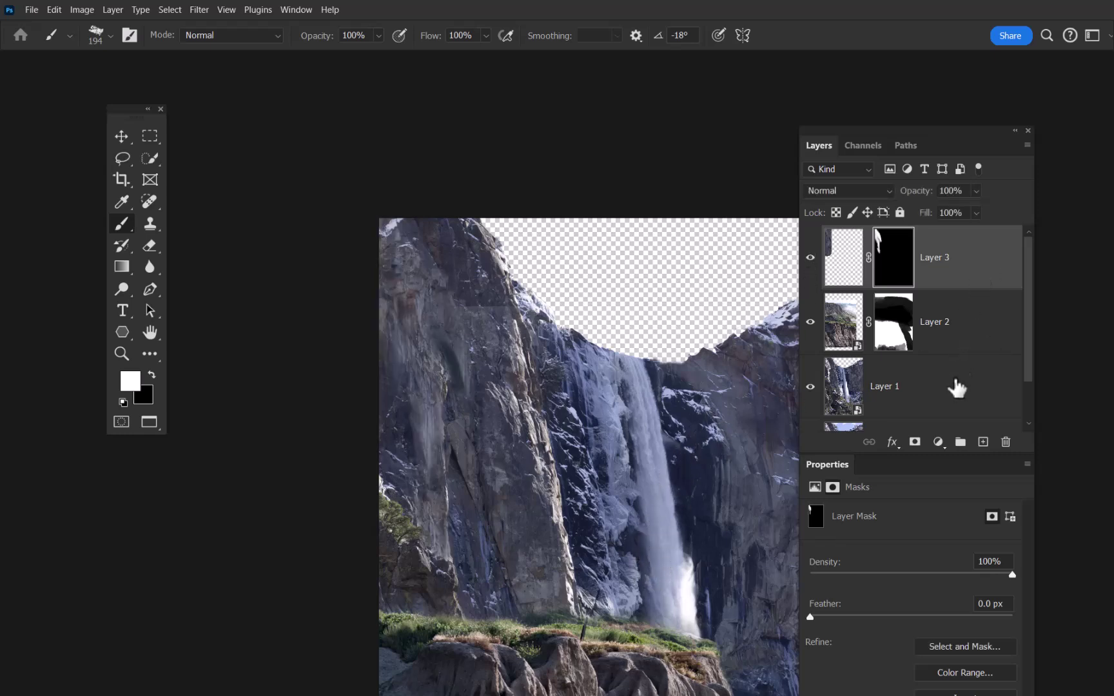
# Add a Curves adjustment layer above Layer 3 and clip it to that layer.
pyautogui.click(939, 442)
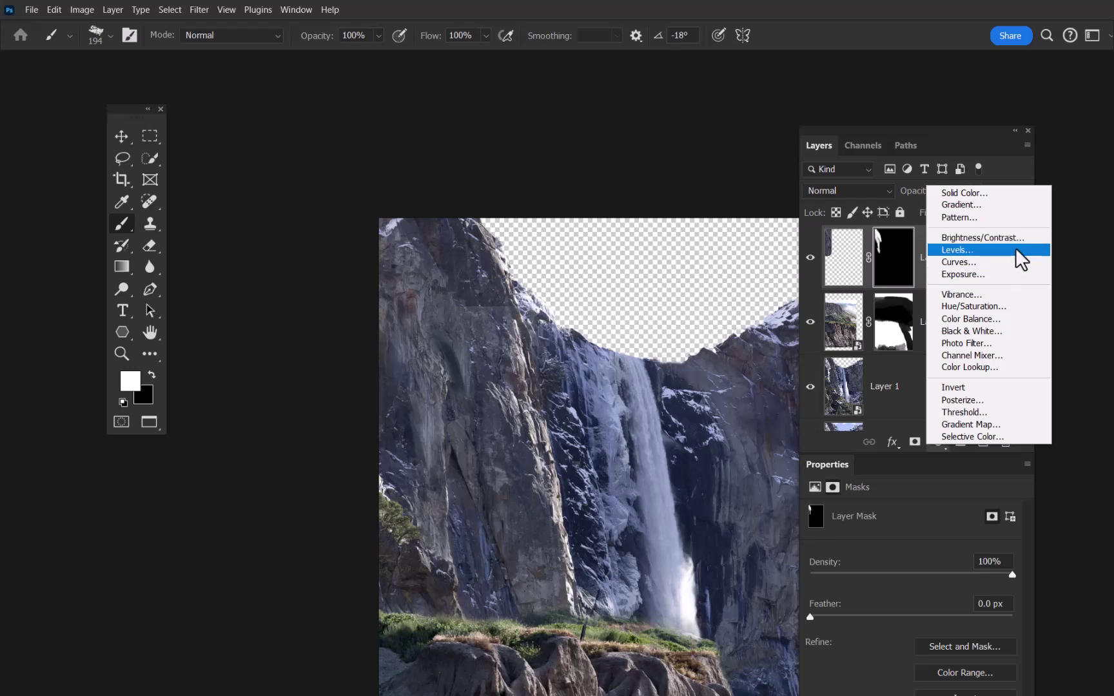
pyautogui.click(997, 261)
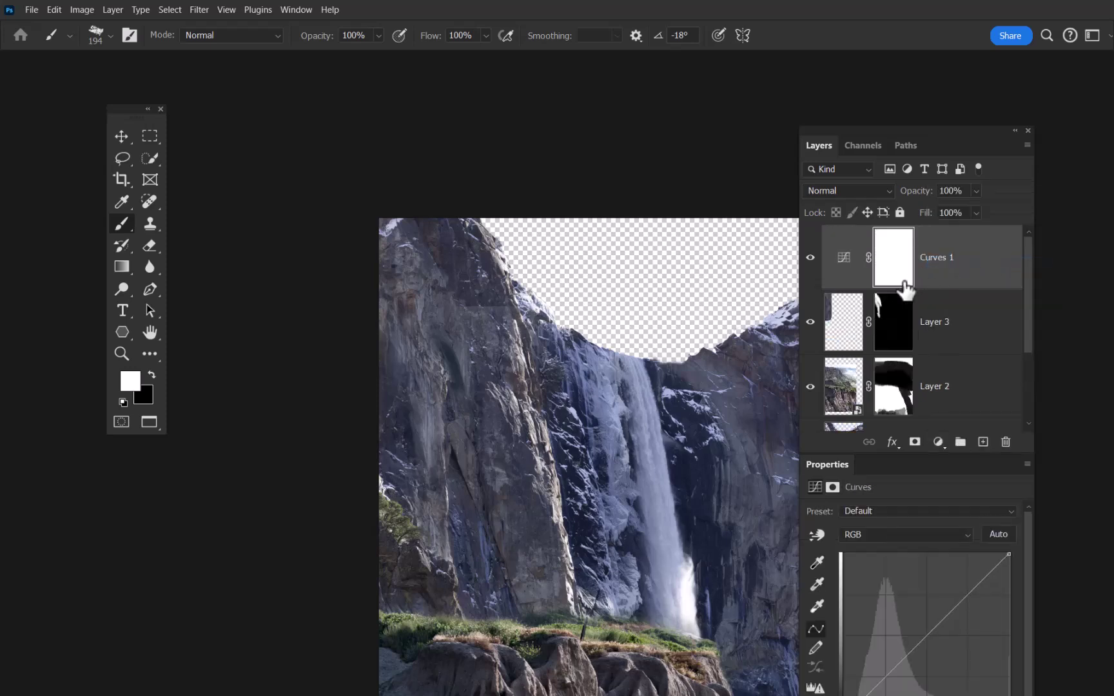
pyautogui.moveTo(966, 129); pyautogui.dragTo(979, 16)
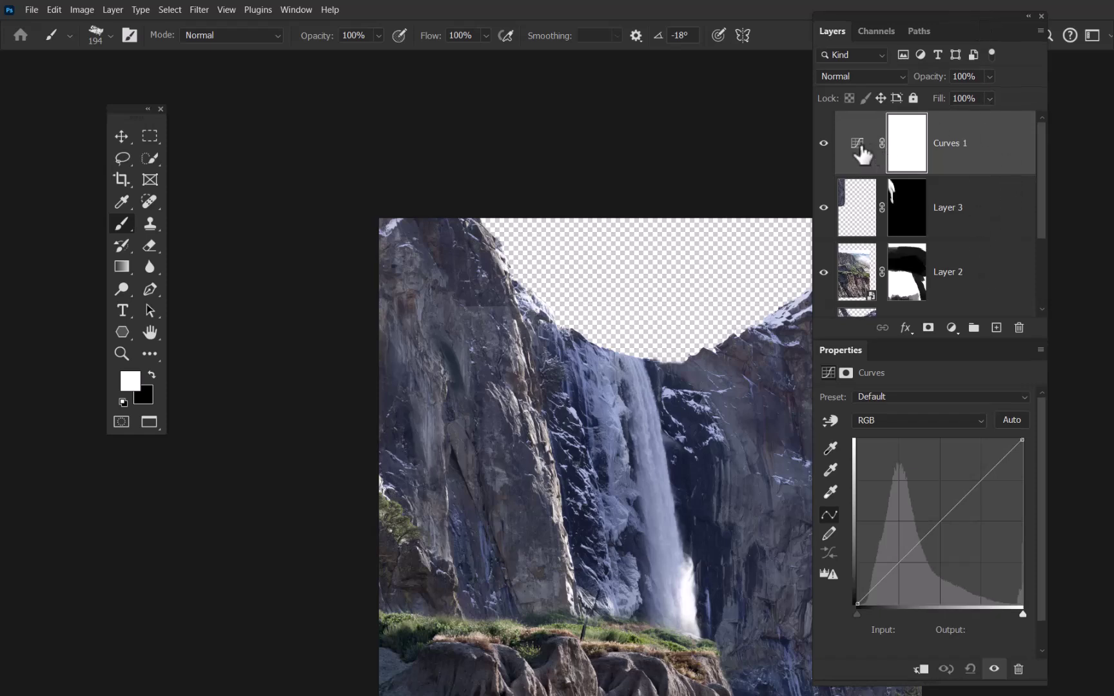
pyautogui.click(894, 150)
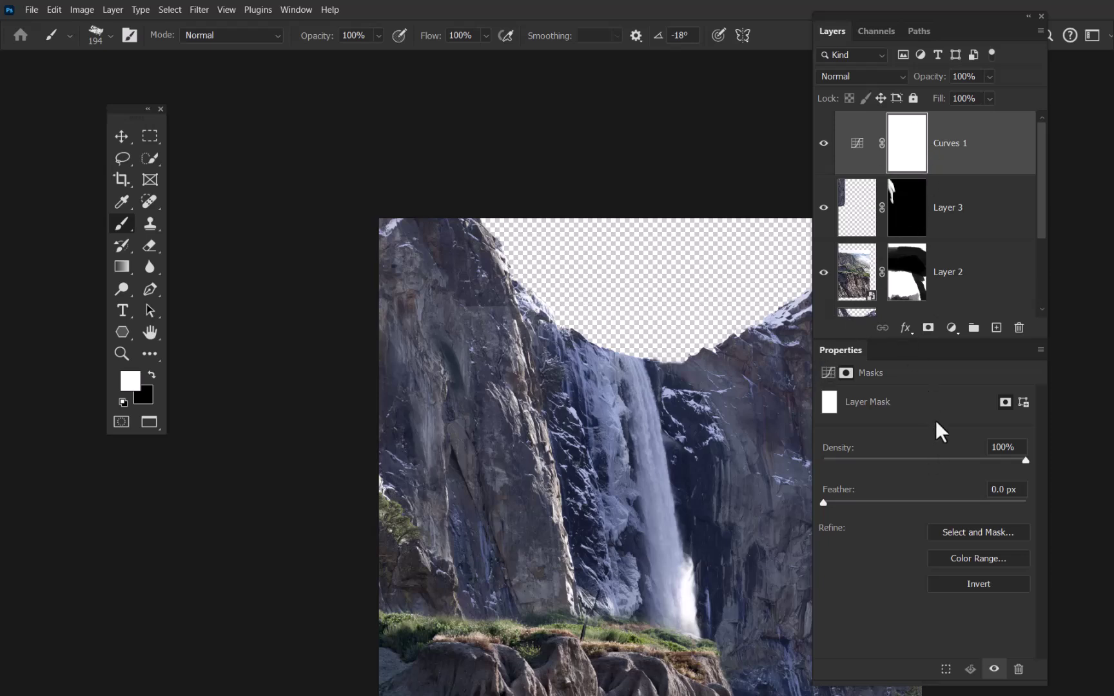
pyautogui.click(864, 167)
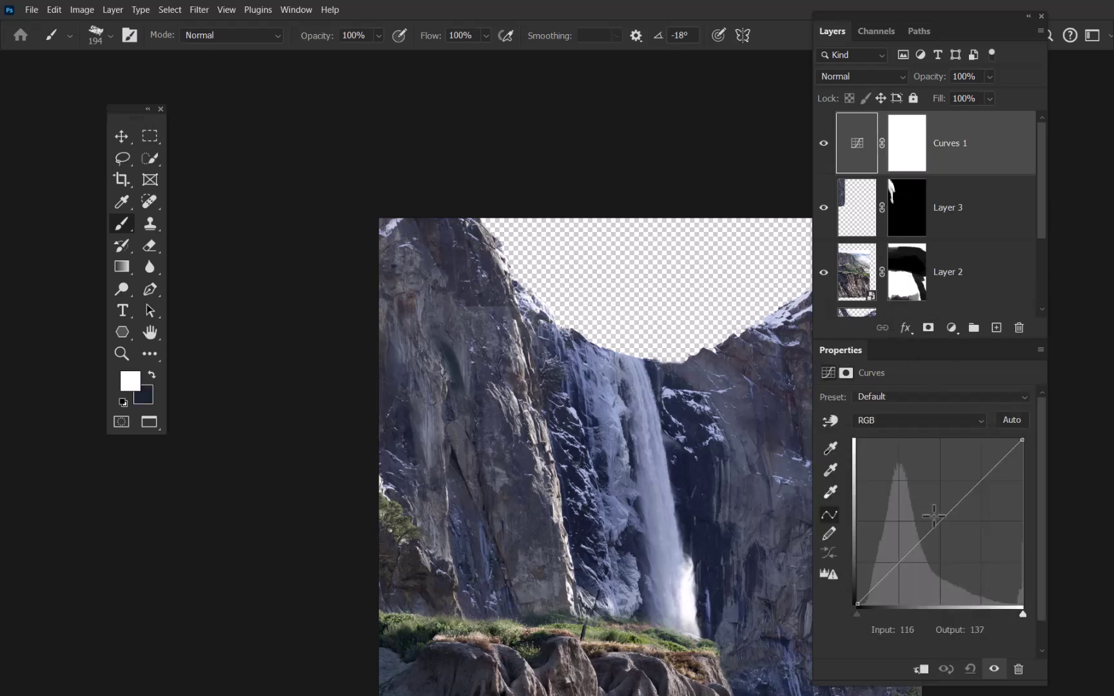
pyautogui.moveTo(936, 524); pyautogui.dragTo(979, 630)
pyautogui.click(854, 218)
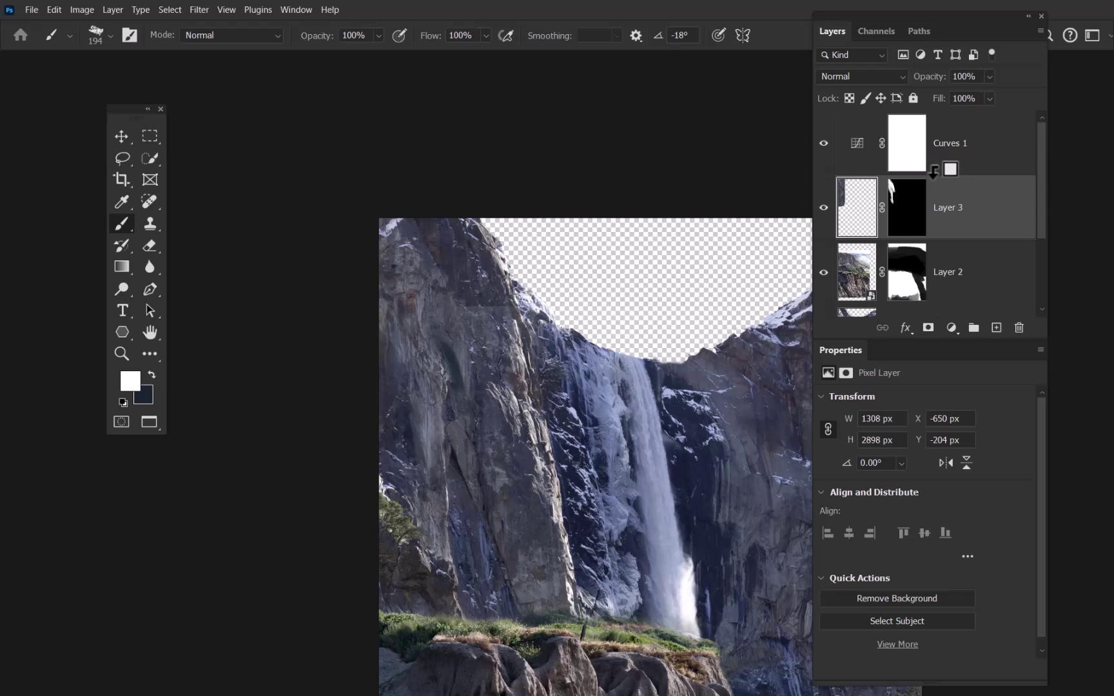
pyautogui.keyDown('alt'); pyautogui.click(935, 171); pyautogui.keyUp('alt')
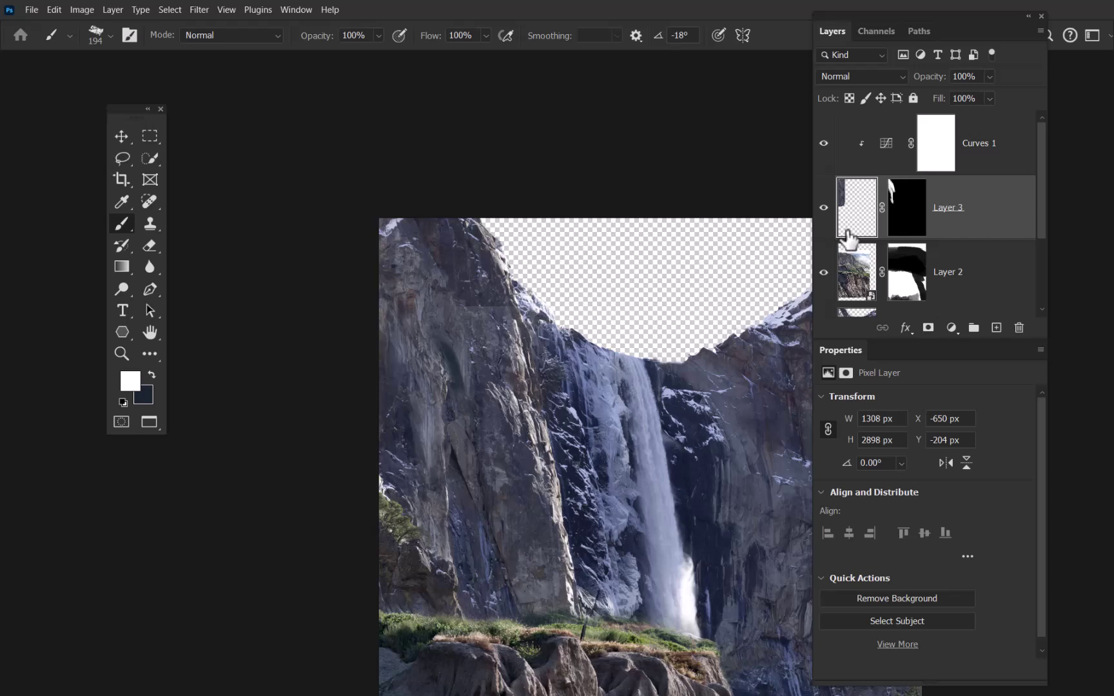
# Darken the rock patch by pulling the clipped RGB curve's midpoint down to Input 131, Output 105.
pyautogui.click(890, 139)
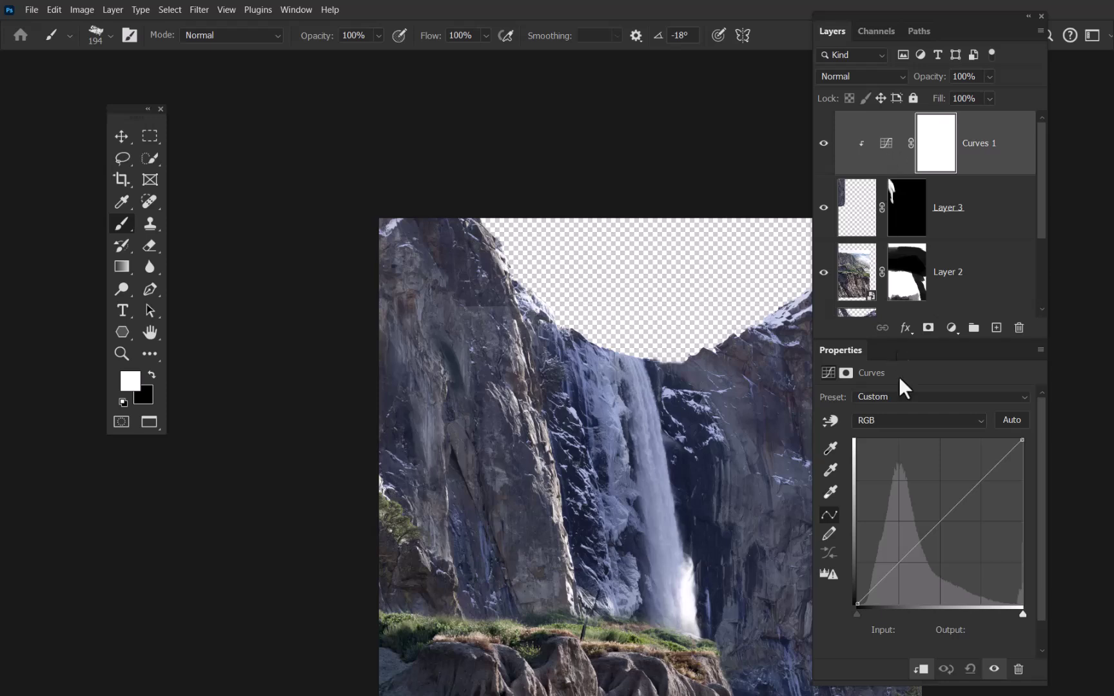
pyautogui.click(942, 524)
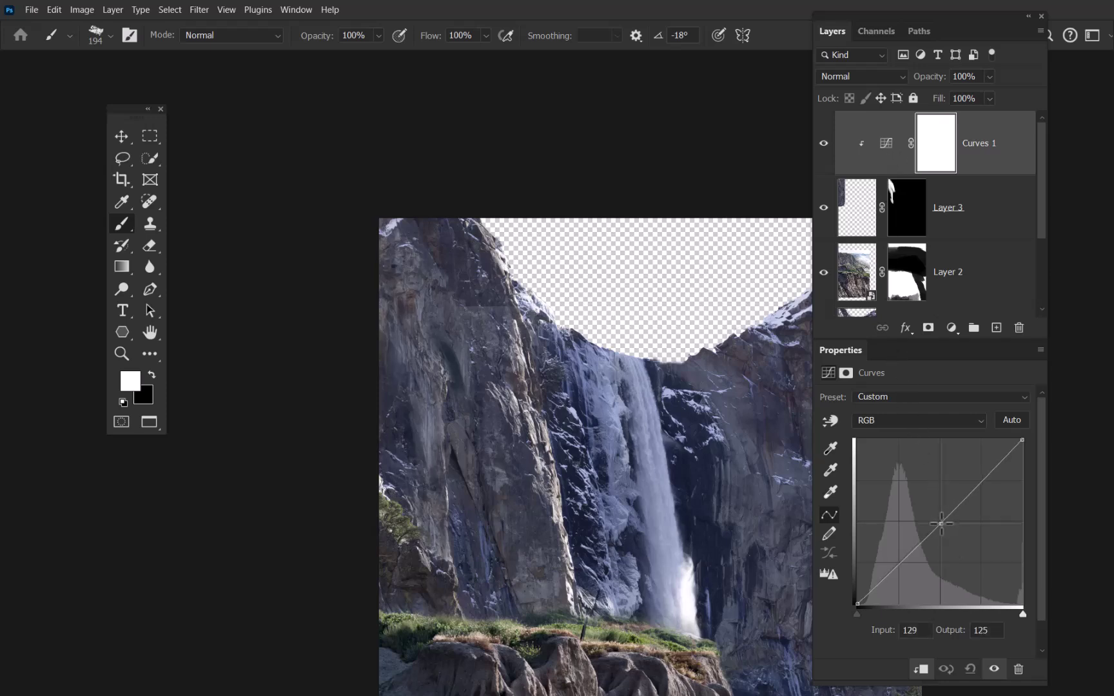
pyautogui.moveTo(941, 526); pyautogui.dragTo(943, 536)
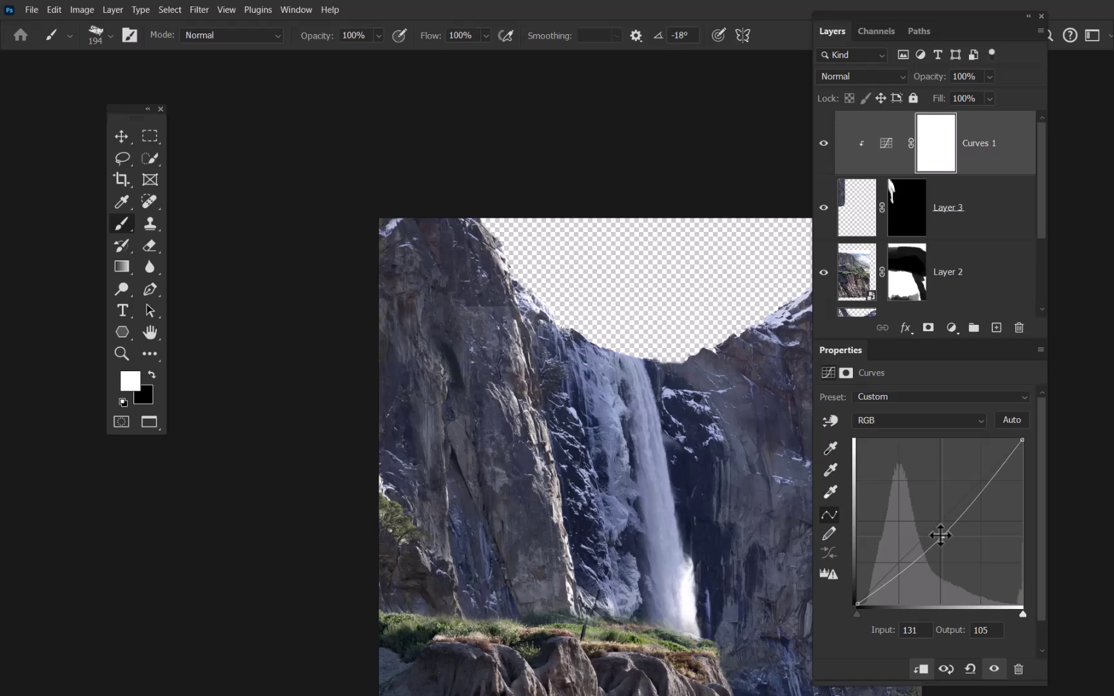
# Group Curves 1, Layer 3 and Layer 2, and rename the group "Foreground texture".
pyautogui.keyDown('alt'); pyautogui.click(667, 341); pyautogui.keyUp('alt')
pyautogui.moveTo(633, 380); pyautogui.dragTo(487, 368)
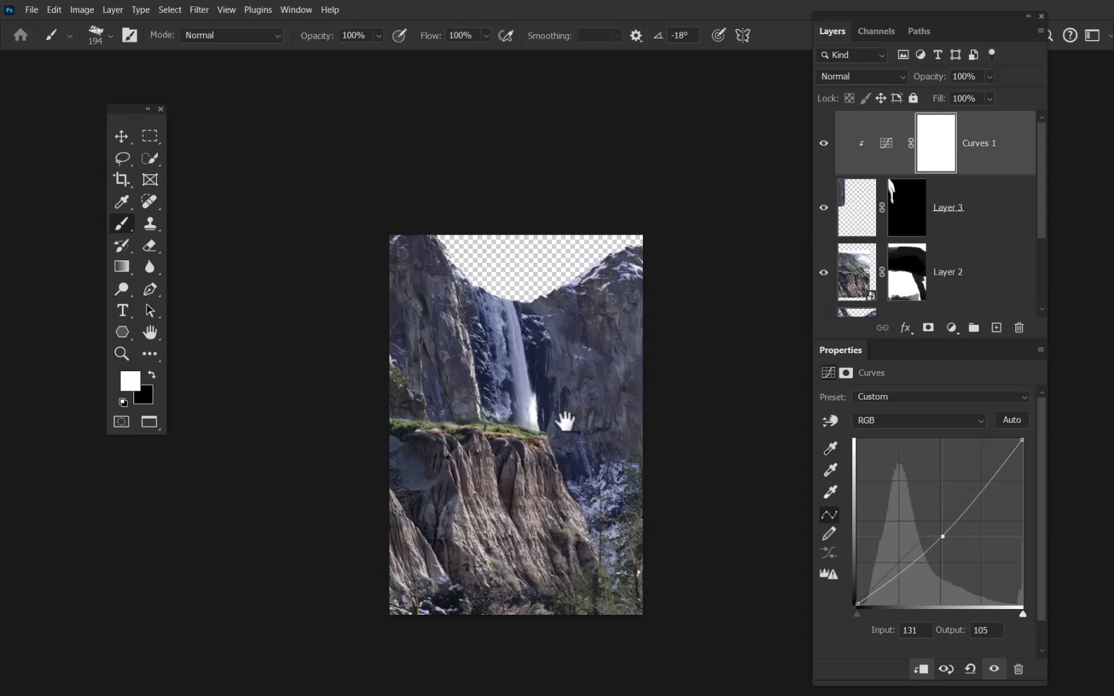
pyautogui.moveTo(548, 440)
pyautogui.mouseDown()
pyautogui.moveTo(583, 385)
pyautogui.moveTo(574, 373)
pyautogui.moveTo(648, 288)
pyautogui.moveTo(648, 301)
pyautogui.mouseUp()
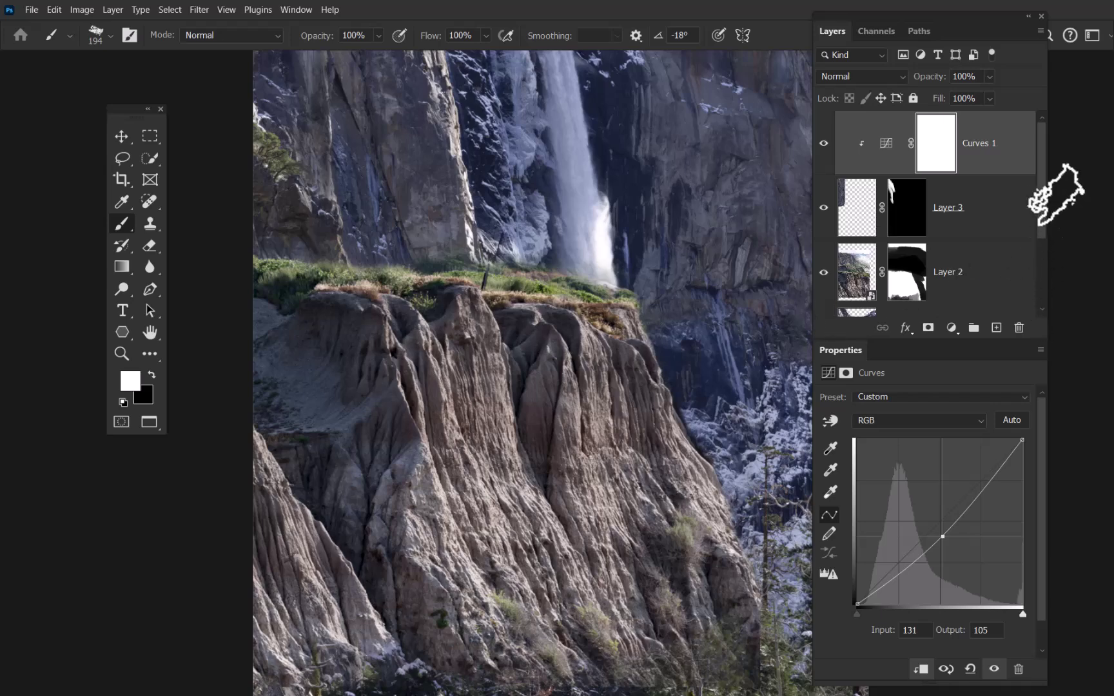
pyautogui.moveTo(1042, 212)
pyautogui.mouseDown()
pyautogui.moveTo(1032, 284)
pyautogui.moveTo(1052, 194)
pyautogui.mouseUp()
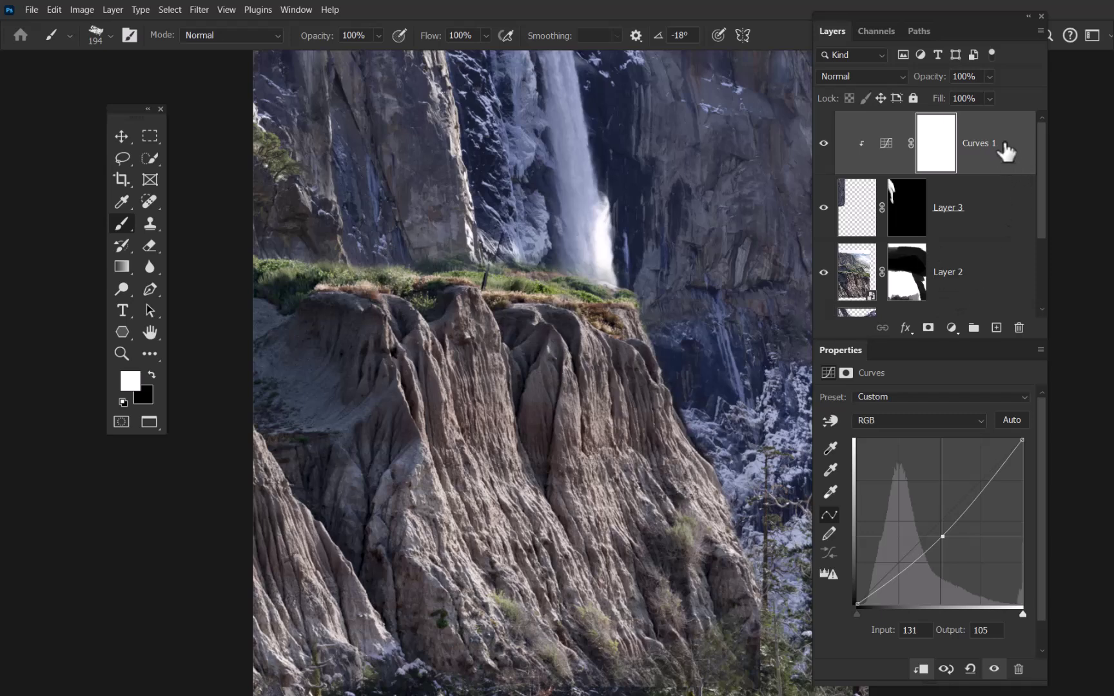
pyautogui.moveTo(1038, 169); pyautogui.dragTo(1030, 261)
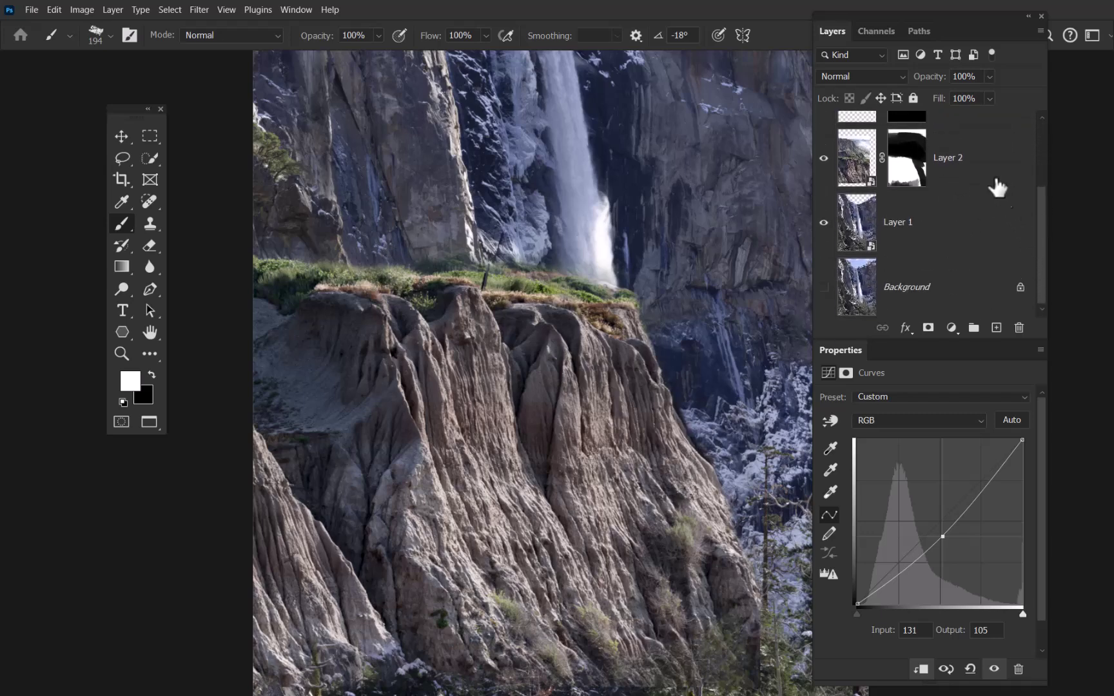
pyautogui.moveTo(967, 164); pyautogui.dragTo(967, 311)
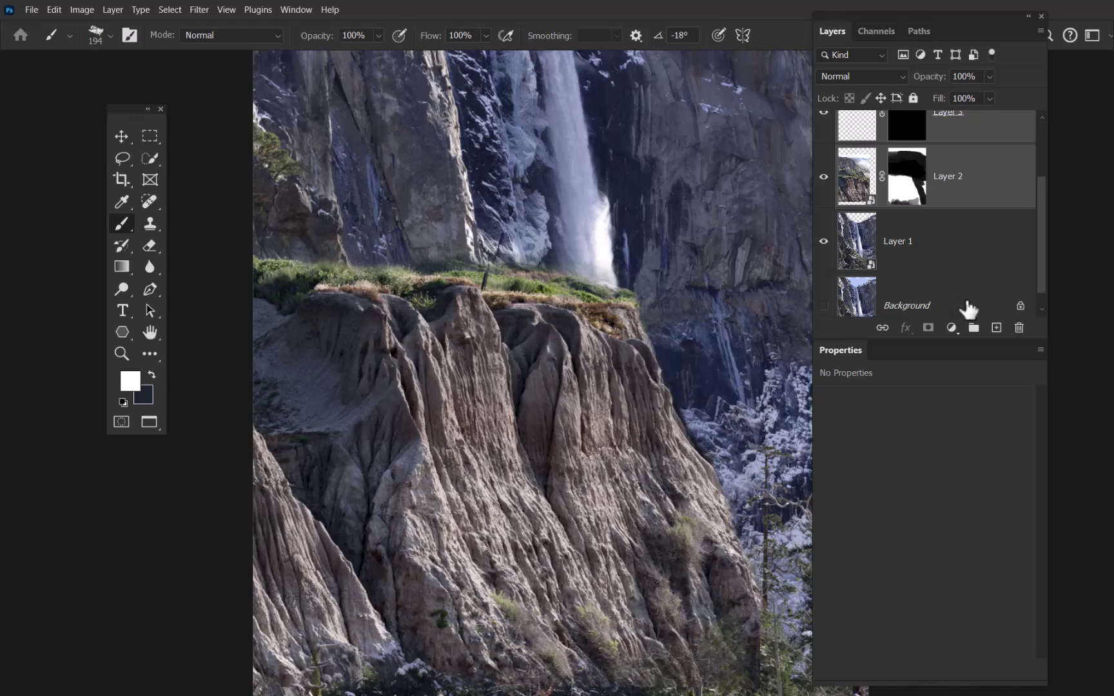
pyautogui.moveTo(1034, 241); pyautogui.dragTo(1047, 147)
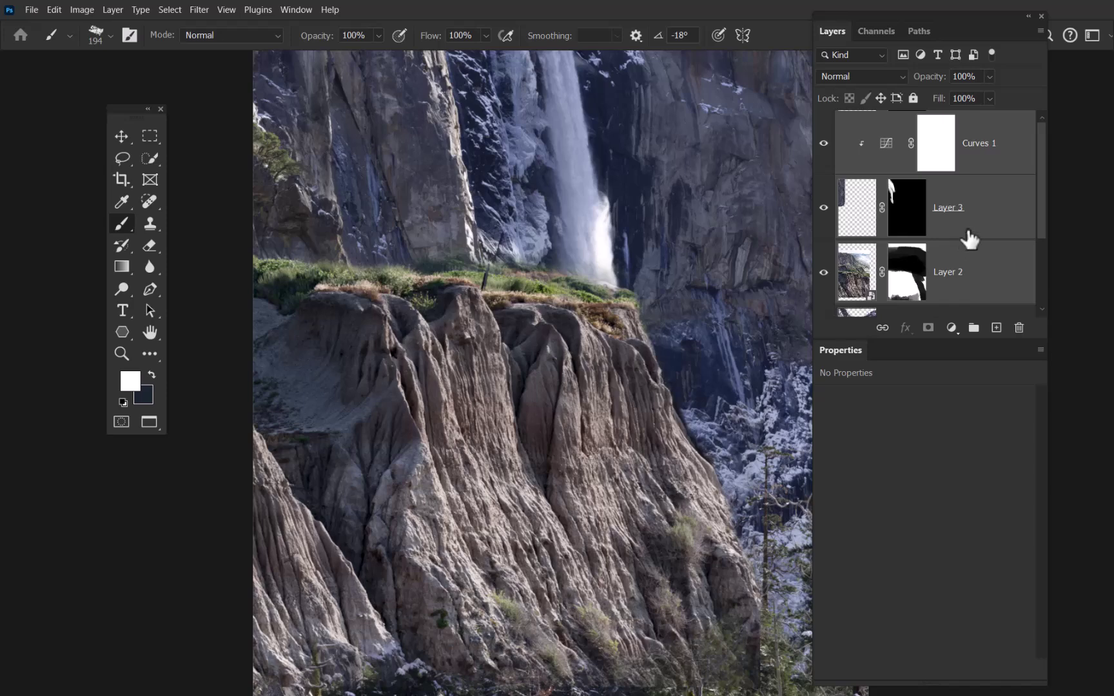
pyautogui.hotkey('ctrl', 'g')
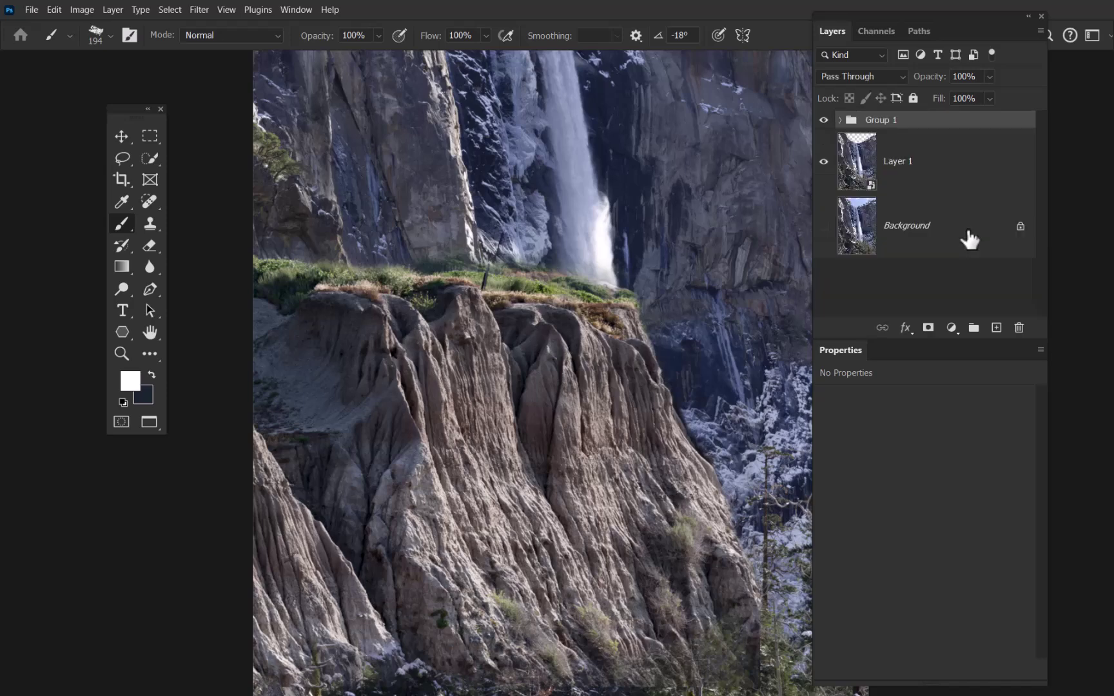
pyautogui.doubleClick(892, 121)
pyautogui.press('Return')
# Compare the whole composite with and without the Foreground texture group.
pyautogui.click(824, 121)
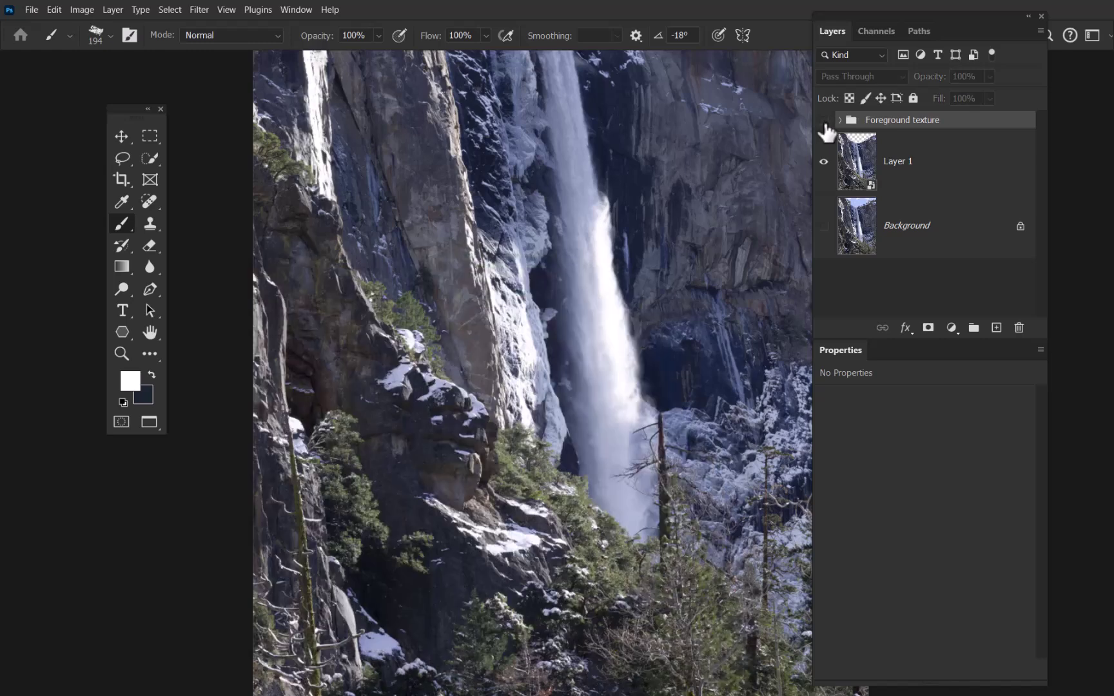
pyautogui.hotkey('ctrl', '0')
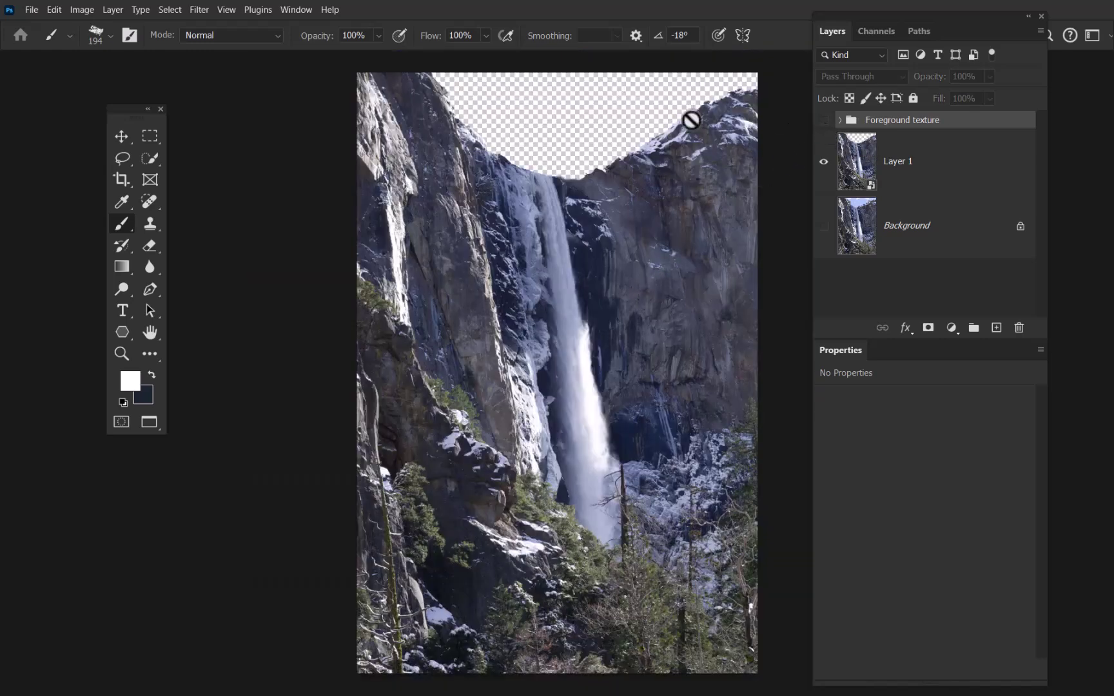
pyautogui.click(825, 122)
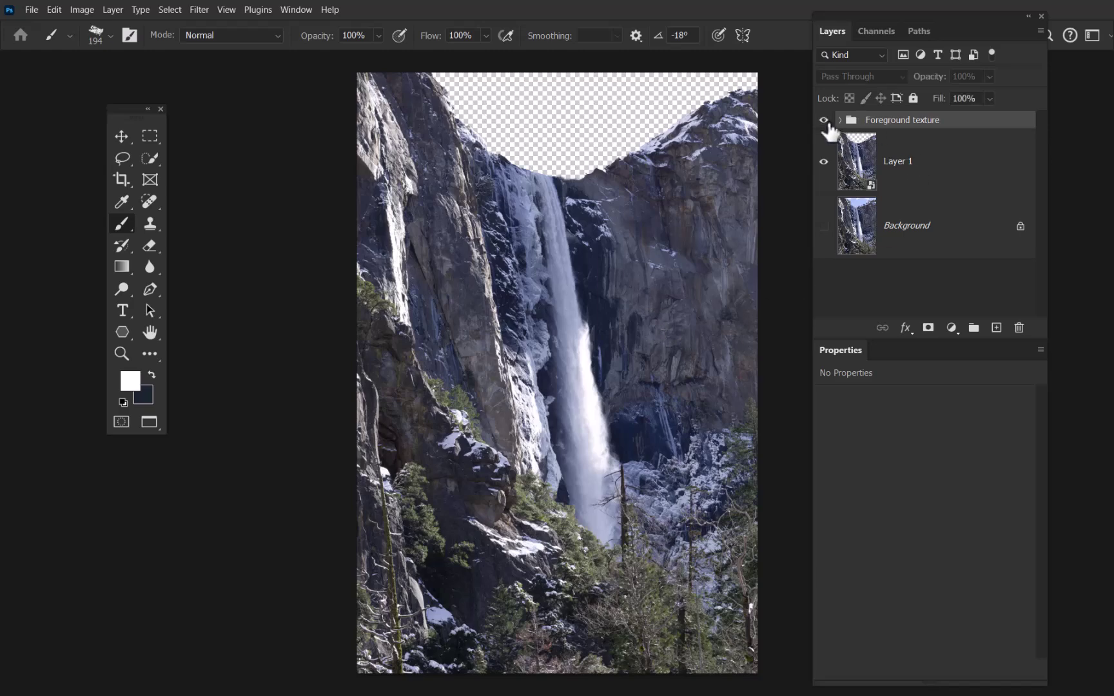
pyautogui.click(824, 121)
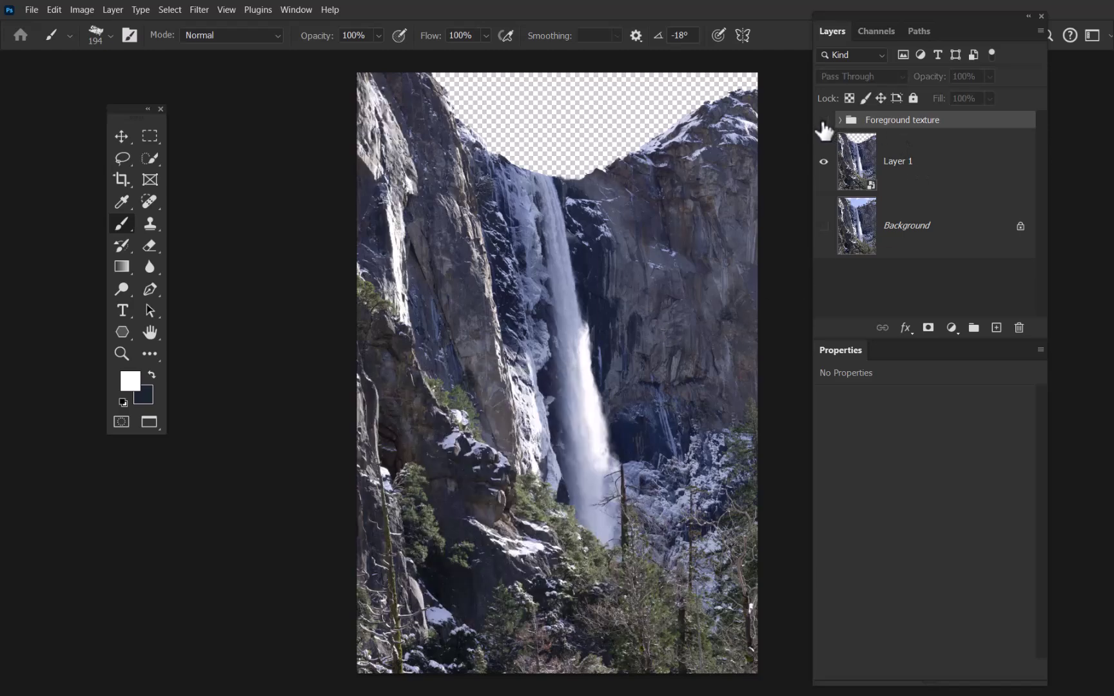
pyautogui.click(824, 121)
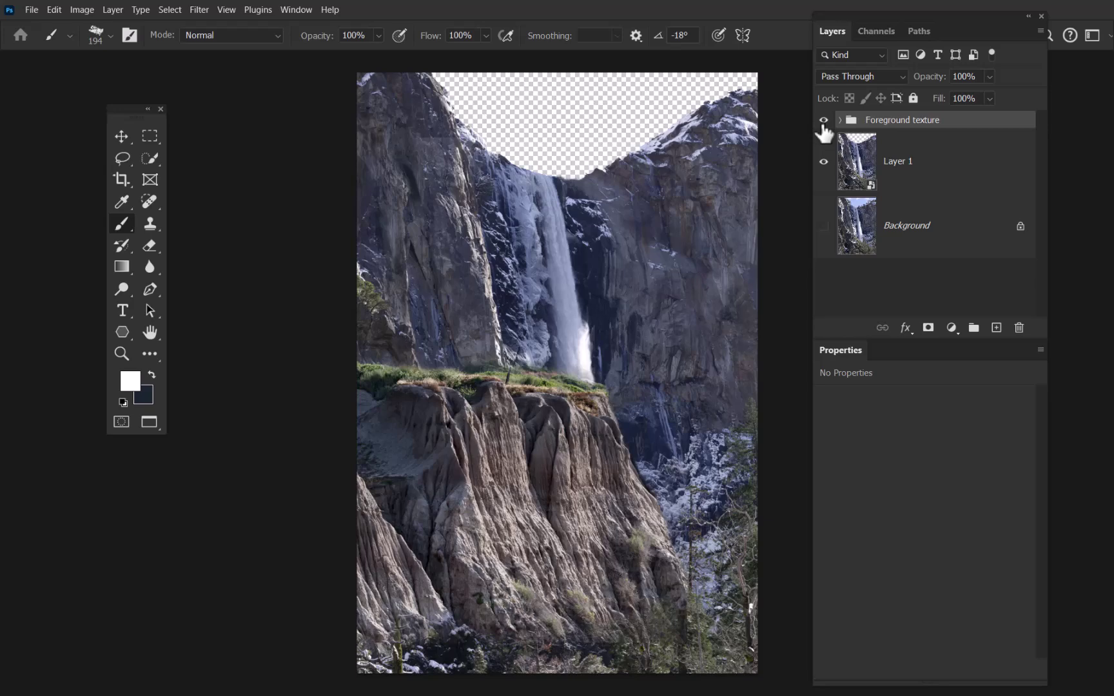
pyautogui.click(824, 121)
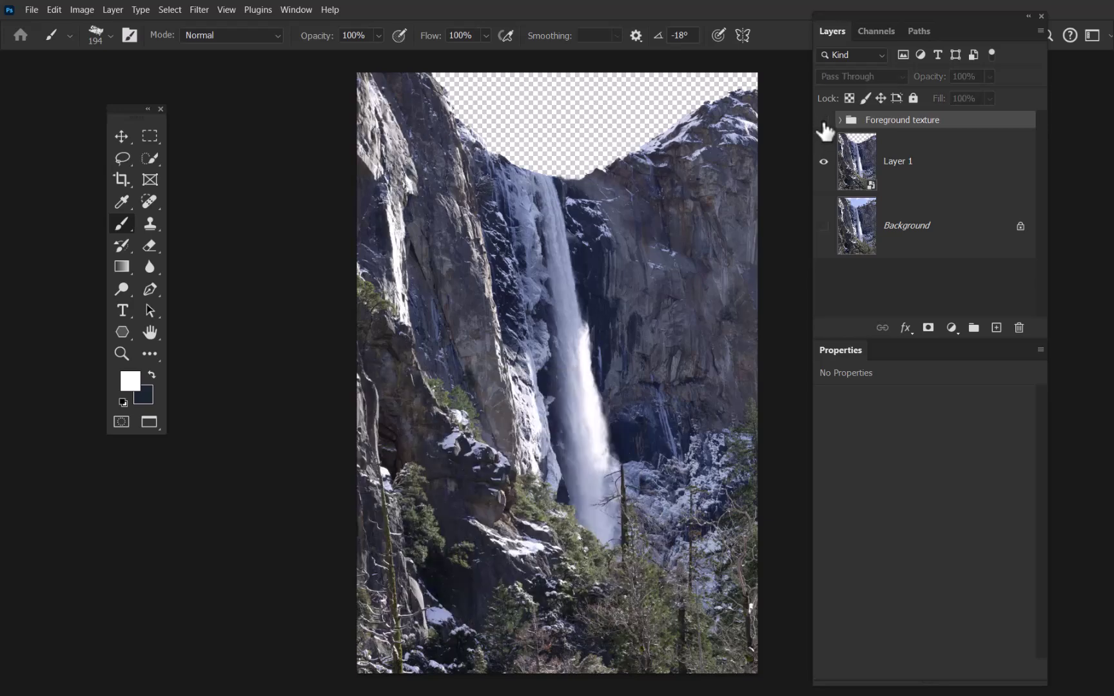
pyautogui.click(824, 121)
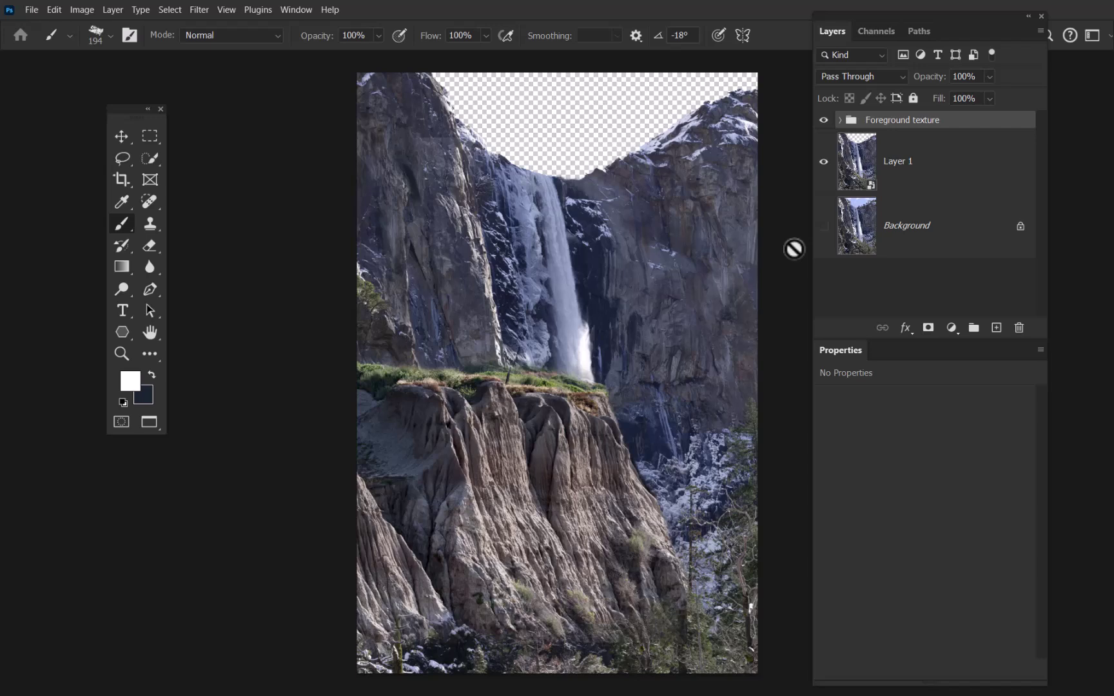
# Expand the Foreground texture group and compare the image with and without the Layer 2 cliff.
pyautogui.click(840, 119)
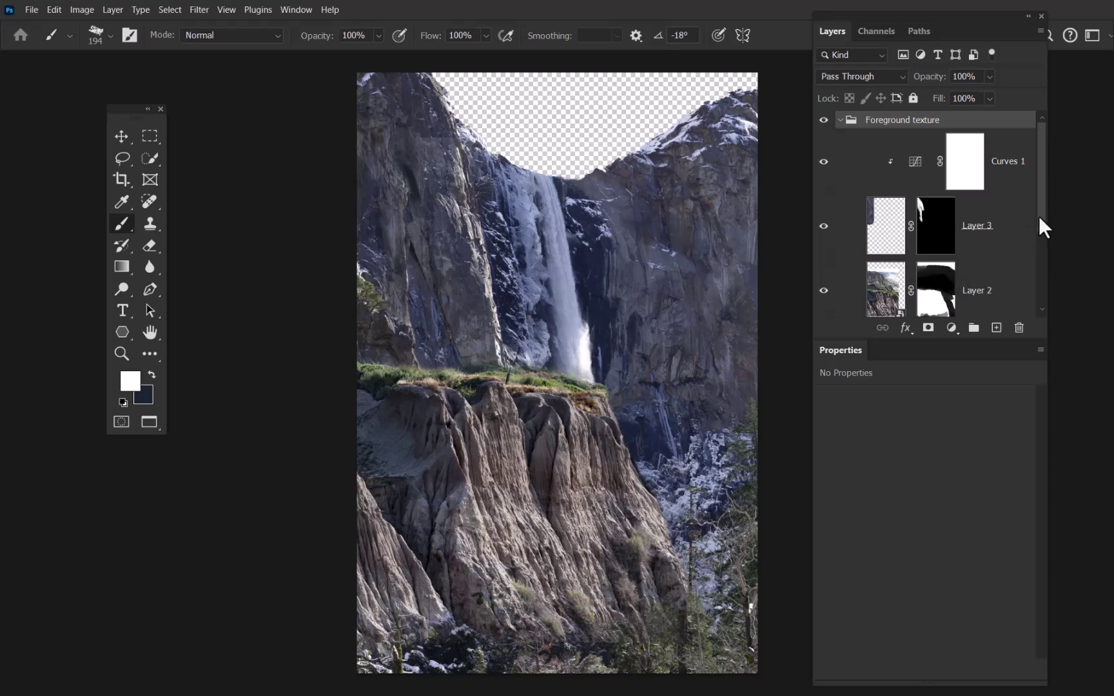
pyautogui.moveTo(1041, 216); pyautogui.dragTo(1031, 239)
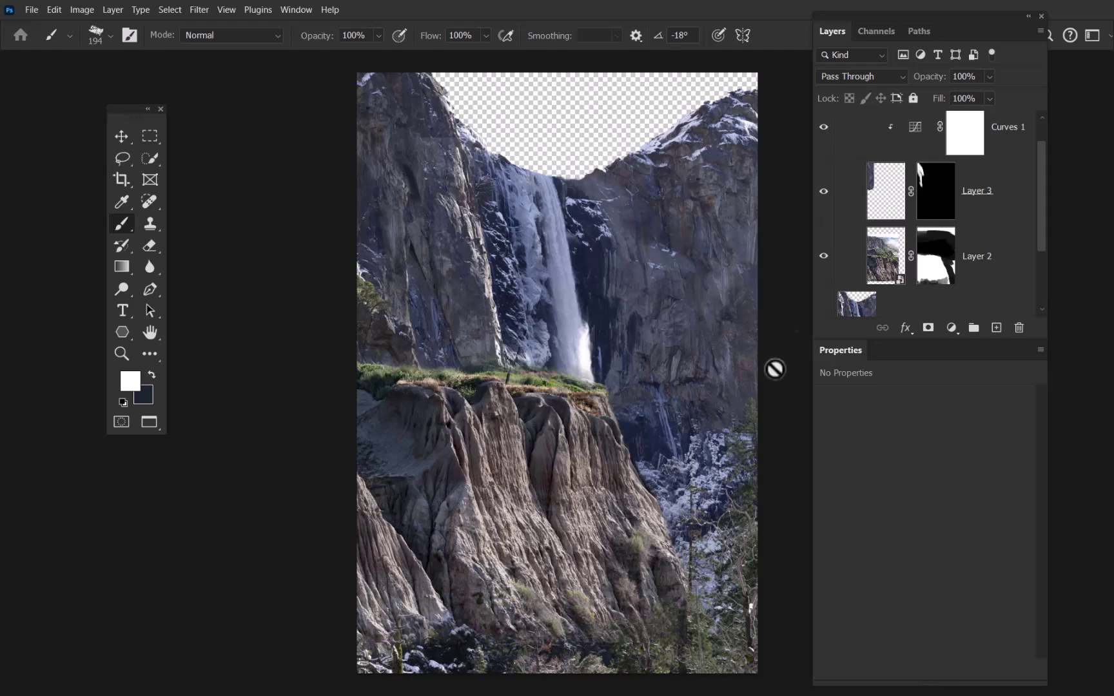
pyautogui.click(825, 257)
pyautogui.click(824, 257)
pyautogui.click(824, 257)
pyautogui.click(825, 257)
pyautogui.click(825, 257)
pyautogui.click(825, 256)
# Add a new blank layer directly above Layer 2 and clip it to that layer.
pyautogui.click(891, 269)
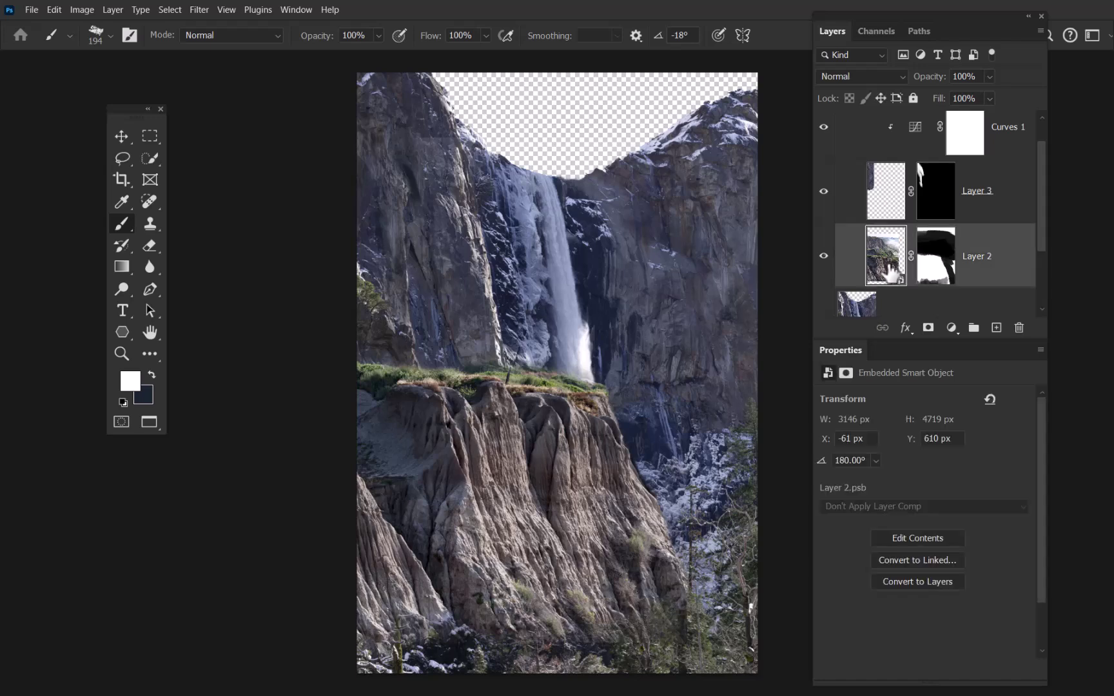
pyautogui.click(996, 329)
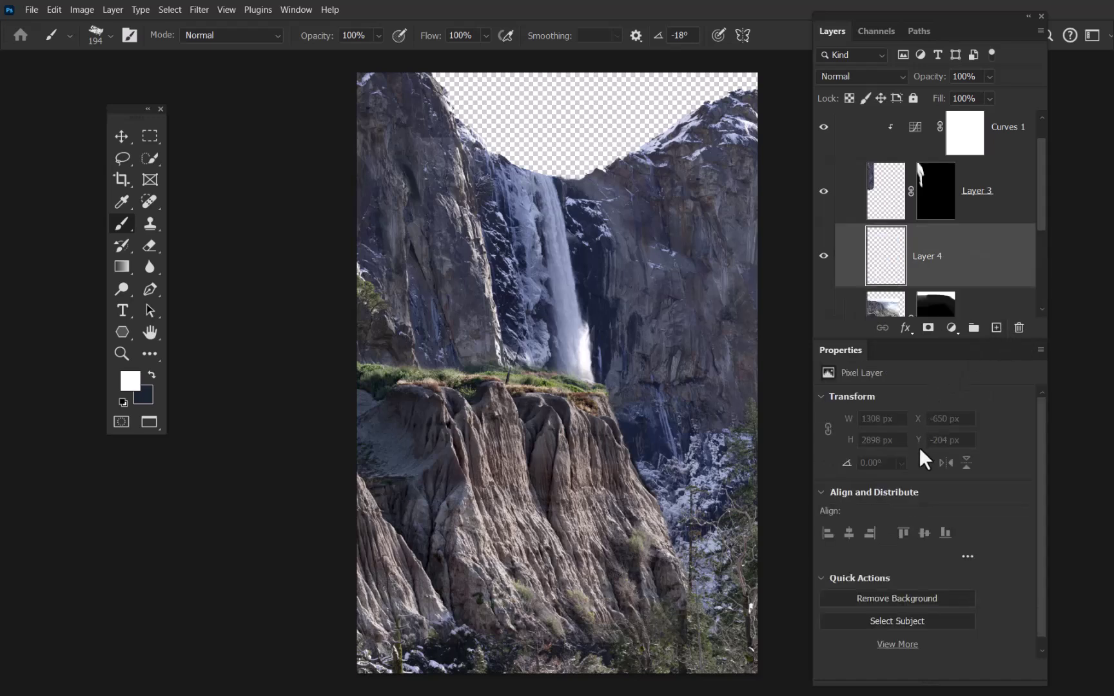
pyautogui.scroll(-1, 1041, 206)
pyautogui.moveTo(1041, 206); pyautogui.dragTo(1037, 229)
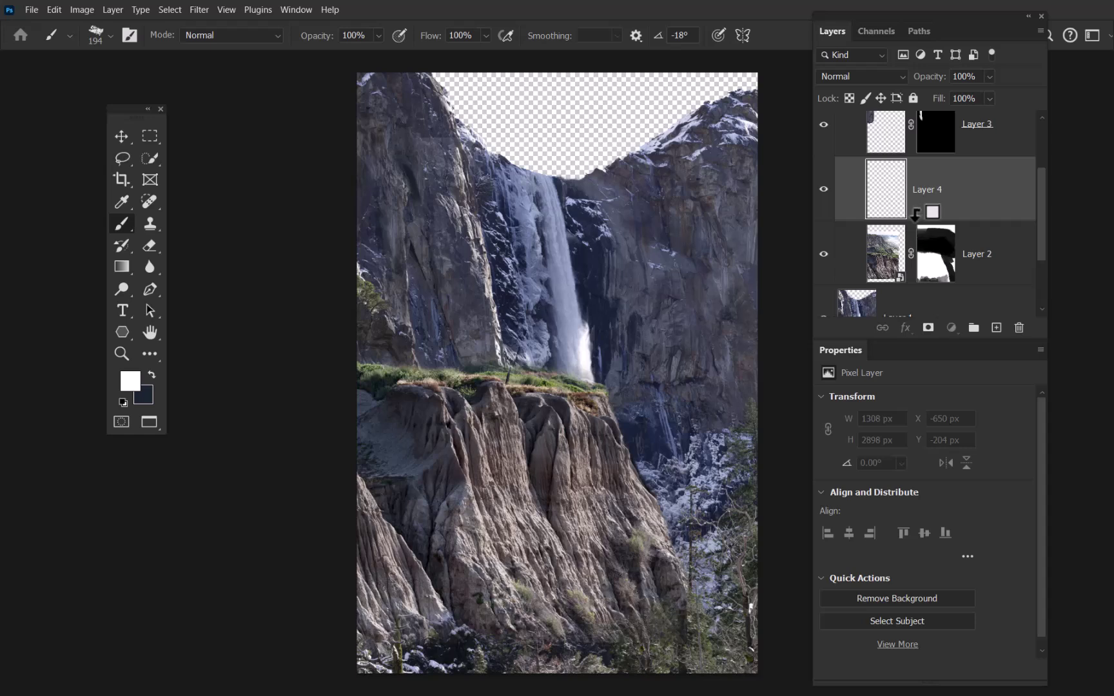
pyautogui.keyDown('alt'); pyautogui.click(915, 216); pyautogui.keyUp('alt')
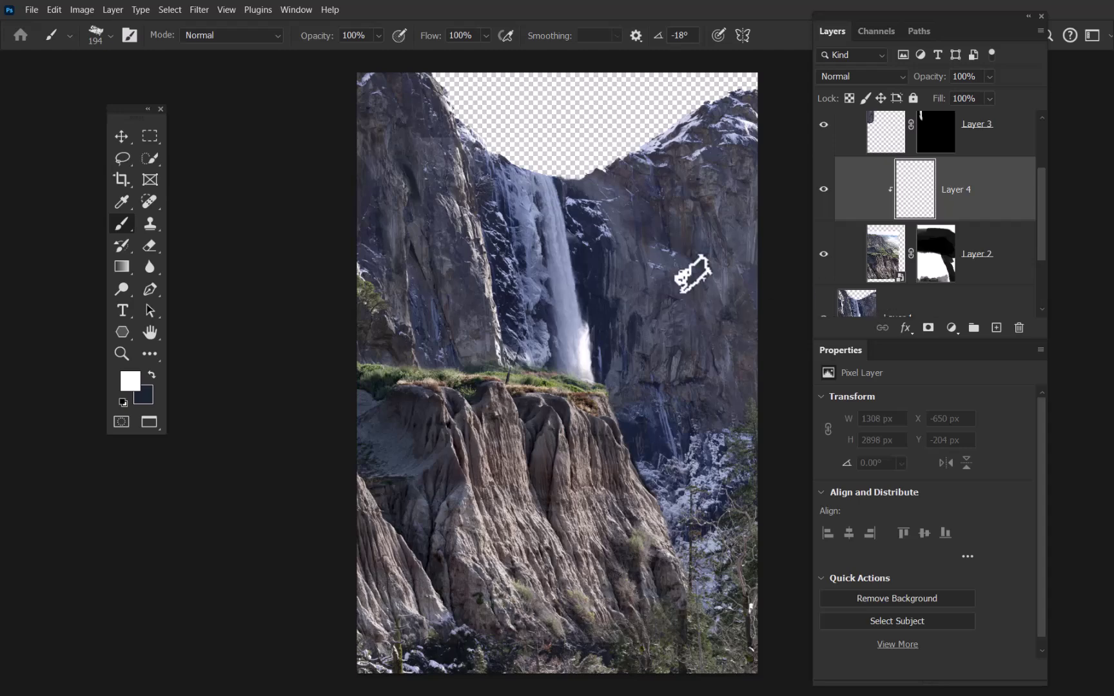
# Test the clipping by painting bright red strokes over the foreground cliff on Layer 4 with a 402 px brush, and undo them.
pyautogui.click(130, 381)
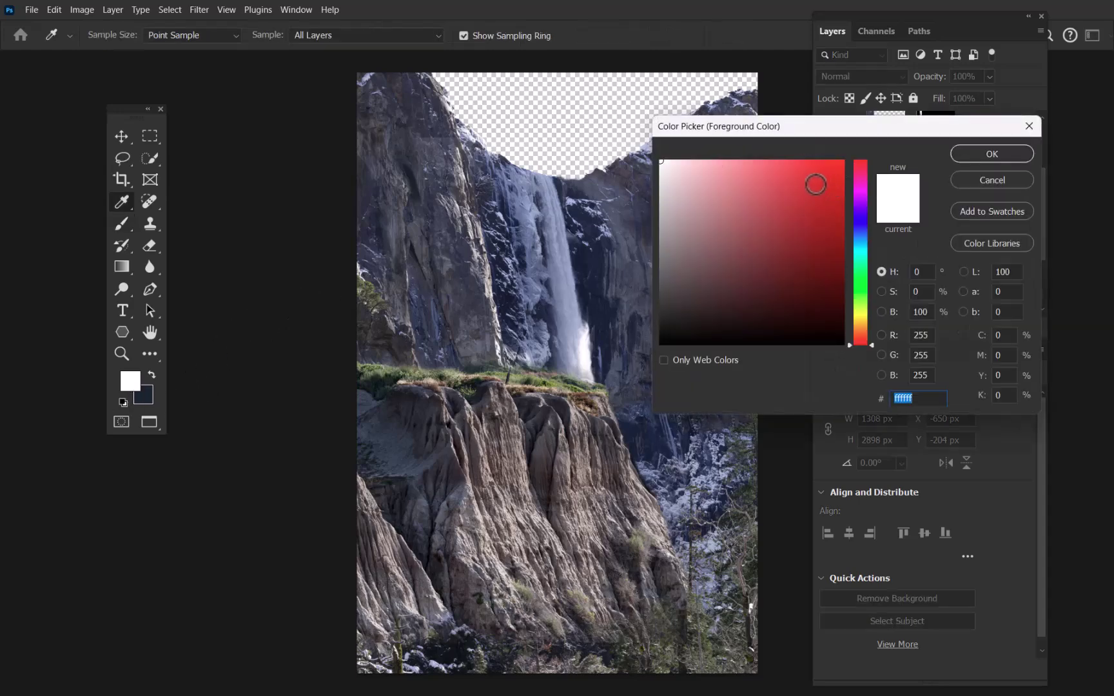
pyautogui.click(812, 187)
pyautogui.click(957, 155)
pyautogui.press('b')
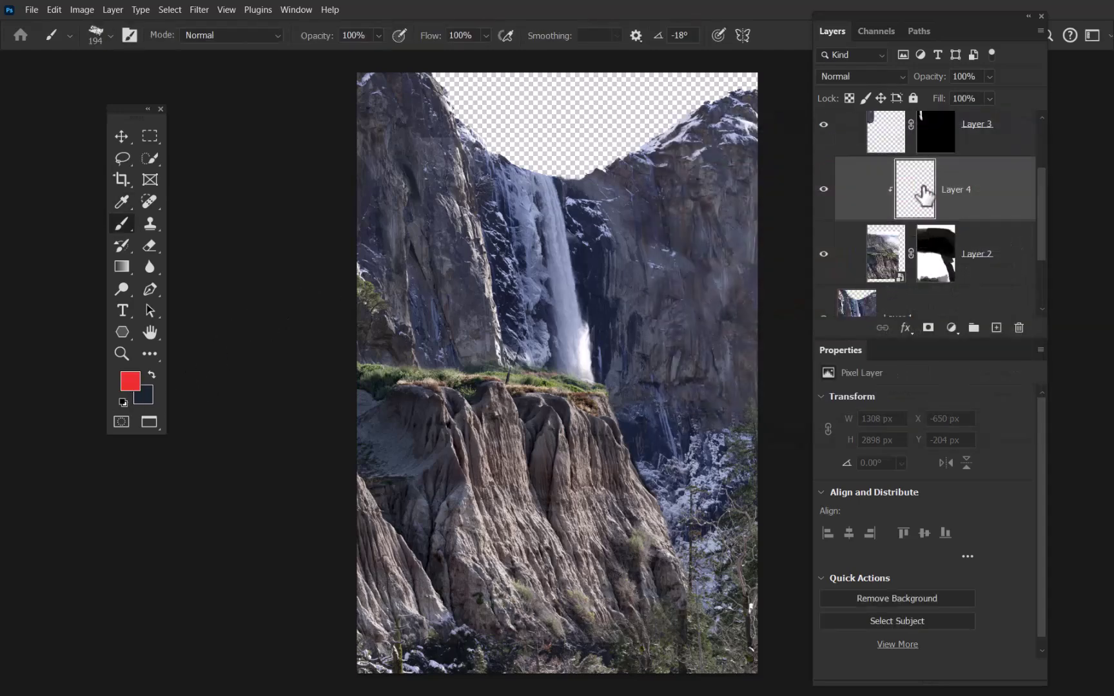
pyautogui.keyDown('alt'); pyautogui.rightClick(560, 322); pyautogui.keyUp('alt')
pyautogui.press(']')
pyautogui.press(']')
pyautogui.press(']')
pyautogui.press(']')
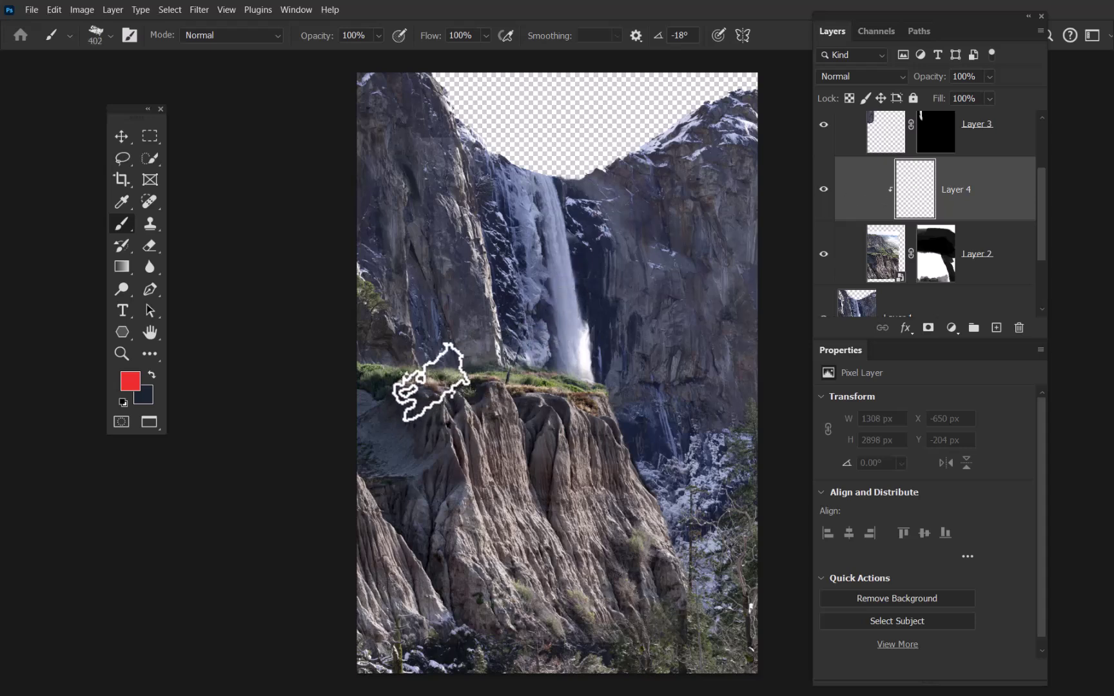
pyautogui.moveTo(364, 509)
pyautogui.mouseDown()
pyautogui.moveTo(477, 361)
pyautogui.moveTo(415, 532)
pyautogui.moveTo(371, 607)
pyautogui.moveTo(410, 621)
pyautogui.moveTo(570, 583)
pyautogui.moveTo(634, 584)
pyautogui.moveTo(696, 641)
pyautogui.moveTo(542, 647)
pyautogui.mouseUp()
pyautogui.moveTo(319, 534); pyautogui.dragTo(394, 387)
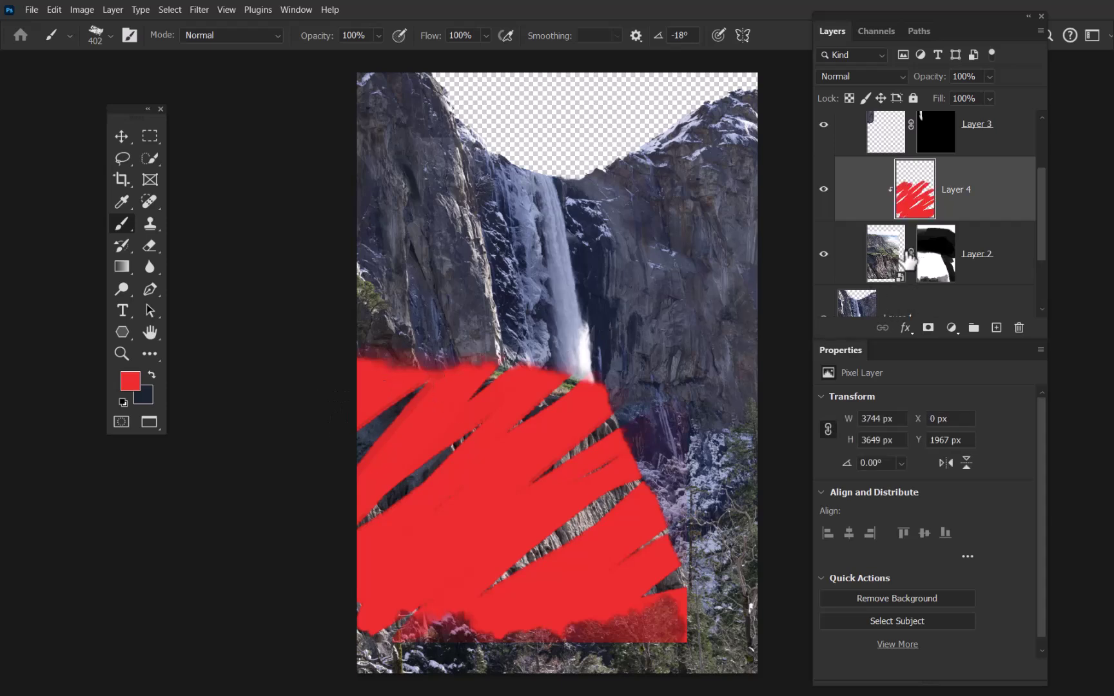
pyautogui.moveTo(906, 262)
pyautogui.mouseDown()
pyautogui.moveTo(634, 423)
pyautogui.moveTo(645, 389)
pyautogui.mouseUp()
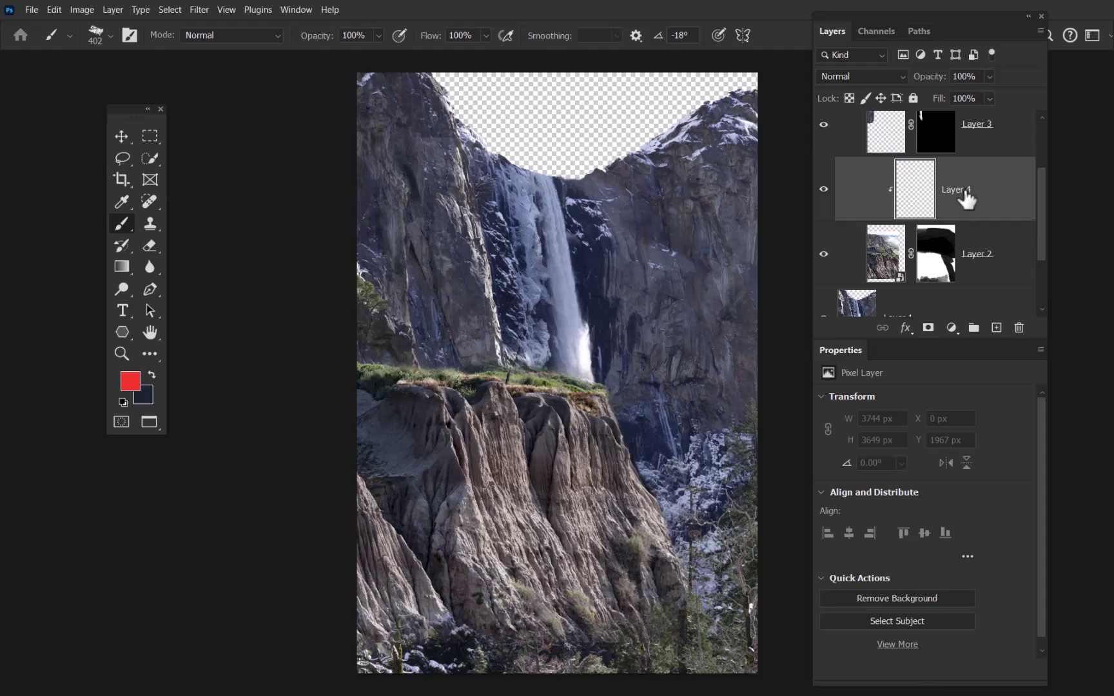
# Set Layer 4's blending mode to Multiply and sample a dark shadow tone from the image as the foreground color.
pyautogui.click(900, 79)
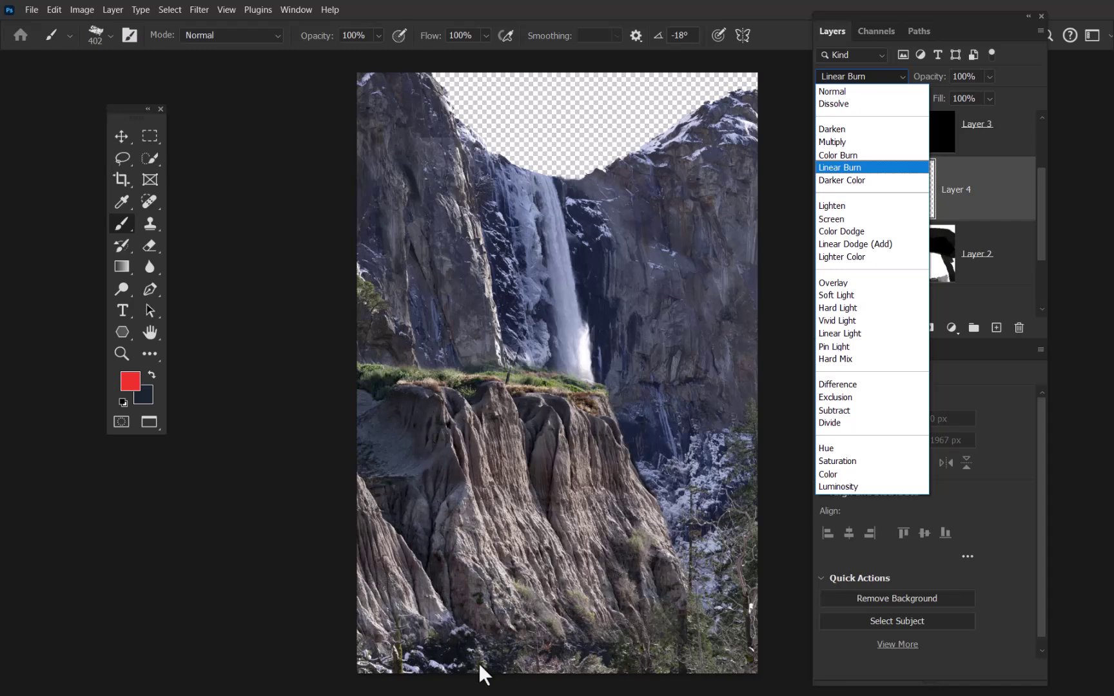
pyautogui.click(845, 143)
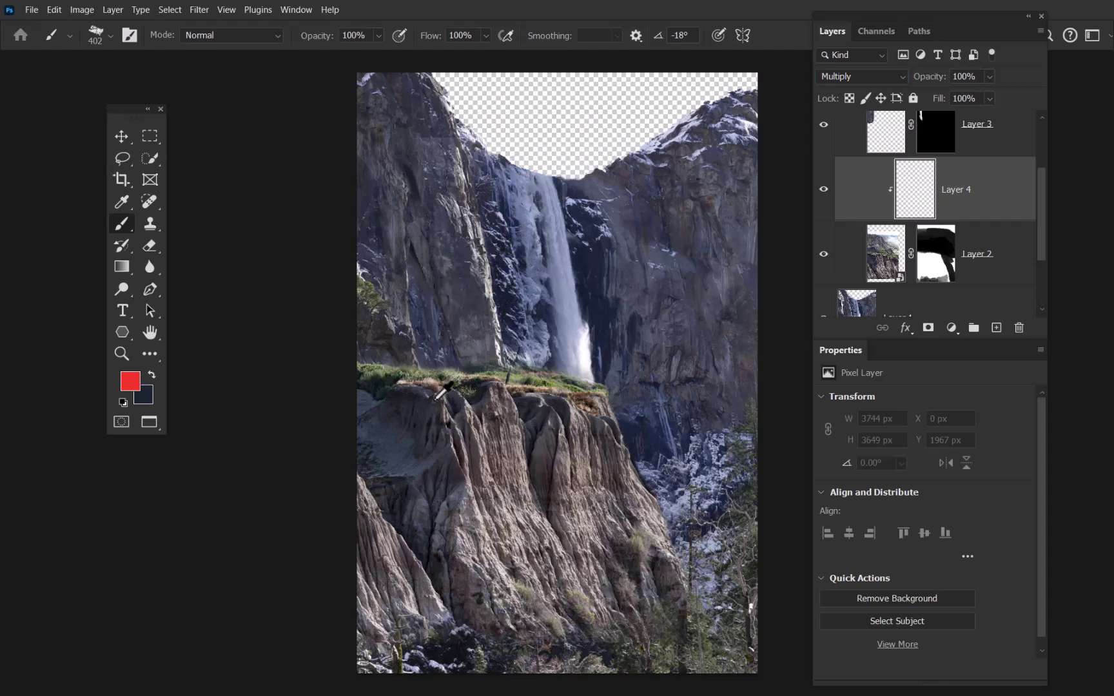
pyautogui.moveTo(446, 295)
pyautogui.mouseDown()
pyautogui.moveTo(464, 308)
pyautogui.moveTo(452, 398)
pyautogui.moveTo(481, 387)
pyautogui.moveTo(477, 403)
pyautogui.mouseUp()
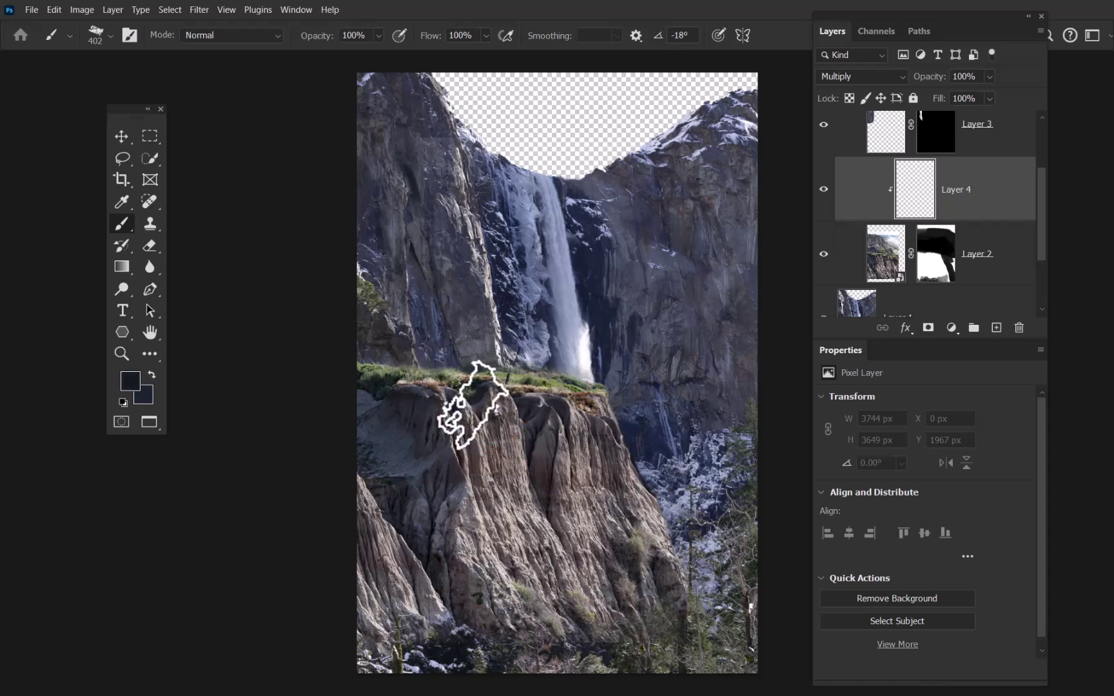
# Paint shadows on Layer 4 down the crevice in the middle of the foreground cliff, reducing the brush from 446 to 116 px.
pyautogui.moveTo(558, 458)
pyautogui.mouseDown()
pyautogui.moveTo(569, 443)
pyautogui.moveTo(545, 443)
pyautogui.moveTo(547, 484)
pyautogui.mouseUp()
pyautogui.moveTo(535, 422); pyautogui.dragTo(547, 481)
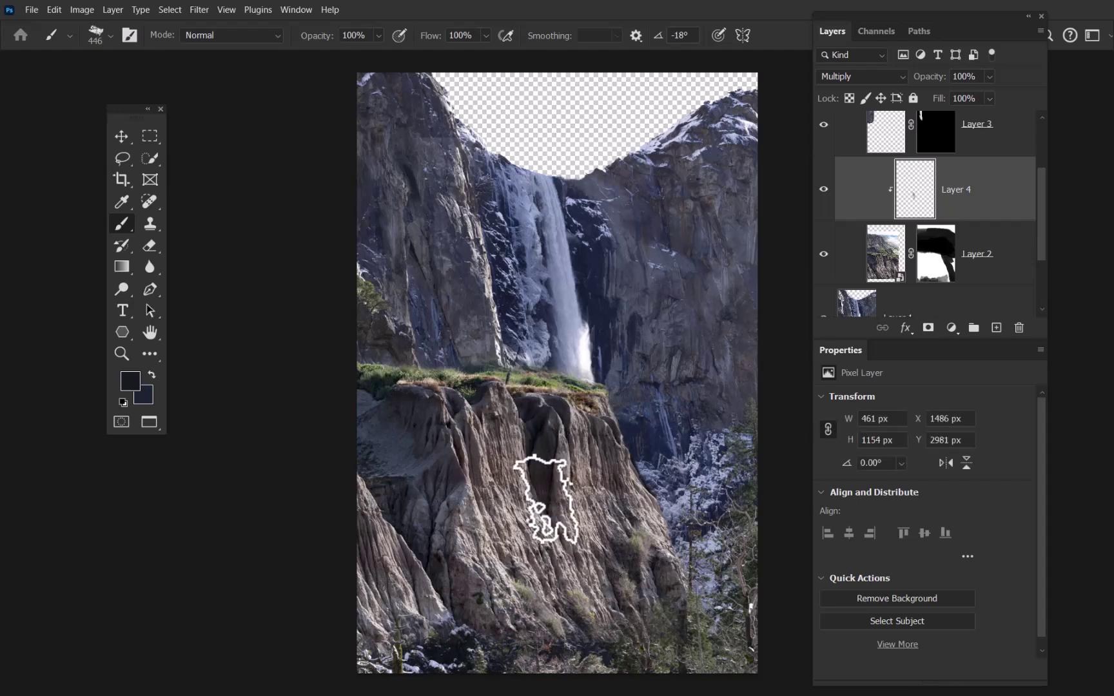
pyautogui.moveTo(555, 523)
pyautogui.mouseDown()
pyautogui.moveTo(533, 524)
pyautogui.moveTo(557, 527)
pyautogui.moveTo(589, 604)
pyautogui.mouseUp()
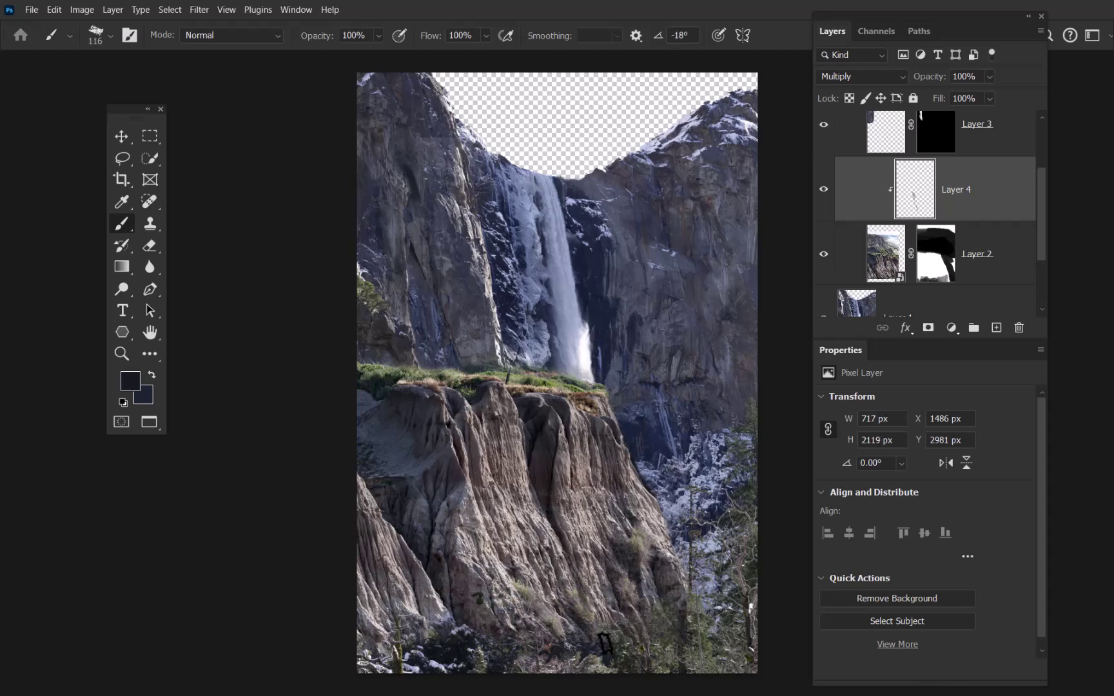
pyautogui.moveTo(572, 454); pyautogui.dragTo(583, 494)
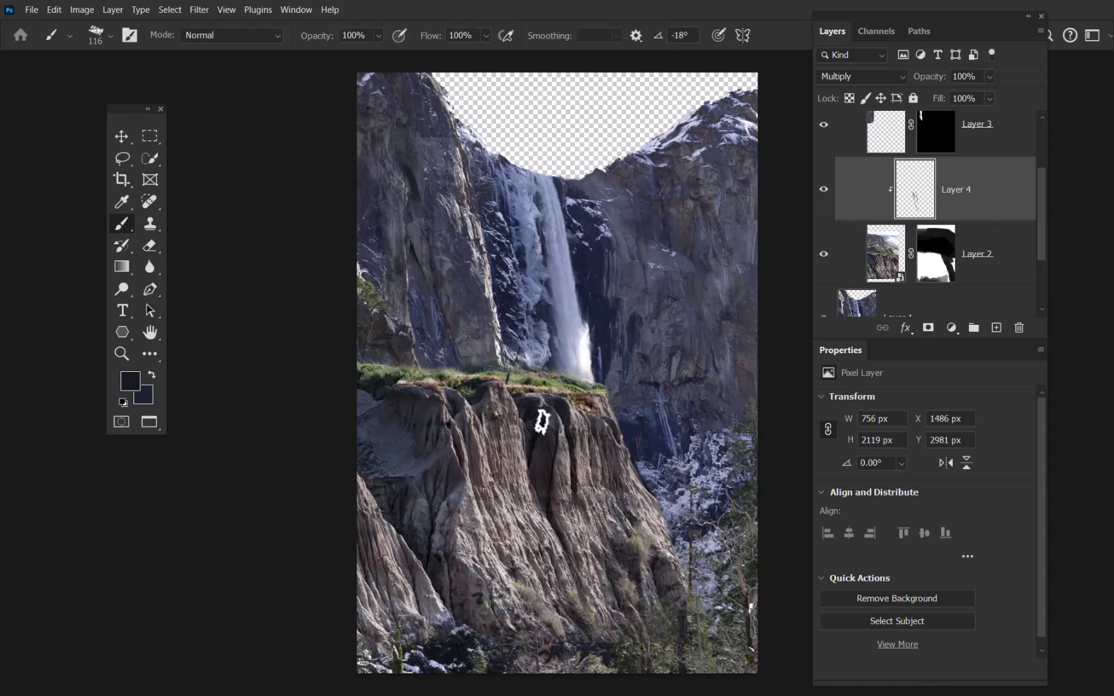
# Shade the smooth left face of the foreground cliff and the grooves beside it, using a brush up to 723 px on Layer 4.
pyautogui.moveTo(452, 420)
pyautogui.mouseDown()
pyautogui.moveTo(484, 428)
pyautogui.moveTo(419, 452)
pyautogui.moveTo(369, 428)
pyautogui.mouseUp()
pyautogui.moveTo(367, 431)
pyautogui.mouseDown()
pyautogui.moveTo(406, 515)
pyautogui.moveTo(428, 497)
pyautogui.moveTo(435, 524)
pyautogui.moveTo(418, 545)
pyautogui.moveTo(392, 453)
pyautogui.moveTo(403, 488)
pyautogui.moveTo(353, 423)
pyautogui.mouseUp()
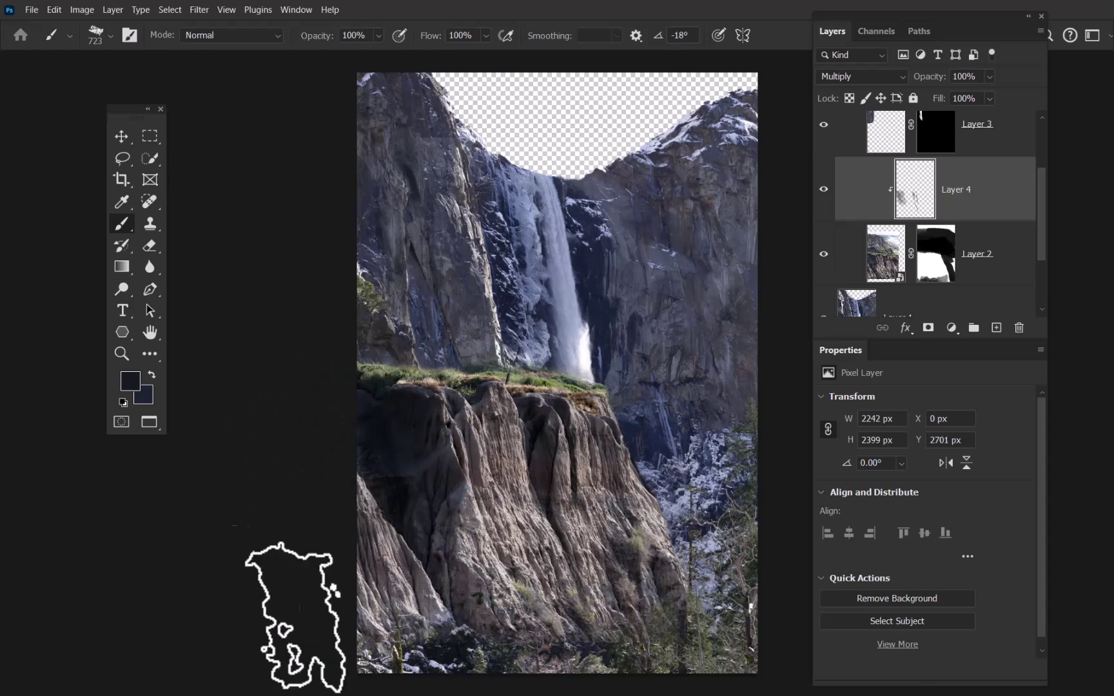
pyautogui.moveTo(418, 508)
pyautogui.mouseDown()
pyautogui.moveTo(398, 533)
pyautogui.moveTo(426, 548)
pyautogui.moveTo(435, 513)
pyautogui.moveTo(463, 626)
pyautogui.moveTo(478, 626)
pyautogui.moveTo(490, 651)
pyautogui.mouseUp()
pyautogui.moveTo(485, 411)
pyautogui.mouseDown()
pyautogui.moveTo(440, 421)
pyautogui.moveTo(445, 413)
pyautogui.moveTo(473, 448)
pyautogui.moveTo(490, 502)
pyautogui.moveTo(479, 503)
pyautogui.moveTo(472, 467)
pyautogui.mouseUp()
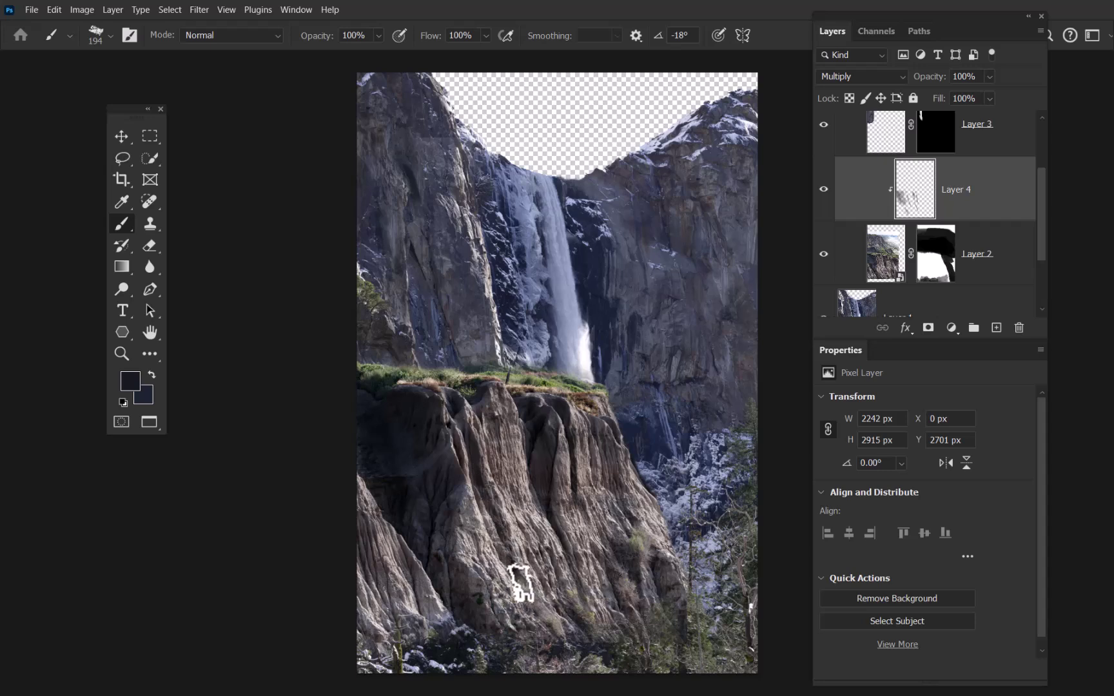
# Paint thin shadows along the lower central grooves of the foreground cliff, reducing the brush to 134 and 73 px.
pyautogui.moveTo(508, 542); pyautogui.dragTo(499, 544)
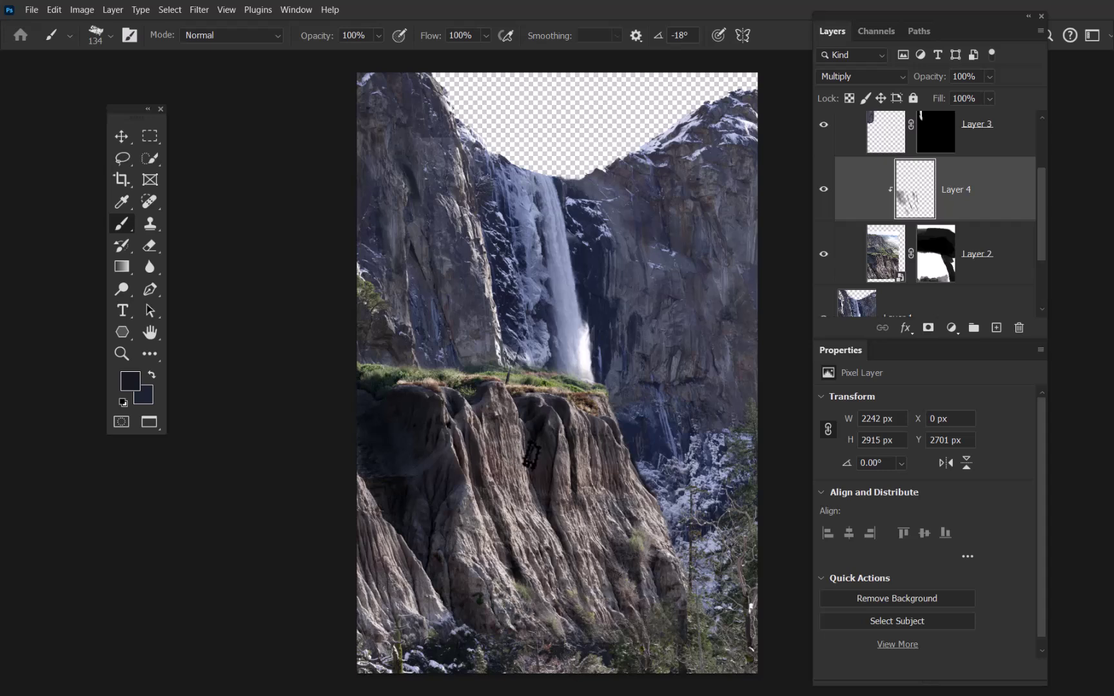
pyautogui.moveTo(562, 531); pyautogui.dragTo(562, 539)
pyautogui.moveTo(582, 597); pyautogui.dragTo(583, 599)
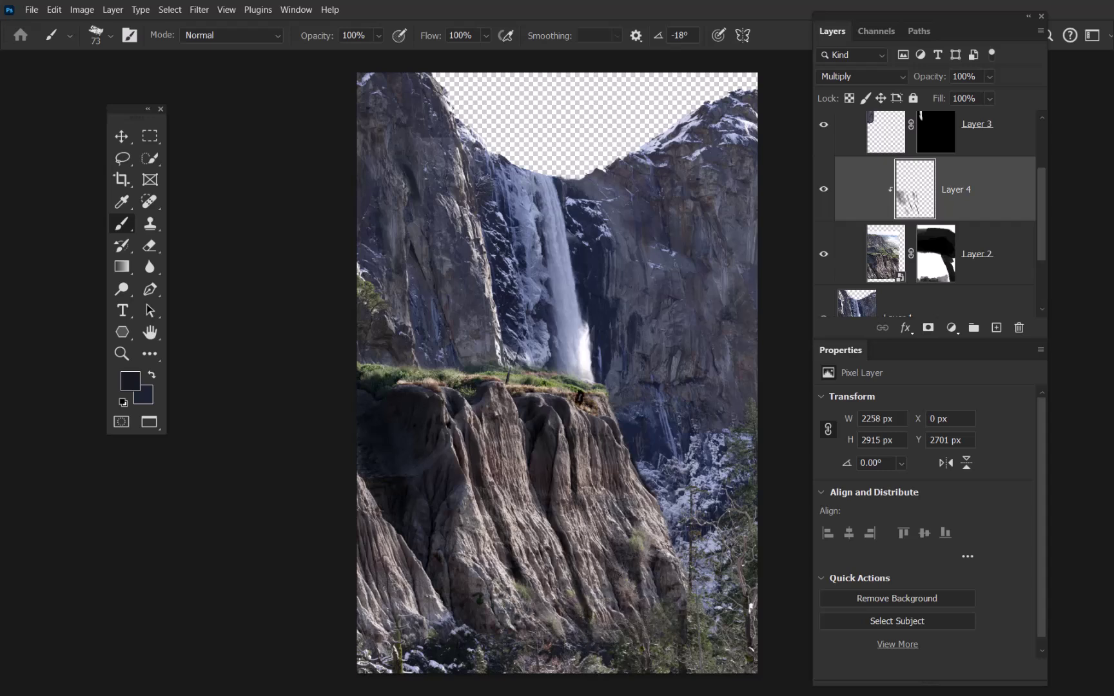
# Compare the foreground cliff with and without the painted shadows by hiding and showing Layer 4.
pyautogui.moveTo(555, 421); pyautogui.dragTo(559, 434)
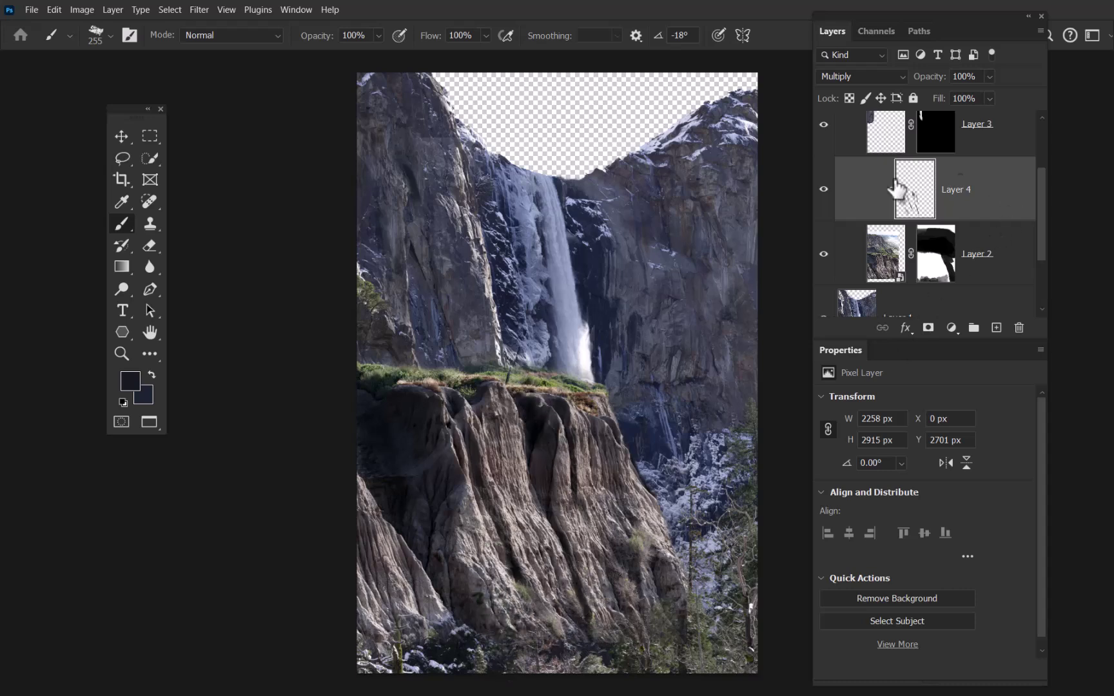
pyautogui.click(824, 190)
pyautogui.click(824, 190)
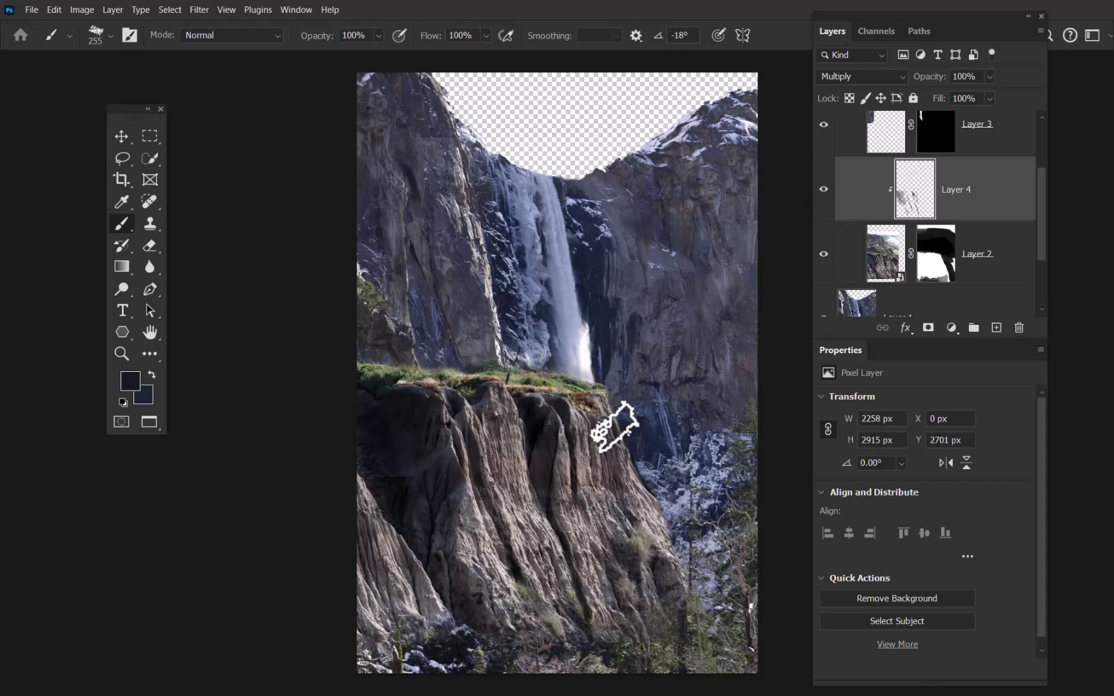
# Shade the upper central ridge of the foreground cliff just below the grass on Layer 4, varying the brush between 179, 98, 144 and 141 px.
pyautogui.moveTo(586, 418)
pyautogui.mouseDown()
pyautogui.moveTo(662, 336)
pyautogui.moveTo(622, 361)
pyautogui.moveTo(627, 398)
pyautogui.moveTo(468, 322)
pyautogui.mouseUp()
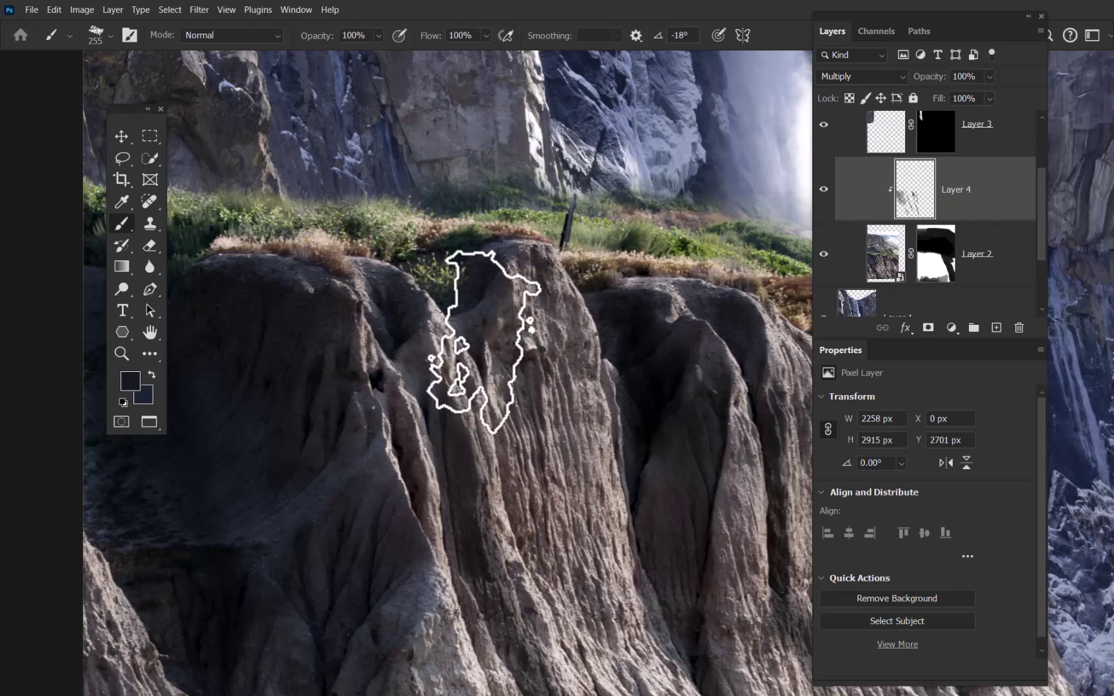
pyautogui.keyDown('alt'); pyautogui.rightClick(474, 336); pyautogui.keyUp('alt')
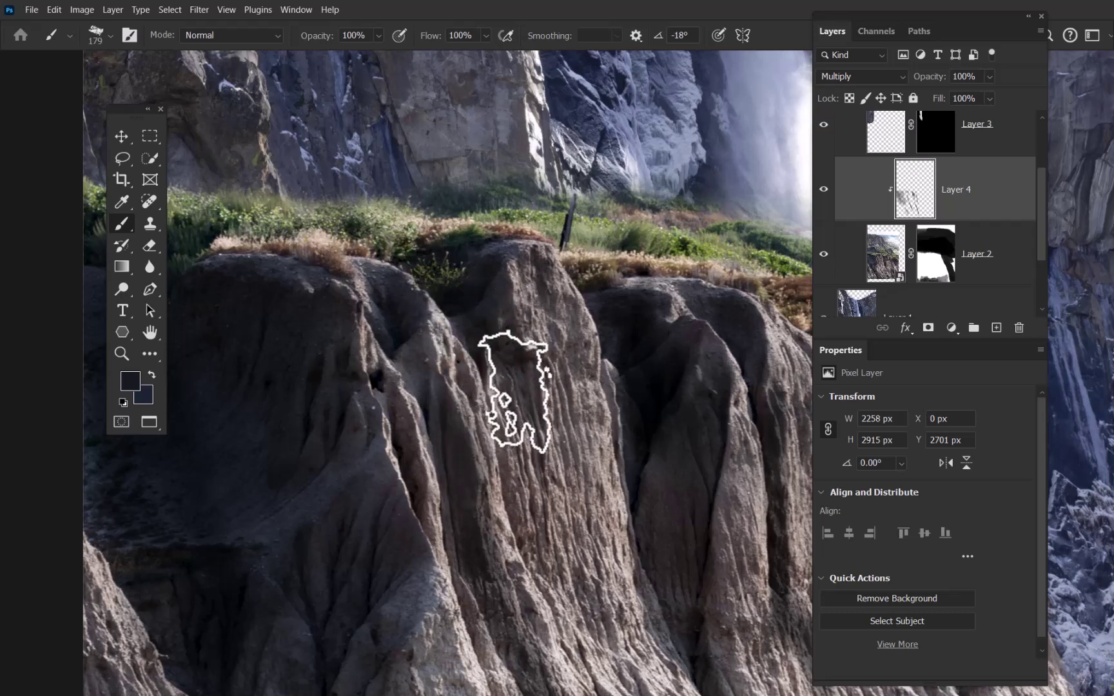
pyautogui.keyDown('alt'); pyautogui.rightClick(520, 356); pyautogui.keyUp('alt')
pyautogui.keyDown('alt'); pyautogui.rightClick(505, 363); pyautogui.keyUp('alt')
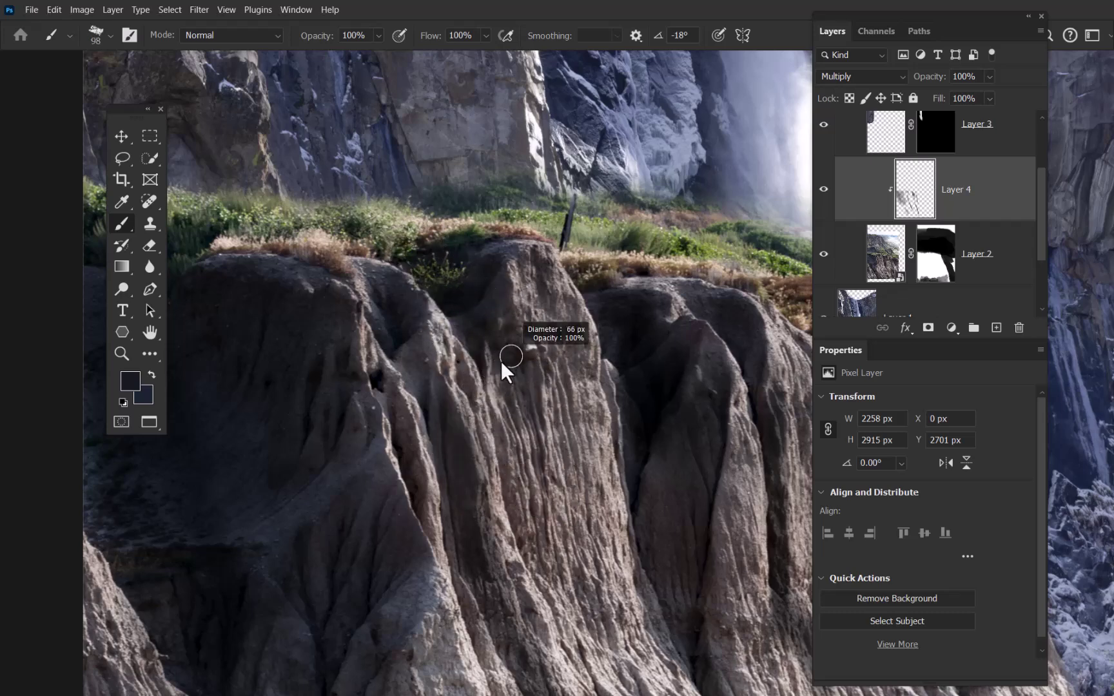
pyautogui.keyDown('alt'); pyautogui.rightClick(527, 445); pyautogui.keyUp('alt')
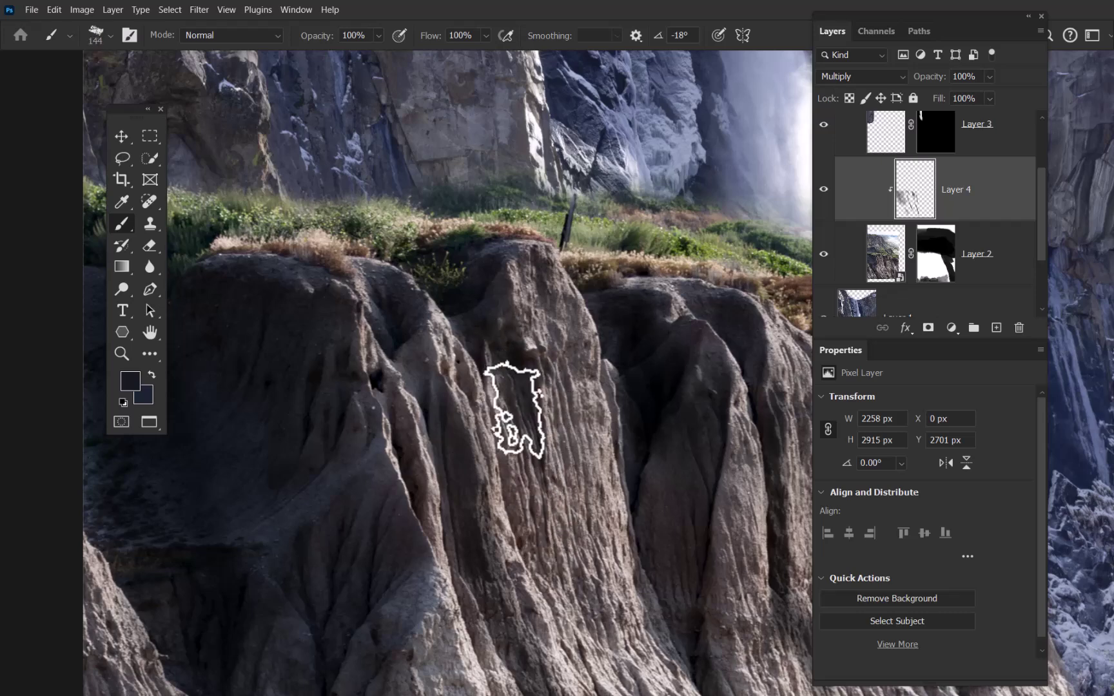
pyautogui.keyDown('alt'); pyautogui.rightClick(515, 447); pyautogui.keyUp('alt')
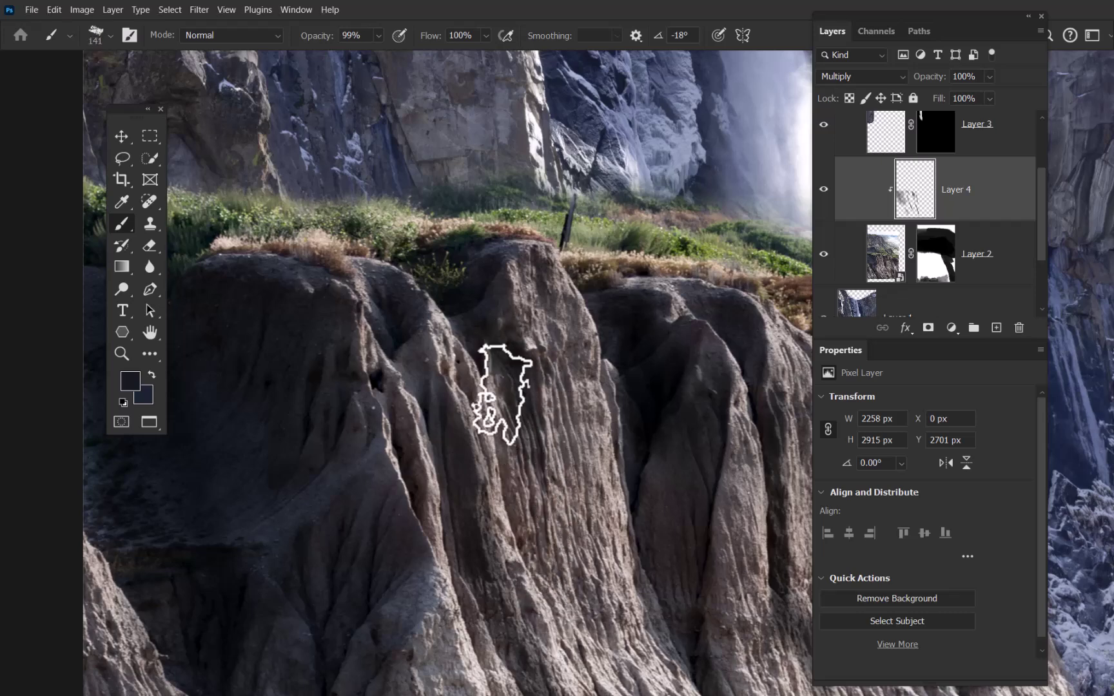
# Paint thin shadows in the narrow grooves along the left side of the central ridge, using brush sizes of 82, 25, 52 and 33 px.
pyautogui.keyDown('alt'); pyautogui.rightClick(478, 360); pyautogui.keyUp('alt')
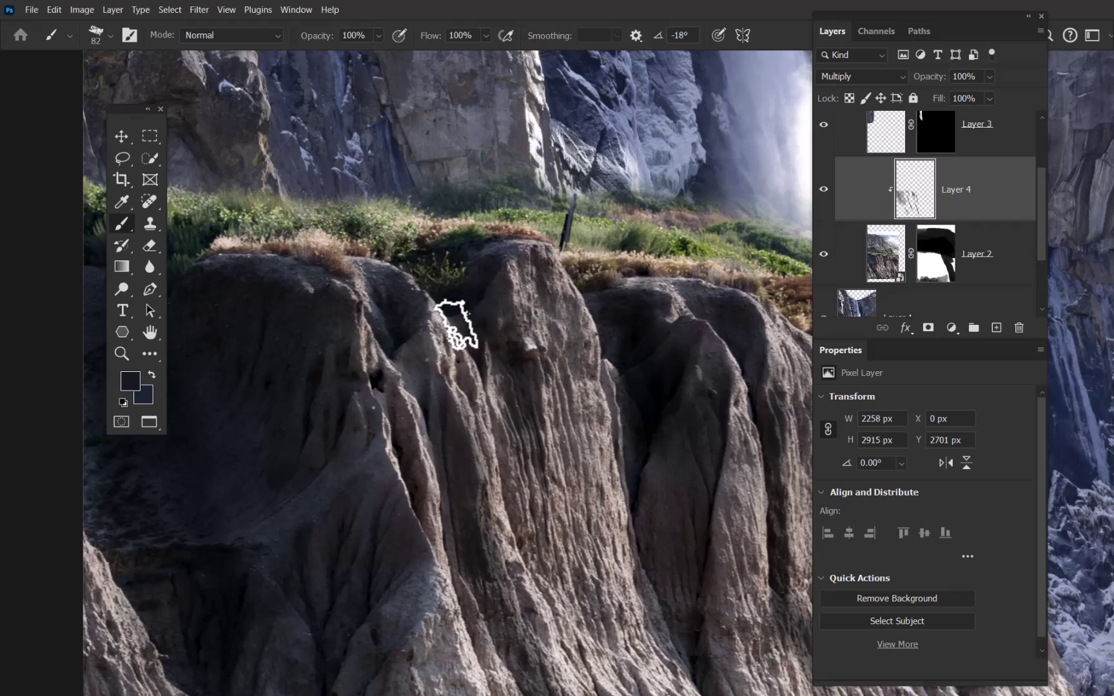
pyautogui.keyDown('alt'); pyautogui.rightClick(470, 332); pyautogui.keyUp('alt')
pyautogui.keyDown('alt'); pyautogui.rightClick(470, 376); pyautogui.keyUp('alt')
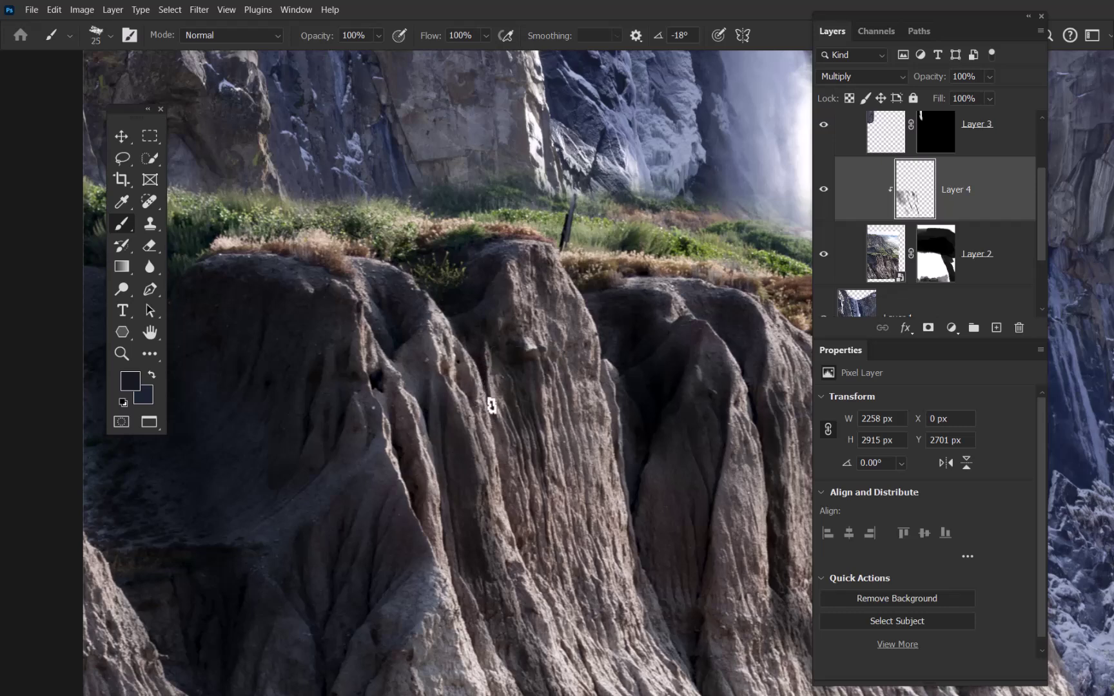
pyautogui.keyDown('alt'); pyautogui.rightClick(514, 452); pyautogui.keyUp('alt')
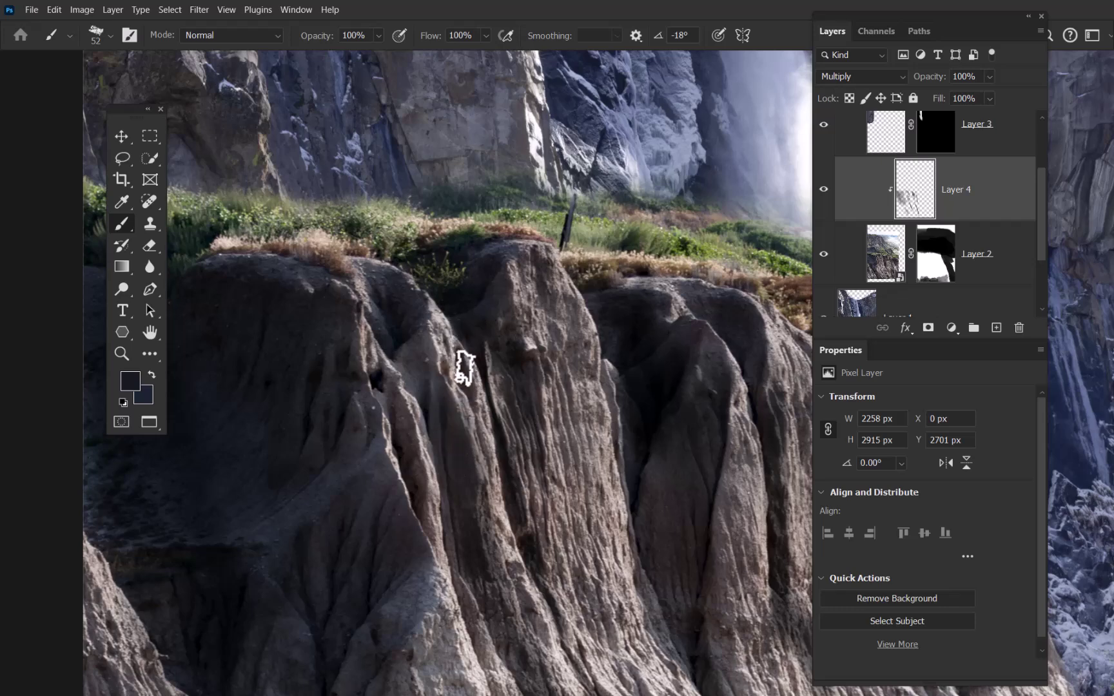
pyautogui.press('[')
pyautogui.press('[')
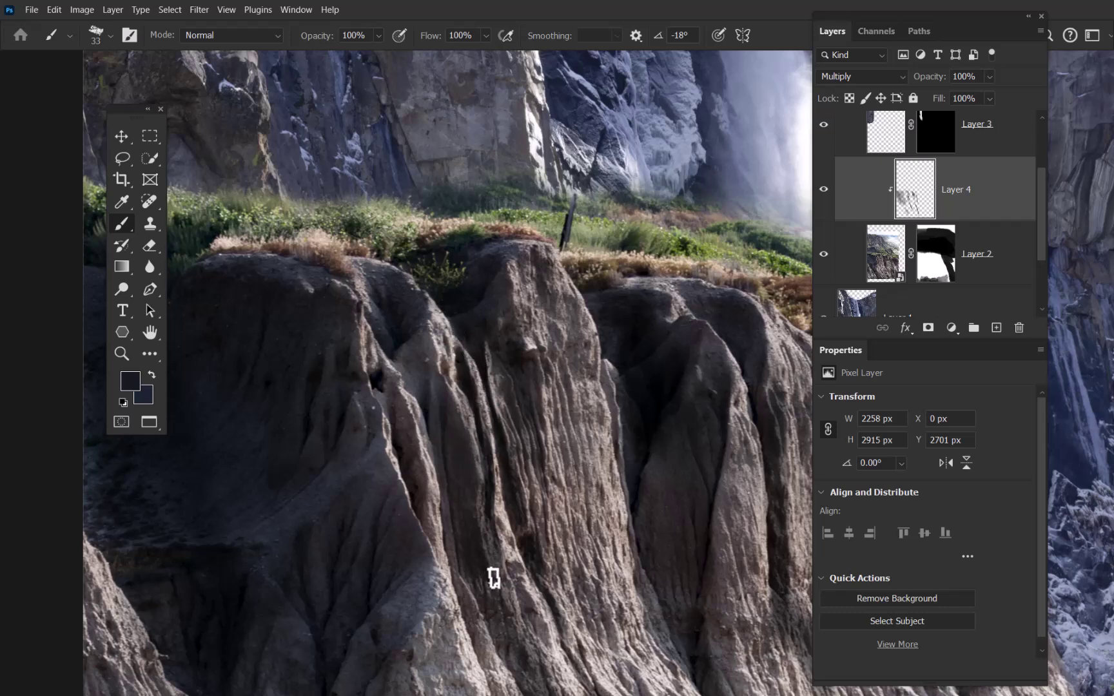
# Deepen the shadows along the lower central grooves down to the cliff base, reducing the brush from 217 to 87 px.
pyautogui.moveTo(553, 558); pyautogui.dragTo(532, 367)
pyautogui.moveTo(457, 289)
pyautogui.mouseDown()
pyautogui.moveTo(499, 297)
pyautogui.moveTo(447, 323)
pyautogui.mouseUp()
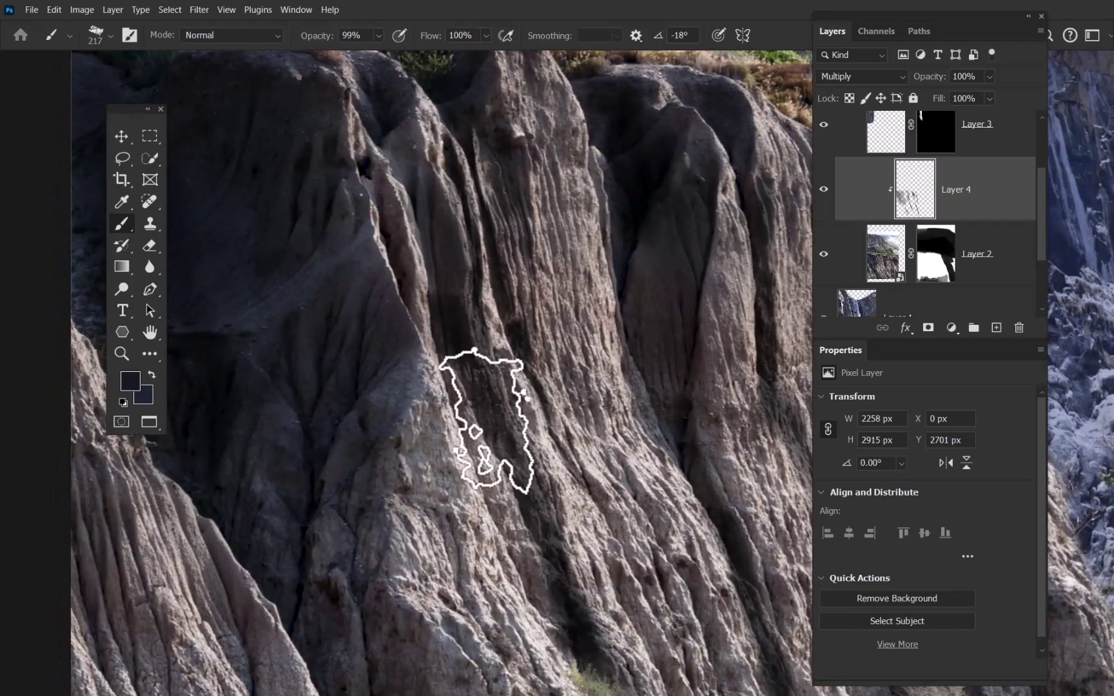
pyautogui.moveTo(511, 415); pyautogui.dragTo(456, 382)
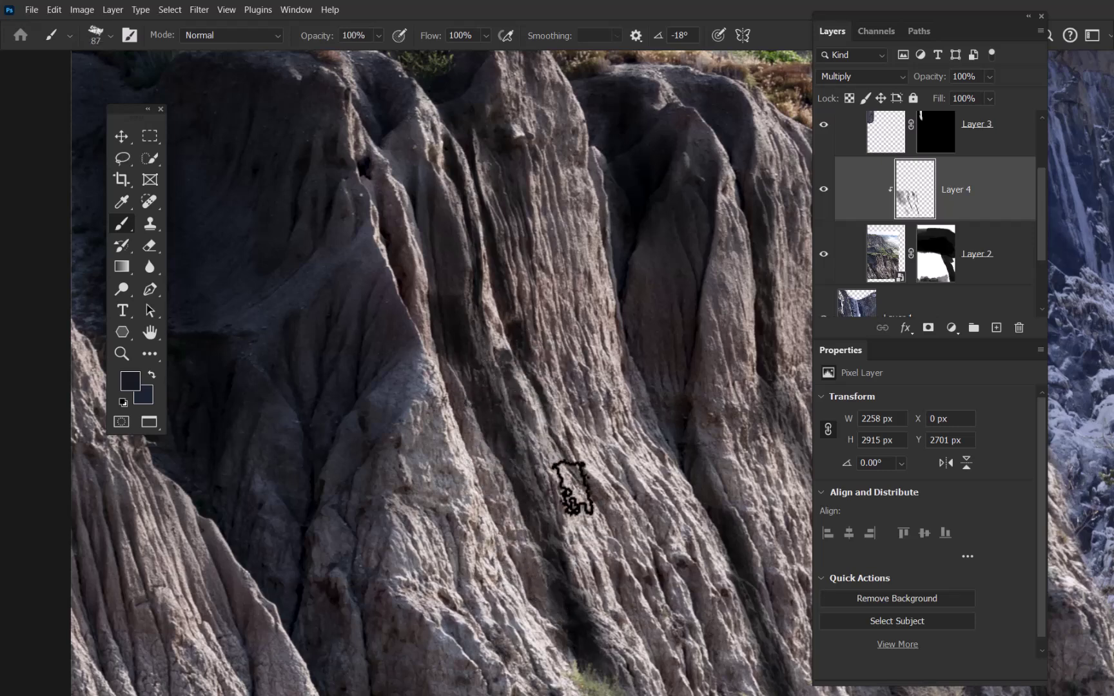
pyautogui.moveTo(634, 567)
pyautogui.mouseDown()
pyautogui.moveTo(552, 308)
pyautogui.moveTo(551, 320)
pyautogui.mouseUp()
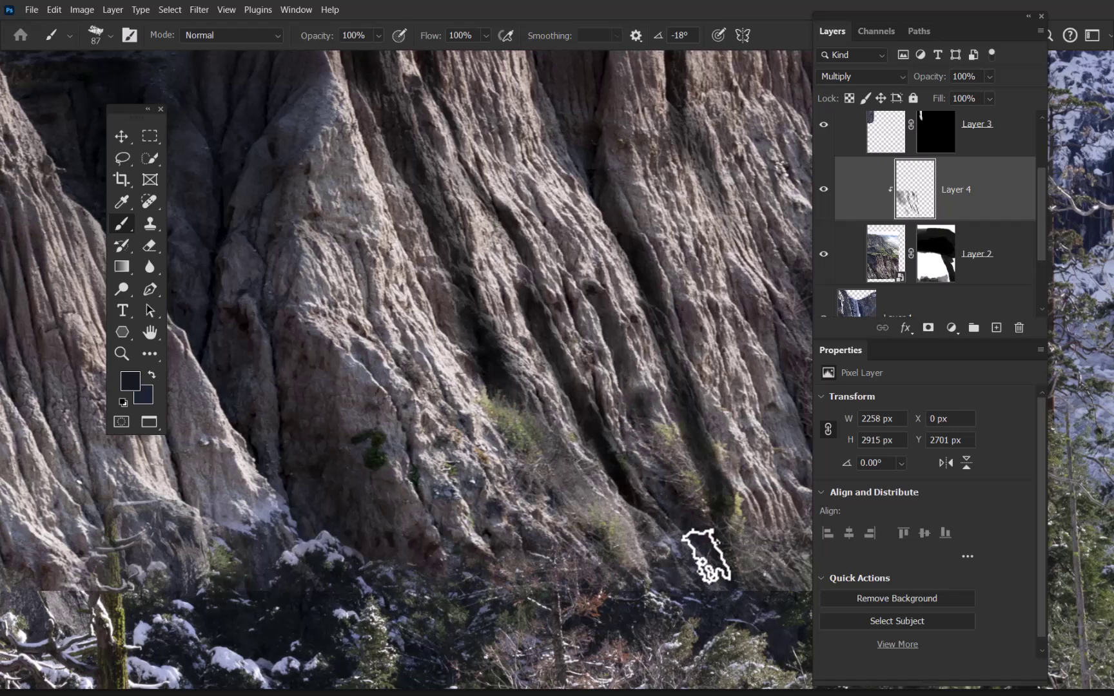
# Darken the recesses beside the upper right and left ridges of the cliff, using brushes of 174, 147 and 66 px.
pyautogui.moveTo(583, 152); pyautogui.dragTo(588, 392)
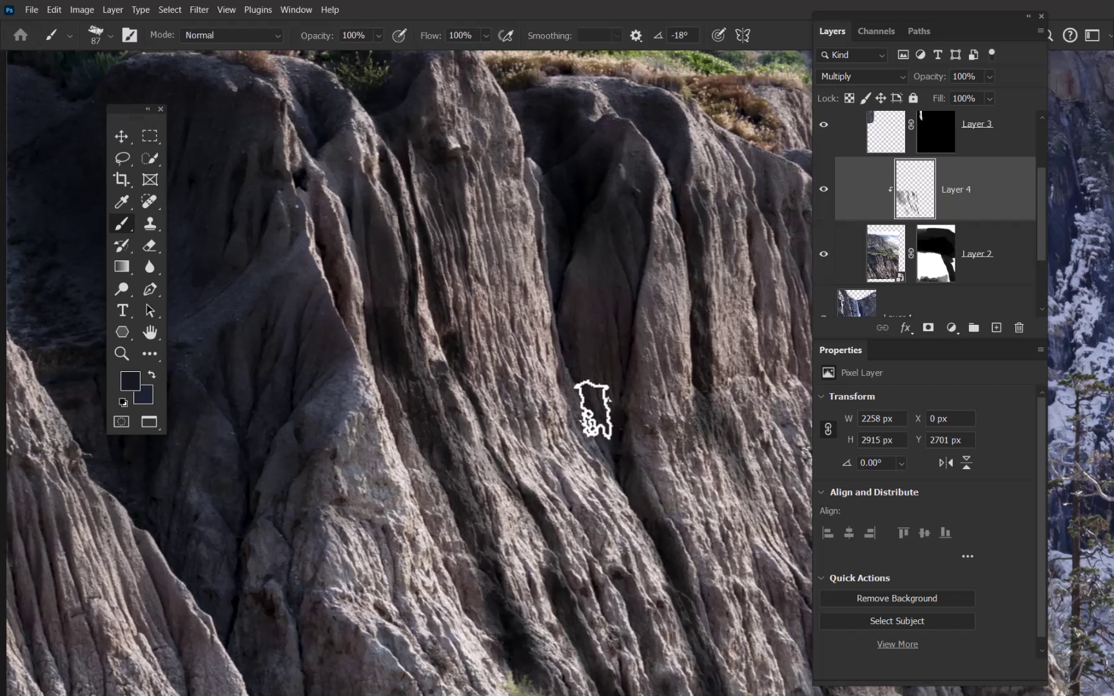
pyautogui.moveTo(614, 251)
pyautogui.mouseDown()
pyautogui.moveTo(653, 240)
pyautogui.moveTo(642, 211)
pyautogui.moveTo(616, 208)
pyautogui.mouseUp()
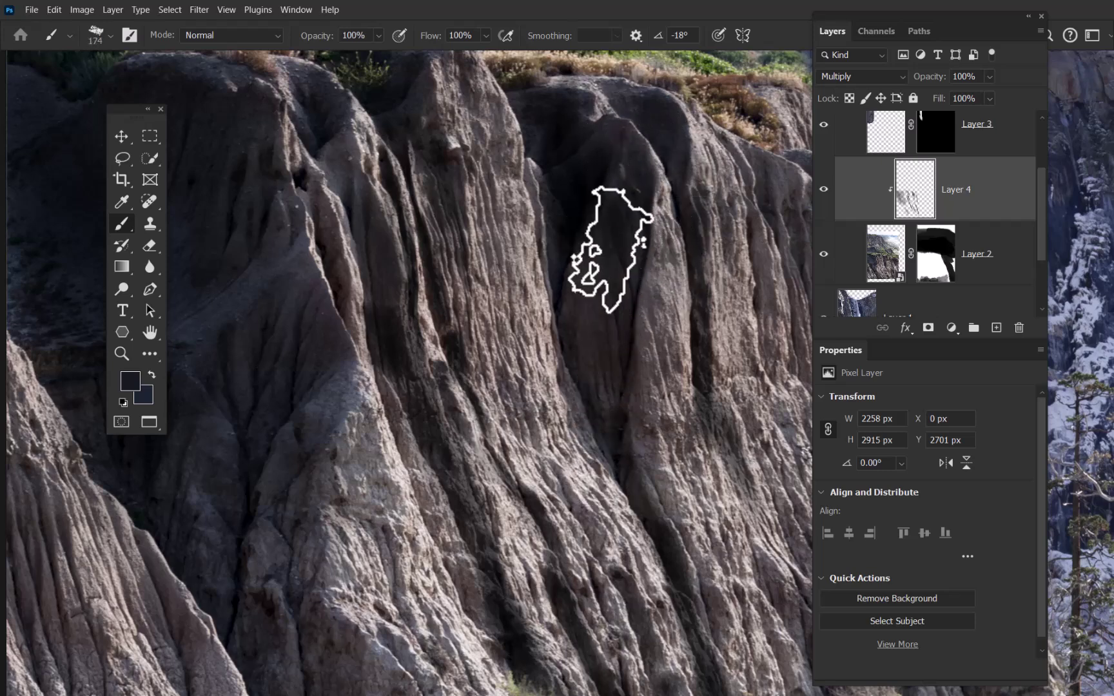
pyautogui.moveTo(679, 261); pyautogui.dragTo(670, 261)
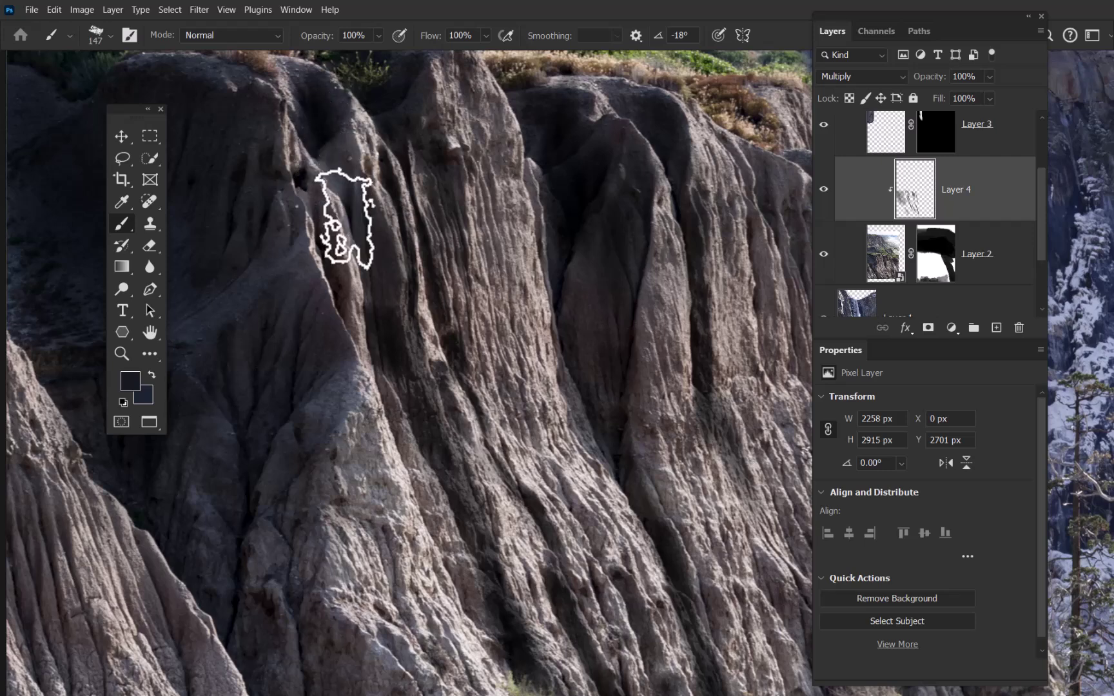
pyautogui.moveTo(302, 185); pyautogui.dragTo(284, 186)
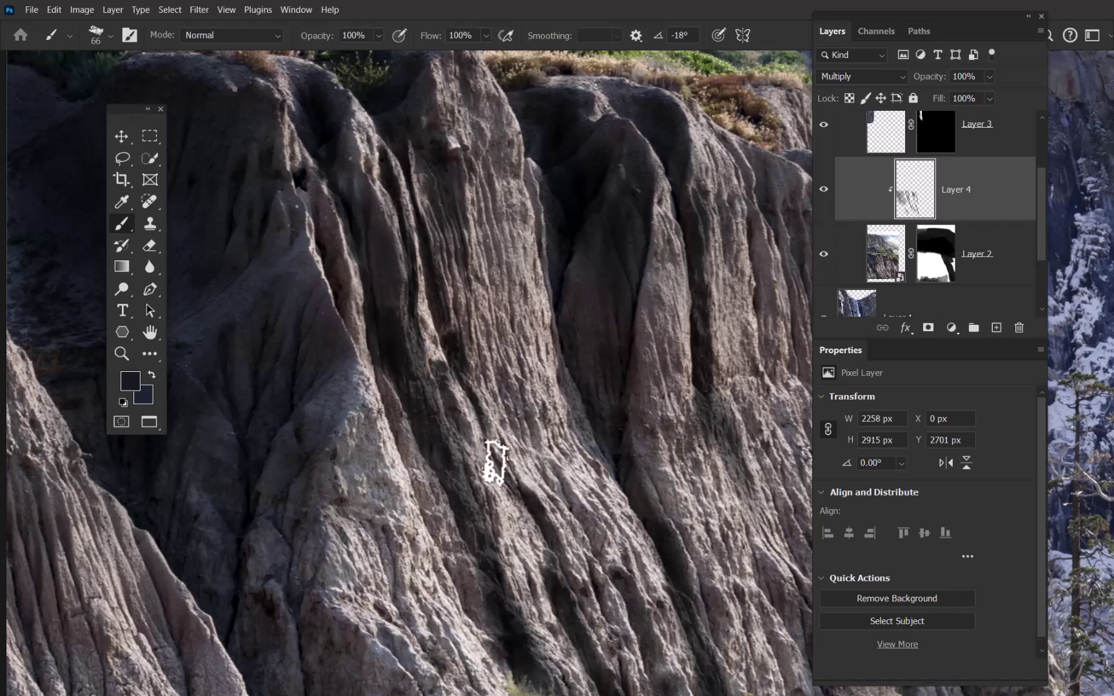
# Shade the cliff's lower left slopes with a 302 px brush and the grooves on its right side with 158 and 108 px brushes.
pyautogui.hotkey('ctrl', '0')
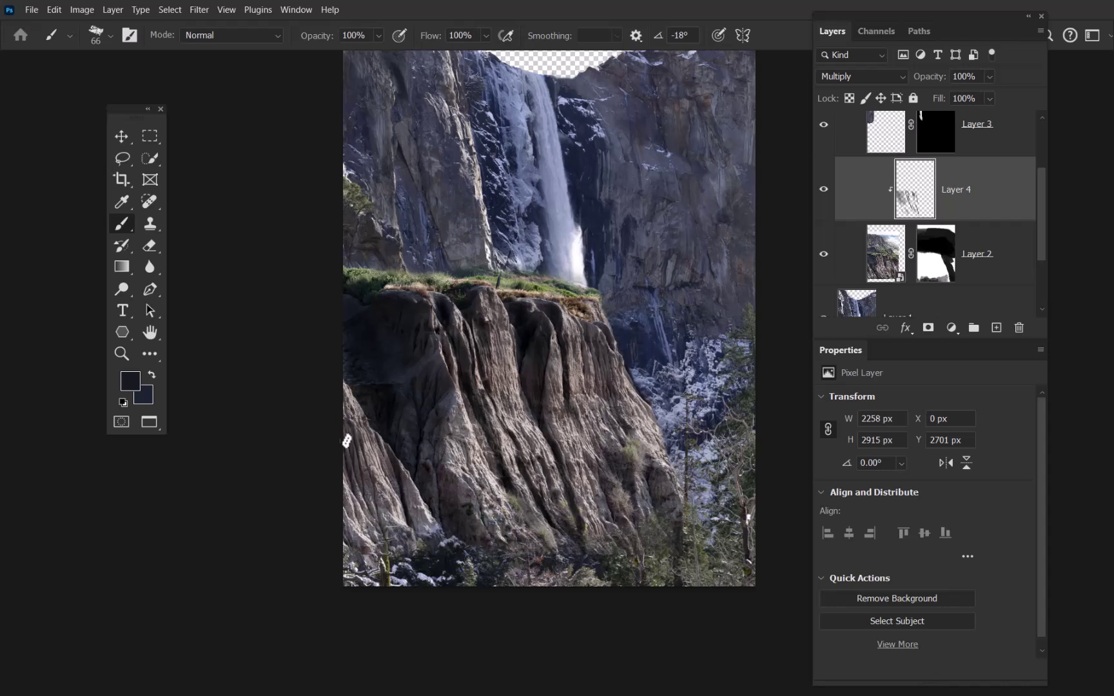
pyautogui.moveTo(382, 443); pyautogui.dragTo(387, 443)
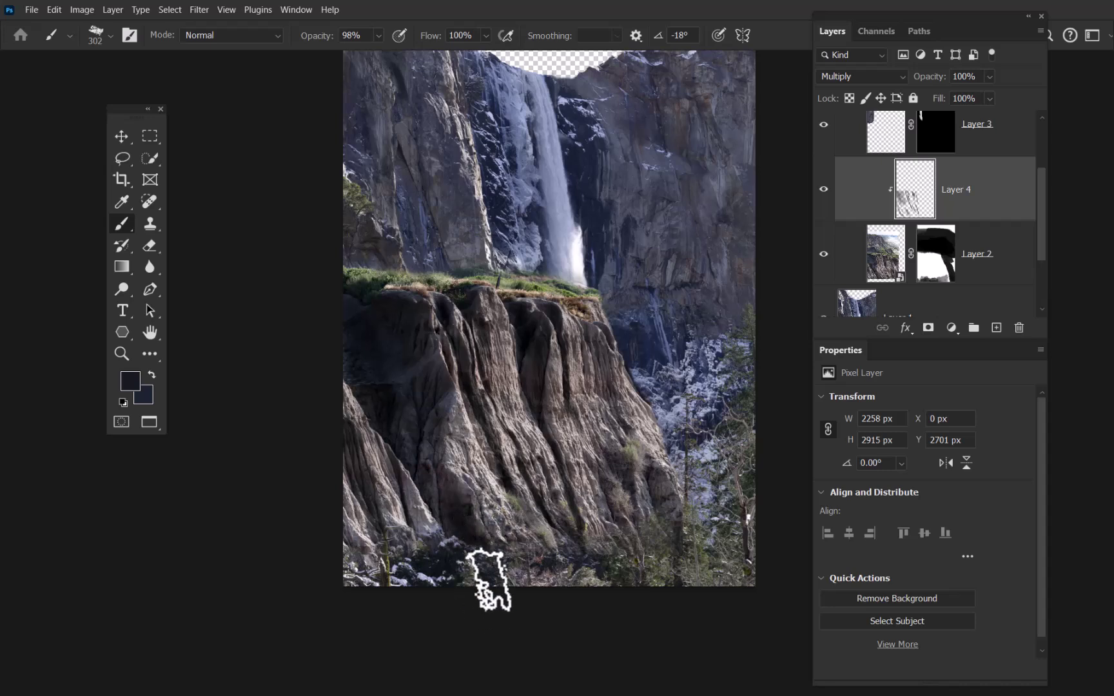
pyautogui.moveTo(478, 559); pyautogui.dragTo(473, 555)
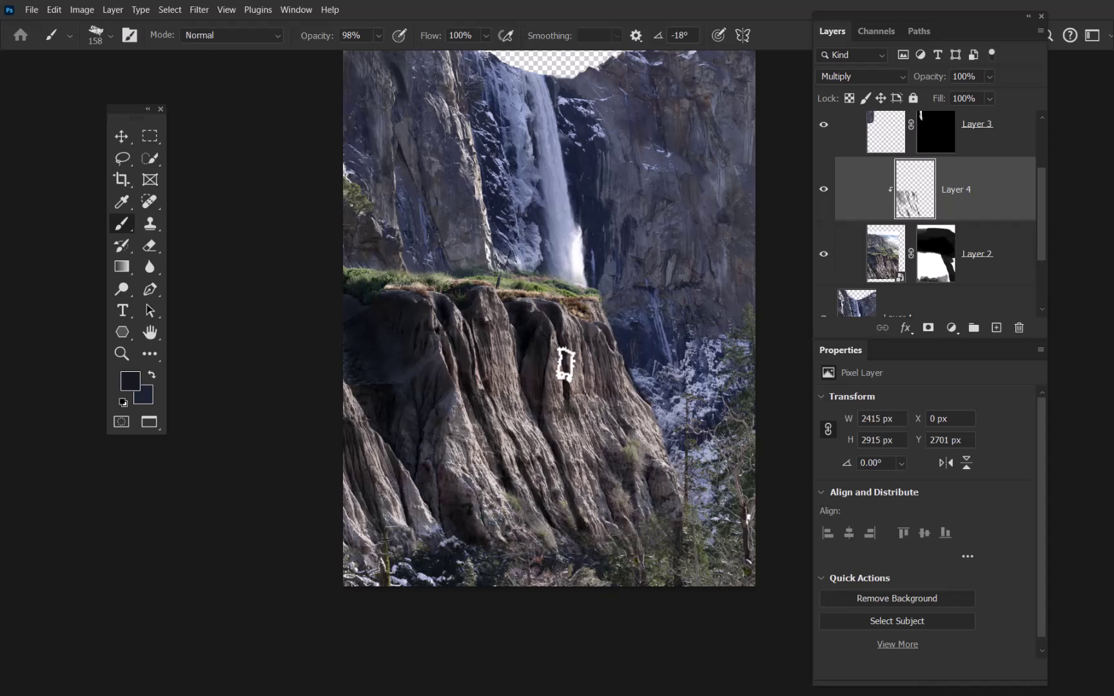
pyautogui.moveTo(577, 432); pyautogui.dragTo(573, 436)
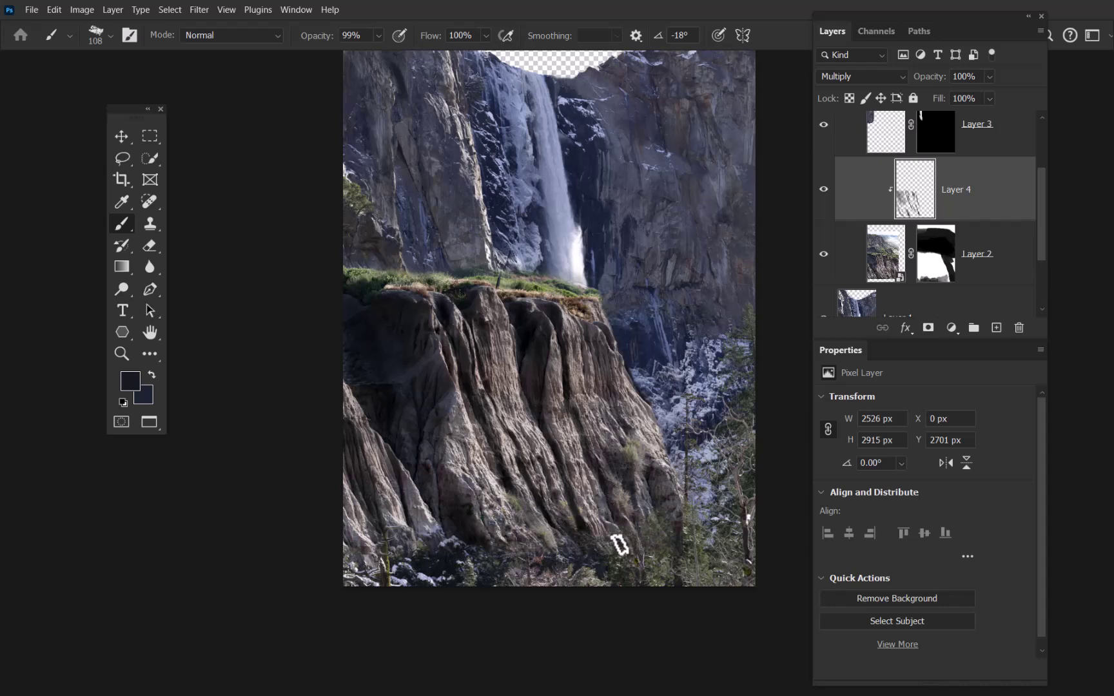
# Paint shadows down the outer right edge of the foreground cliff on Layer 4, enlarging the brush from 133 to 276 px.
pyautogui.moveTo(635, 389)
pyautogui.mouseDown()
pyautogui.moveTo(597, 365)
pyautogui.moveTo(607, 412)
pyautogui.moveTo(595, 412)
pyautogui.moveTo(613, 388)
pyautogui.mouseUp()
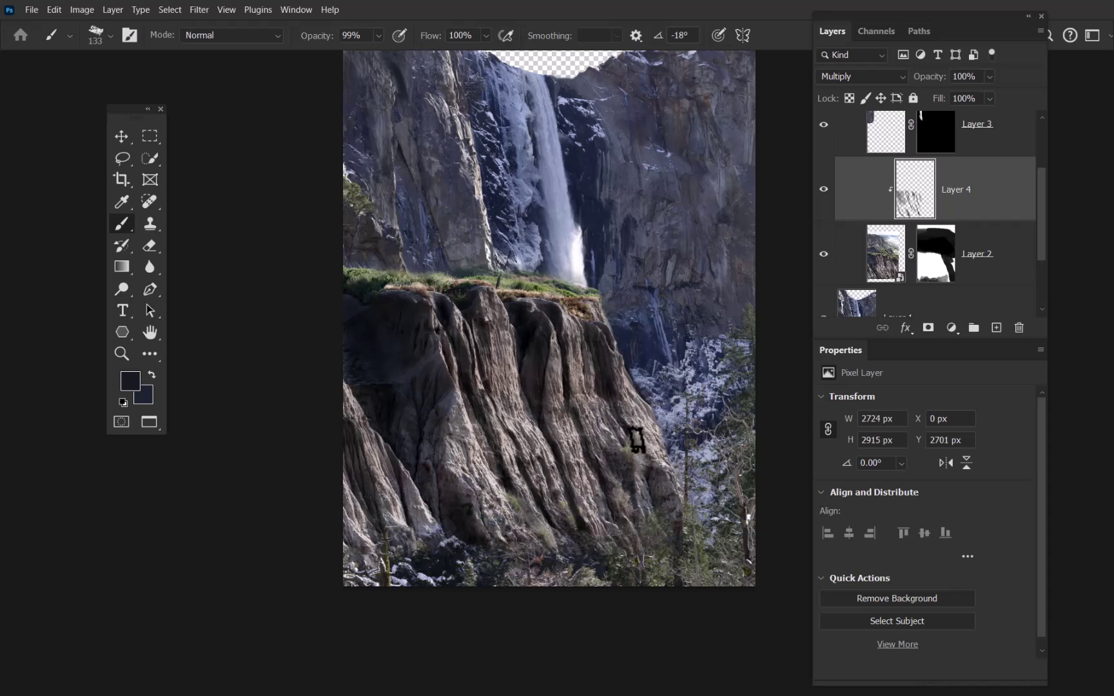
pyautogui.moveTo(649, 490); pyautogui.dragTo(662, 485)
pyautogui.moveTo(656, 479)
pyautogui.mouseDown()
pyautogui.moveTo(664, 490)
pyautogui.moveTo(653, 468)
pyautogui.moveTo(721, 676)
pyautogui.mouseUp()
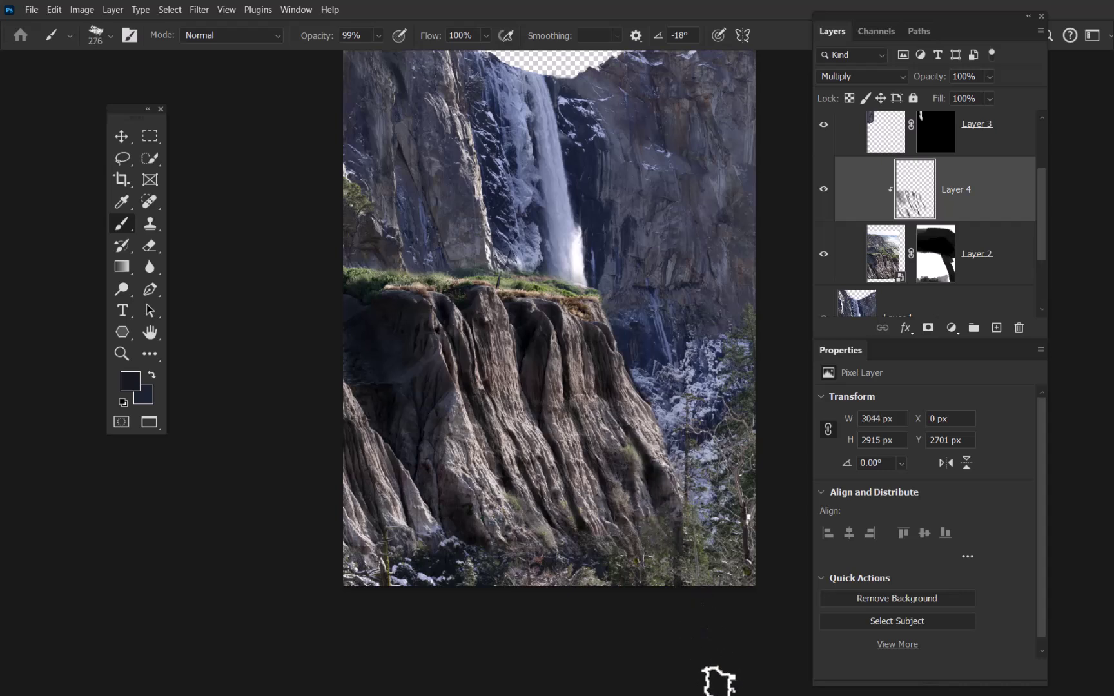
# Restore the brush opacity to 100% and shade the central ridges of the cliff with 192 and 150 px brushes.
pyautogui.moveTo(528, 351); pyautogui.dragTo(519, 354)
pyautogui.press('0')
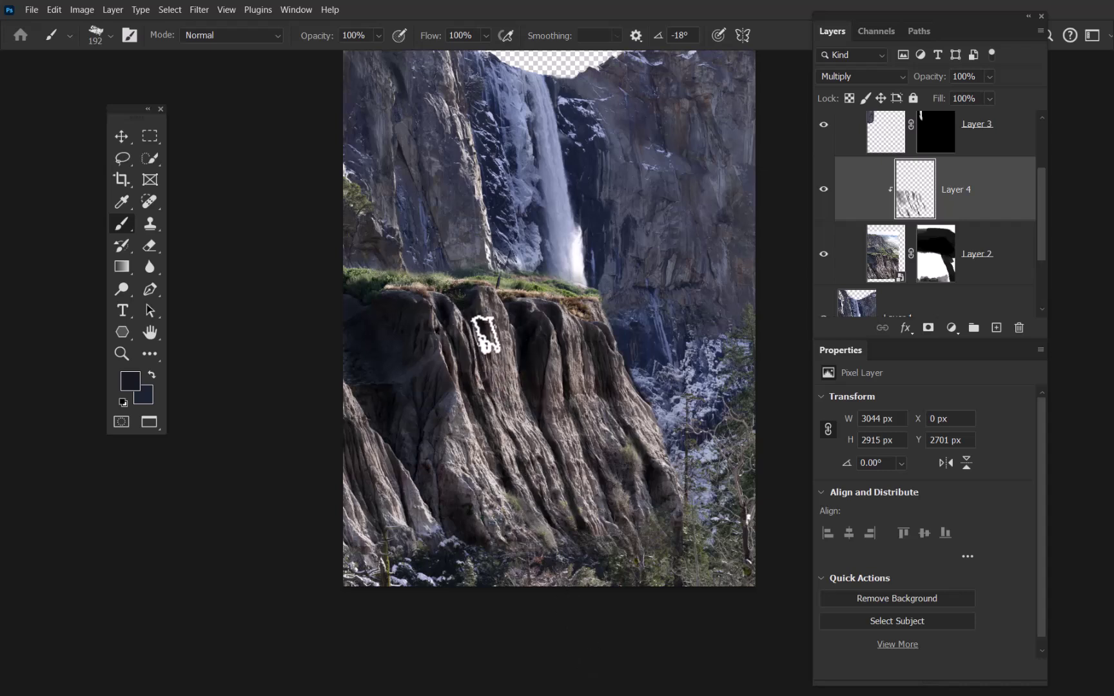
pyautogui.moveTo(476, 319)
pyautogui.mouseDown()
pyautogui.moveTo(475, 330)
pyautogui.moveTo(472, 316)
pyautogui.mouseUp()
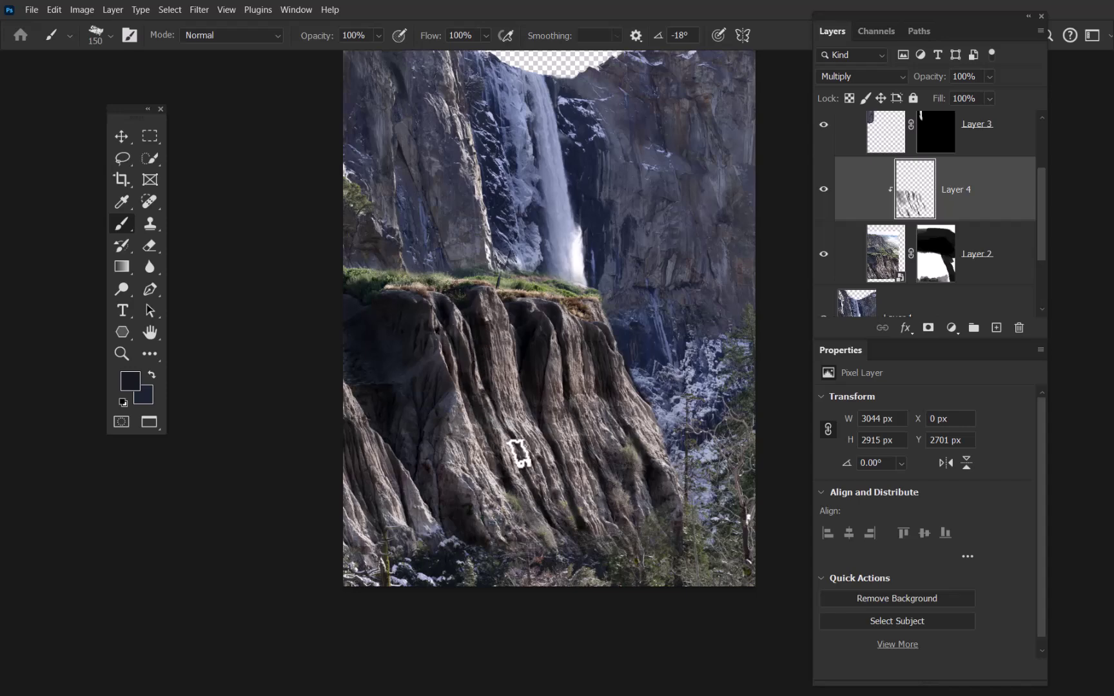
pyautogui.rightClick(469, 427)
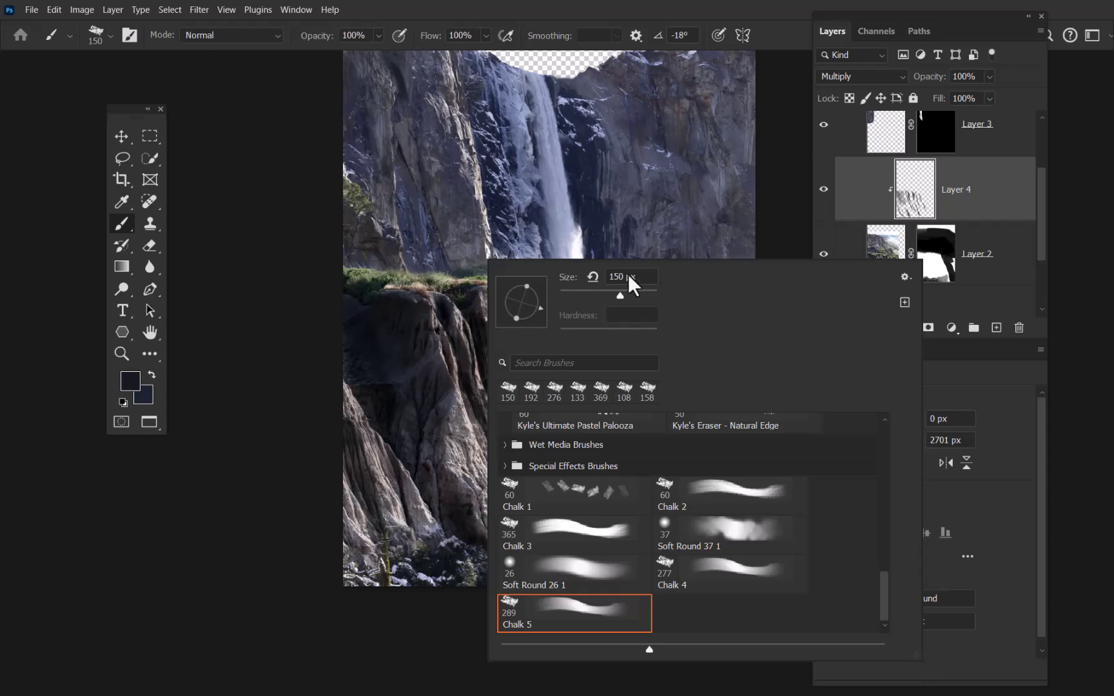
pyautogui.click(309, 448)
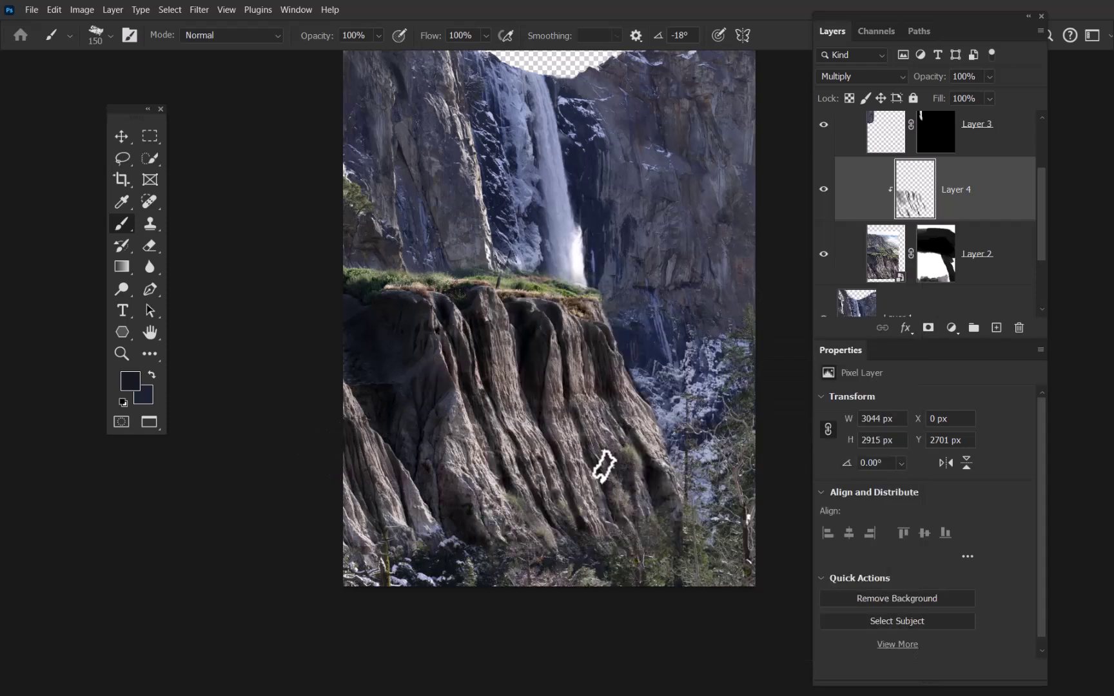
pyautogui.moveTo(606, 451)
pyautogui.mouseDown()
pyautogui.moveTo(530, 474)
pyautogui.moveTo(541, 495)
pyautogui.mouseUp()
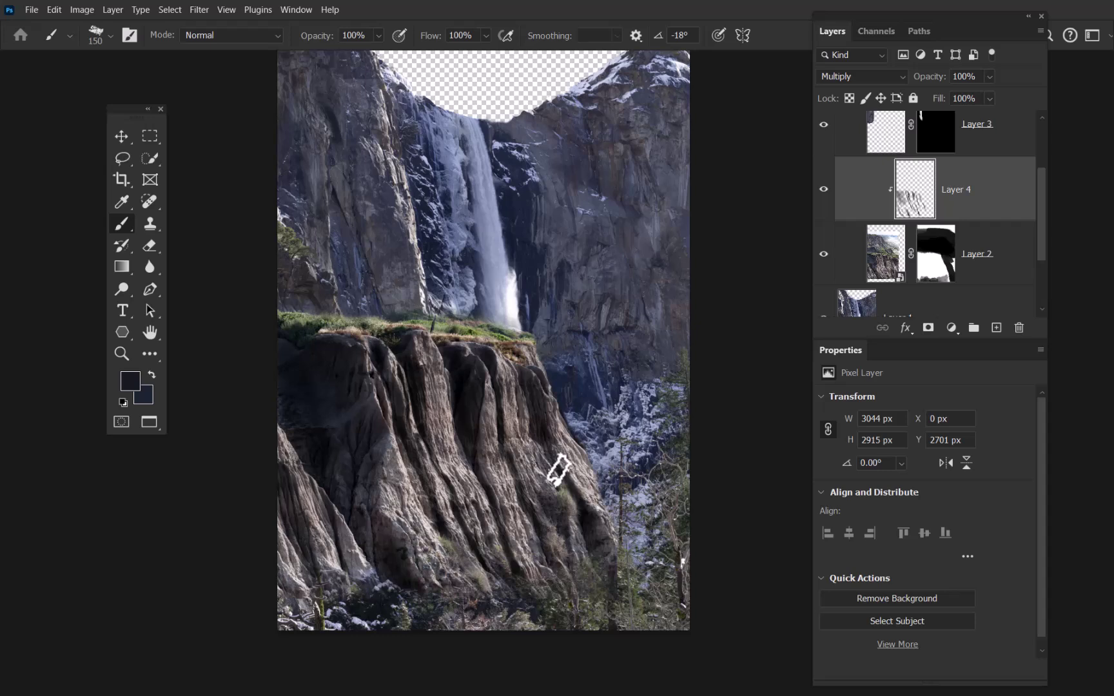
pyautogui.moveTo(466, 304)
pyautogui.mouseDown()
pyautogui.moveTo(551, 285)
pyautogui.moveTo(516, 258)
pyautogui.moveTo(579, 217)
pyautogui.moveTo(603, 216)
pyautogui.moveTo(610, 249)
pyautogui.moveTo(657, 297)
pyautogui.mouseUp()
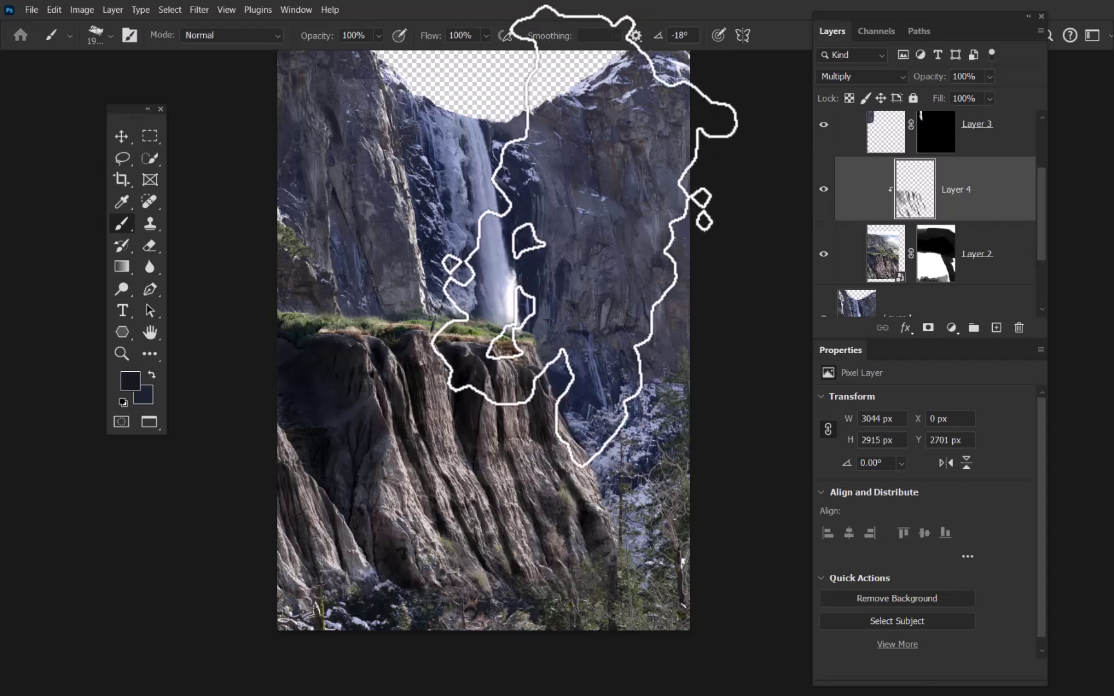
pyautogui.moveTo(560, 274)
pyautogui.mouseDown()
pyautogui.moveTo(477, 316)
pyautogui.moveTo(496, 322)
pyautogui.mouseUp()
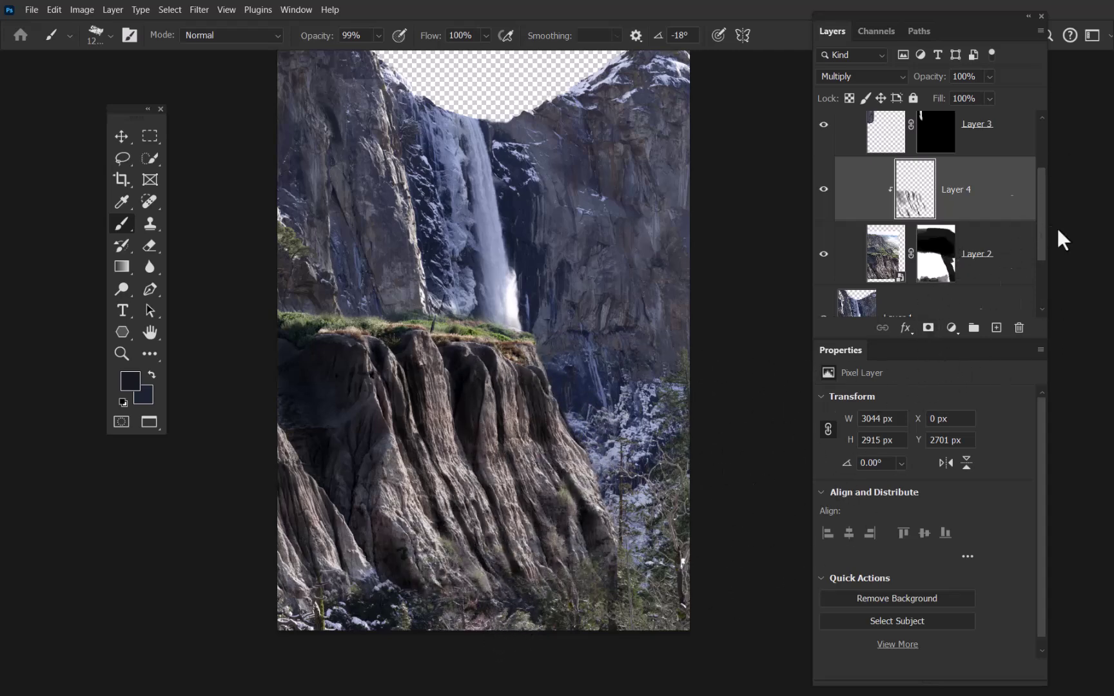
# Check Layer 1's content by toggling its visibility, and add a Curves adjustment layer directly above it.
pyautogui.scroll(-2, 1039, 223)
pyautogui.click(963, 251)
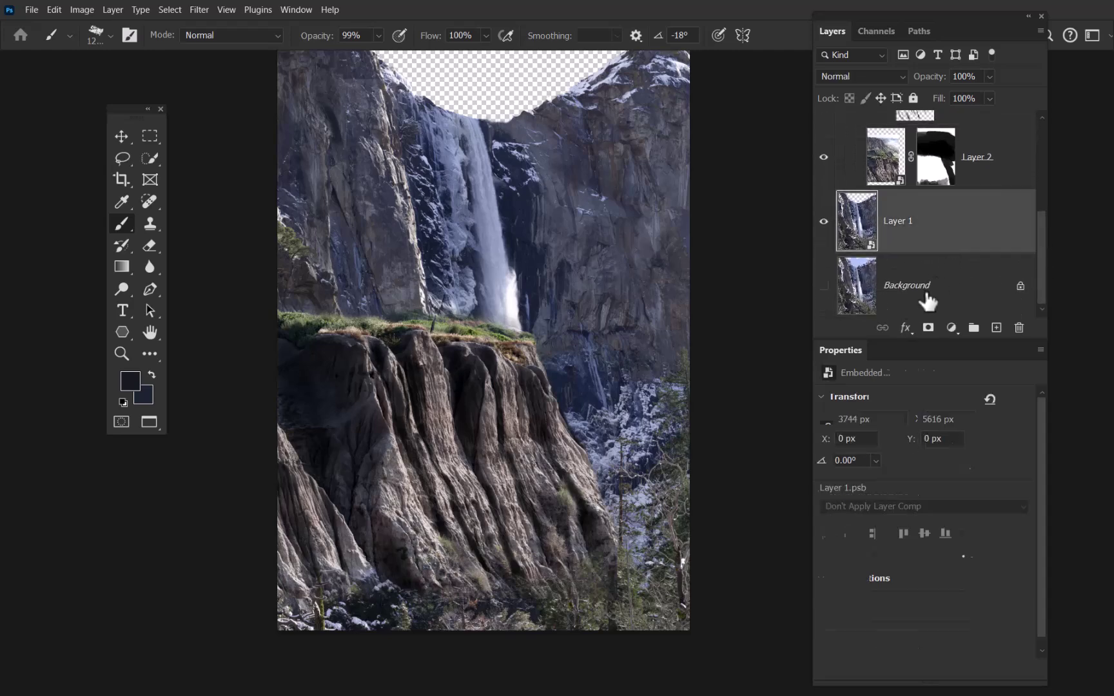
pyautogui.click(825, 222)
pyautogui.click(825, 222)
pyautogui.click(825, 222)
pyautogui.click(825, 222)
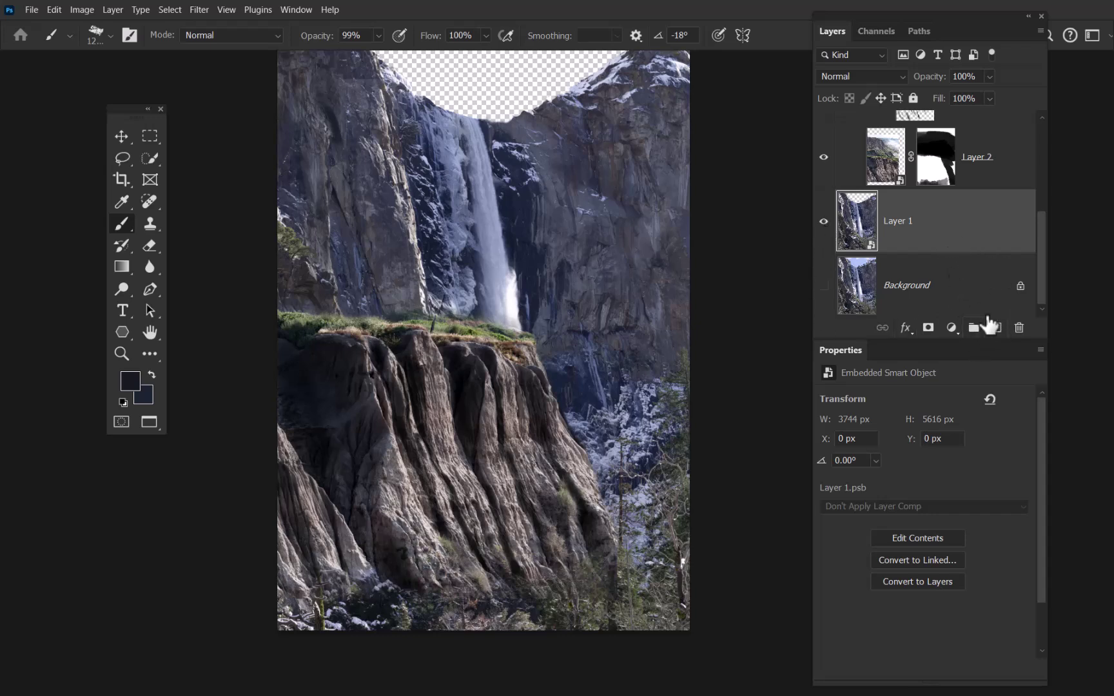
pyautogui.click(951, 327)
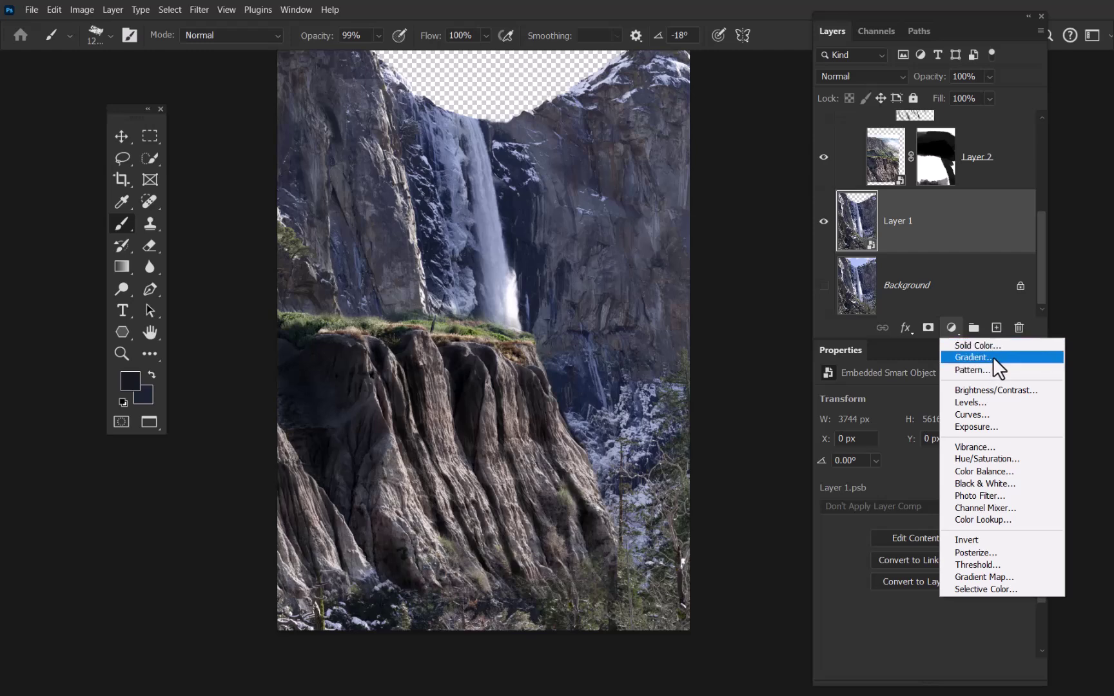
pyautogui.click(991, 414)
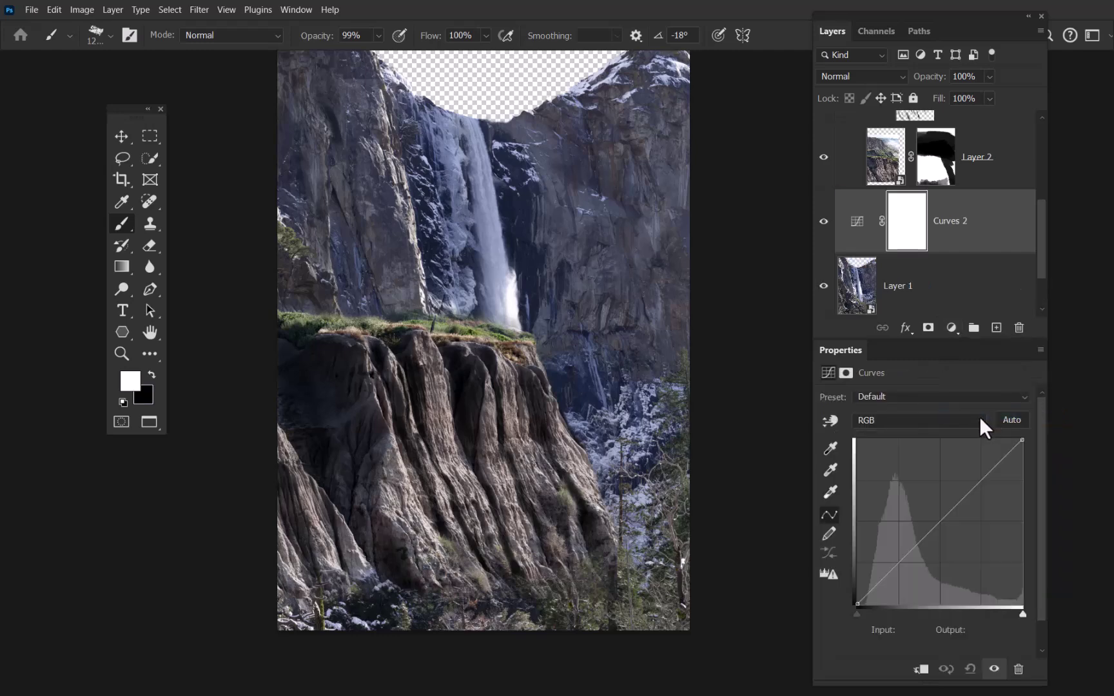
# Try darkening the background by lowering the RGB midtones of Curves 2 to input 145, output 101, and remove the curve point.
pyautogui.click(938, 526)
pyautogui.moveTo(937, 525); pyautogui.dragTo(943, 544)
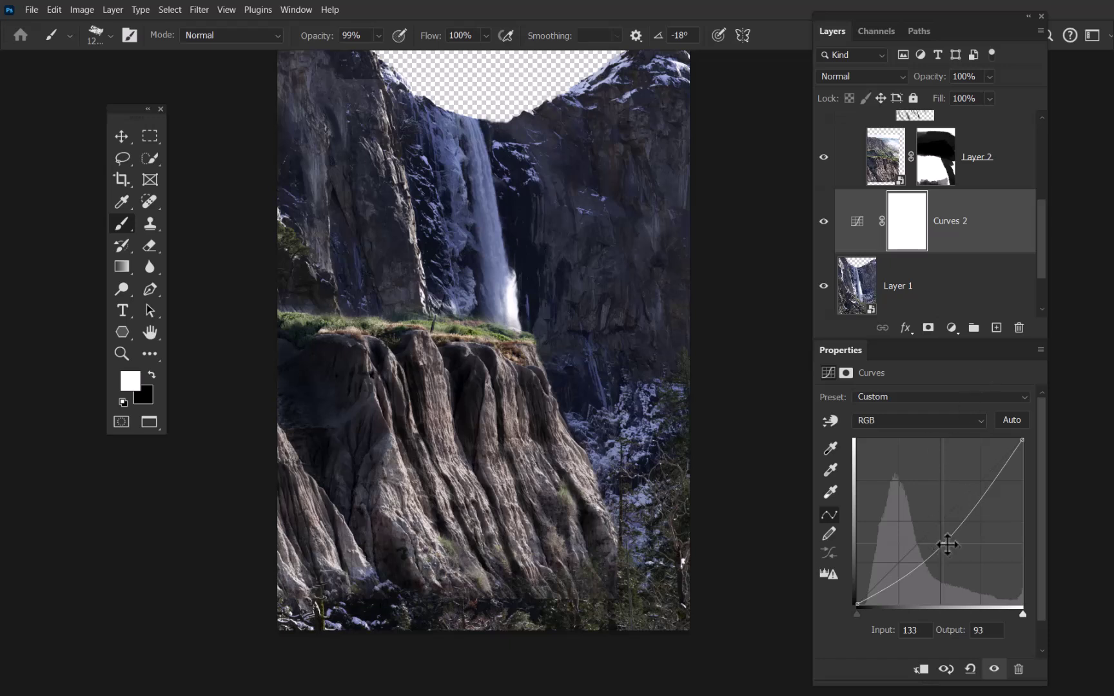
pyautogui.moveTo(945, 542)
pyautogui.mouseDown()
pyautogui.moveTo(940, 524)
pyautogui.moveTo(952, 539)
pyautogui.mouseUp()
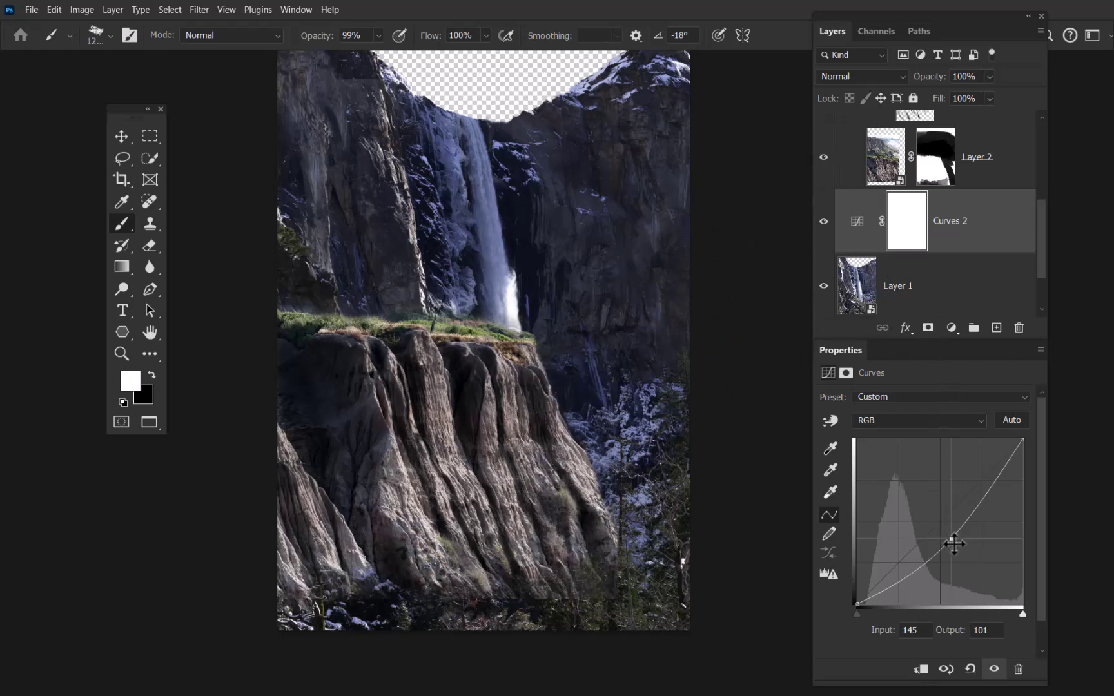
pyautogui.moveTo(952, 538); pyautogui.dragTo(988, 637)
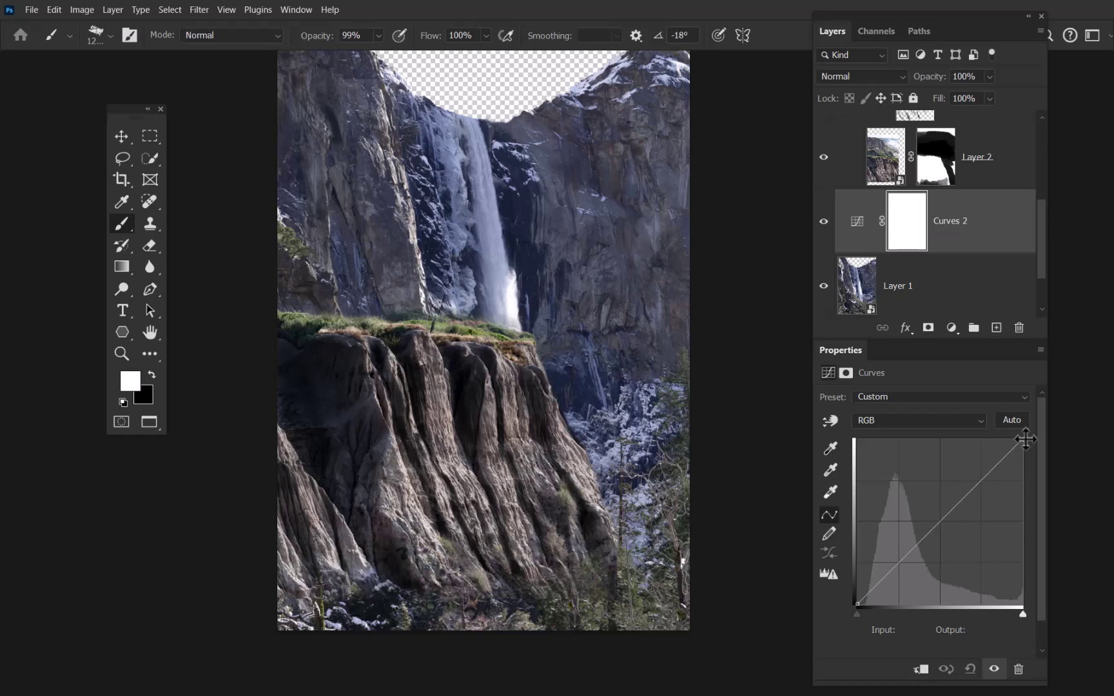
# Try lowering the RGB white point to output 117, compare it with midtones at input 148, output 79, and remove that midtone point.
pyautogui.moveTo(1025, 438); pyautogui.dragTo(1044, 527)
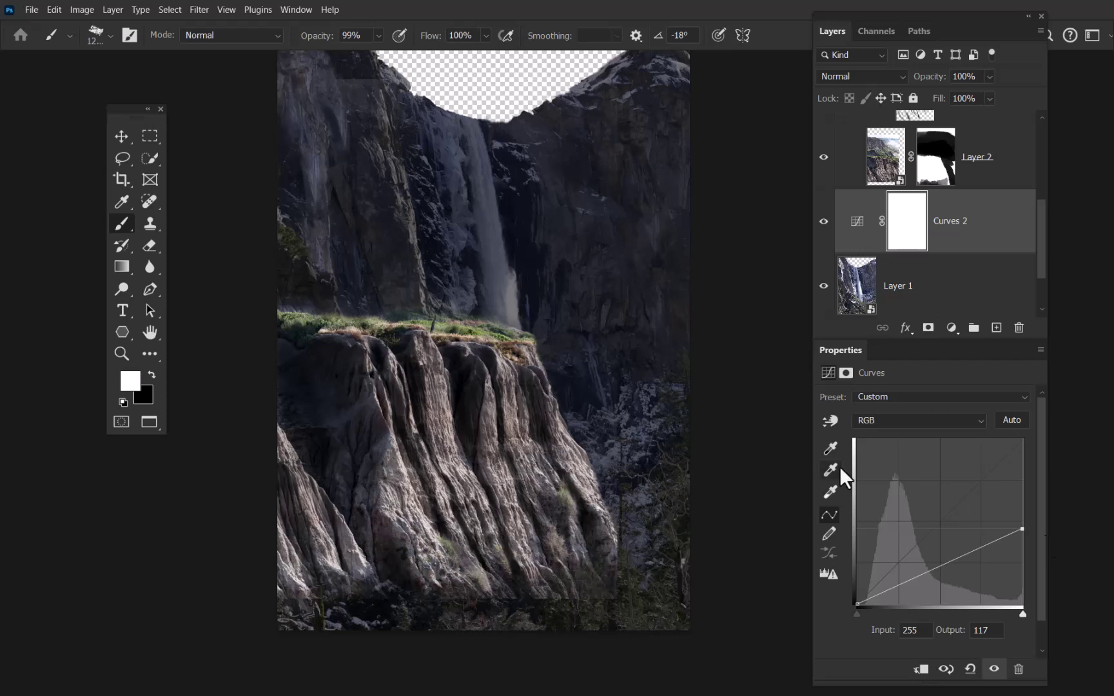
pyautogui.moveTo(1021, 528); pyautogui.dragTo(1016, 439)
pyautogui.moveTo(946, 511)
pyautogui.mouseDown()
pyautogui.moveTo(935, 530)
pyautogui.moveTo(953, 553)
pyautogui.mouseUp()
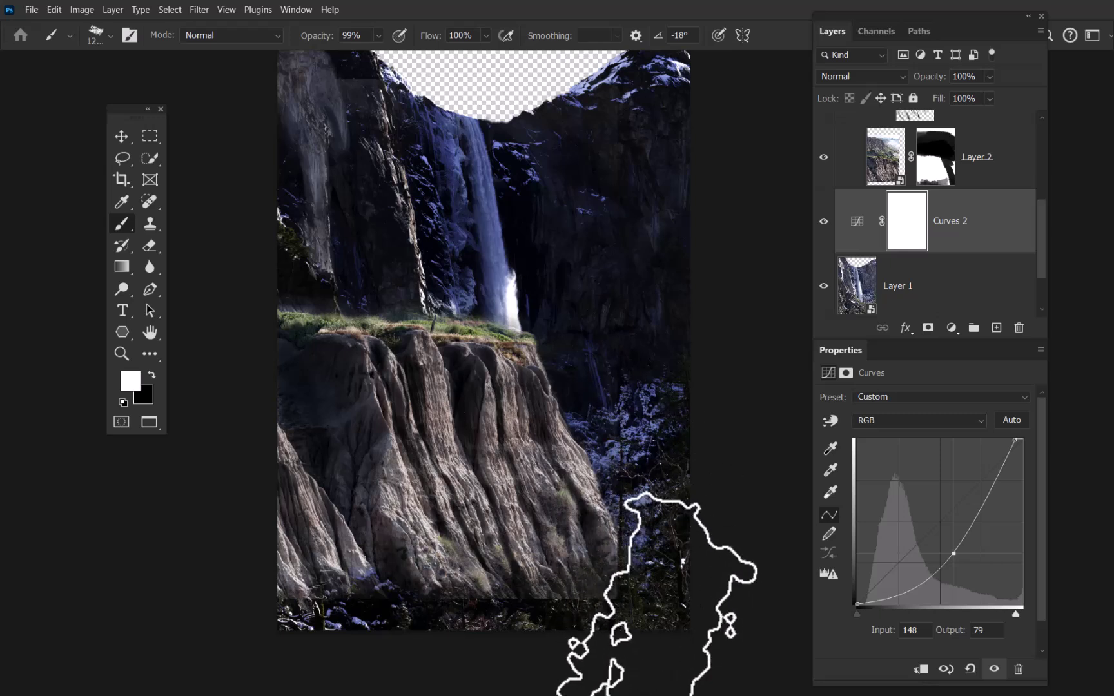
pyautogui.moveTo(953, 554); pyautogui.dragTo(1031, 583)
# Lower the RGB white point of Curves 2 to output 127 and raise the Blue channel's midtones to input 111, output 137.
pyautogui.moveTo(1015, 440)
pyautogui.mouseDown()
pyautogui.moveTo(1039, 431)
pyautogui.moveTo(1067, 522)
pyautogui.mouseUp()
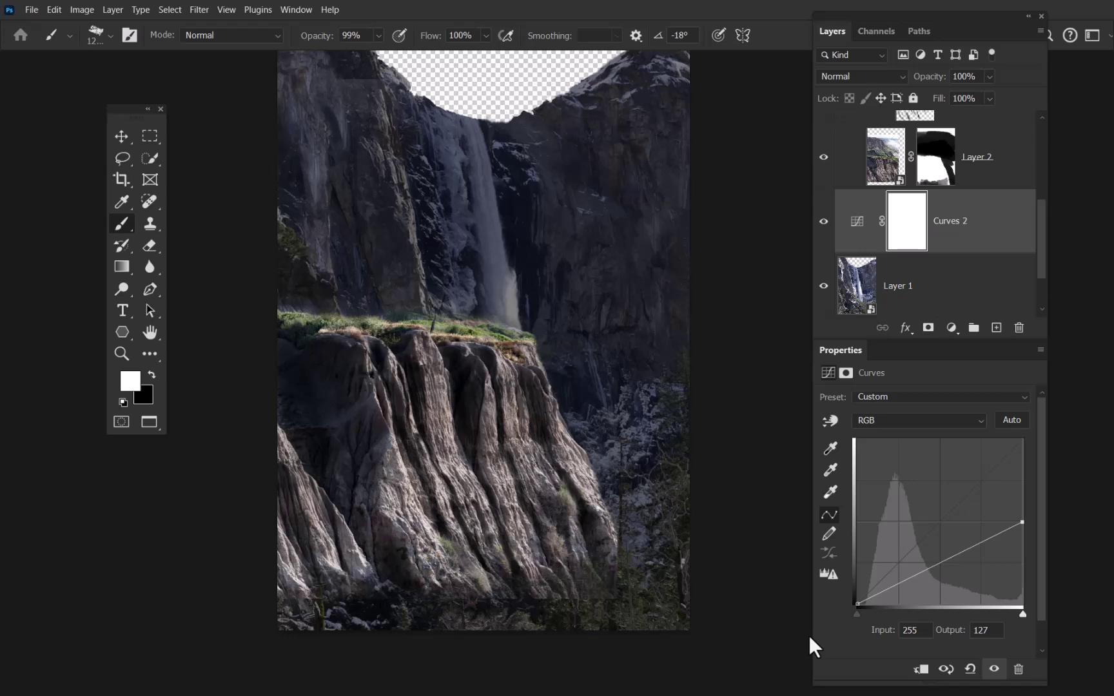
pyautogui.click(880, 421)
pyautogui.click(875, 425)
pyautogui.click(876, 425)
pyautogui.click(882, 475)
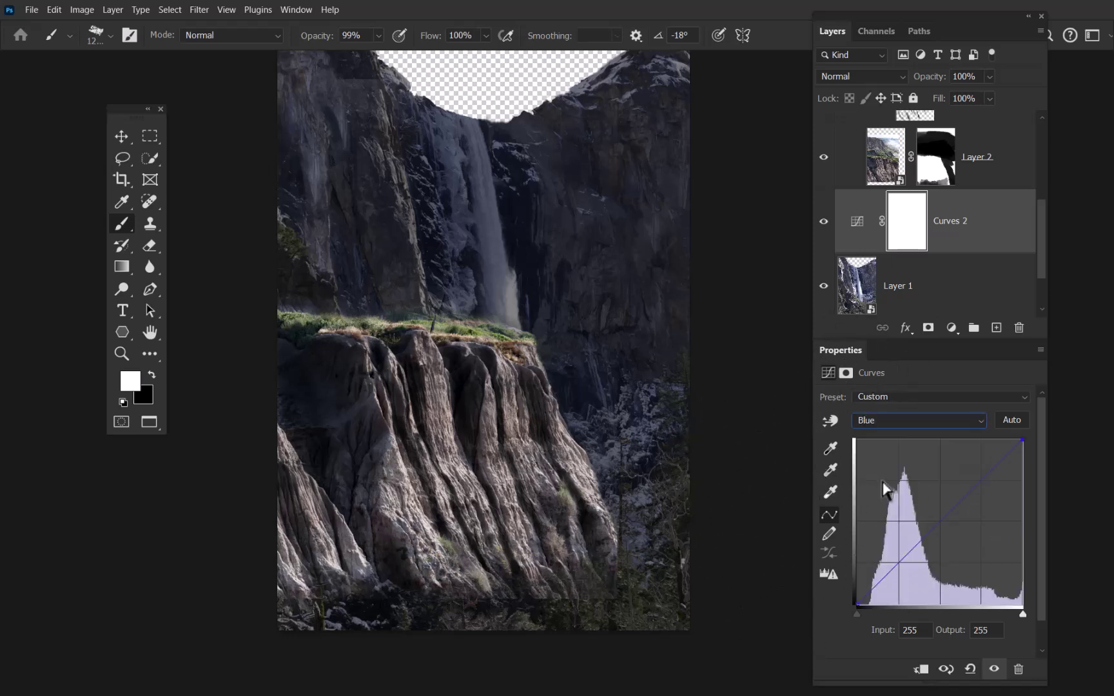
pyautogui.click(940, 522)
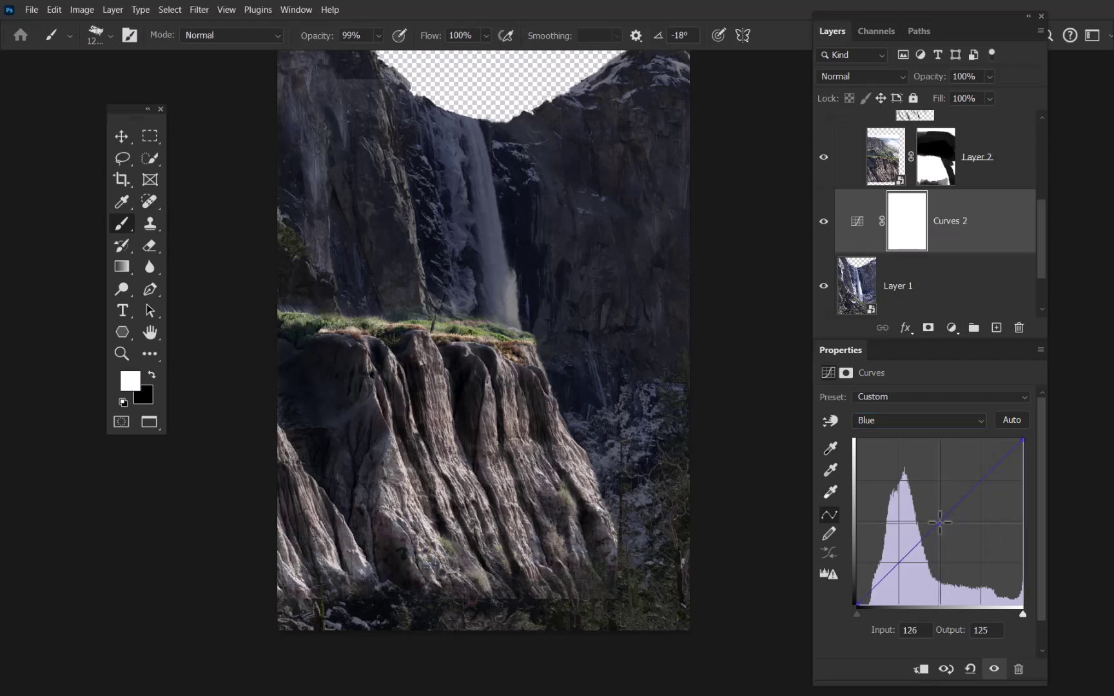
pyautogui.moveTo(939, 522); pyautogui.dragTo(929, 515)
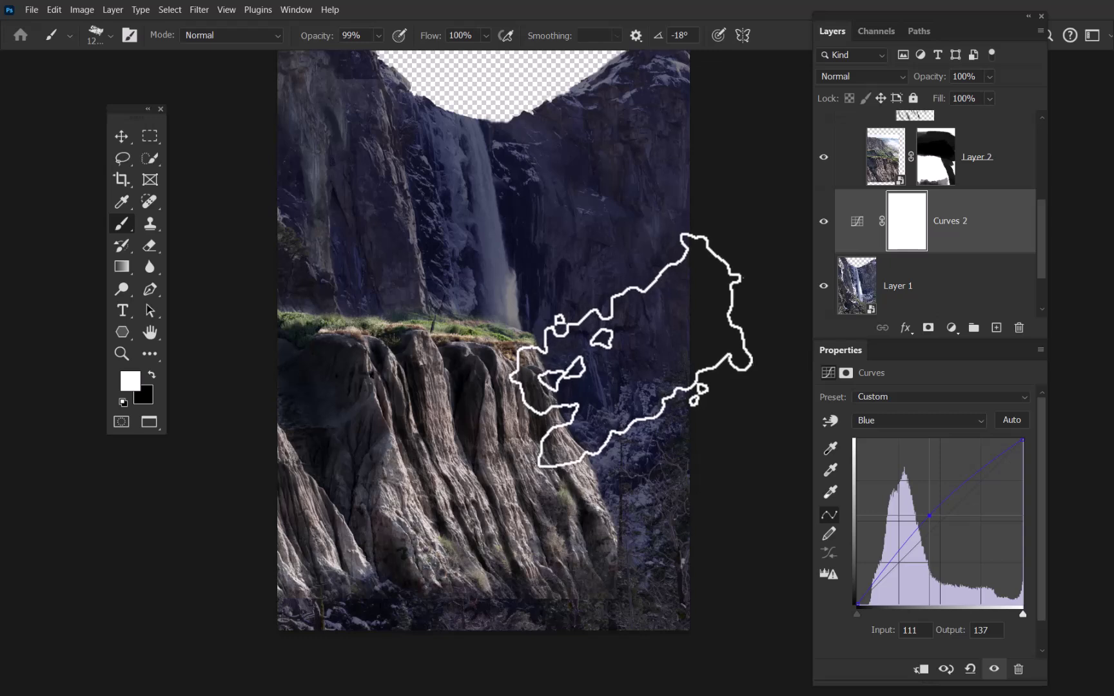
# Switch to Adobe Bridge and browse the 4 Advanced Photoshop folder down to the sci fi buildings files.
pyautogui.press('alt')
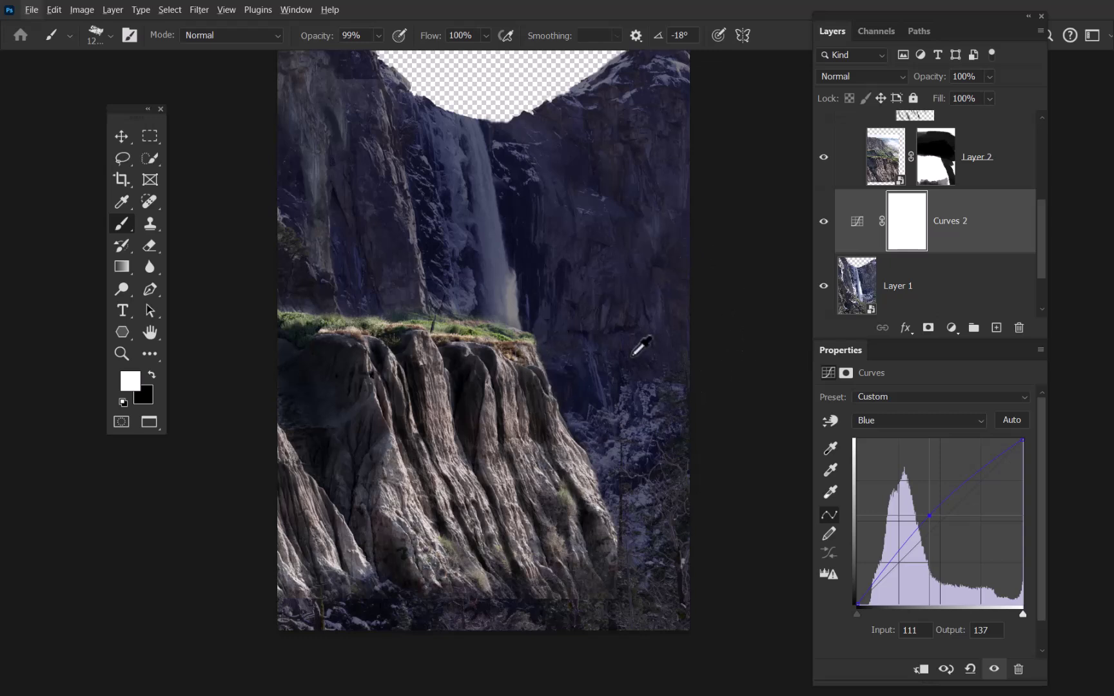
pyautogui.hotkey('alt', 'Tab')
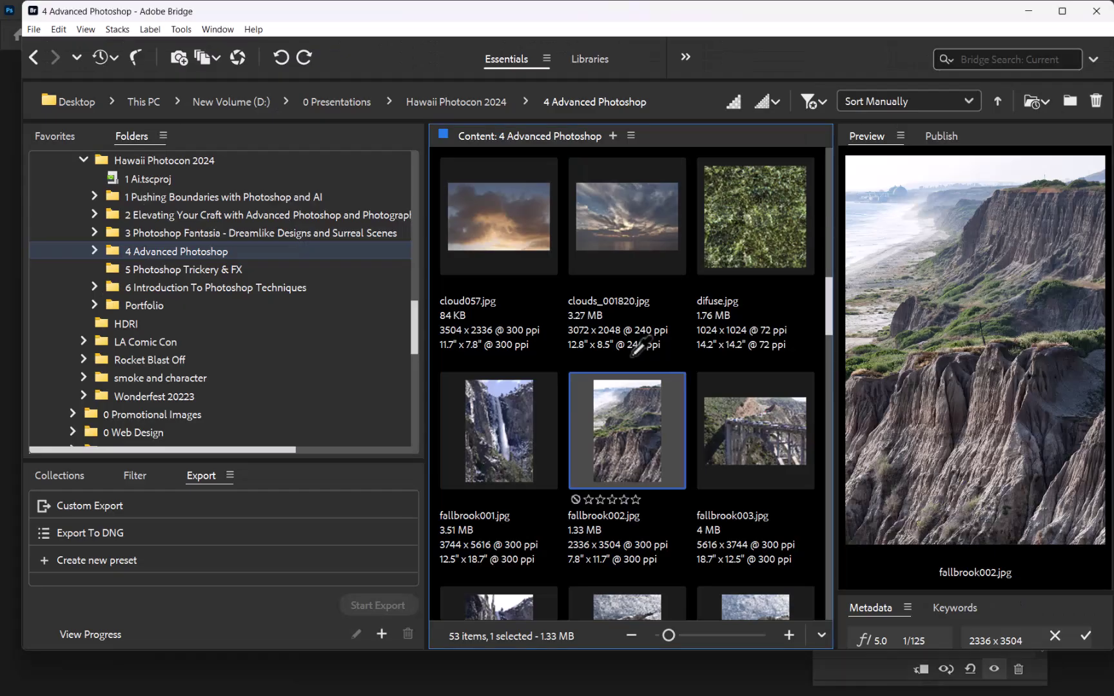
pyautogui.moveTo(829, 290); pyautogui.dragTo(809, 504)
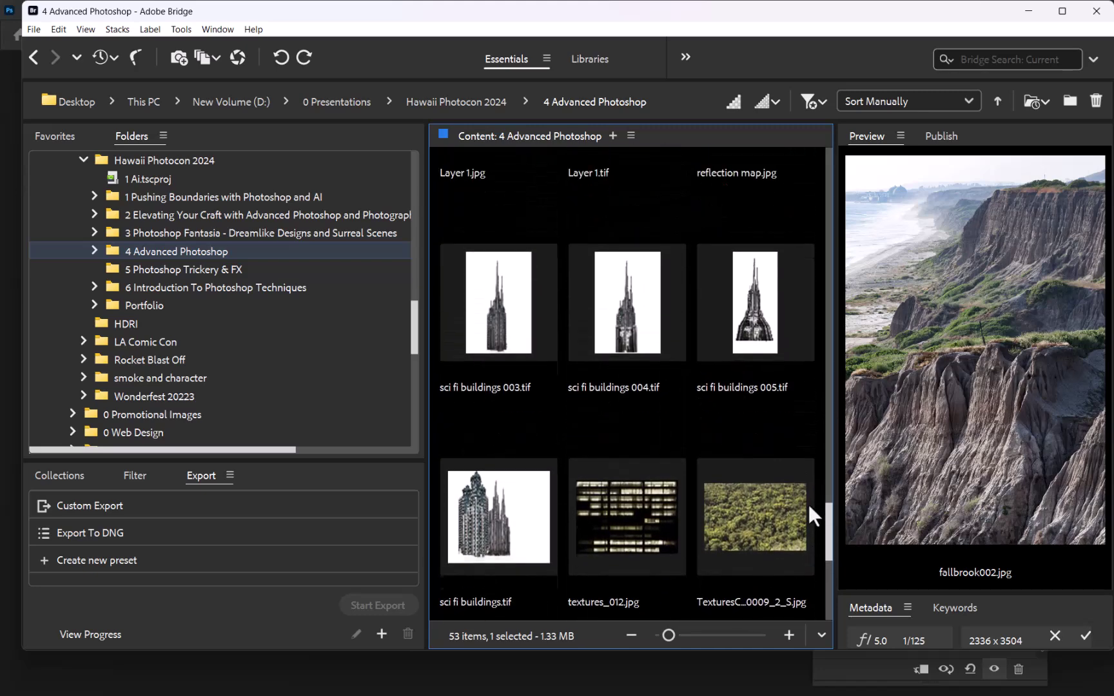
# Compare the sci fi buildings images at full-screen size, starting from sci fi buildings 003.tif.
pyautogui.click(509, 329)
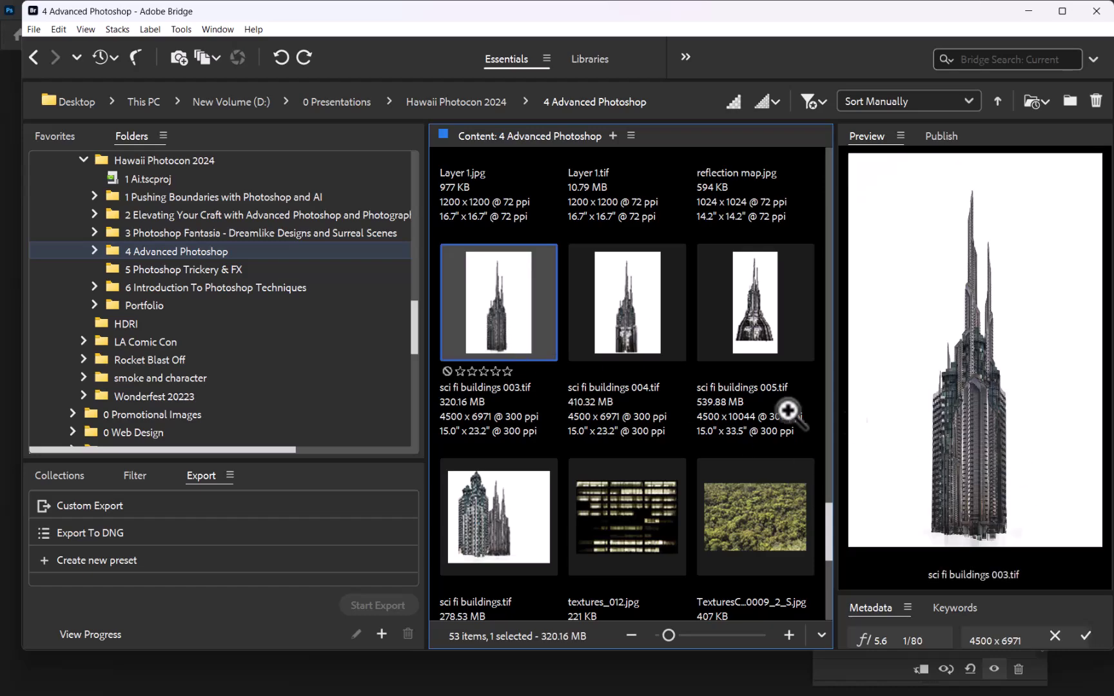
pyautogui.press('space')
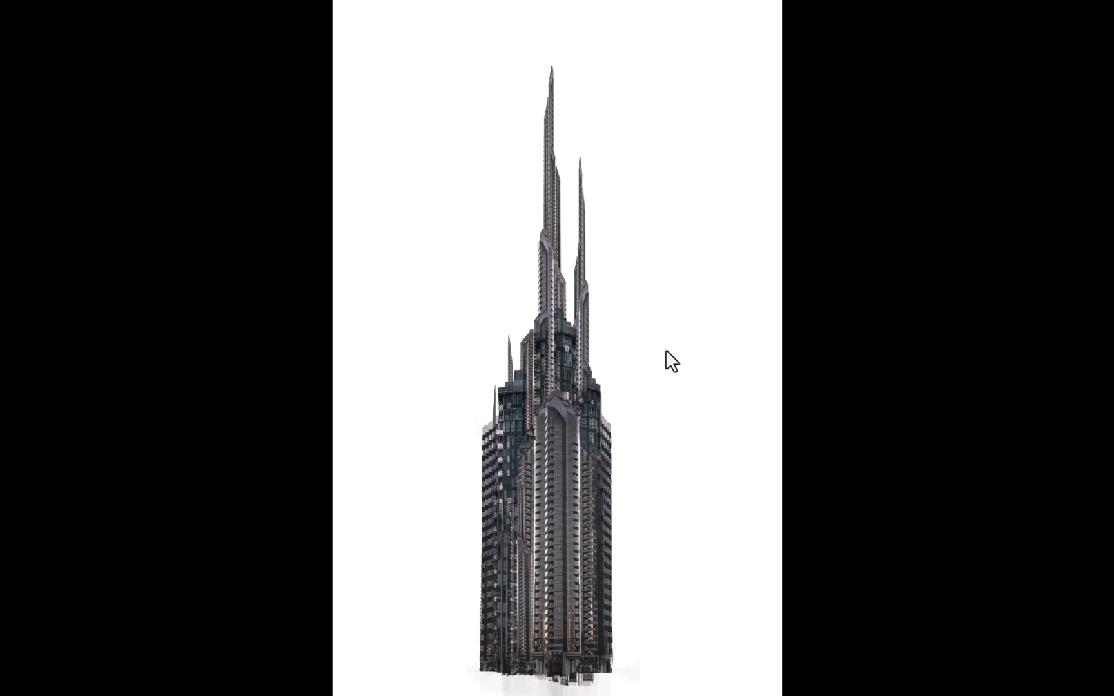
pyautogui.press('Right')
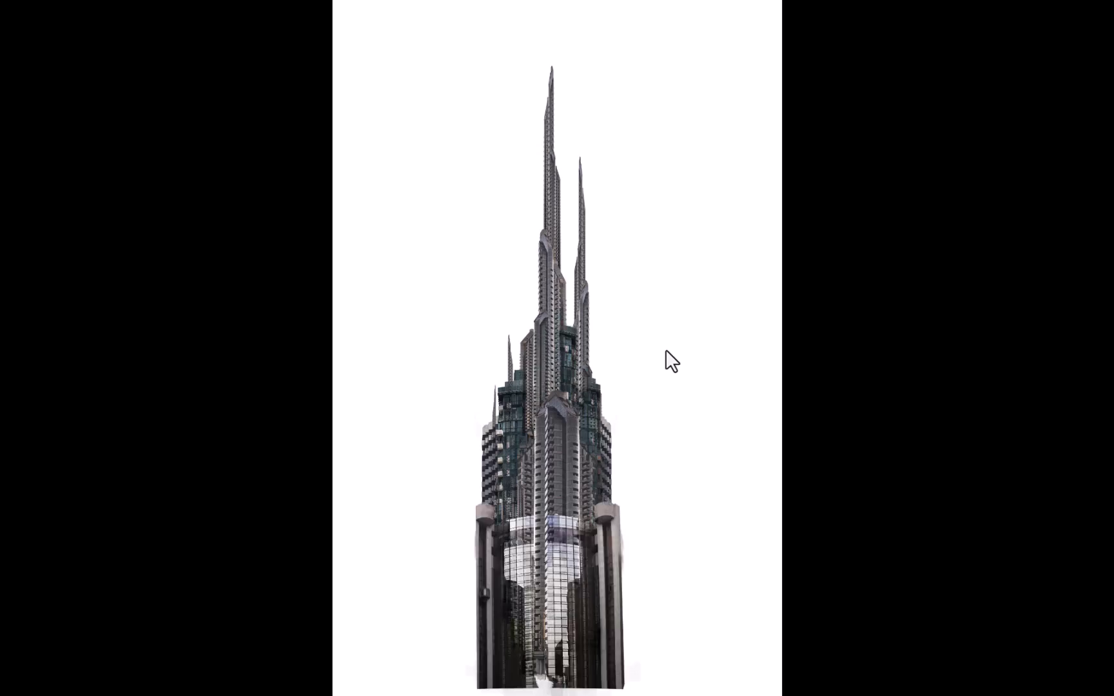
pyautogui.press('Right')
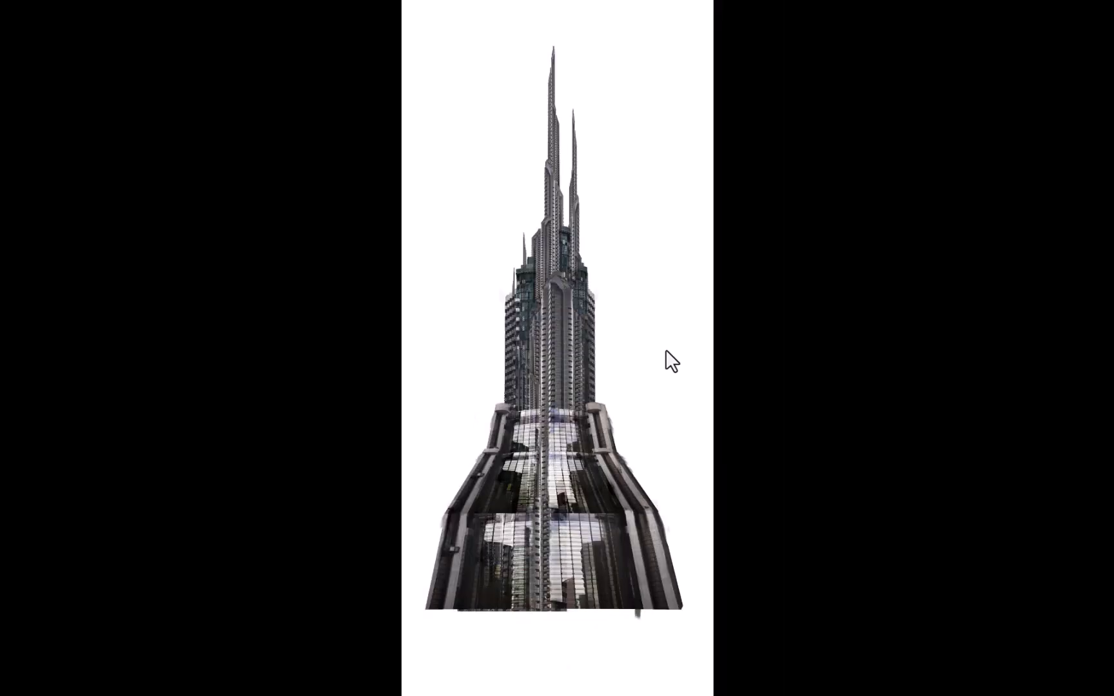
pyautogui.press('Right')
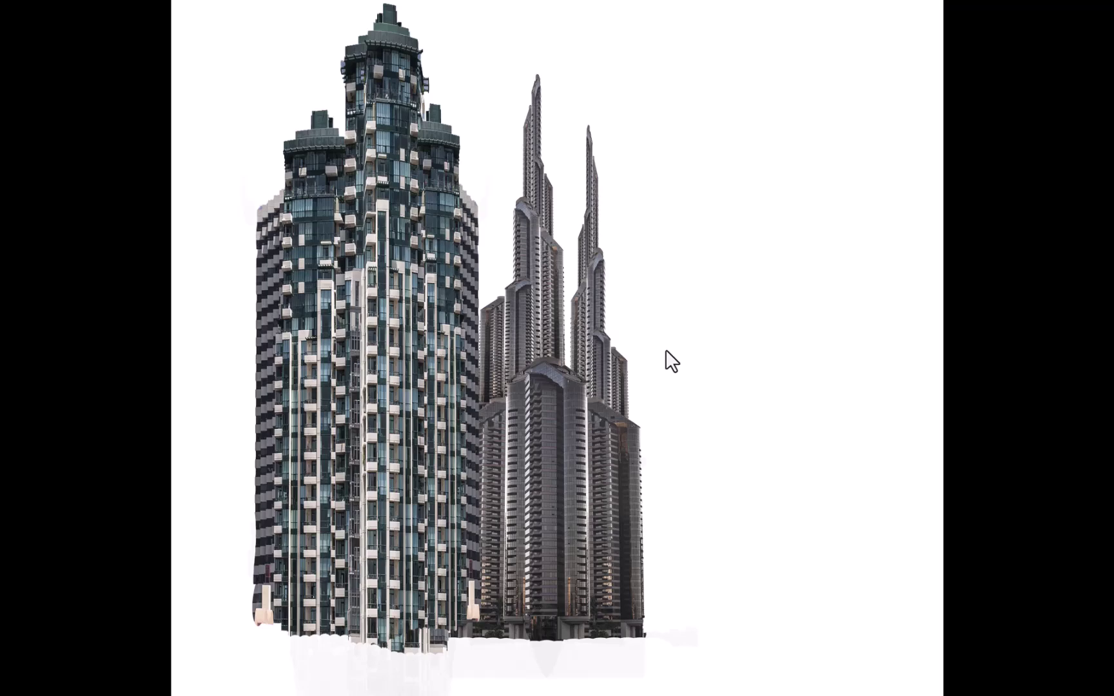
pyautogui.press('Right')
pyautogui.press('Left')
pyautogui.press('Left')
pyautogui.press('Left')
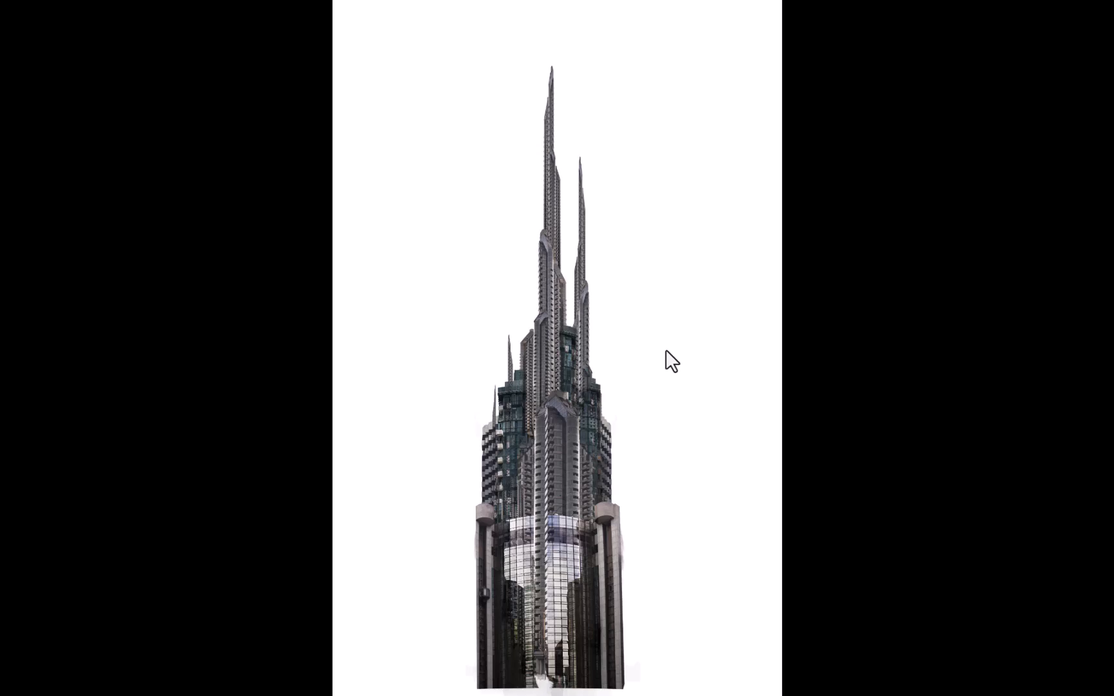
pyautogui.press('Right')
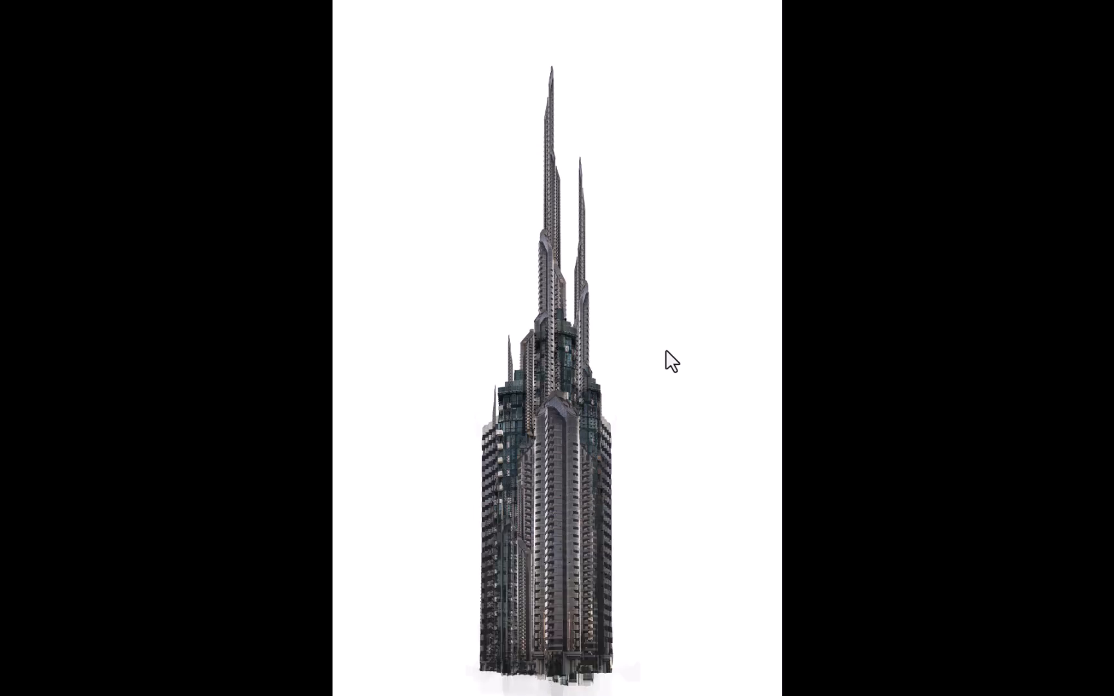
pyautogui.press('Right')
pyautogui.press('Left')
pyautogui.press('Left')
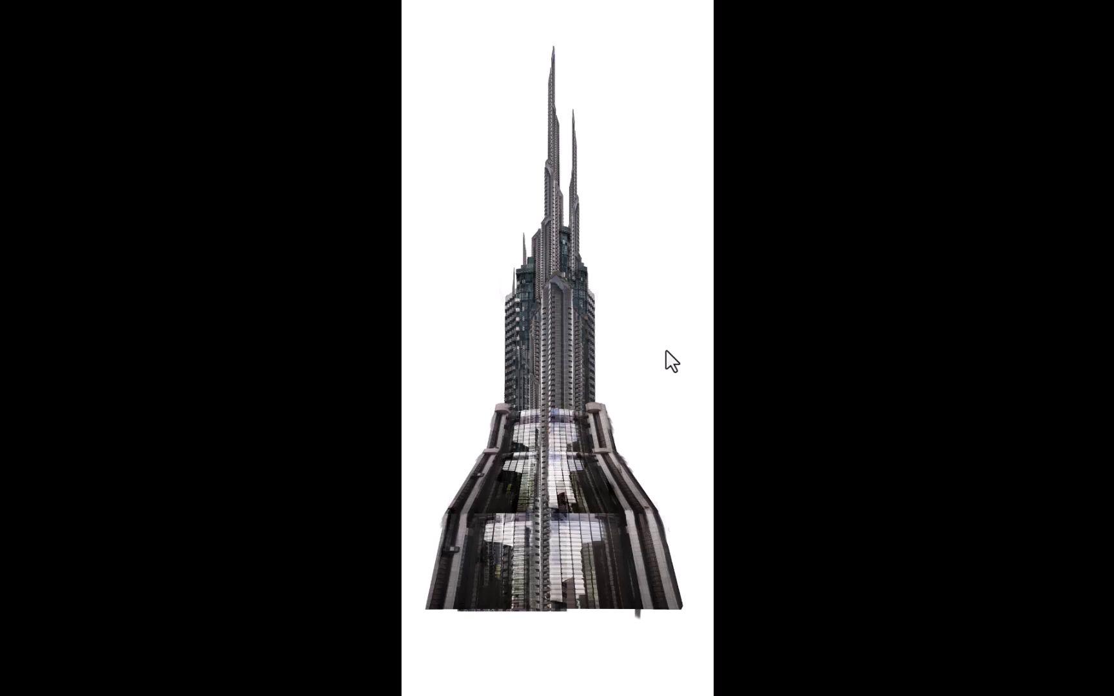
pyautogui.press('space')
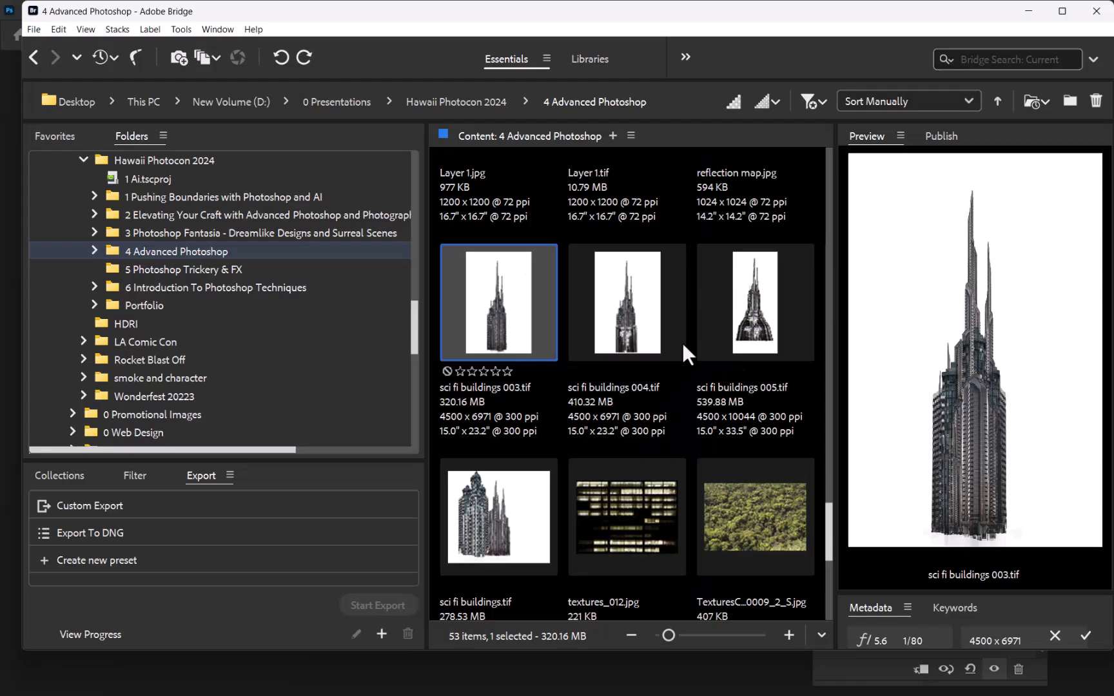
# Bring sci fi buildings 005.tif from Bridge into the Photoshop composite, directly above the Curves 2 layer.
pyautogui.moveTo(737, 16); pyautogui.dragTo(382, 323)
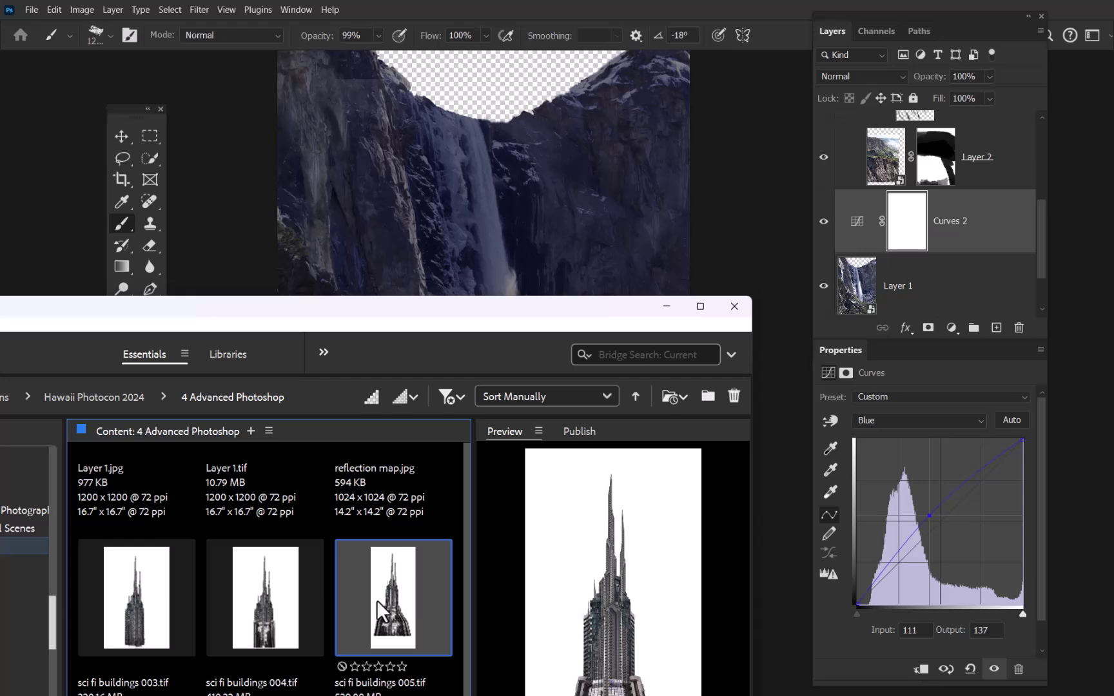
pyautogui.click(523, 284)
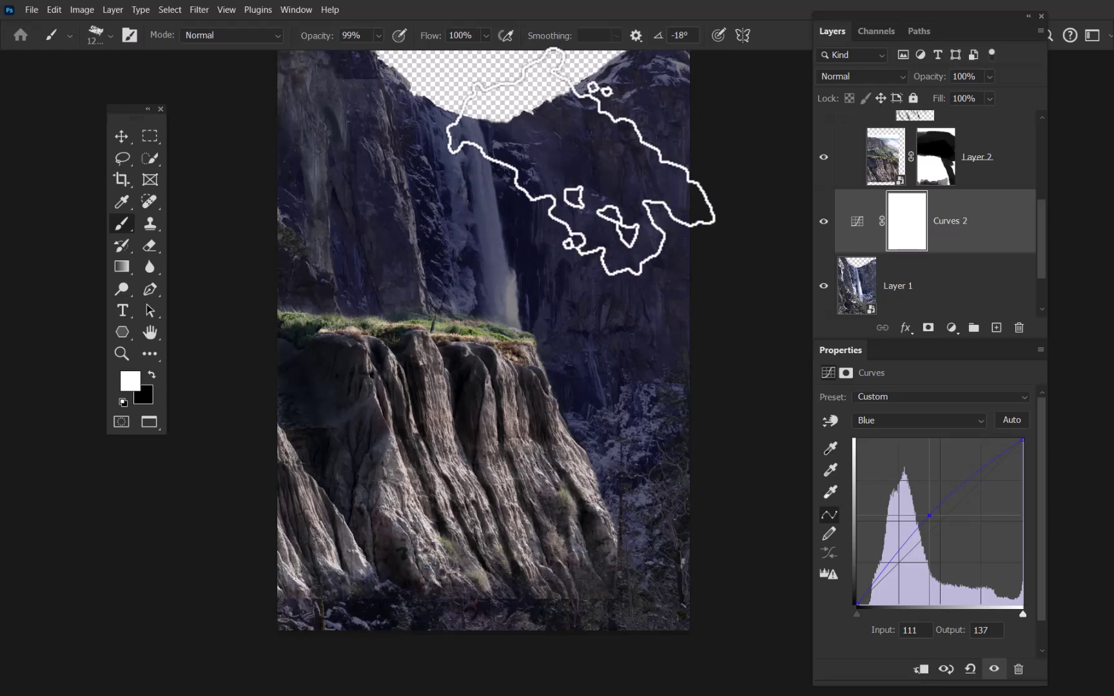
pyautogui.hotkey('alt', 'Tab')
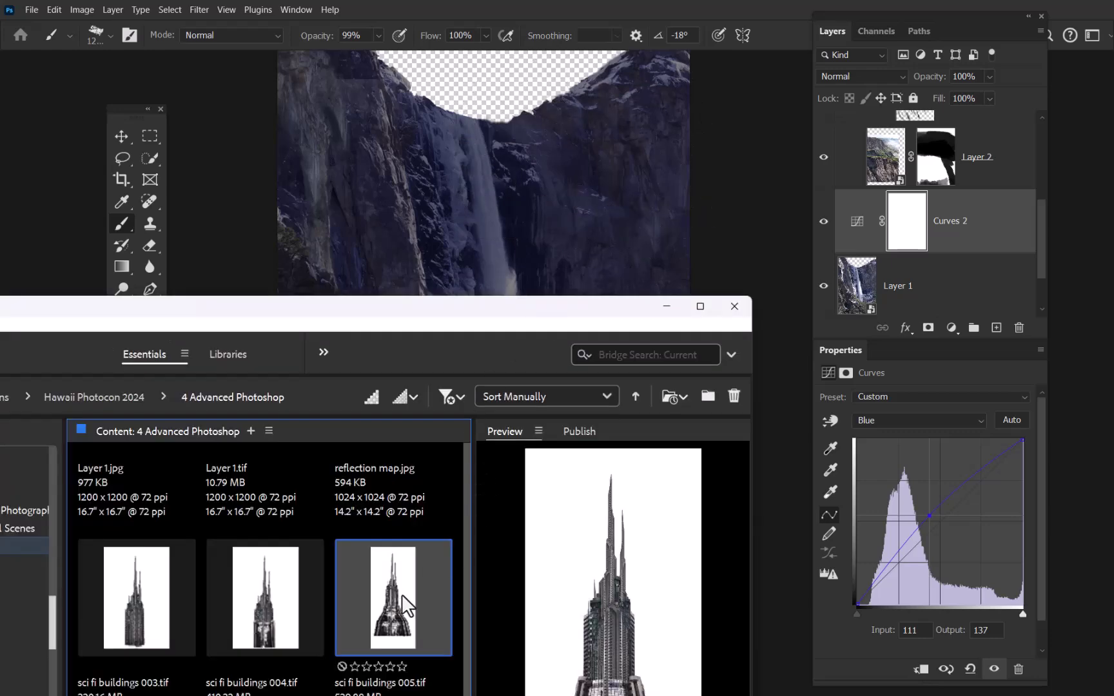
pyautogui.moveTo(401, 601); pyautogui.dragTo(465, 255)
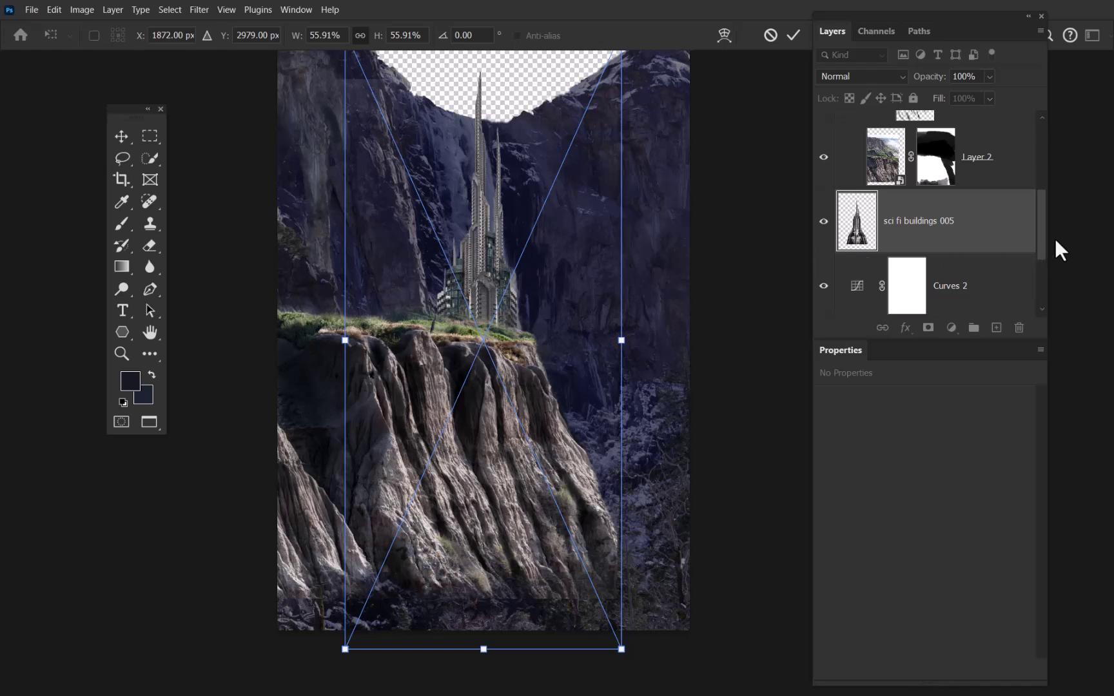
# Commit the placed building, collapse the Foreground texture group, and move the building layer above that group.
pyautogui.moveTo(1041, 243); pyautogui.dragTo(1056, 168)
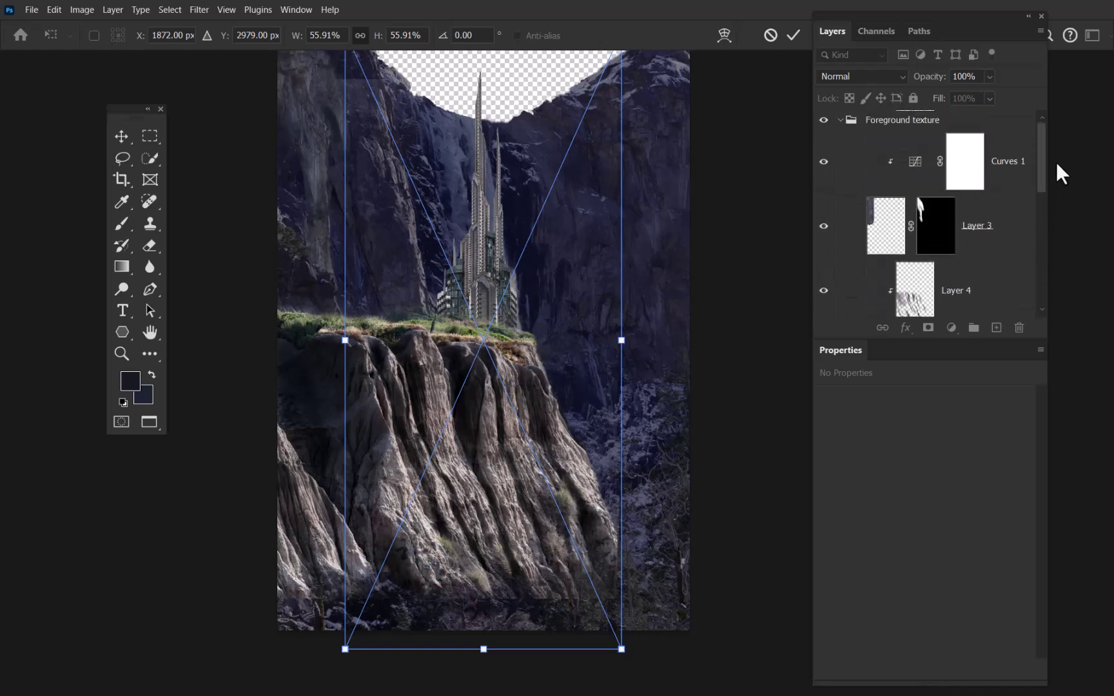
pyautogui.click(841, 121)
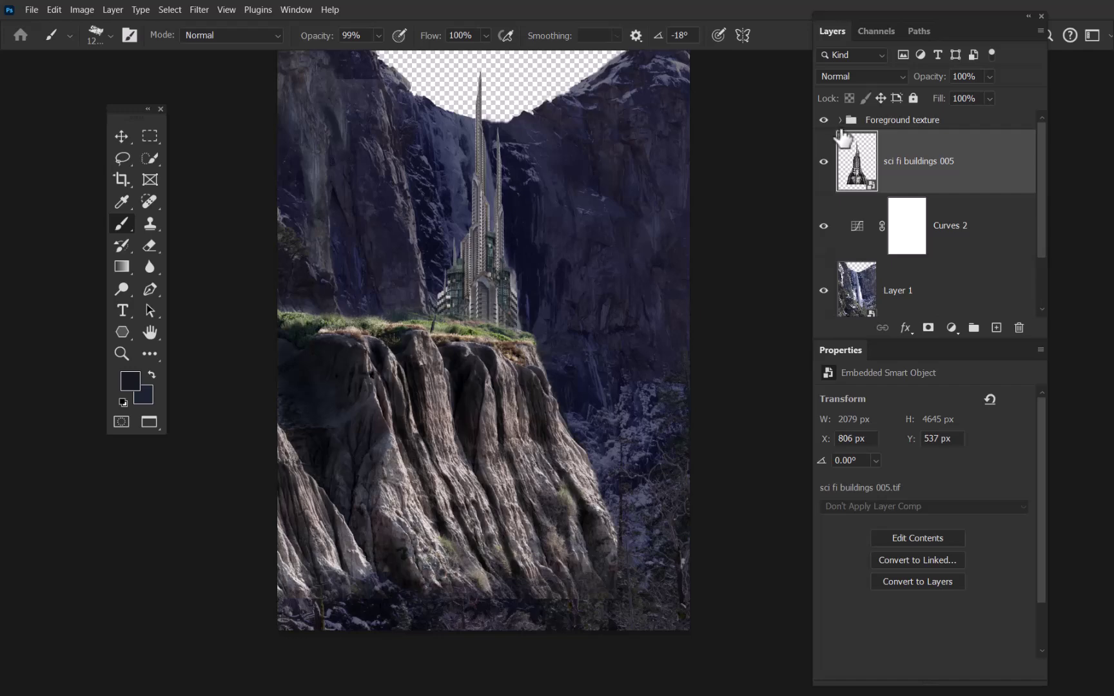
pyautogui.click(826, 122)
pyautogui.click(827, 121)
pyautogui.moveTo(867, 176); pyautogui.dragTo(903, 111)
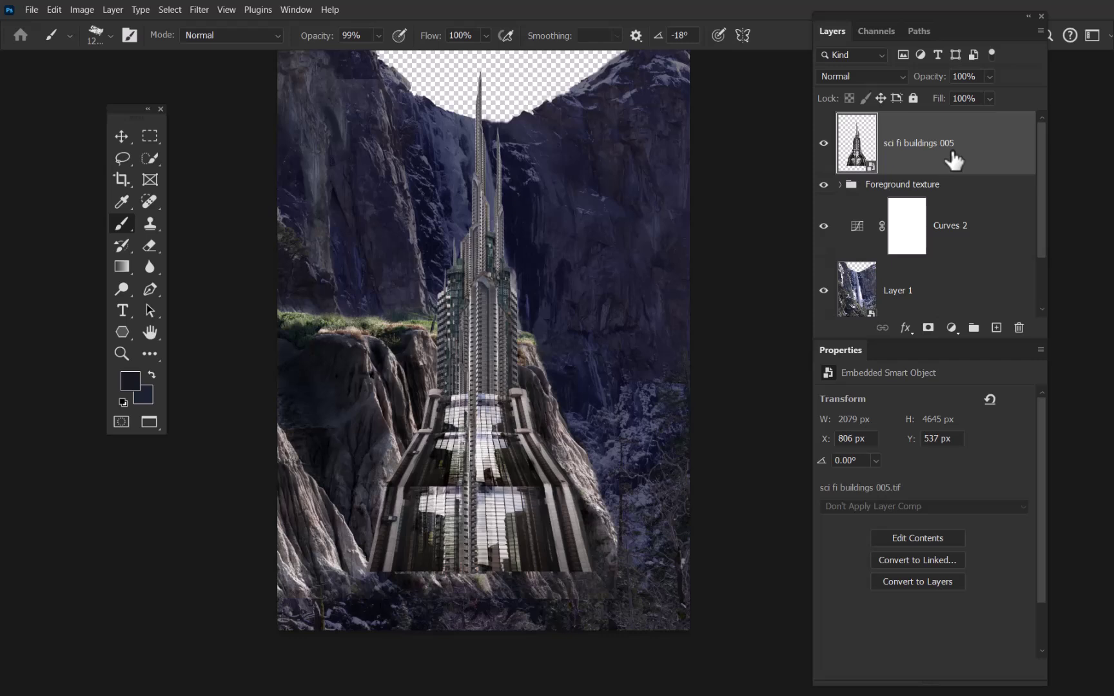
# Group the sci fi buildings 005 layer and name the group "Architectire".
pyautogui.hotkey('ctrl', 'g')
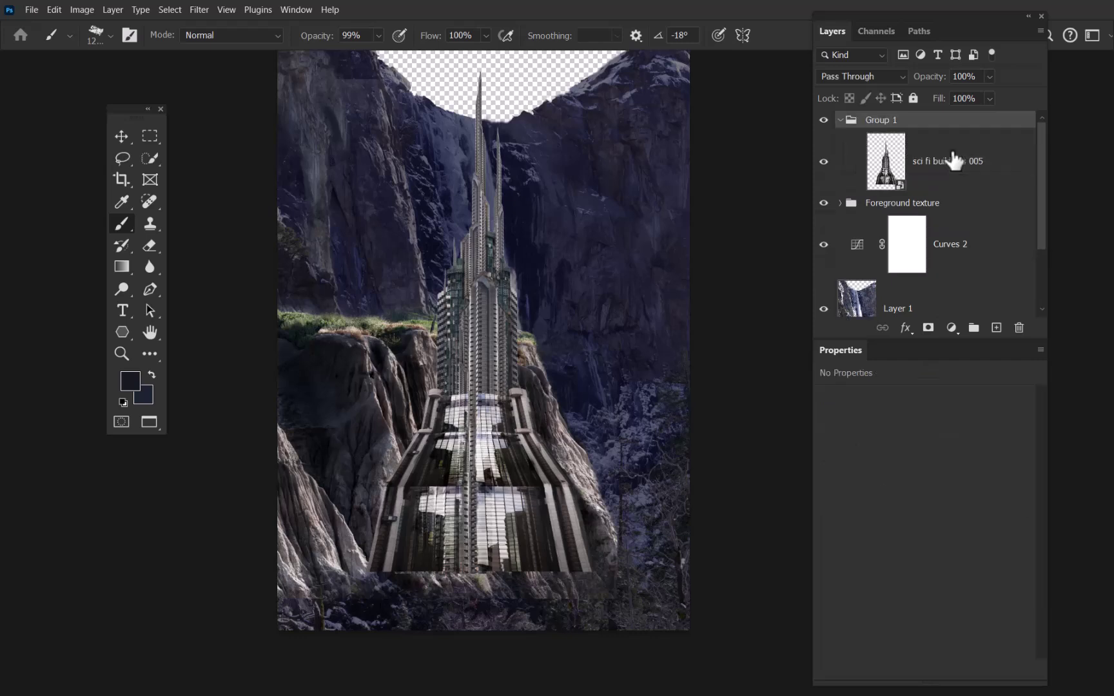
pyautogui.doubleClick(888, 120)
pyautogui.write('Archi')
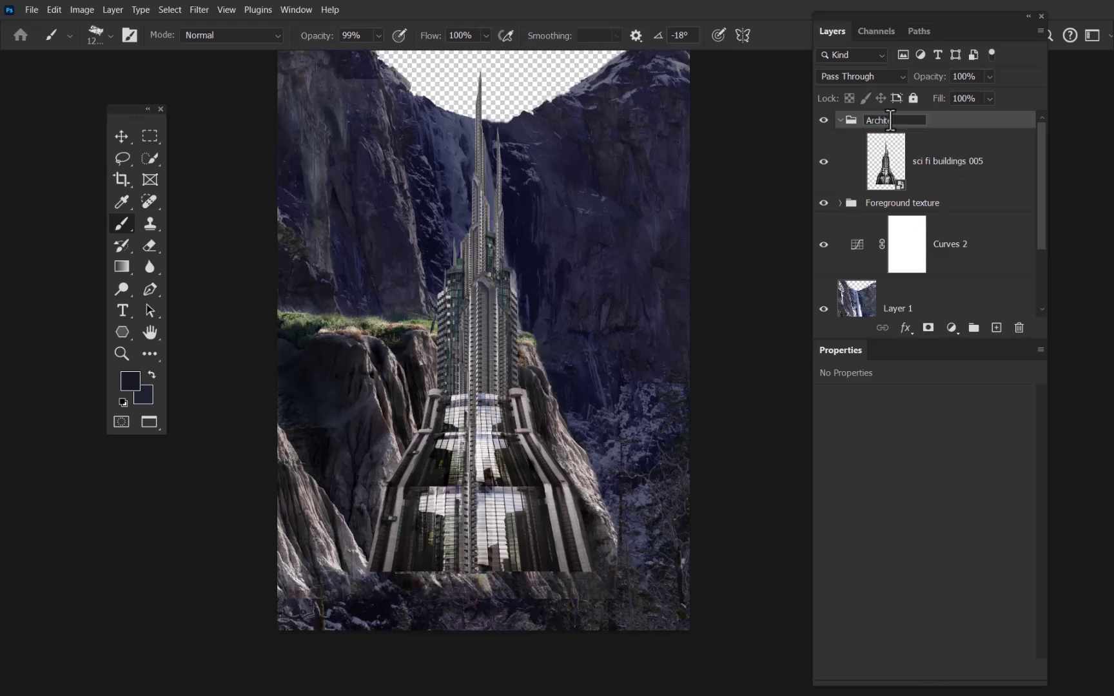
pyautogui.write('tectur')
pyautogui.press('Return')
pyautogui.click(957, 173)
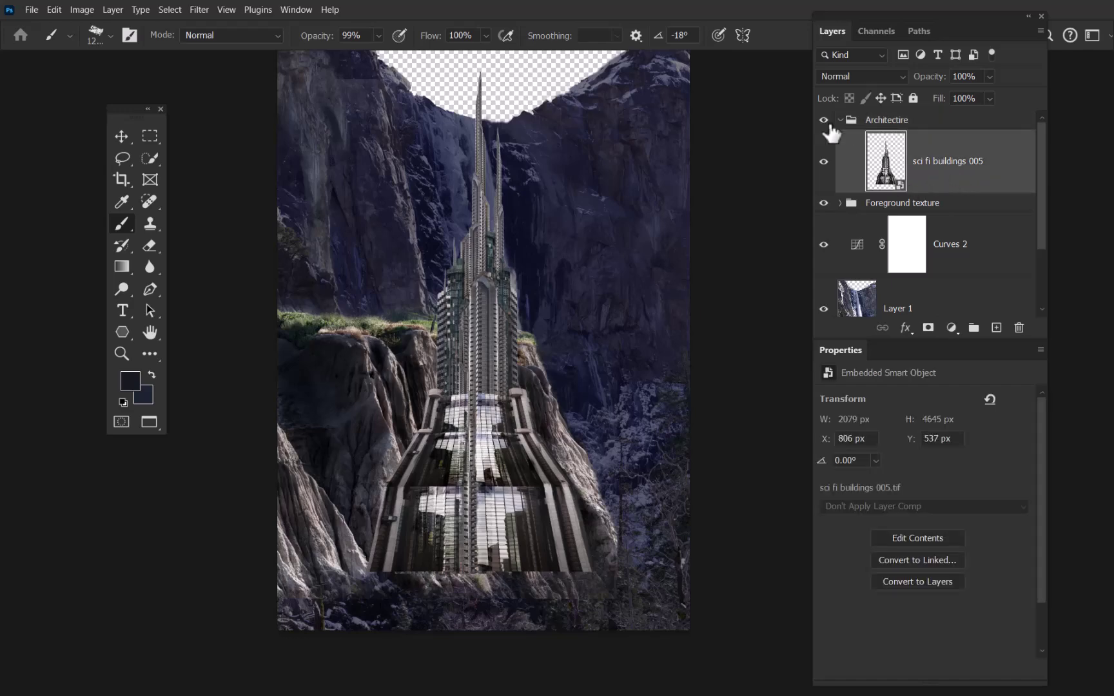
# Hide and show the collapsed Architectire group to compare the scene with and without the building.
pyautogui.click(841, 120)
pyautogui.click(824, 121)
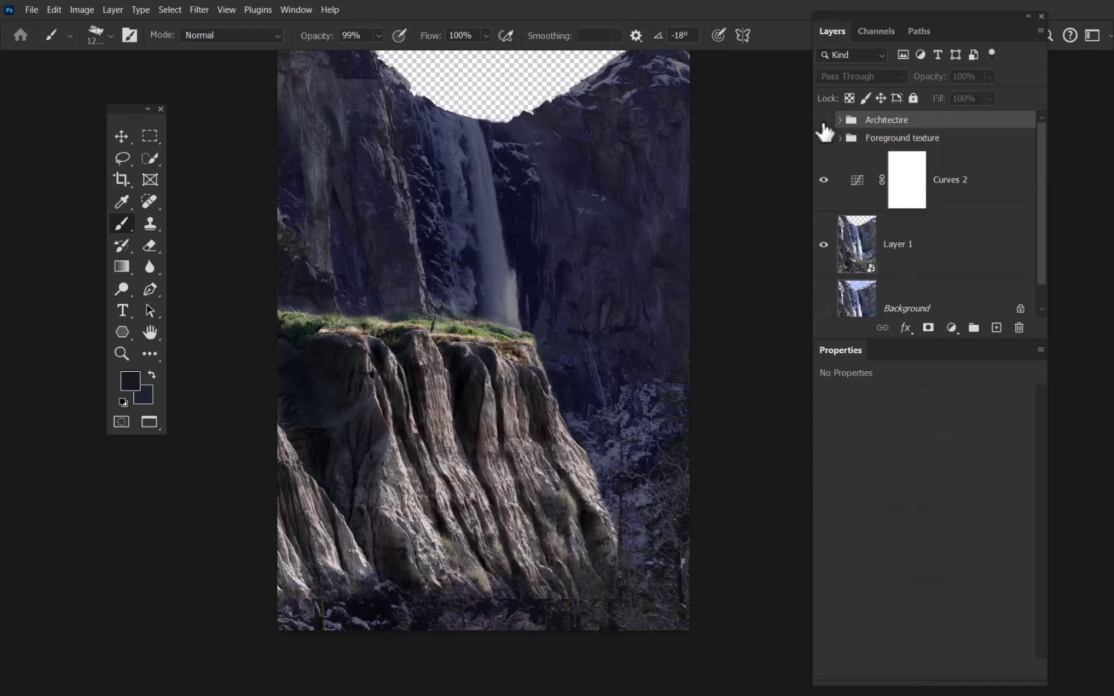
pyautogui.click(824, 121)
pyautogui.click(824, 121)
pyautogui.click(824, 121)
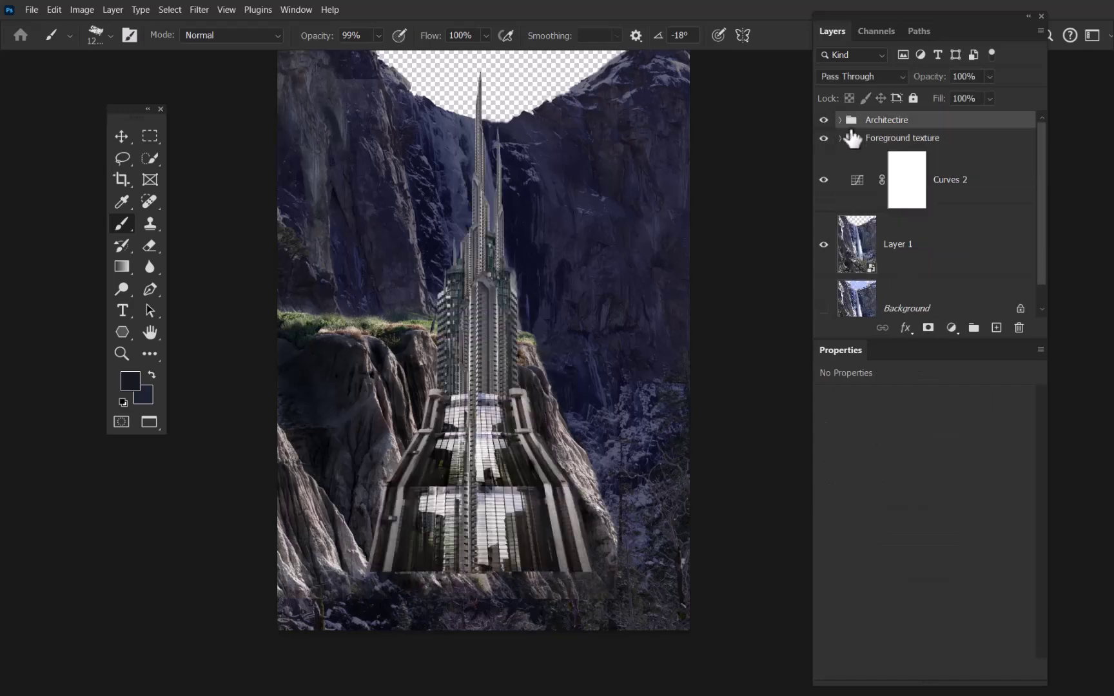
pyautogui.click(840, 121)
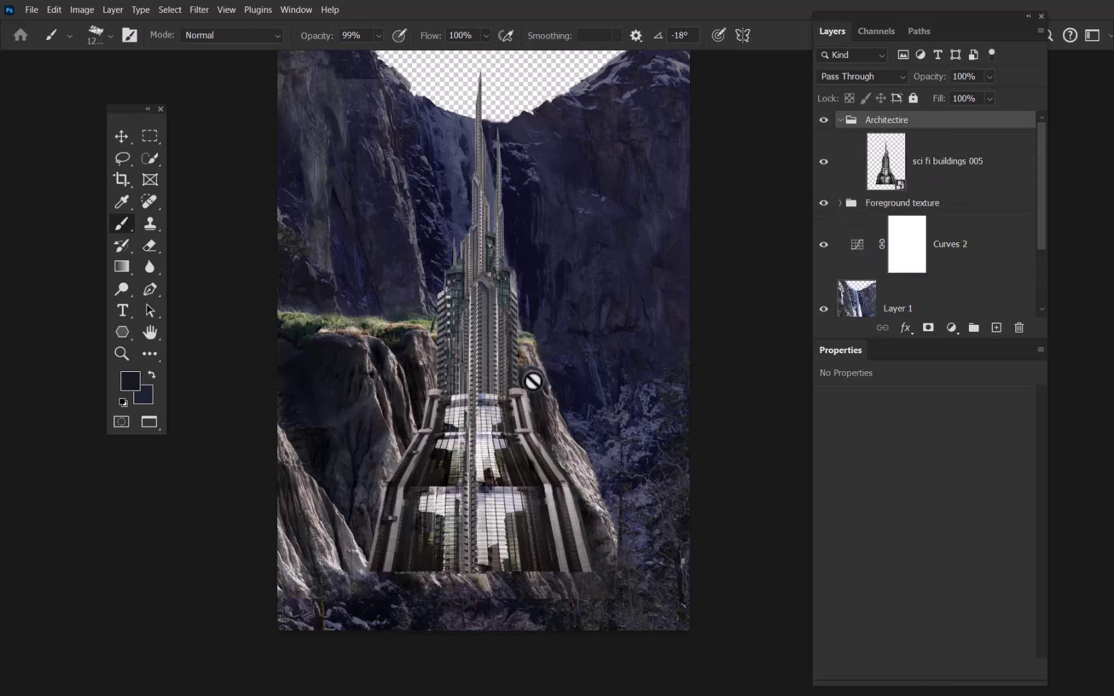
# Move the sci fi buildings 005 layer up and left onto the cliff, to about X 242 px, Y -632 px.
pyautogui.press('v')
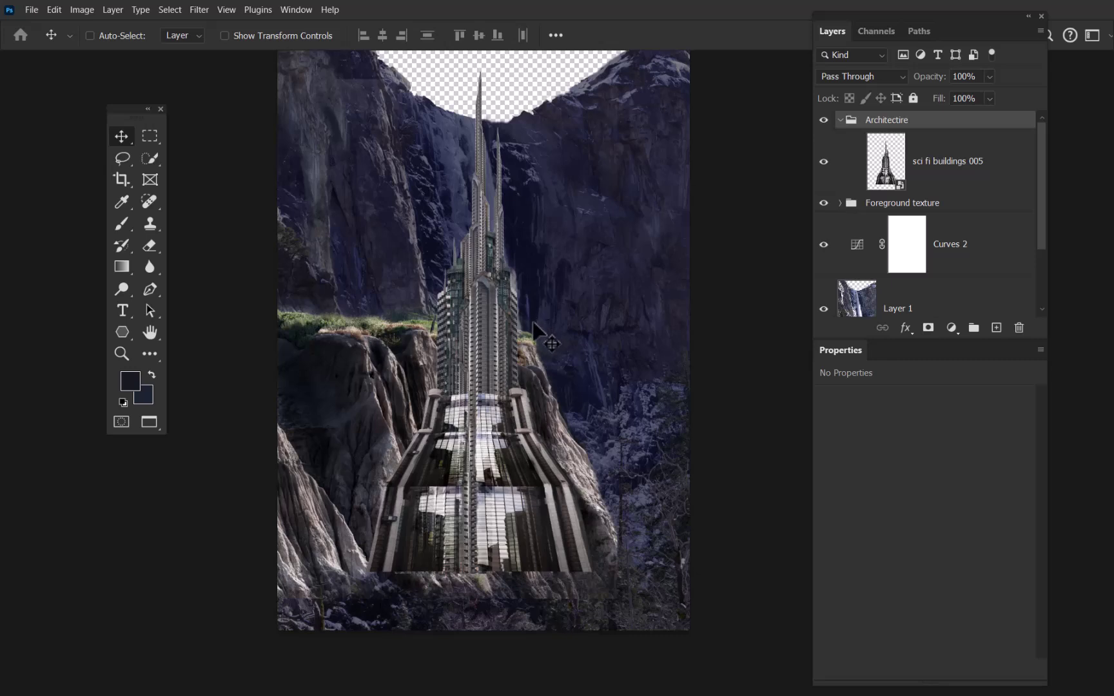
pyautogui.click(896, 167)
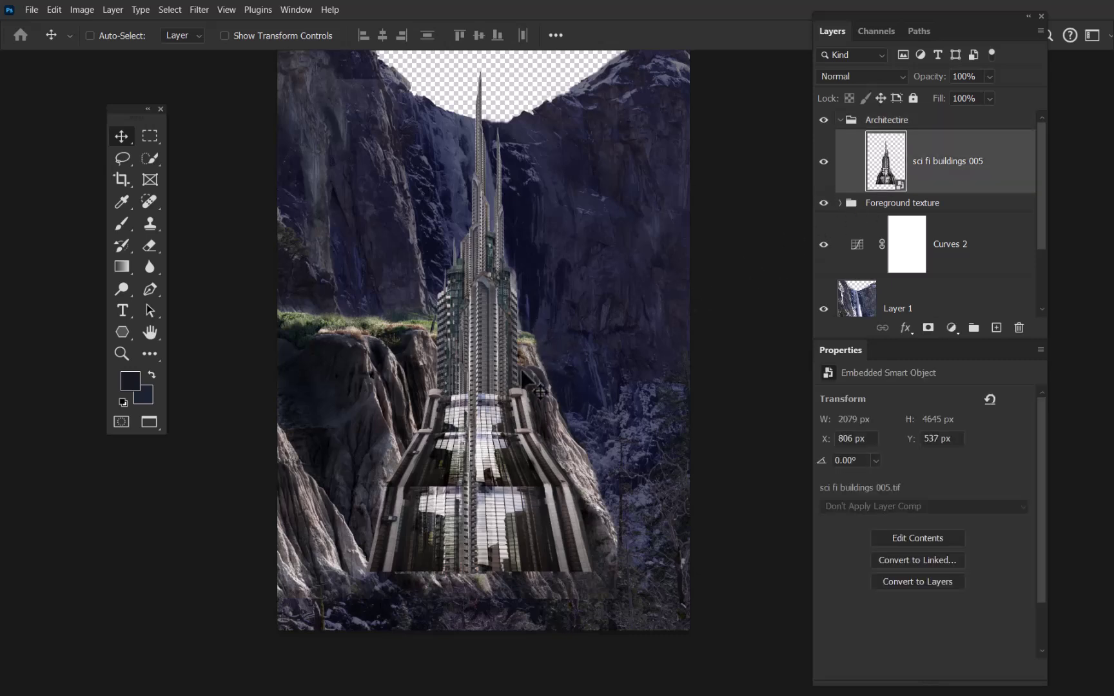
pyautogui.moveTo(510, 486); pyautogui.dragTo(442, 362)
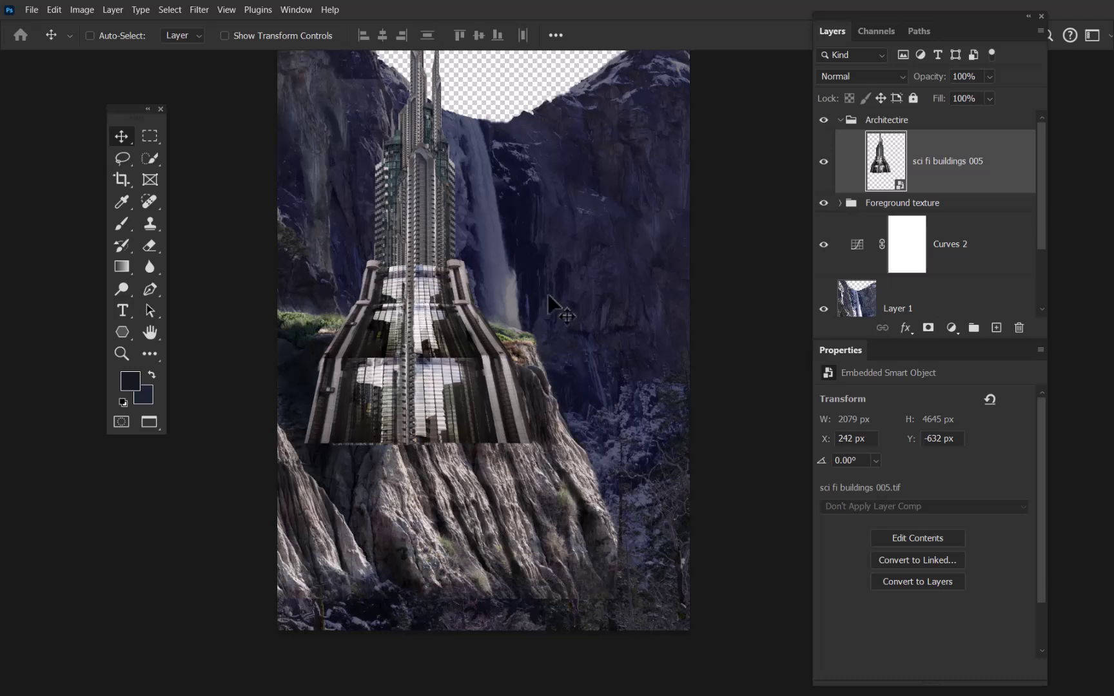
pyautogui.hotkey('alt', 'Tab')
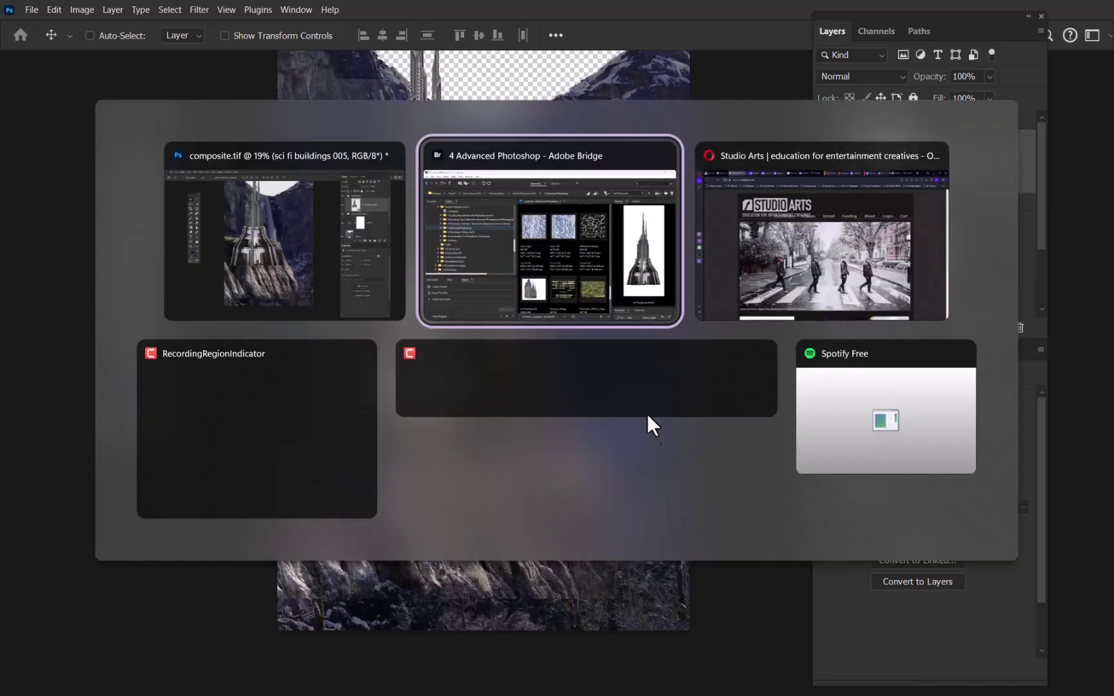
pyautogui.press('Escape')
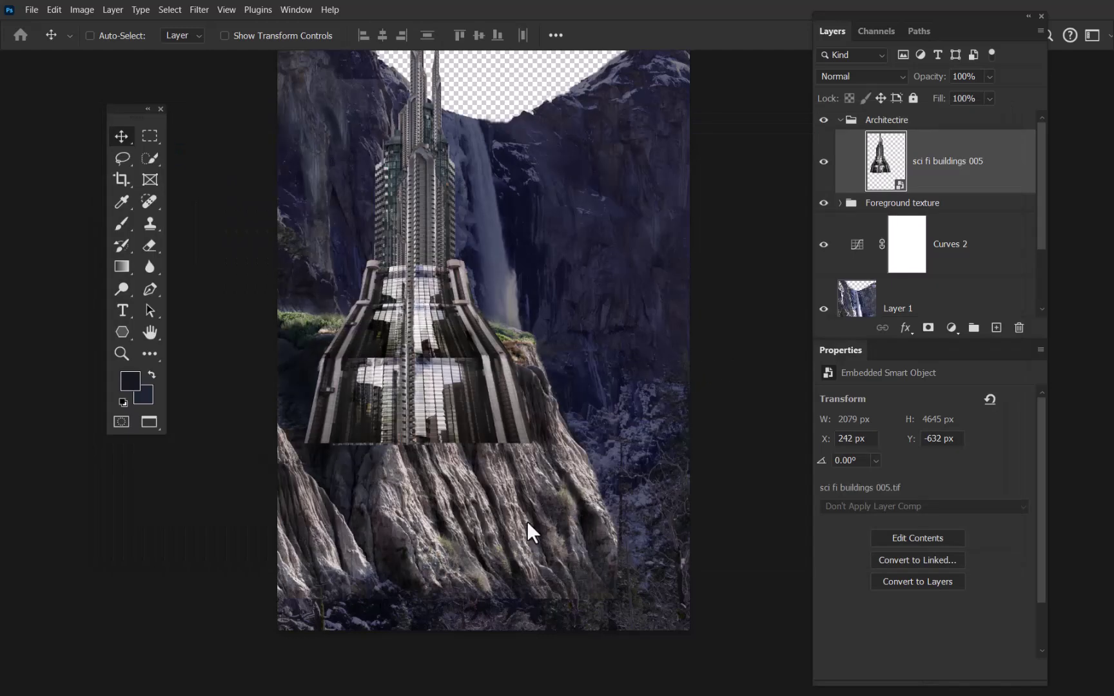
# Extend the canvas upward with the Crop tool, using a transparent fill, until the building's whole spire fits with sky space above.
pyautogui.hotkey('ctrl', '-')
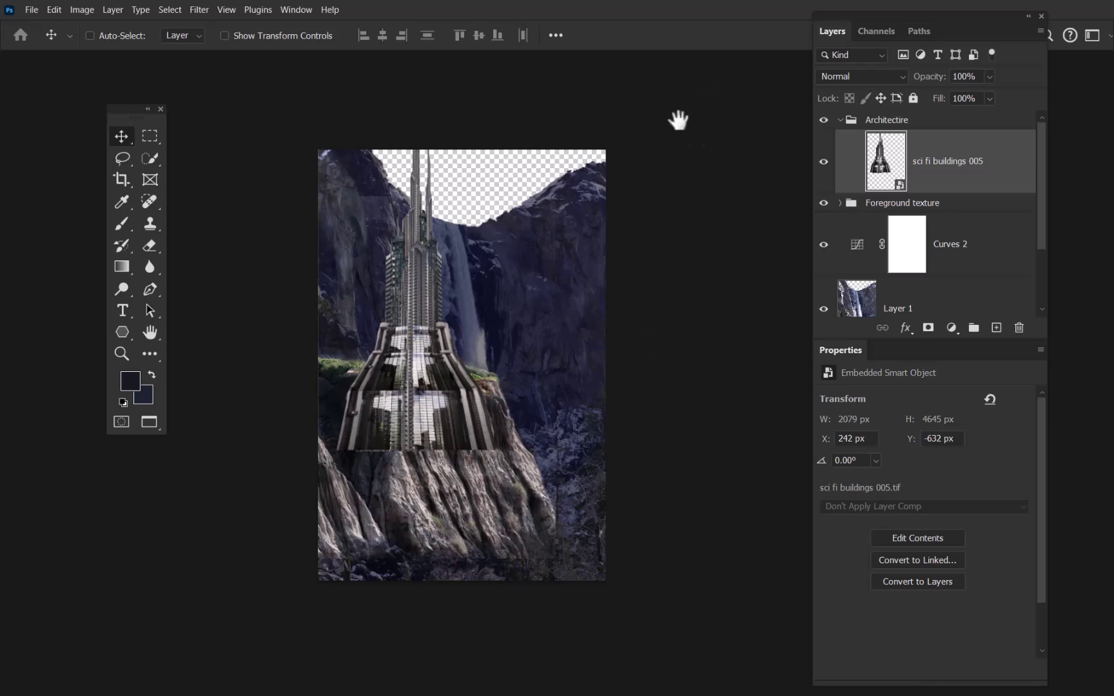
pyautogui.moveTo(647, 178); pyautogui.dragTo(612, 331)
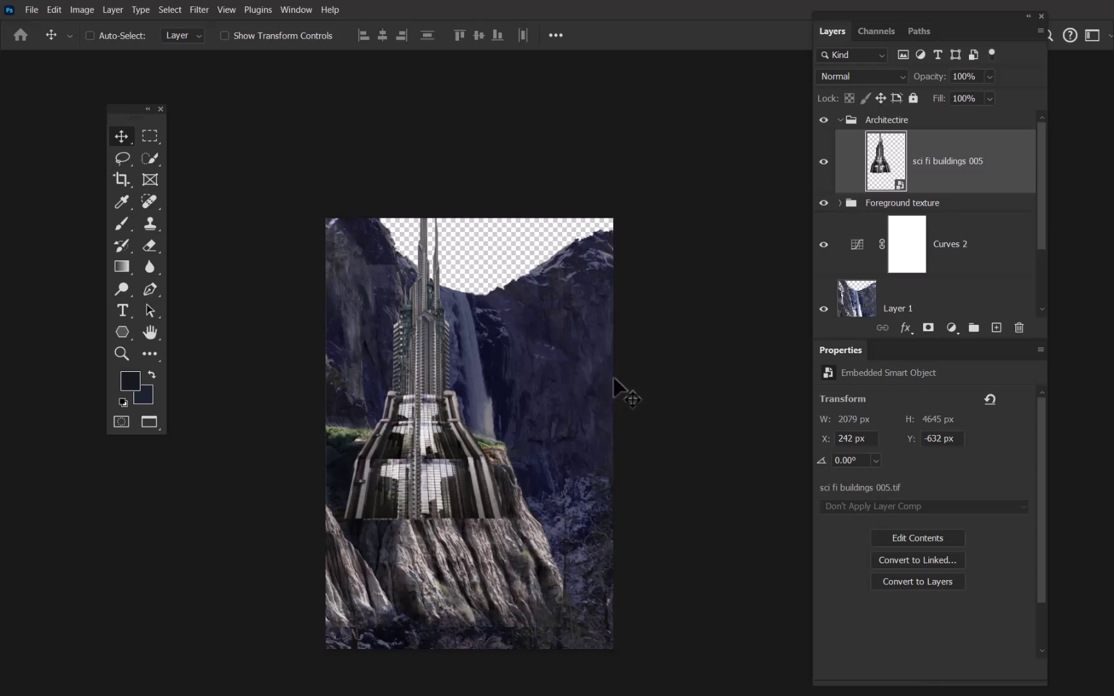
pyautogui.click(80, 11)
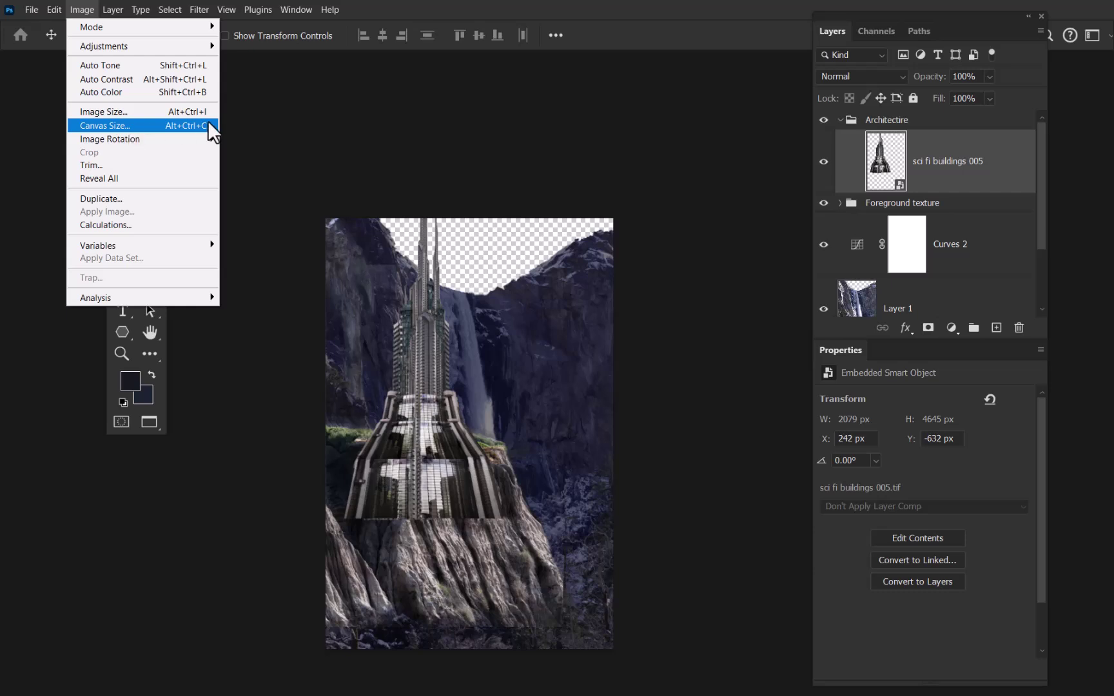
pyautogui.click(713, 33)
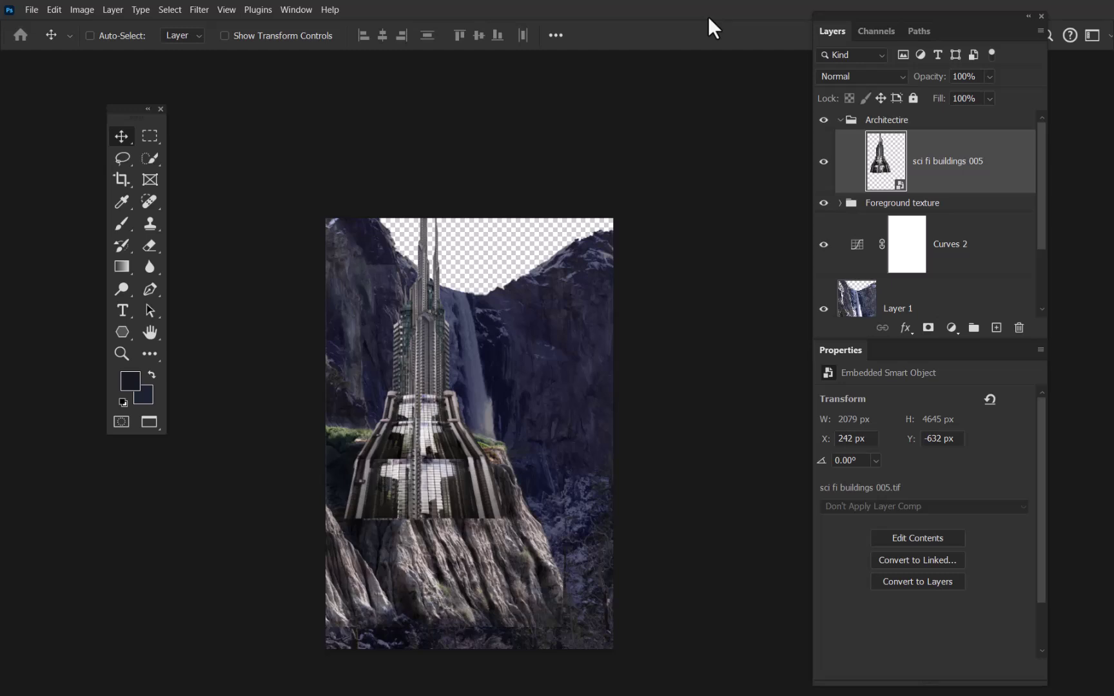
pyautogui.moveTo(687, 353); pyautogui.dragTo(669, 397)
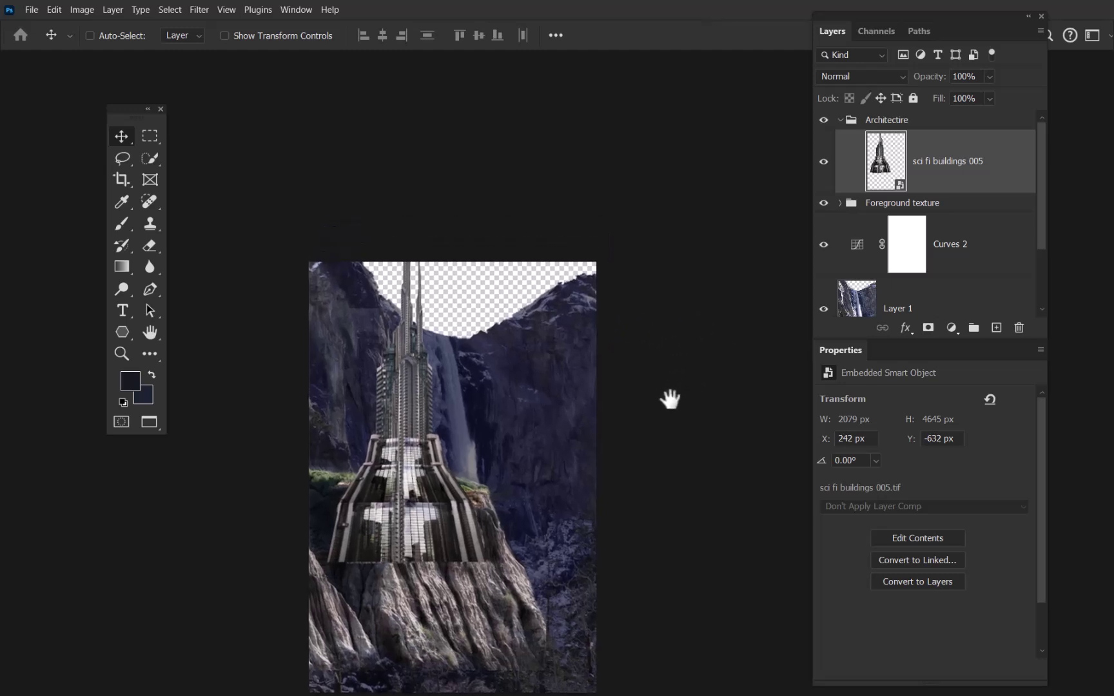
pyautogui.press('c')
pyautogui.moveTo(452, 263); pyautogui.dragTo(465, 179)
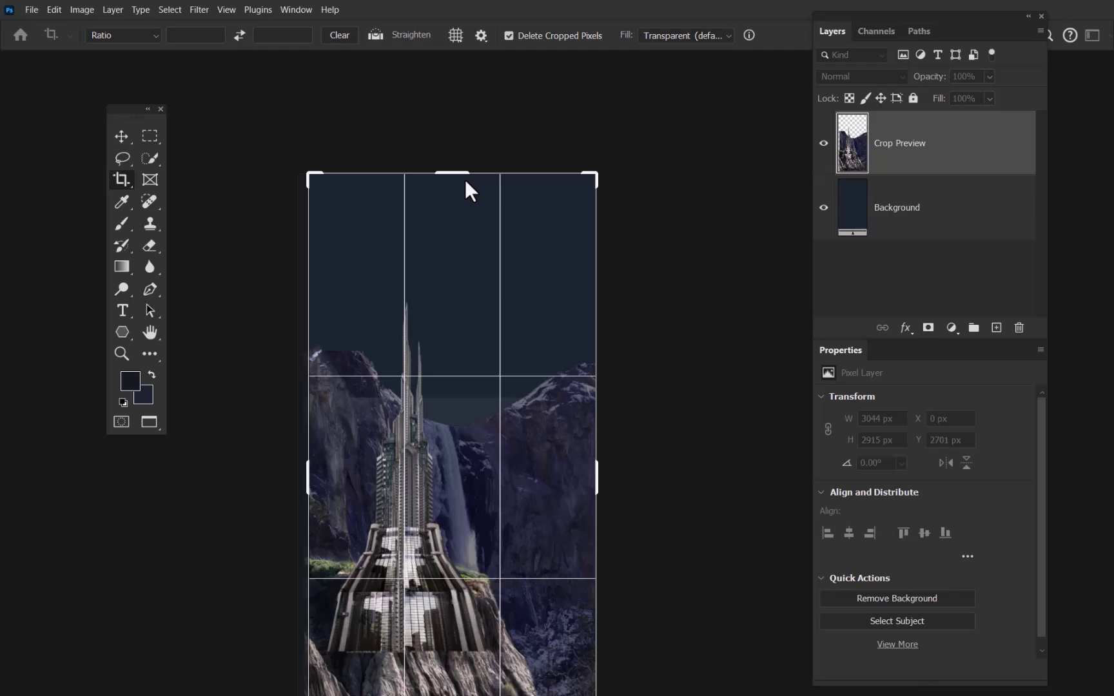
pyautogui.press('Return')
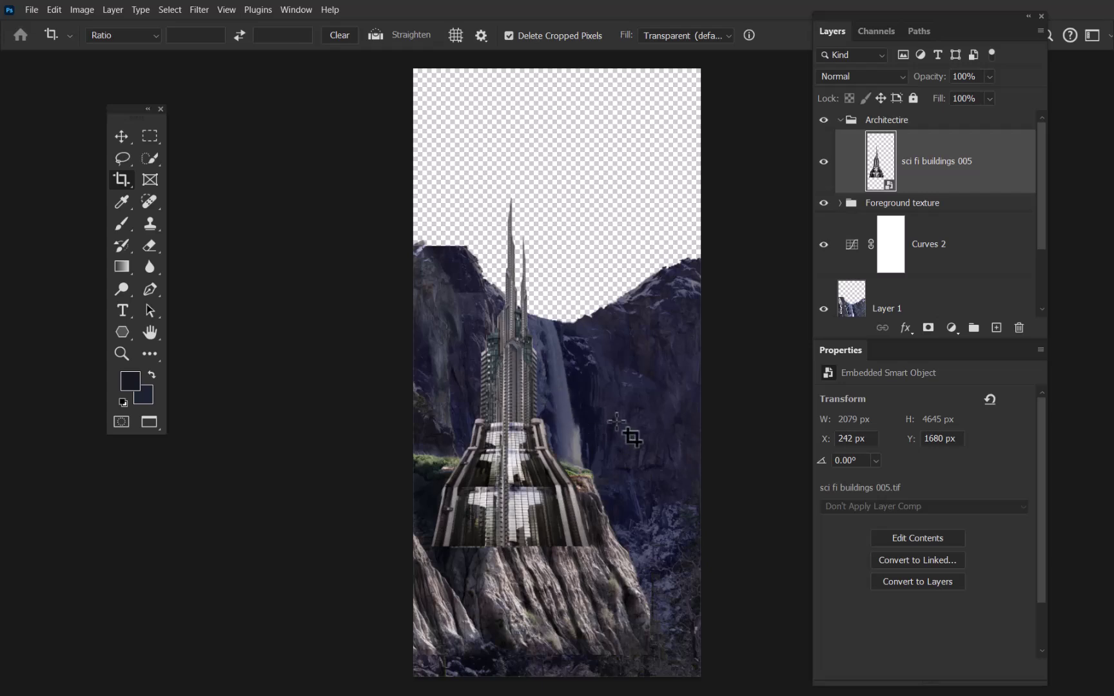
pyautogui.scroll(-1, 567, 326)
pyautogui.scroll(2, 567, 326)
pyautogui.scroll(-1, 554, 316)
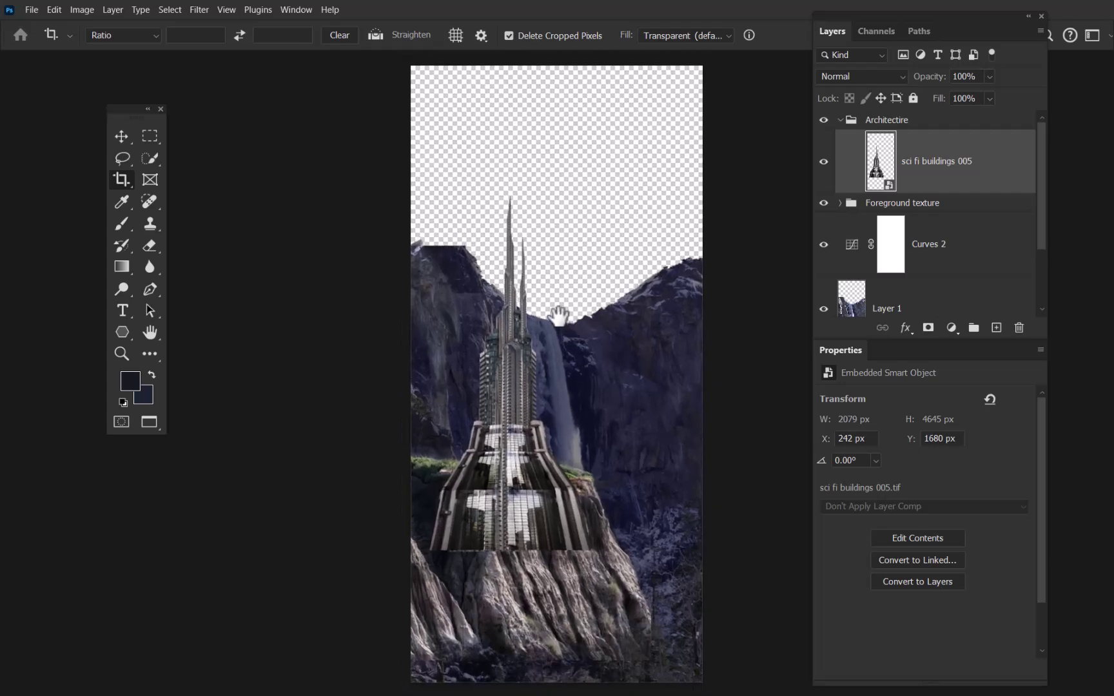
# Move the sci fi buildings 005 layer up onto the grassy cliff top, to about X 93 px, Y 532 px.
pyautogui.scroll(1, 528, 319)
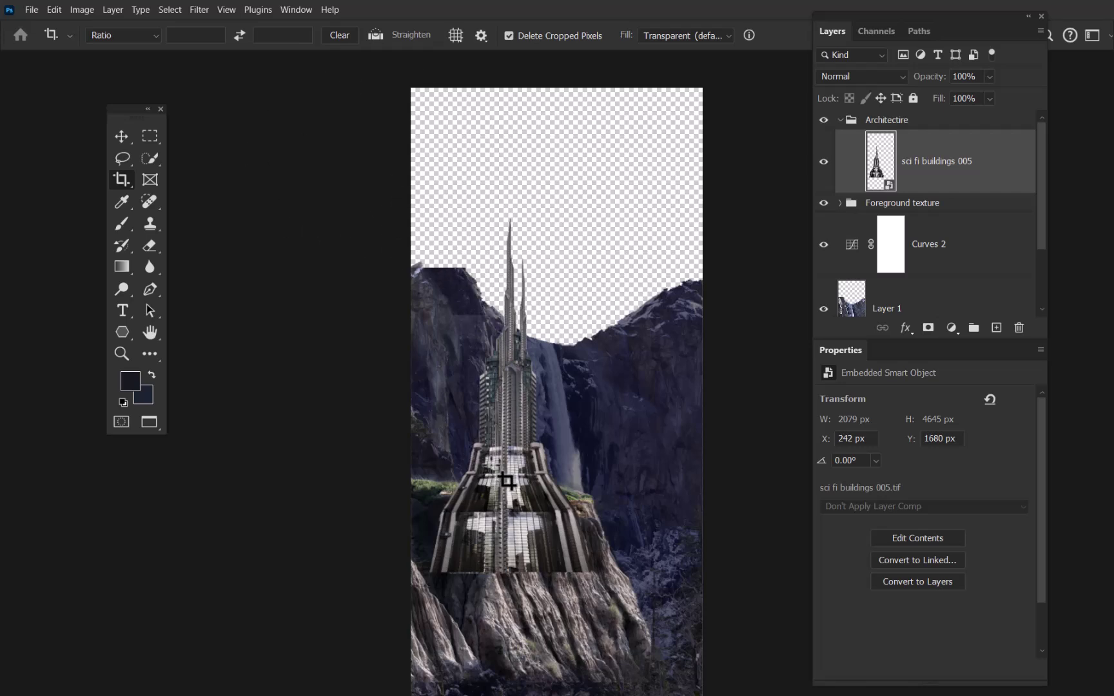
pyautogui.press('v')
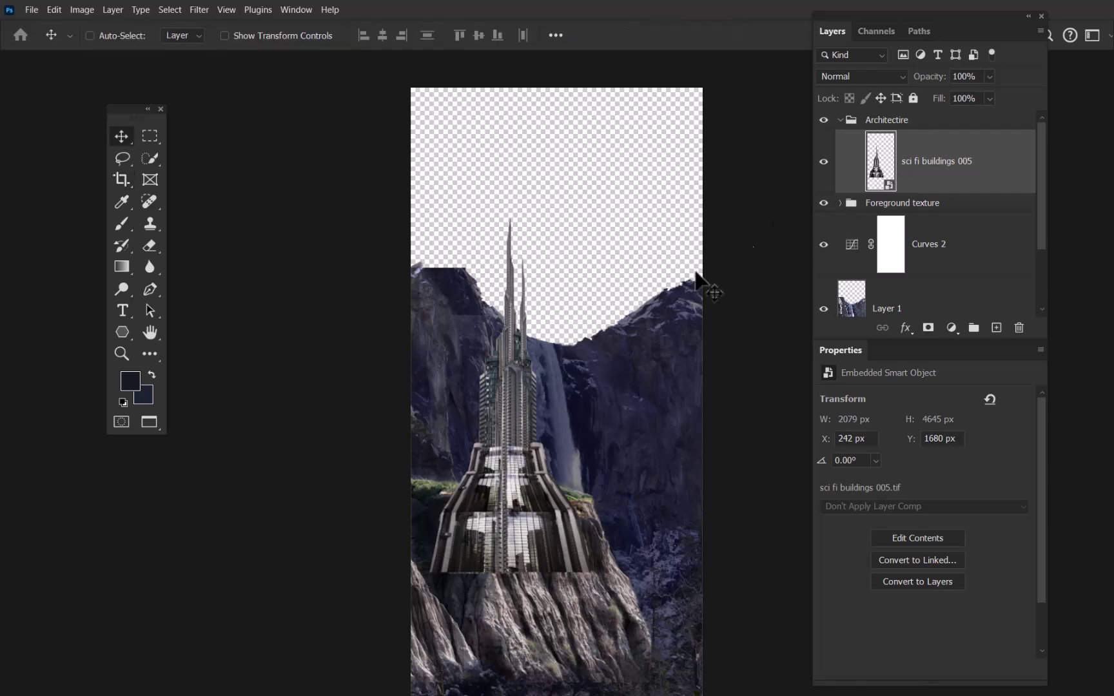
pyautogui.moveTo(523, 480); pyautogui.dragTo(516, 429)
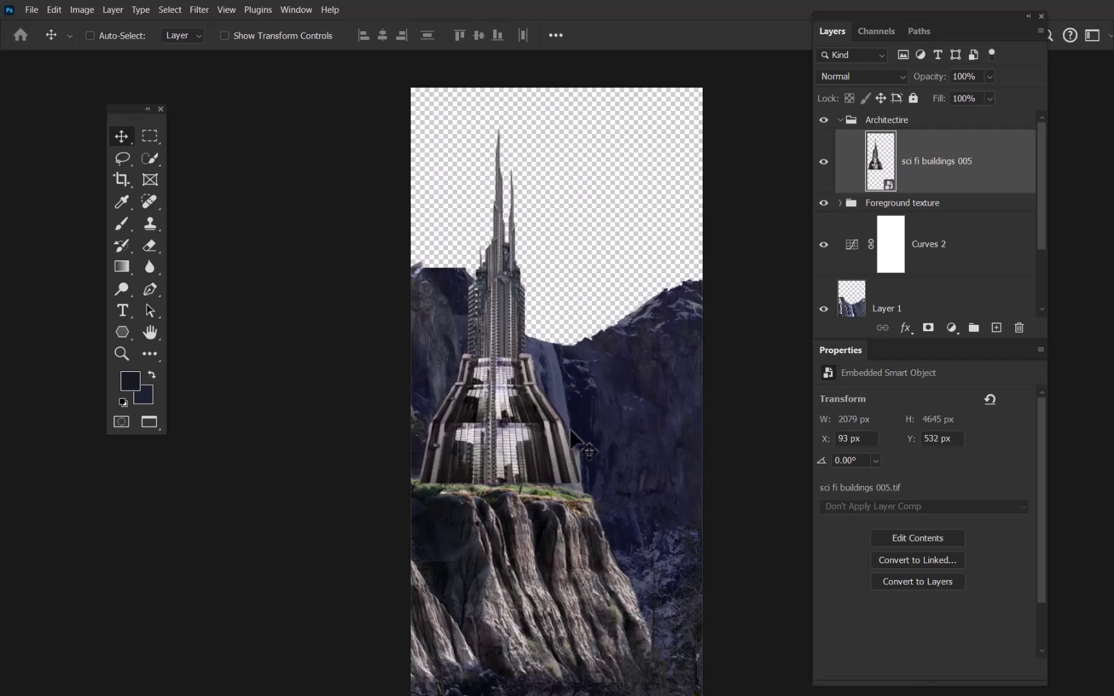
# Scale the building down proportionally to about 47% and set it on the cliff top at about X 257 px, Y 1286 px.
pyautogui.hotkey('ctrl', 't')
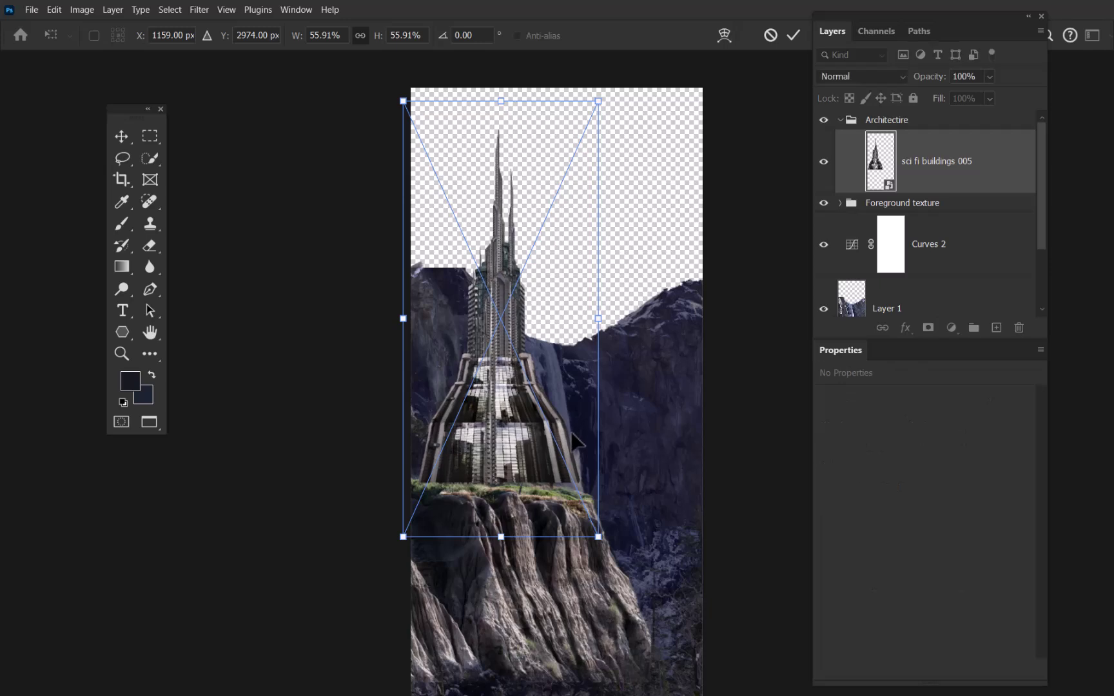
pyautogui.moveTo(598, 101); pyautogui.dragTo(567, 171)
pyautogui.moveTo(483, 445); pyautogui.dragTo(493, 439)
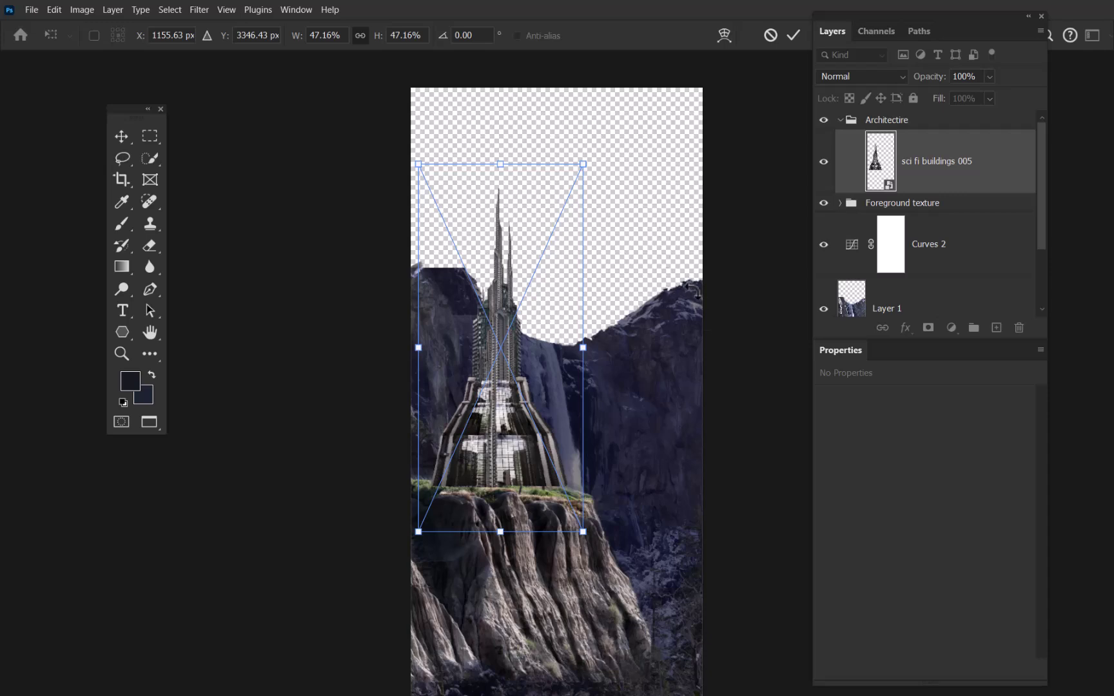
pyautogui.press('Return')
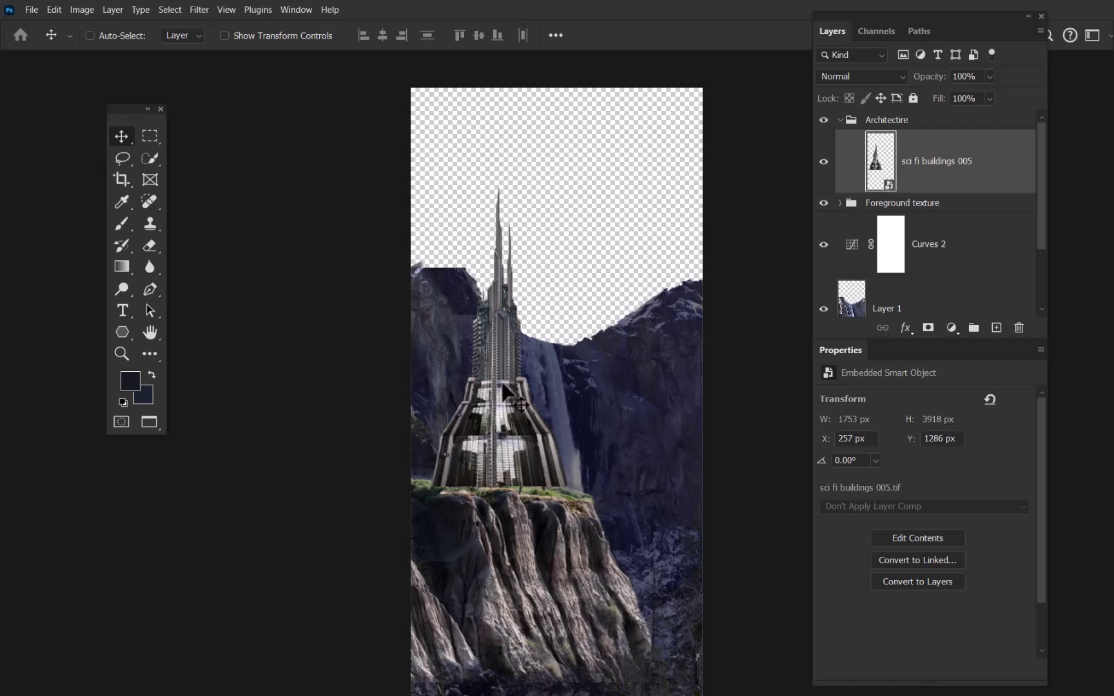
# Shift the scaled building sideways along the cliff top to about X 93 px, Y 1286 px.
pyautogui.press('ctrl')
pyautogui.moveTo(502, 429)
pyautogui.mouseDown()
pyautogui.moveTo(477, 352)
pyautogui.moveTo(500, 431)
pyautogui.mouseUp()
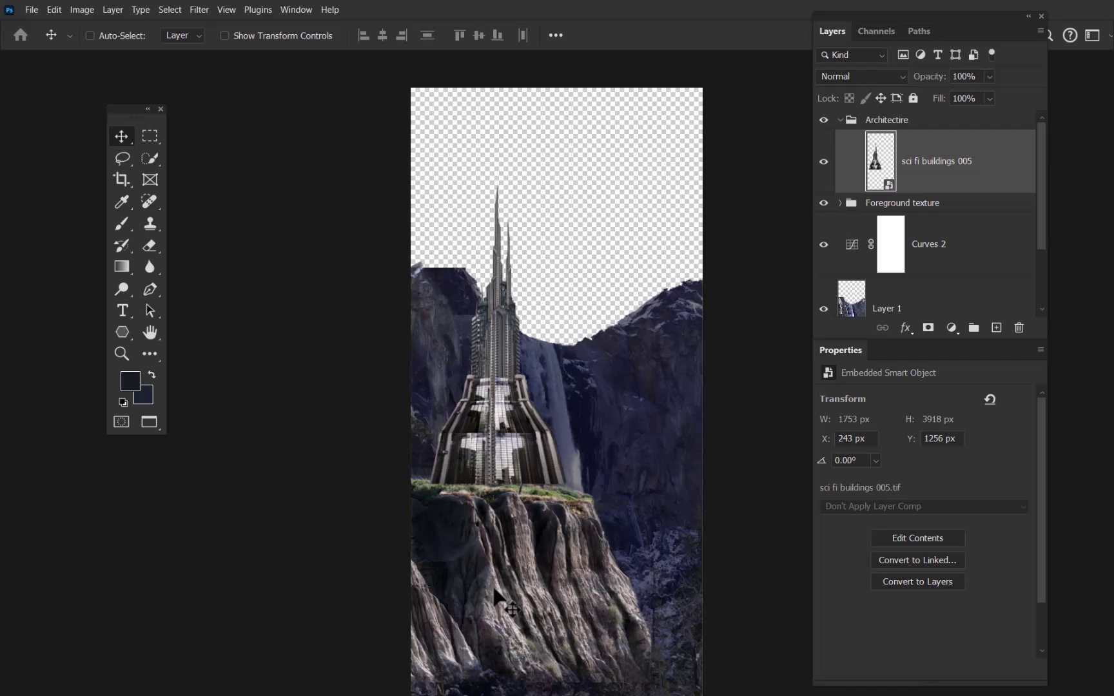
pyautogui.moveTo(501, 460); pyautogui.dragTo(491, 462)
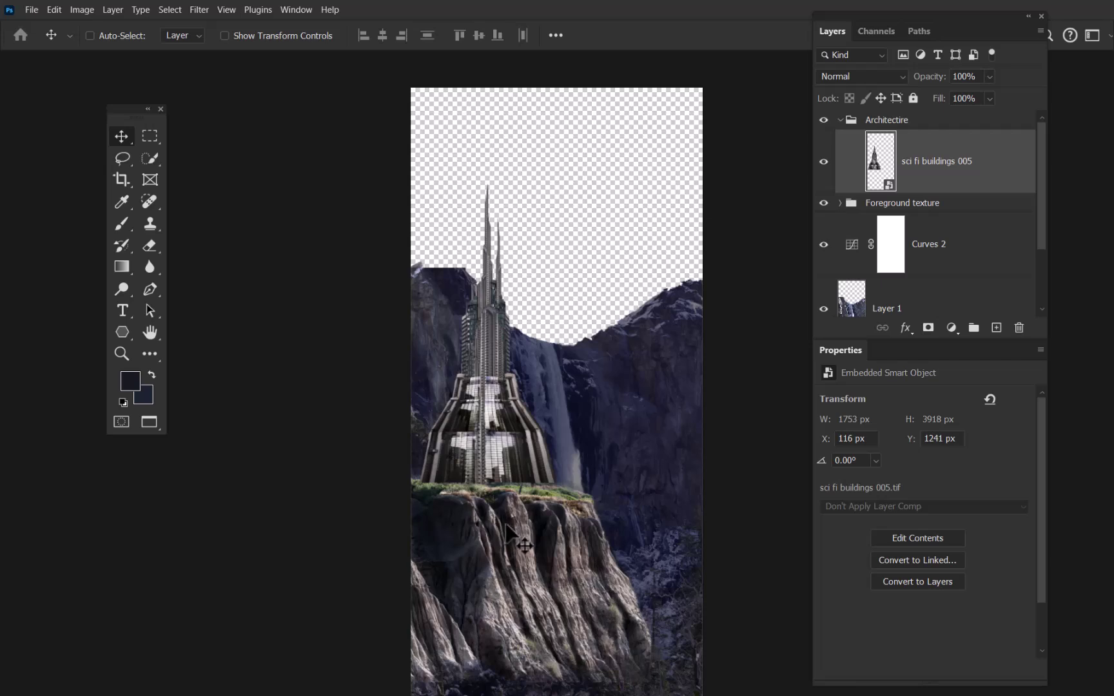
pyautogui.moveTo(521, 479); pyautogui.dragTo(520, 489)
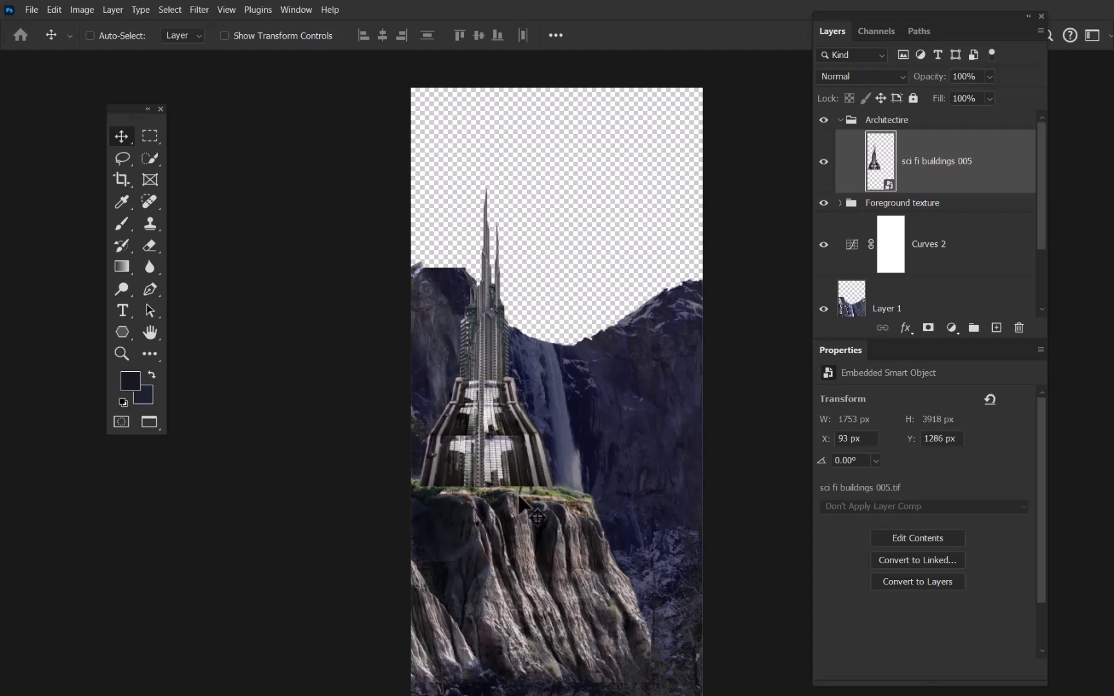
# Add a layer mask to the sci fi buildings 005 layer.
pyautogui.scroll(8, 528, 492)
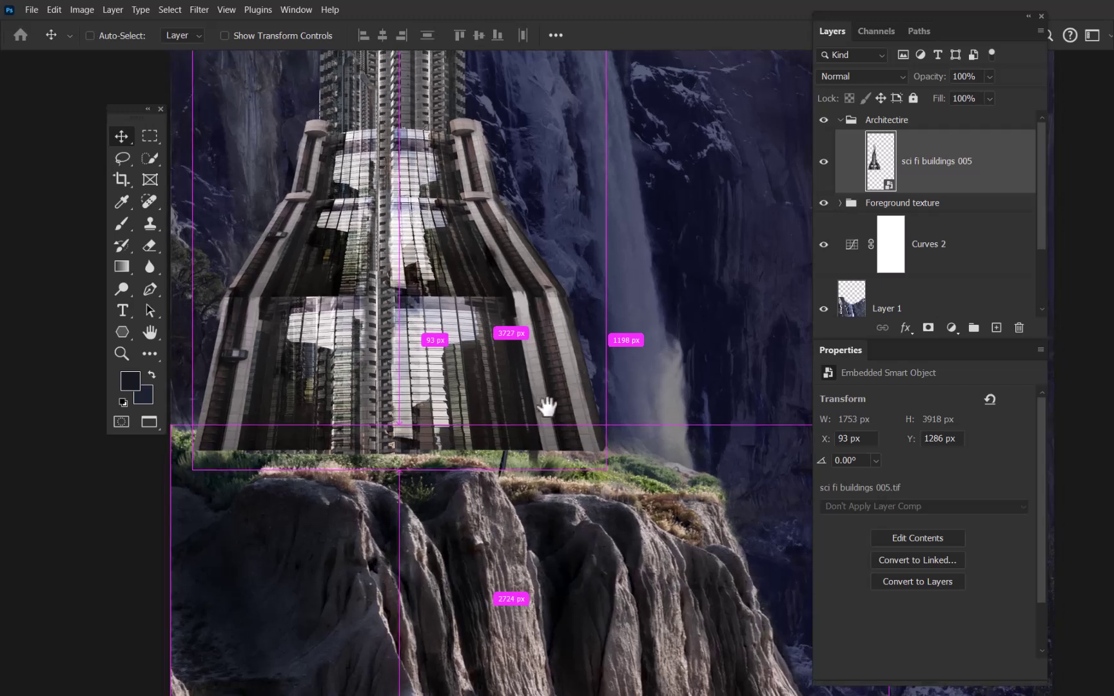
pyautogui.moveTo(553, 395); pyautogui.dragTo(573, 419)
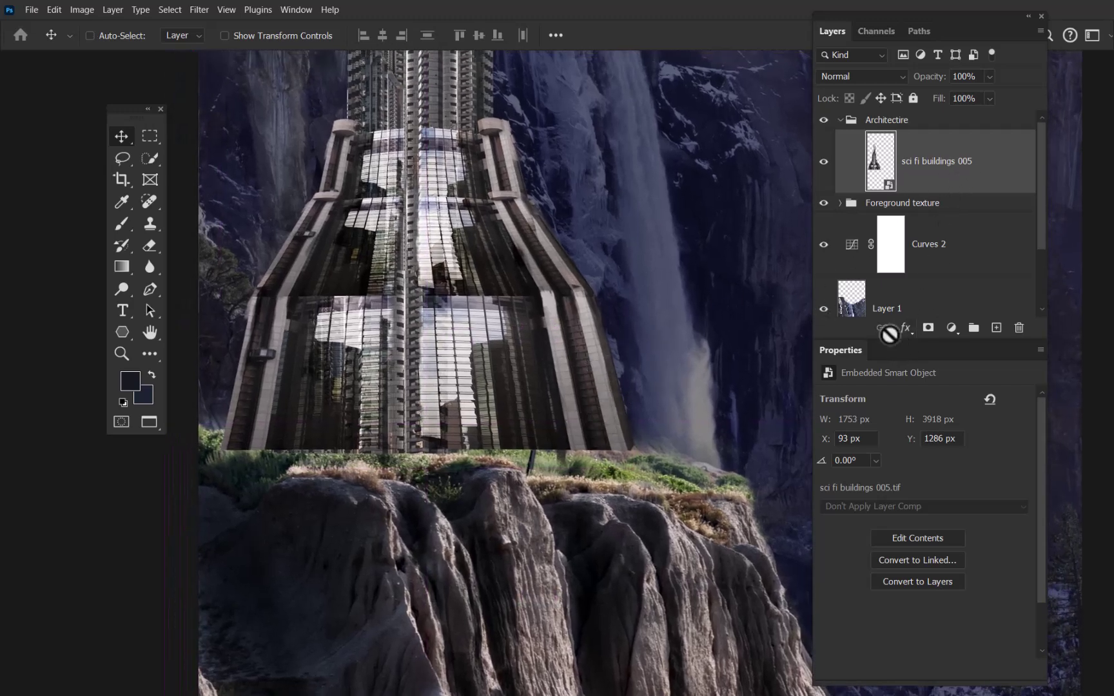
pyautogui.click(928, 328)
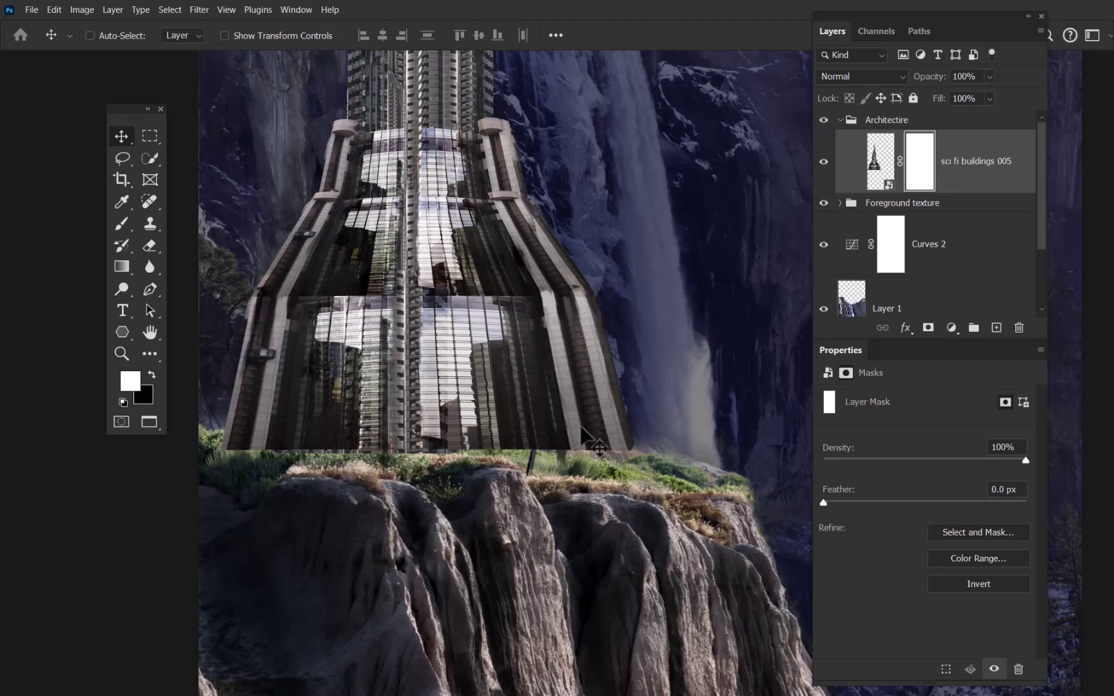
# Configure the chalk brush with Scattering at 111% and brush tip spacing at 14%.
pyautogui.press('b')
pyautogui.moveTo(577, 421); pyautogui.dragTo(401, 425)
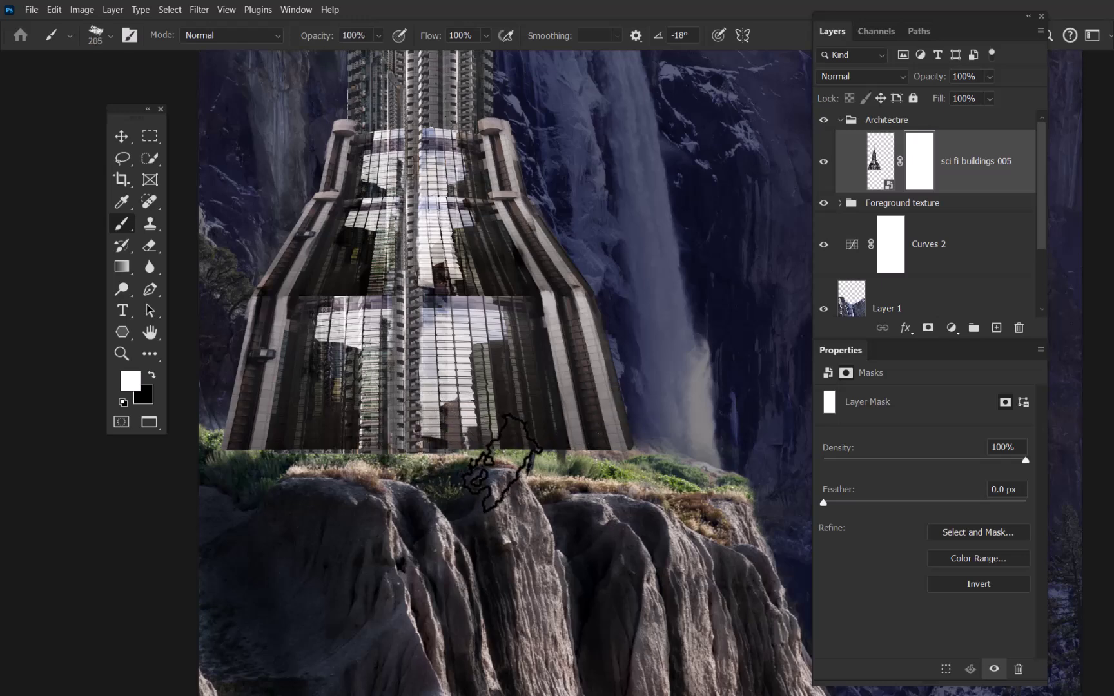
pyautogui.click(131, 37)
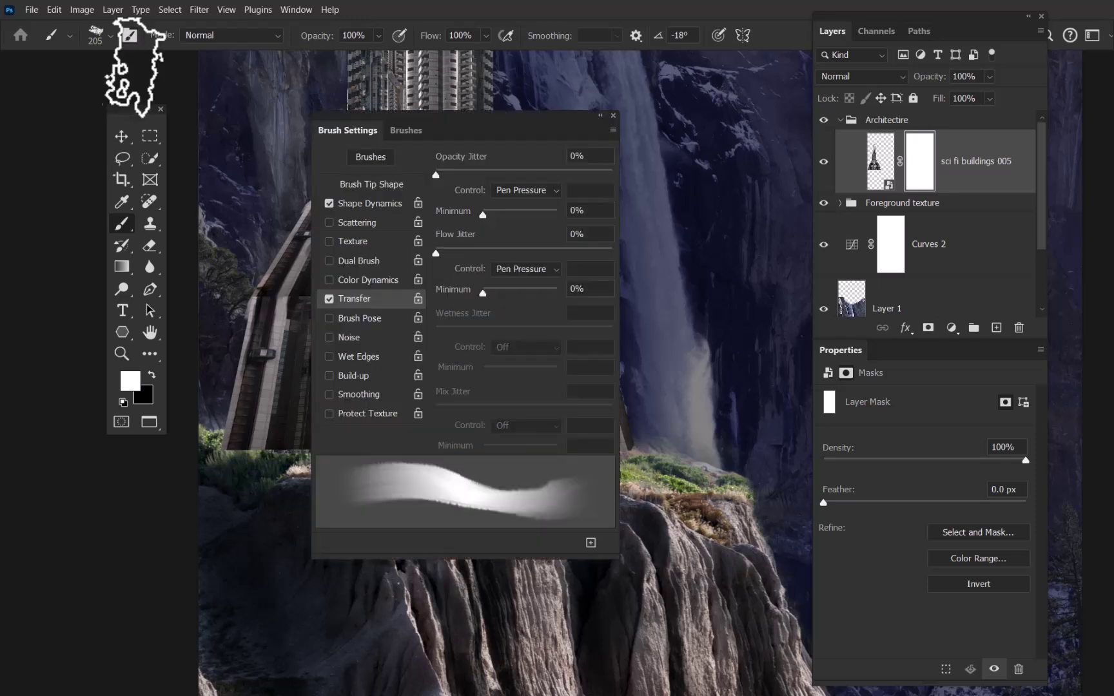
pyautogui.moveTo(474, 123); pyautogui.dragTo(472, 98)
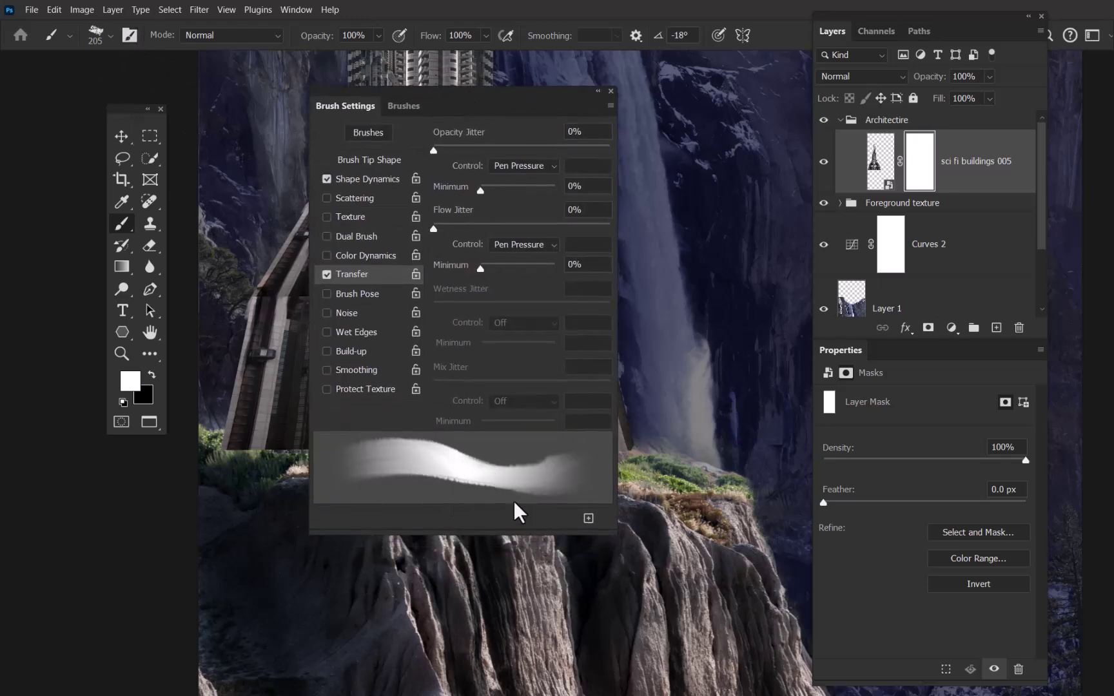
pyautogui.click(355, 199)
pyautogui.moveTo(443, 146); pyautogui.dragTo(453, 154)
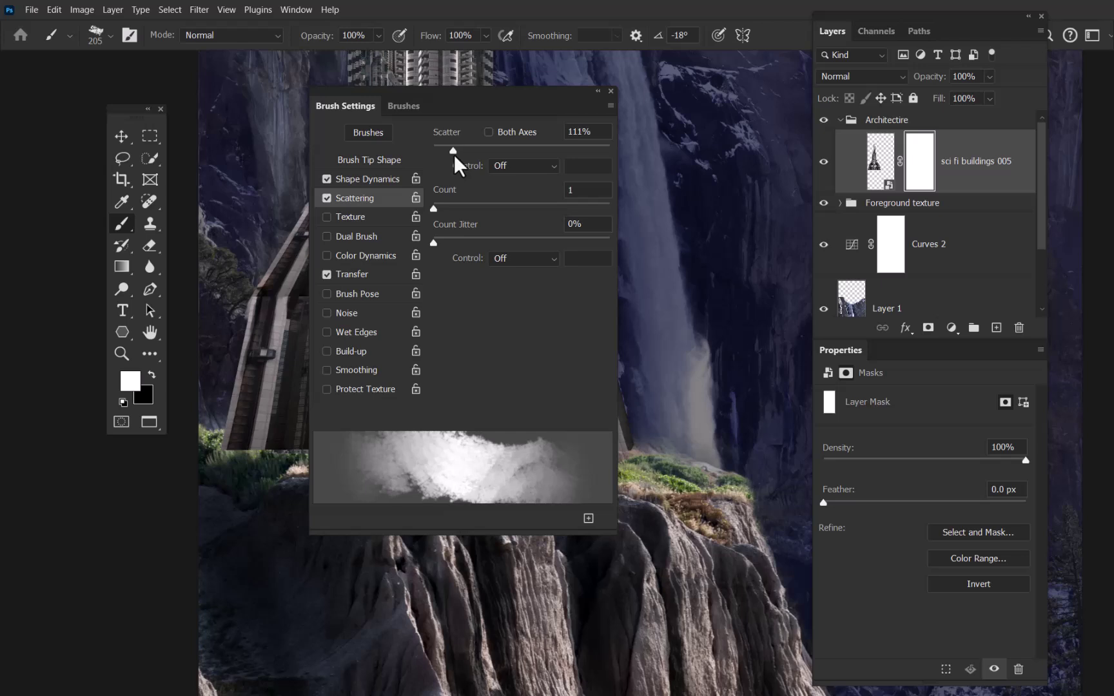
pyautogui.click(378, 161)
pyautogui.moveTo(441, 382); pyautogui.dragTo(445, 383)
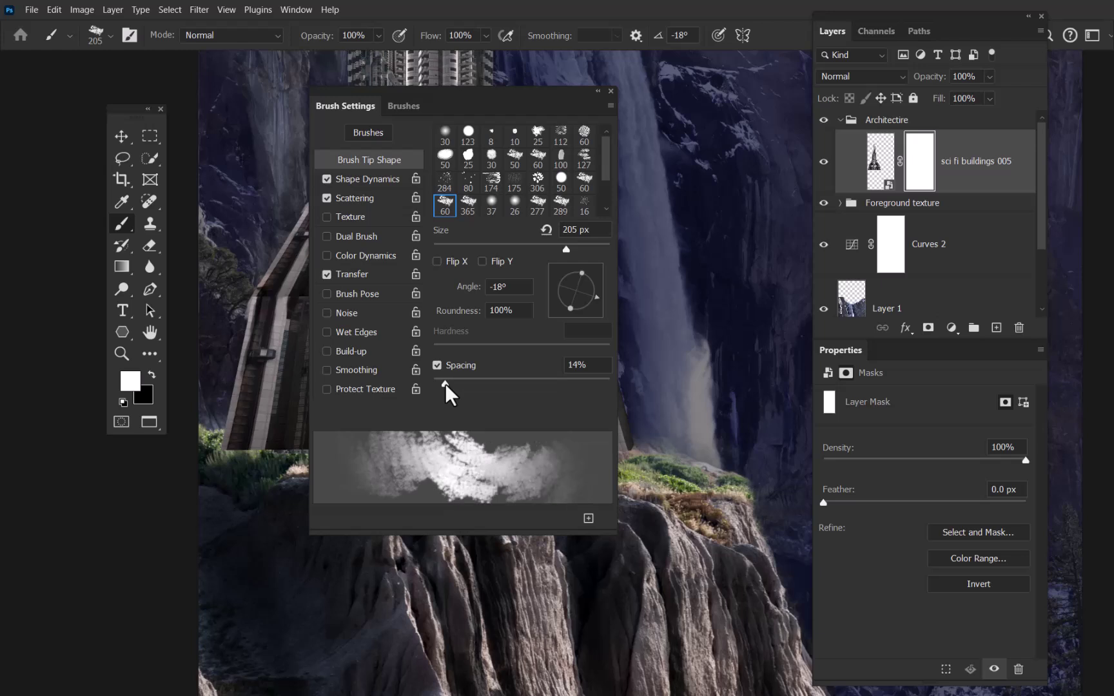
# Set the brush's Shape Dynamics to 7% size jitter and 42% angle jitter.
pyautogui.click(379, 181)
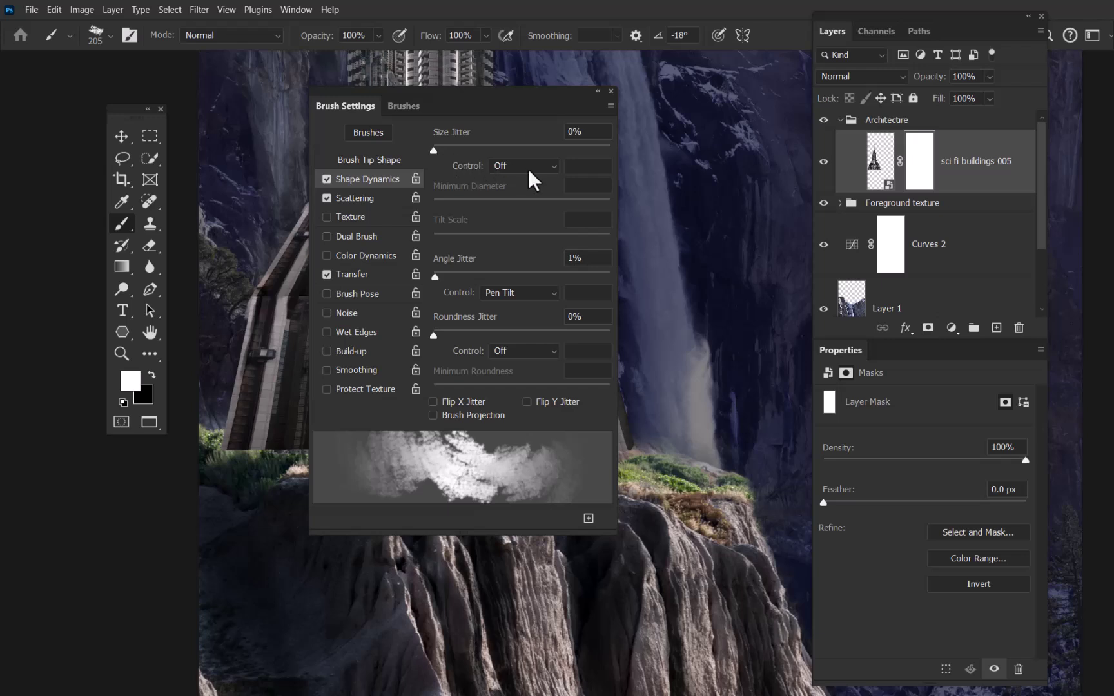
pyautogui.moveTo(434, 151)
pyautogui.mouseDown()
pyautogui.moveTo(466, 159)
pyautogui.moveTo(437, 156)
pyautogui.moveTo(446, 162)
pyautogui.mouseUp()
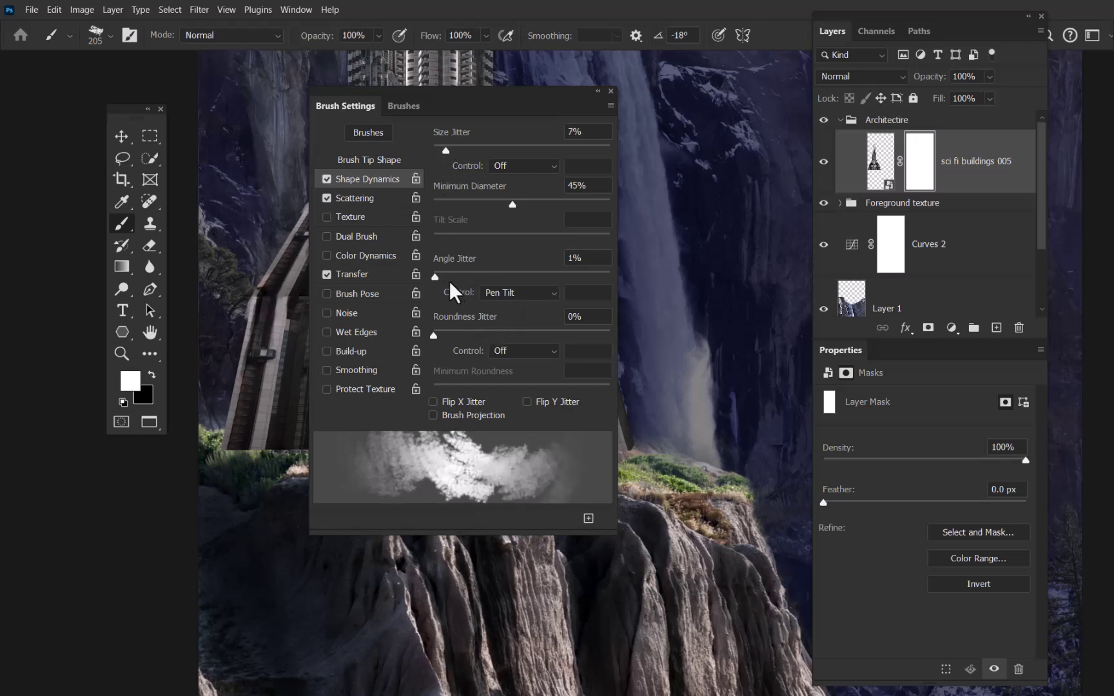
pyautogui.moveTo(438, 278); pyautogui.dragTo(506, 299)
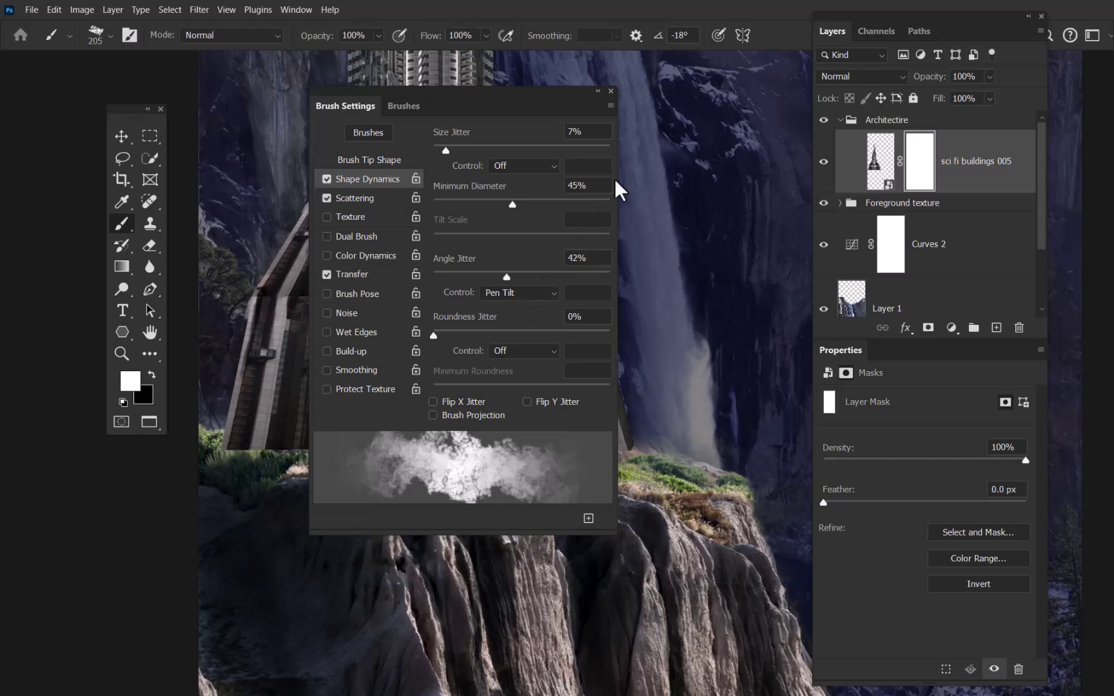
# Save the customized chalk brush as a new preset with its size captured, check it among the presets, and close the brush settings.
pyautogui.click(610, 105)
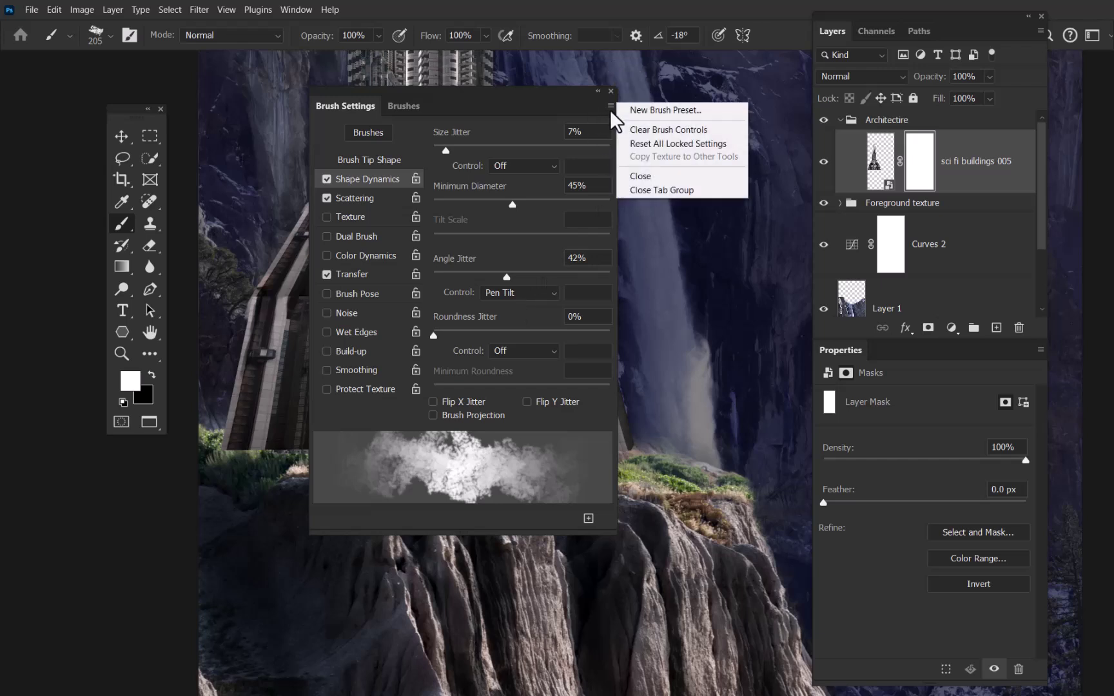
pyautogui.click(646, 111)
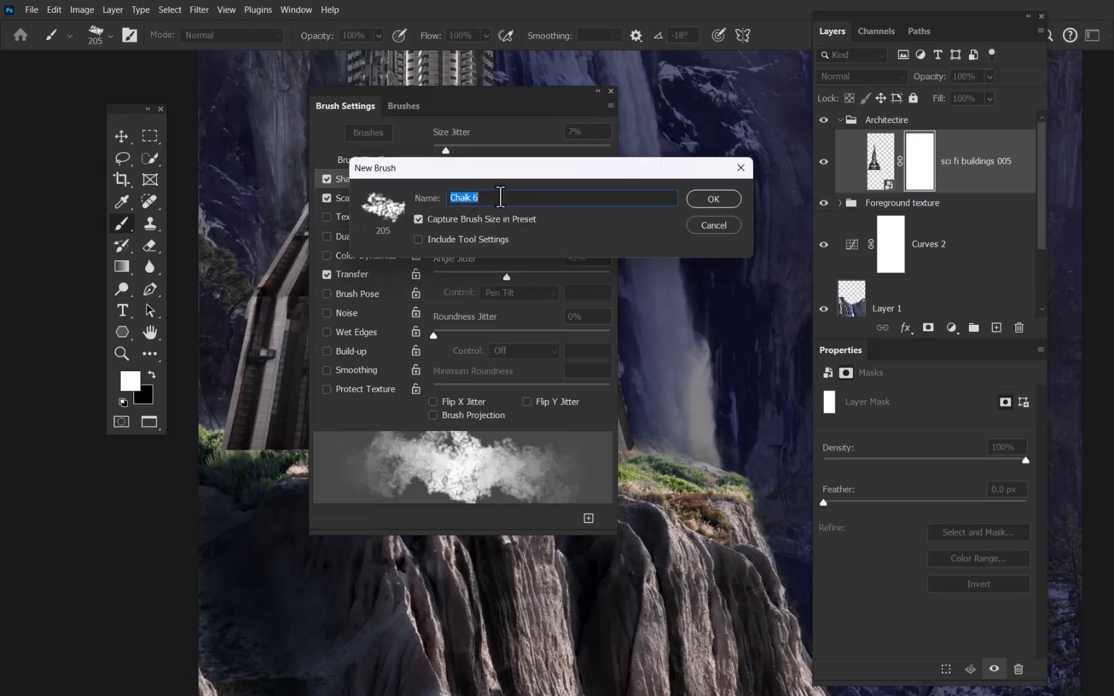
pyautogui.click(697, 197)
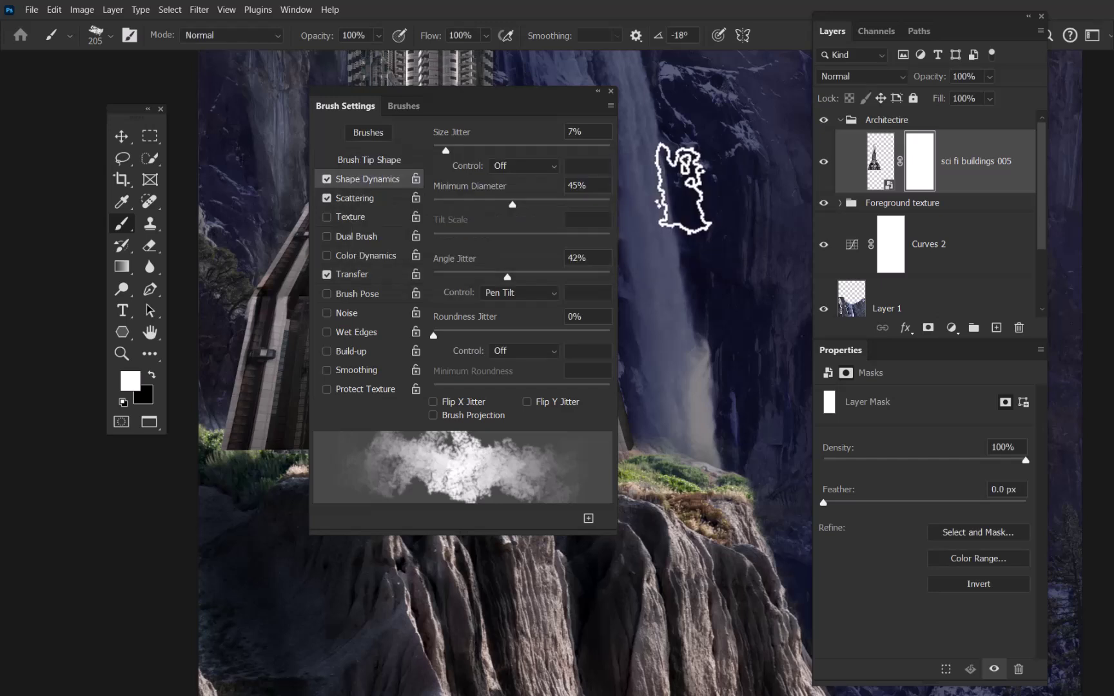
pyautogui.rightClick(648, 155)
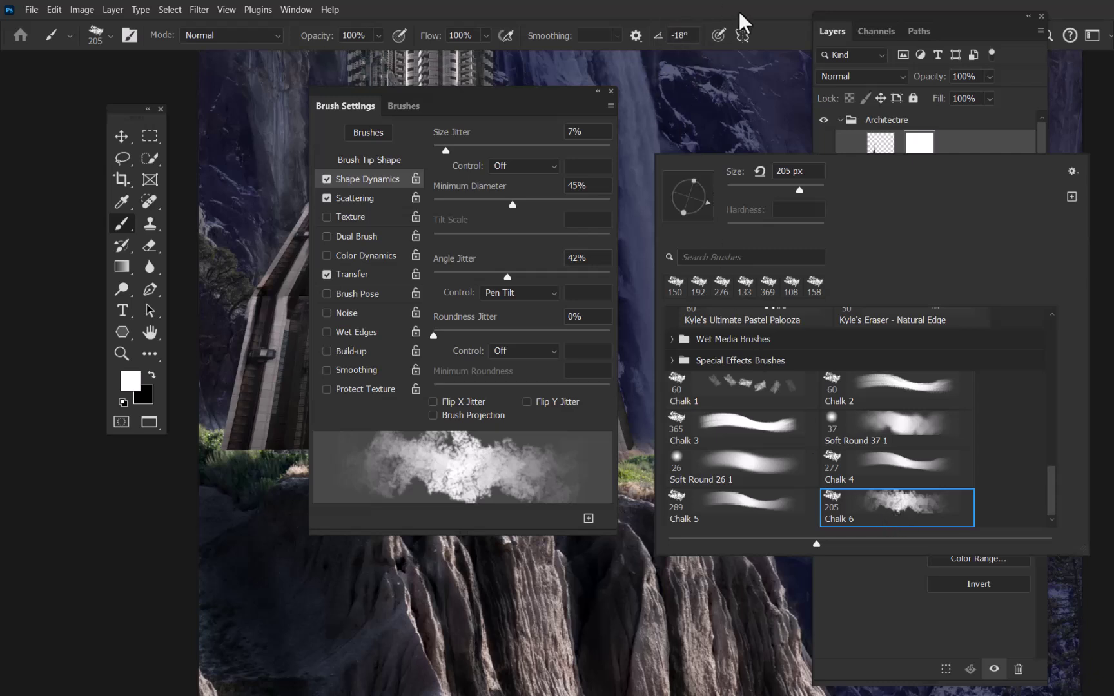
pyautogui.press('Escape')
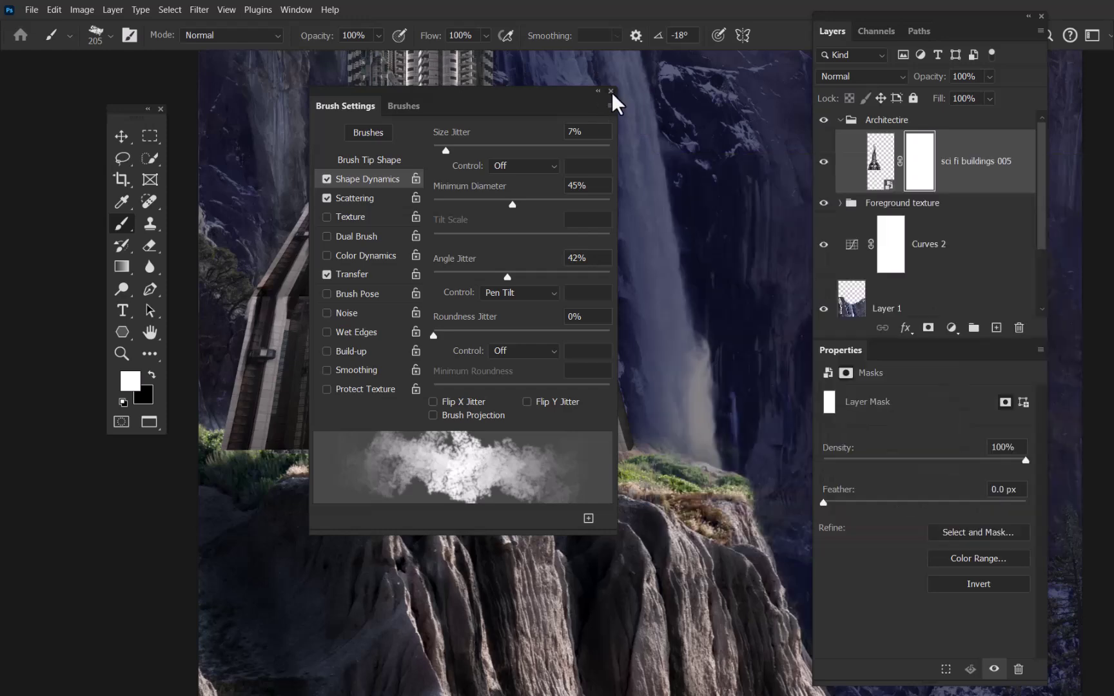
pyautogui.press('F5')
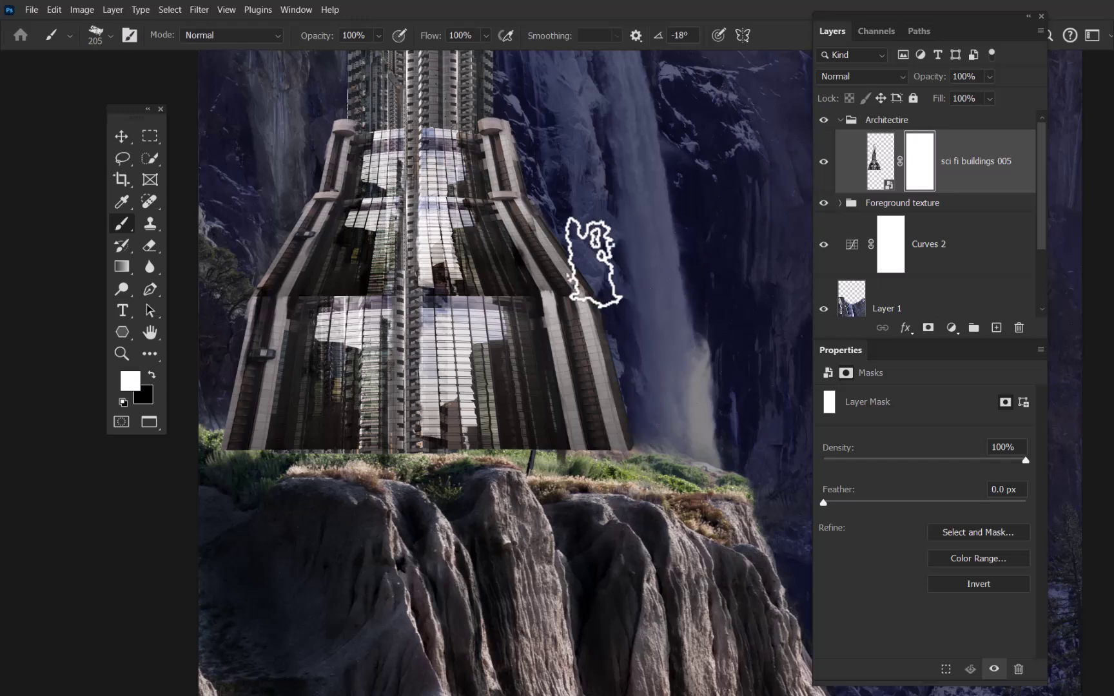
# Nudge the building slightly down so its base sits lower in the cliff-top grass.
pyautogui.press('v')
pyautogui.moveTo(492, 288); pyautogui.dragTo(493, 300)
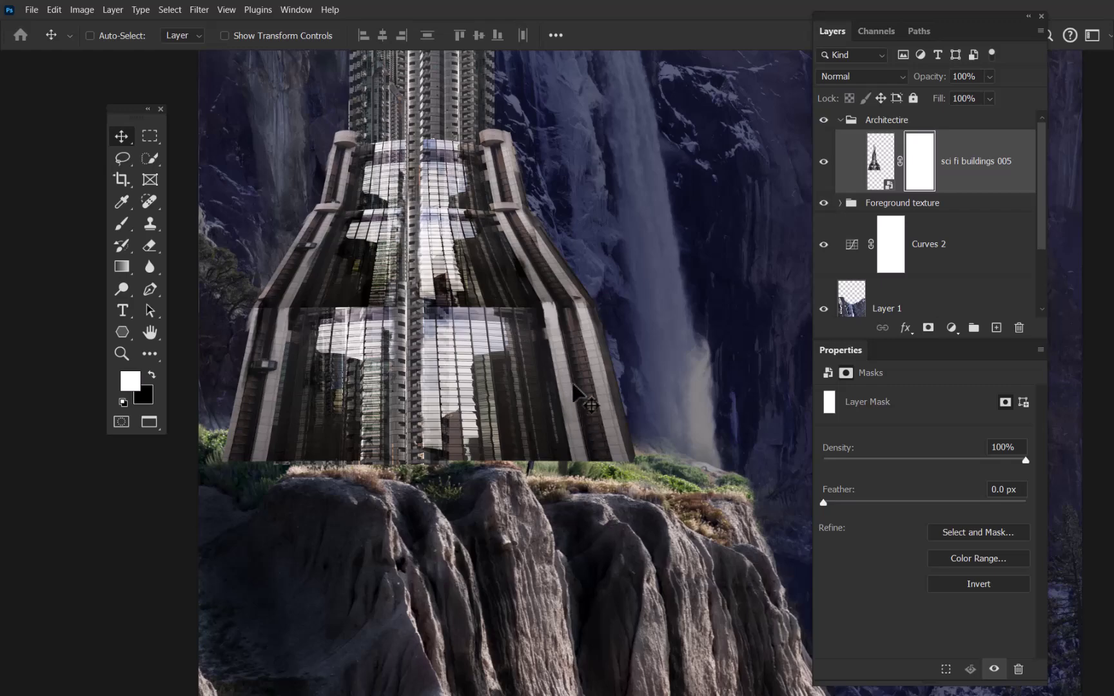
pyautogui.moveTo(580, 357); pyautogui.dragTo(609, 256)
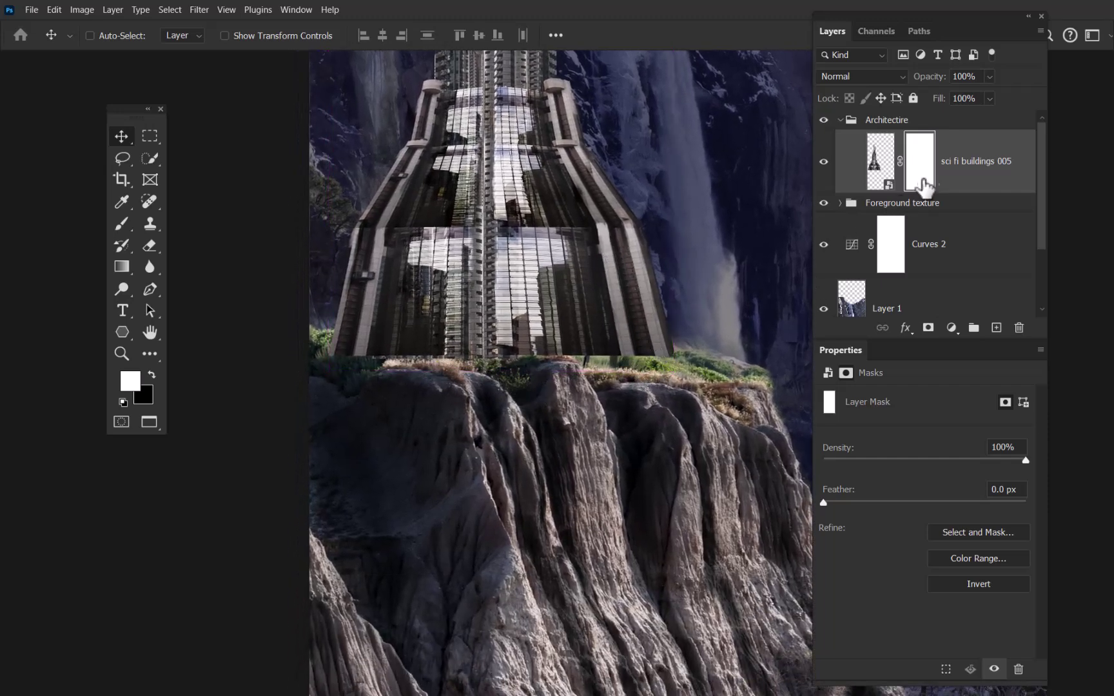
# Paint black with the scattered chalk brush on the building's layer mask along its base to blend it into the grass.
pyautogui.press('x')
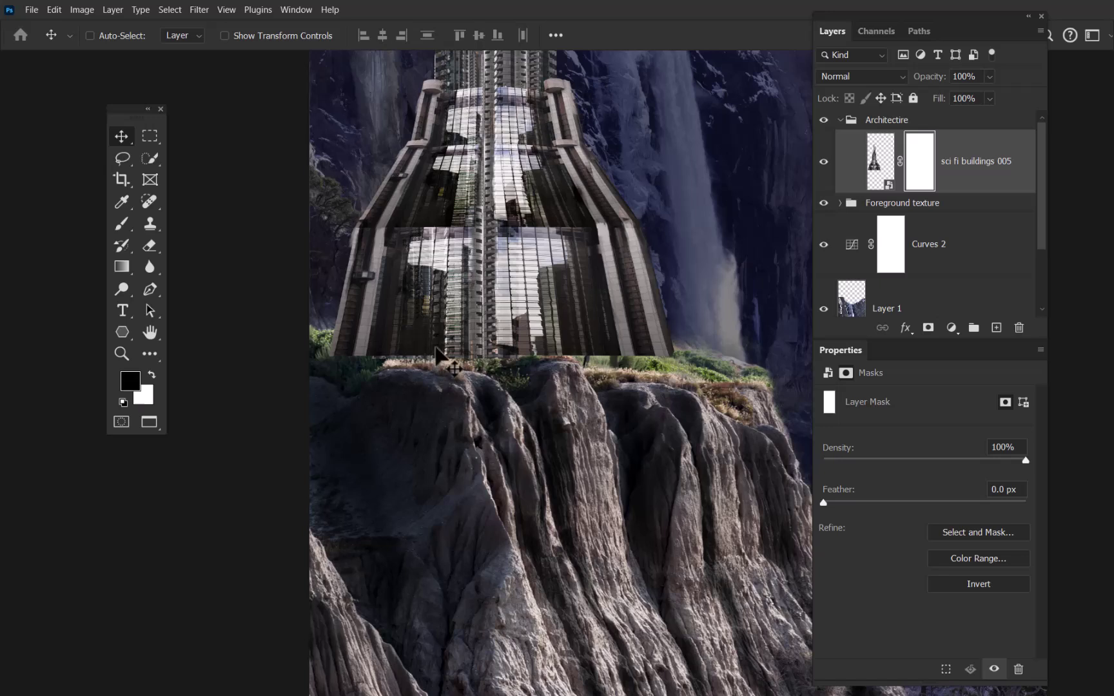
pyautogui.press('b')
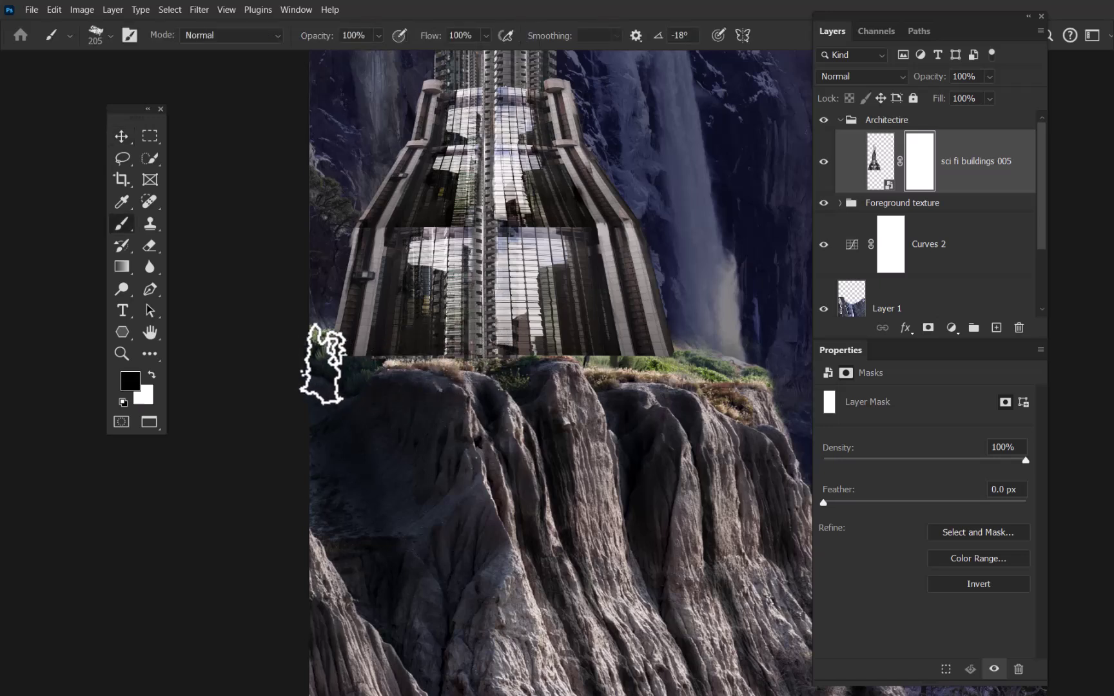
pyautogui.moveTo(326, 361); pyautogui.dragTo(406, 428)
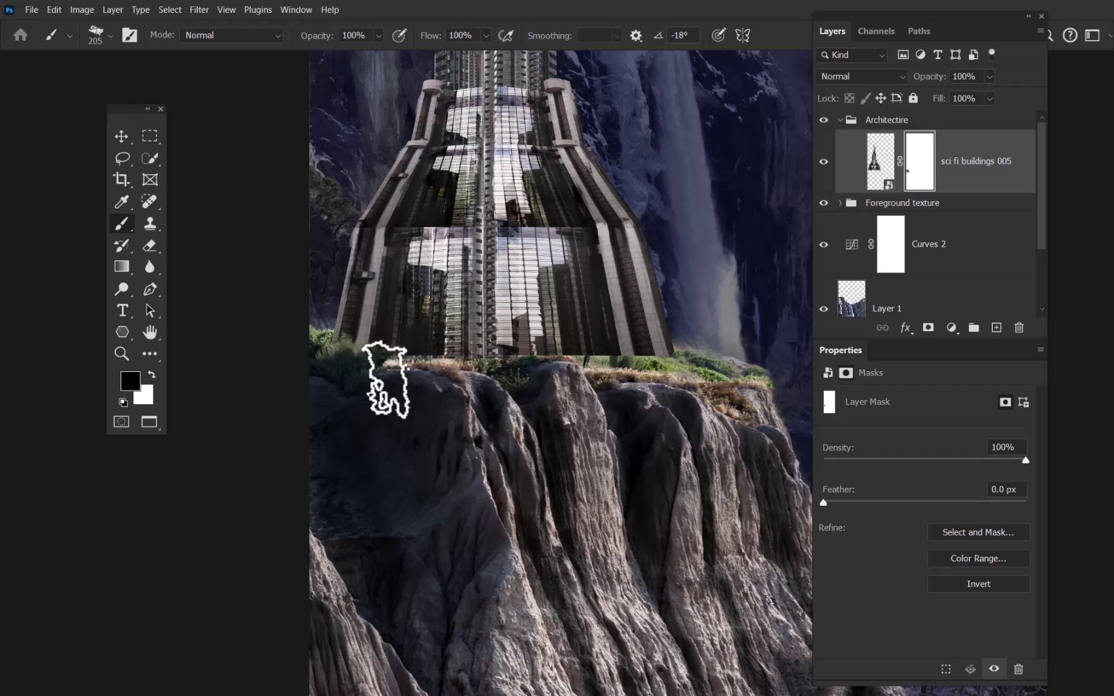
pyautogui.moveTo(329, 359); pyautogui.dragTo(423, 382)
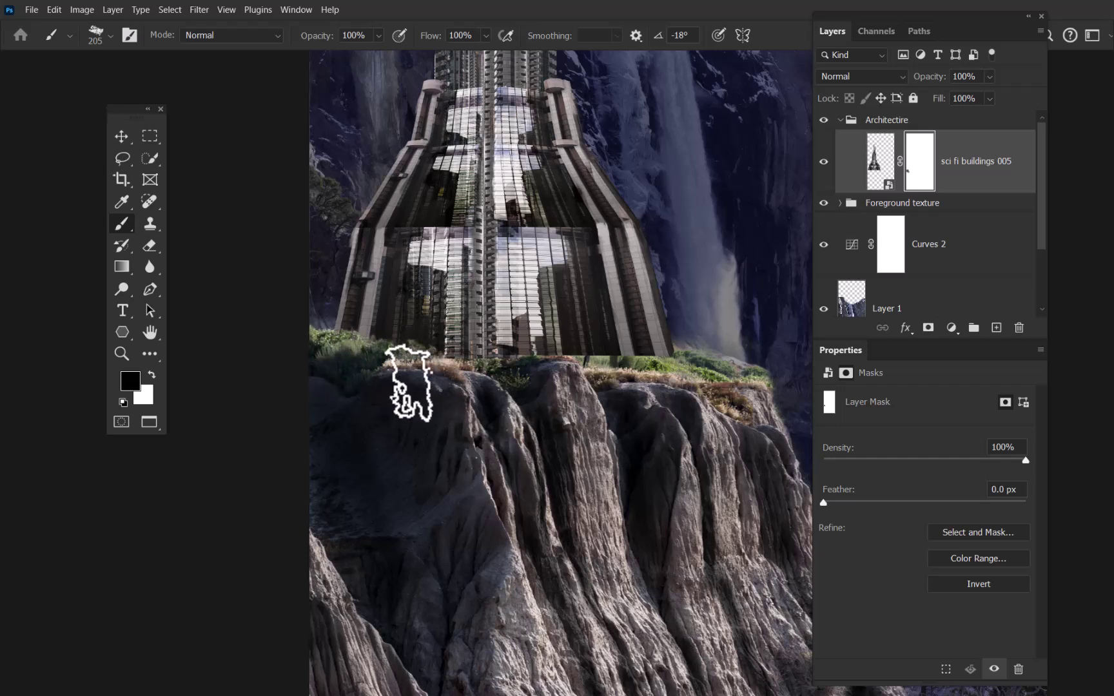
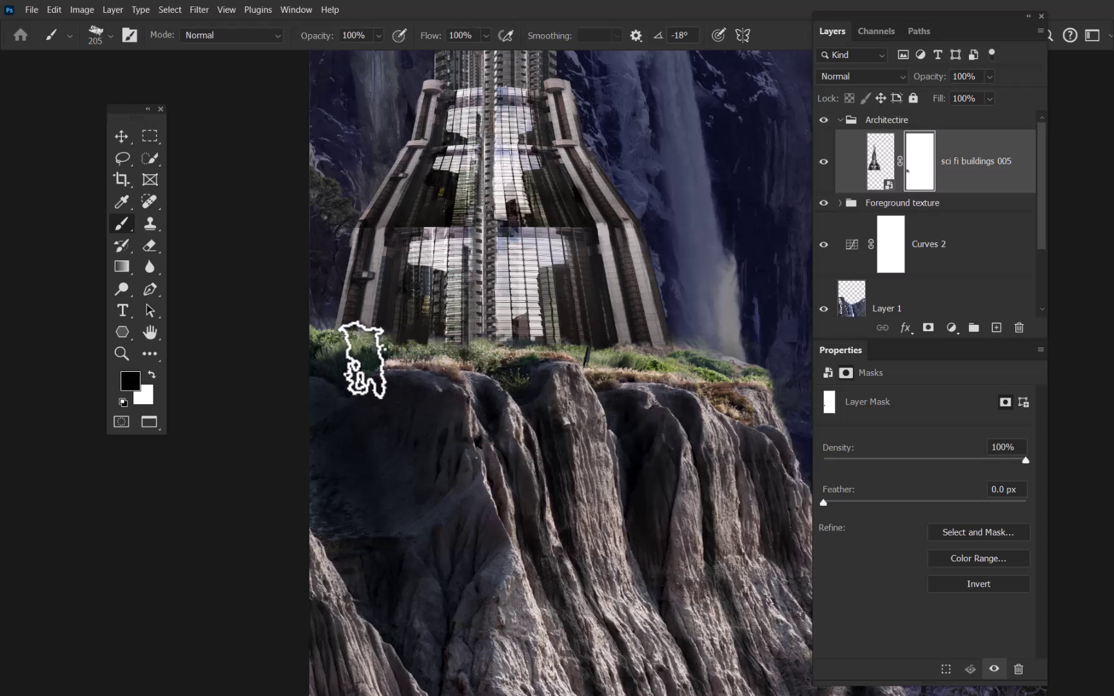
# Refine the building's mask along its base, painting black over the grass line and white to restore the tower's lower edge.
pyautogui.moveTo(322, 420); pyautogui.dragTo(336, 412)
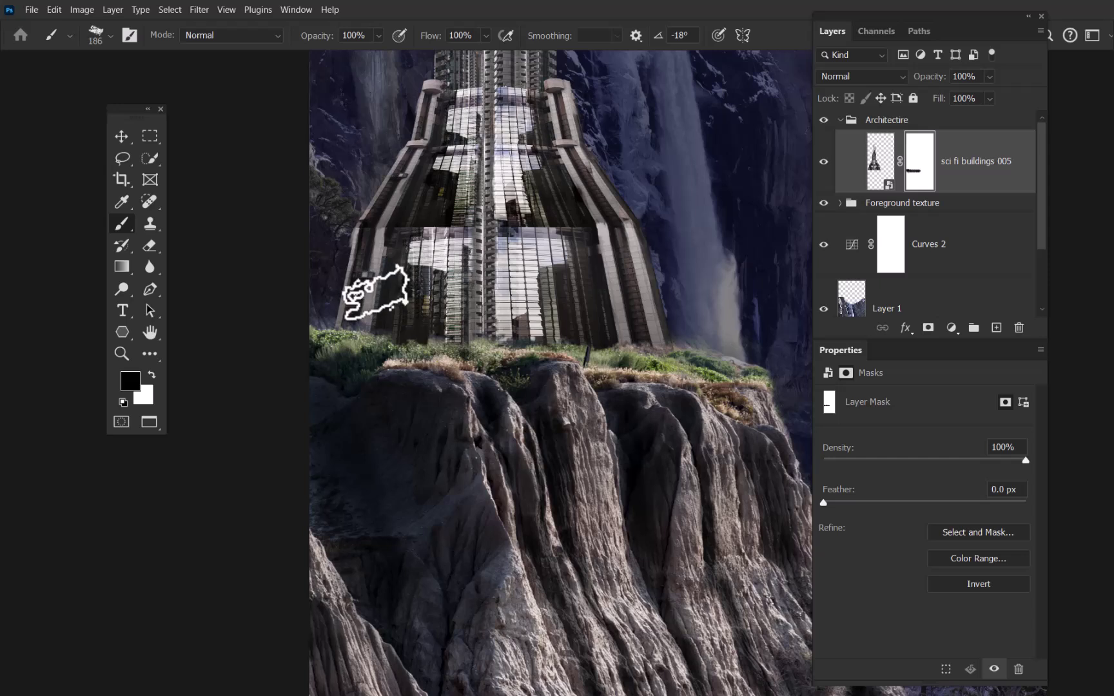
pyautogui.press('x')
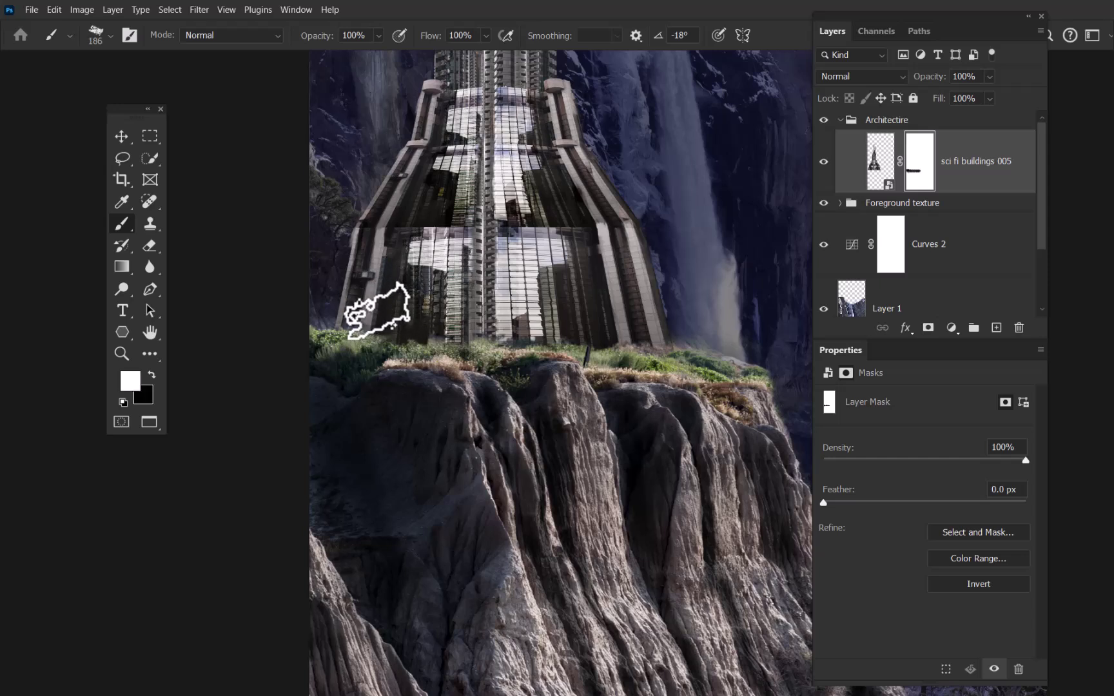
pyautogui.moveTo(361, 320); pyautogui.dragTo(335, 321)
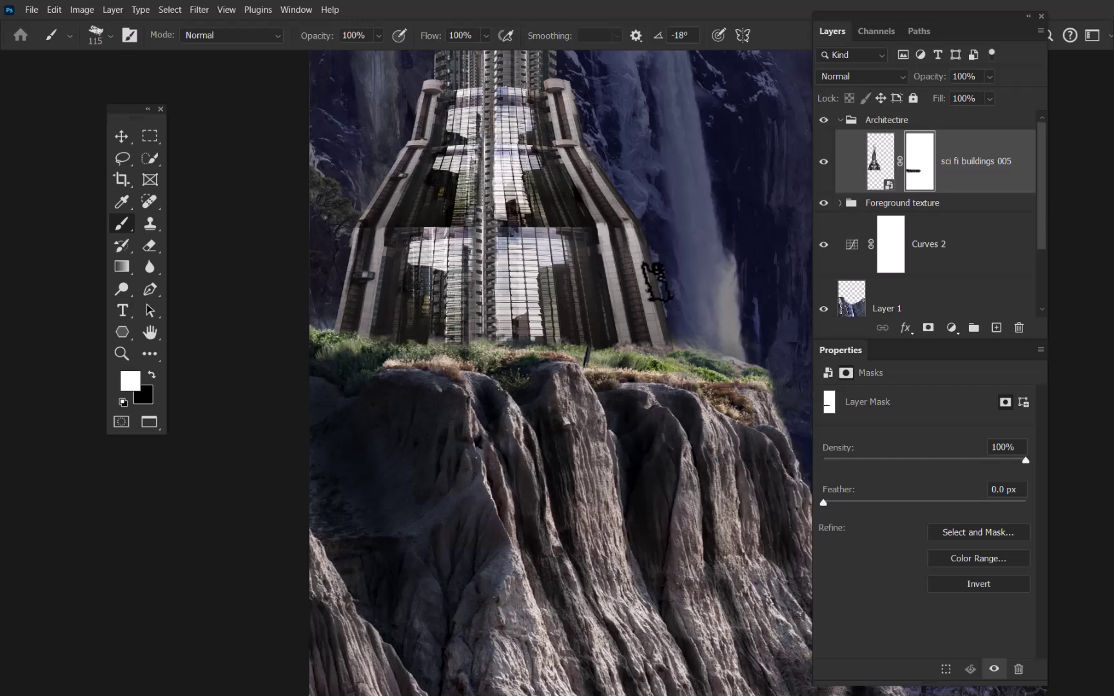
# Duplicate the sci-fi building with its mask and place the copy above the mountain on the far side of the waterfall.
pyautogui.scroll(-3, 549, 351)
pyautogui.moveTo(547, 379); pyautogui.dragTo(501, 553)
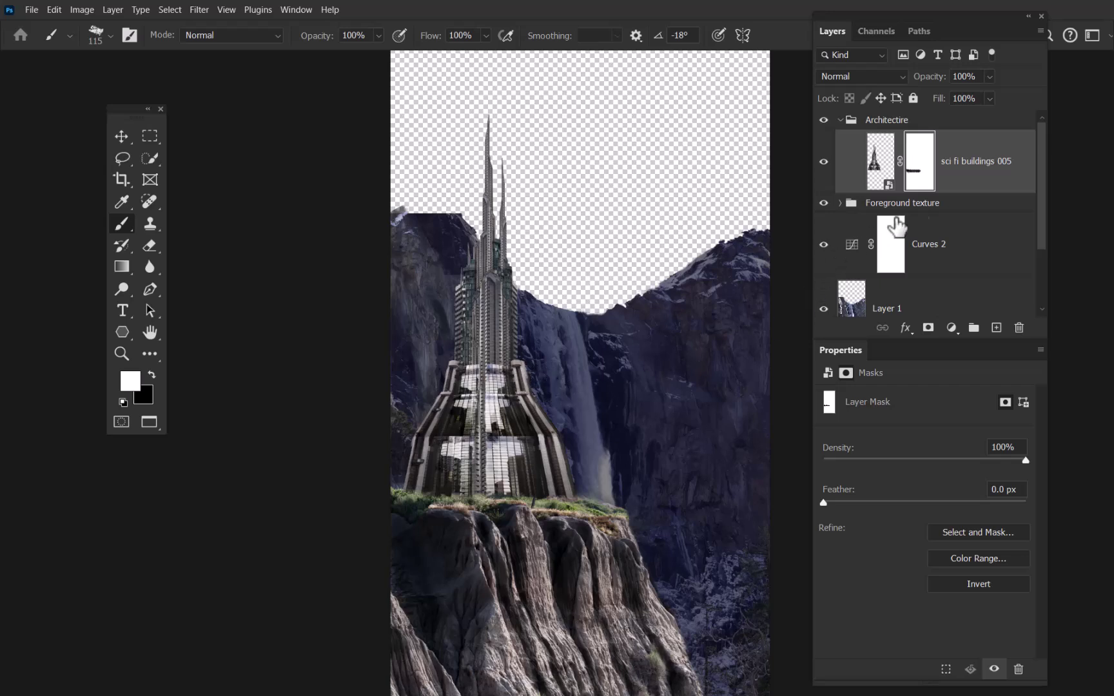
pyautogui.moveTo(887, 187); pyautogui.dragTo(535, 418)
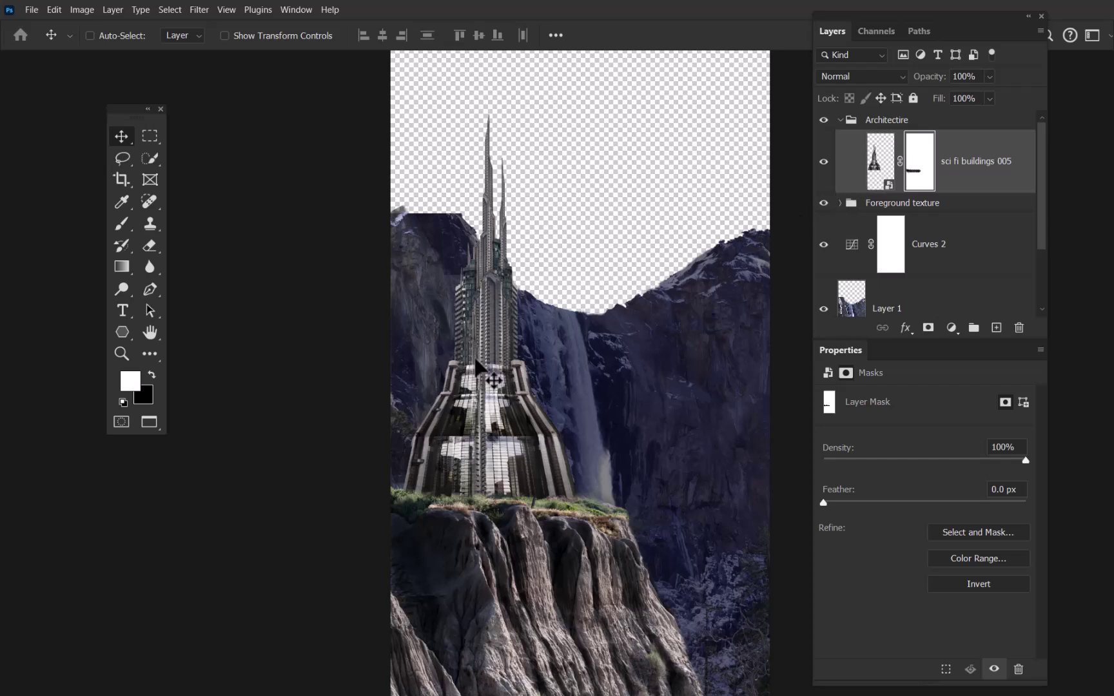
pyautogui.moveTo(485, 418); pyautogui.dragTo(694, 205)
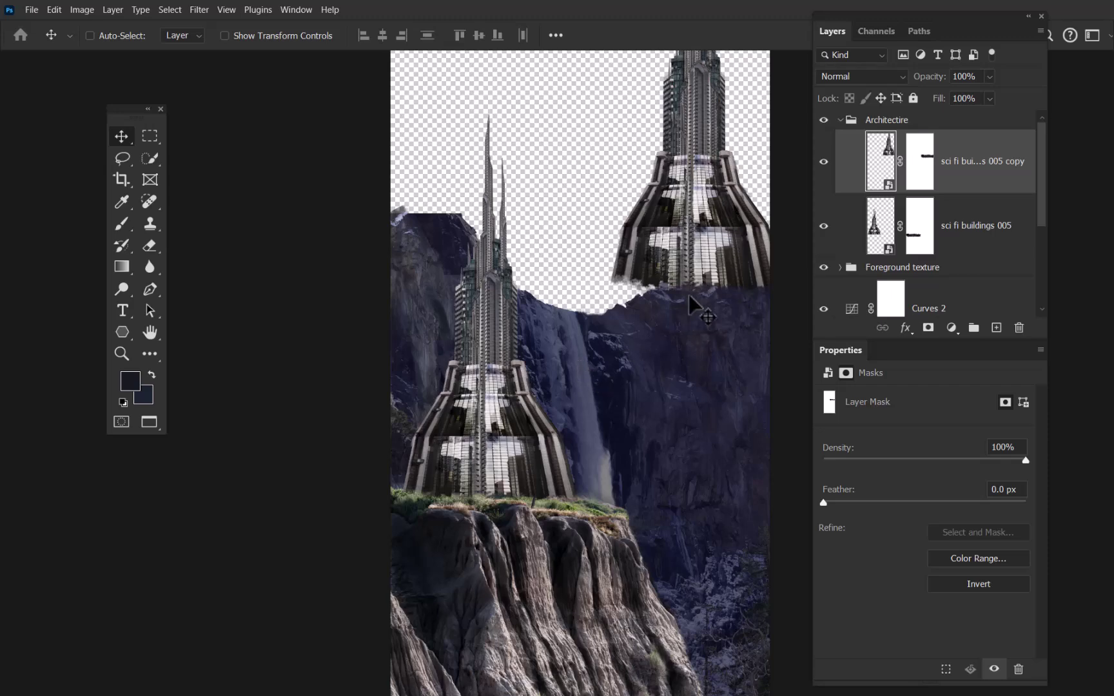
# Scale the building copy to 25.02% and set it on the peak of the far mountain.
pyautogui.scroll(-3, 681, 295)
pyautogui.scroll(1, 666, 293)
pyautogui.moveTo(667, 293); pyautogui.dragTo(604, 324)
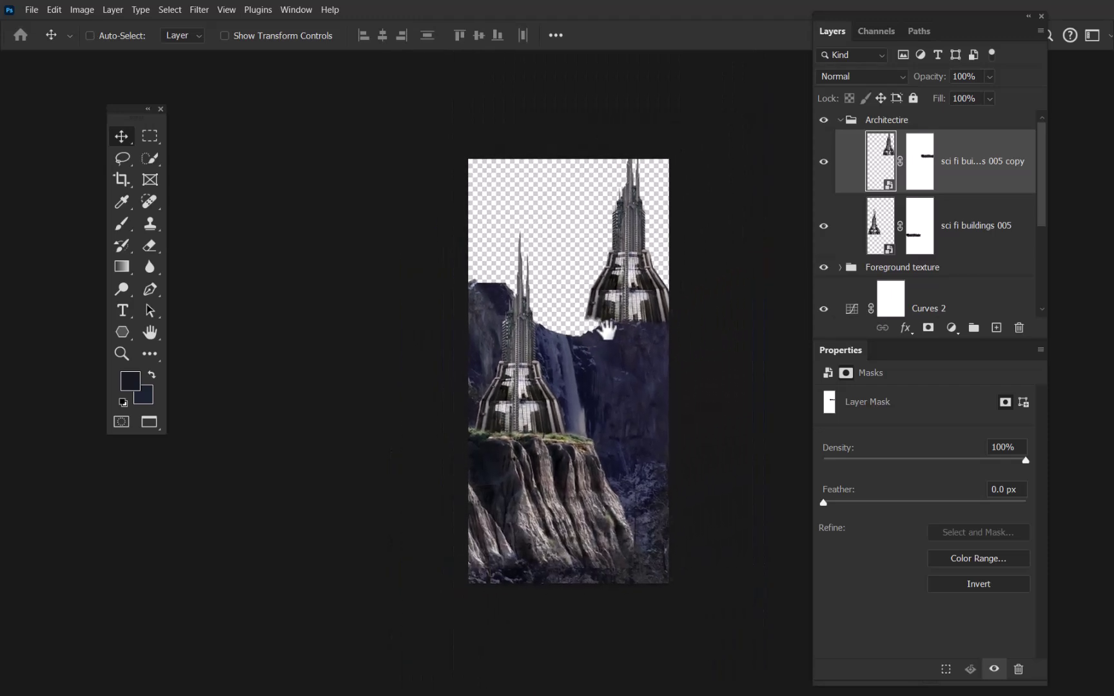
pyautogui.scroll(3, 632, 318)
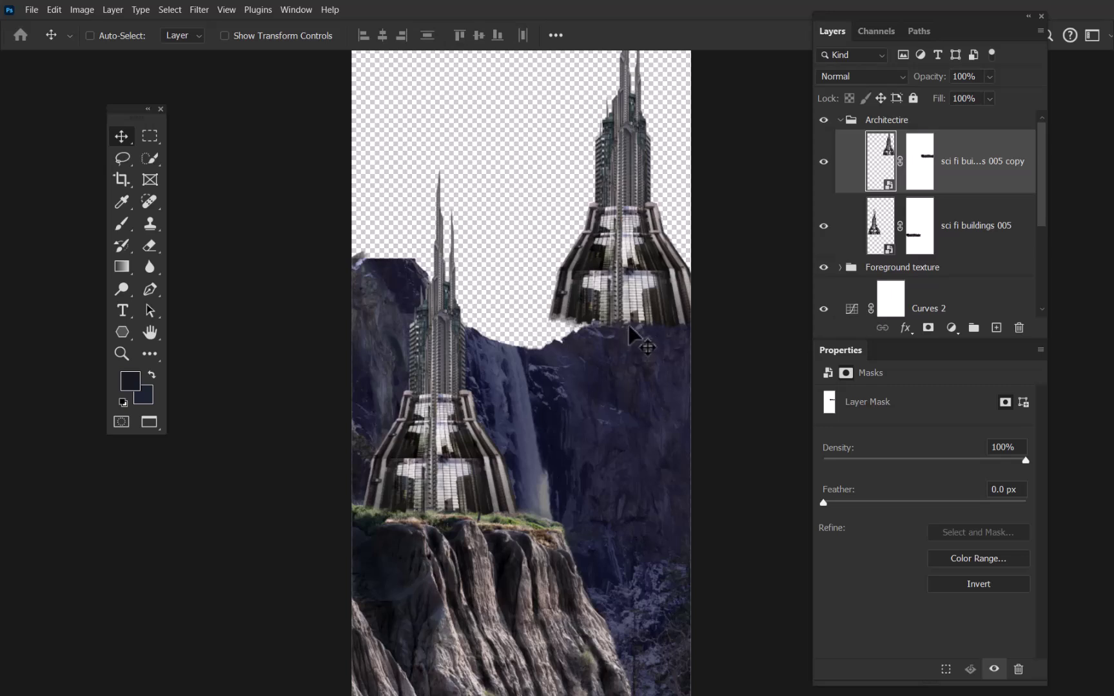
pyautogui.hotkey('ctrl', 't')
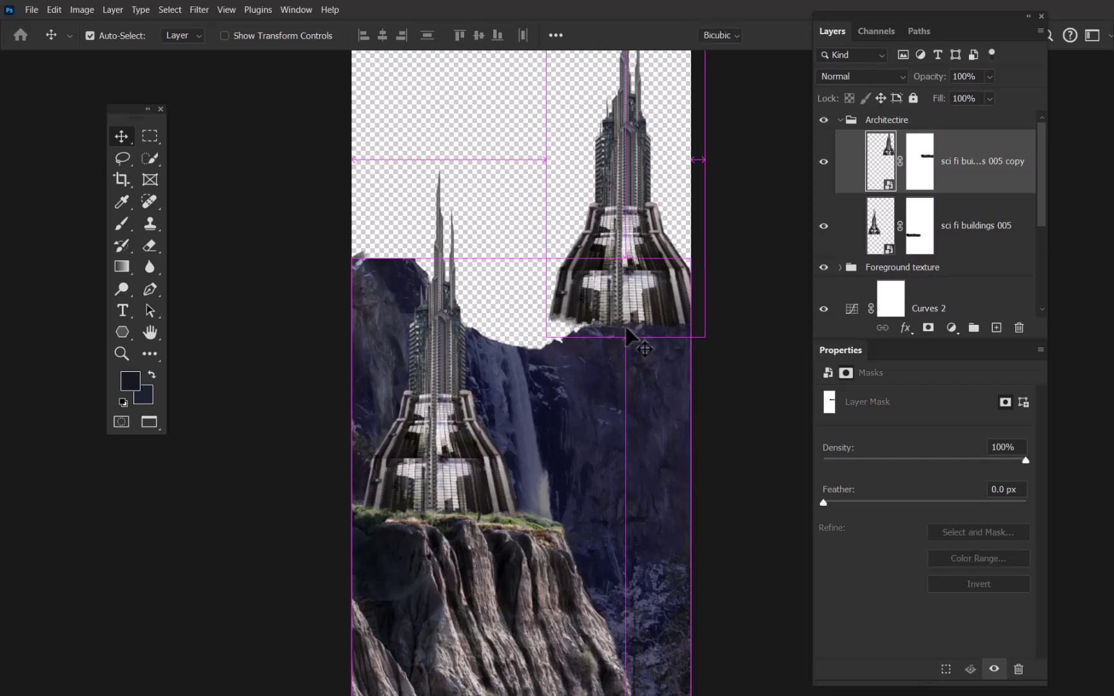
pyautogui.moveTo(548, 336); pyautogui.dragTo(647, 160)
pyautogui.moveTo(675, 119); pyautogui.dragTo(660, 286)
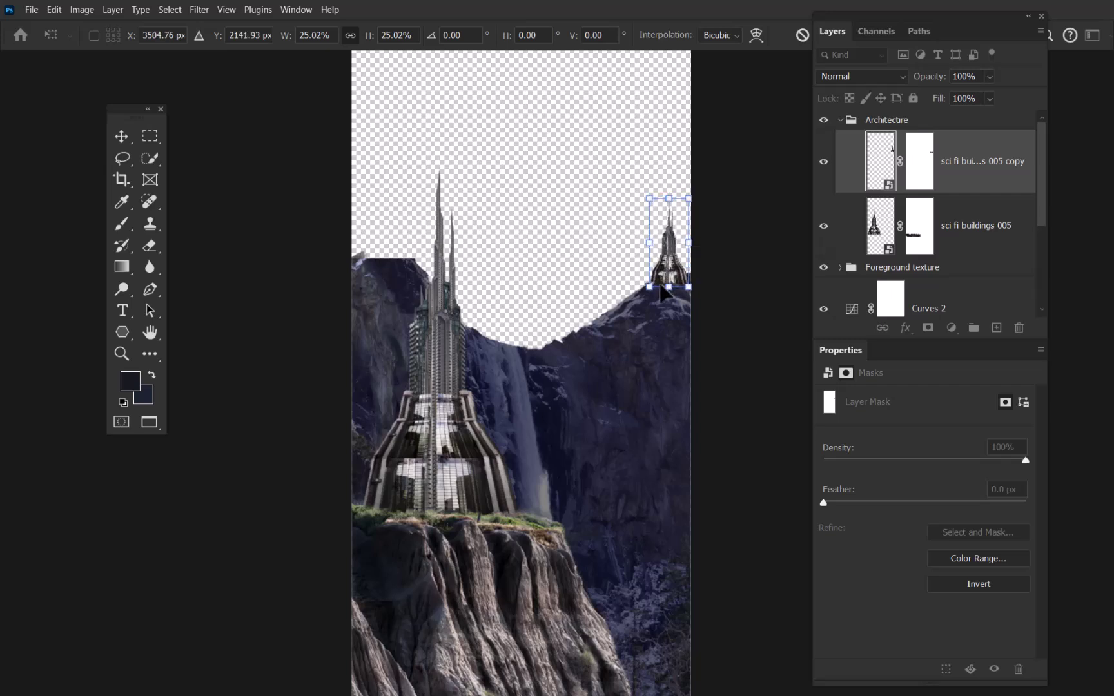
pyautogui.press('Return')
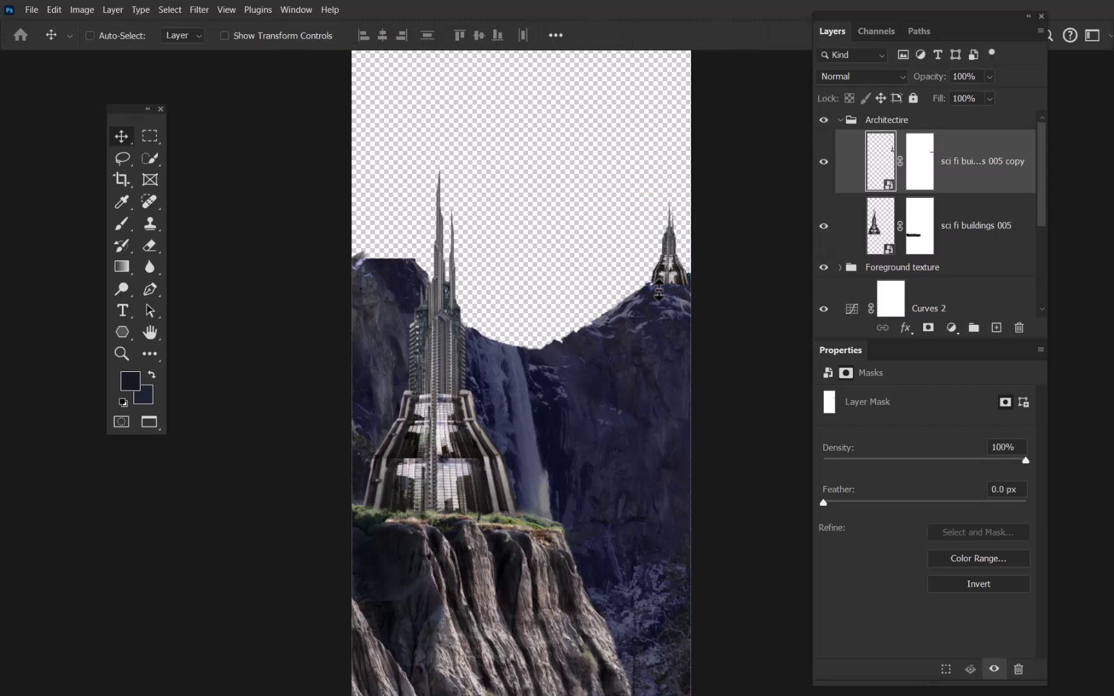
# Enlarge the distant building copy to 146.66% with its base kept on the mountain peak.
pyautogui.moveTo(697, 279); pyautogui.dragTo(645, 440)
pyautogui.hotkey('ctrl', 't')
pyautogui.moveTo(529, 234); pyautogui.dragTo(502, 122)
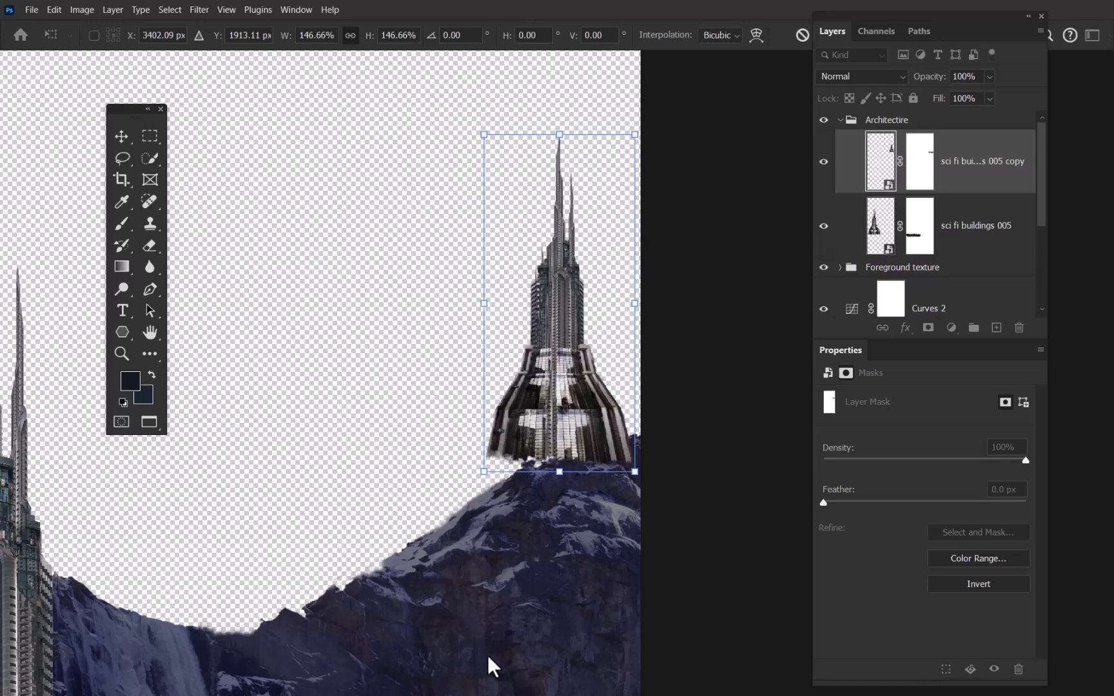
pyautogui.press('Return')
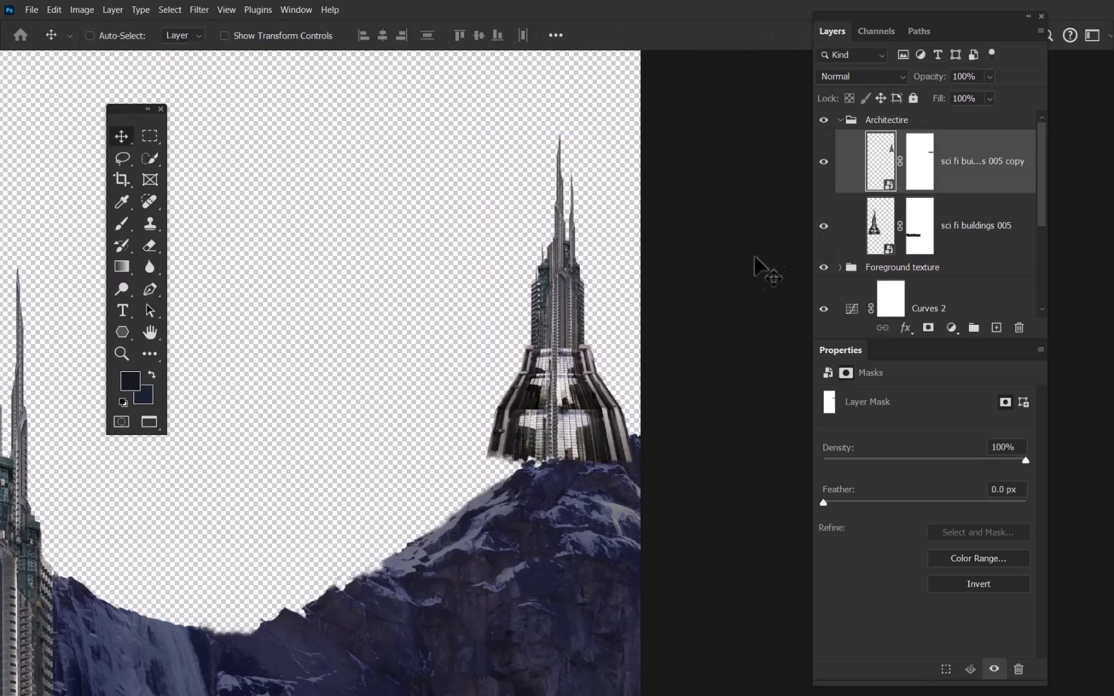
# Open the building copy's smart object contents and delete every layer below Layer 4, from Layer 3 to Layer 0.
pyautogui.doubleClick(882, 171)
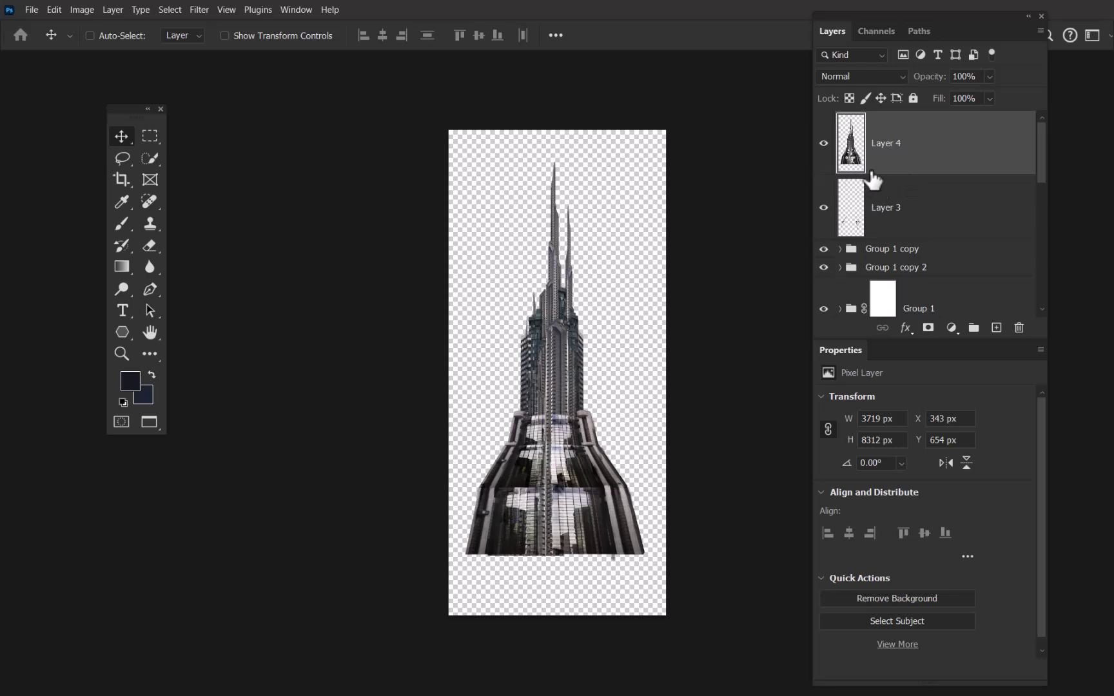
pyautogui.moveTo(1042, 161)
pyautogui.mouseDown()
pyautogui.moveTo(1022, 298)
pyautogui.moveTo(1025, 240)
pyautogui.moveTo(1009, 295)
pyautogui.moveTo(1027, 149)
pyautogui.mouseUp()
pyautogui.click(824, 143)
pyautogui.click(825, 144)
pyautogui.click(941, 202)
pyautogui.scroll(-3, 1044, 177)
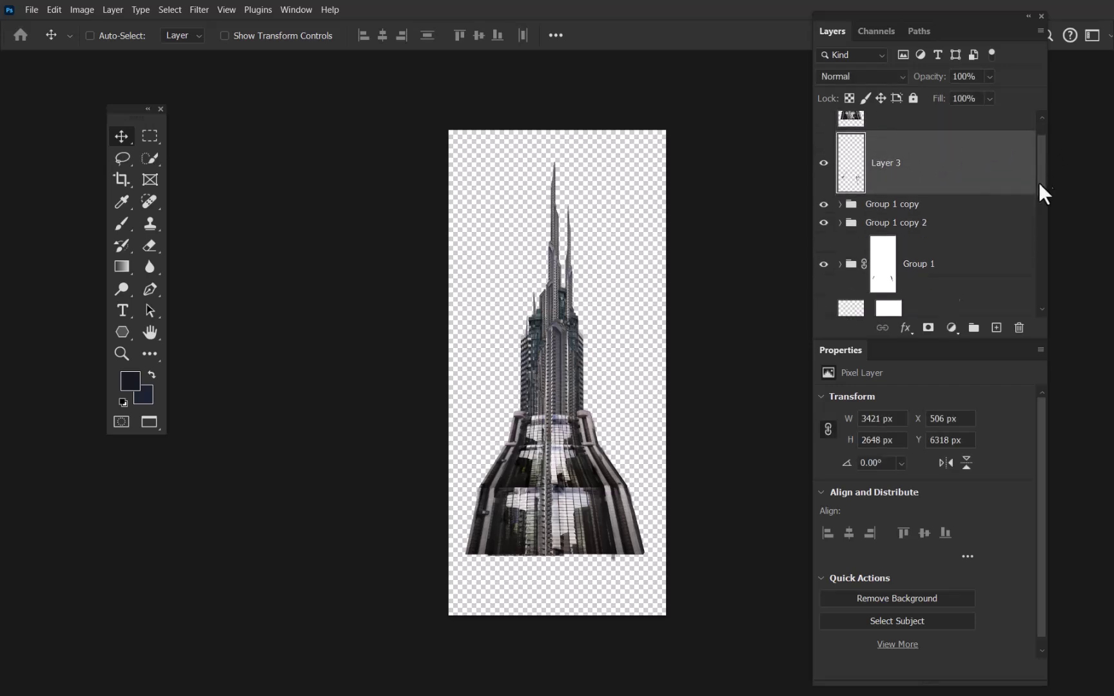
pyautogui.keyDown('shift'); pyautogui.click(970, 293); pyautogui.keyUp('shift')
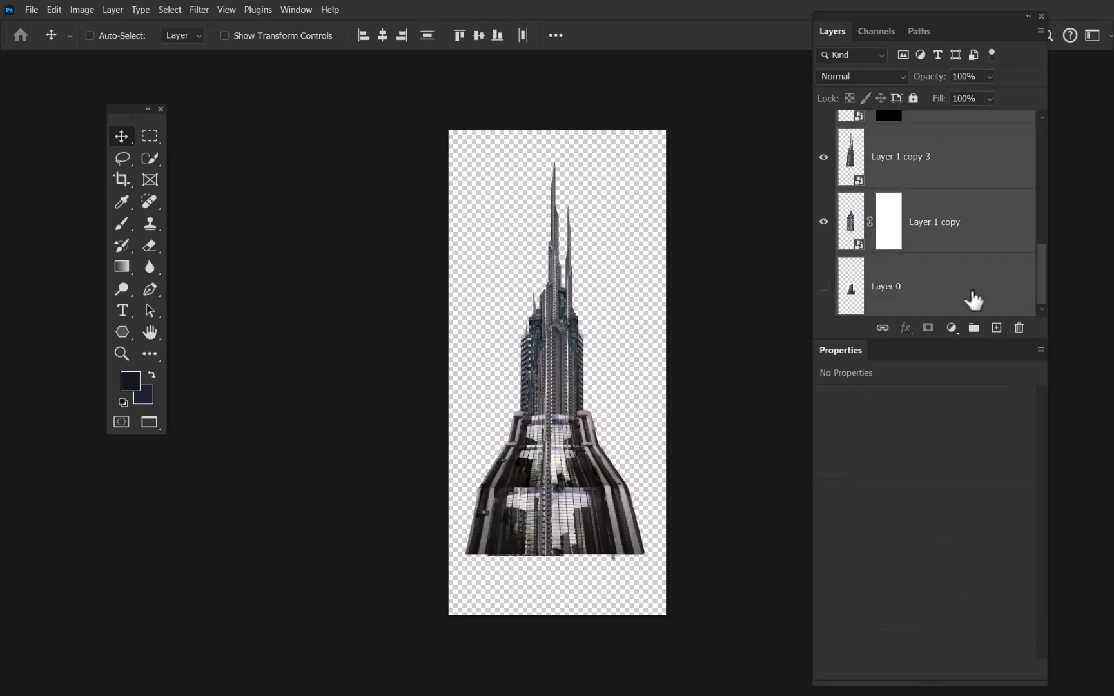
pyautogui.hotkey('ctrl', 'e')
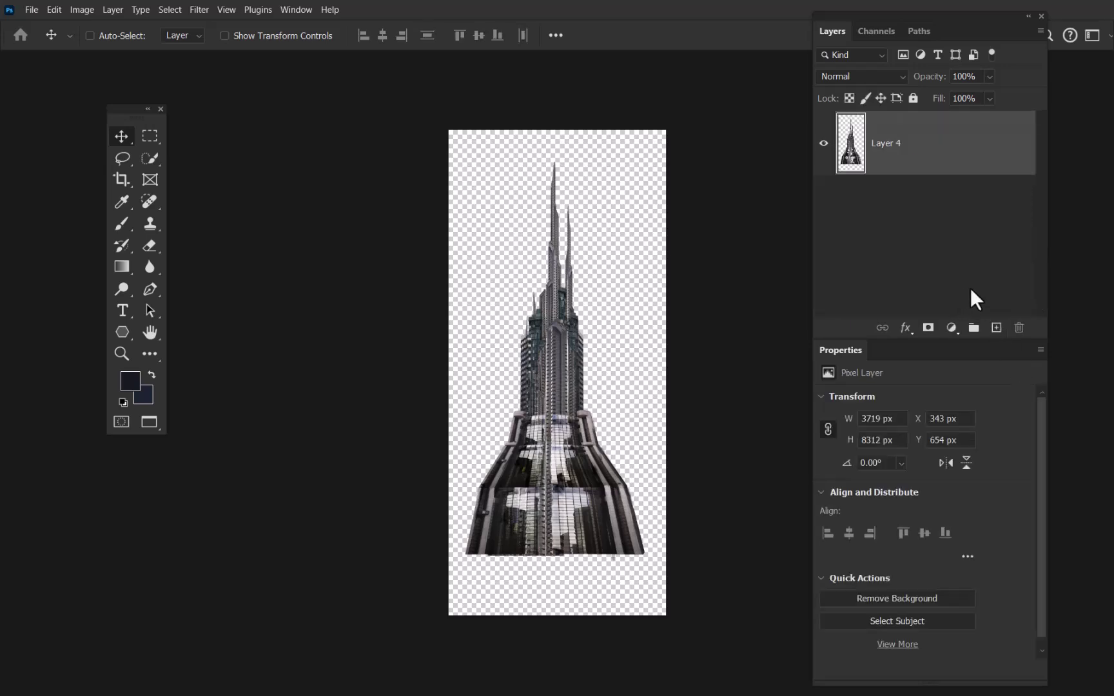
# Select the tower's lowest section, about 4406 × 2053 px, stretch it down past the canvas edge, and update the smart object in the composite.
pyautogui.click(155, 137)
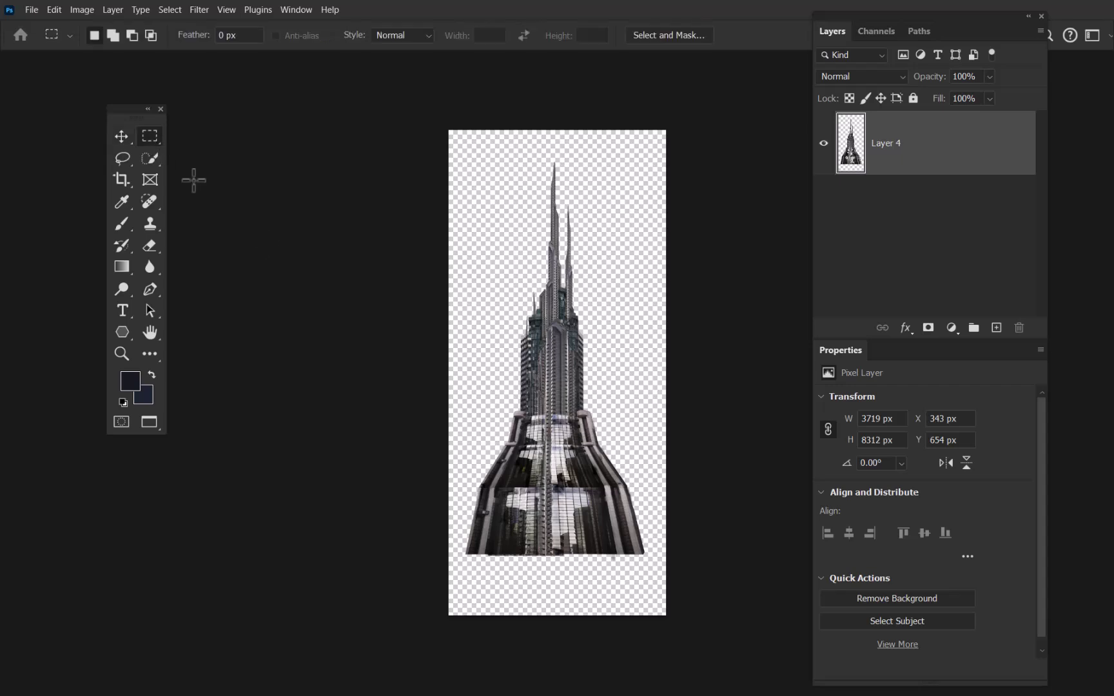
pyautogui.moveTo(468, 492); pyautogui.dragTo(667, 591)
pyautogui.moveTo(465, 498); pyautogui.dragTo(713, 575)
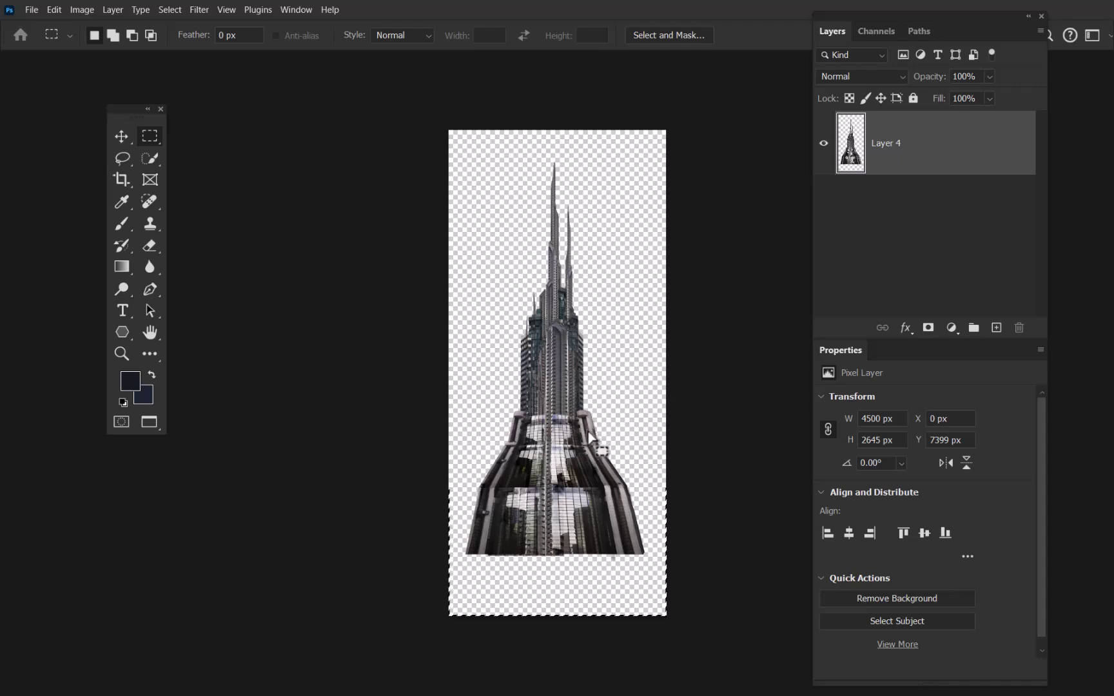
pyautogui.click(434, 498)
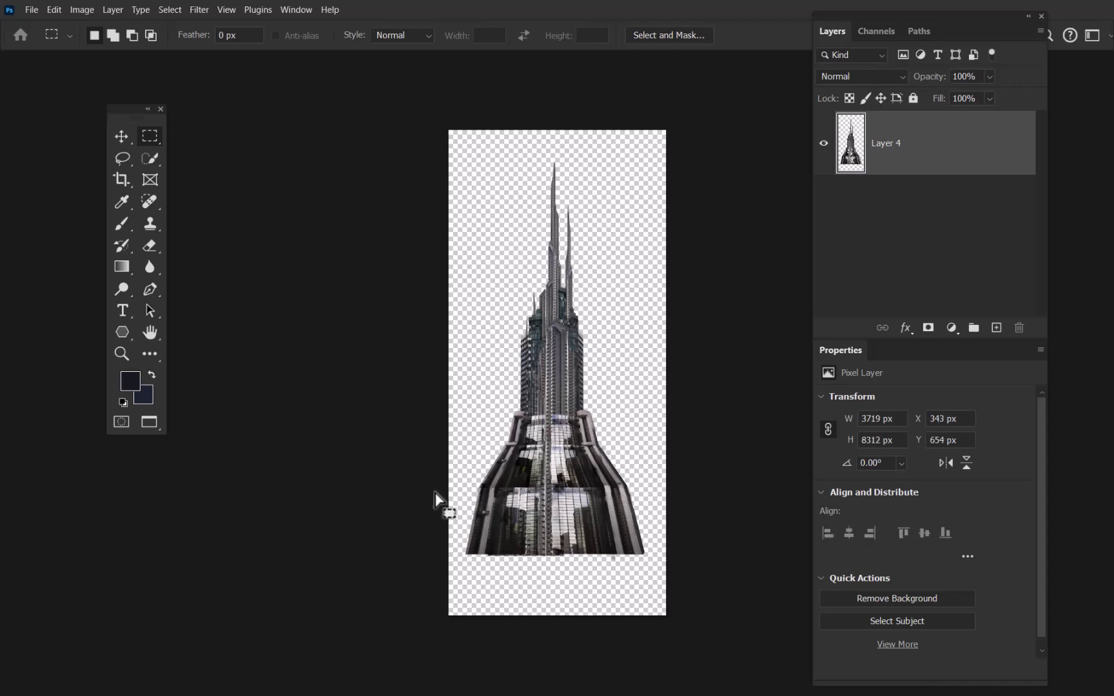
pyautogui.moveTo(431, 491); pyautogui.dragTo(664, 590)
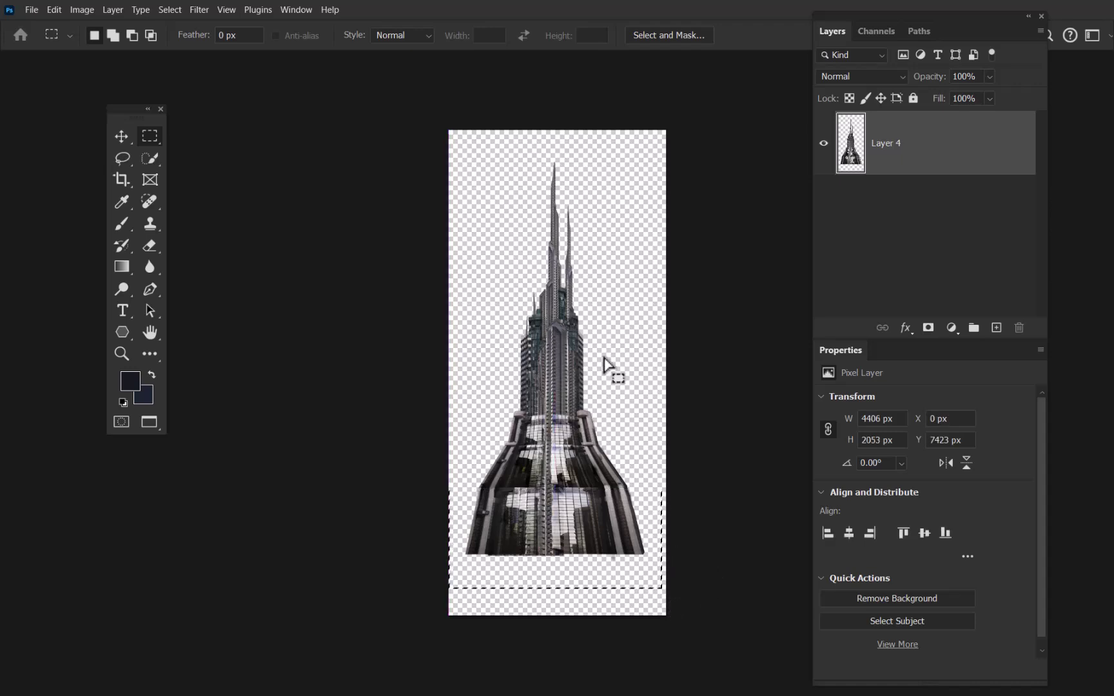
pyautogui.hotkey('ctrl', 't')
pyautogui.moveTo(647, 385); pyautogui.dragTo(638, 263)
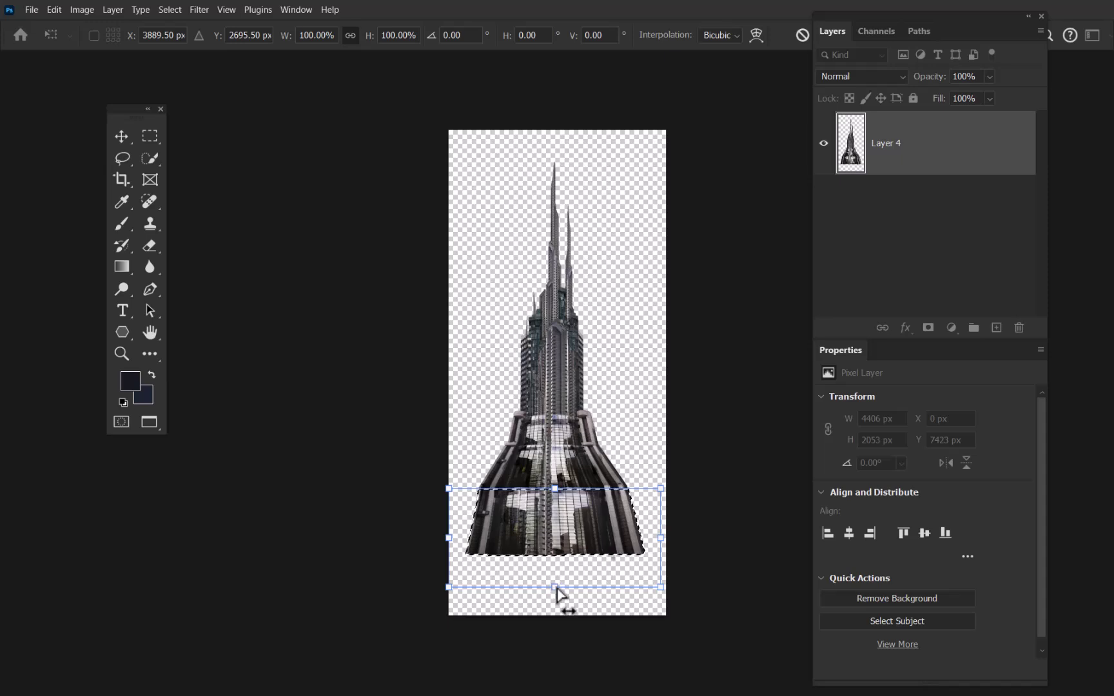
pyautogui.moveTo(554, 586); pyautogui.dragTo(562, 443)
pyautogui.press('Return')
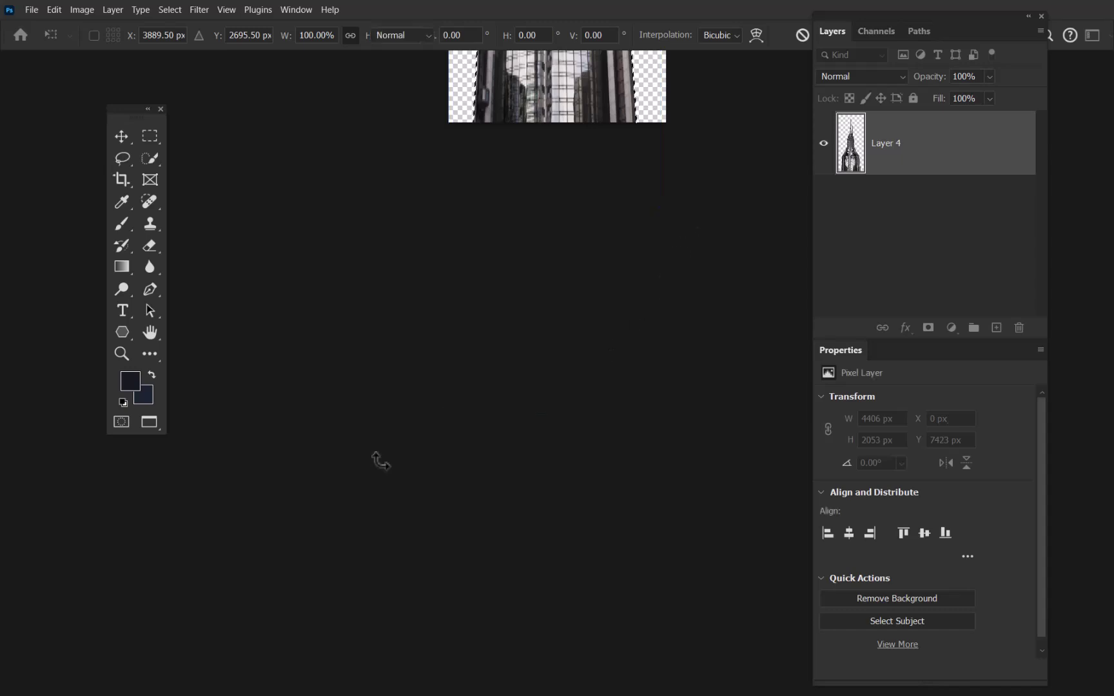
pyautogui.moveTo(584, 219); pyautogui.dragTo(552, 536)
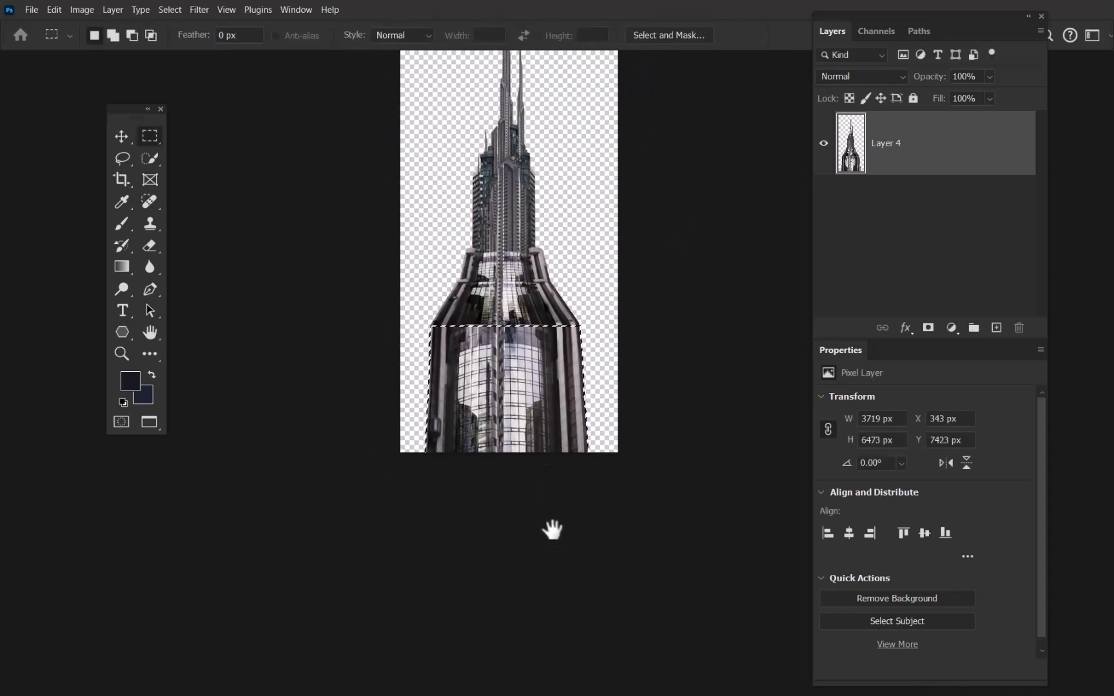
pyautogui.click(664, 283)
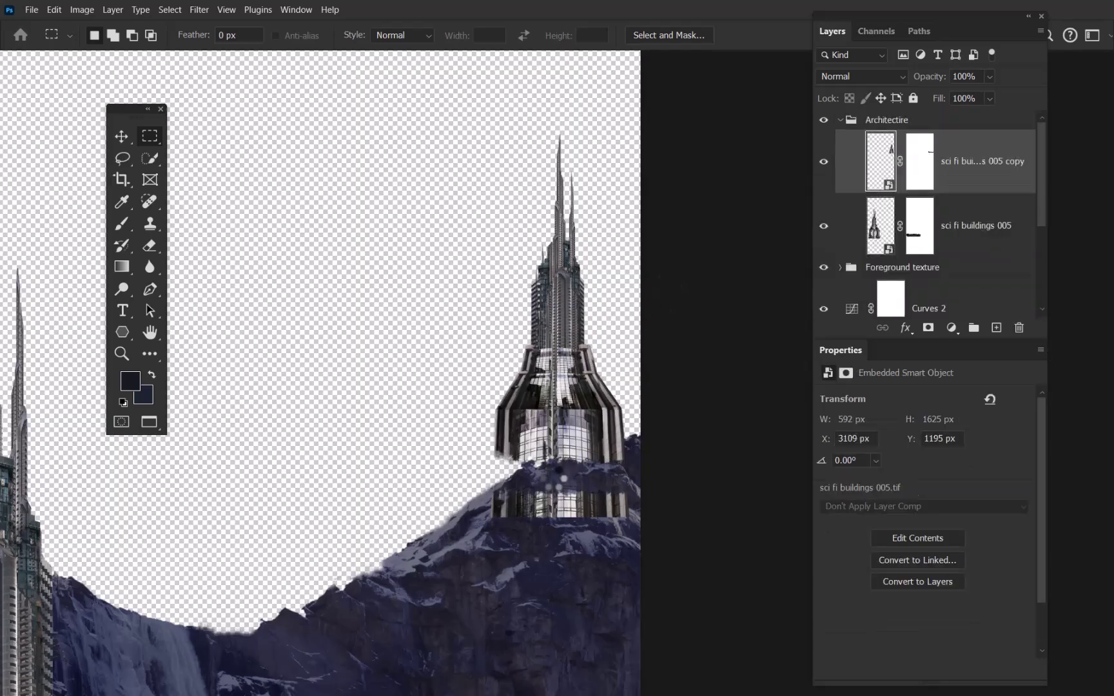
# Compare the building copy with its layer mask off and on, and fill that mask with white.
pyautogui.keyDown('shift'); pyautogui.click(929, 178); pyautogui.keyUp('shift')
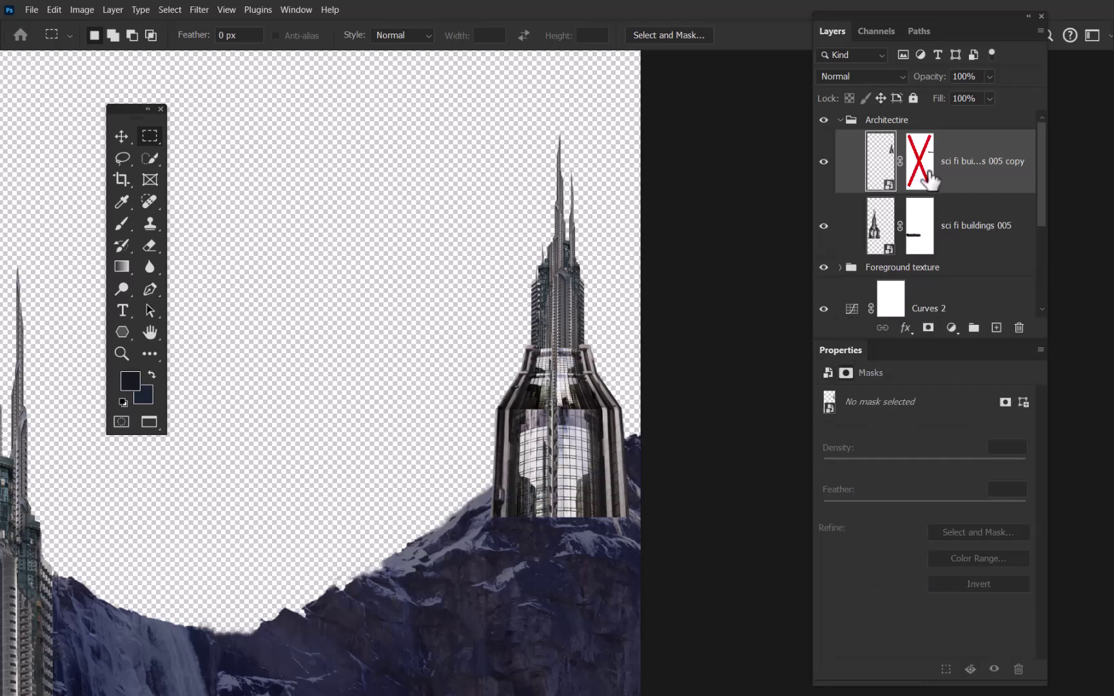
pyautogui.keyDown('shift'); pyautogui.click(924, 180); pyautogui.keyUp('shift')
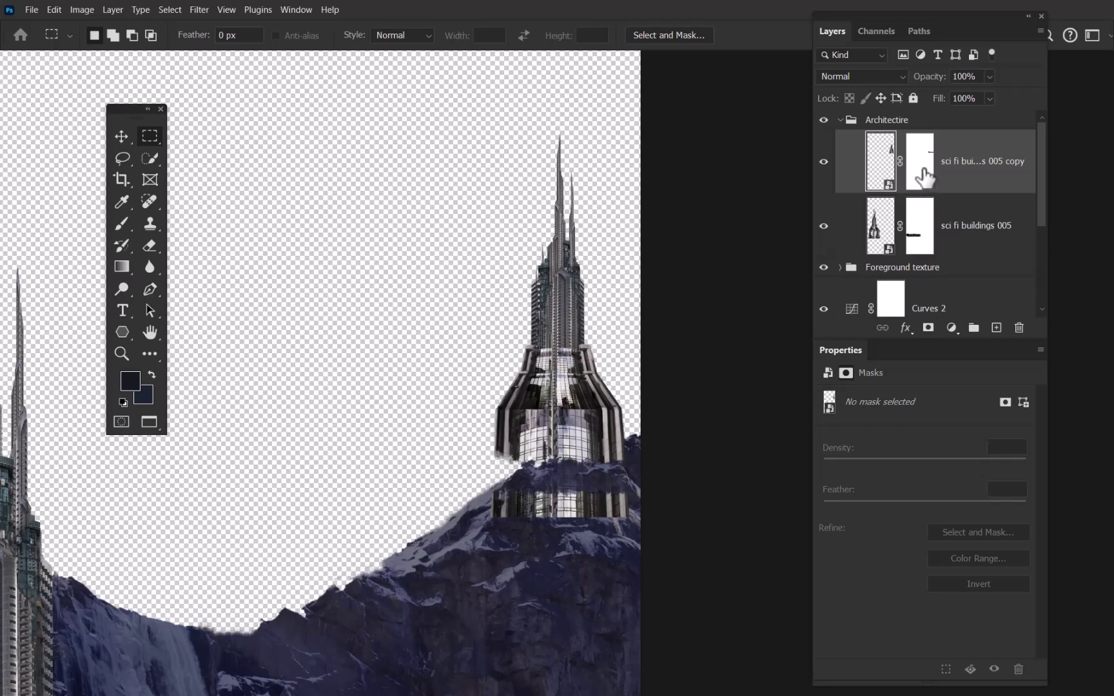
pyautogui.click(922, 175)
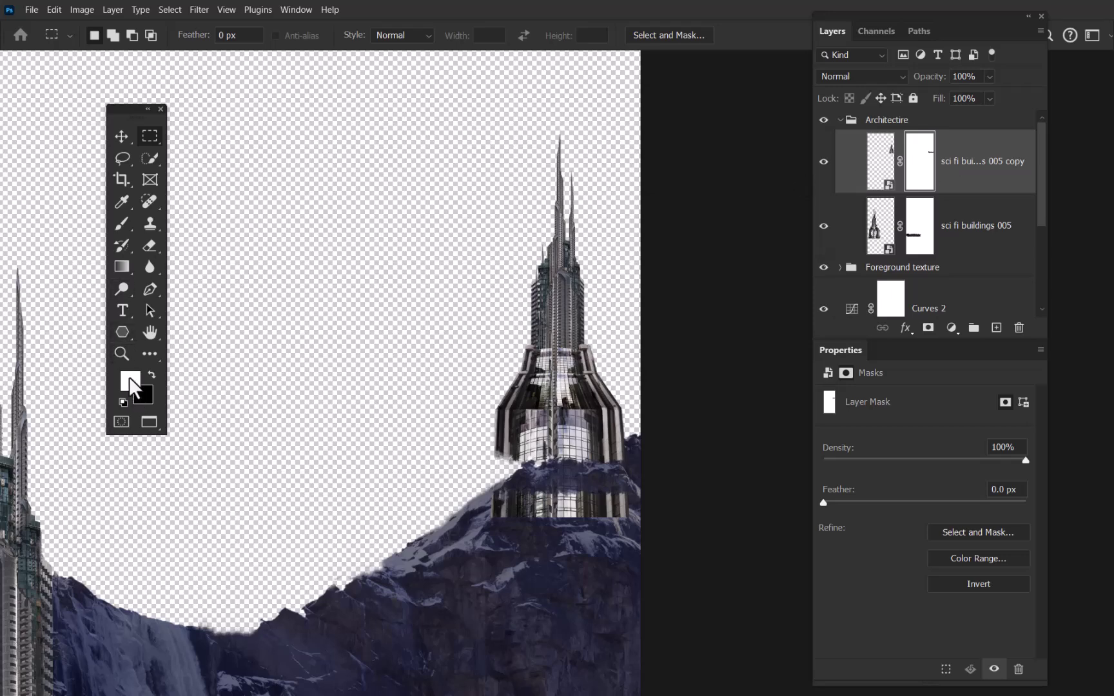
pyautogui.hotkey('ctrl', 'z')
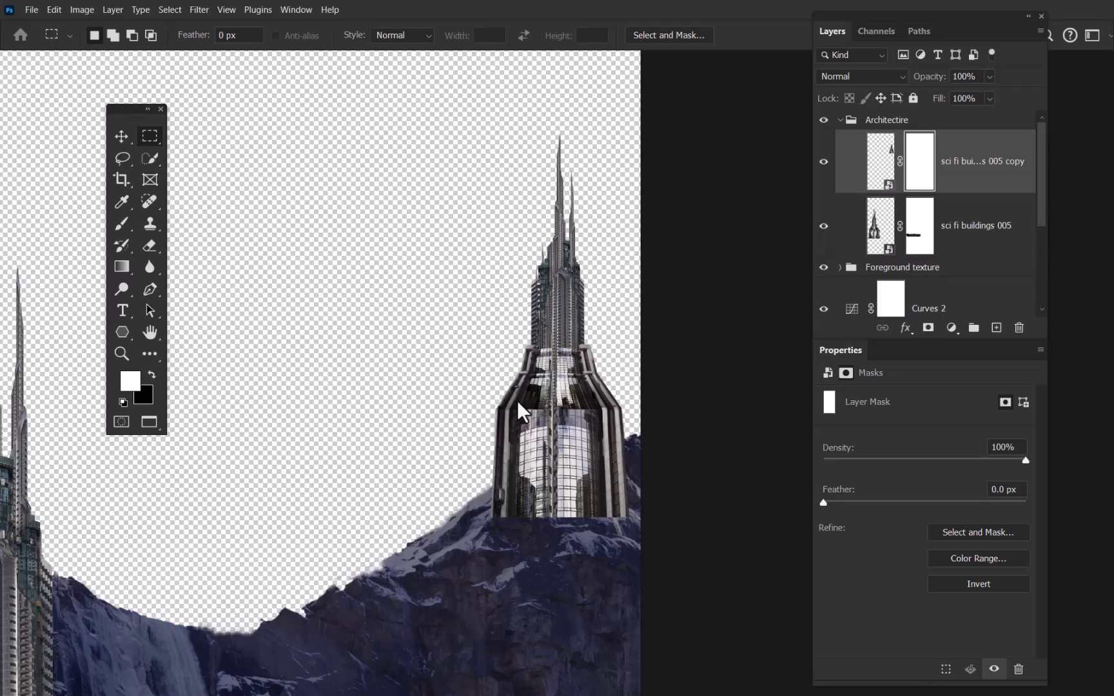
# Scale the reshaped building copy to 68.28% and seat it on the far mountain's peak.
pyautogui.press('v')
pyautogui.moveTo(550, 463); pyautogui.dragTo(605, 455)
pyautogui.press('ctrl')
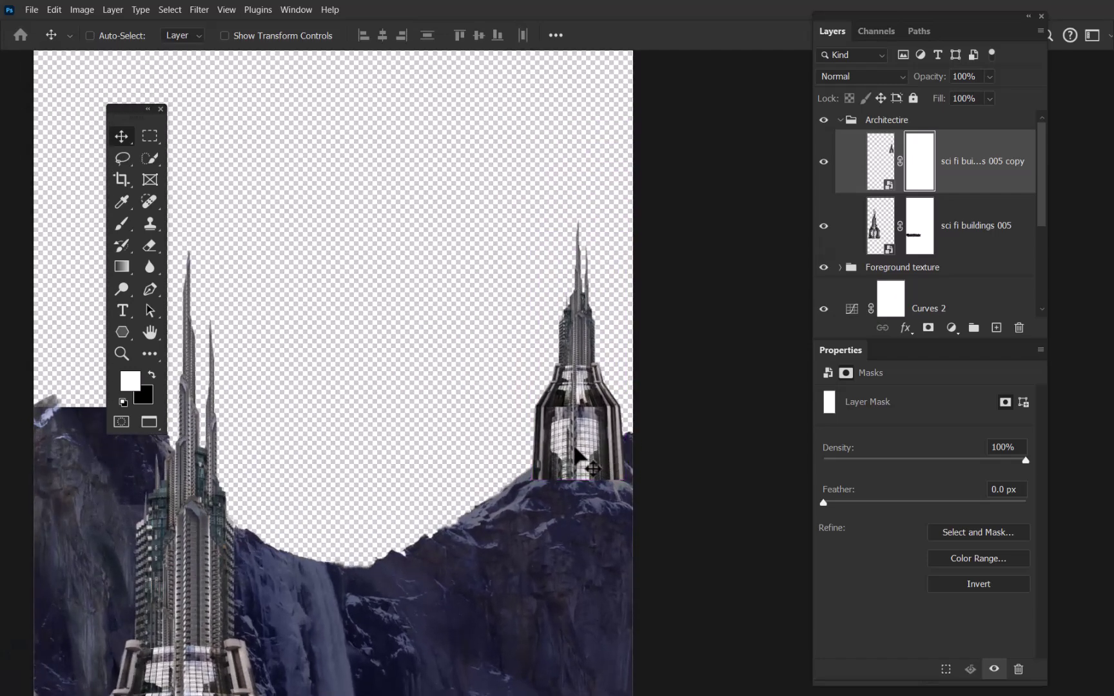
pyautogui.hotkey('ctrl', 't')
pyautogui.moveTo(533, 223); pyautogui.dragTo(572, 300)
pyautogui.moveTo(595, 471)
pyautogui.mouseDown()
pyautogui.moveTo(596, 416)
pyautogui.moveTo(597, 457)
pyautogui.mouseUp()
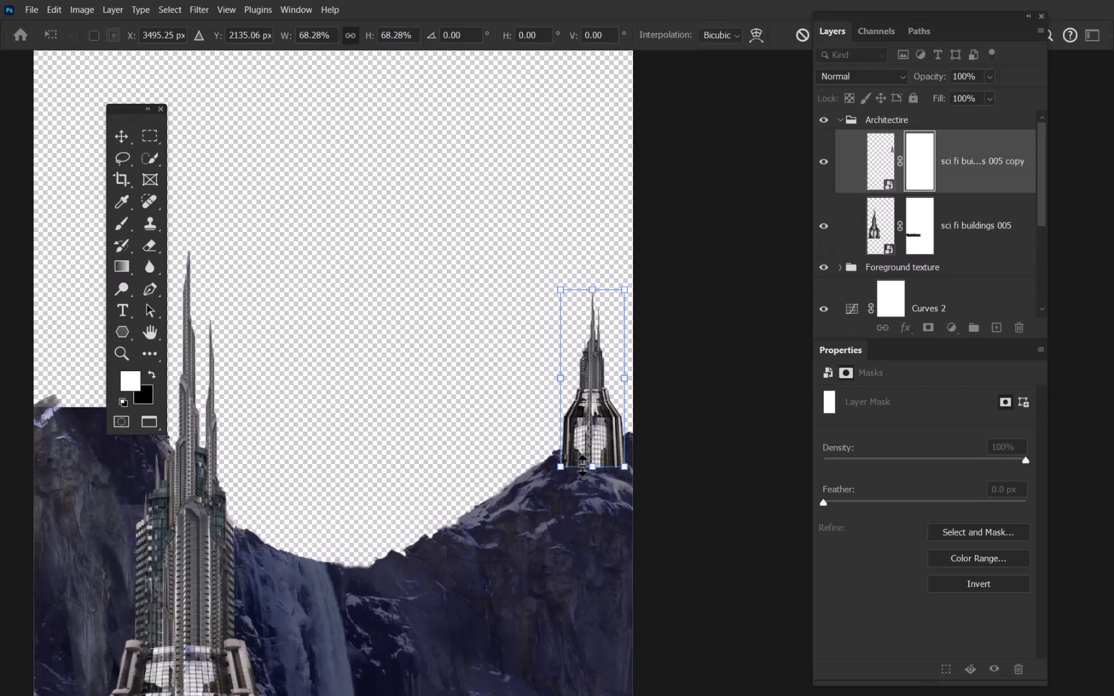
pyautogui.press('Return')
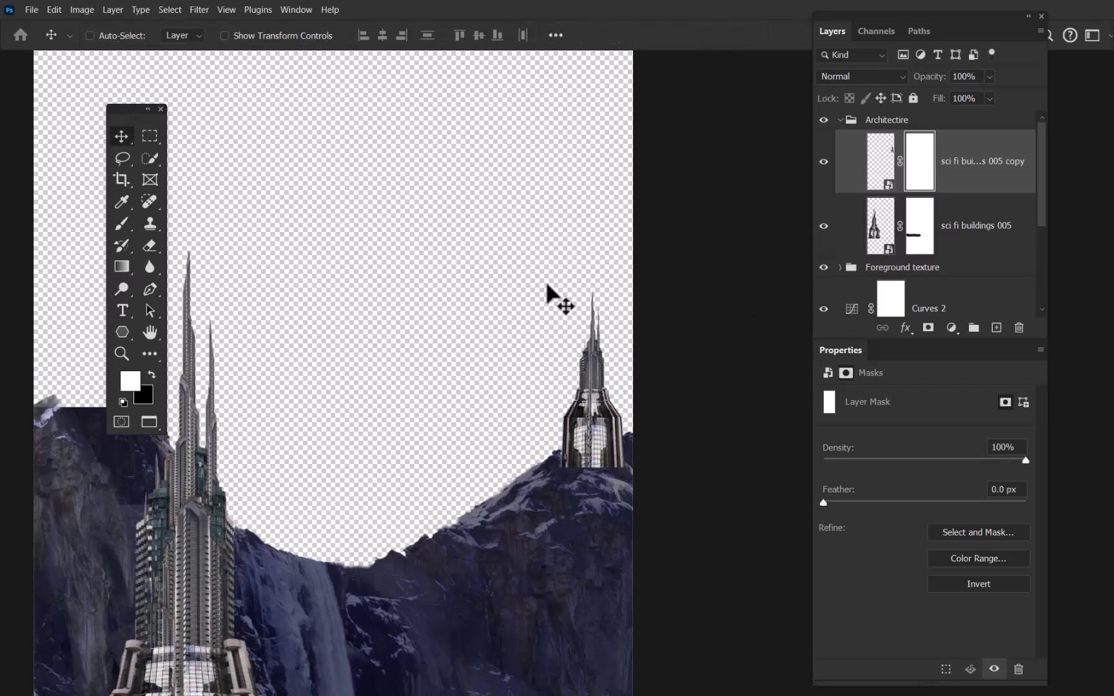
# Paint black on the building copy's layer mask with the Chalk 6 brush, hiding the tower's hard bottom edge along the mountain peak.
pyautogui.moveTo(555, 340); pyautogui.dragTo(556, 187)
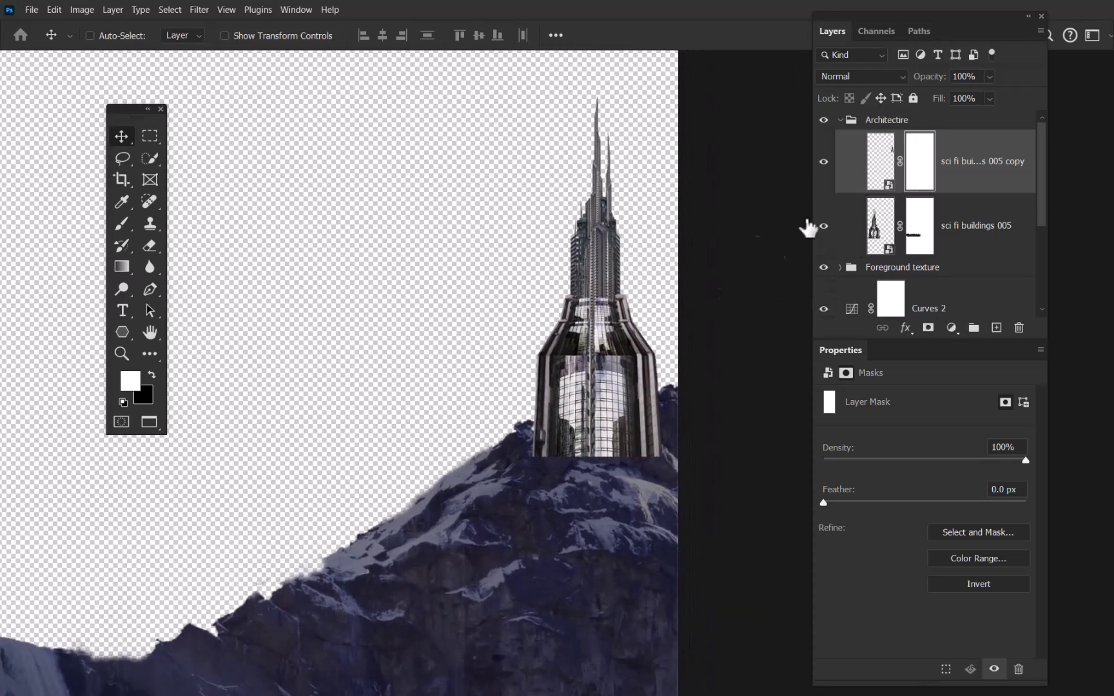
pyautogui.press('b')
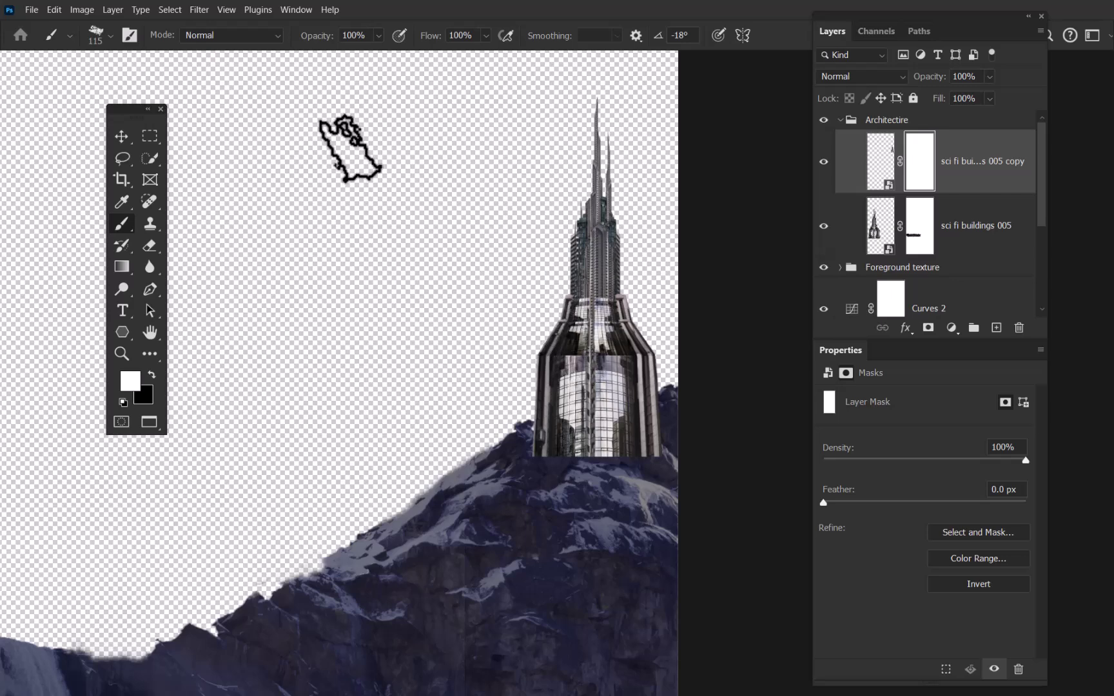
pyautogui.rightClick(333, 154)
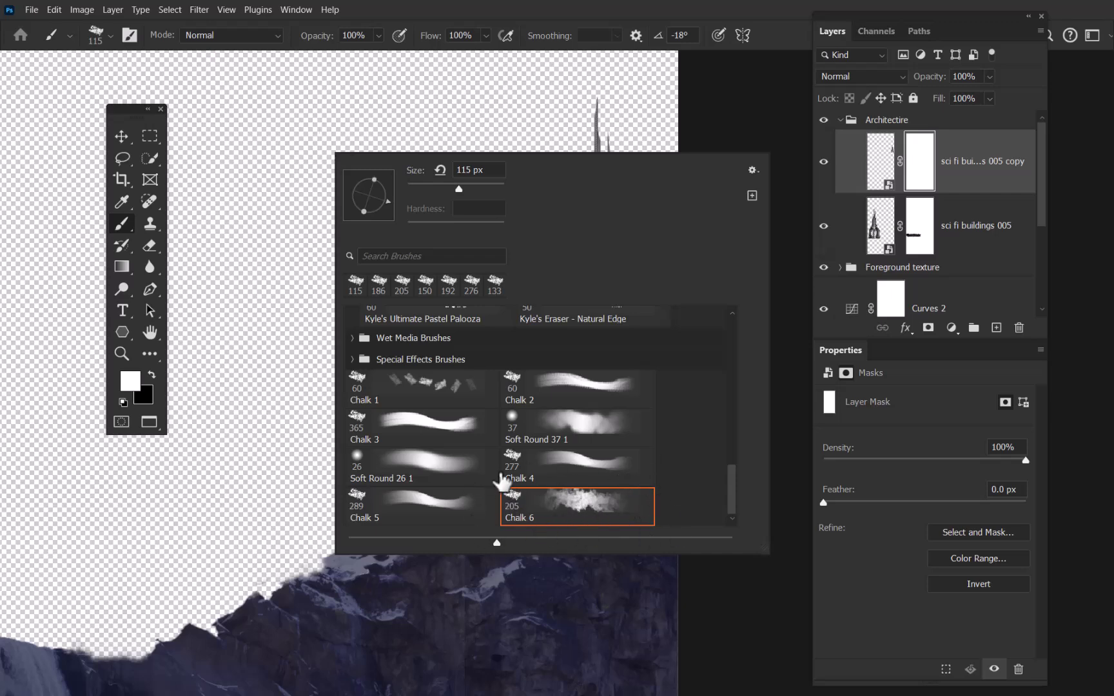
pyautogui.click(775, 42)
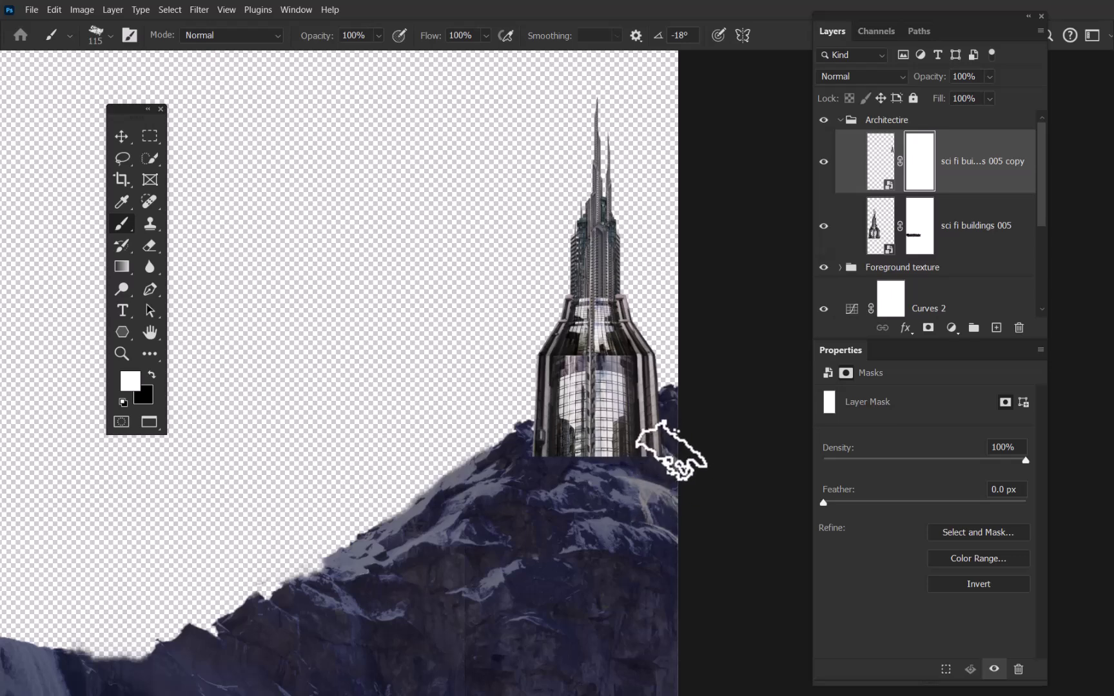
pyautogui.press('x')
pyautogui.press('x')
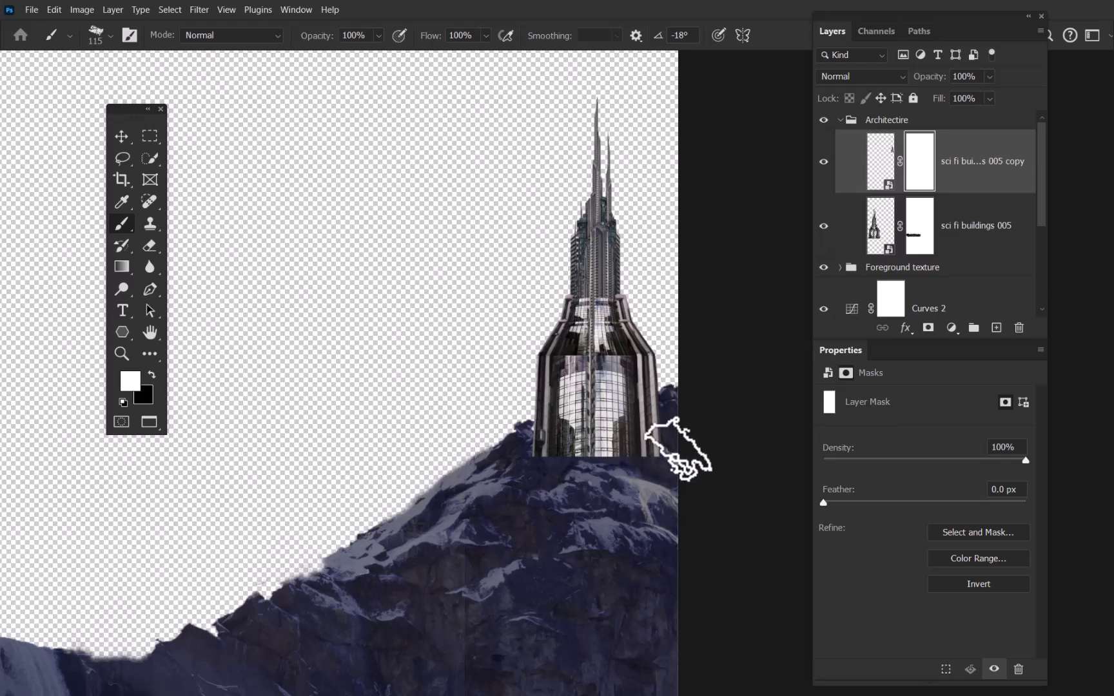
pyautogui.press('x')
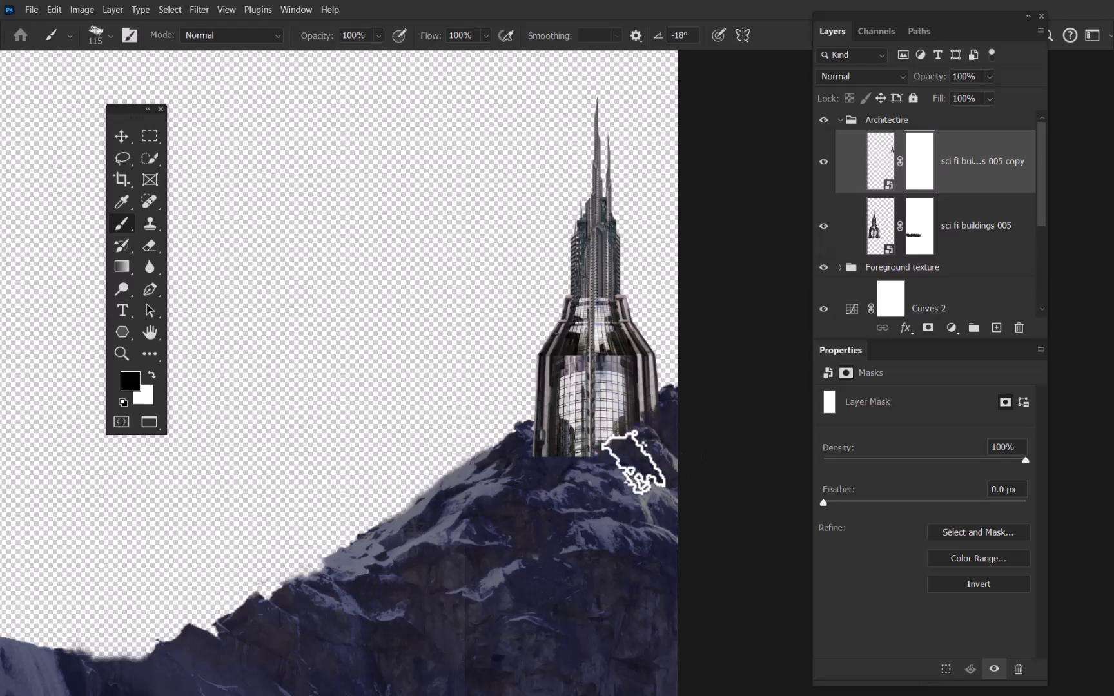
pyautogui.moveTo(605, 465)
pyautogui.mouseDown()
pyautogui.moveTo(560, 481)
pyautogui.moveTo(549, 453)
pyautogui.moveTo(555, 474)
pyautogui.moveTo(548, 460)
pyautogui.moveTo(538, 481)
pyautogui.moveTo(594, 500)
pyautogui.moveTo(626, 489)
pyautogui.moveTo(618, 481)
pyautogui.moveTo(632, 490)
pyautogui.moveTo(653, 472)
pyautogui.moveTo(625, 474)
pyautogui.moveTo(647, 436)
pyautogui.moveTo(607, 463)
pyautogui.moveTo(628, 449)
pyautogui.moveTo(607, 522)
pyautogui.moveTo(588, 510)
pyautogui.moveTo(572, 599)
pyautogui.moveTo(631, 596)
pyautogui.moveTo(665, 437)
pyautogui.mouseUp()
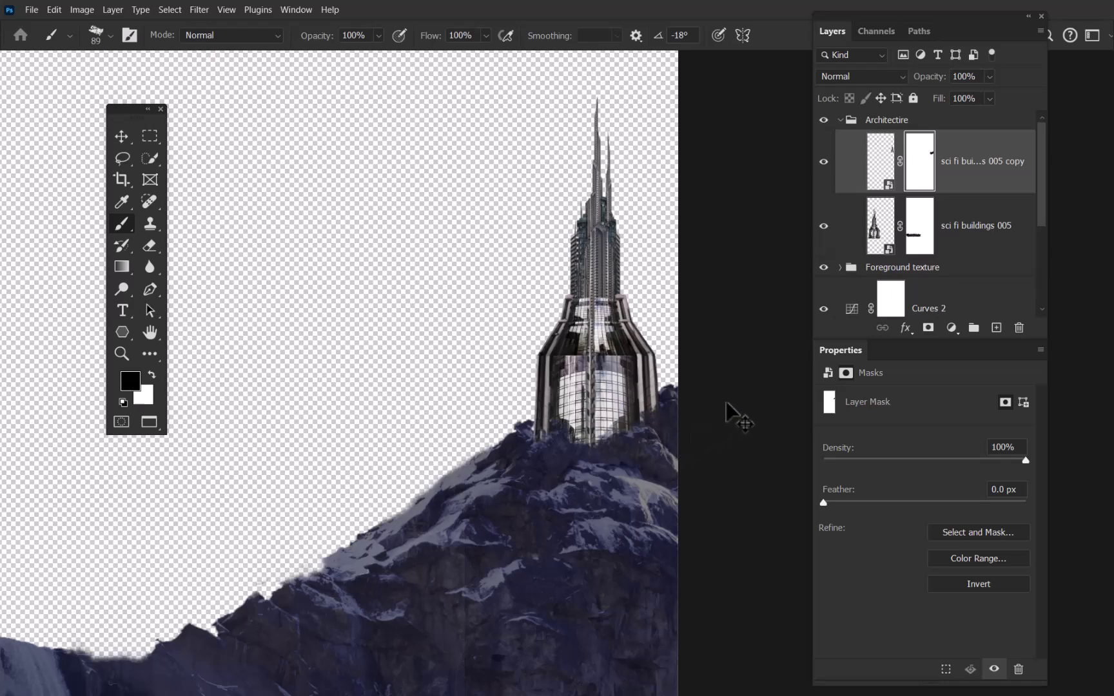
# Select the large foreground building, layer sci fi buildings 005, and open its smart object contents.
pyautogui.hotkey('ctrl', '0')
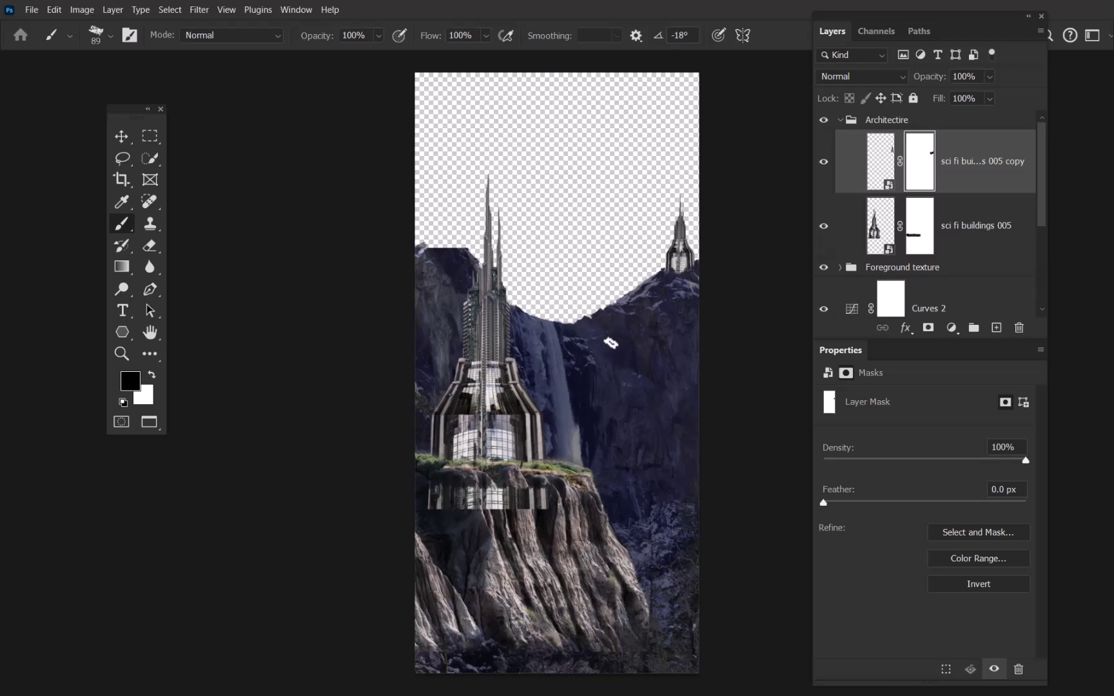
pyautogui.moveTo(601, 386); pyautogui.dragTo(599, 293)
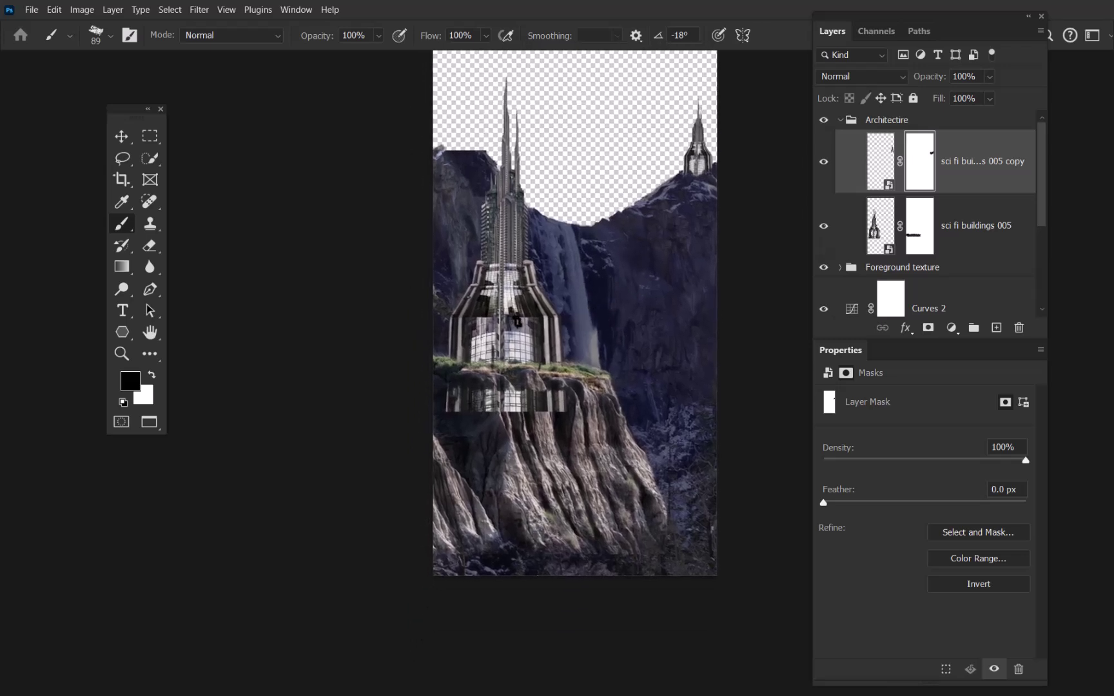
pyautogui.press('v')
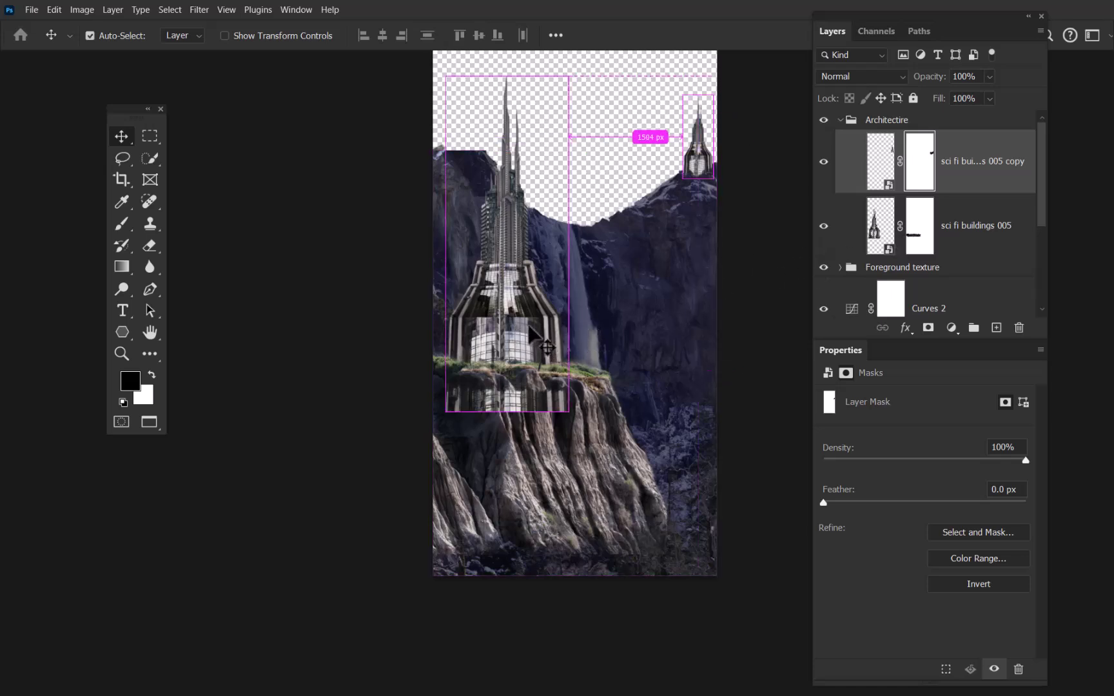
pyautogui.keyDown('ctrl'); pyautogui.click(529, 330); pyautogui.keyUp('ctrl')
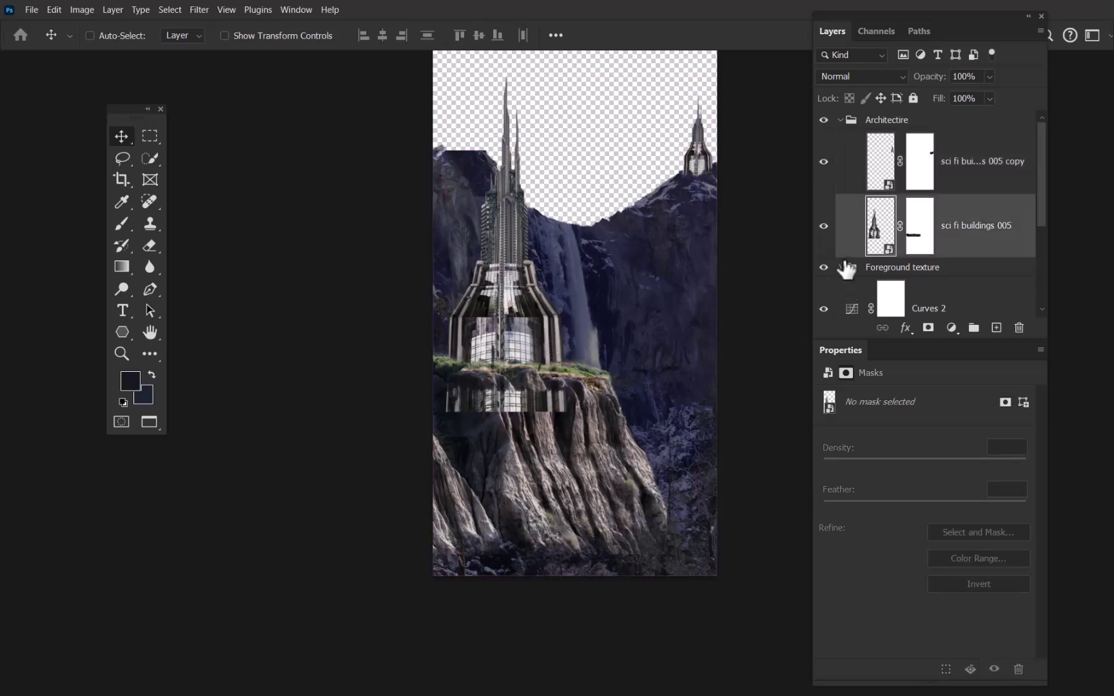
pyautogui.click(877, 246)
pyautogui.doubleClick(875, 246)
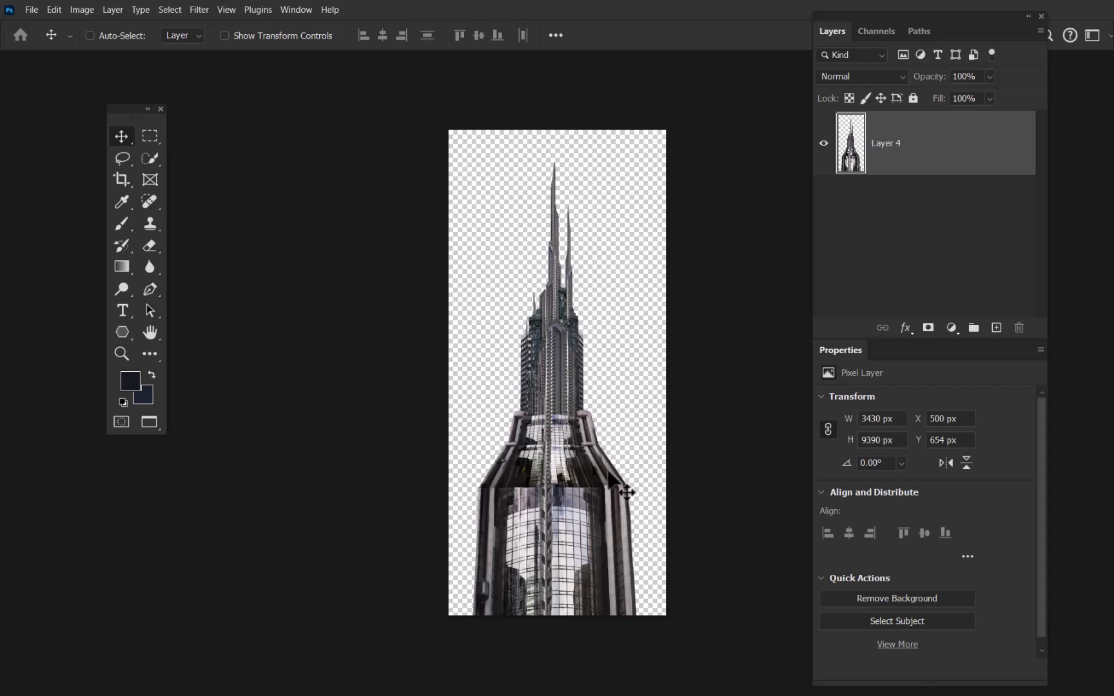
# Extend the smart object's canvas downward with the Crop tool to add empty space below the tower.
pyautogui.press('c')
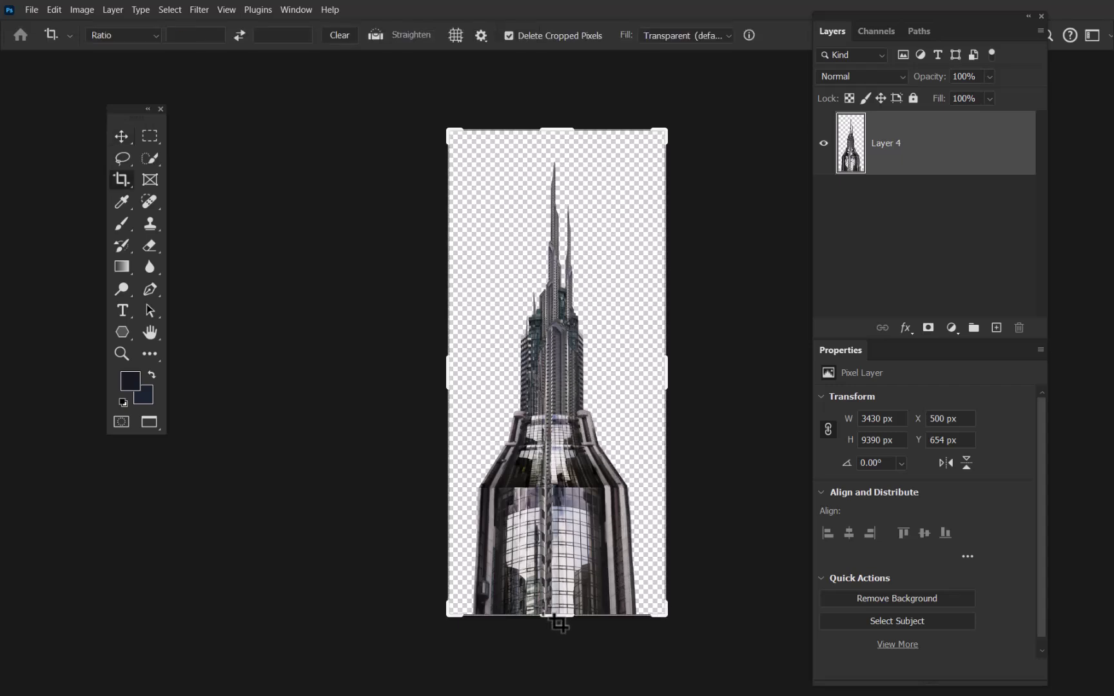
pyautogui.moveTo(552, 617); pyautogui.dragTo(549, 648)
pyautogui.press('Return')
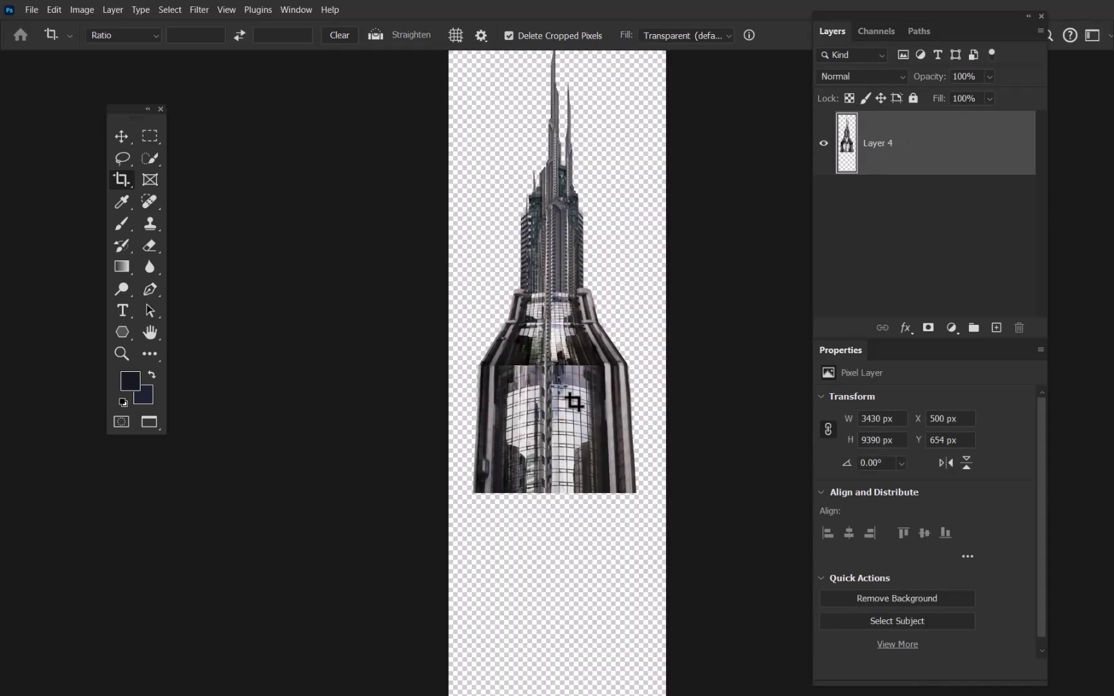
# Select the tower's lowest section, about 3757 × 3204 px, stretch its height to 294.85%, and update the smart object in the composite.
pyautogui.click(152, 136)
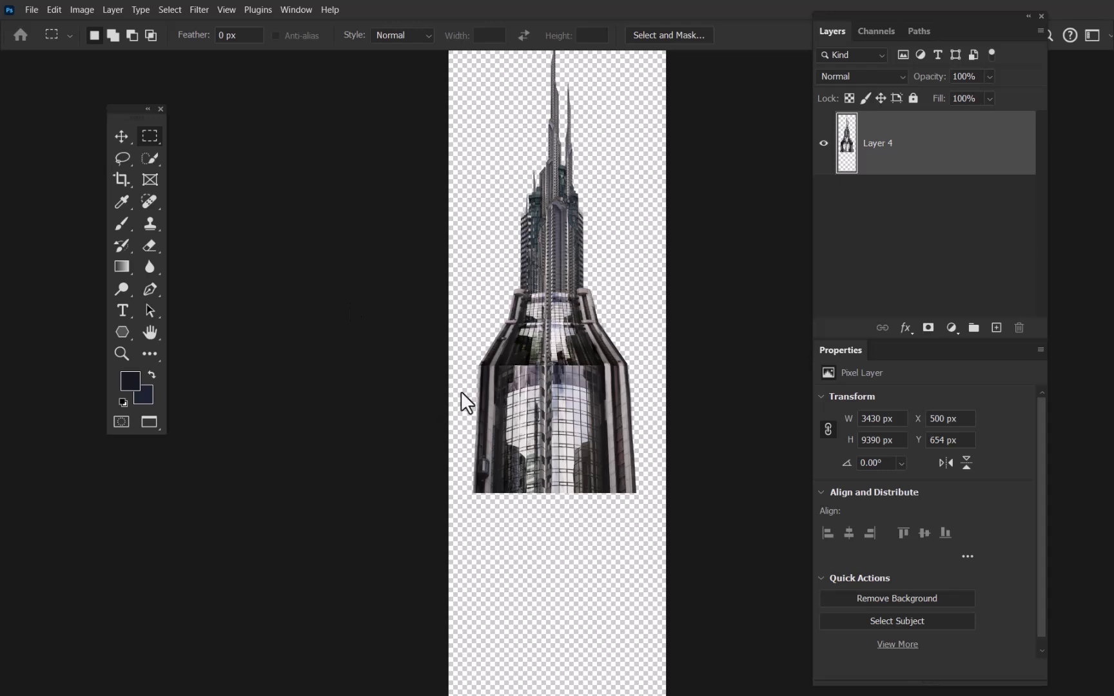
pyautogui.moveTo(468, 368); pyautogui.dragTo(648, 522)
pyautogui.moveTo(665, 410); pyautogui.dragTo(632, 459)
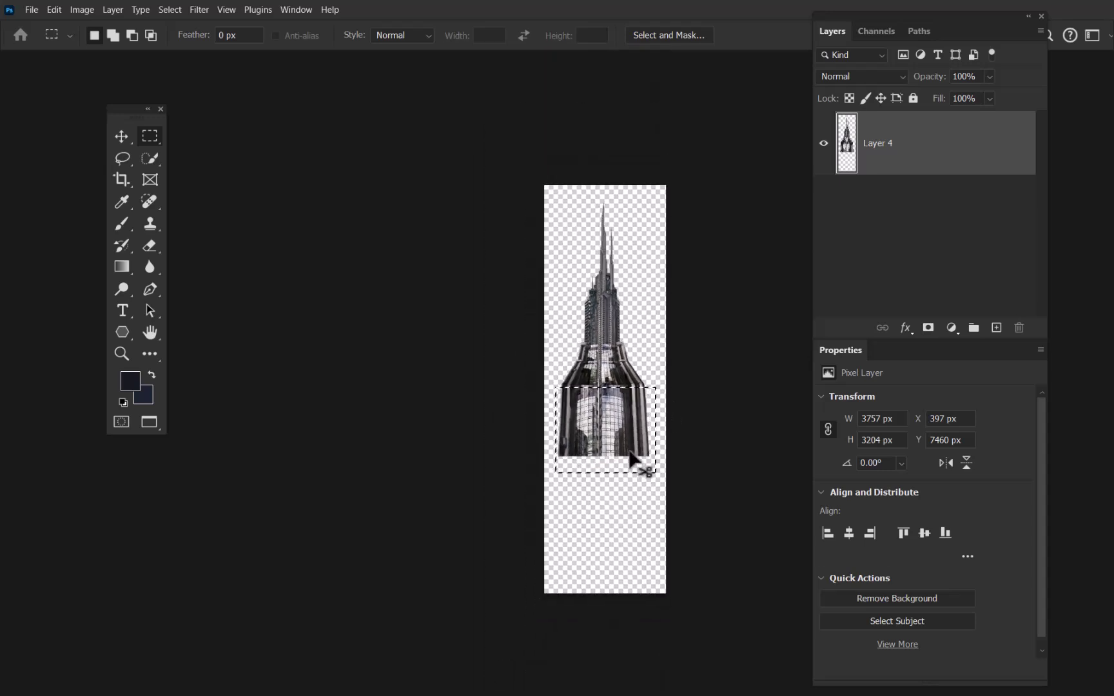
pyautogui.hotkey('ctrl', 't')
pyautogui.moveTo(605, 472); pyautogui.dragTo(598, 641)
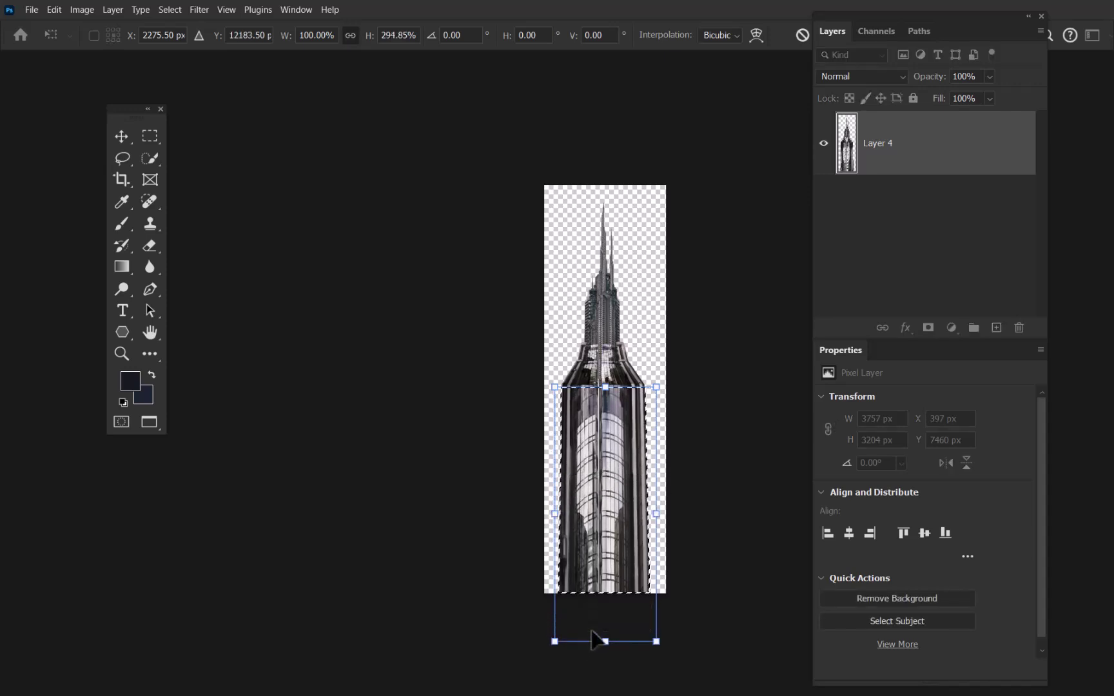
pyautogui.hotkey('ctrl', '+')
pyautogui.hotkey('alt', 'space')
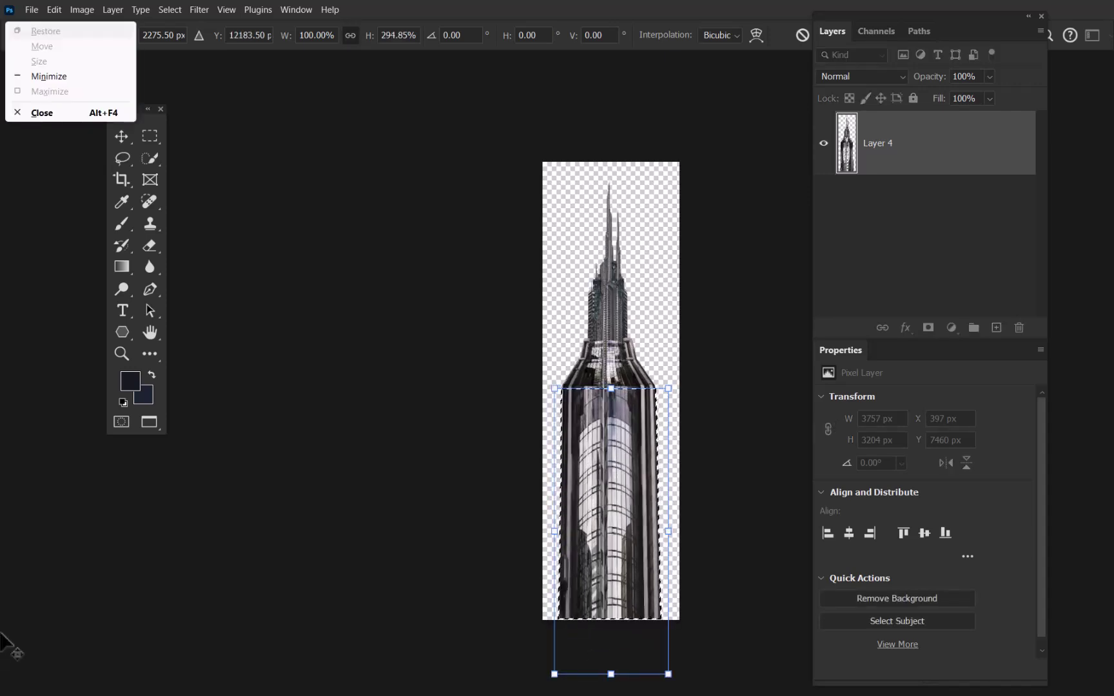
pyautogui.press('Escape')
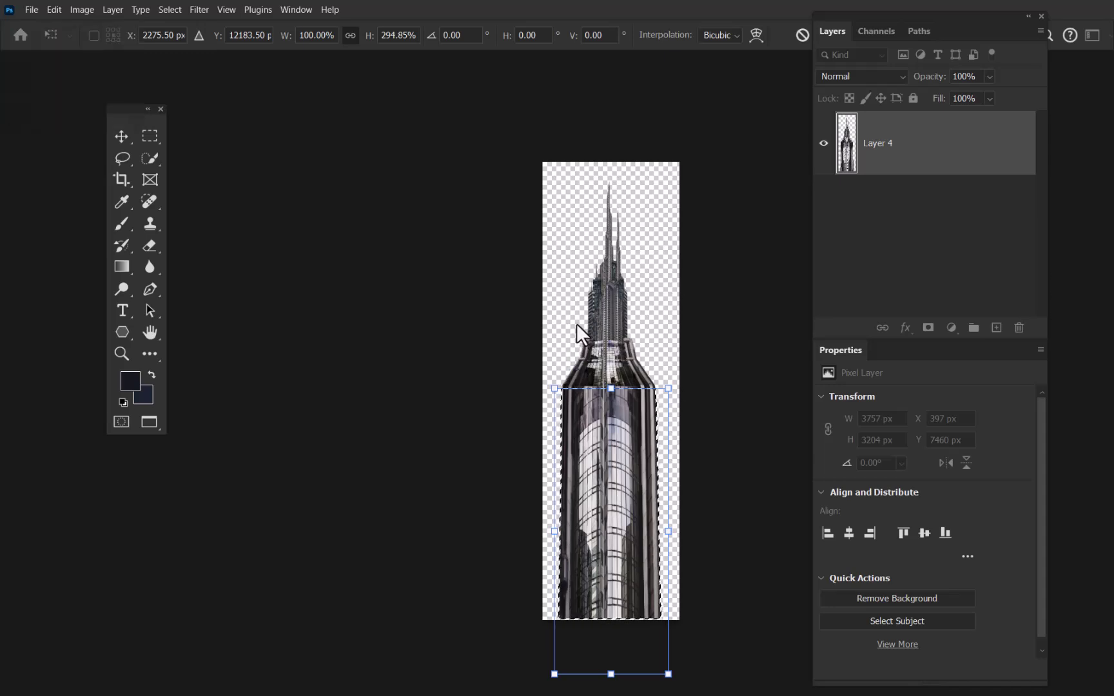
pyautogui.press('Escape')
pyautogui.press('m')
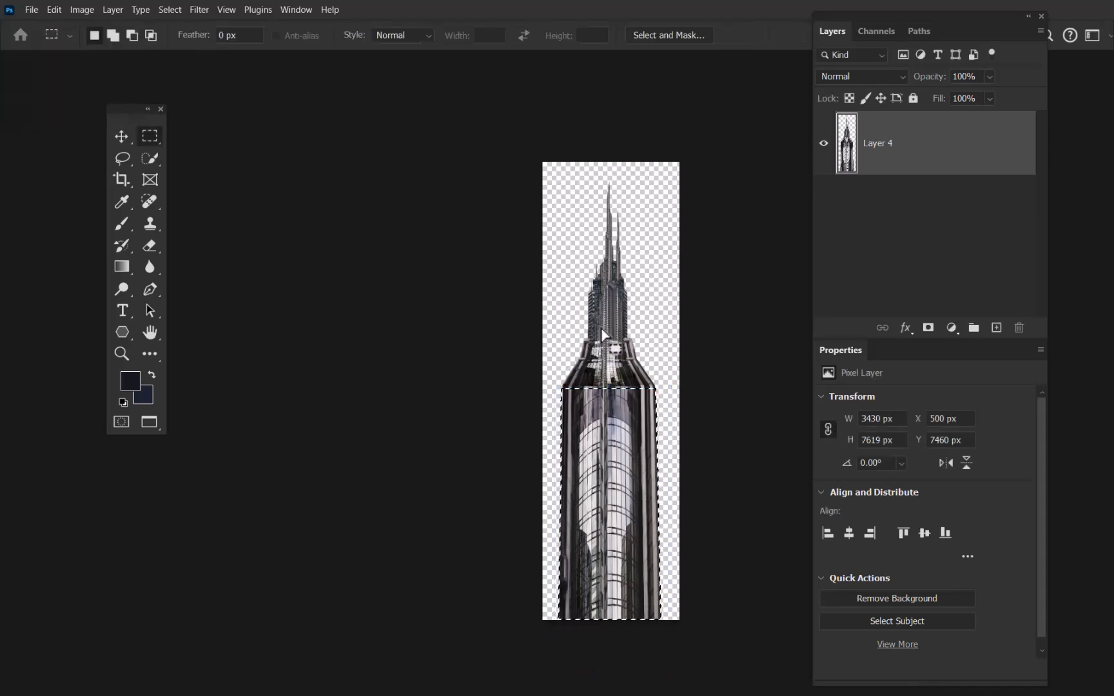
pyautogui.hotkey('ctrl', 'd')
pyautogui.hotkey('ctrl', 'a')
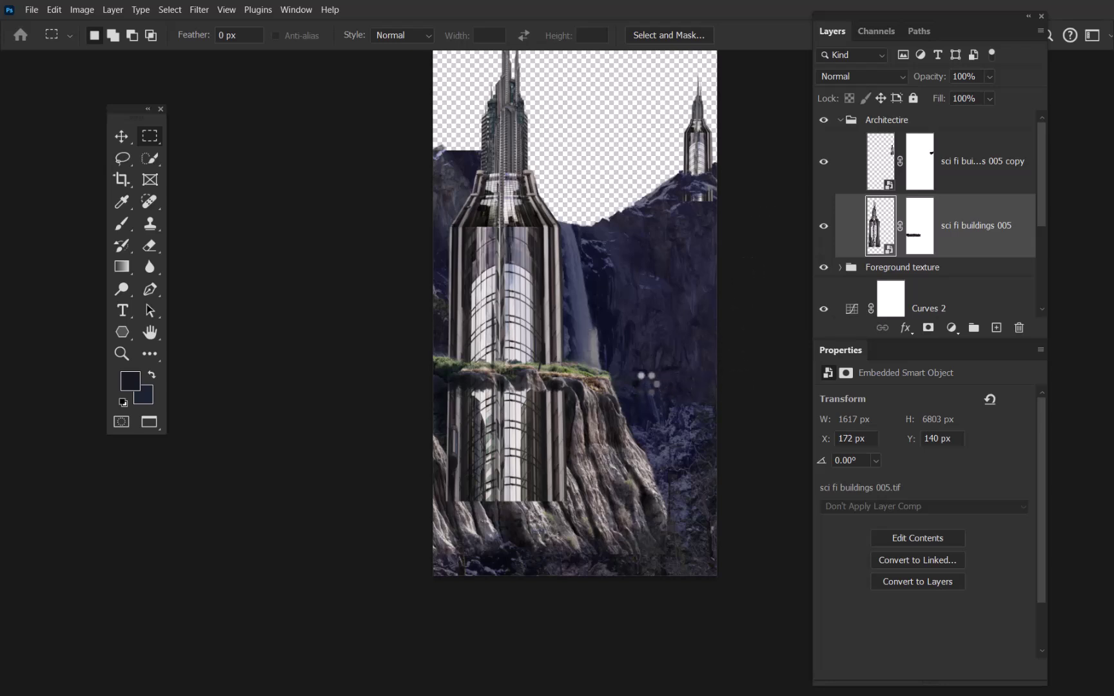
# Paint black on the foreground building's layer mask with the Chalk 5 brush over the tower section covering the cliff face.
pyautogui.moveTo(637, 365)
pyautogui.mouseDown()
pyautogui.moveTo(652, 291)
pyautogui.moveTo(626, 328)
pyautogui.moveTo(642, 350)
pyautogui.mouseUp()
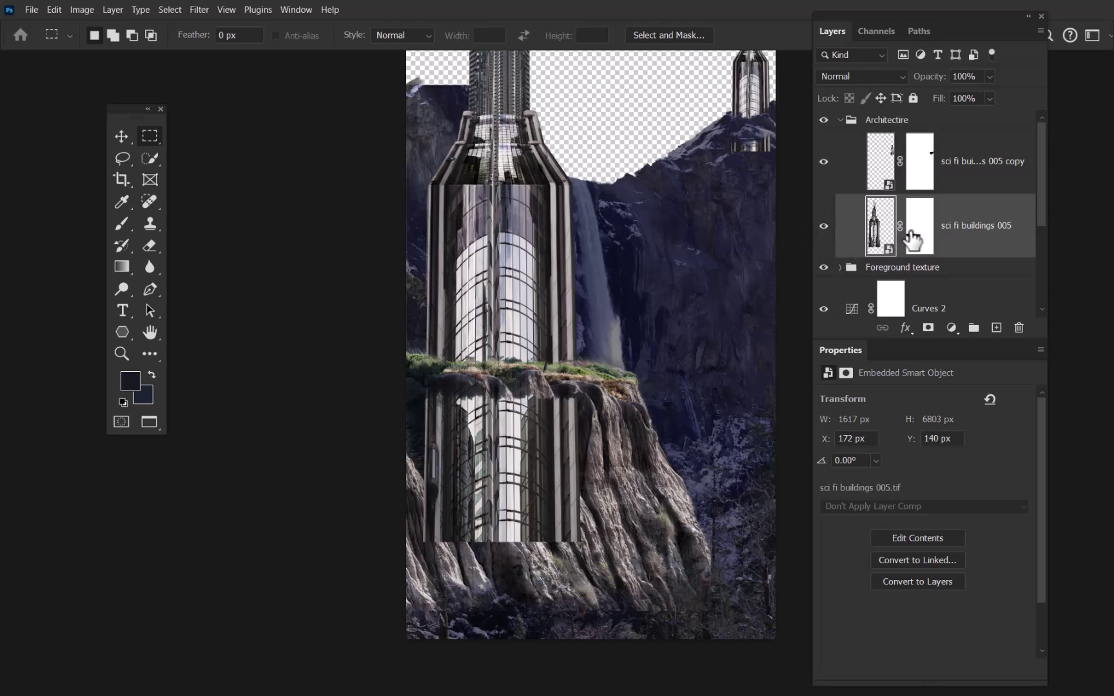
pyautogui.click(918, 242)
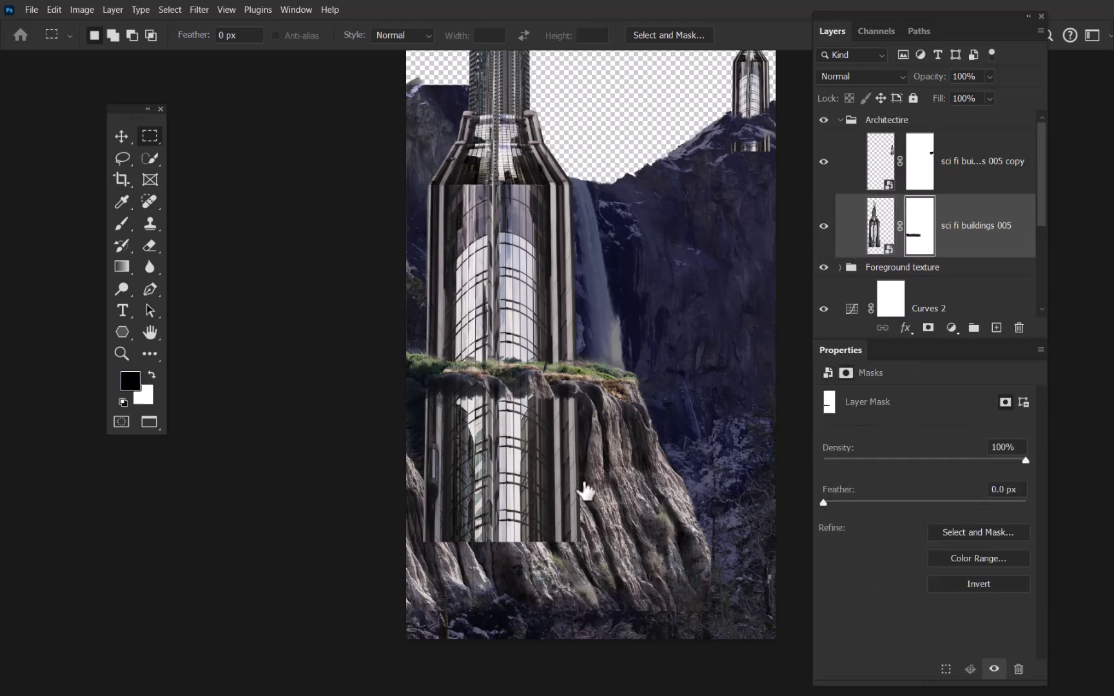
pyautogui.press('b')
pyautogui.moveTo(587, 471); pyautogui.dragTo(613, 490)
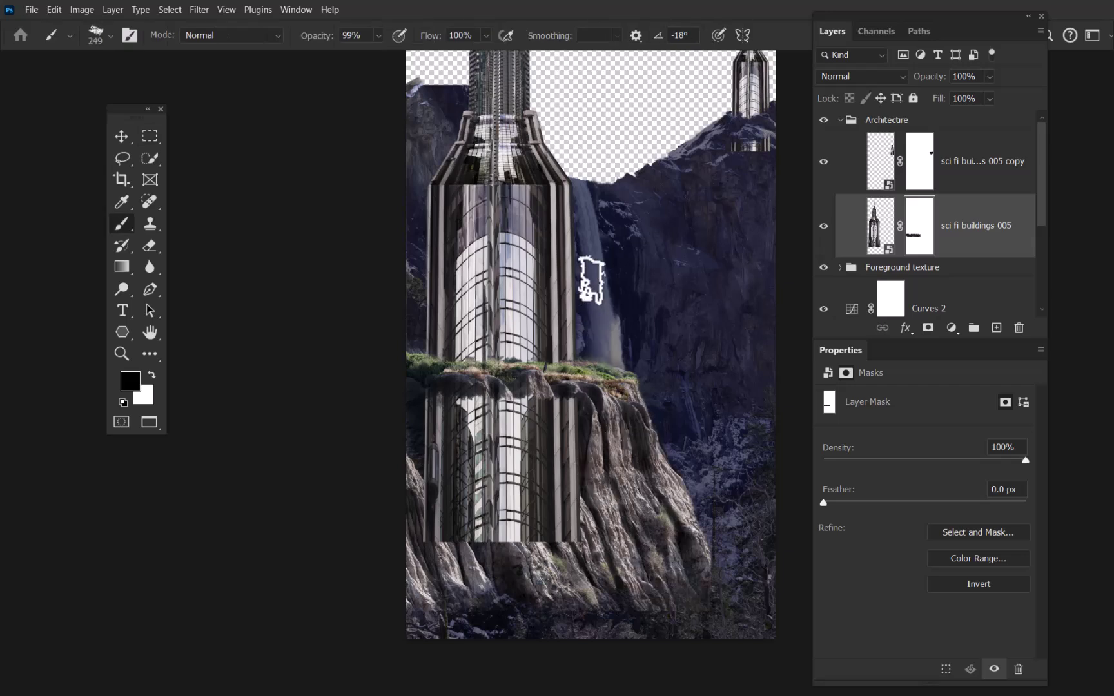
pyautogui.rightClick(603, 226)
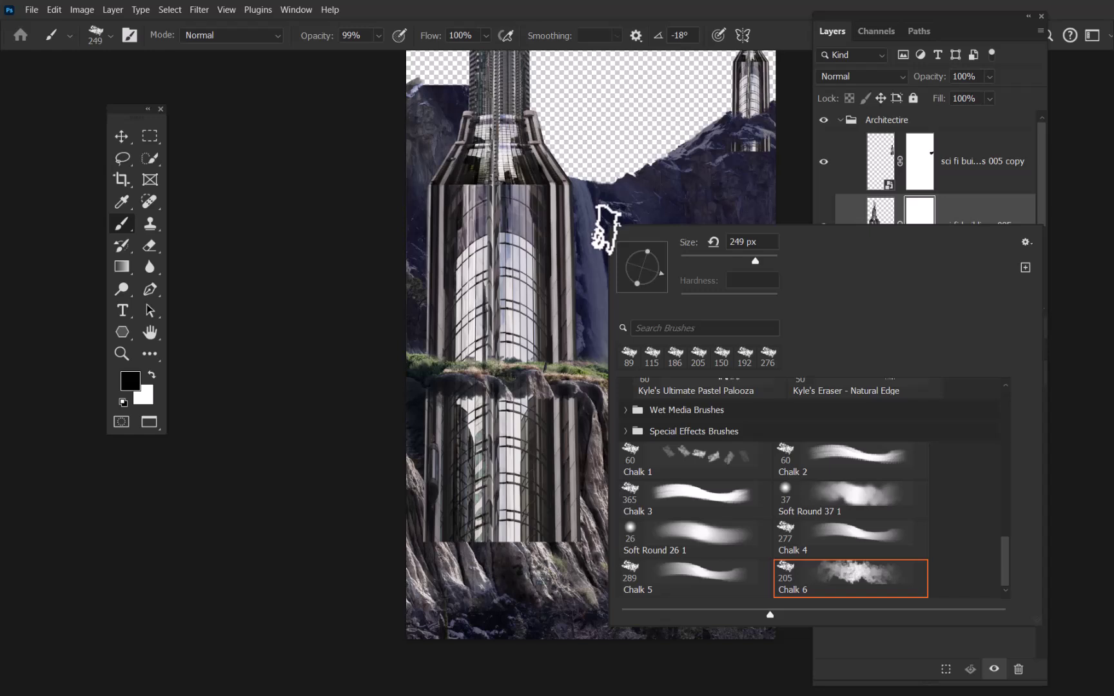
pyautogui.click(677, 574)
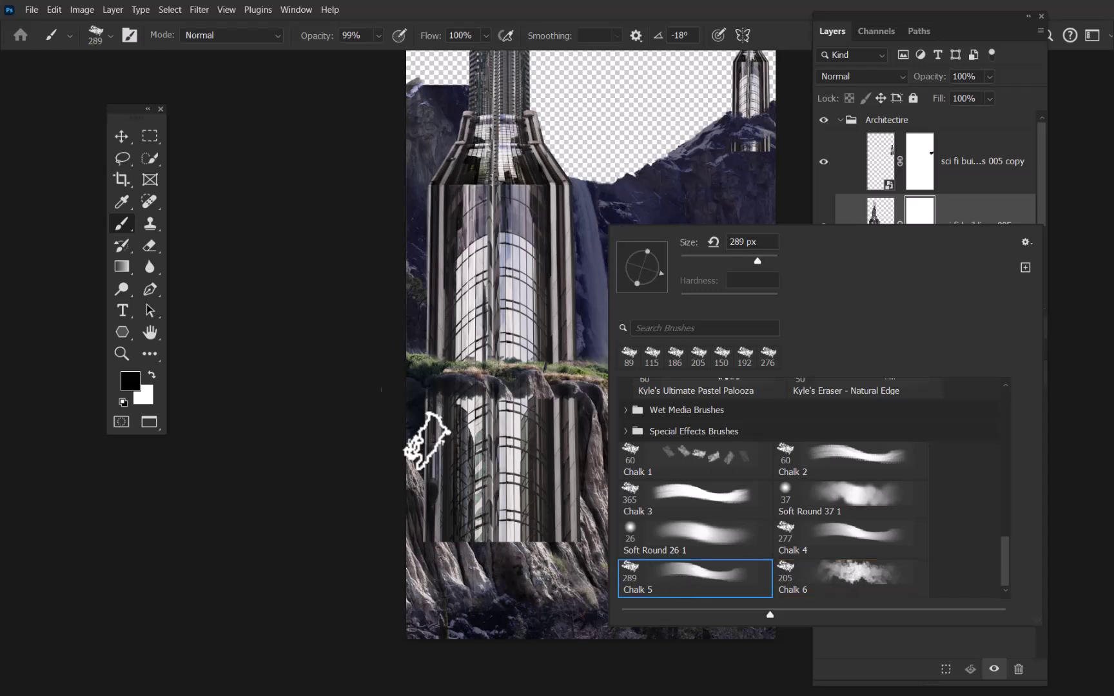
pyautogui.press('Return')
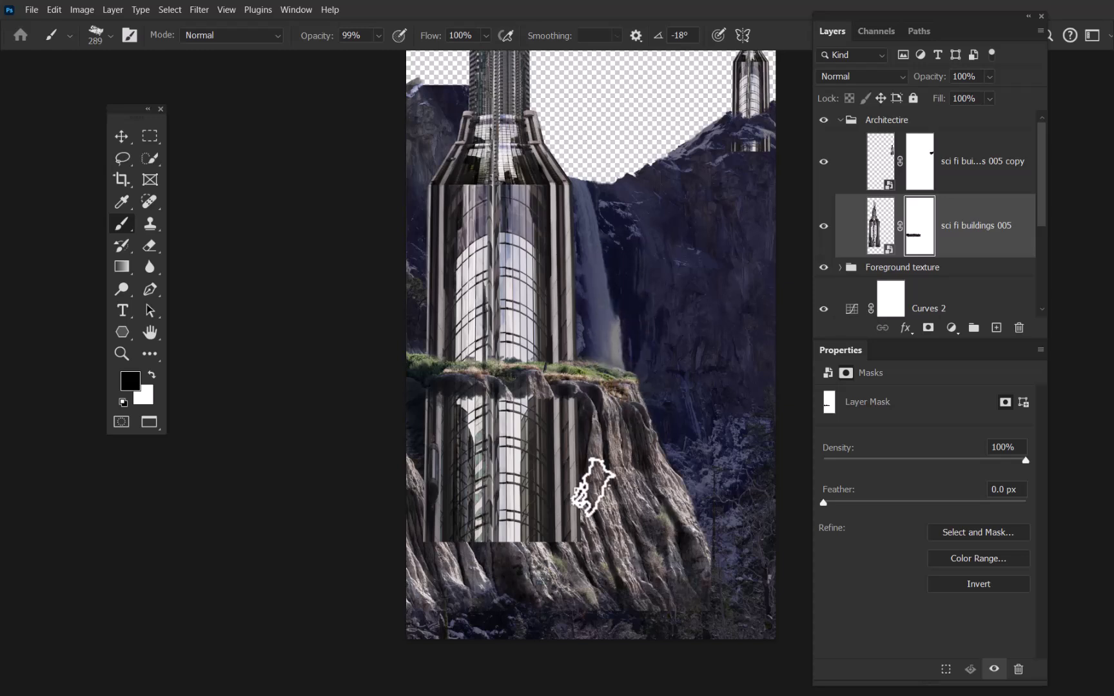
pyautogui.moveTo(590, 438)
pyautogui.mouseDown()
pyautogui.moveTo(609, 459)
pyautogui.moveTo(587, 447)
pyautogui.moveTo(577, 418)
pyautogui.moveTo(581, 442)
pyautogui.mouseUp()
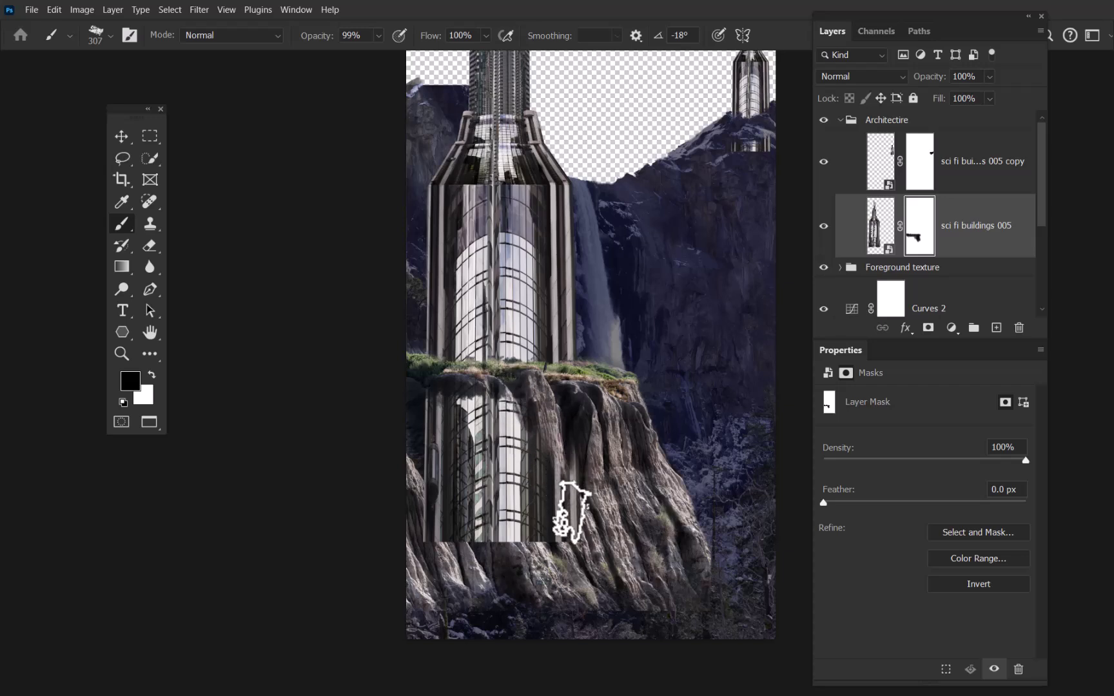
pyautogui.moveTo(574, 538)
pyautogui.mouseDown()
pyautogui.moveTo(572, 522)
pyautogui.moveTo(562, 553)
pyautogui.moveTo(555, 527)
pyautogui.mouseUp()
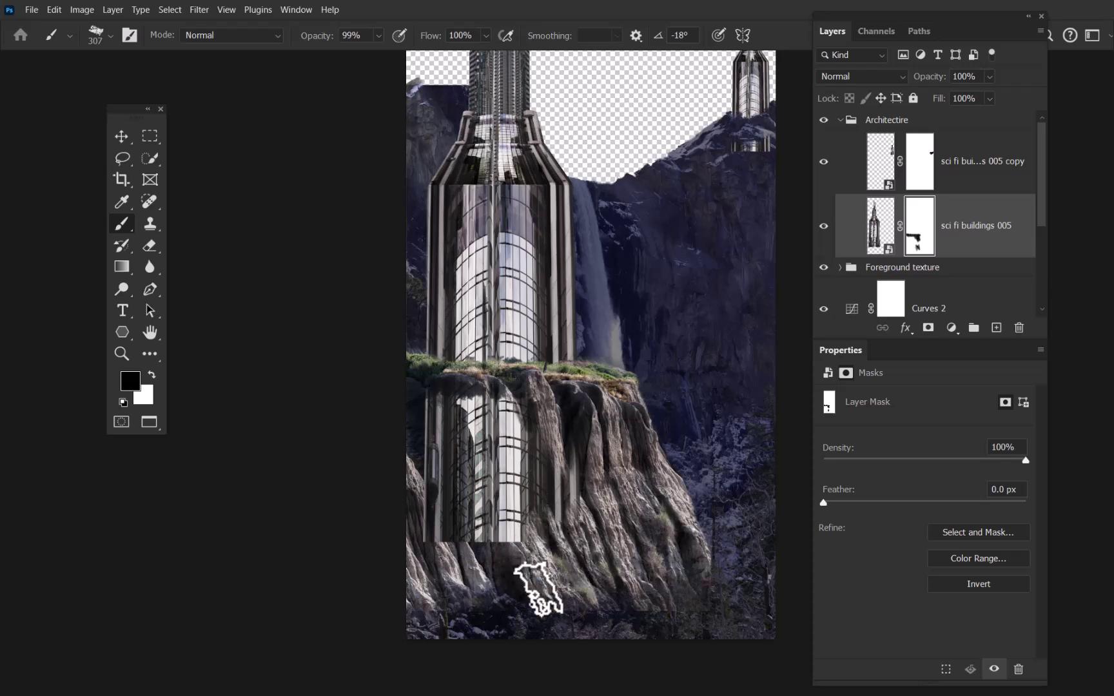
pyautogui.moveTo(497, 562)
pyautogui.mouseDown()
pyautogui.moveTo(468, 562)
pyautogui.moveTo(488, 549)
pyautogui.moveTo(499, 559)
pyautogui.moveTo(494, 536)
pyautogui.moveTo(452, 528)
pyautogui.moveTo(440, 557)
pyautogui.moveTo(424, 497)
pyautogui.moveTo(444, 537)
pyautogui.moveTo(440, 561)
pyautogui.moveTo(452, 560)
pyautogui.moveTo(450, 537)
pyautogui.moveTo(428, 482)
pyautogui.moveTo(470, 643)
pyautogui.moveTo(416, 489)
pyautogui.moveTo(476, 479)
pyautogui.moveTo(485, 564)
pyautogui.moveTo(456, 504)
pyautogui.moveTo(462, 477)
pyautogui.moveTo(458, 488)
pyautogui.moveTo(447, 465)
pyautogui.moveTo(452, 484)
pyautogui.moveTo(443, 462)
pyautogui.moveTo(445, 482)
pyautogui.moveTo(451, 441)
pyautogui.moveTo(469, 505)
pyautogui.moveTo(488, 492)
pyautogui.moveTo(499, 521)
pyautogui.moveTo(500, 489)
pyautogui.moveTo(509, 543)
pyautogui.moveTo(500, 570)
pyautogui.moveTo(477, 448)
pyautogui.moveTo(466, 426)
pyautogui.moveTo(487, 507)
pyautogui.moveTo(457, 426)
pyautogui.moveTo(456, 567)
pyautogui.moveTo(443, 428)
pyautogui.moveTo(443, 531)
pyautogui.moveTo(545, 491)
pyautogui.moveTo(510, 381)
pyautogui.moveTo(461, 403)
pyautogui.moveTo(485, 412)
pyautogui.moveTo(516, 498)
pyautogui.moveTo(504, 455)
pyautogui.moveTo(577, 360)
pyautogui.moveTo(691, 393)
pyautogui.moveTo(517, 530)
pyautogui.moveTo(540, 516)
pyautogui.mouseUp()
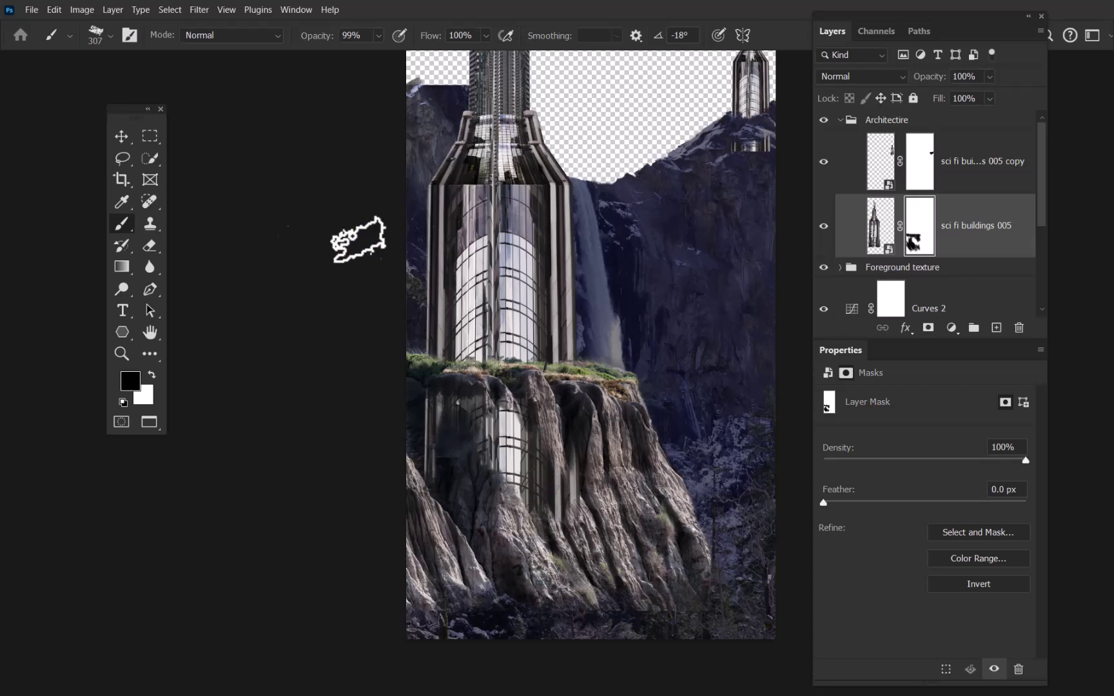
# Select a rectangle over the cliff face below the grass, fill that area of the foreground building's mask with black, and deselect.
pyautogui.click(151, 138)
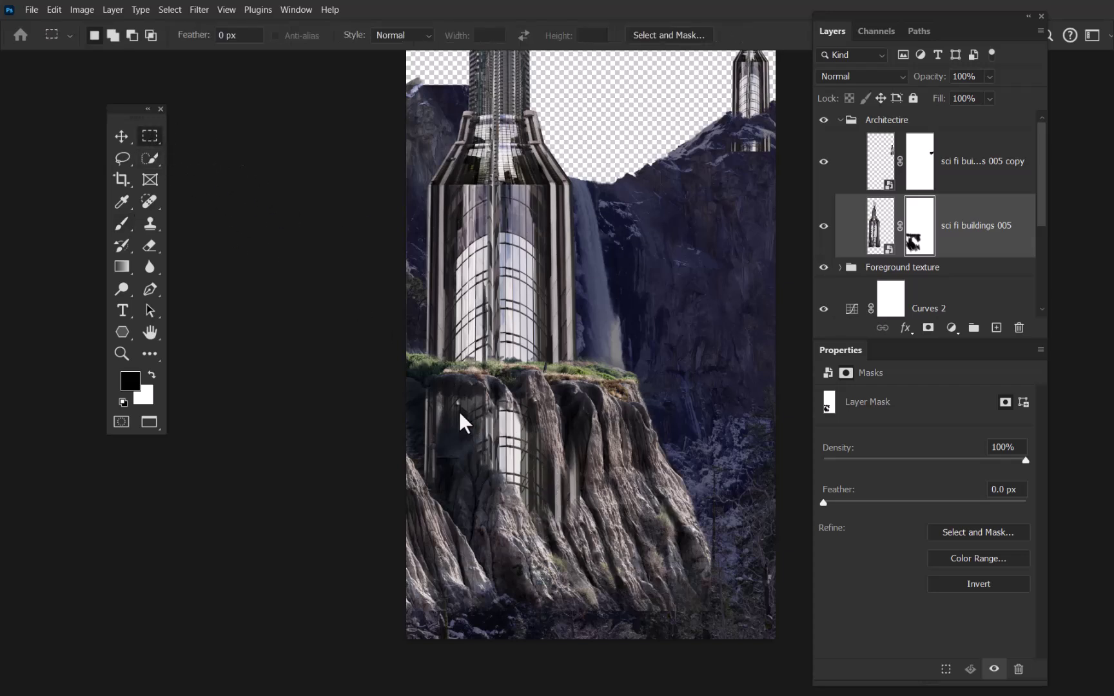
pyautogui.moveTo(412, 388); pyautogui.dragTo(729, 566)
pyautogui.click(918, 245)
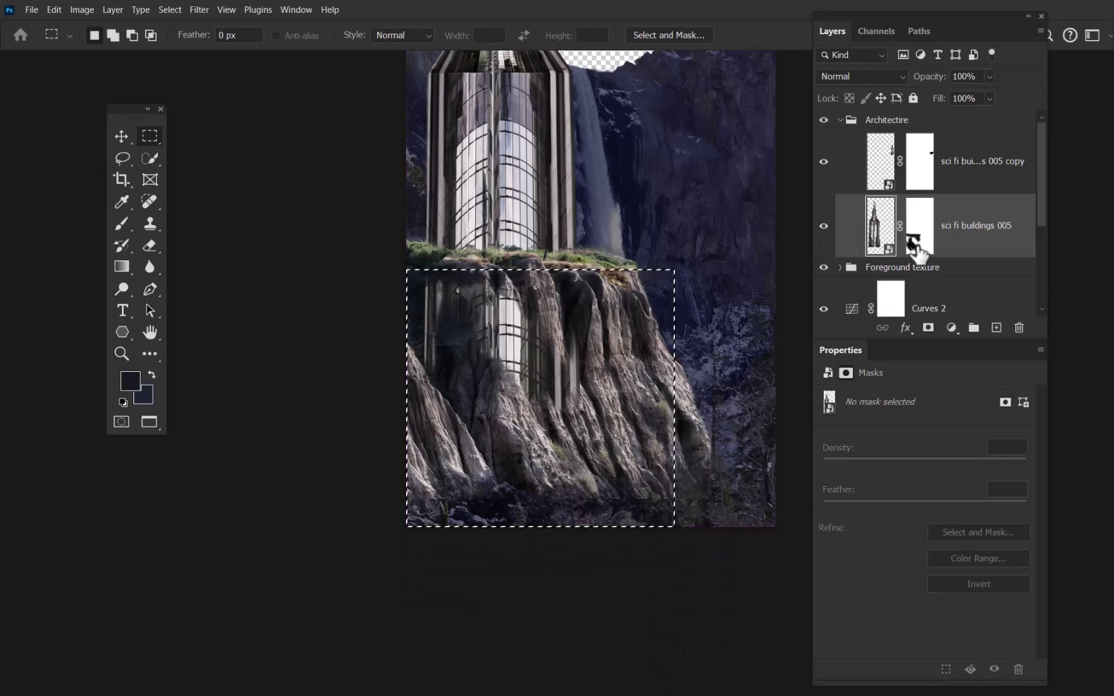
pyautogui.hotkey('alt', 'BackSpace')
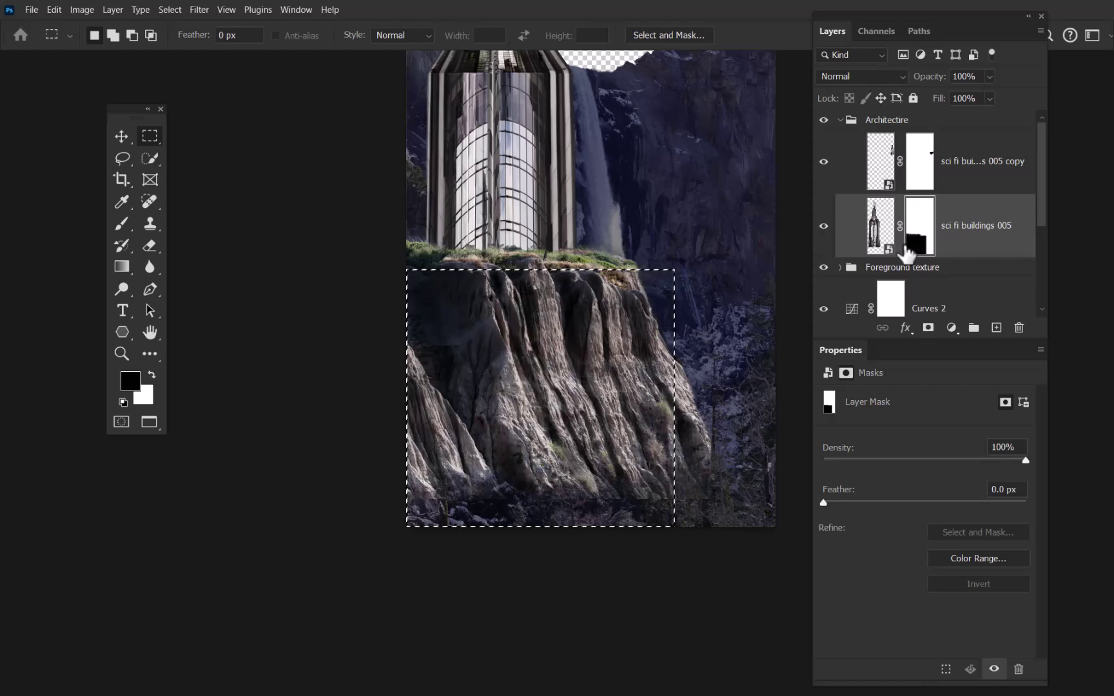
pyautogui.hotkey('ctrl', 'd')
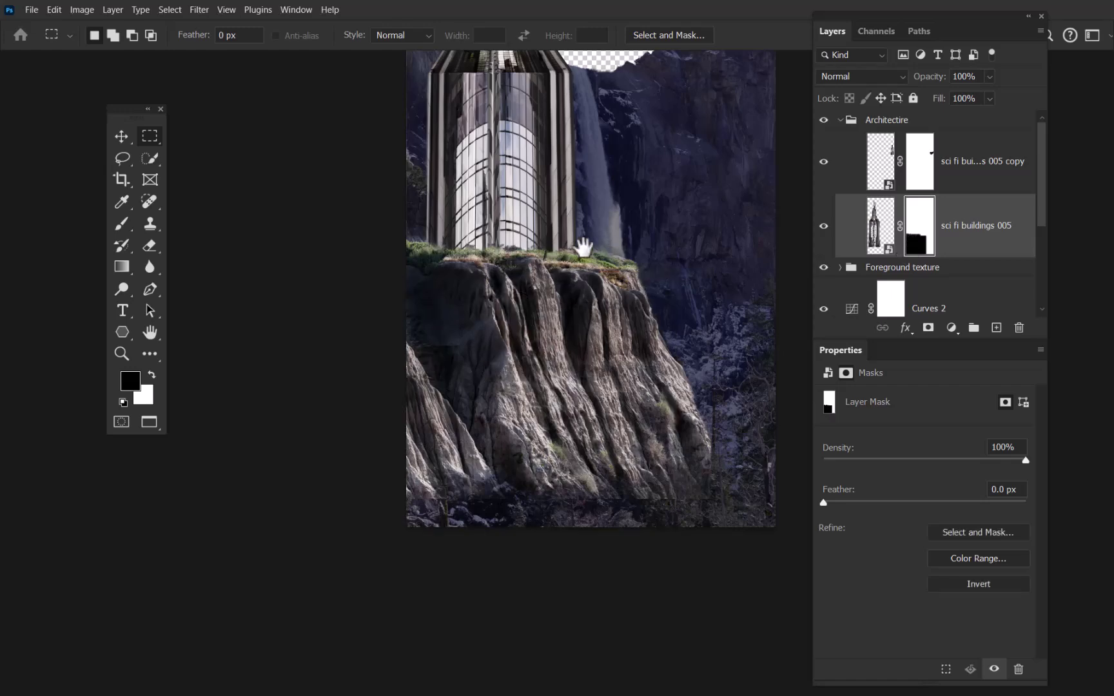
pyautogui.moveTo(559, 253); pyautogui.dragTo(565, 480)
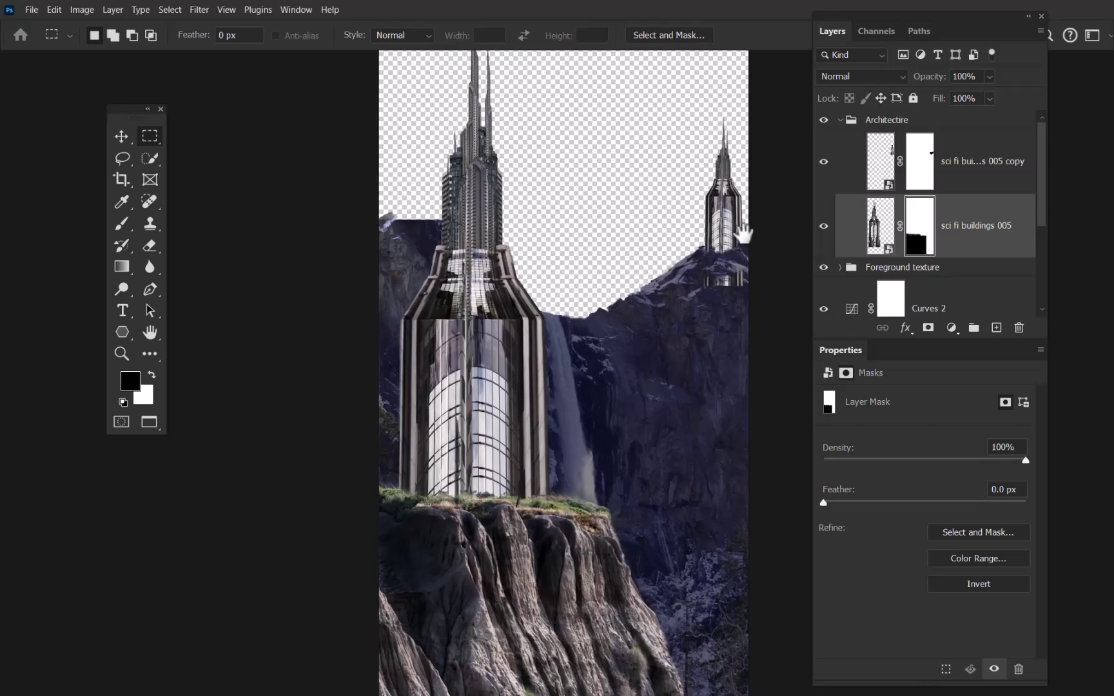
# Select a rectangle over the distant building's leftover base on the mountain and show that building's layer mask as a red overlay.
pyautogui.moveTo(700, 265); pyautogui.dragTo(767, 341)
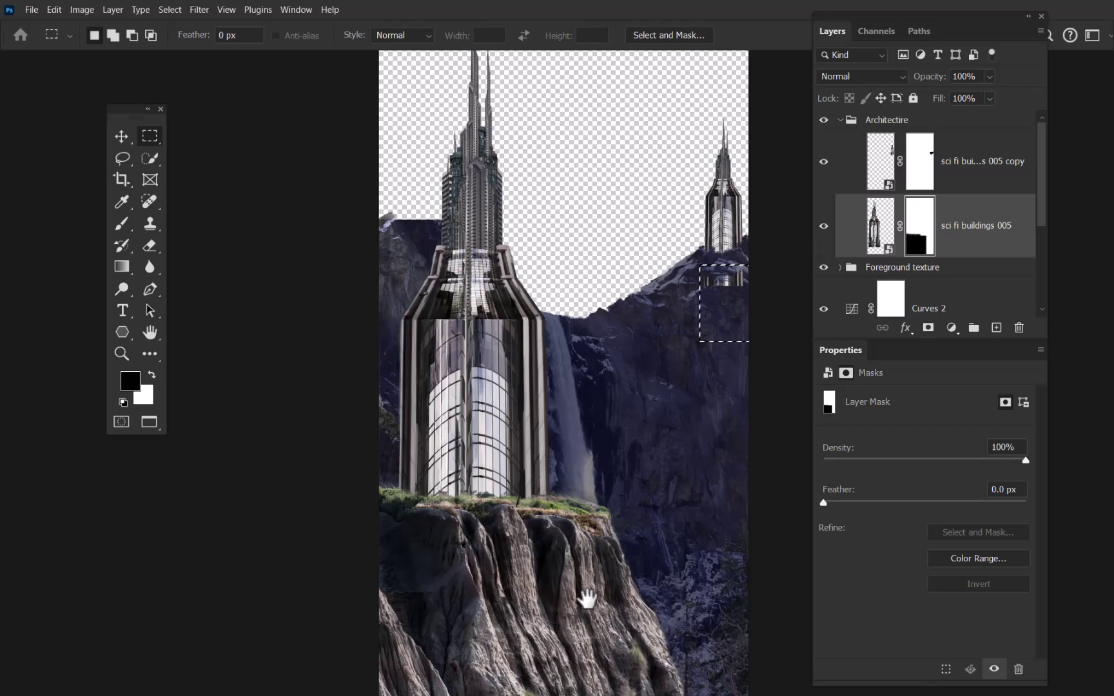
pyautogui.hotkey('alt', 'BackSpace')
pyautogui.press('\\')
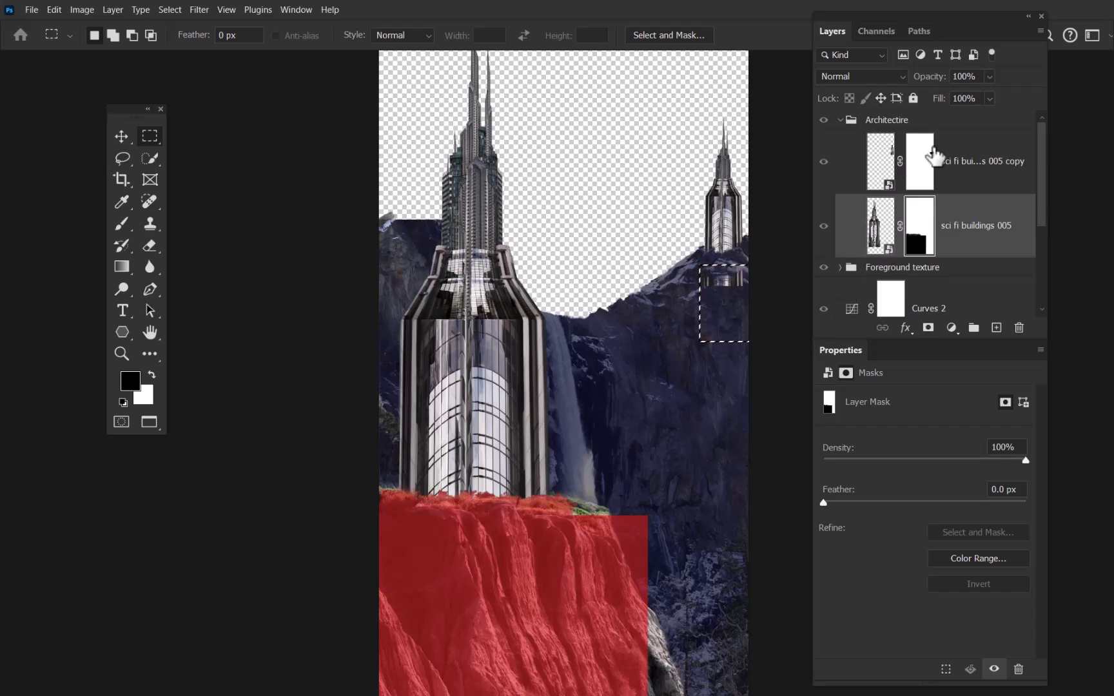
pyautogui.click(922, 169)
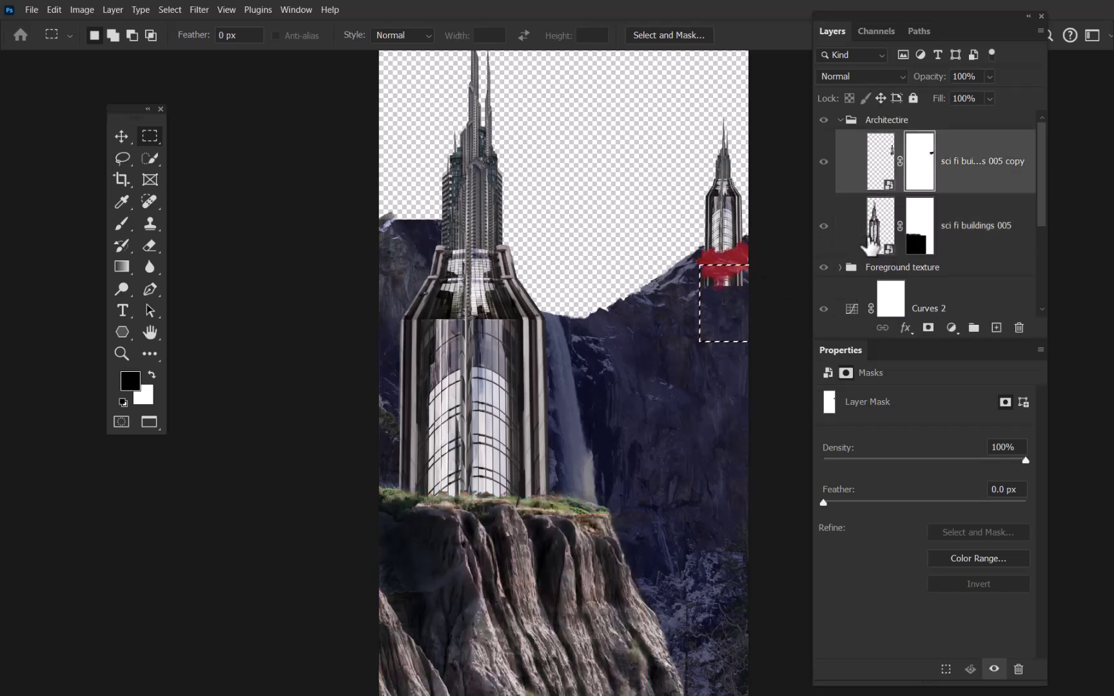
# Toggle the visibility of the distant building's mask channel to check the overlay, and return to the layer list with the overlay hidden.
pyautogui.click(875, 32)
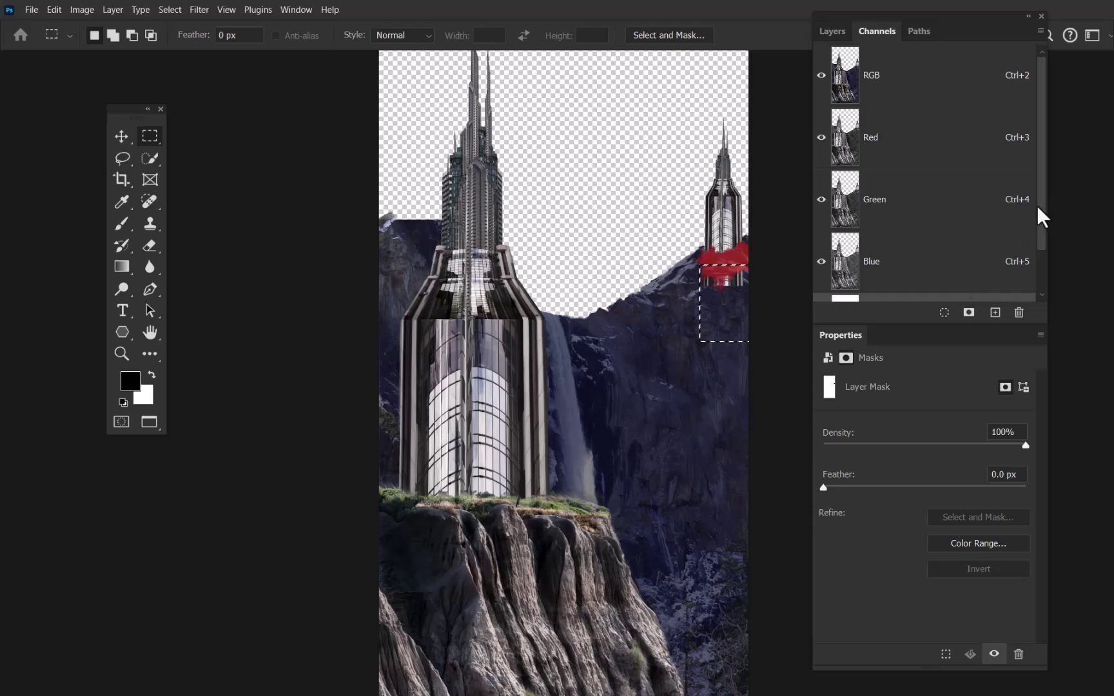
pyautogui.moveTo(1042, 216); pyautogui.dragTo(1025, 349)
pyautogui.click(821, 272)
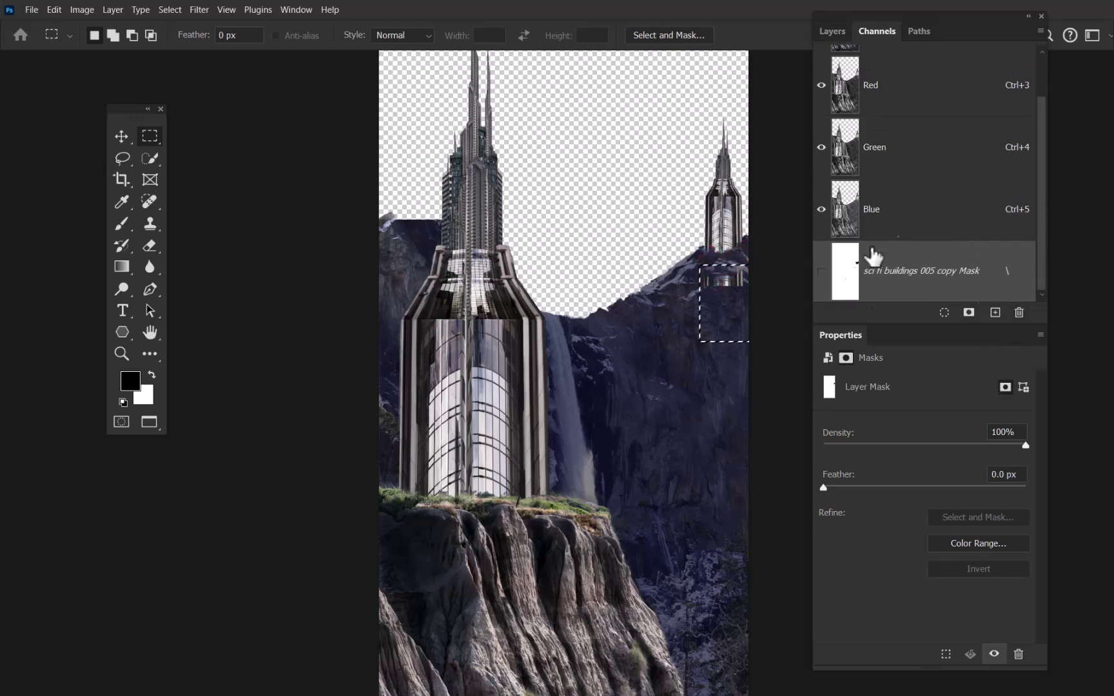
pyautogui.moveTo(943, 9); pyautogui.dragTo(998, 68)
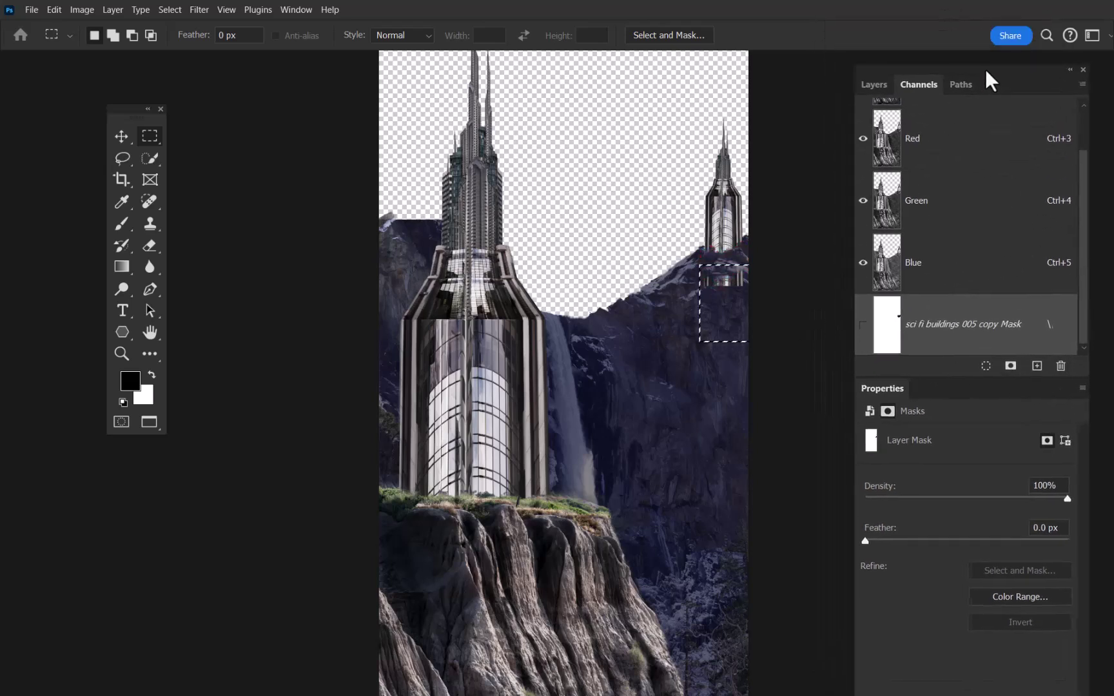
pyautogui.click(878, 332)
pyautogui.click(878, 332)
pyautogui.click(878, 332)
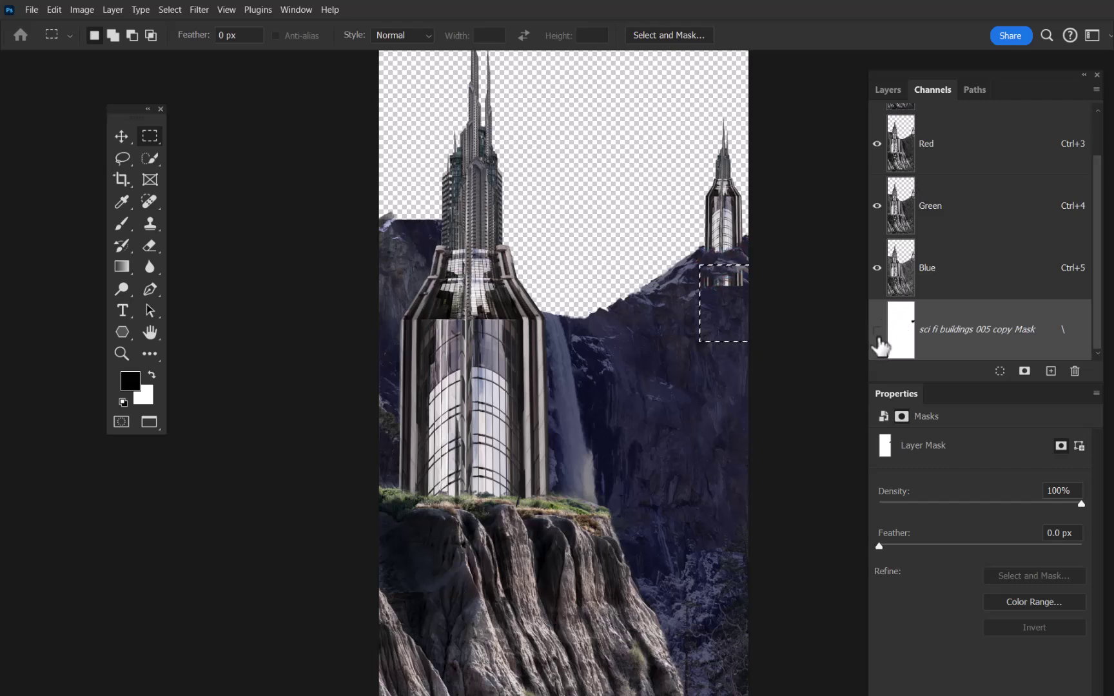
pyautogui.click(948, 137)
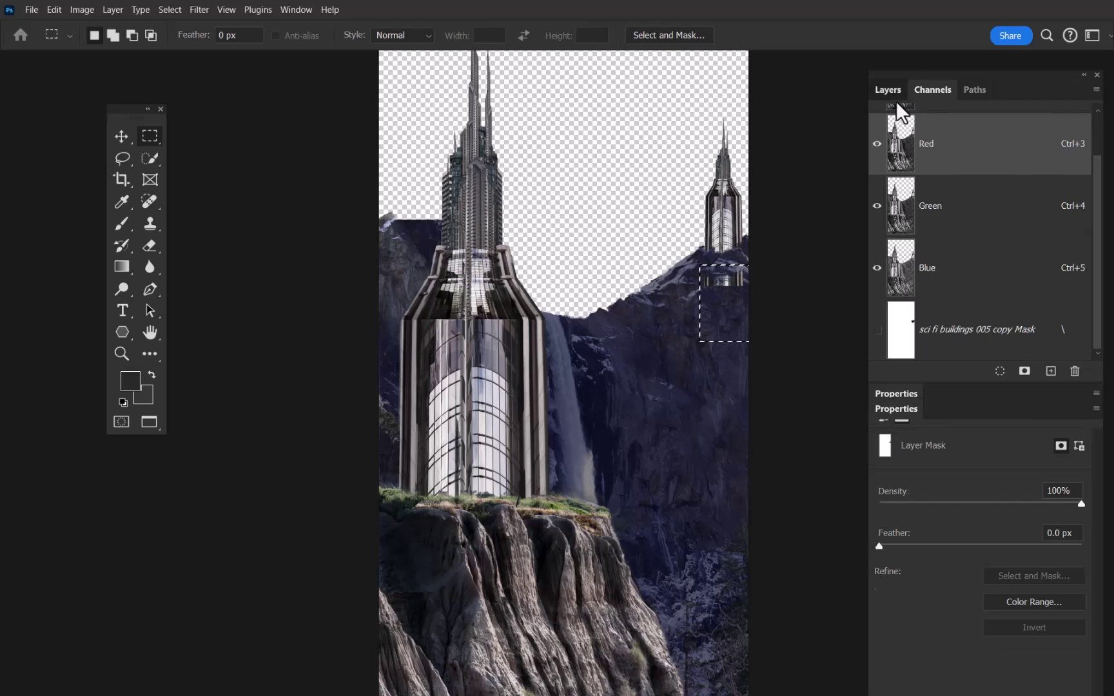
pyautogui.click(892, 94)
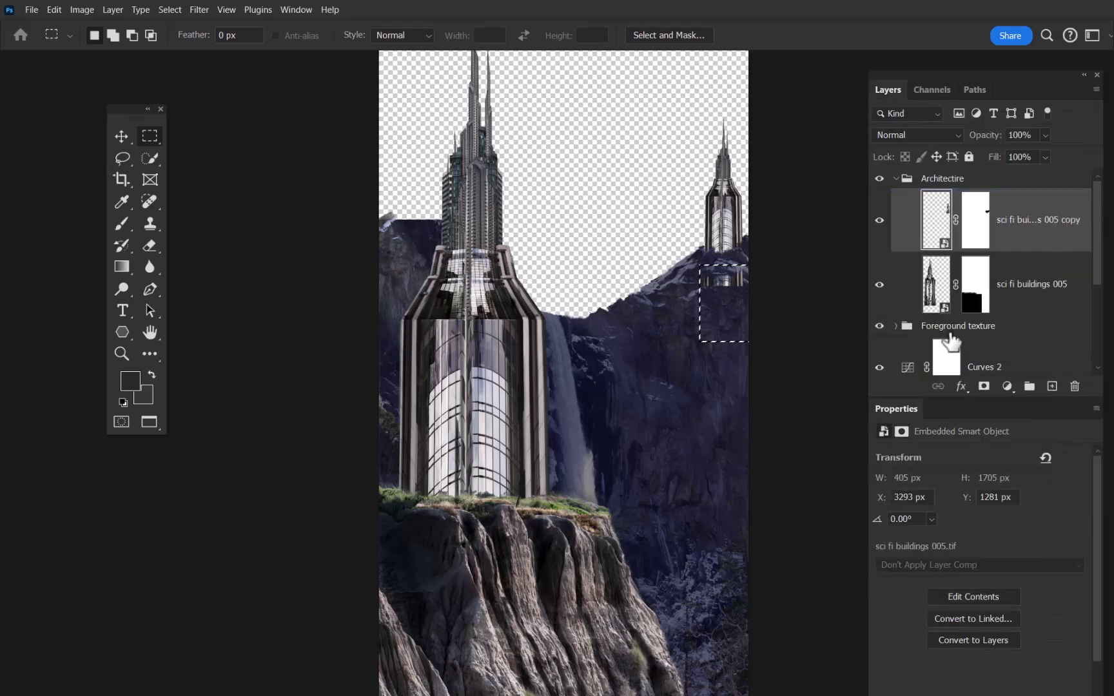
# Fill the selected area of the distant building's layer mask with black and deselect.
pyautogui.click(977, 222)
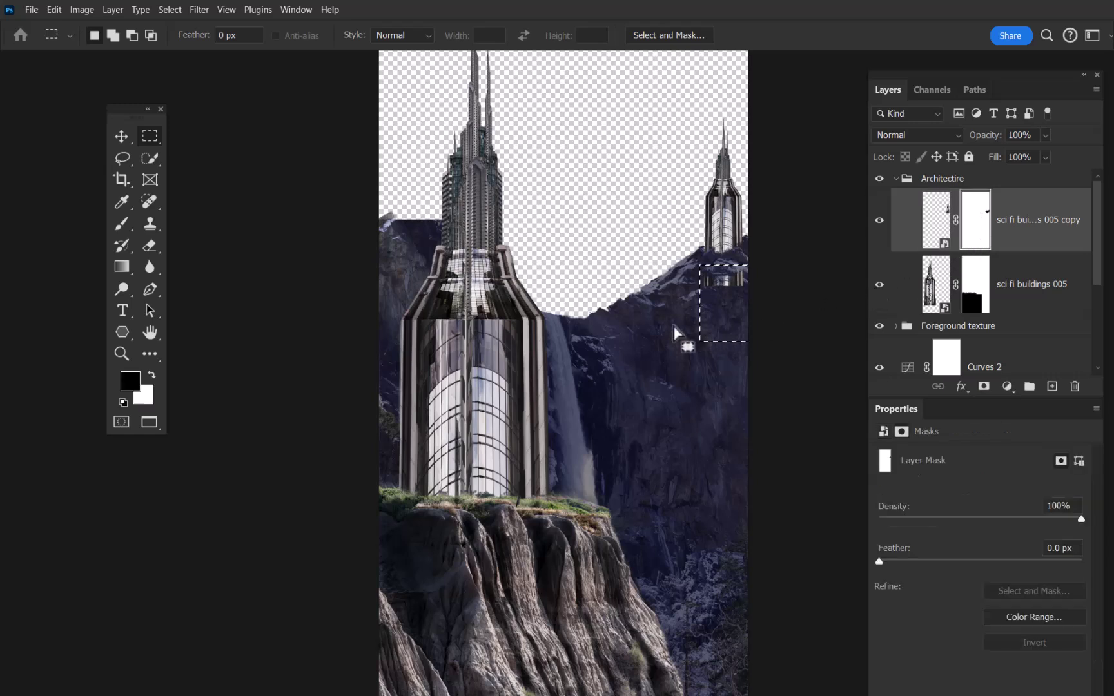
pyautogui.hotkey('alt', 'BackSpace')
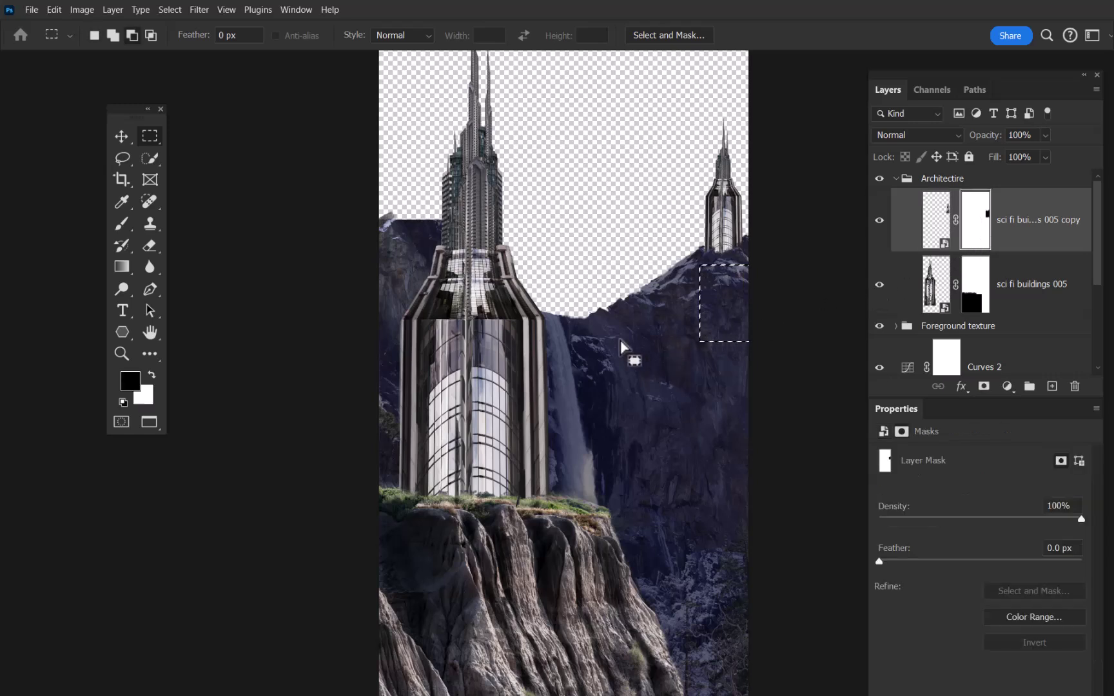
pyautogui.hotkey('ctrl', 'd')
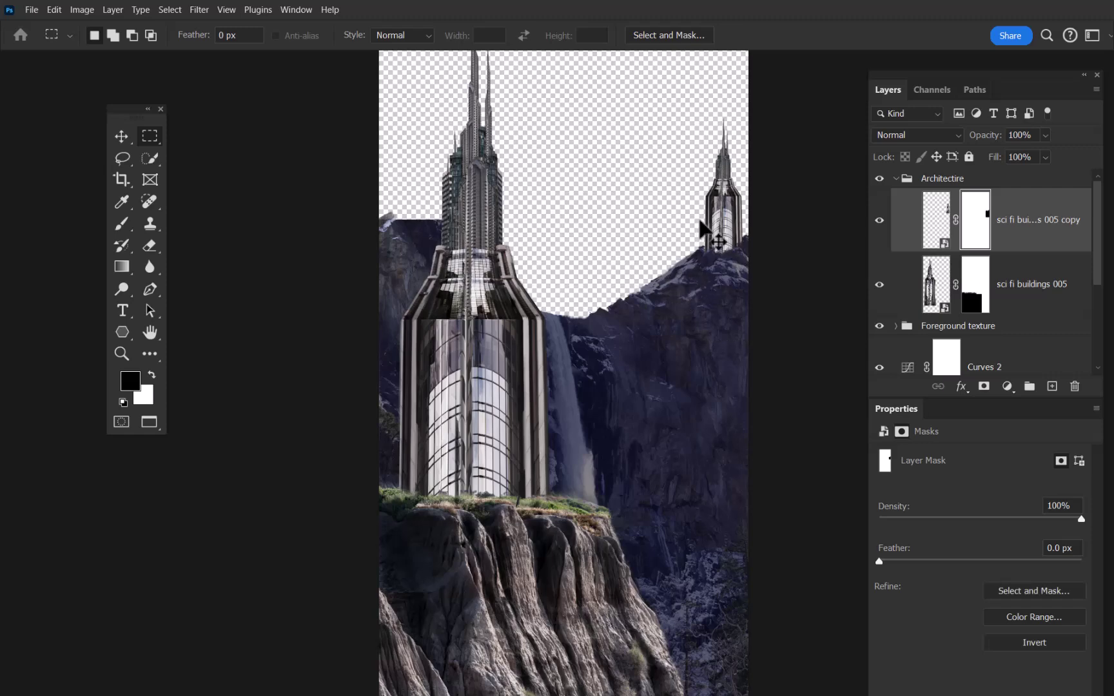
# Extend the composite's canvas upward with the Crop tool to add empty sky space above the tower.
pyautogui.moveTo(706, 352); pyautogui.dragTo(669, 333)
pyautogui.scroll(6, 689, 293)
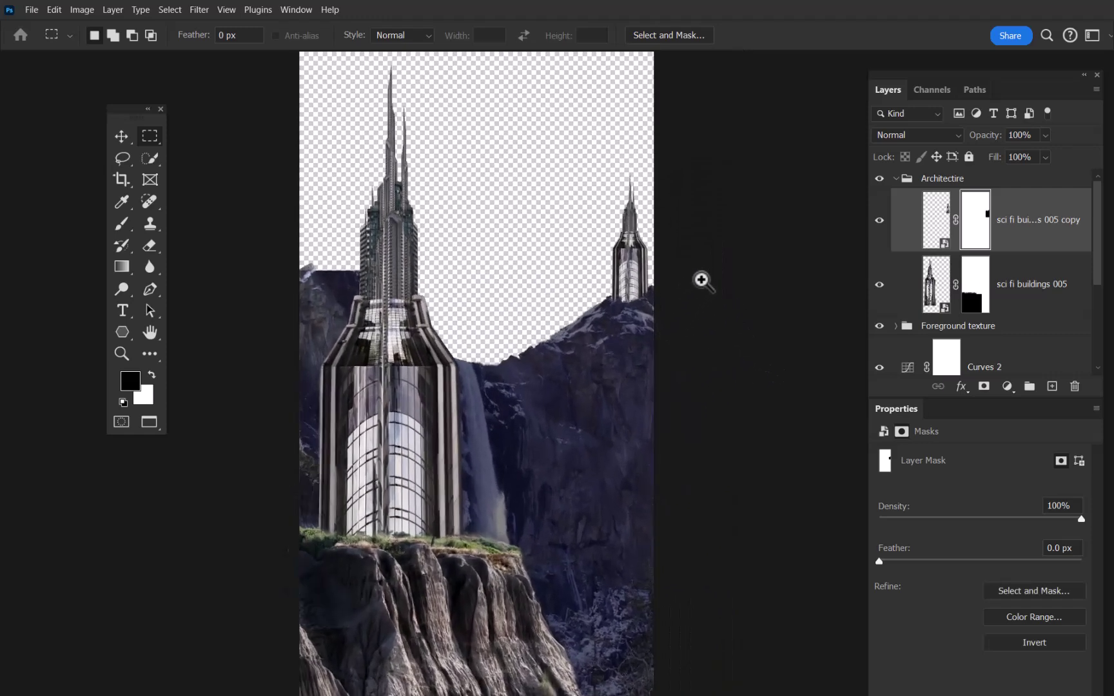
pyautogui.scroll(-3, 693, 301)
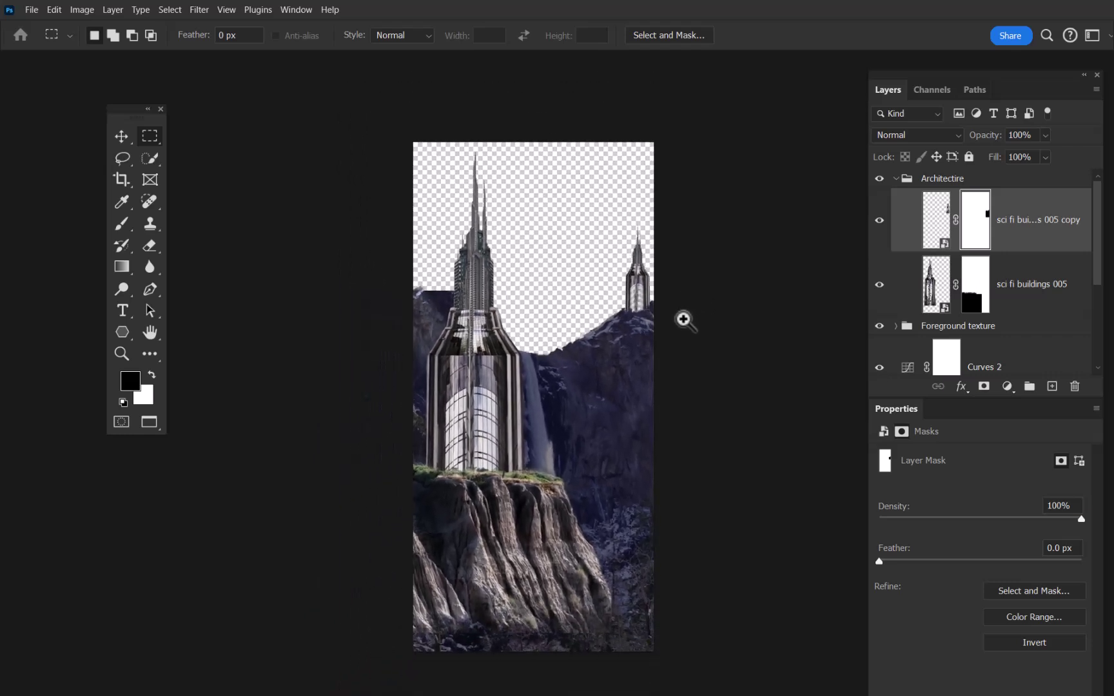
pyautogui.scroll(-1, 683, 321)
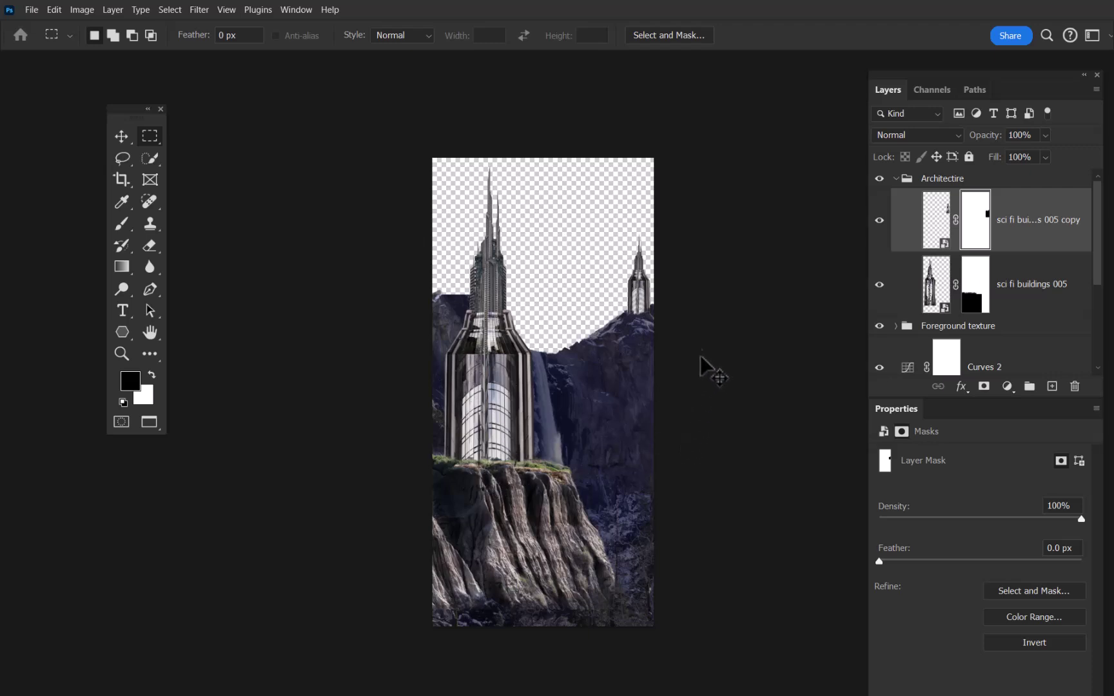
pyautogui.keyDown('alt'); pyautogui.click(643, 381); pyautogui.keyUp('alt')
pyautogui.moveTo(619, 403); pyautogui.dragTo(627, 460)
pyautogui.press('c')
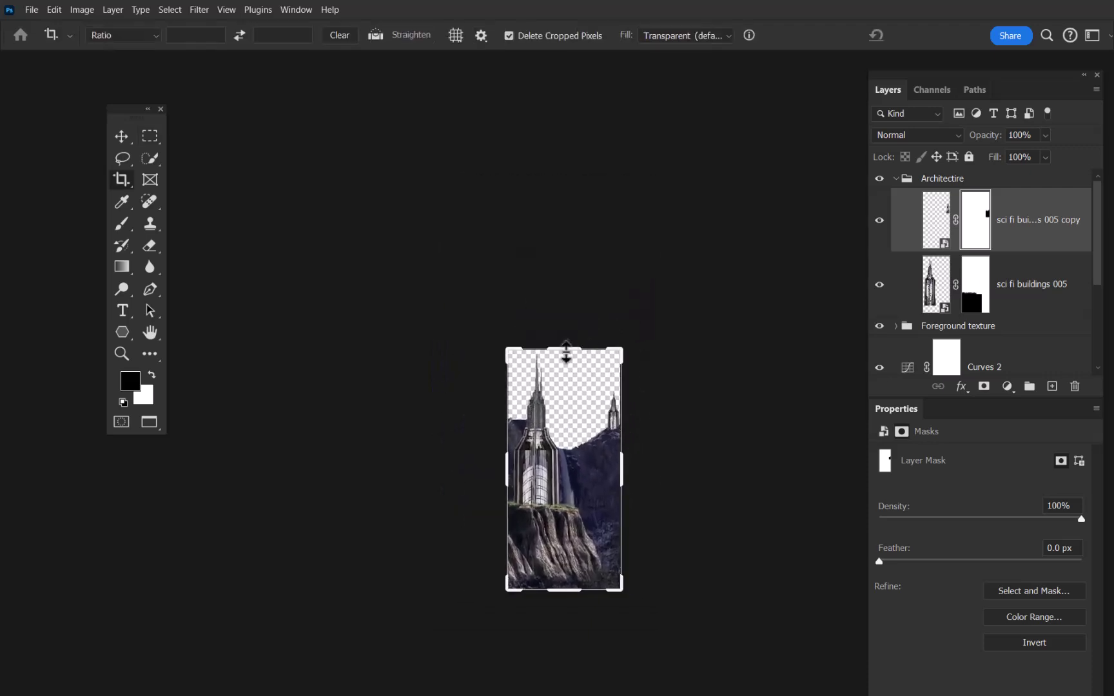
pyautogui.moveTo(568, 348); pyautogui.dragTo(575, 311)
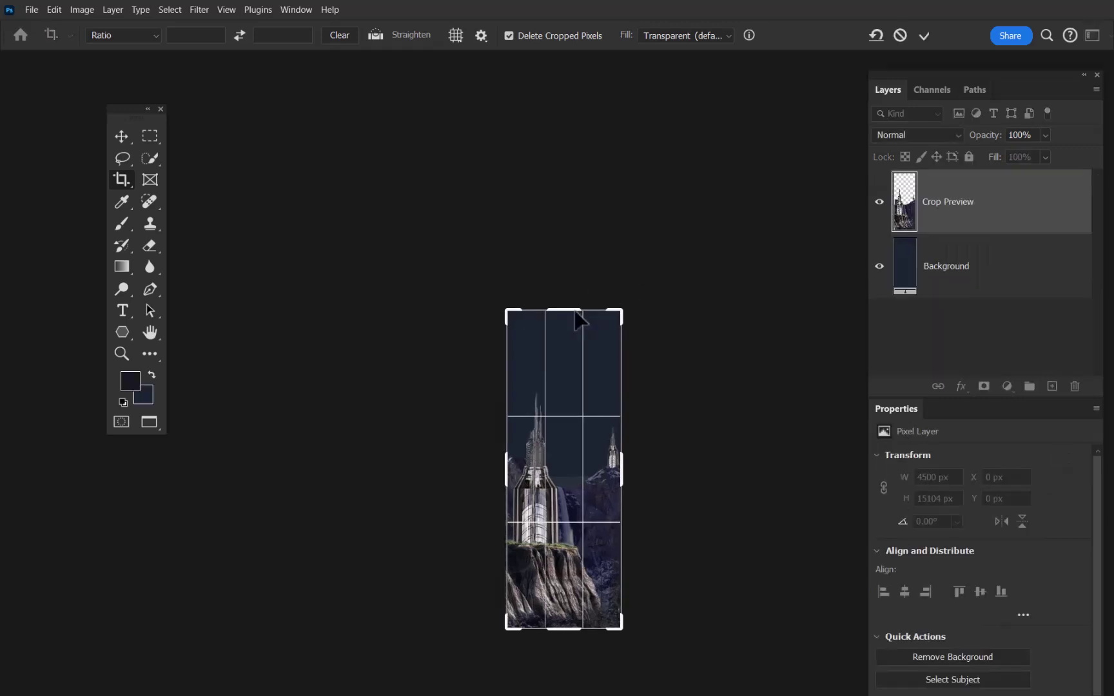
pyautogui.press('Return')
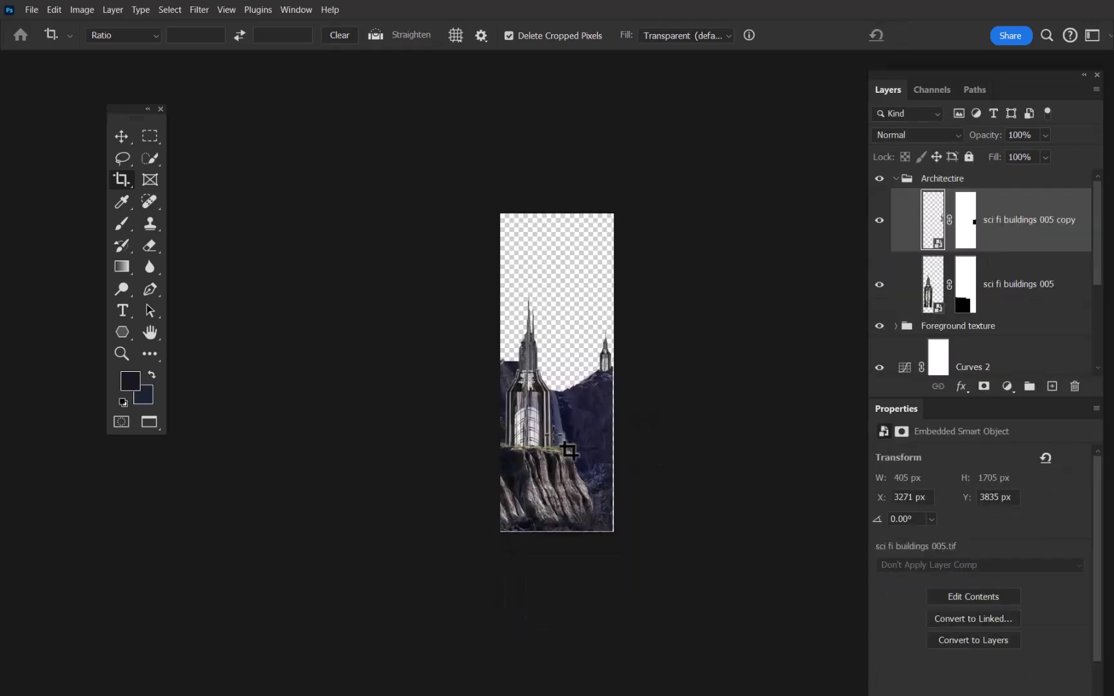
pyautogui.moveTo(599, 433); pyautogui.dragTo(608, 354)
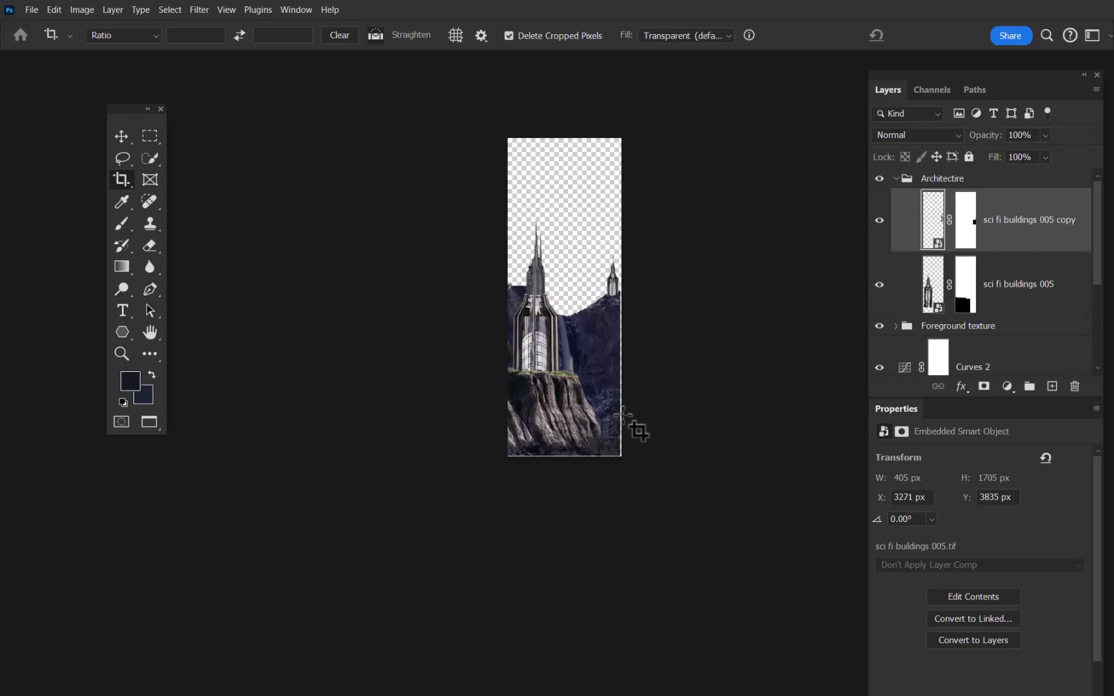
# Switch to Bridge, browse the cloud photos in the 4 Advanced Photoshop folder, and select clouds_001820.jpg.
pyautogui.hotkey('alt', 'Tab')
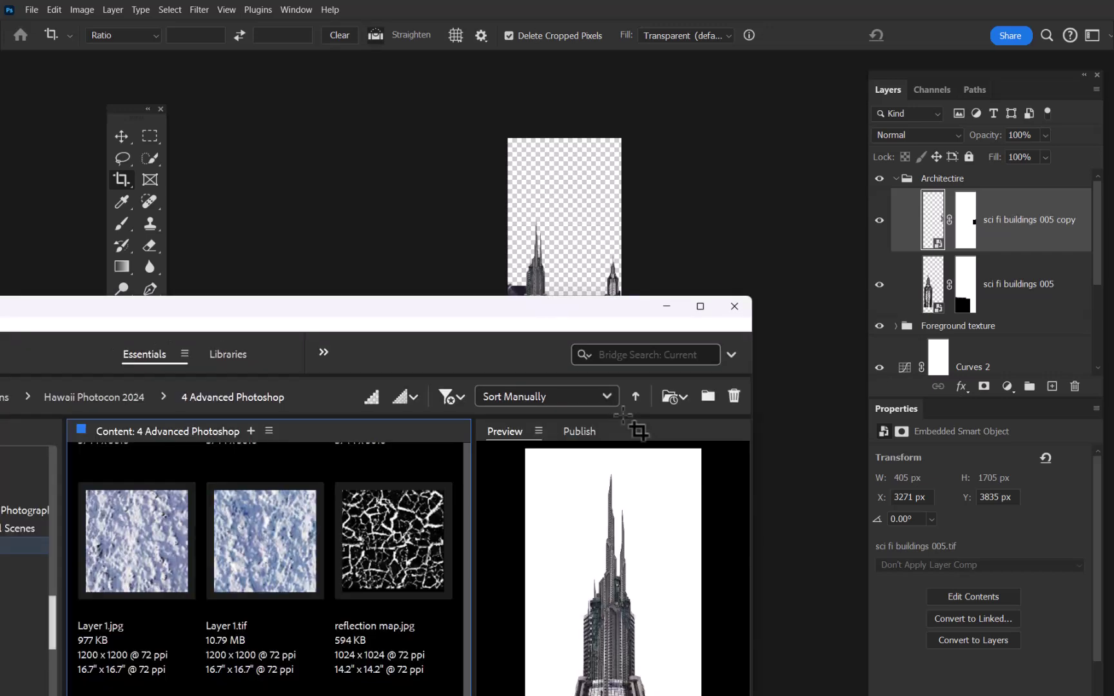
pyautogui.moveTo(514, 314); pyautogui.dragTo(741, 225)
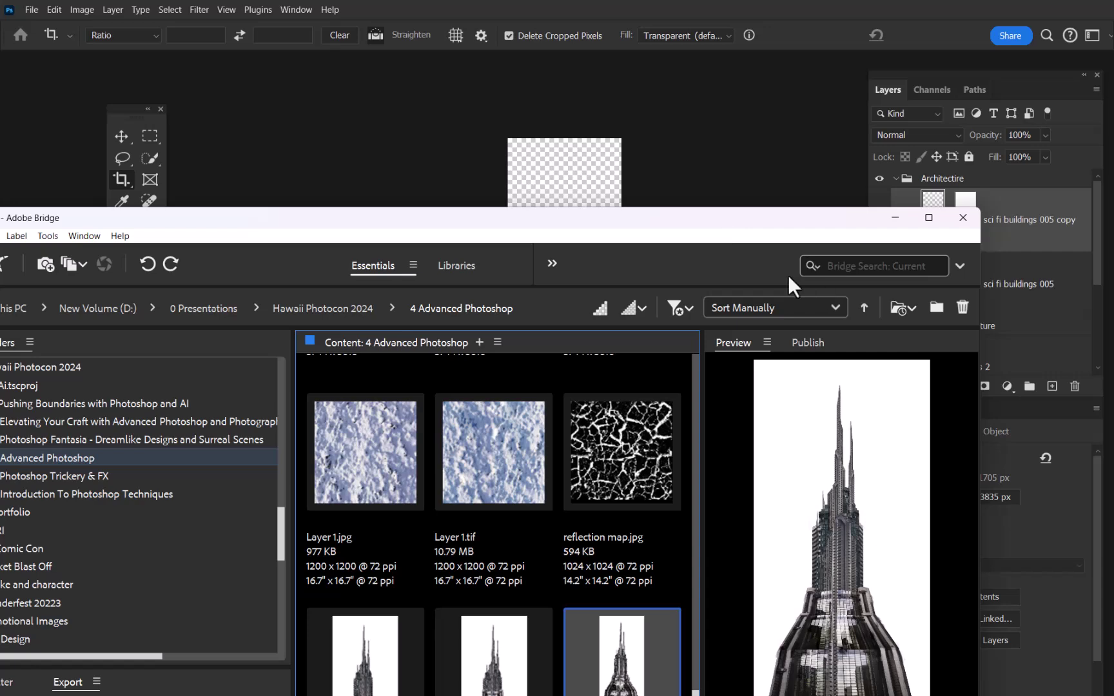
pyautogui.moveTo(658, 213); pyautogui.dragTo(681, 81)
pyautogui.moveTo(699, 93); pyautogui.dragTo(705, 90)
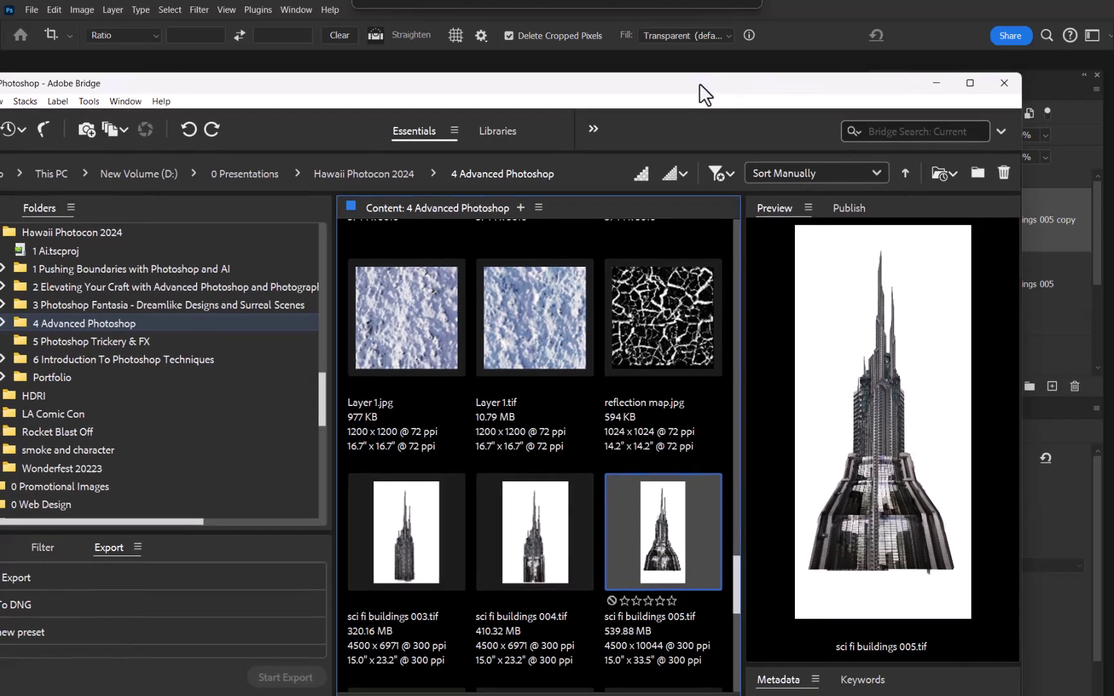
pyautogui.moveTo(734, 588); pyautogui.dragTo(773, 351)
pyautogui.click(463, 498)
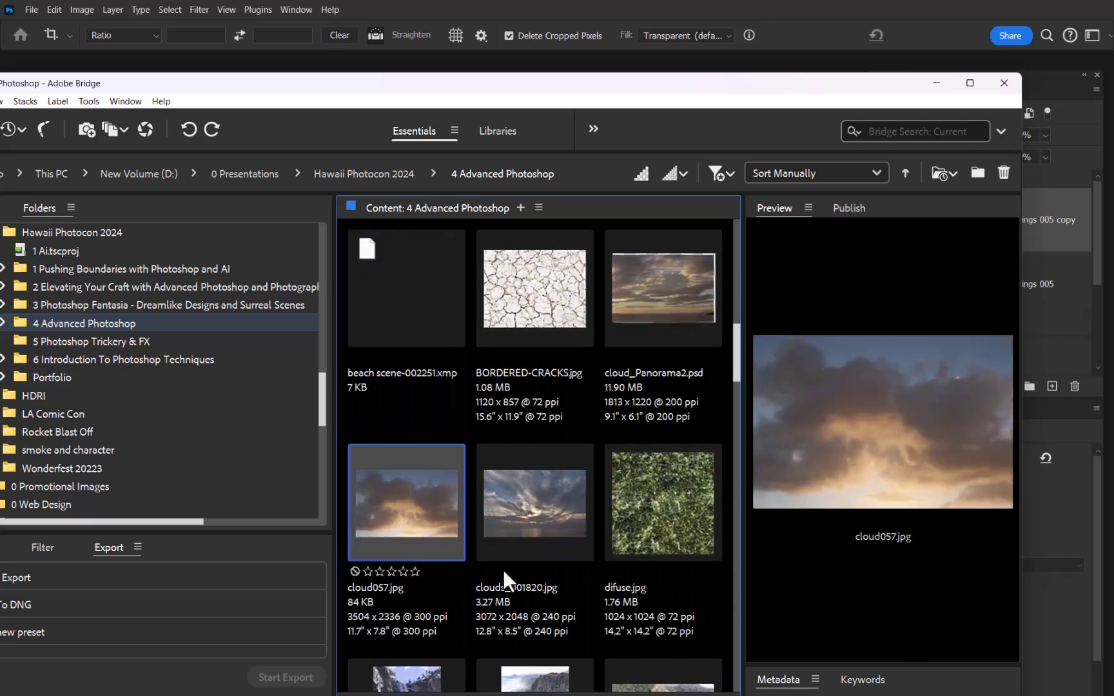
pyautogui.moveTo(684, 331); pyautogui.dragTo(610, 551)
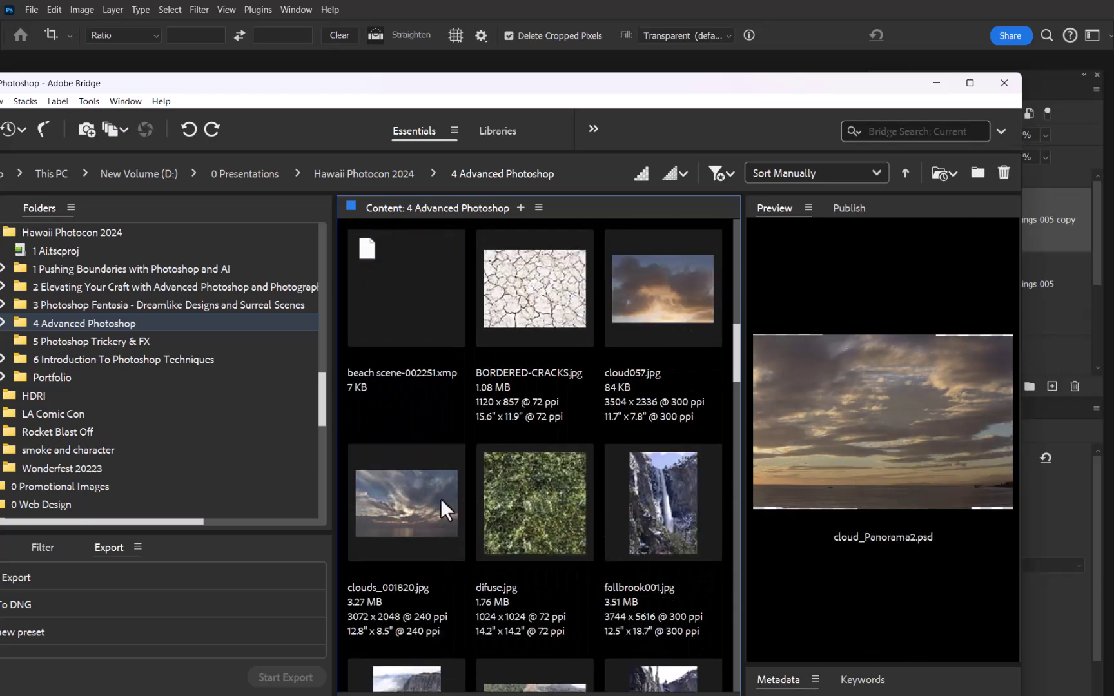
pyautogui.click(420, 532)
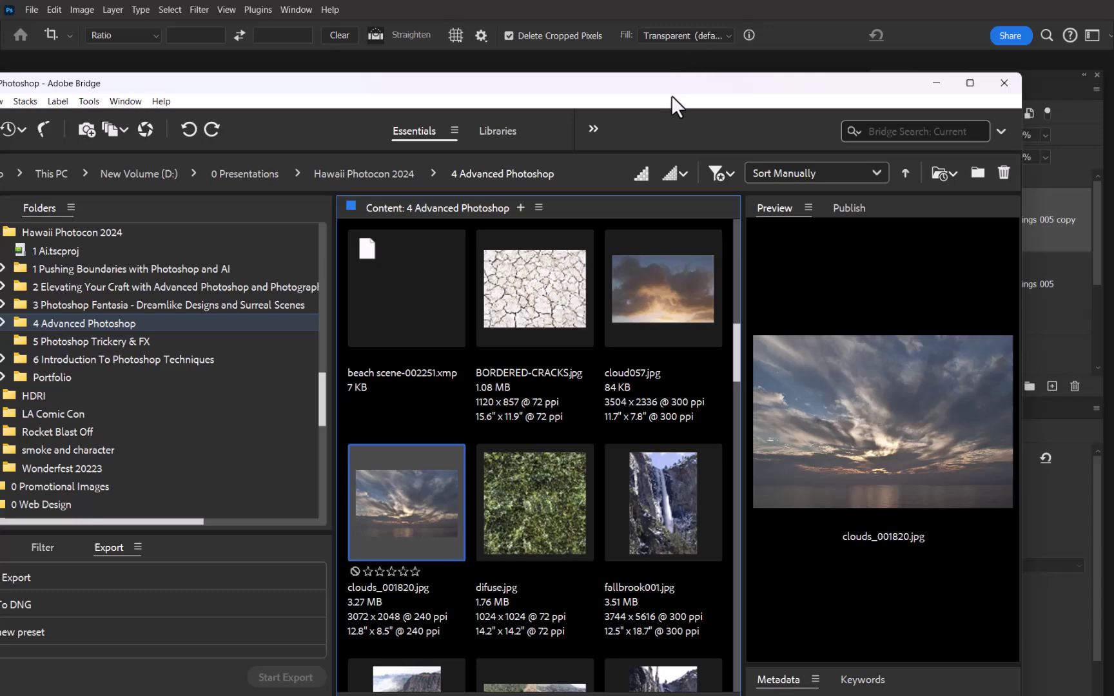
pyautogui.moveTo(695, 81); pyautogui.dragTo(593, 376)
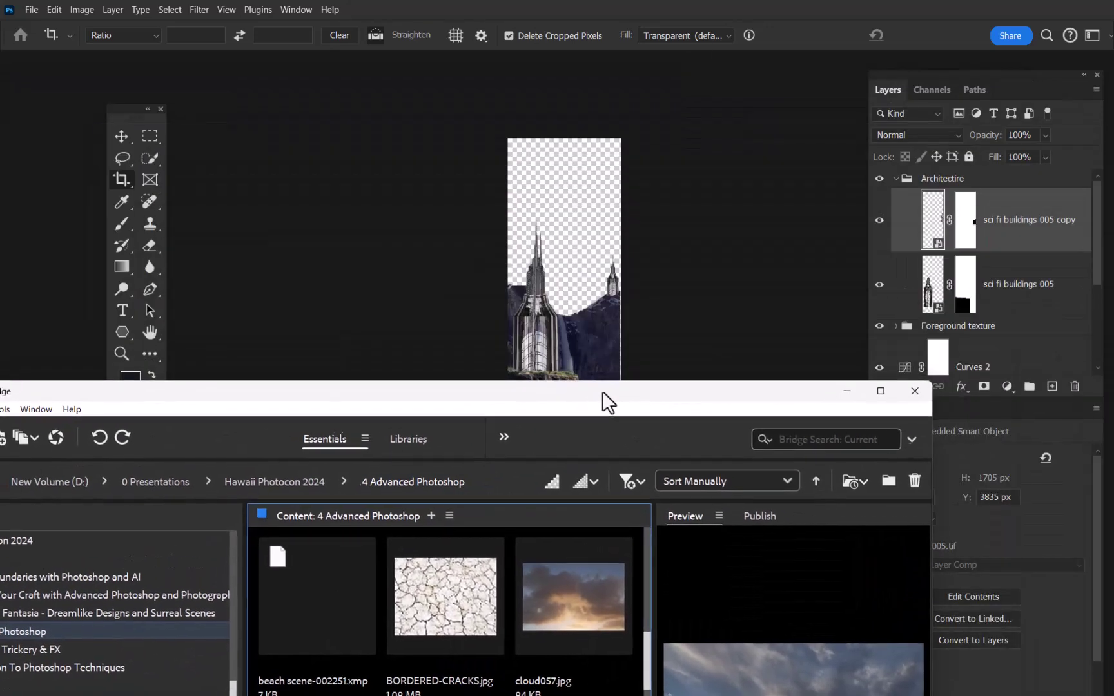
# Collapse the Architectire group in Photoshop and toggle the visibility of the groups and Layer 1 to review their contents.
pyautogui.click(894, 222)
pyautogui.click(895, 178)
pyautogui.click(895, 178)
pyautogui.click(879, 196)
pyautogui.click(880, 197)
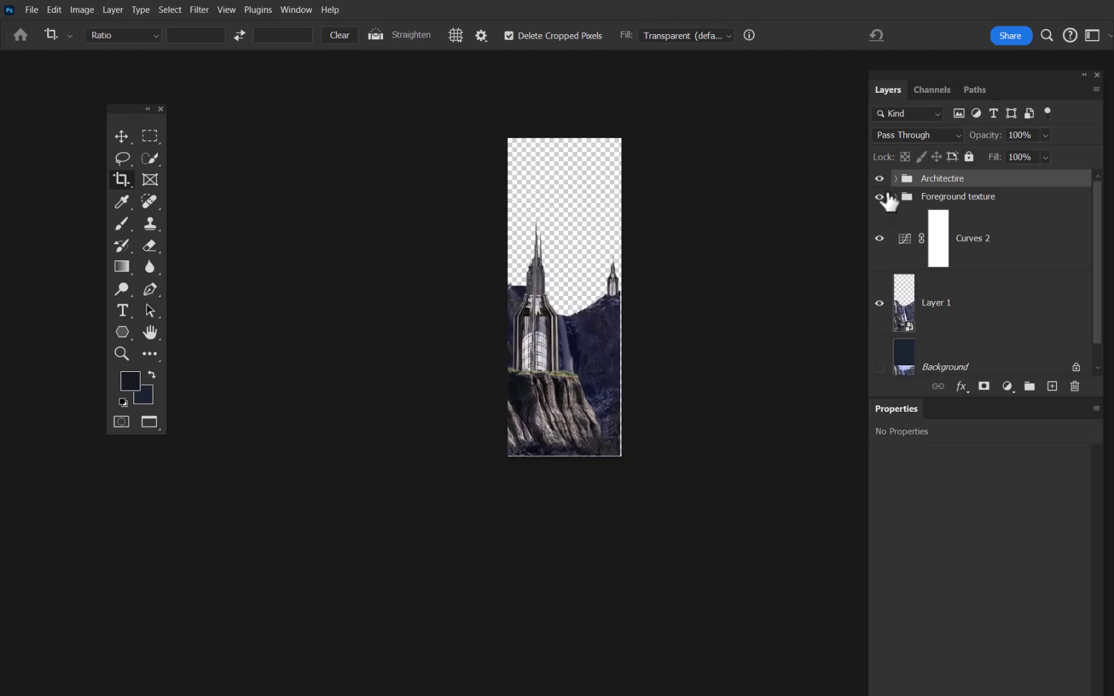
pyautogui.click(879, 178)
pyautogui.click(879, 178)
pyautogui.click(879, 303)
pyautogui.click(879, 302)
# Select the Background layer and place clouds_001820.jpg from Bridge directly above it in the composite.
pyautogui.click(993, 363)
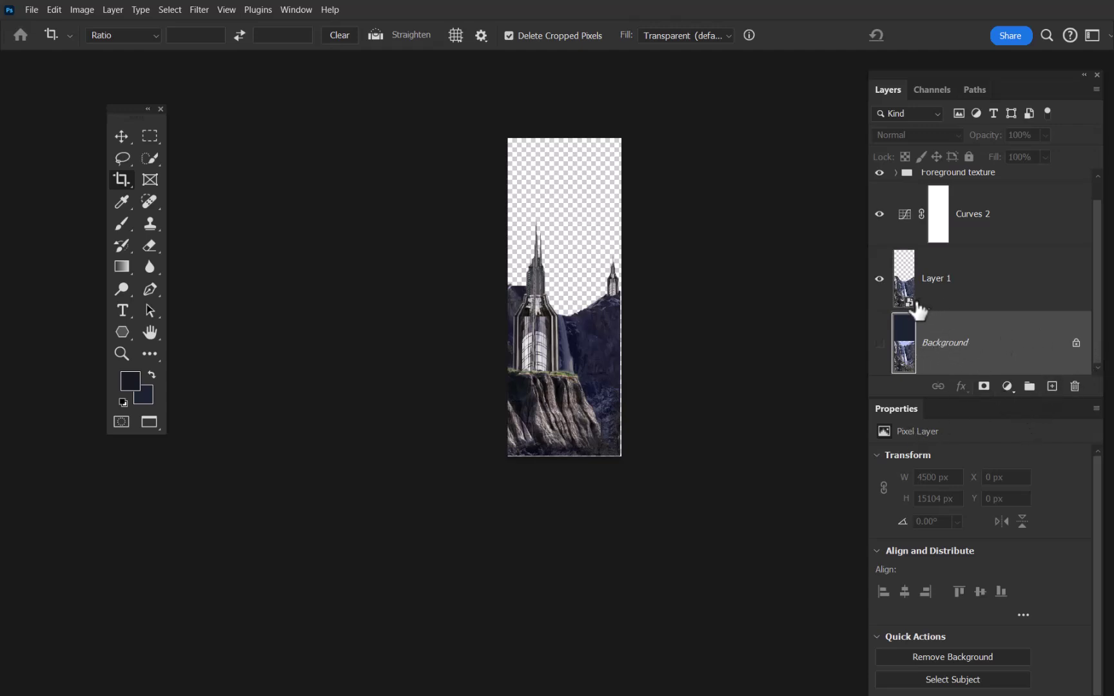
pyautogui.click(941, 291)
pyautogui.click(919, 366)
pyautogui.hotkey('ctrl', 'alt', 'o')
pyautogui.moveTo(688, 397); pyautogui.dragTo(826, 56)
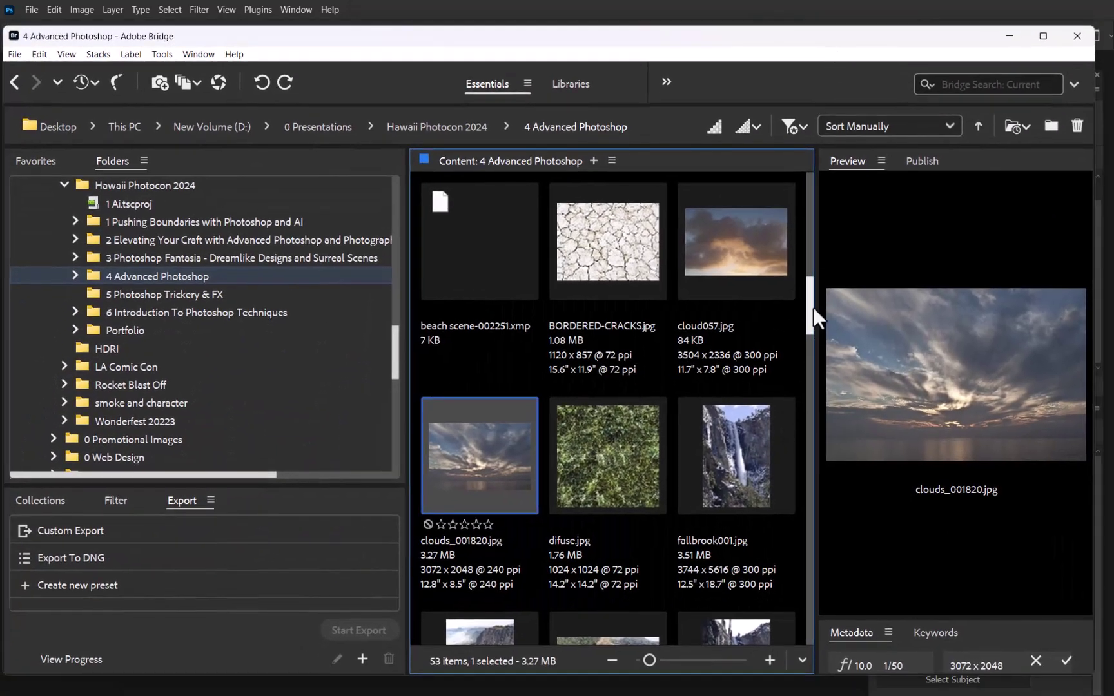
pyautogui.moveTo(809, 334)
pyautogui.mouseDown()
pyautogui.moveTo(808, 370)
pyautogui.moveTo(810, 358)
pyautogui.mouseUp()
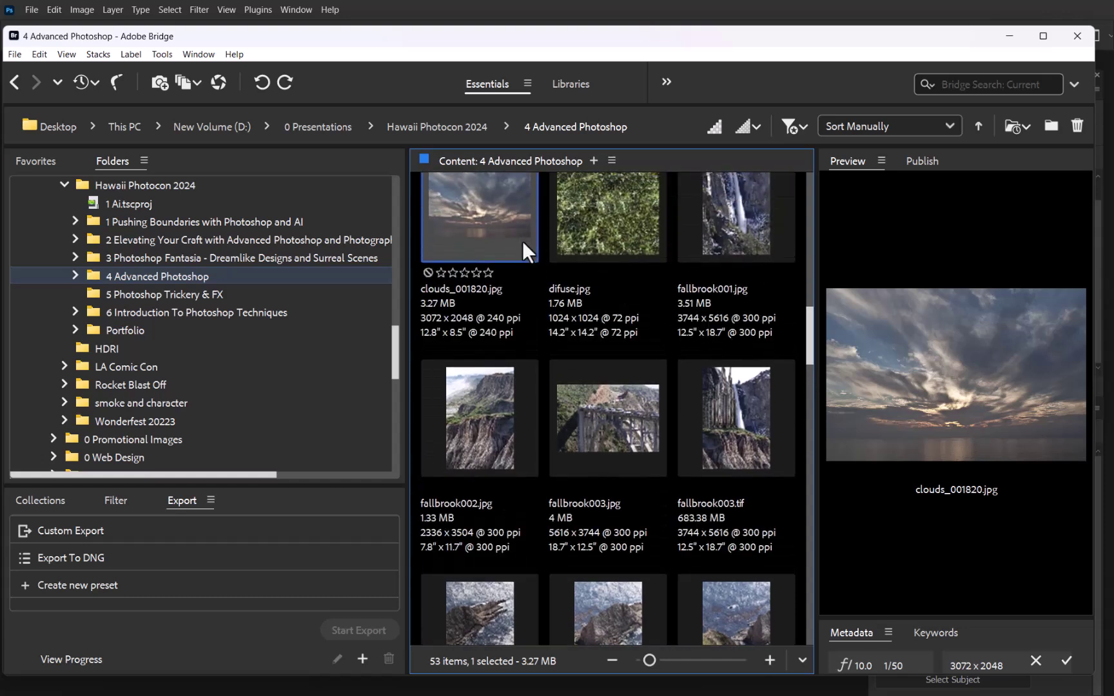
pyautogui.moveTo(665, 38); pyautogui.dragTo(869, 483)
pyautogui.moveTo(705, 644); pyautogui.dragTo(537, 290)
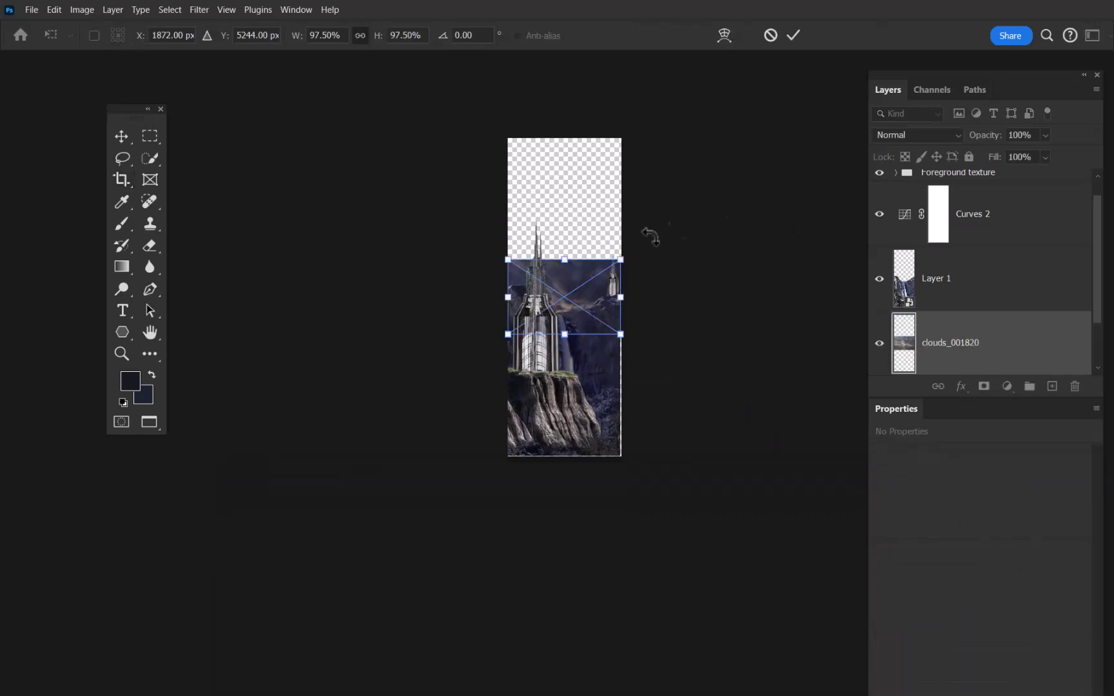
# Stretch the placed clouds to 200.89% width and 291.84% height so they cover the sky behind the buildings.
pyautogui.moveTo(588, 287); pyautogui.dragTo(763, 407)
pyautogui.moveTo(617, 355); pyautogui.dragTo(567, 361)
pyautogui.moveTo(459, 357); pyautogui.dragTo(167, 323)
pyautogui.moveTo(464, 327); pyautogui.dragTo(535, 158)
pyautogui.moveTo(746, 459); pyautogui.dragTo(699, 256)
pyautogui.moveTo(581, 389); pyautogui.dragTo(706, 457)
pyautogui.moveTo(720, 403); pyautogui.dragTo(729, 430)
pyautogui.moveTo(763, 378); pyautogui.dragTo(734, 396)
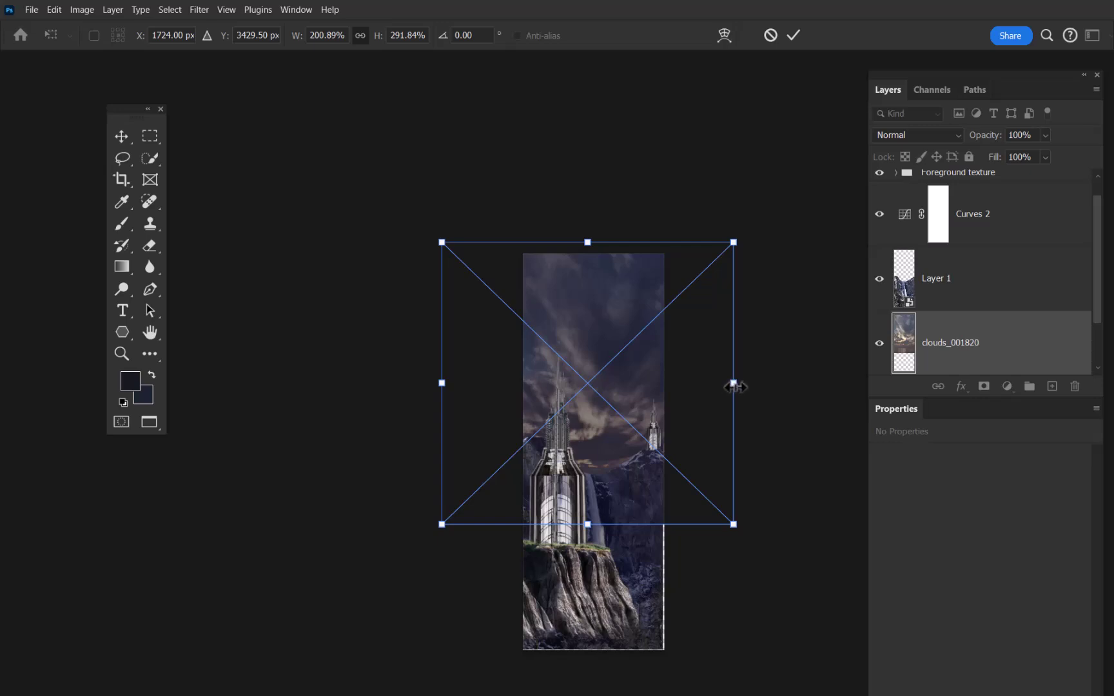
# Narrow the clouds to 140.16% width and commit the transform.
pyautogui.moveTo(734, 383); pyautogui.dragTo(690, 397)
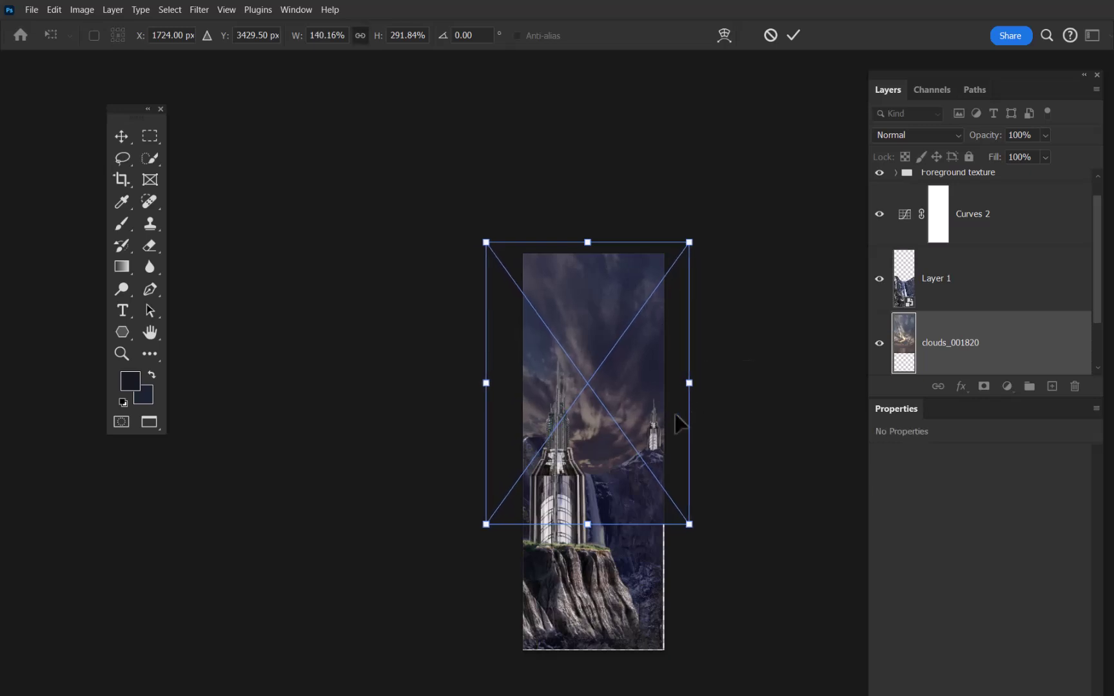
pyautogui.press('Return')
pyautogui.press('c')
pyautogui.moveTo(663, 481); pyautogui.dragTo(634, 407)
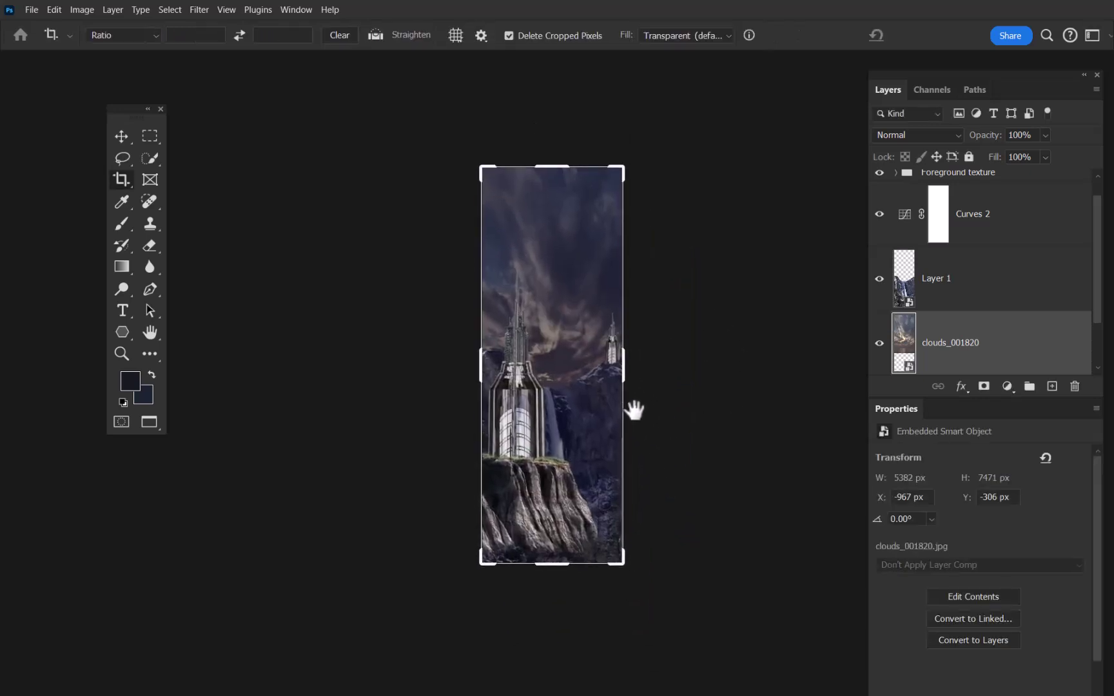
pyautogui.scroll(2, 677, 283)
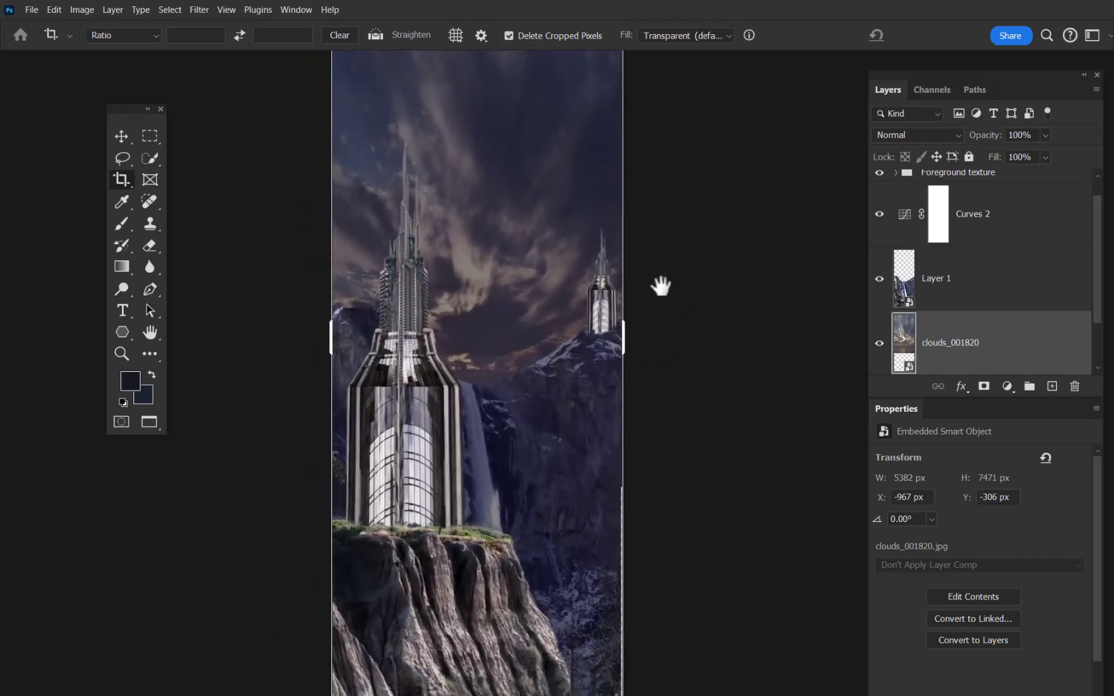
# Move the clouds layer to about X -14 px, Y 44 px so different clouds sit behind the buildings.
pyautogui.moveTo(666, 283); pyautogui.dragTo(647, 385)
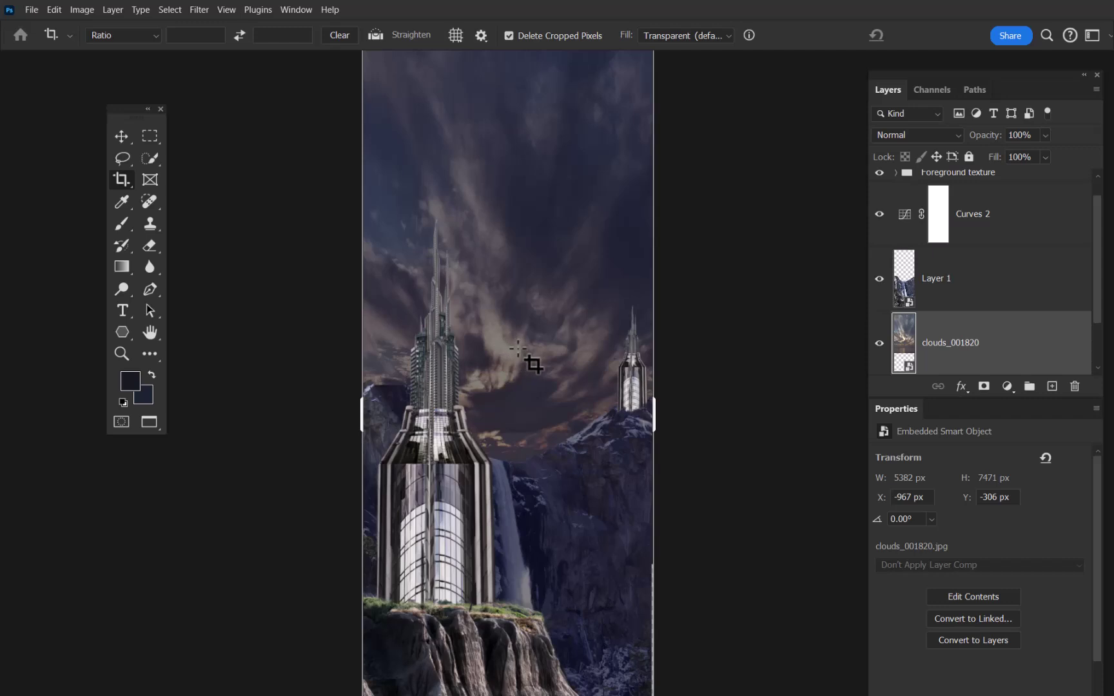
pyautogui.click(525, 393)
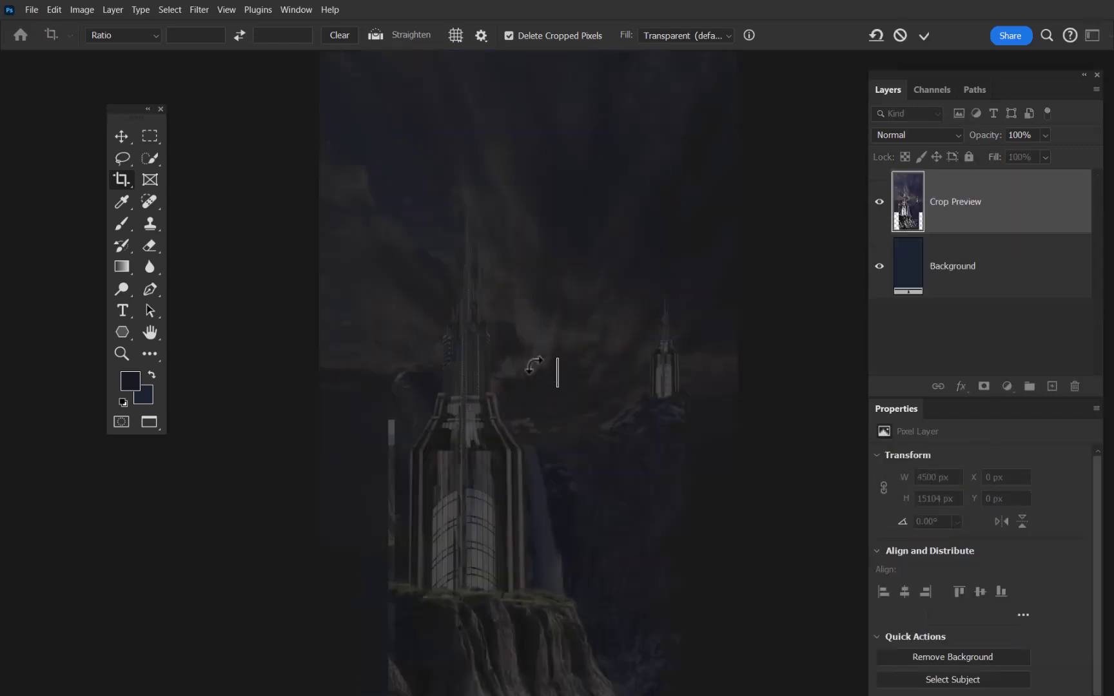
pyautogui.press('Escape')
pyautogui.press('v')
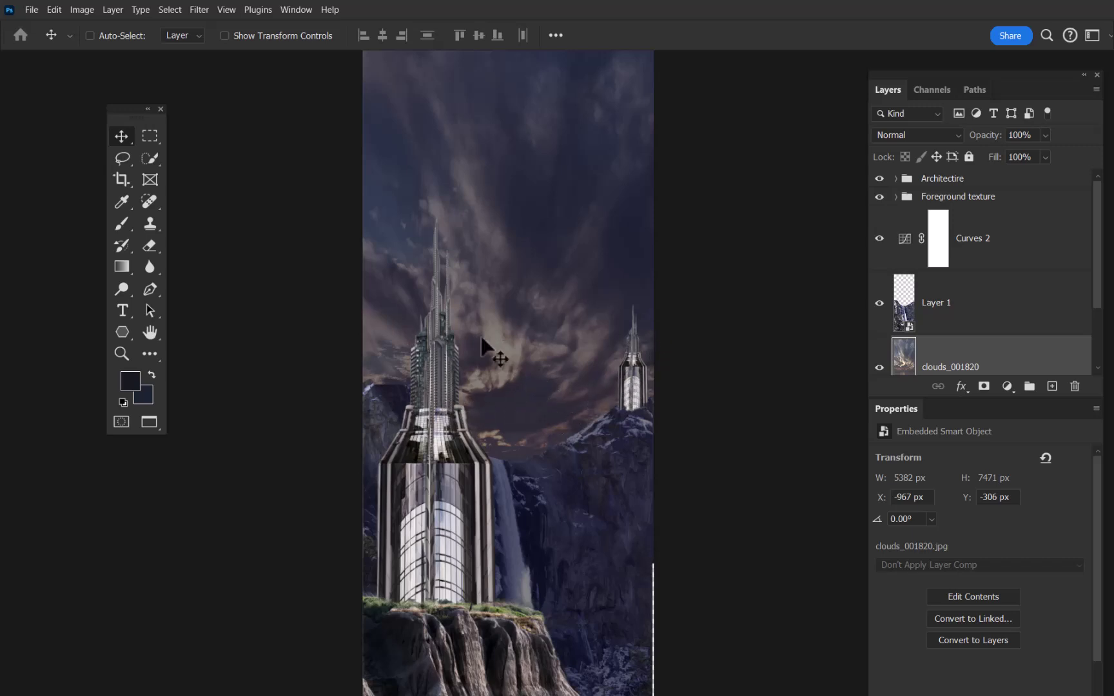
pyautogui.moveTo(529, 392); pyautogui.dragTo(603, 413)
# Enlarge the clouds to 220.94% width and 460.06% height and reposition them at about X -676 px, Y -4753 px.
pyautogui.hotkey('ctrl', '-')
pyautogui.hotkey('ctrl', '-')
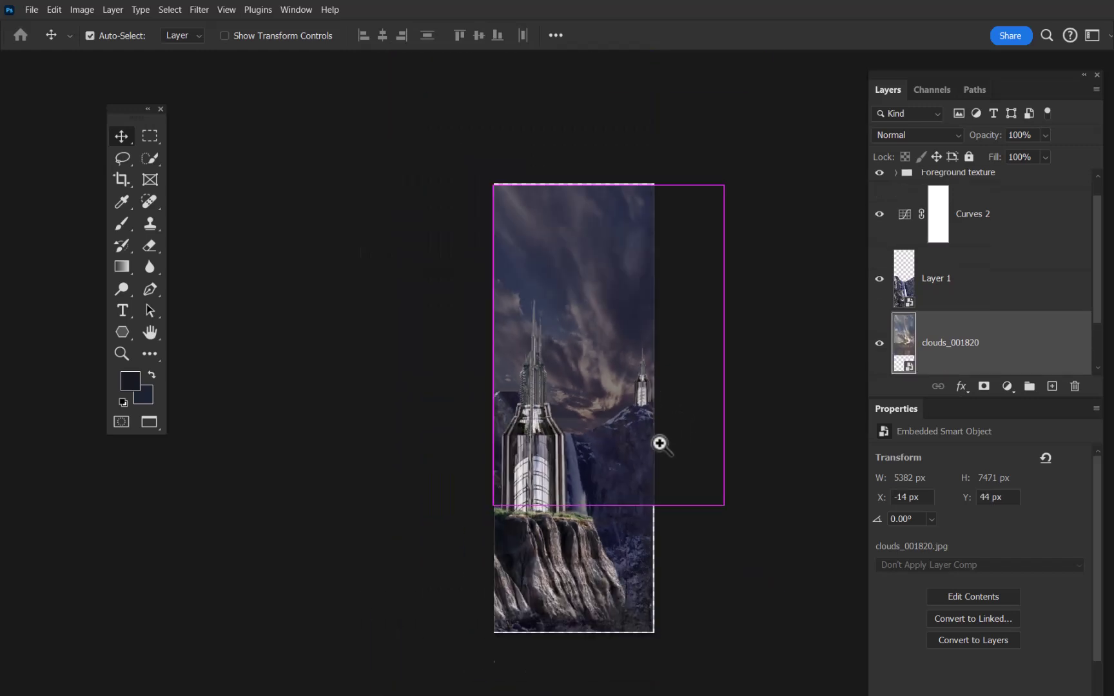
pyautogui.hotkey('ctrl', 't')
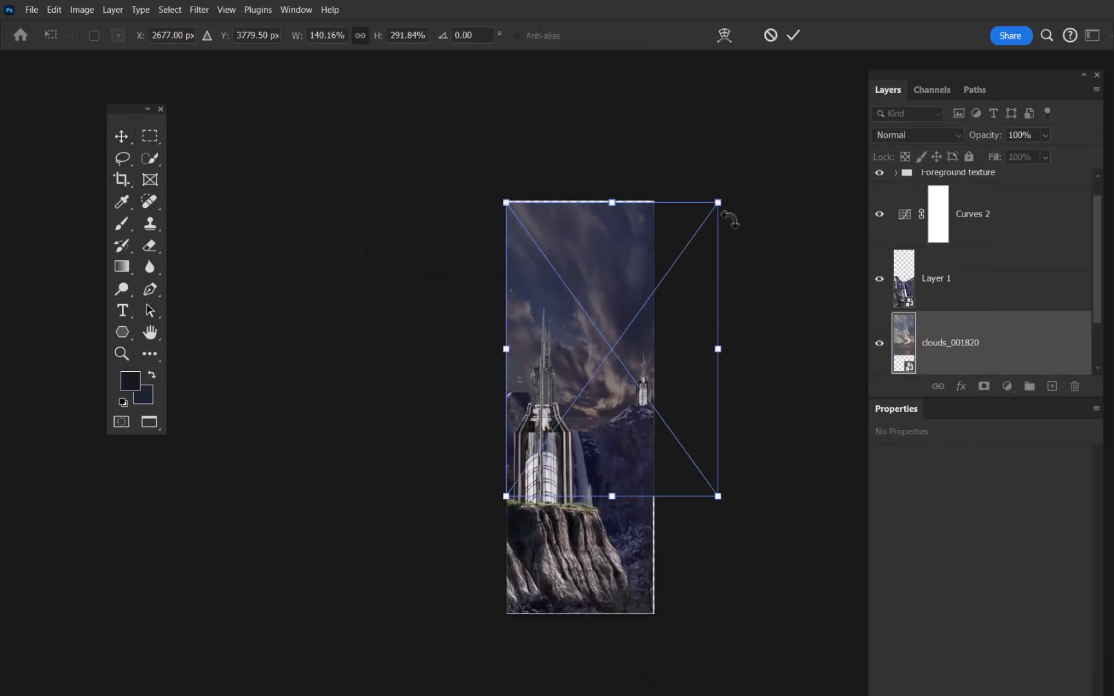
pyautogui.moveTo(720, 203); pyautogui.dragTo(912, 84)
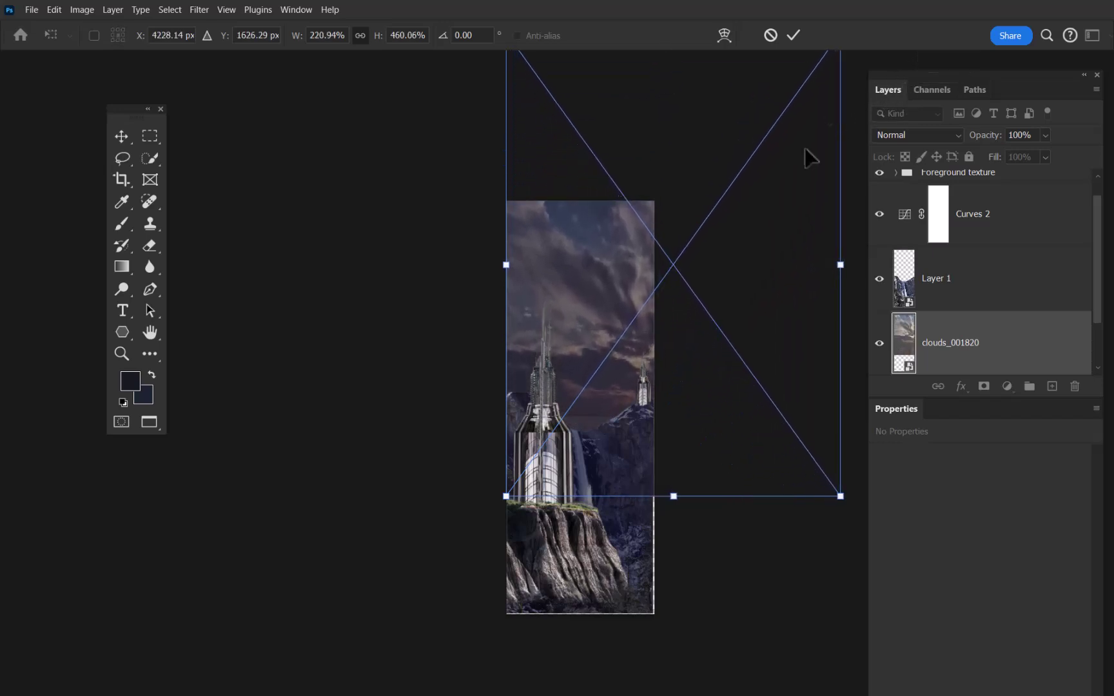
pyautogui.moveTo(740, 363); pyautogui.dragTo(723, 348)
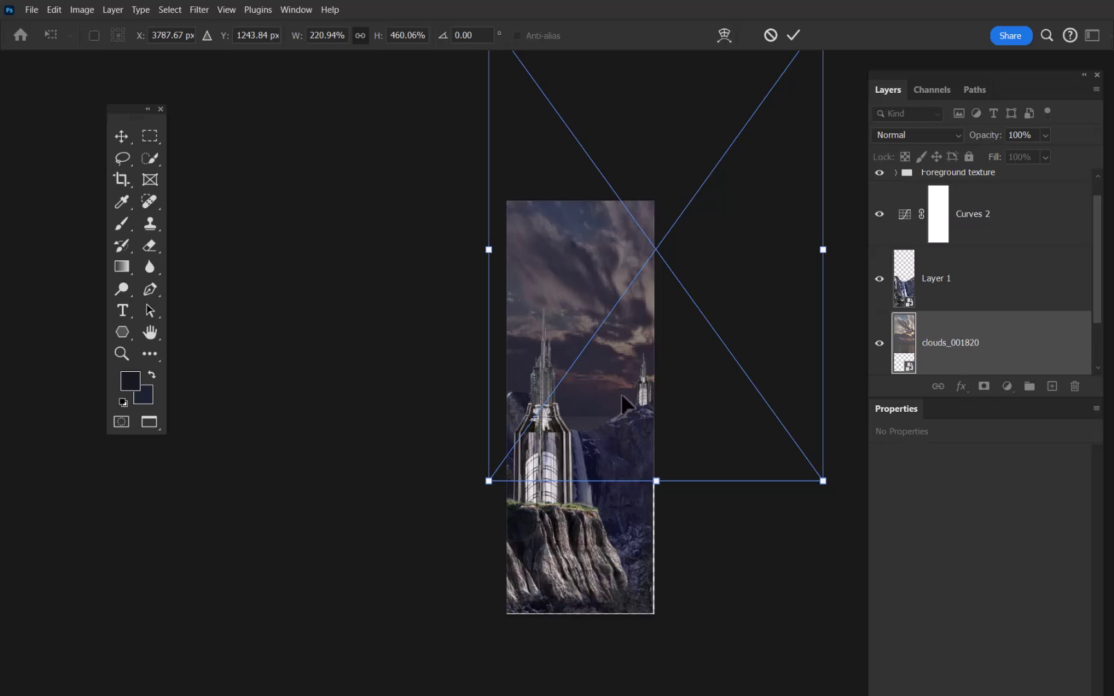
pyautogui.moveTo(651, 403)
pyautogui.mouseDown()
pyautogui.moveTo(628, 404)
pyautogui.moveTo(641, 416)
pyautogui.moveTo(642, 404)
pyautogui.mouseUp()
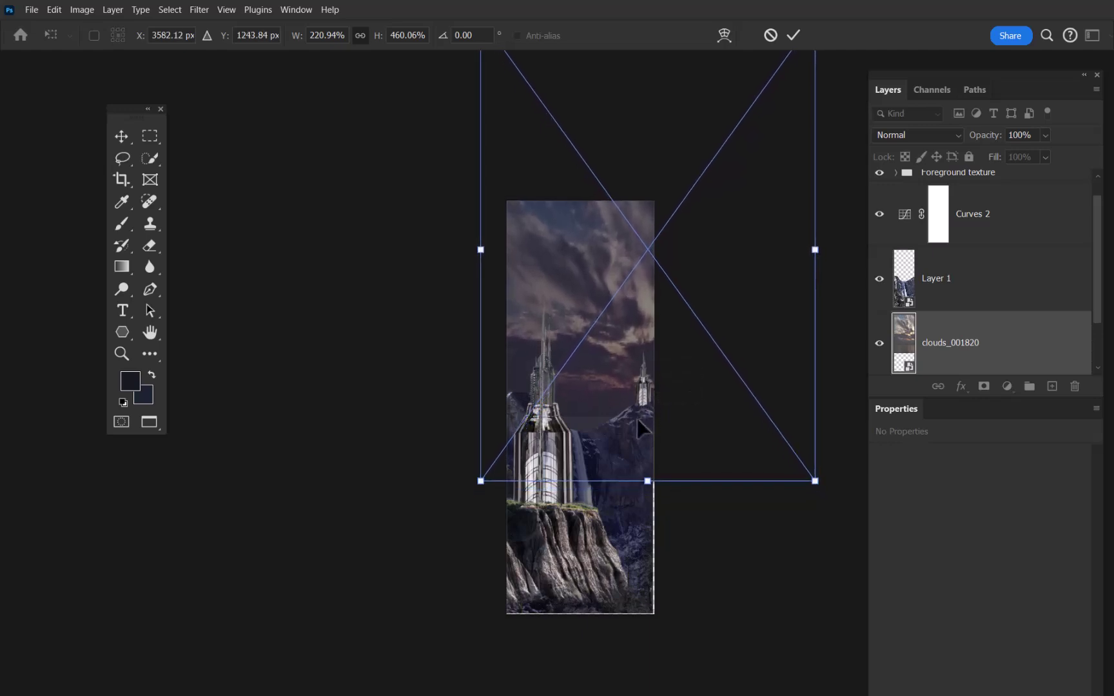
pyautogui.press('Return')
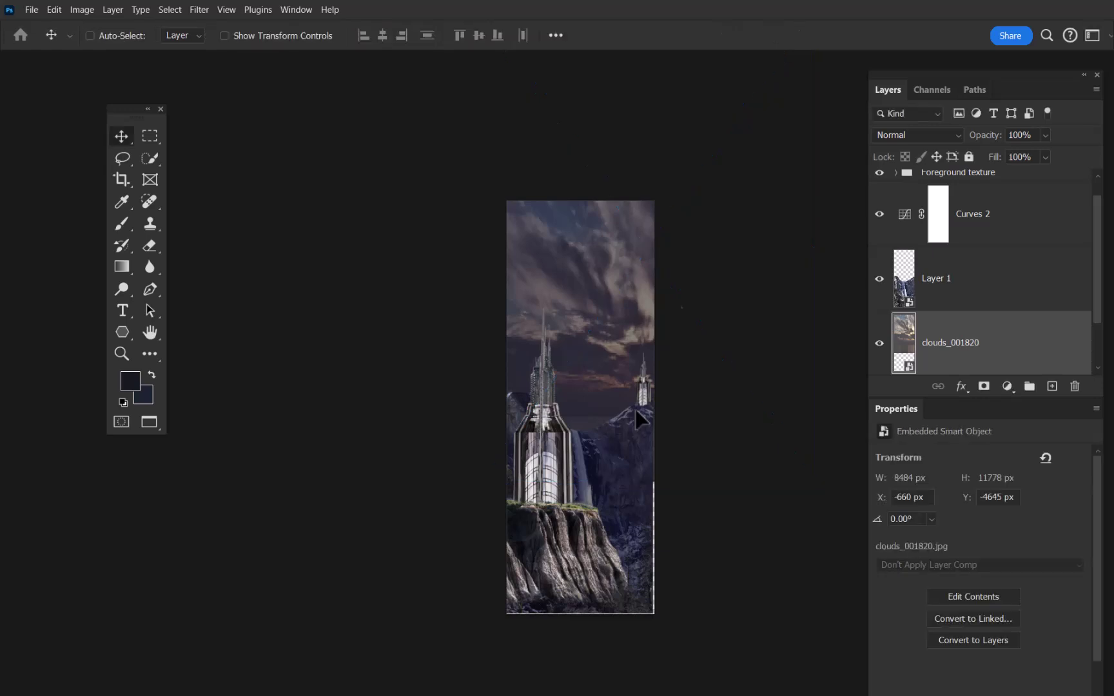
pyautogui.moveTo(568, 340); pyautogui.dragTo(676, 333)
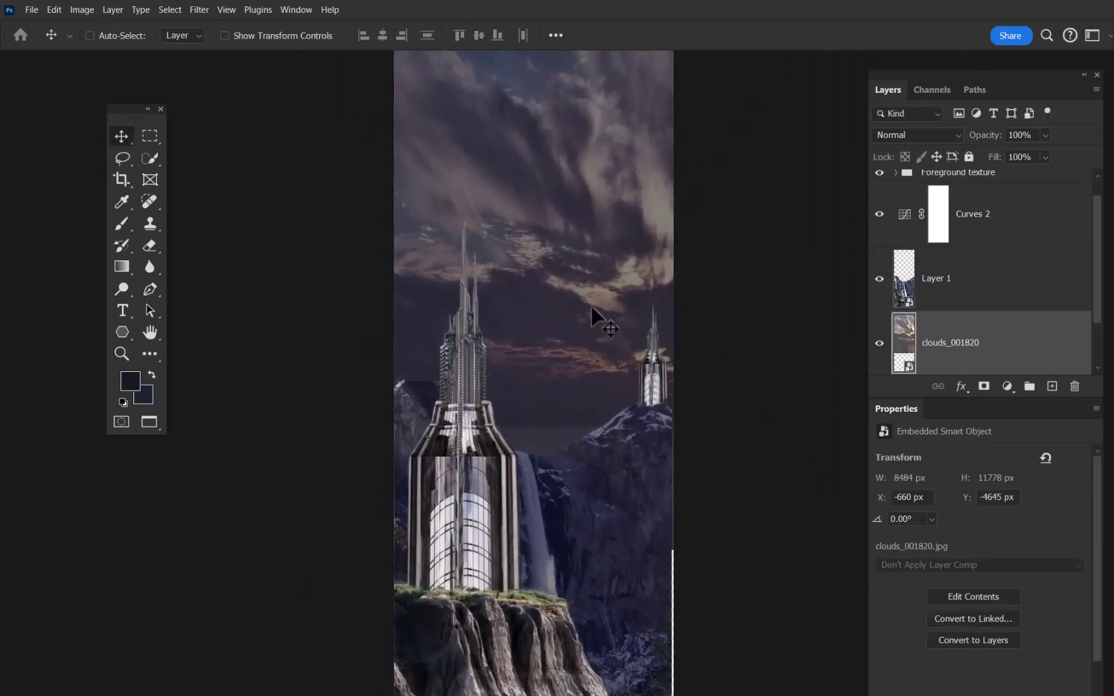
pyautogui.moveTo(569, 370)
pyautogui.mouseDown()
pyautogui.moveTo(564, 406)
pyautogui.moveTo(568, 366)
pyautogui.moveTo(564, 378)
pyautogui.mouseUp()
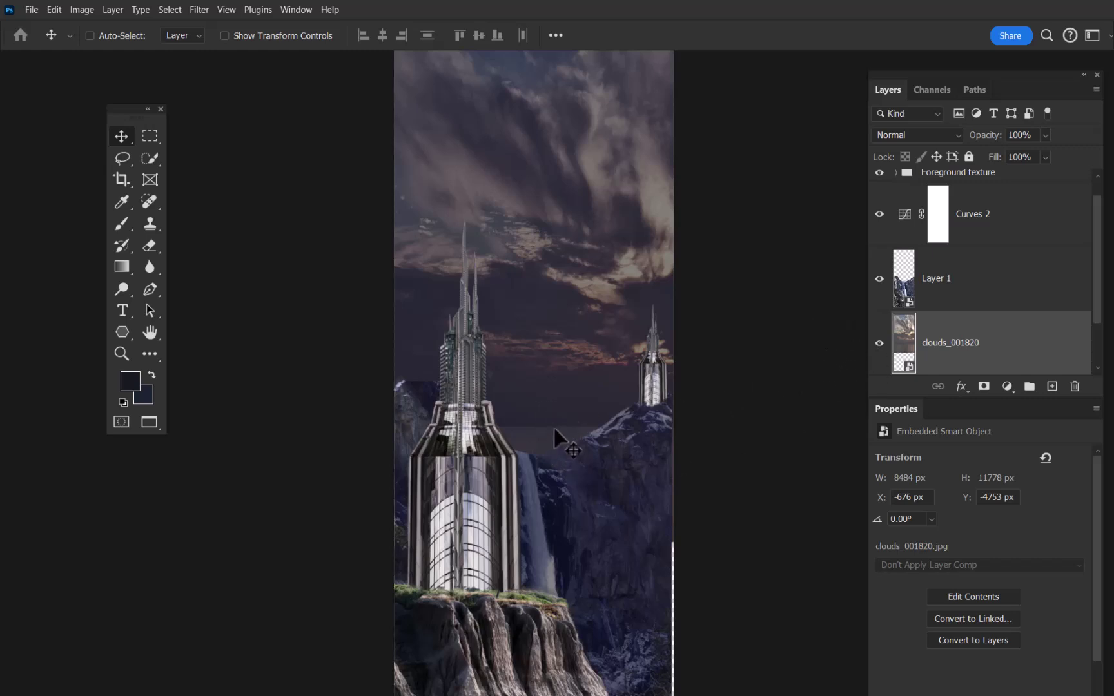
# Select Layer 1 with the waterfall cliff and toggle its visibility to examine what it covers.
pyautogui.press('ctrl')
pyautogui.click(559, 466)
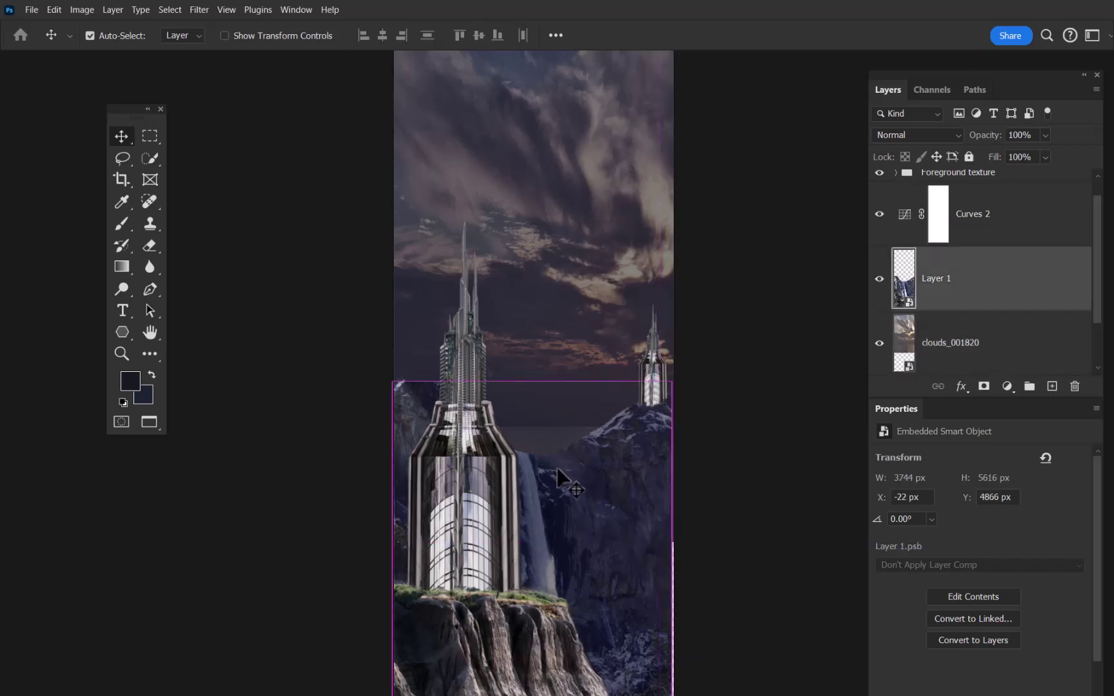
pyautogui.click(880, 279)
pyautogui.click(880, 279)
pyautogui.click(880, 279)
pyautogui.click(880, 280)
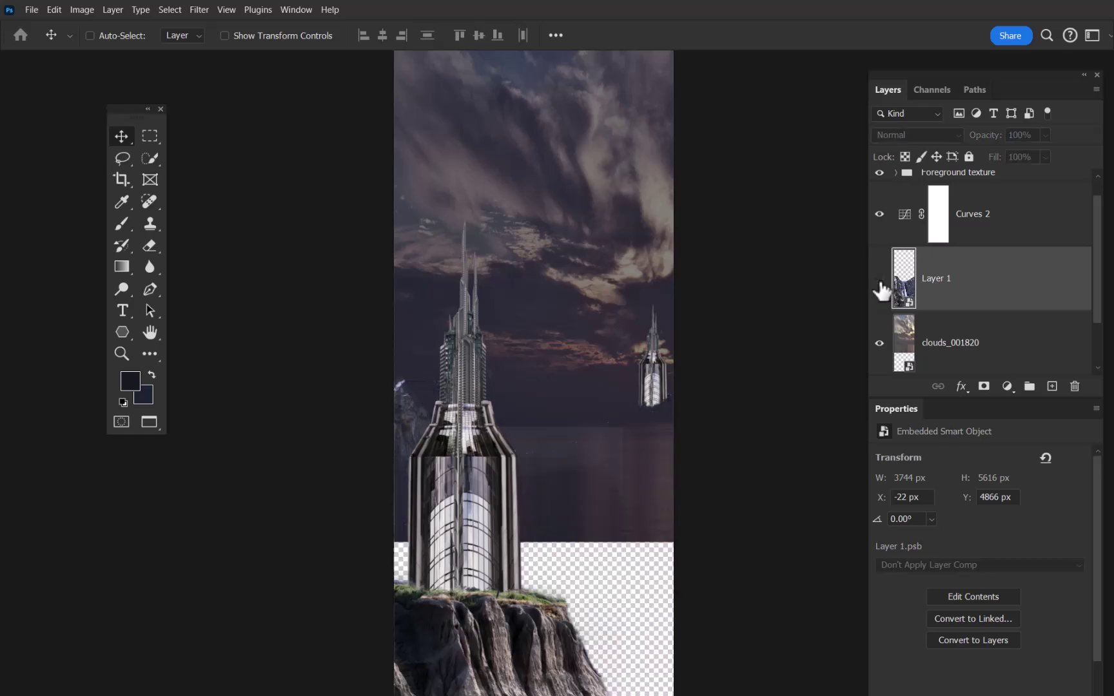
pyautogui.click(880, 279)
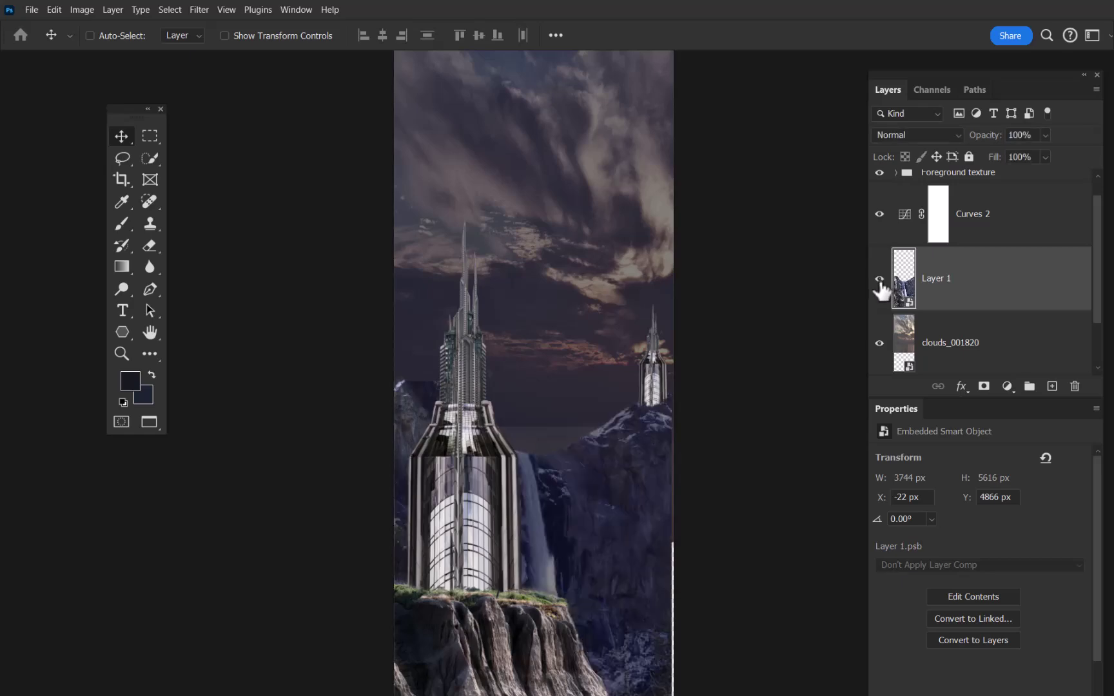
# Toggle the clouds_001820 layer's visibility to examine the mountain edge against the sky.
pyautogui.click(879, 344)
pyautogui.click(881, 349)
pyautogui.click(880, 349)
pyautogui.click(880, 352)
pyautogui.click(878, 346)
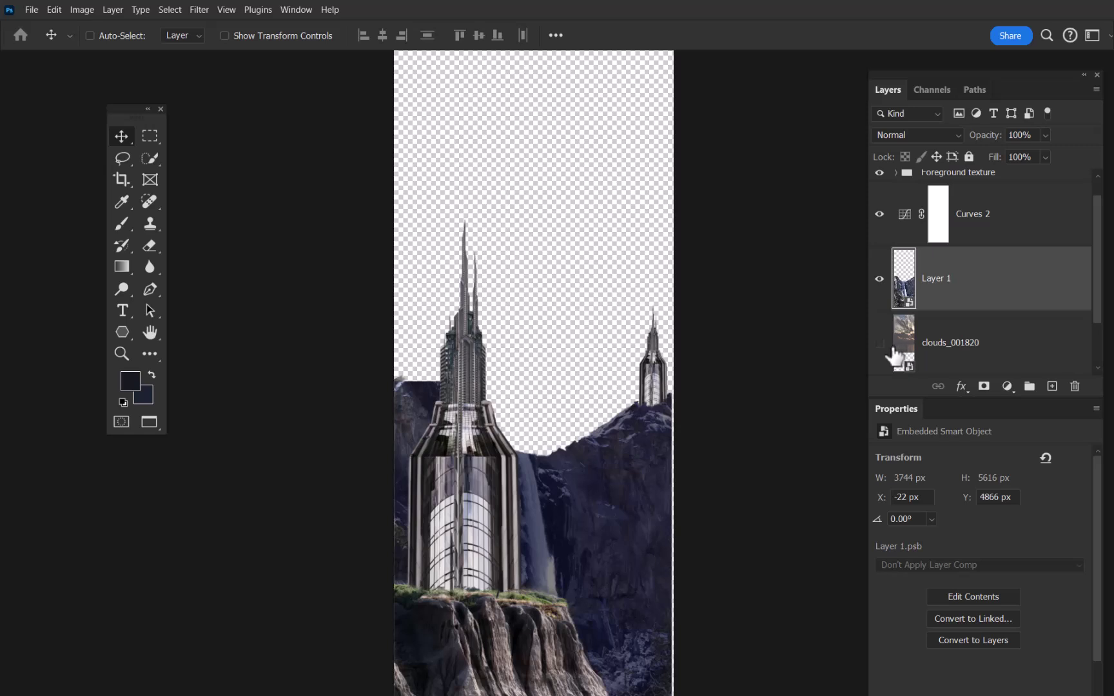
pyautogui.click(879, 343)
# Select the clouds_001820 layer and lower the clouds to about Y -4504 px.
pyautogui.click(898, 361)
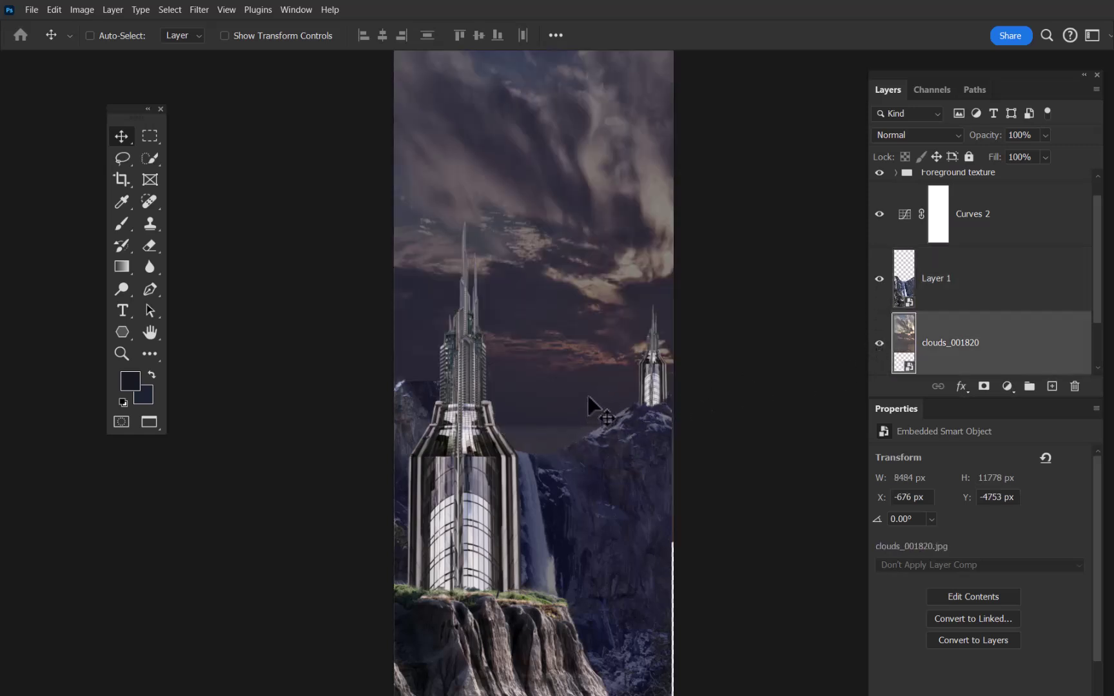
pyautogui.moveTo(589, 379)
pyautogui.mouseDown()
pyautogui.moveTo(588, 389)
pyautogui.moveTo(593, 346)
pyautogui.moveTo(593, 397)
pyautogui.mouseUp()
# Toggle the Foreground texture group's visibility to check its contents and expand the group.
pyautogui.scroll(1, 1110, 300)
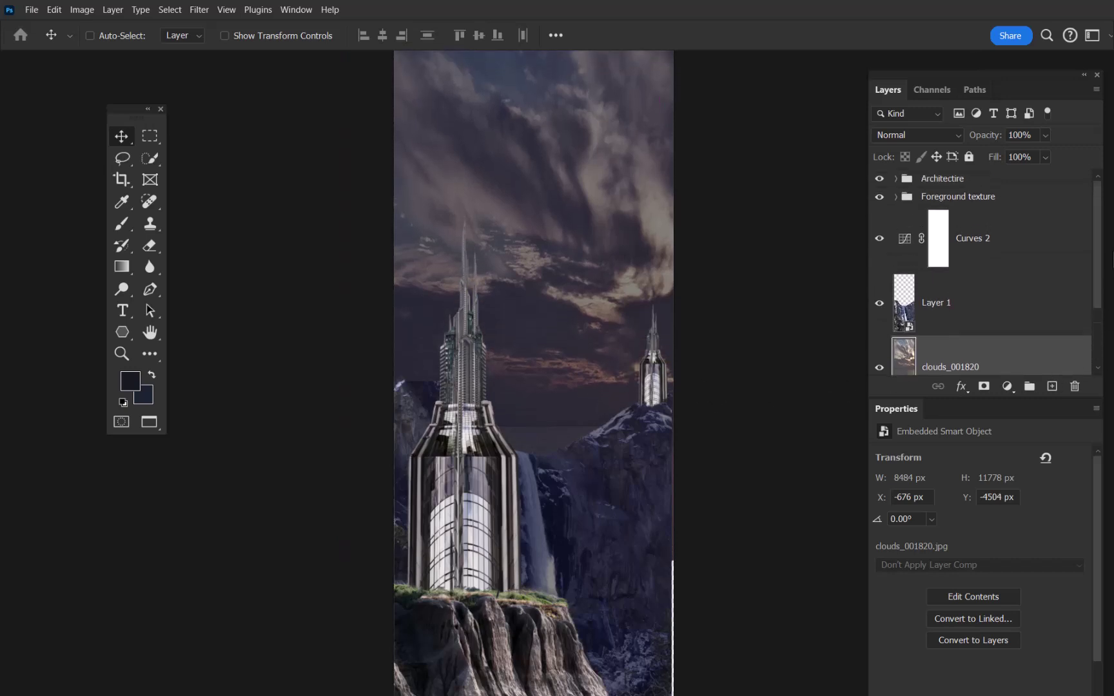
pyautogui.click(879, 198)
pyautogui.click(879, 197)
pyautogui.click(878, 198)
pyautogui.click(879, 197)
pyautogui.click(896, 196)
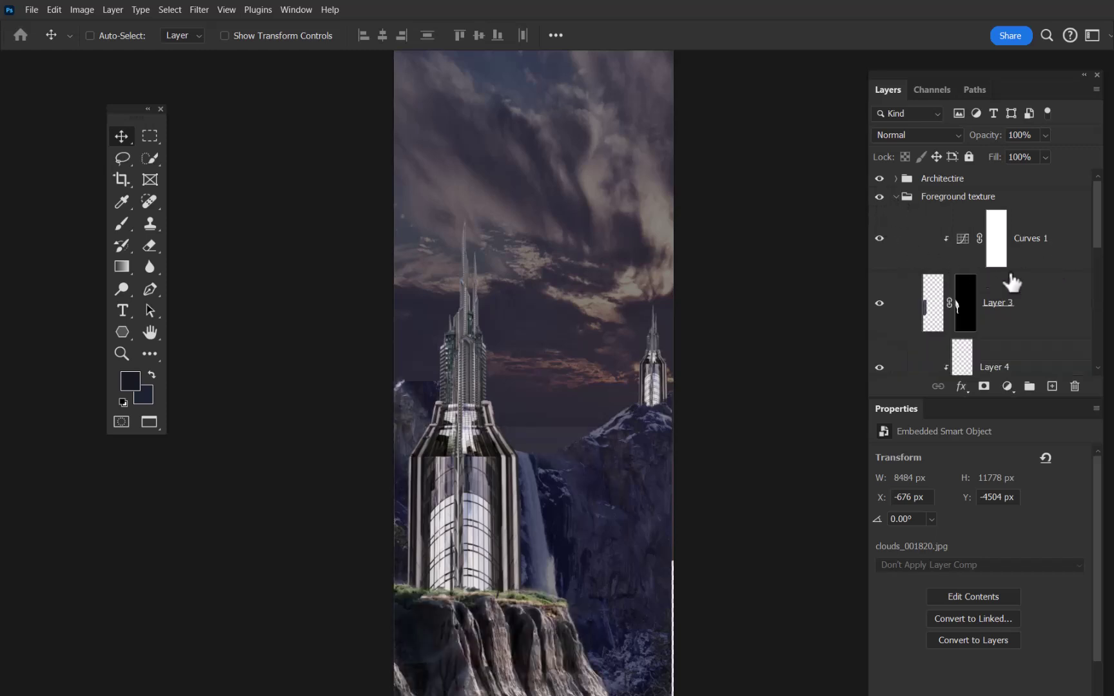
# Toggle the visibility of Layer 3 and Layer 2 to examine what each adds to the foreground cliff.
pyautogui.click(881, 303)
pyautogui.click(880, 303)
pyautogui.scroll(-5, 1096, 246)
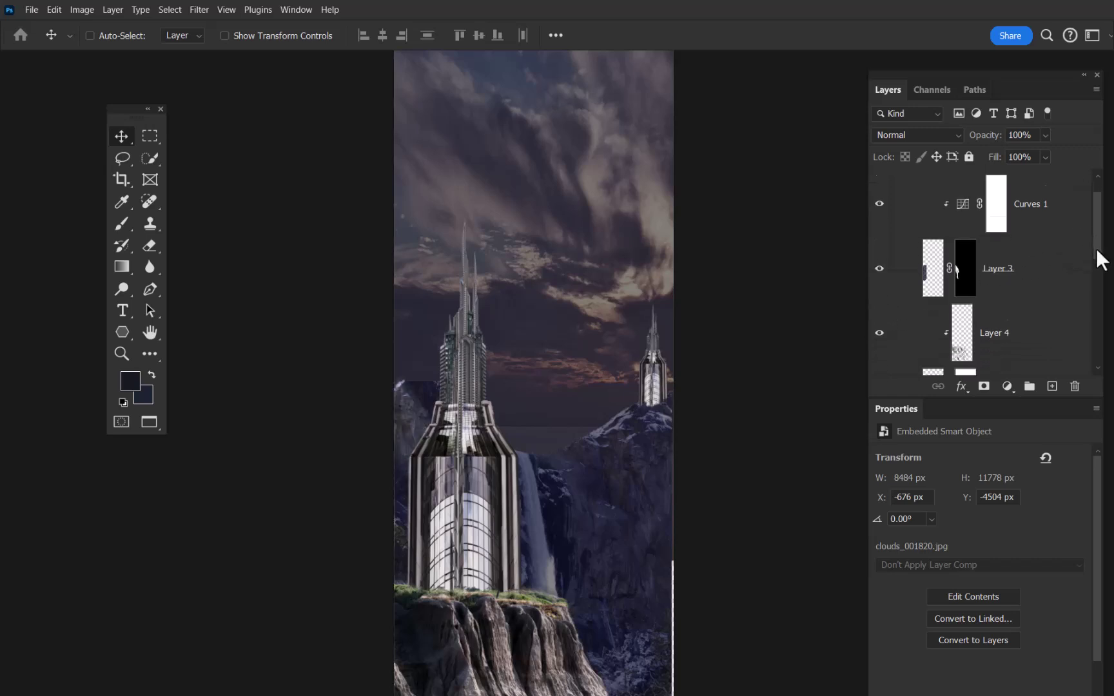
pyautogui.click(880, 259)
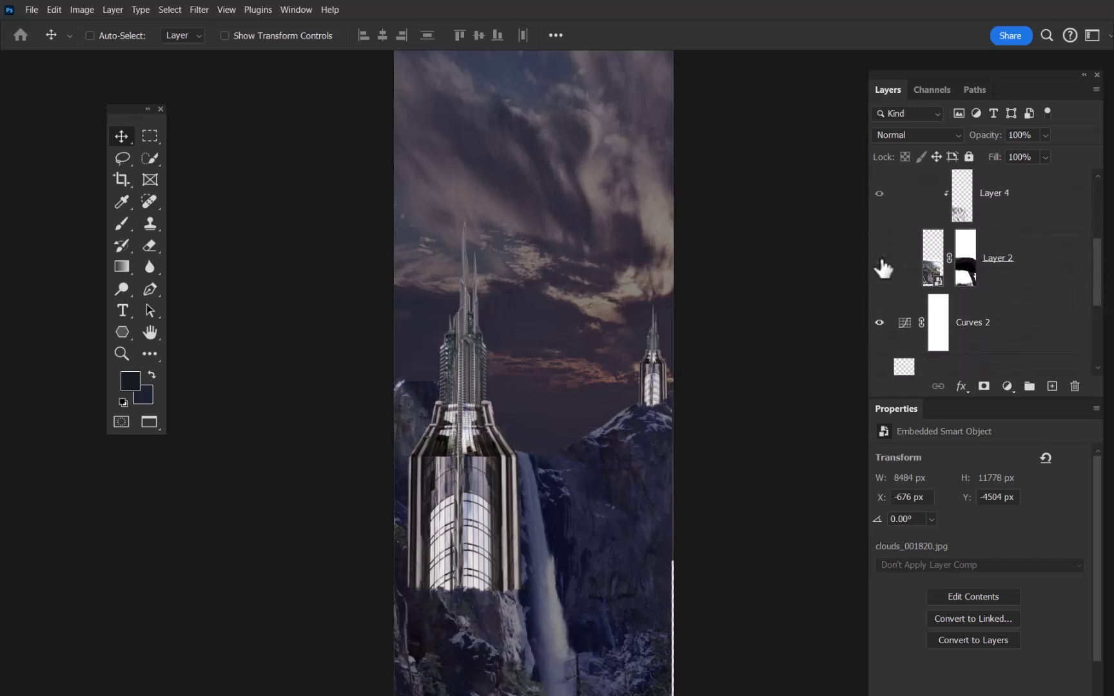
pyautogui.click(880, 259)
pyautogui.click(879, 259)
pyautogui.click(880, 260)
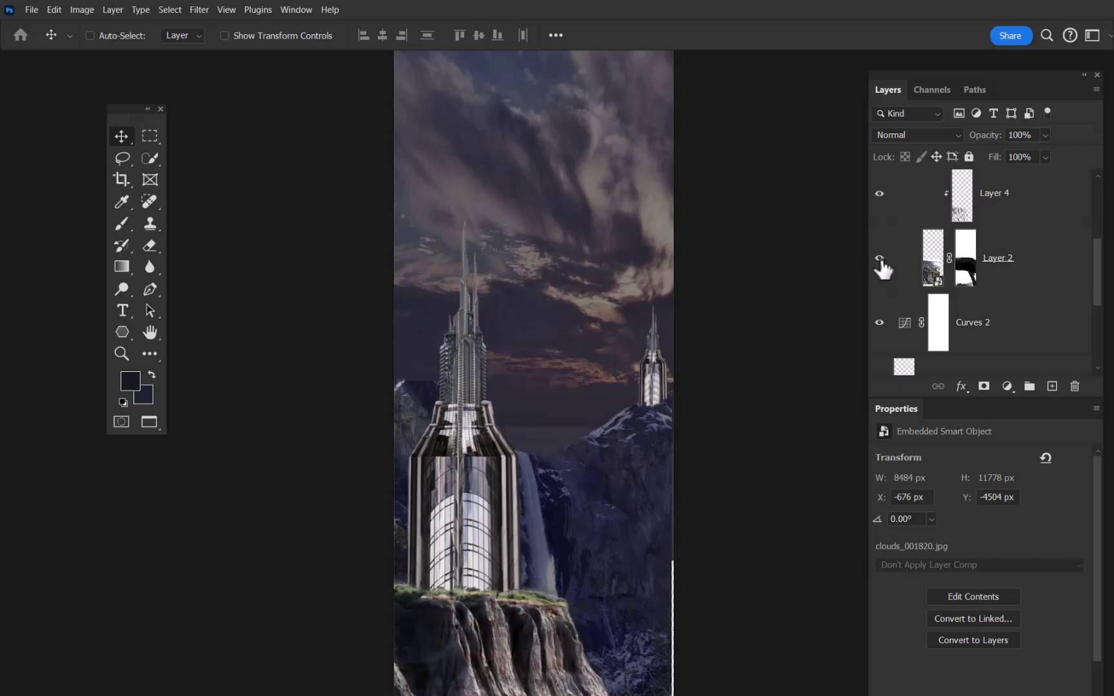
# On Layer 2's mask, fill a full-width rectangular area around the mountains and tower base with black and clear the selection.
pyautogui.click(965, 274)
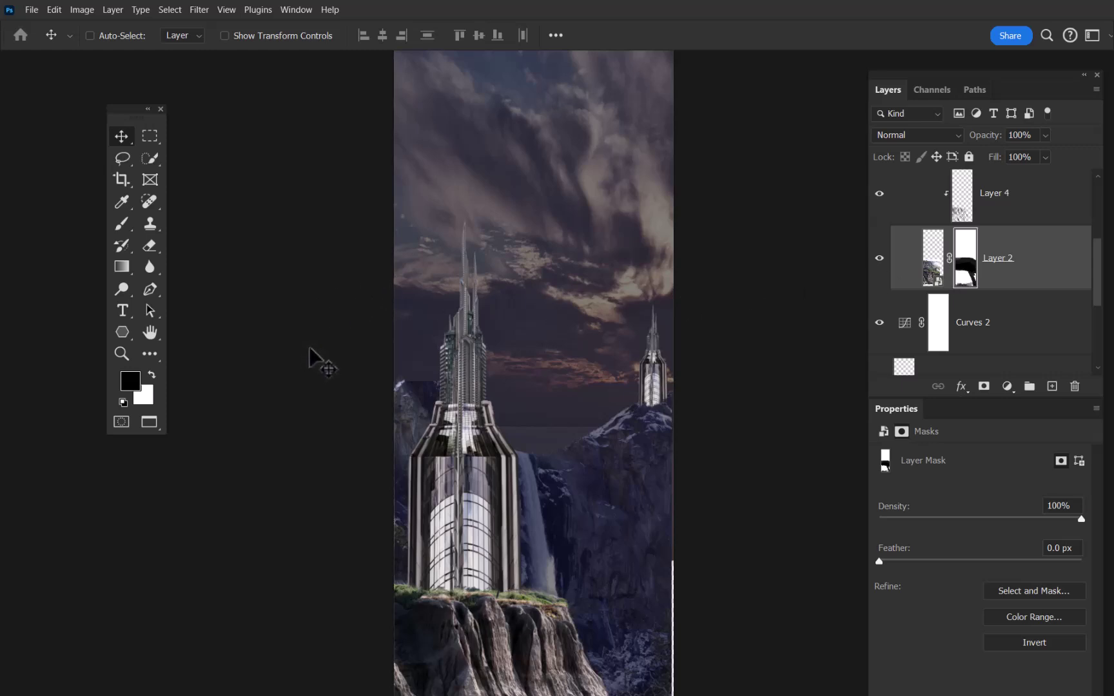
pyautogui.press('m')
pyautogui.moveTo(331, 385); pyautogui.dragTo(843, 539)
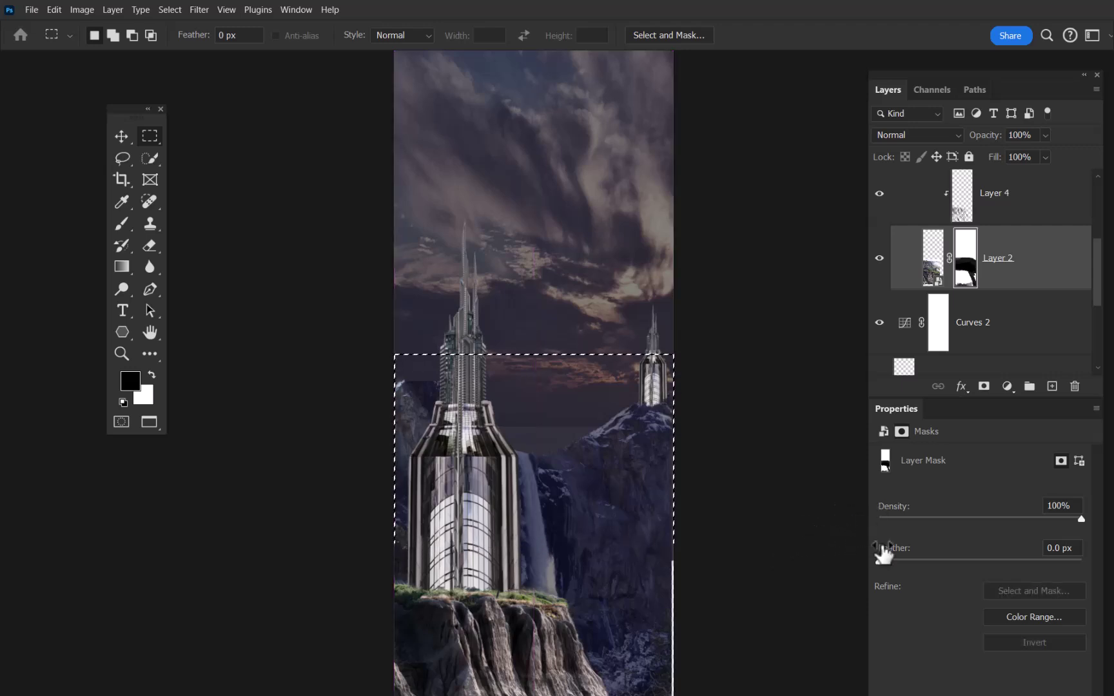
pyautogui.hotkey('alt', 'BackSpace')
pyautogui.hotkey('ctrl', 'd')
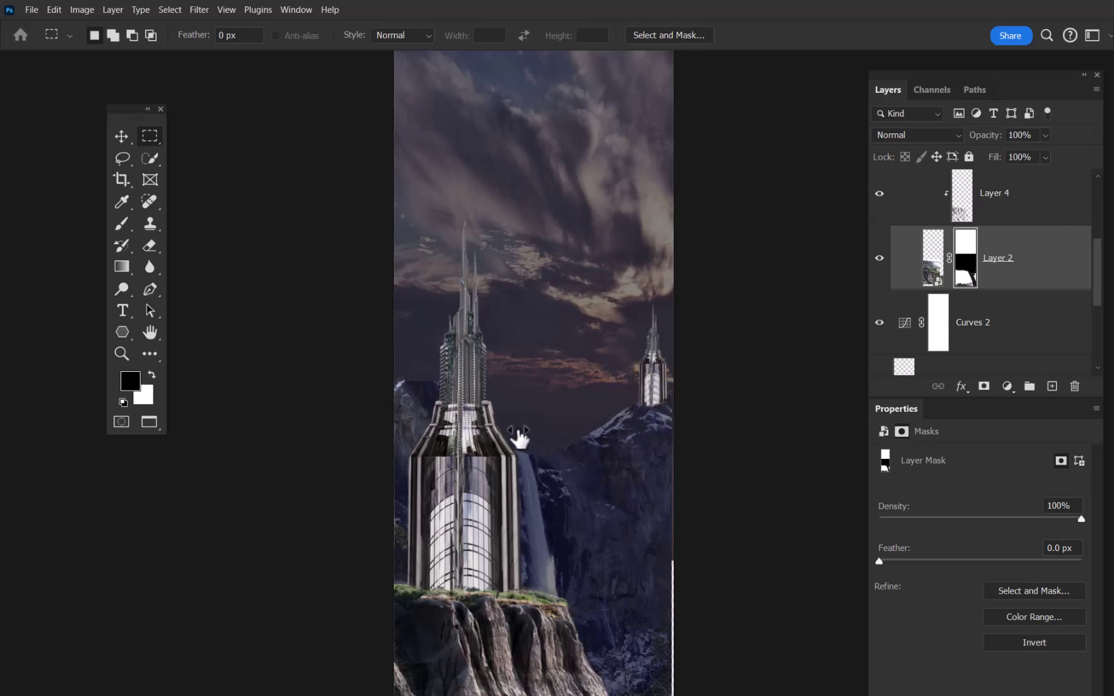
# Open a Curves adjustment directly on the clouds_001820 layer and set the RGB black point's input to 44.
pyautogui.moveTo(1101, 290); pyautogui.dragTo(1099, 343)
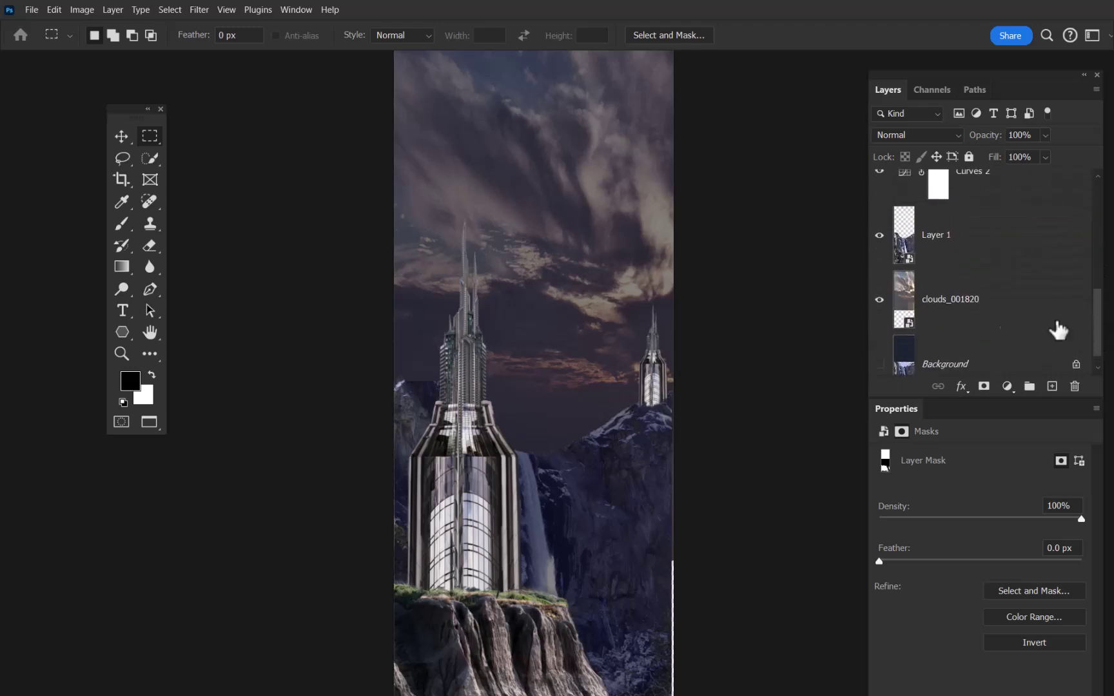
pyautogui.click(912, 310)
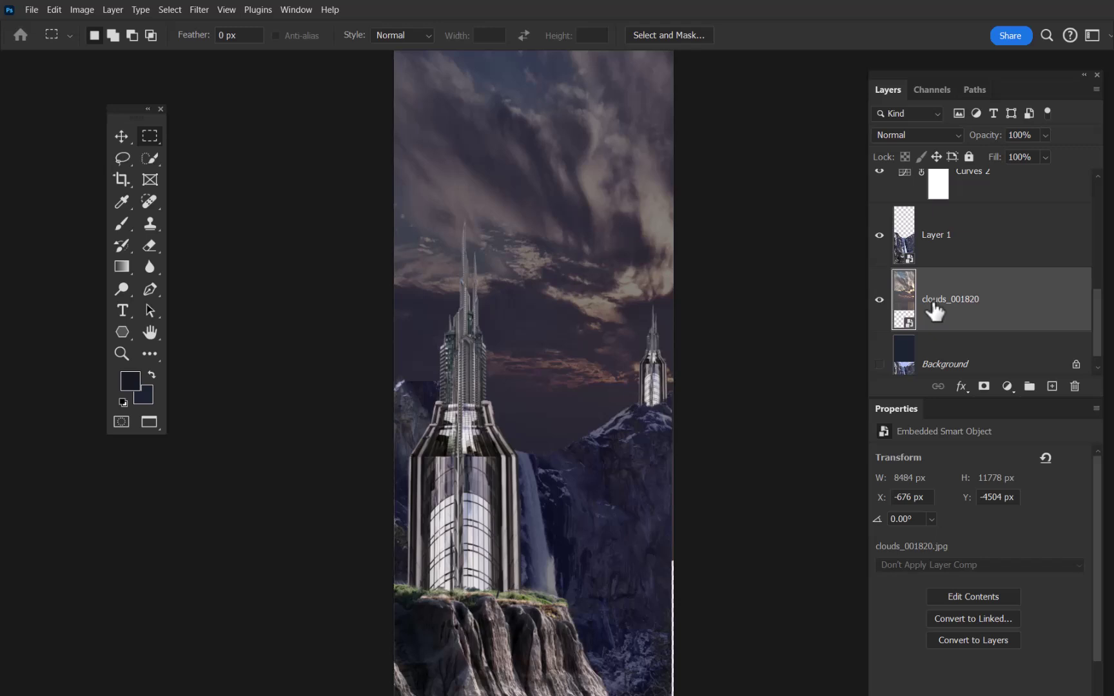
pyautogui.click(1007, 387)
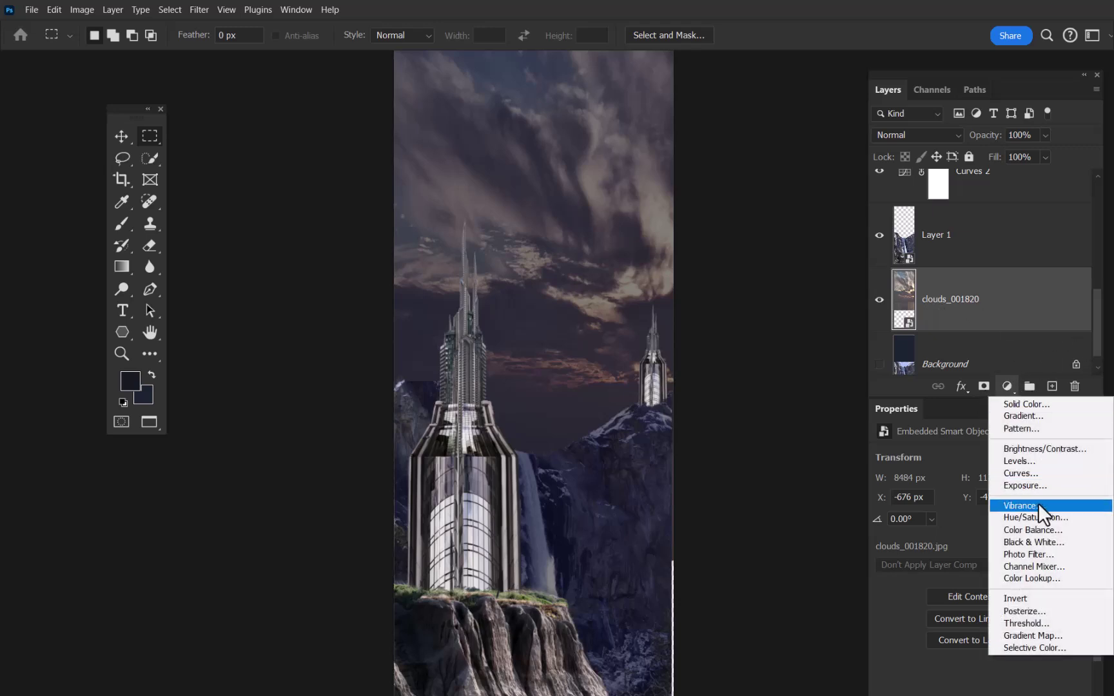
pyautogui.click(931, 307)
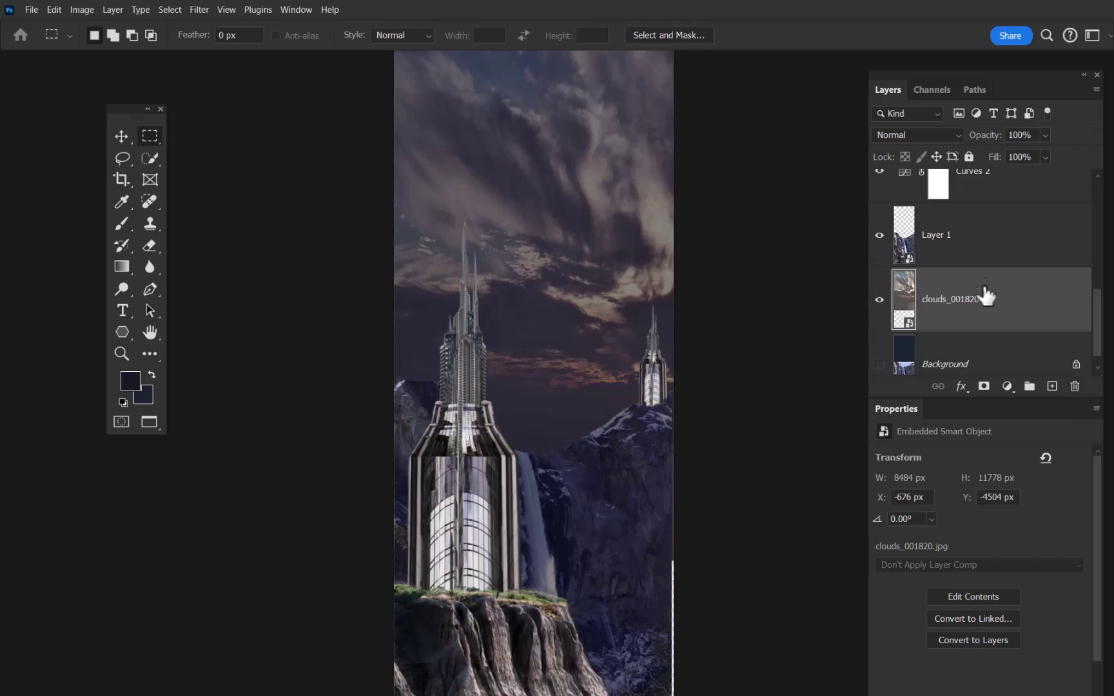
pyautogui.click(81, 10)
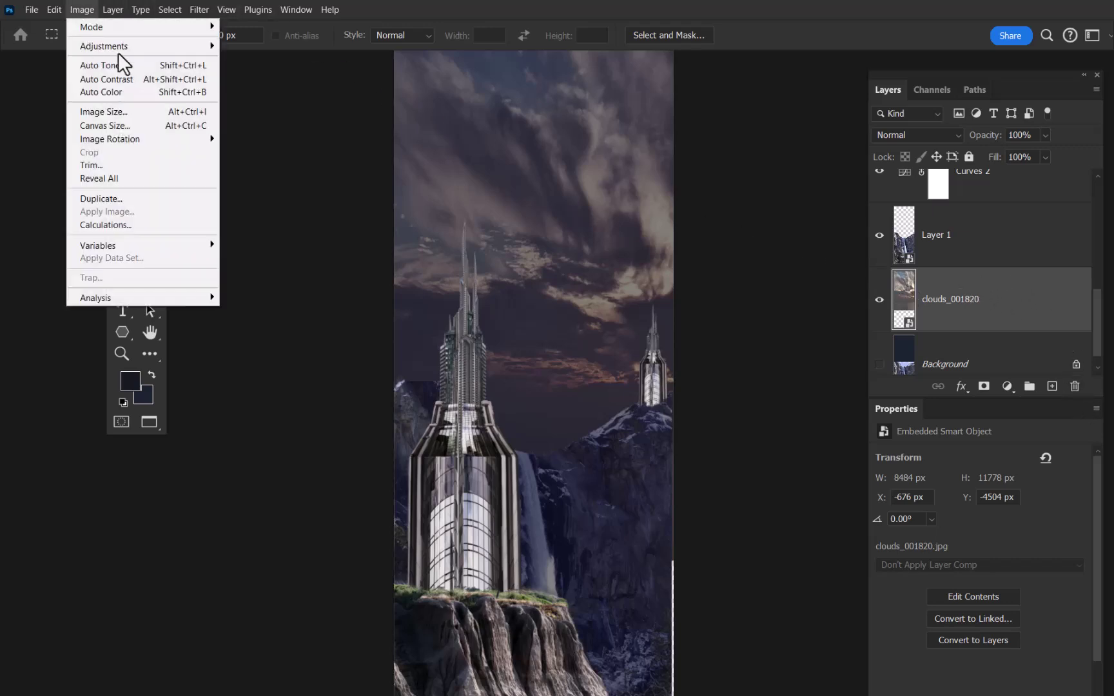
pyautogui.moveTo(154, 47)
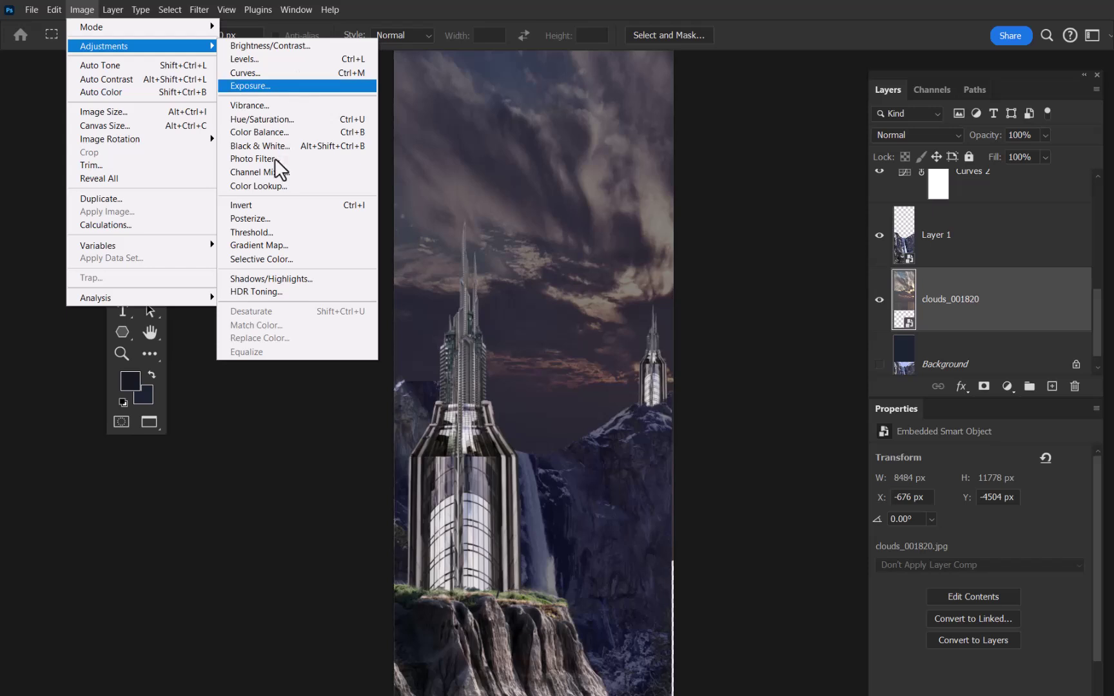
pyautogui.click(257, 73)
pyautogui.moveTo(575, 107); pyautogui.dragTo(1018, 82)
pyautogui.moveTo(748, 348); pyautogui.dragTo(776, 384)
pyautogui.click(990, 65)
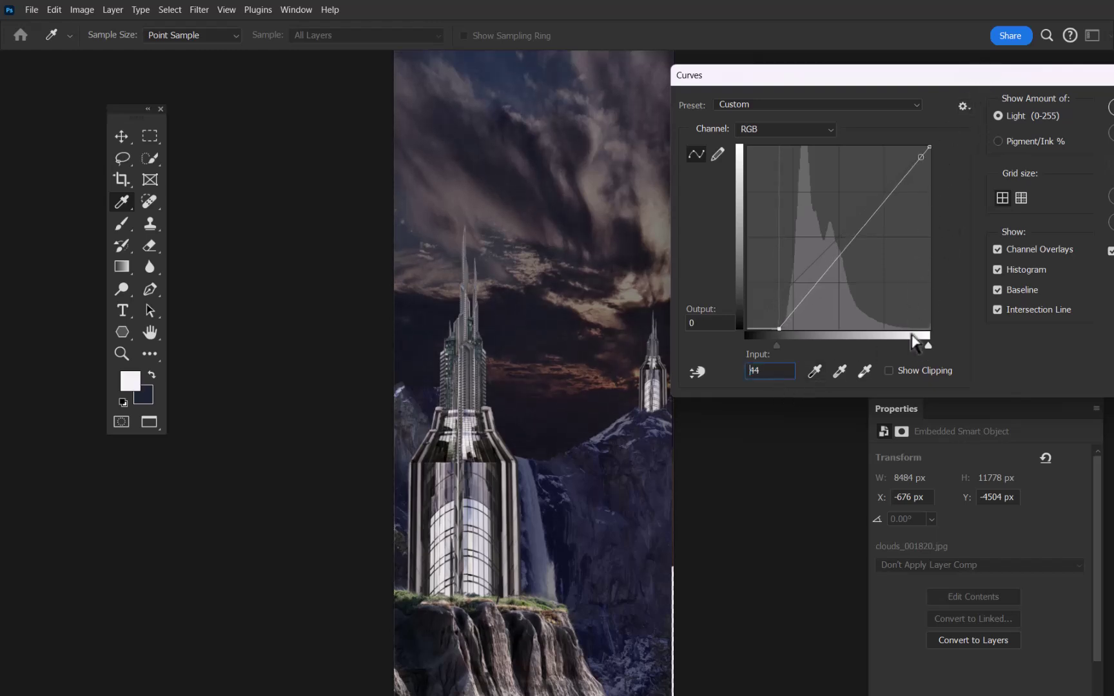
# Set the curve's white point input to 205 and apply the Curves adjustment to the clouds.
pyautogui.moveTo(927, 349); pyautogui.dragTo(893, 354)
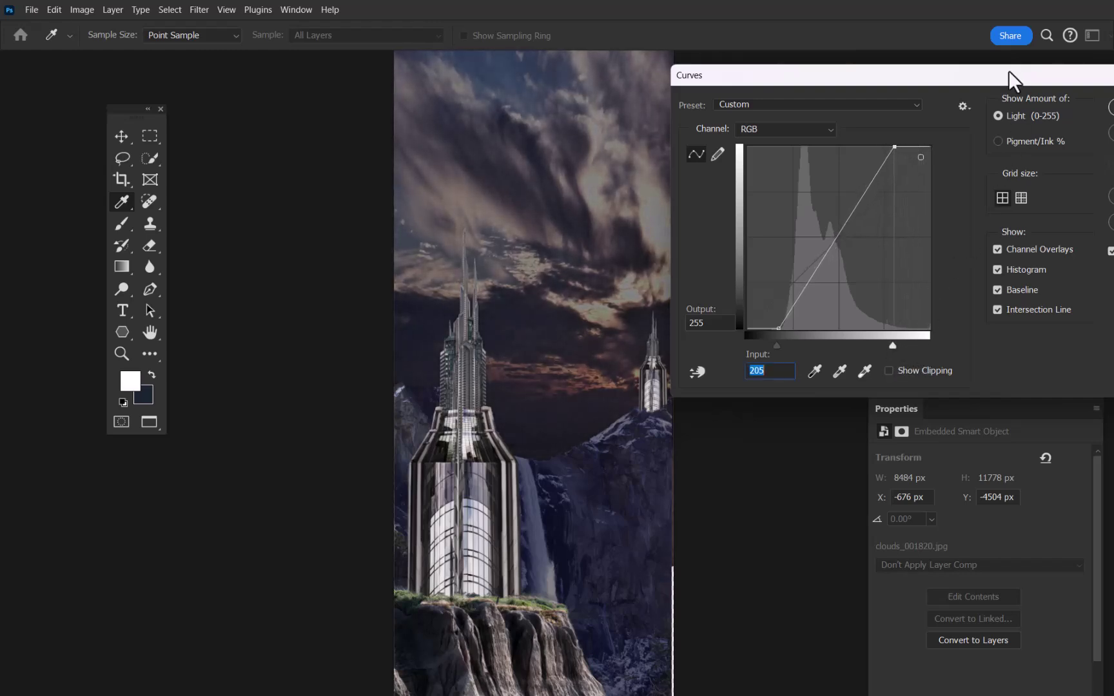
pyautogui.moveTo(1007, 75); pyautogui.dragTo(937, 75)
pyautogui.click(1044, 101)
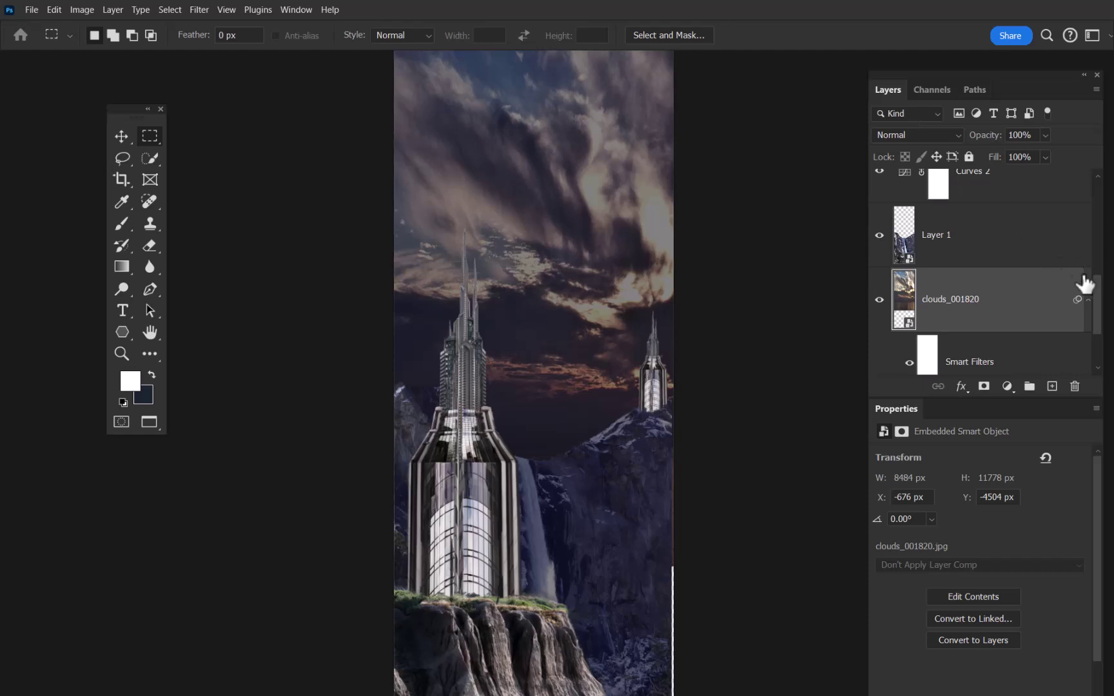
# Select the Foreground texture group and expand the Architectire group to show the building layers.
pyautogui.moveTo(1096, 292); pyautogui.dragTo(1044, 206)
pyautogui.click(909, 194)
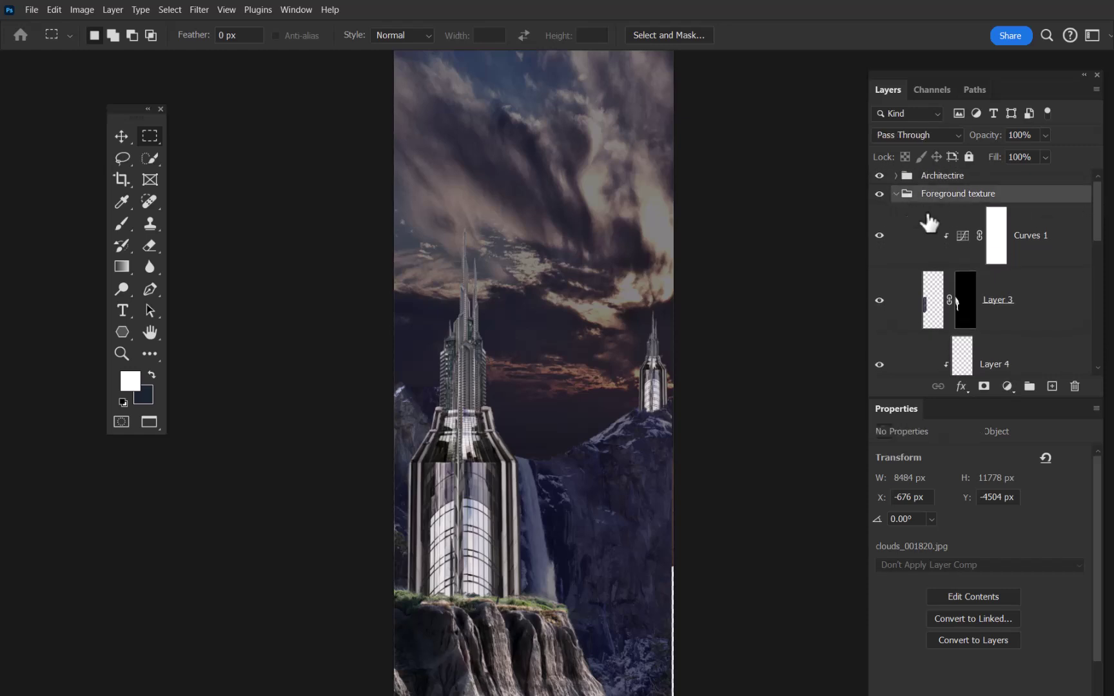
pyautogui.click(896, 176)
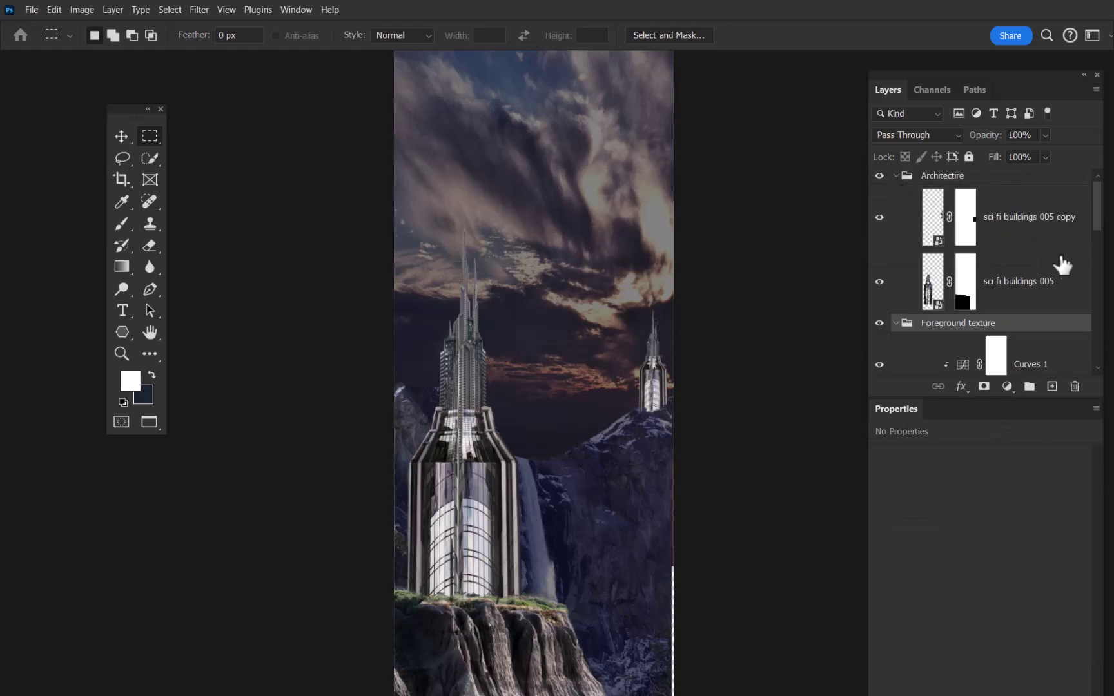
# Open a Curves adjustment on the sci fi buildings 005 copy layer and lower the RGB white point's output to 144.
pyautogui.click(880, 218)
pyautogui.click(880, 219)
pyautogui.click(938, 234)
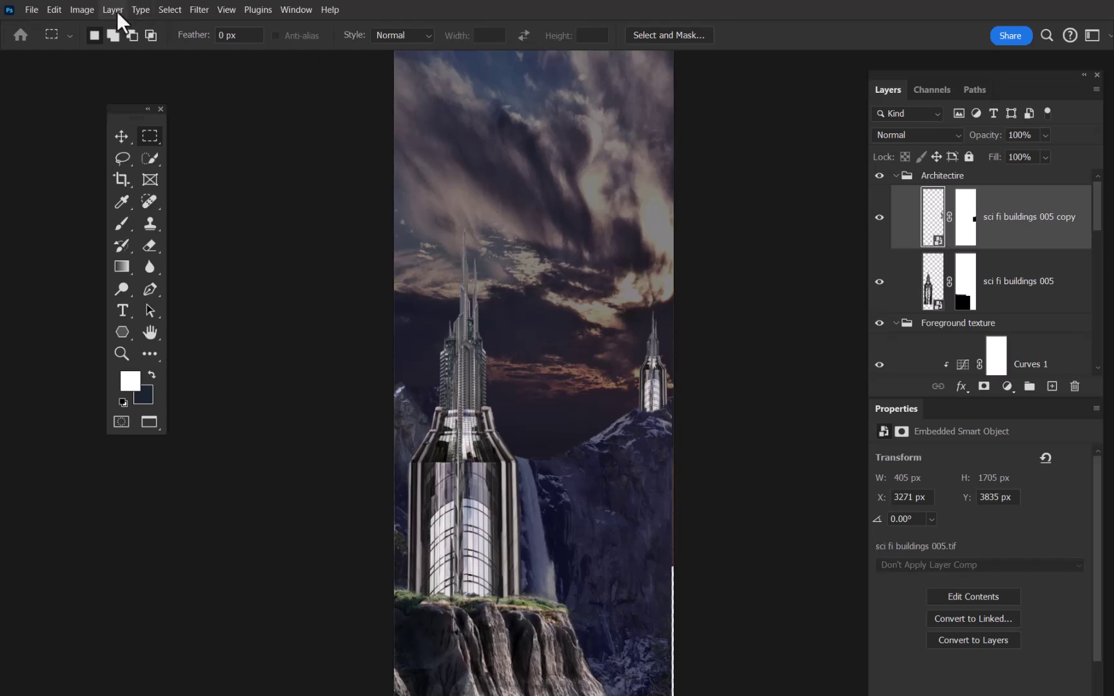
pyautogui.click(82, 9)
pyautogui.moveTo(108, 45)
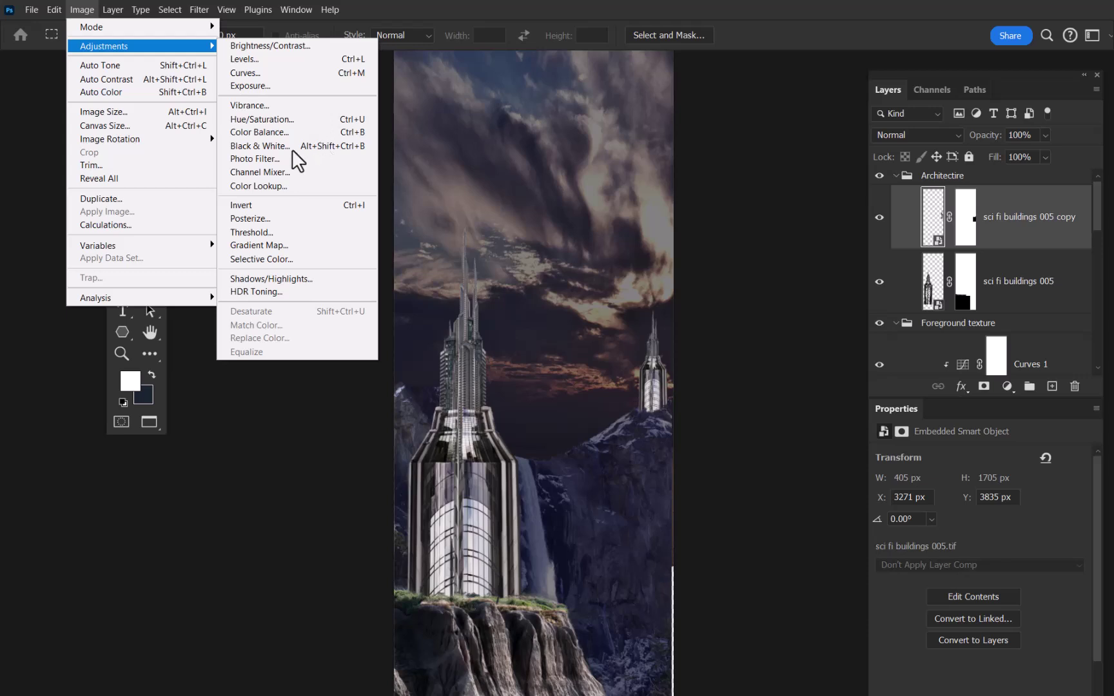
pyautogui.click(251, 76)
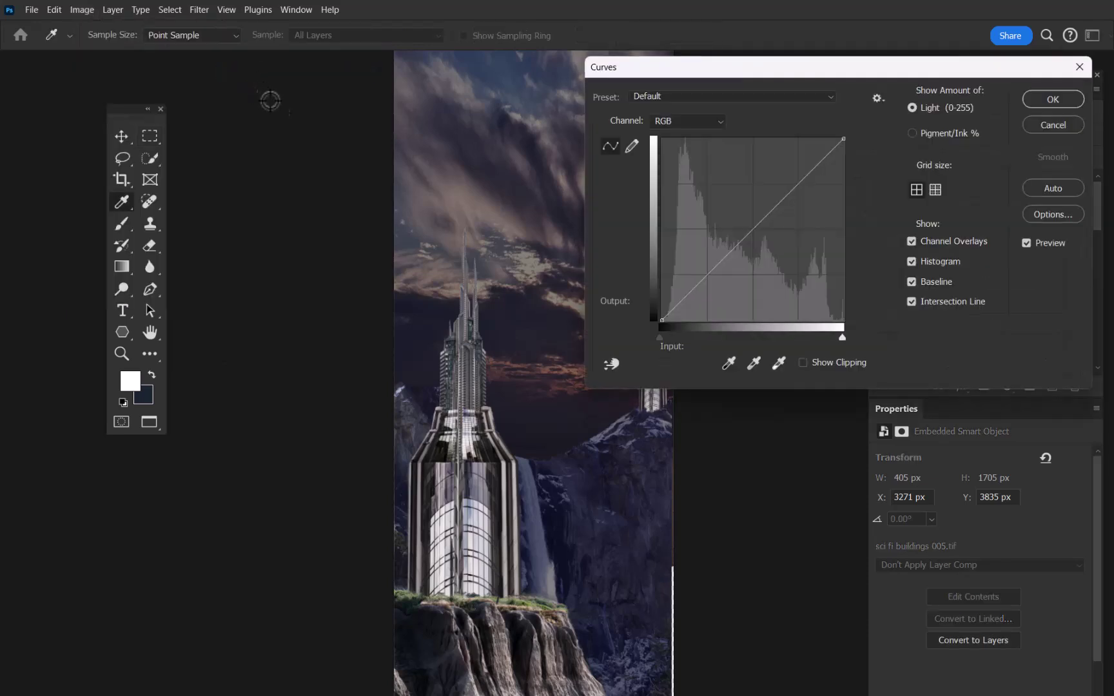
pyautogui.moveTo(709, 70); pyautogui.dragTo(877, 68)
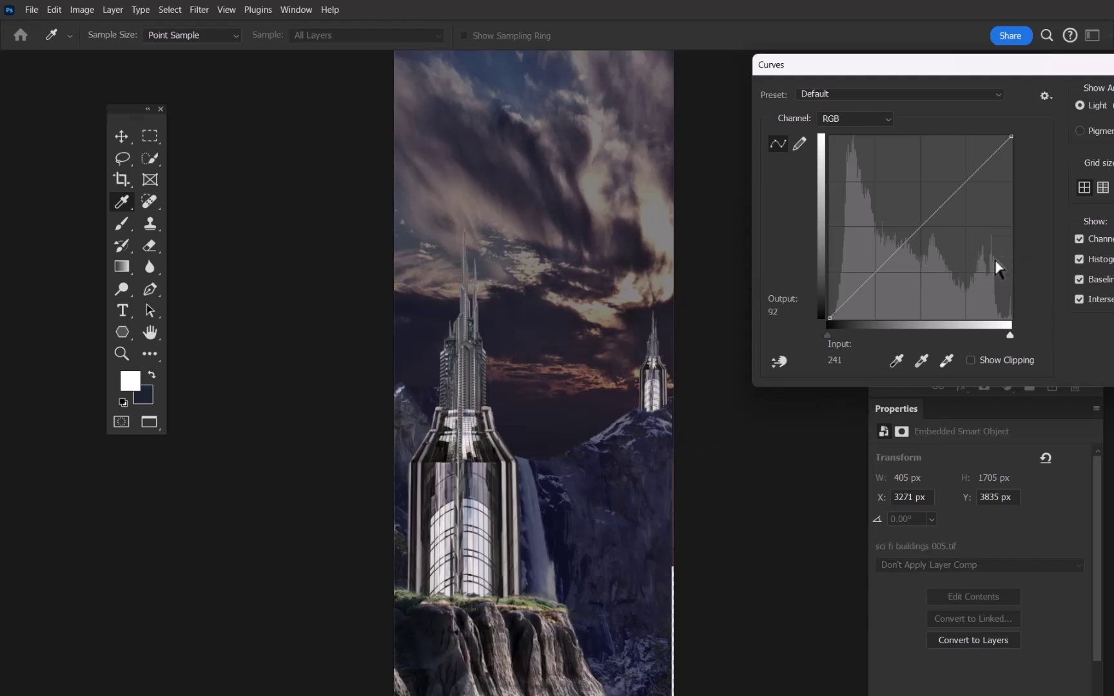
pyautogui.moveTo(1011, 138); pyautogui.dragTo(1016, 219)
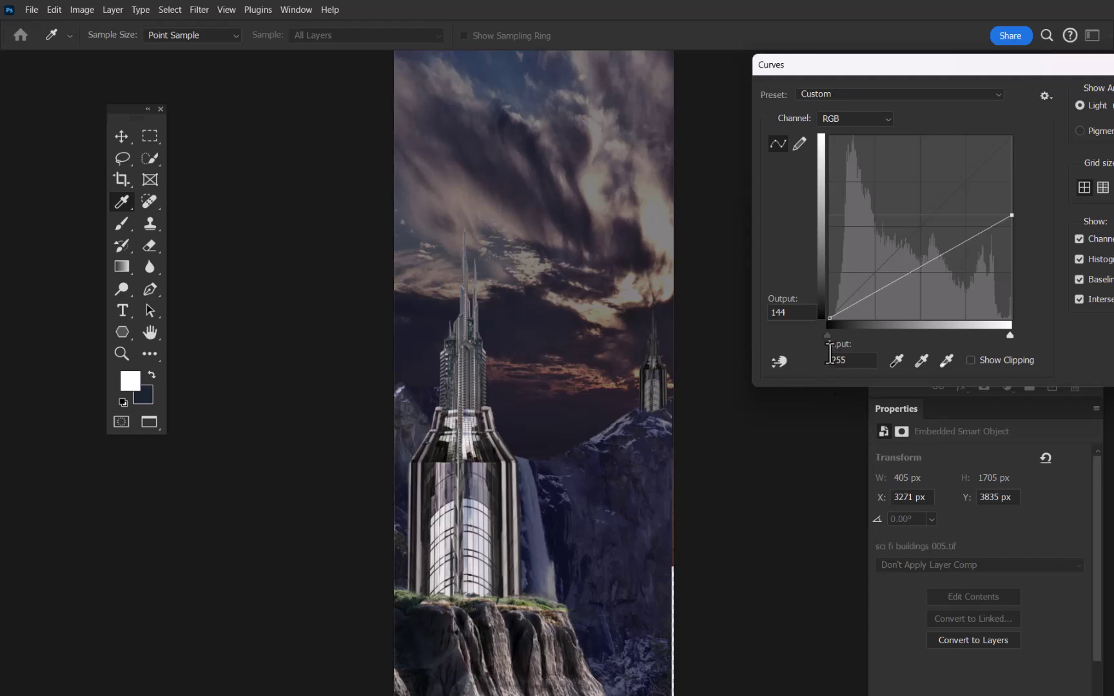
# Raise the Blue channel's midtones to input 108, output 133 and apply the Curves adjustment to the distant tower.
pyautogui.click(876, 118)
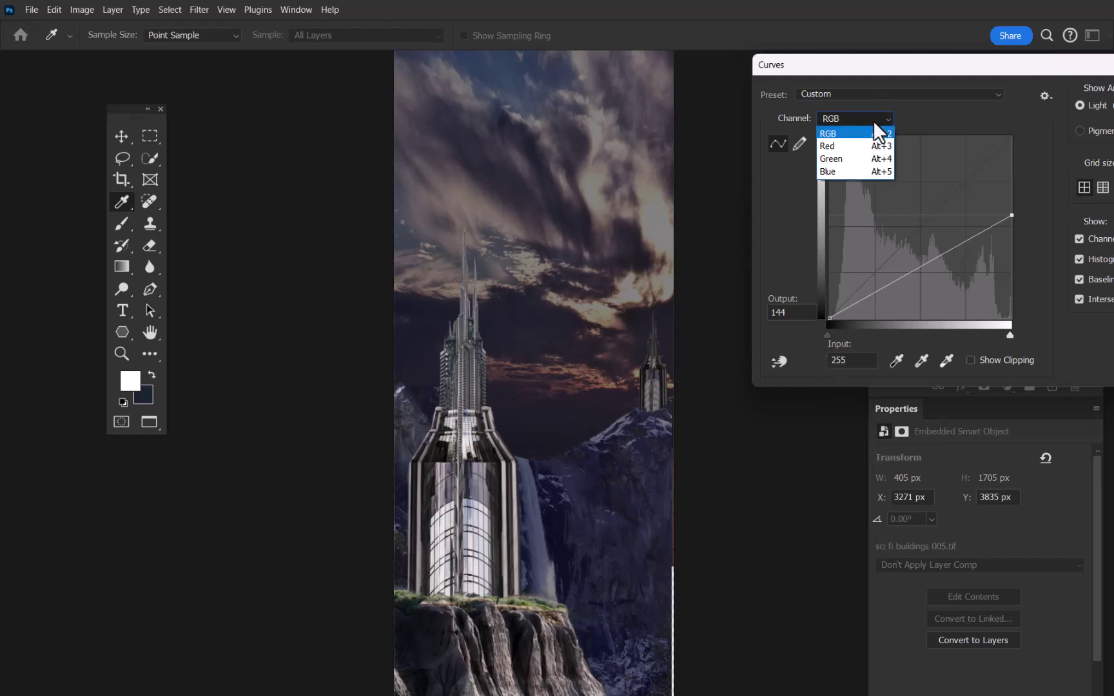
pyautogui.click(858, 172)
pyautogui.click(924, 230)
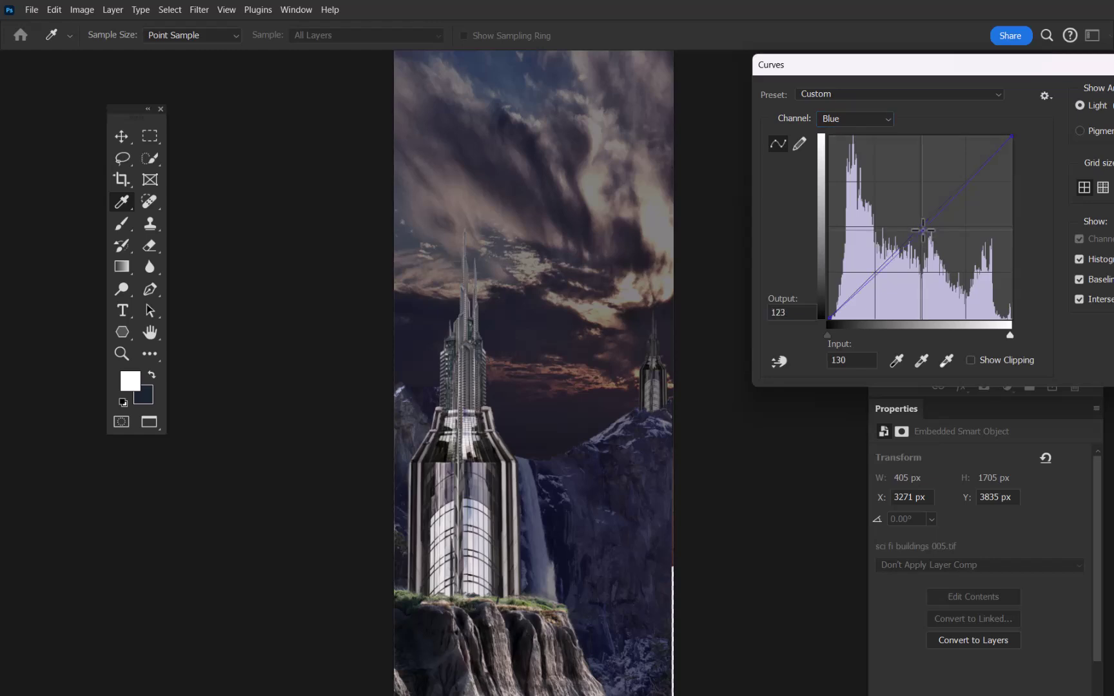
pyautogui.moveTo(923, 230)
pyautogui.mouseDown()
pyautogui.moveTo(898, 220)
pyautogui.moveTo(908, 231)
pyautogui.mouseUp()
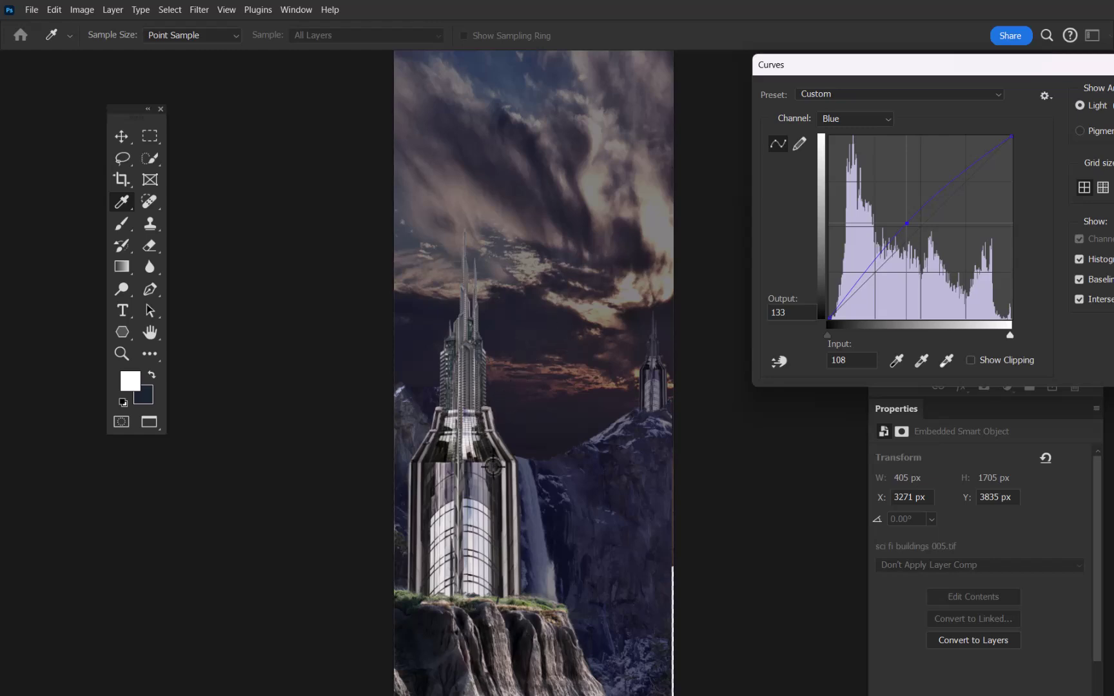
pyautogui.scroll(-2, 497, 451)
pyautogui.moveTo(510, 466); pyautogui.dragTo(432, 326)
pyautogui.click(482, 343)
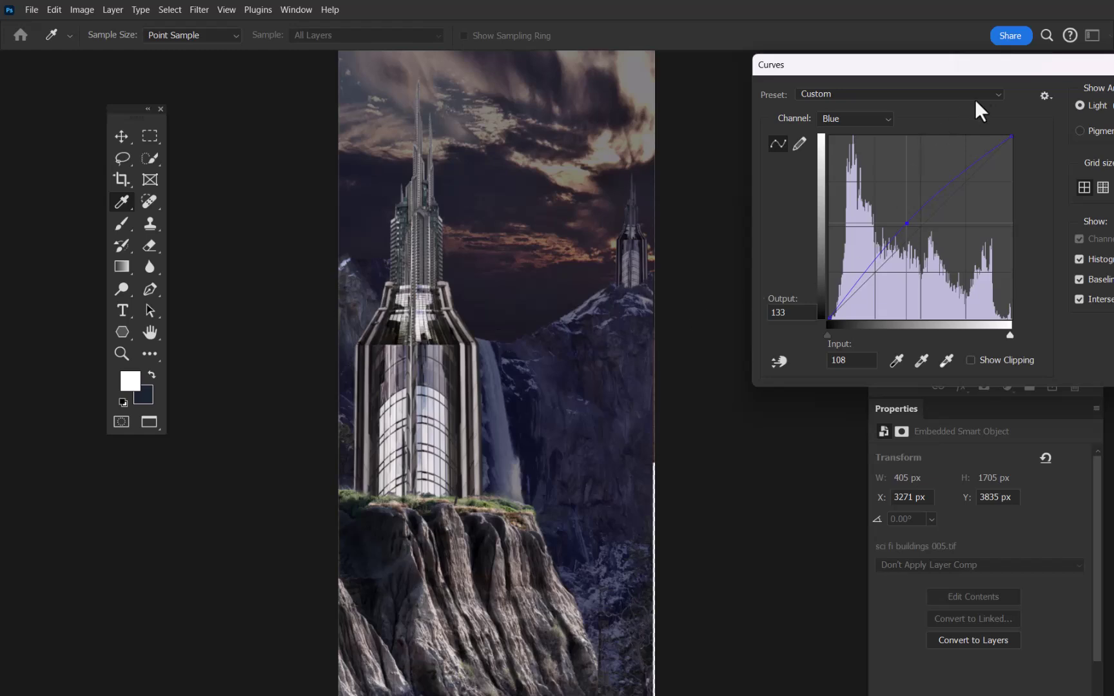
pyautogui.moveTo(974, 65); pyautogui.dragTo(780, 89)
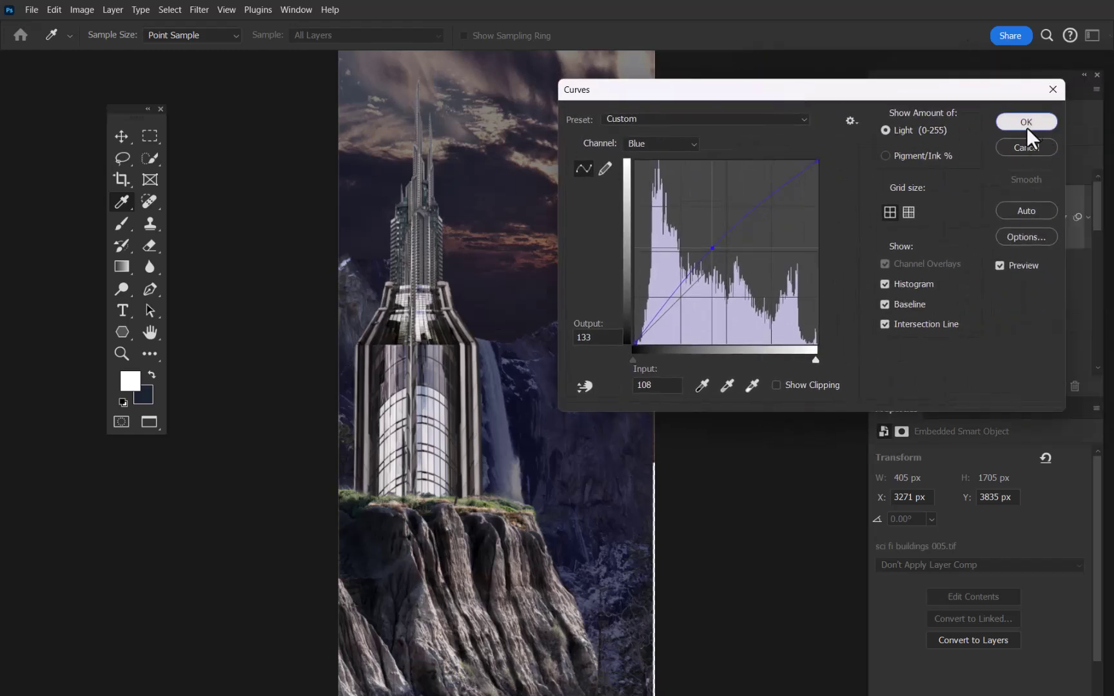
pyautogui.click(1026, 123)
# Open a Curves adjustment on the sci fi buildings 005 layer and slightly lower the RGB white point's output.
pyautogui.click(933, 364)
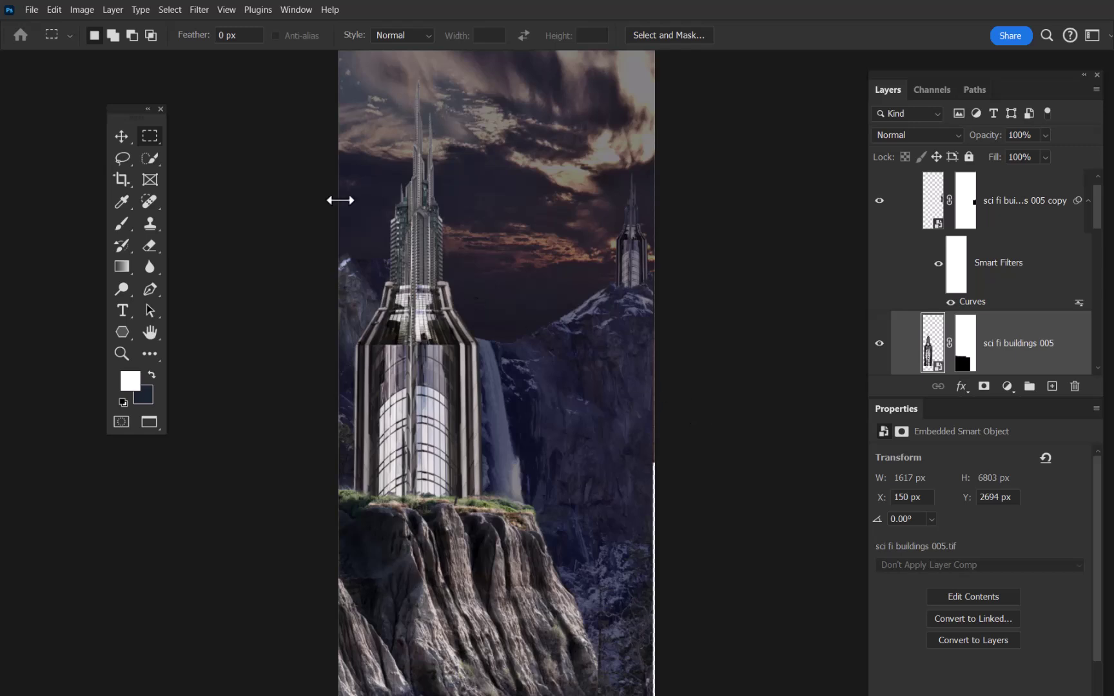
pyautogui.click(77, 11)
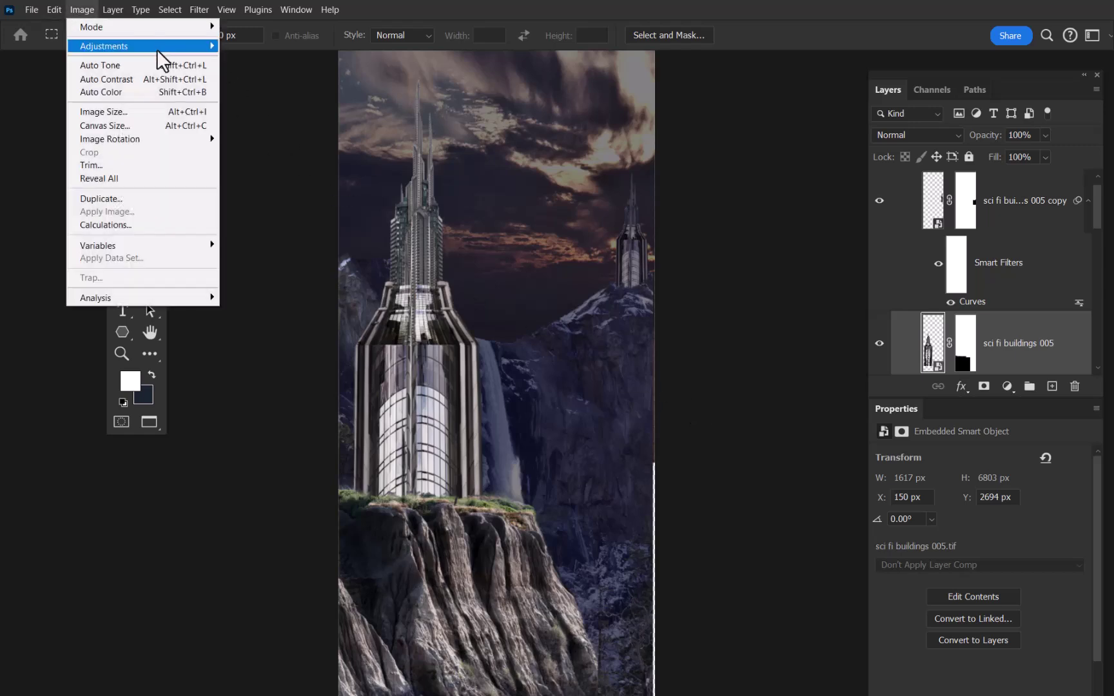
pyautogui.moveTo(162, 47)
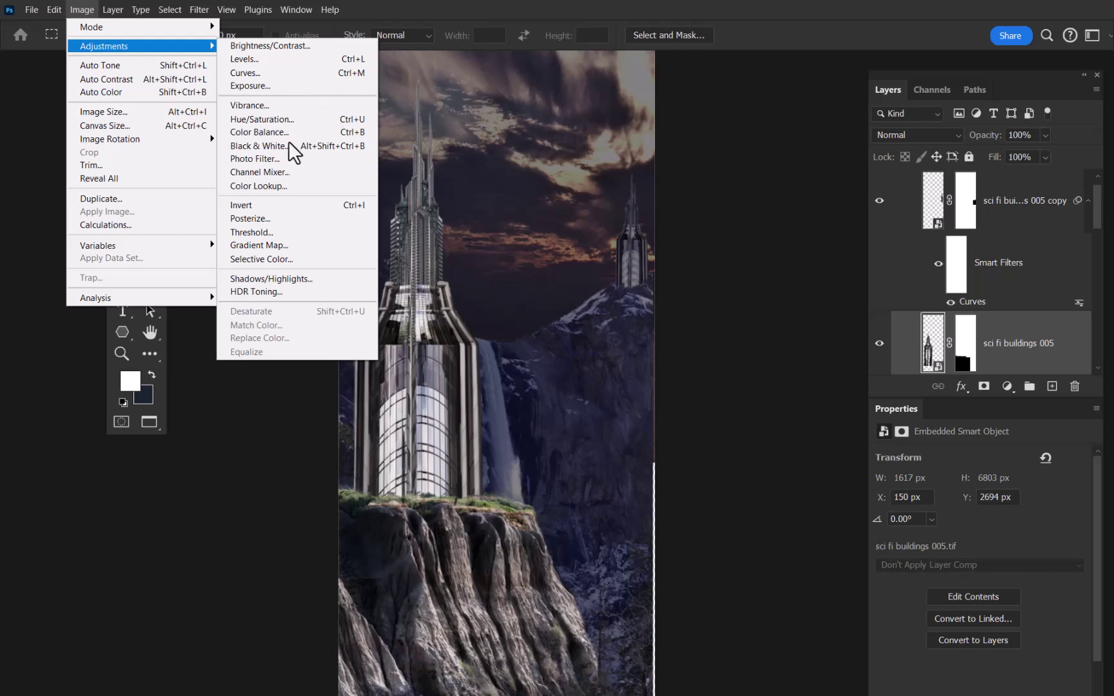
pyautogui.click(263, 74)
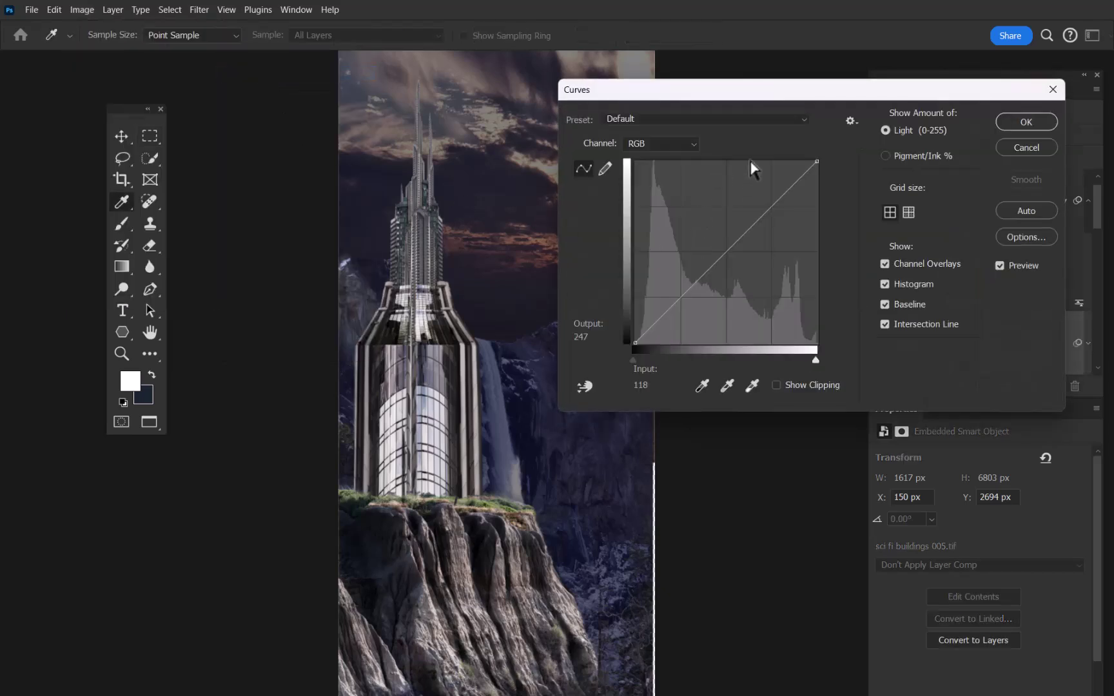
pyautogui.moveTo(817, 161)
pyautogui.mouseDown()
pyautogui.moveTo(824, 223)
pyautogui.moveTo(825, 172)
pyautogui.moveTo(815, 185)
pyautogui.mouseUp()
# Darken the large tower's midtones with a curve point at input 129, output 81 and apply the Curves adjustment.
pyautogui.moveTo(723, 263); pyautogui.dragTo(725, 282)
pyautogui.moveTo(777, 91); pyautogui.dragTo(946, 86)
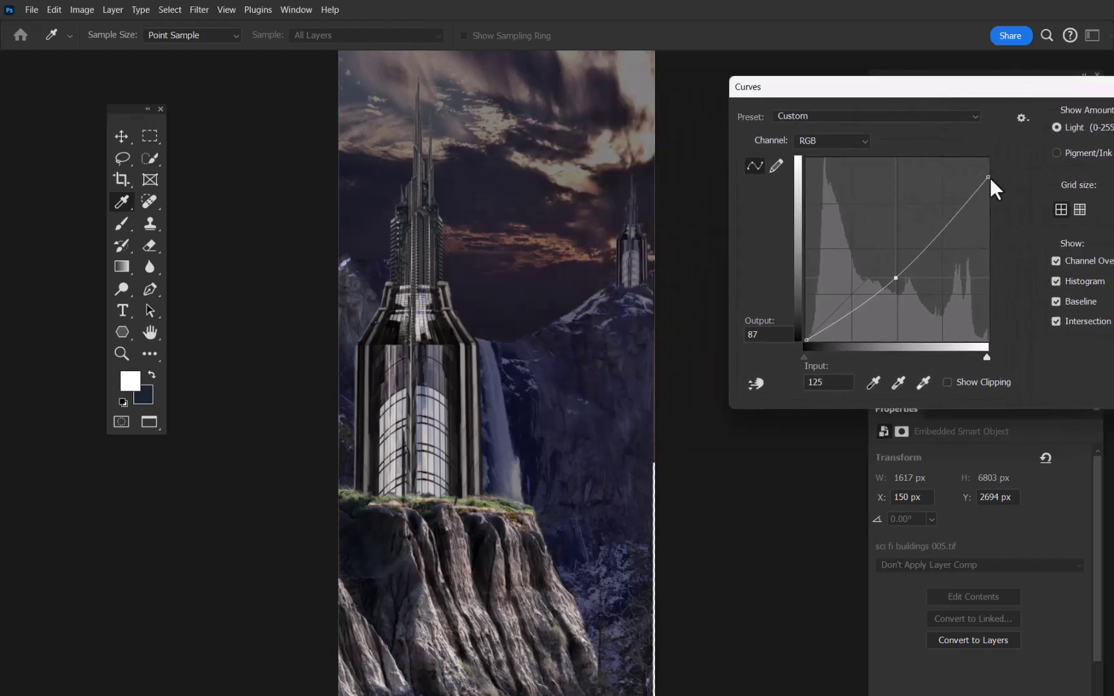
pyautogui.moveTo(899, 282); pyautogui.dragTo(902, 289)
pyautogui.moveTo(902, 288); pyautogui.dragTo(901, 285)
pyautogui.moveTo(1022, 90); pyautogui.dragTo(998, 155)
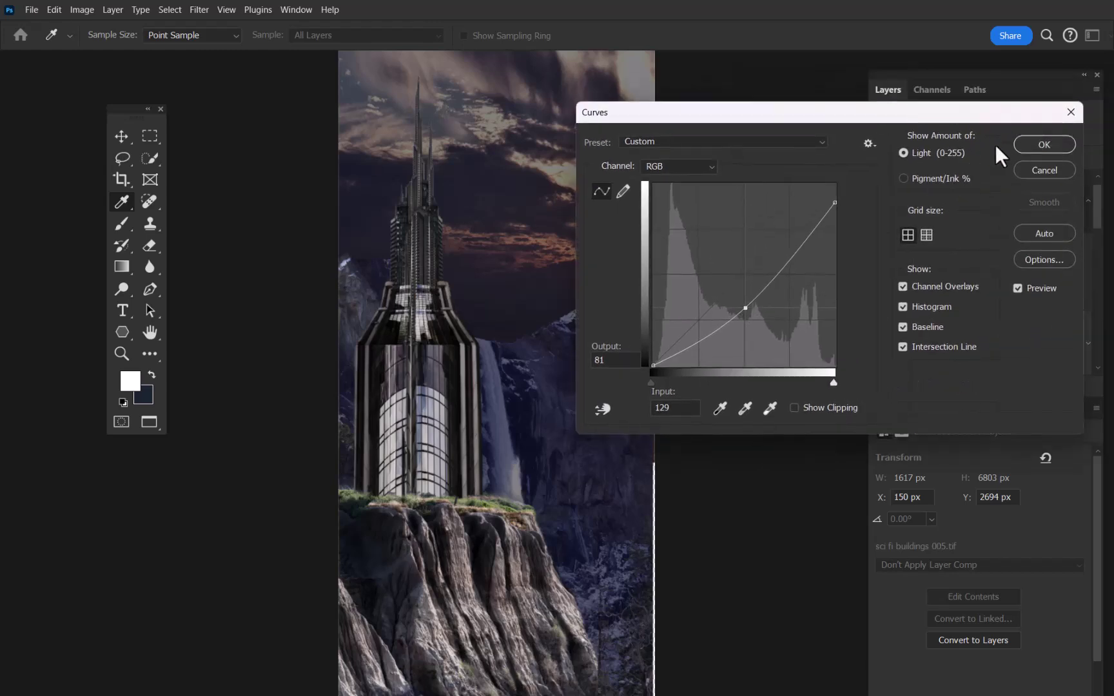
pyautogui.click(1044, 144)
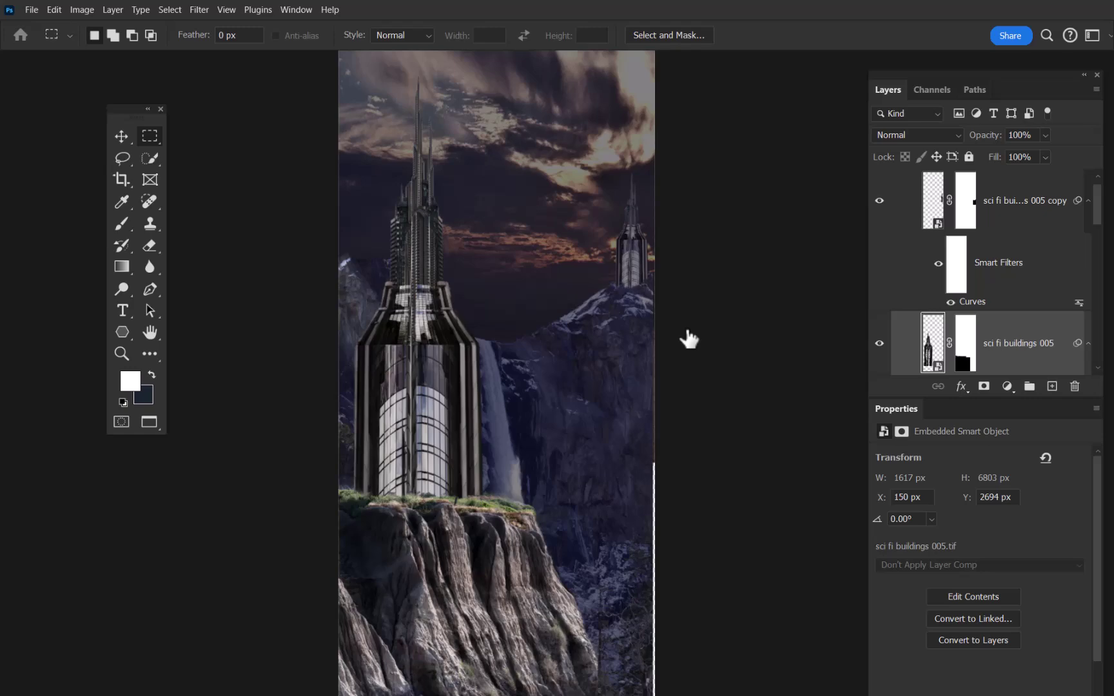
# Switch to Adobe Bridge, find the night window textures in the 4 Advanced Photoshop folder and preview genxs (1).jpg full screen.
pyautogui.hotkey('ctrl', 'alt', 'o')
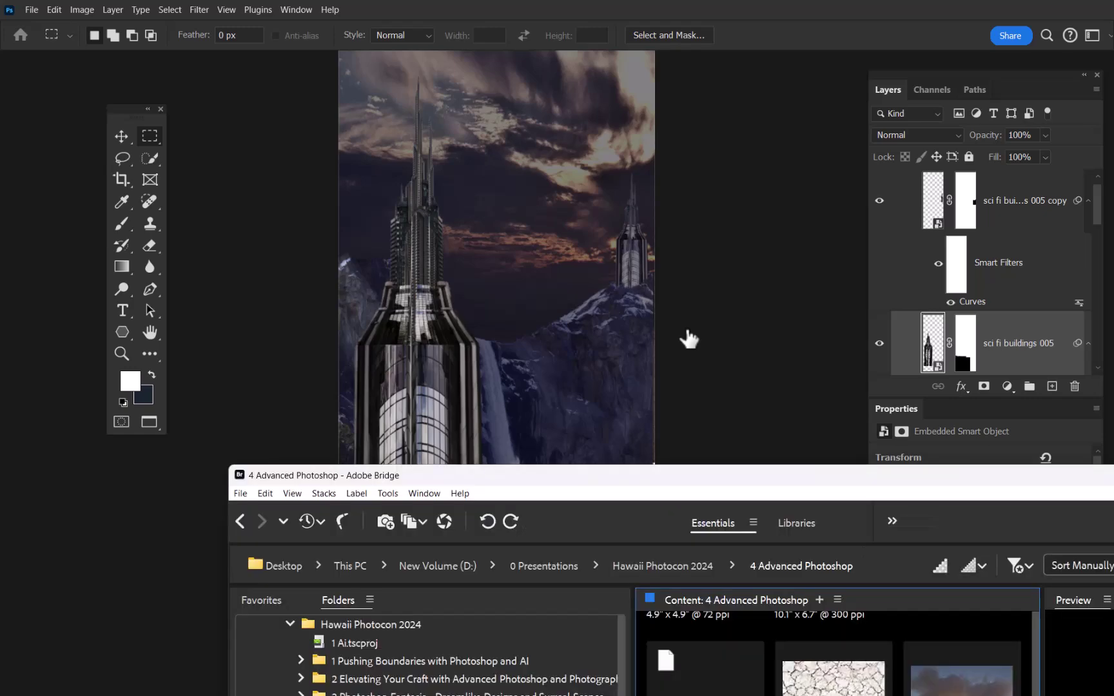
pyautogui.moveTo(810, 478); pyautogui.dragTo(758, 538)
pyautogui.moveTo(617, 533); pyautogui.dragTo(445, 30)
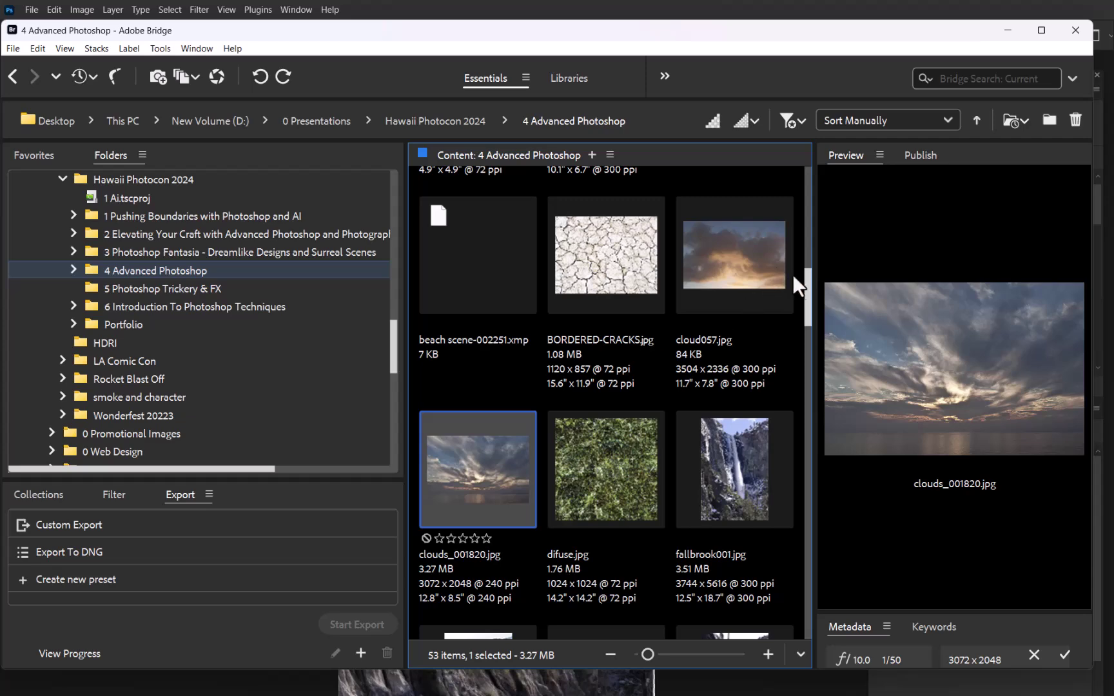
pyautogui.moveTo(804, 279); pyautogui.dragTo(801, 381)
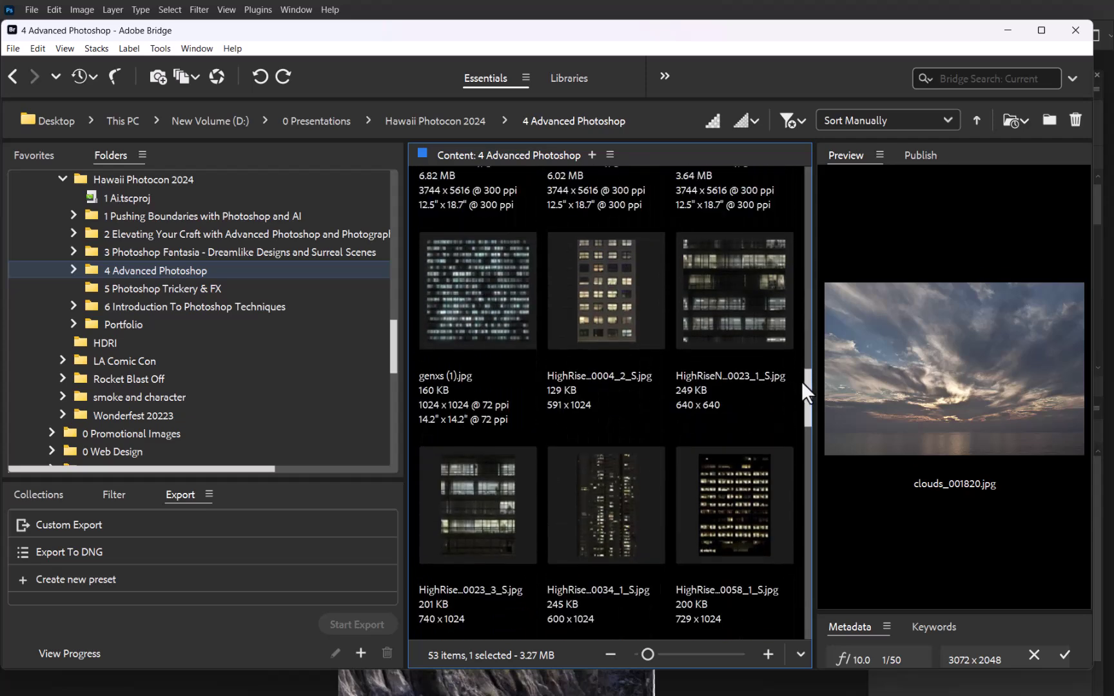
pyautogui.click(570, 300)
pyautogui.click(513, 343)
pyautogui.press('space')
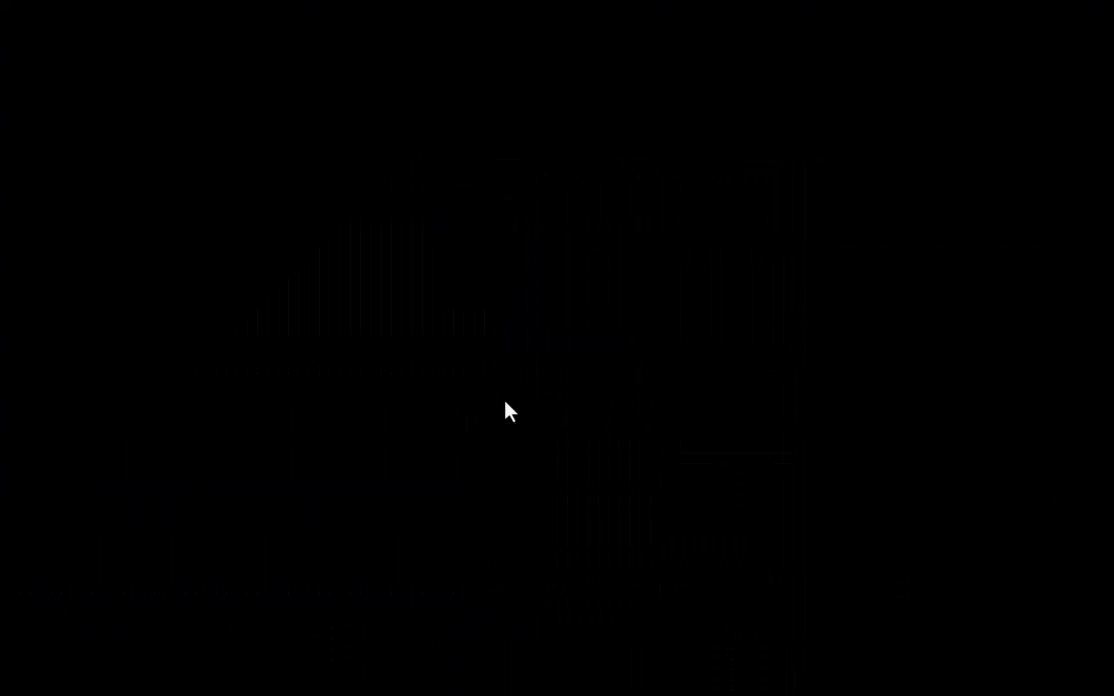
pyautogui.press('space')
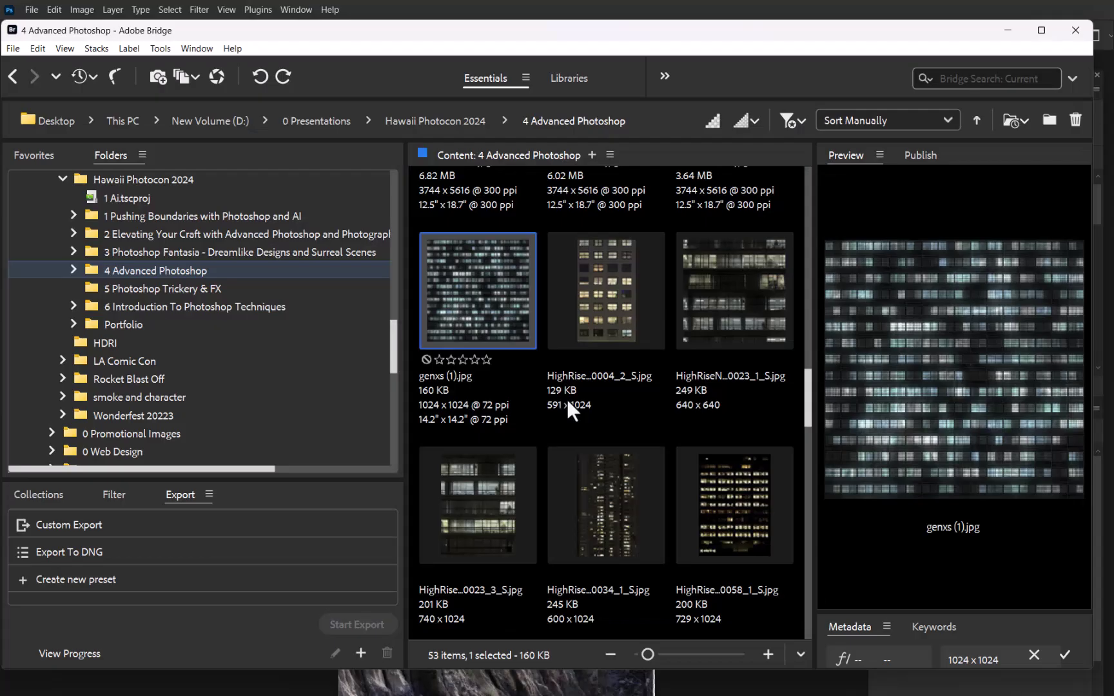
# Preview the HighRise 0004_2_S and HighRiseNight0034_1_S images full screen.
pyautogui.click(619, 293)
pyautogui.press('space')
pyautogui.press('space')
pyautogui.click(607, 500)
pyautogui.press('space')
pyautogui.press('space')
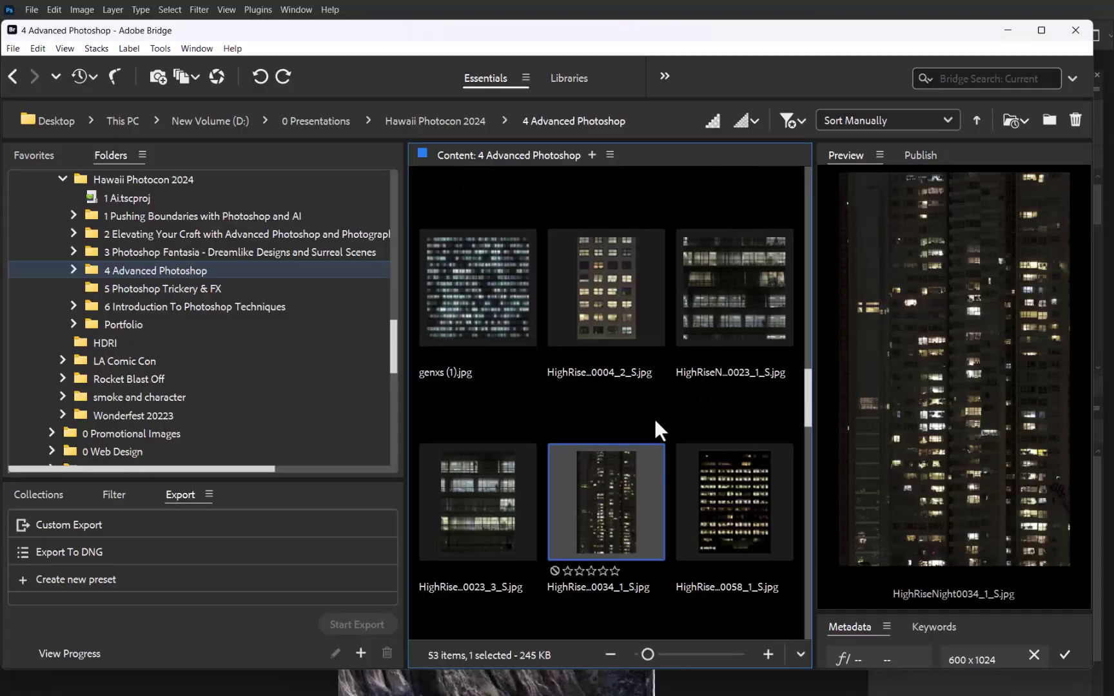
# Place HighRiseNight0034_1_S.jpg from Bridge into the Photoshop composite, directly above the sci fi buildings 005 layer.
pyautogui.moveTo(709, 35); pyautogui.dragTo(586, 302)
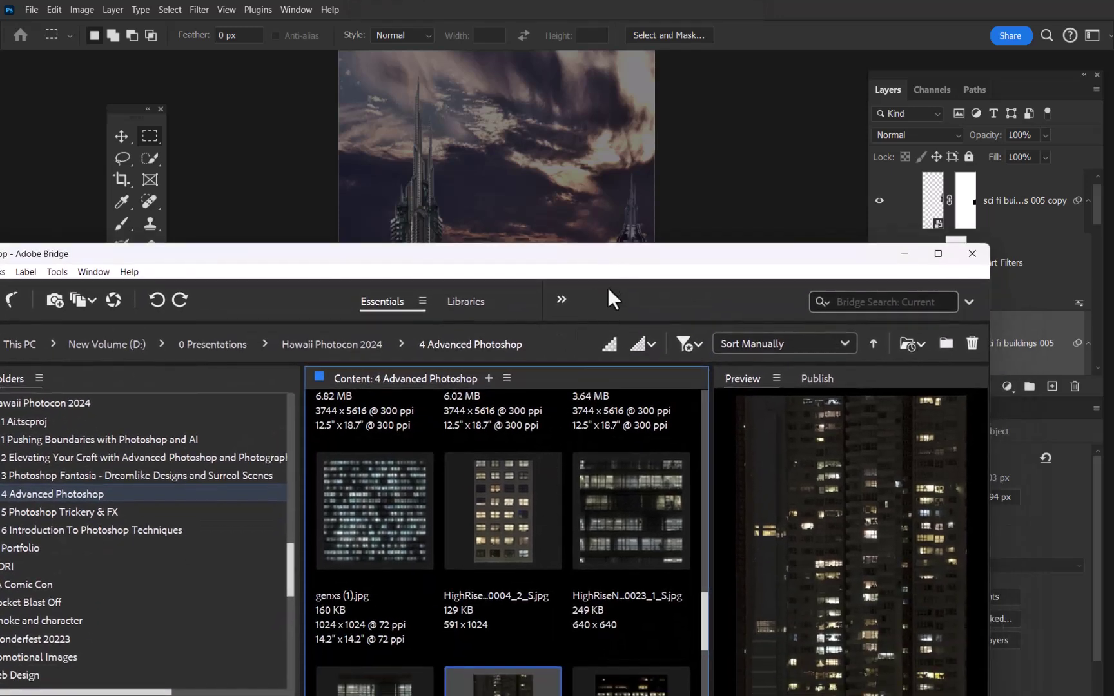
pyautogui.moveTo(628, 251); pyautogui.dragTo(1029, 116)
pyautogui.moveTo(896, 126); pyautogui.dragTo(608, 258)
pyautogui.moveTo(615, 665); pyautogui.dragTo(562, 193)
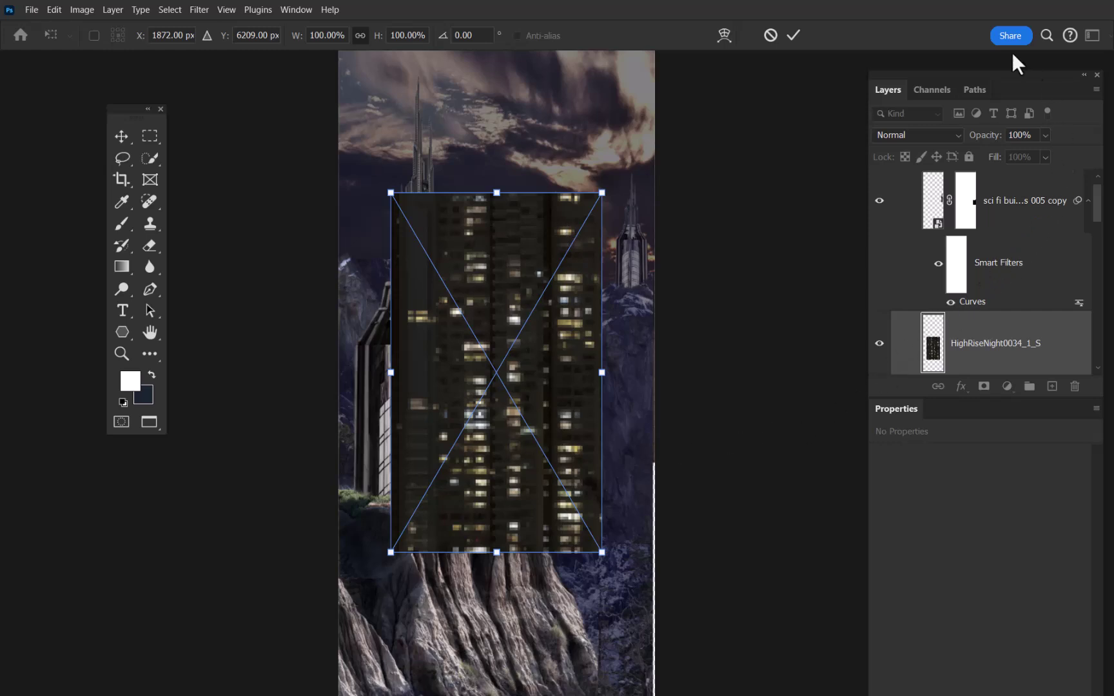
pyautogui.moveTo(987, 79); pyautogui.dragTo(885, 58)
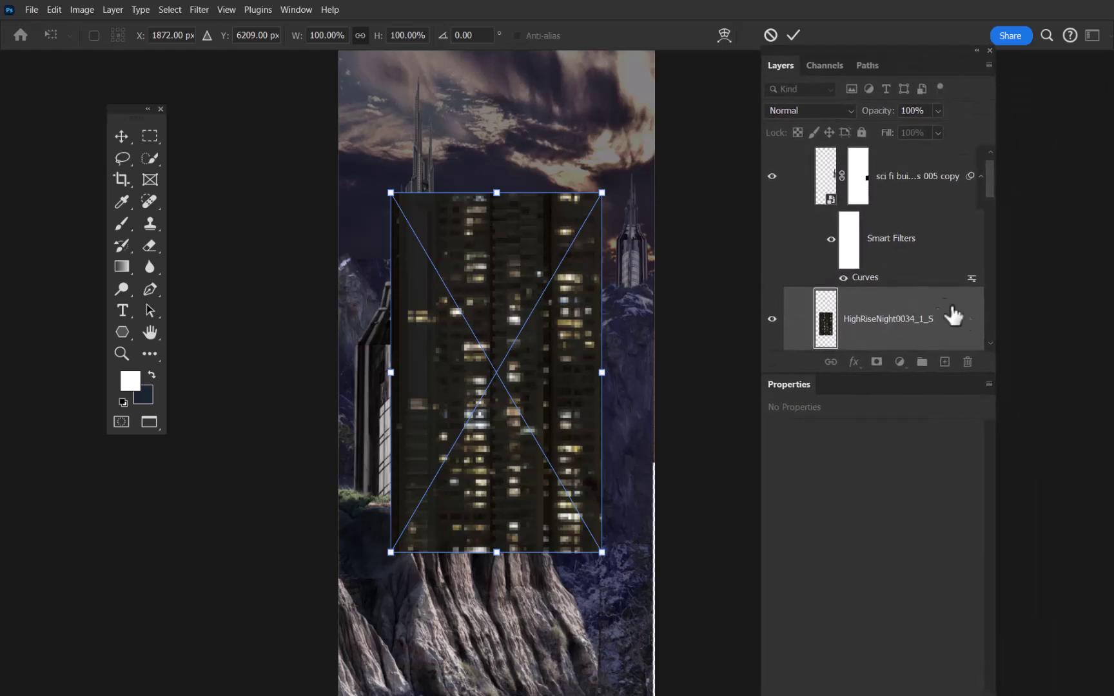
pyautogui.scroll(1, 992, 190)
pyautogui.moveTo(993, 173); pyautogui.dragTo(977, 217)
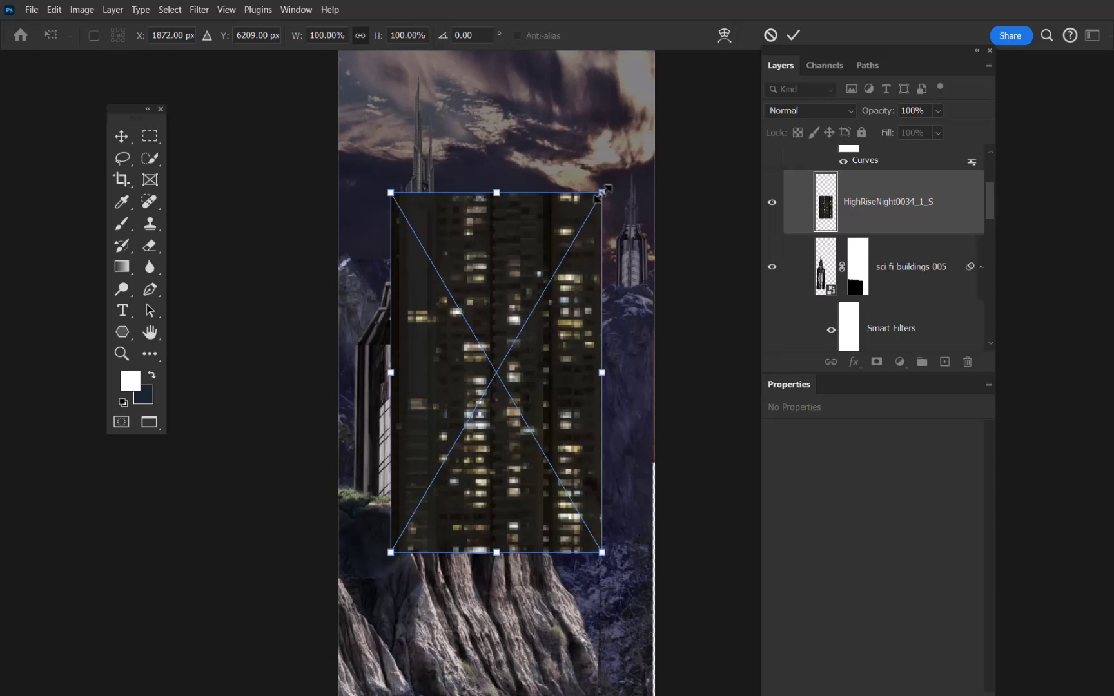
# Scale the placed window-lights image to about 409 × 796 px over the large tower's upper midsection and commit the transform.
pyautogui.moveTo(601, 192); pyautogui.dragTo(459, 437)
pyautogui.moveTo(435, 516); pyautogui.dragTo(423, 266)
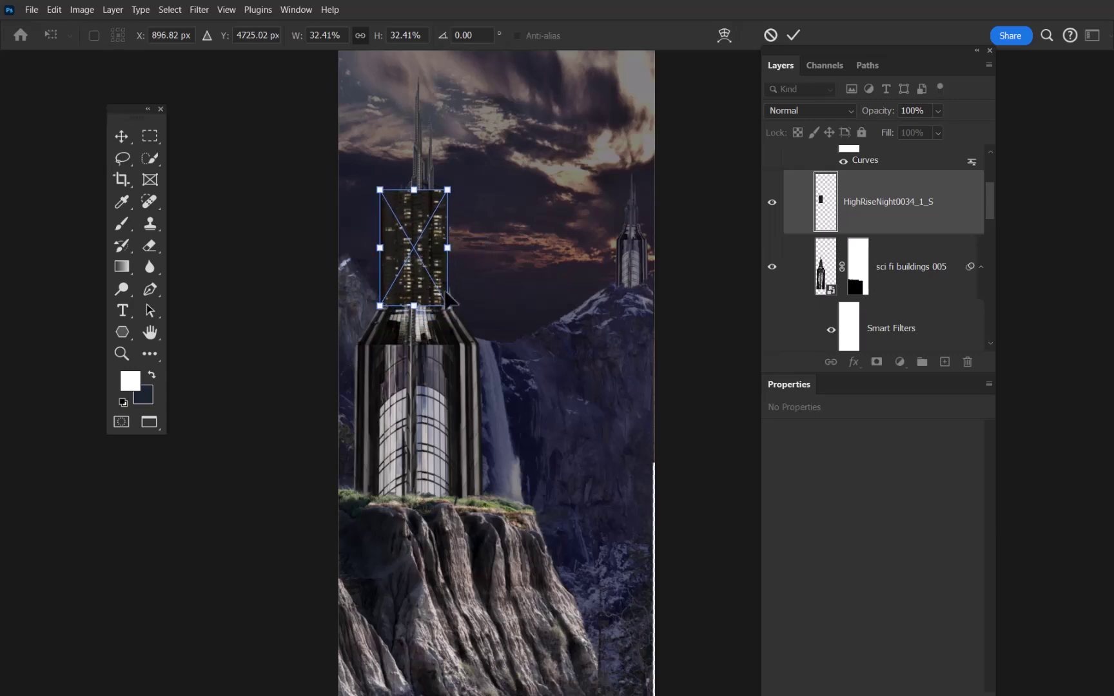
pyautogui.keyDown('ctrl'); pyautogui.click(507, 222); pyautogui.keyUp('ctrl')
pyautogui.moveTo(499, 186); pyautogui.dragTo(557, 380)
pyautogui.keyDown('ctrl'); pyautogui.click(547, 328); pyautogui.keyUp('ctrl')
pyautogui.keyDown('ctrl'); pyautogui.keyDown('alt'); pyautogui.click(548, 328); pyautogui.keyUp('alt'); pyautogui.keyUp('ctrl')
pyautogui.moveTo(533, 169); pyautogui.dragTo(500, 272)
pyautogui.moveTo(473, 352)
pyautogui.mouseDown()
pyautogui.moveTo(600, 275)
pyautogui.moveTo(557, 322)
pyautogui.moveTo(490, 365)
pyautogui.moveTo(472, 357)
pyautogui.mouseUp()
pyautogui.moveTo(456, 290); pyautogui.dragTo(454, 254)
pyautogui.press('Return')
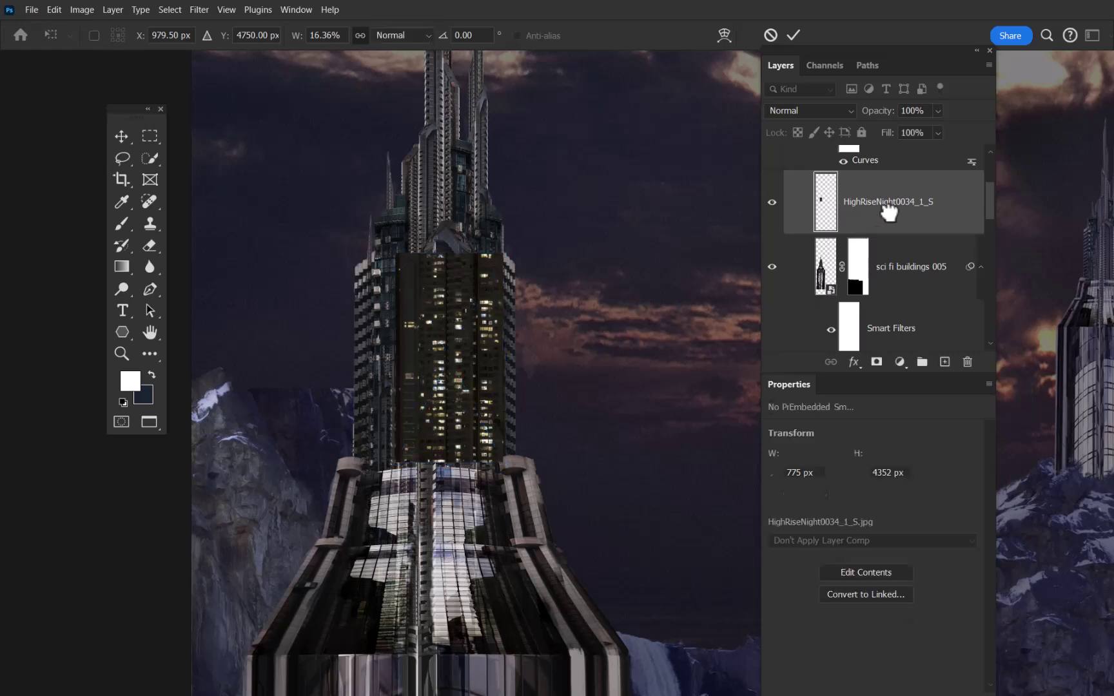
# Set the HighRiseNight0034_1_S layer's blend mode to Color Dodge and shift it to about X 784 px, Y 4359 px.
pyautogui.click(845, 113)
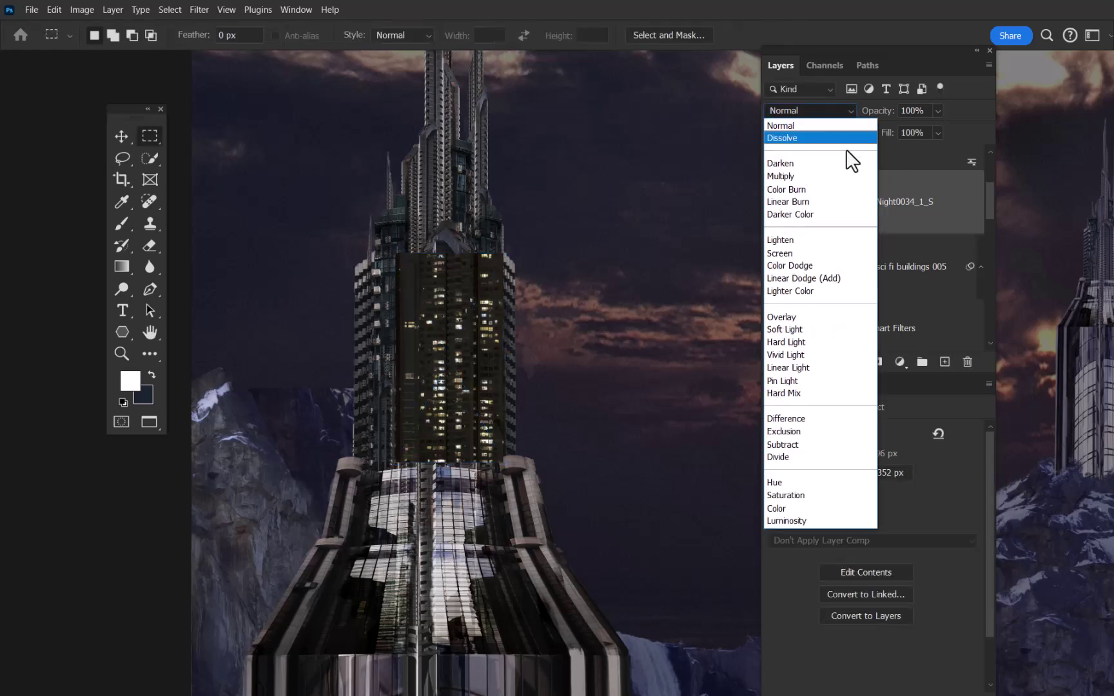
pyautogui.click(792, 265)
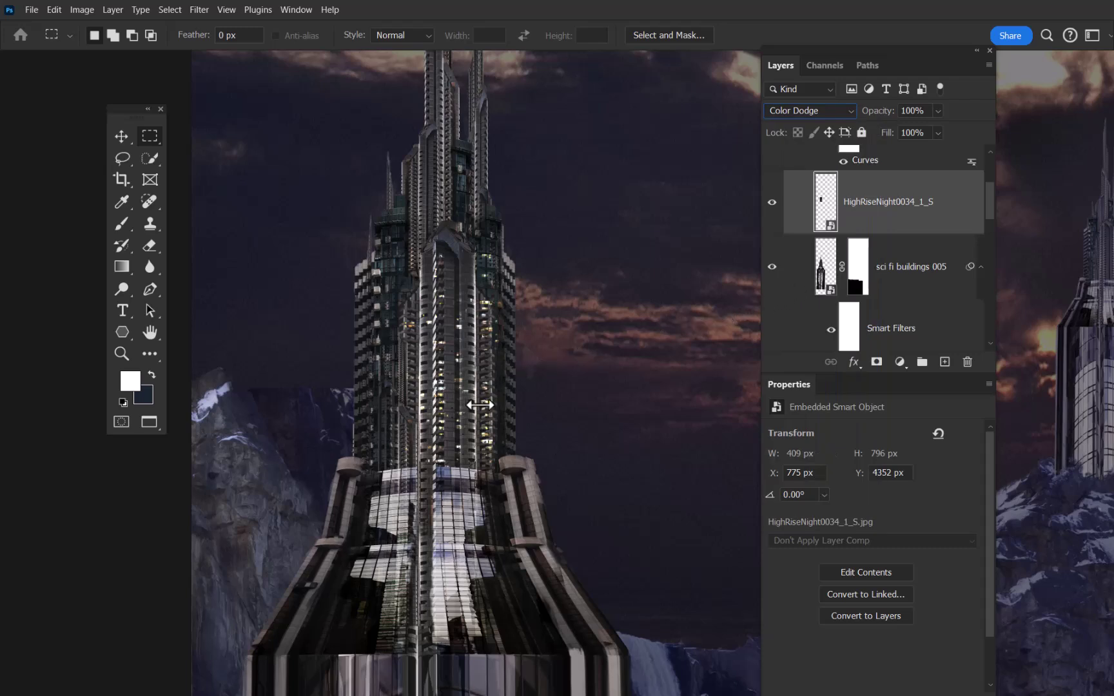
pyautogui.press('v')
pyautogui.moveTo(480, 409)
pyautogui.mouseDown()
pyautogui.moveTo(482, 425)
pyautogui.moveTo(484, 416)
pyautogui.mouseUp()
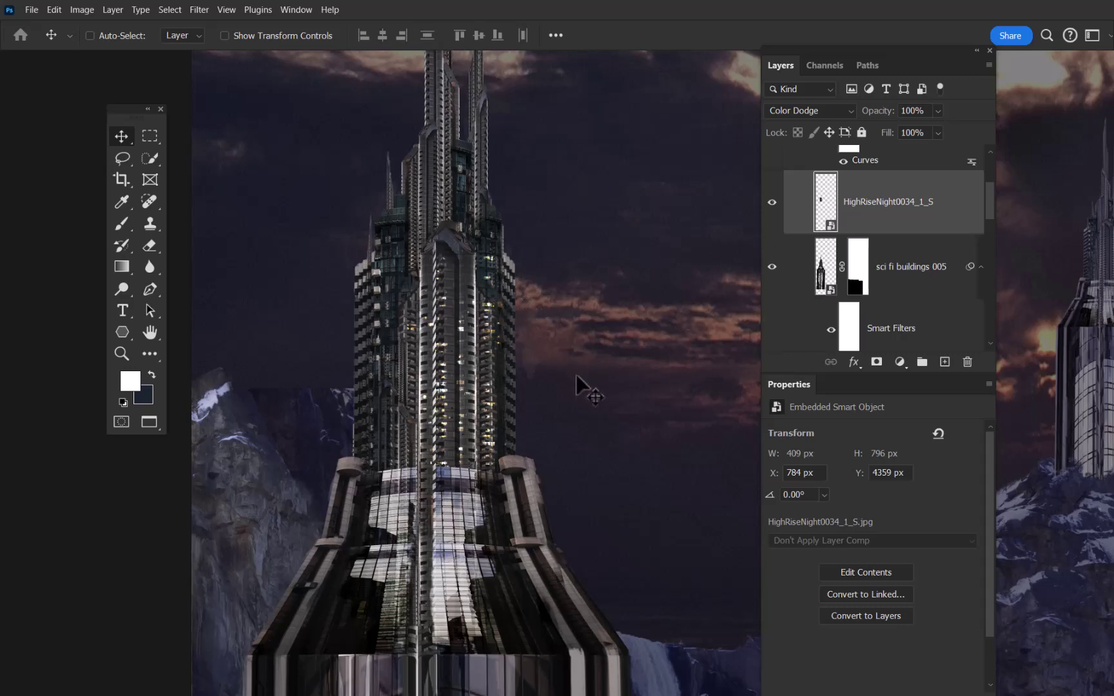
# Duplicate the window lights up onto the tower's spires at about X 762 px, Y 3484 px, and clip the original lights layer to sci fi buildings 005.
pyautogui.scroll(5, 567, 371)
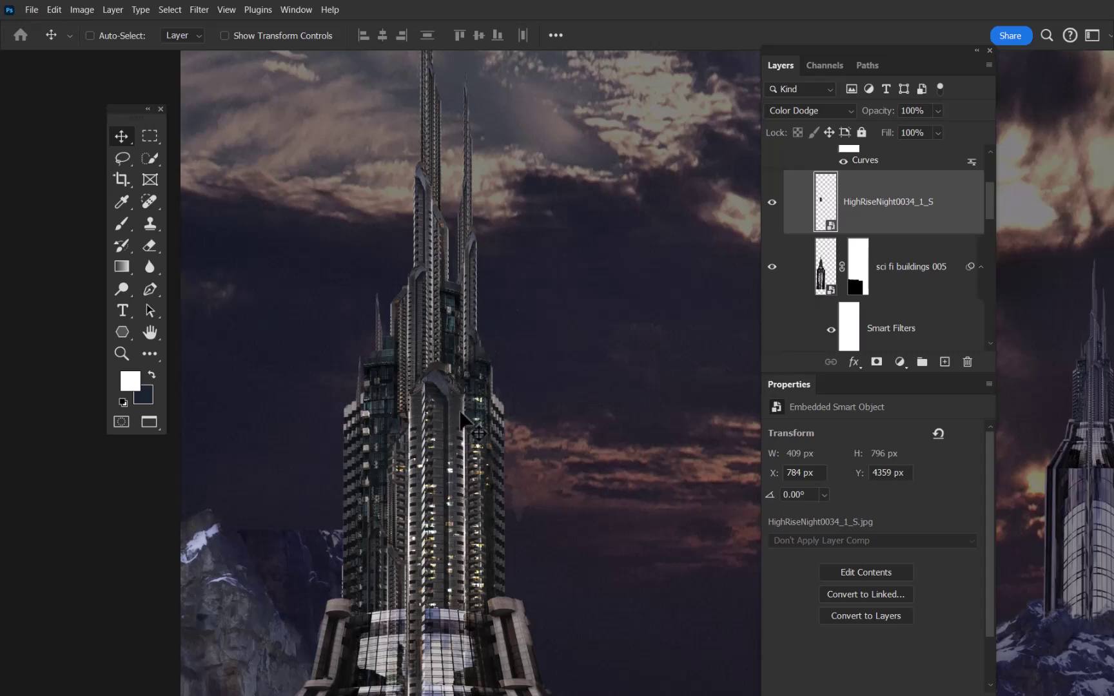
pyautogui.moveTo(457, 482)
pyautogui.mouseDown()
pyautogui.moveTo(455, 236)
pyautogui.moveTo(455, 245)
pyautogui.mouseUp()
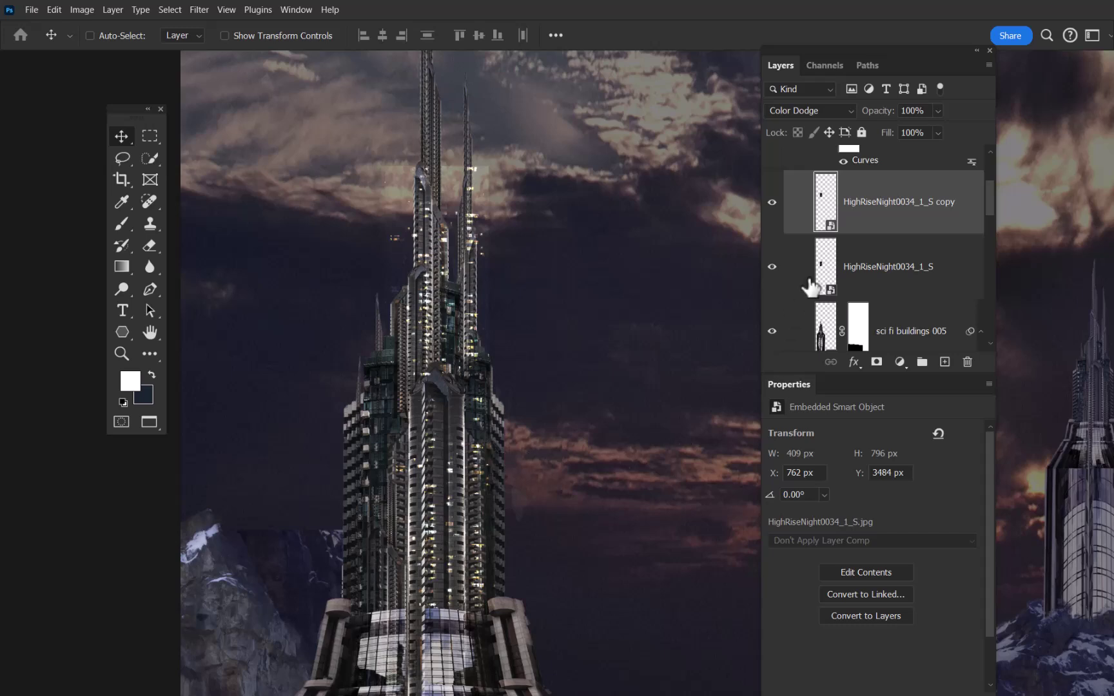
pyautogui.keyDown('alt'); pyautogui.click(891, 298); pyautogui.keyUp('alt')
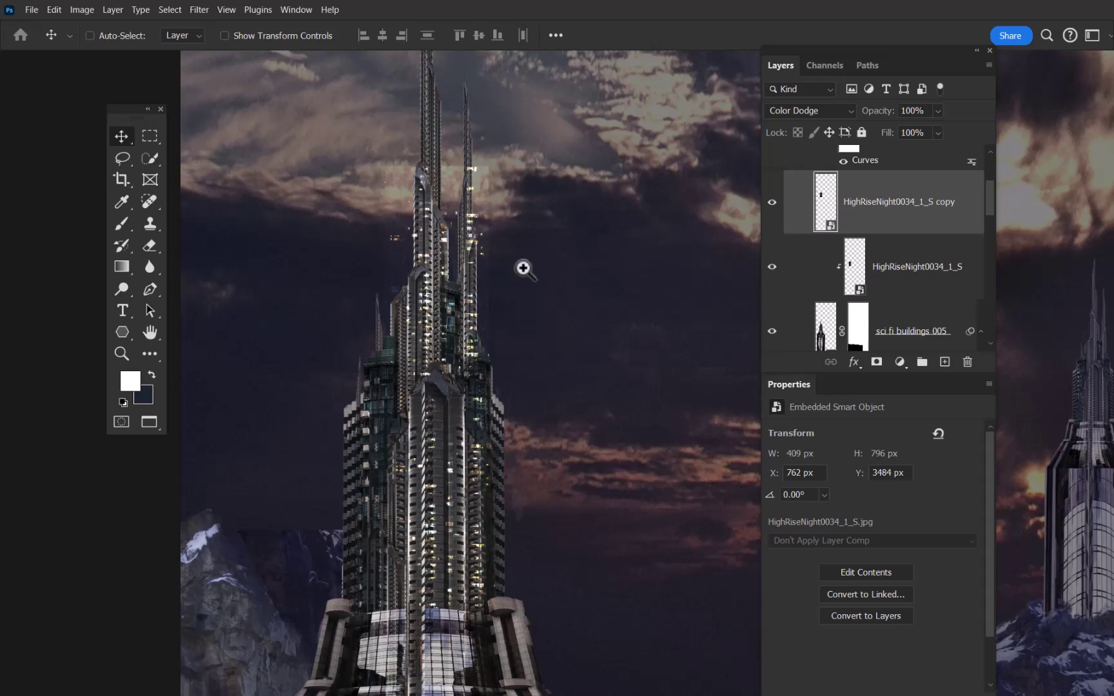
# Clip the HighRiseNight0034_1_S copy lights layer to the sci fi buildings 005 tower below it.
pyautogui.scroll(1, 567, 193)
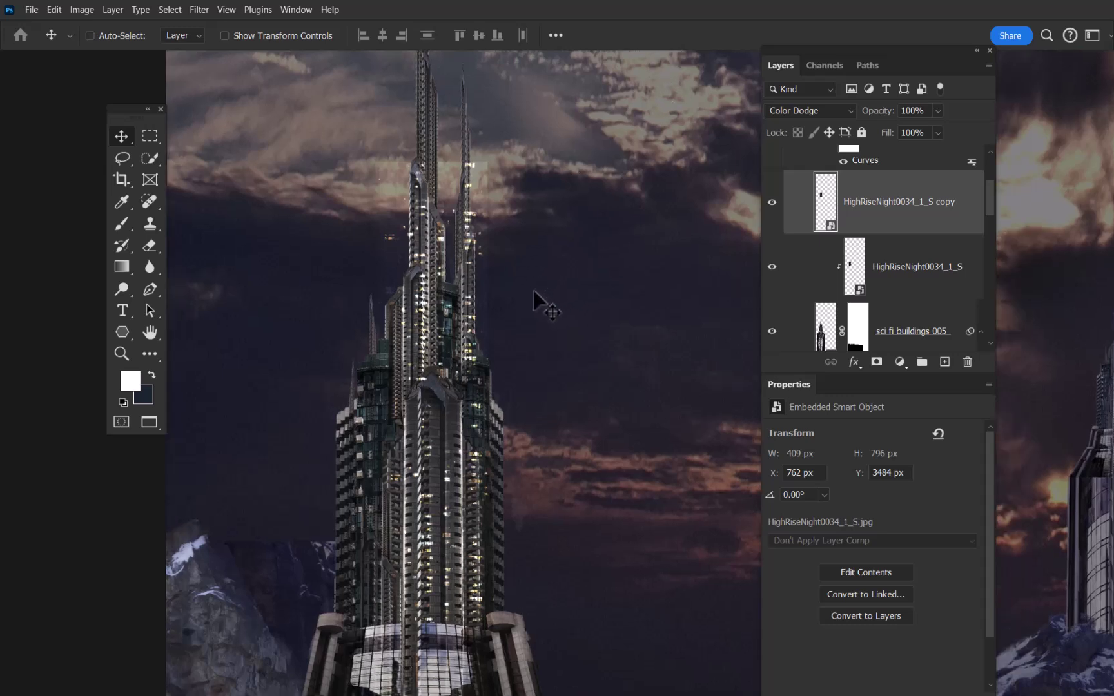
pyautogui.scroll(3, 535, 284)
pyautogui.moveTo(524, 280); pyautogui.dragTo(701, 391)
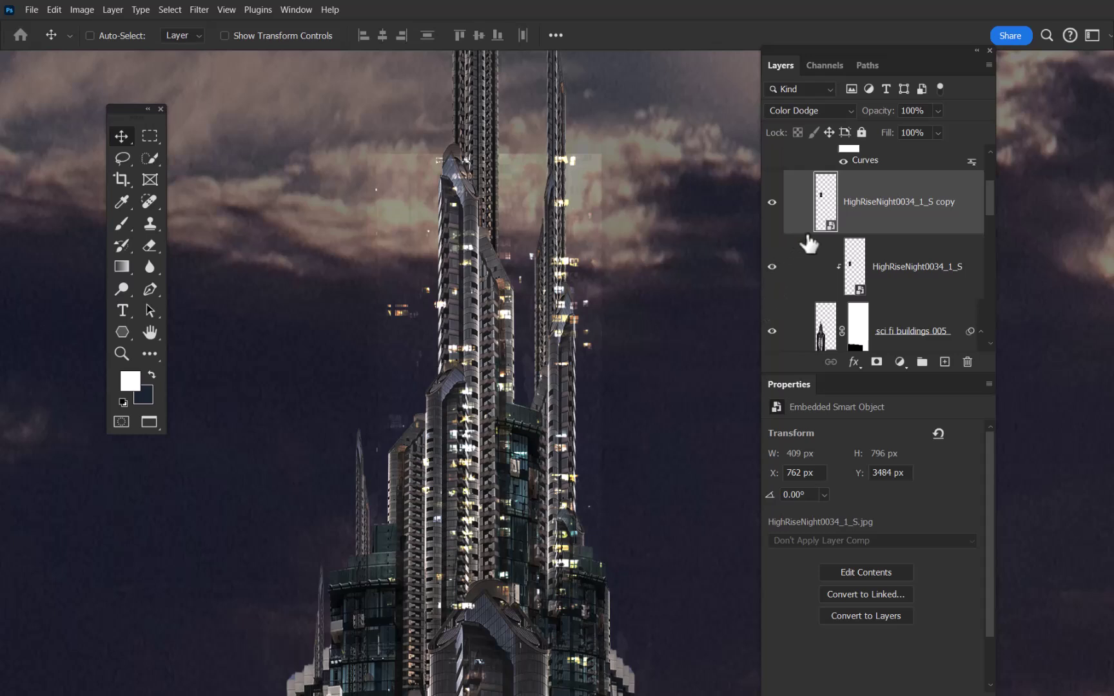
pyautogui.moveTo(883, 227); pyautogui.dragTo(886, 240)
pyautogui.keyDown('alt'); pyautogui.click(888, 229); pyautogui.keyUp('alt')
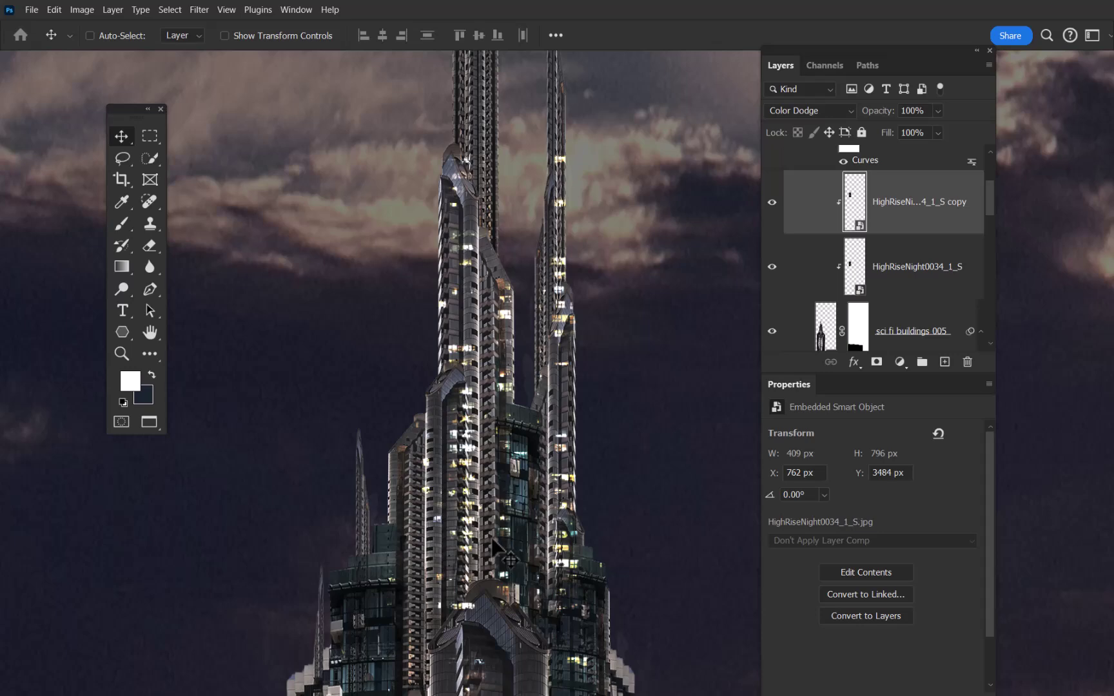
pyautogui.hotkey('ctrl', '-')
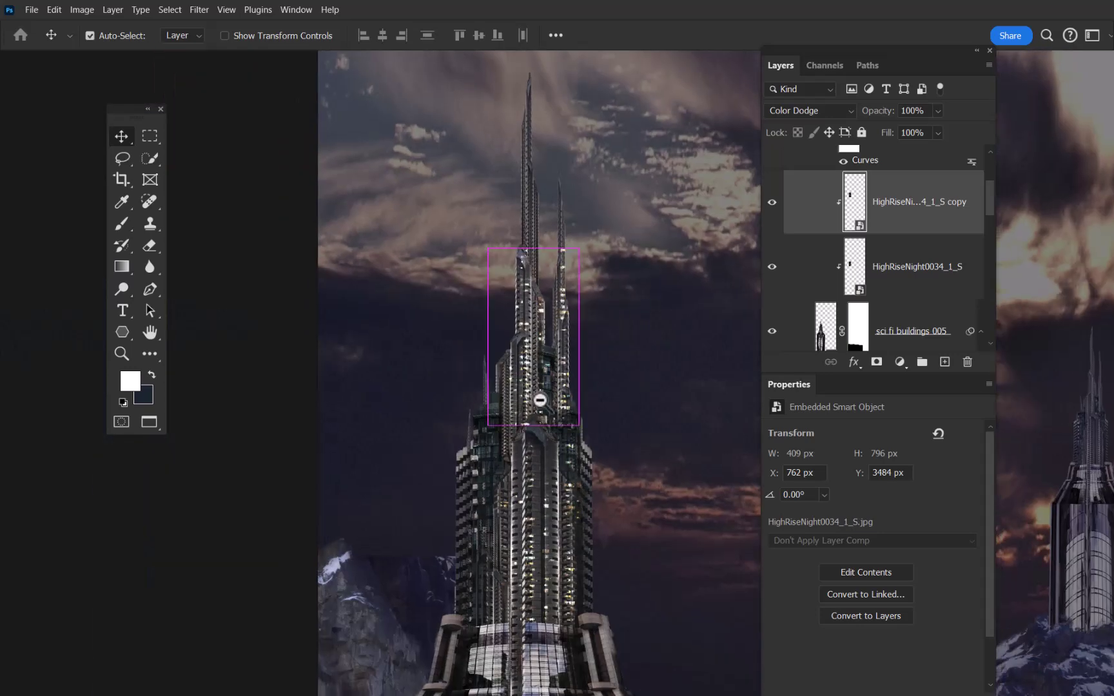
pyautogui.hotkey('ctrl', '-')
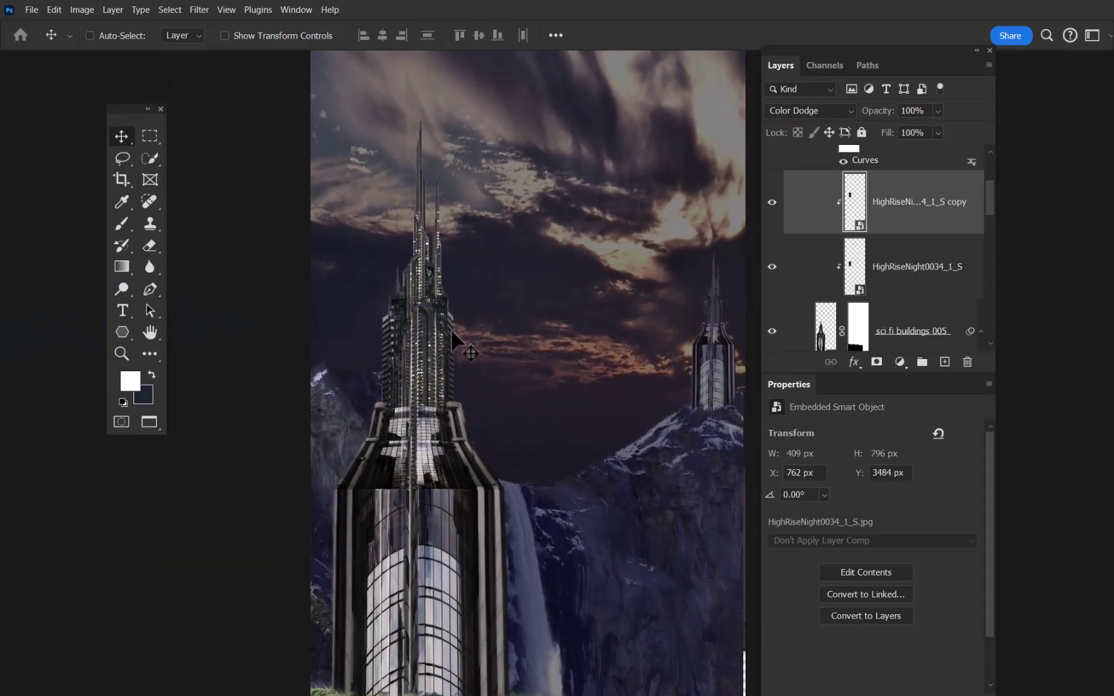
# Add a new layer above sci fi buildings 005 copy in the Architectire group and fill it with 50% Gray.
pyautogui.press('ctrl')
pyautogui.scroll(2, 989, 187)
pyautogui.scroll(3, 992, 177)
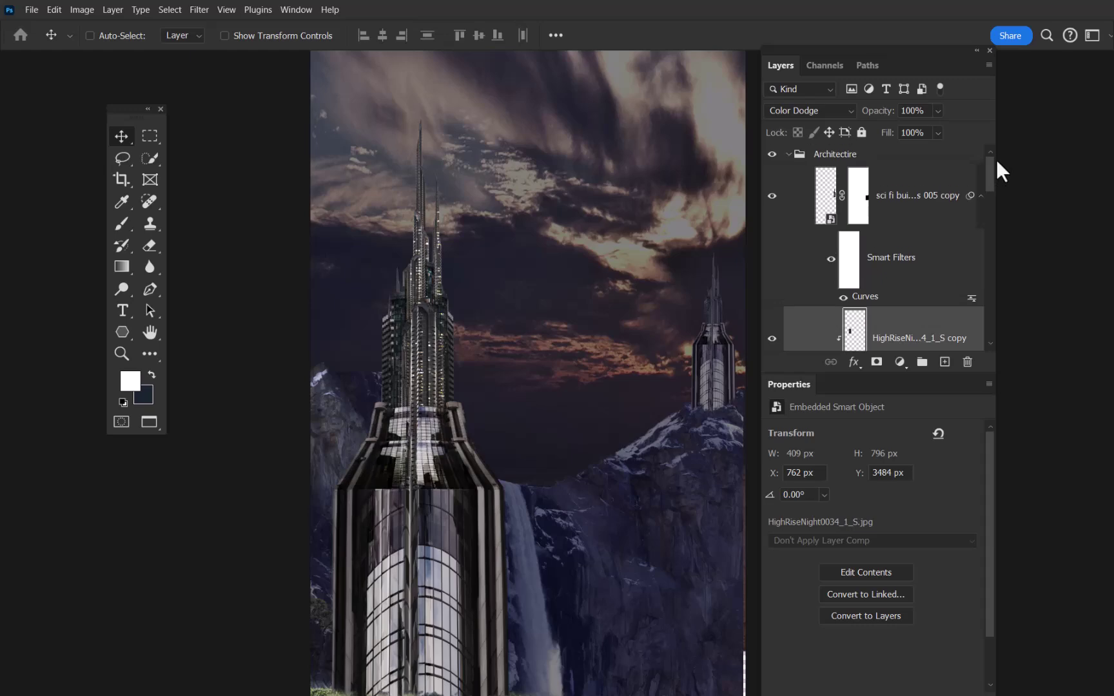
pyautogui.moveTo(943, 191); pyautogui.dragTo(928, 326)
pyautogui.click(944, 363)
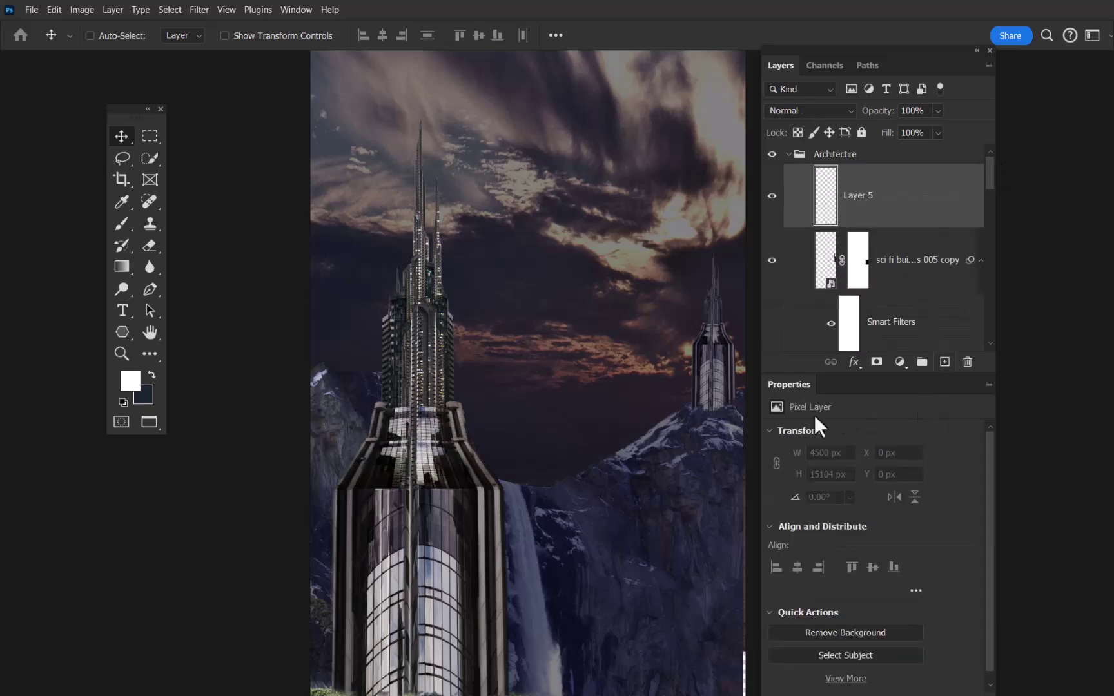
pyautogui.click(55, 11)
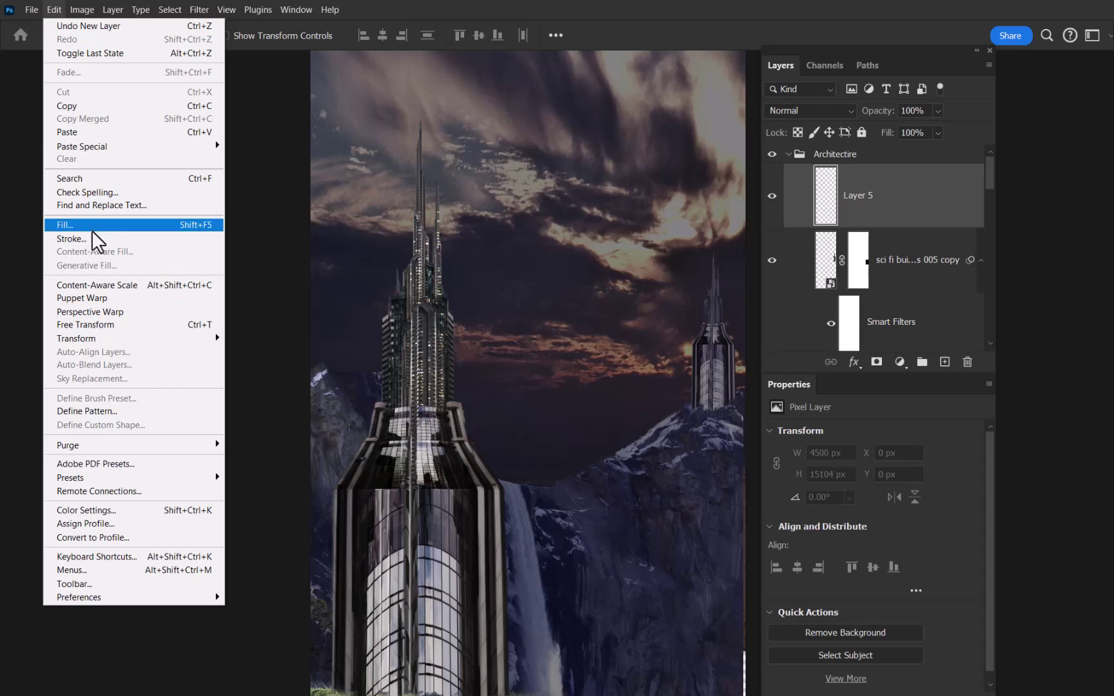
pyautogui.click(90, 227)
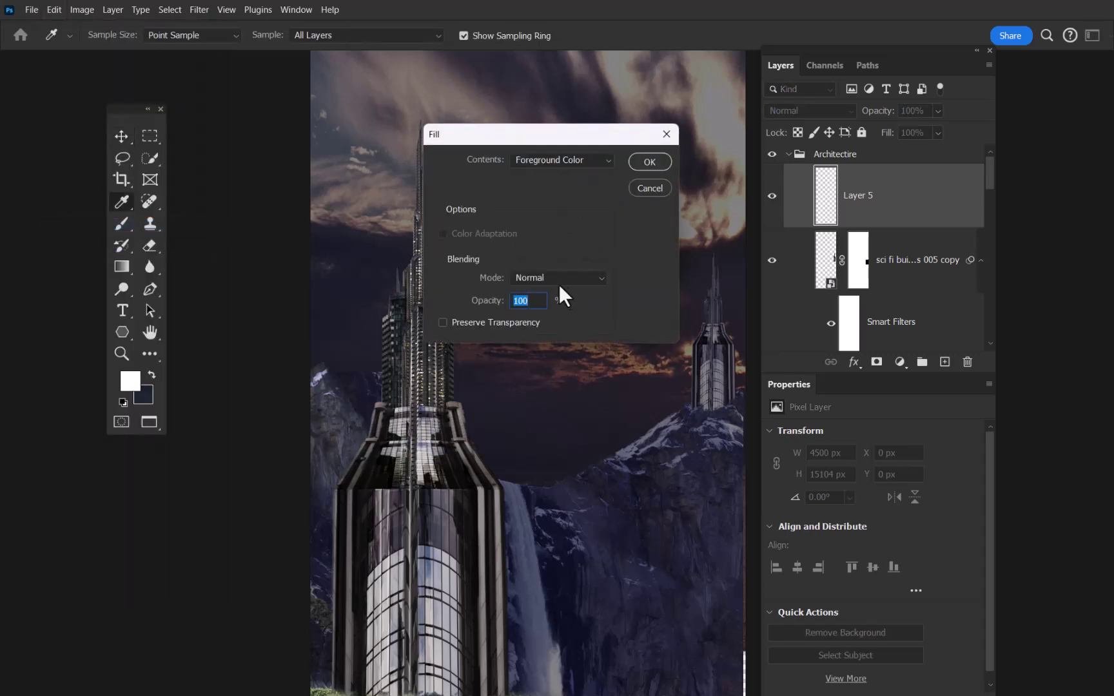
pyautogui.click(581, 159)
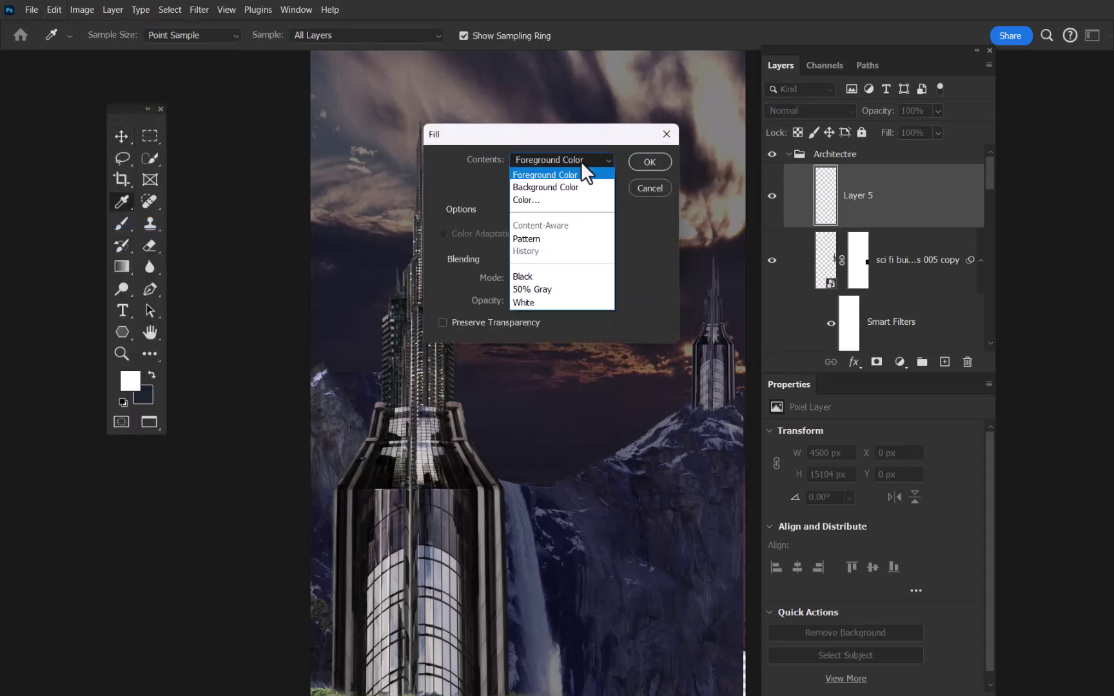
pyautogui.click(546, 290)
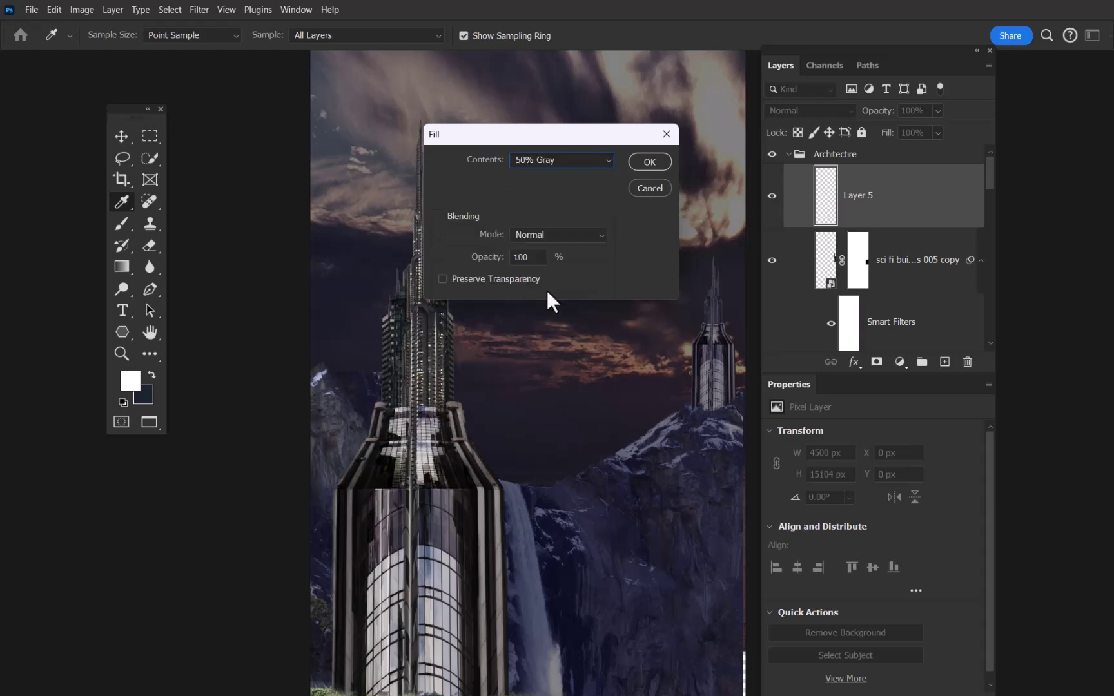
pyautogui.click(645, 158)
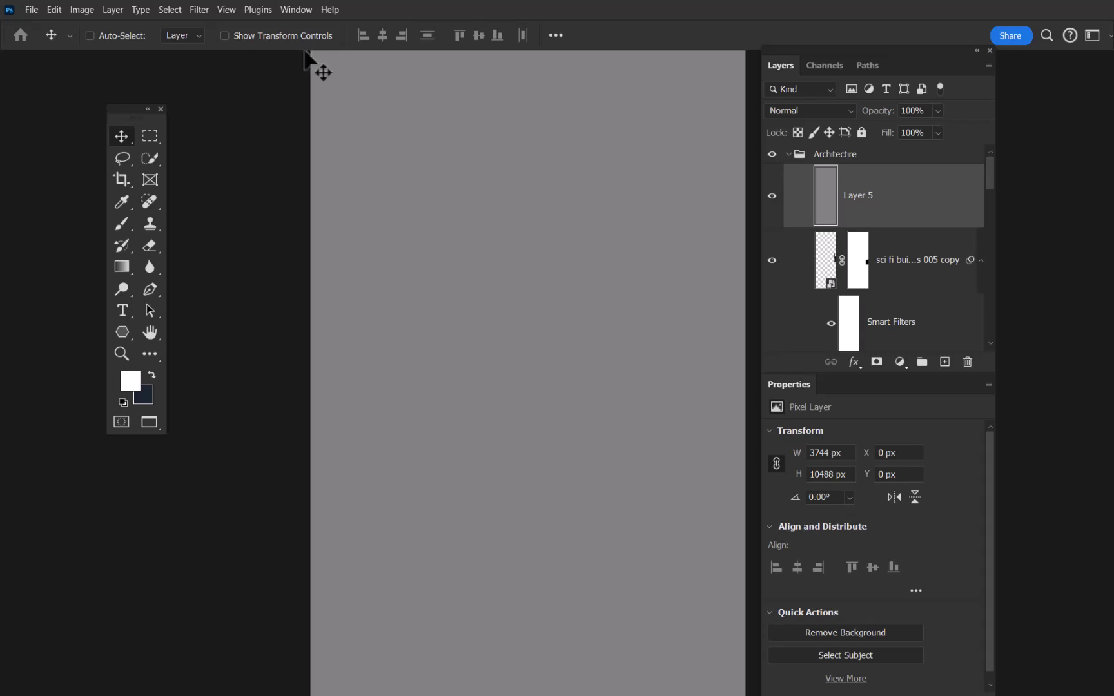
# Render a centred Lens Flare on the gray layer with 139% brightness and the 50-300mm Zoom lens type.
pyautogui.click(200, 10)
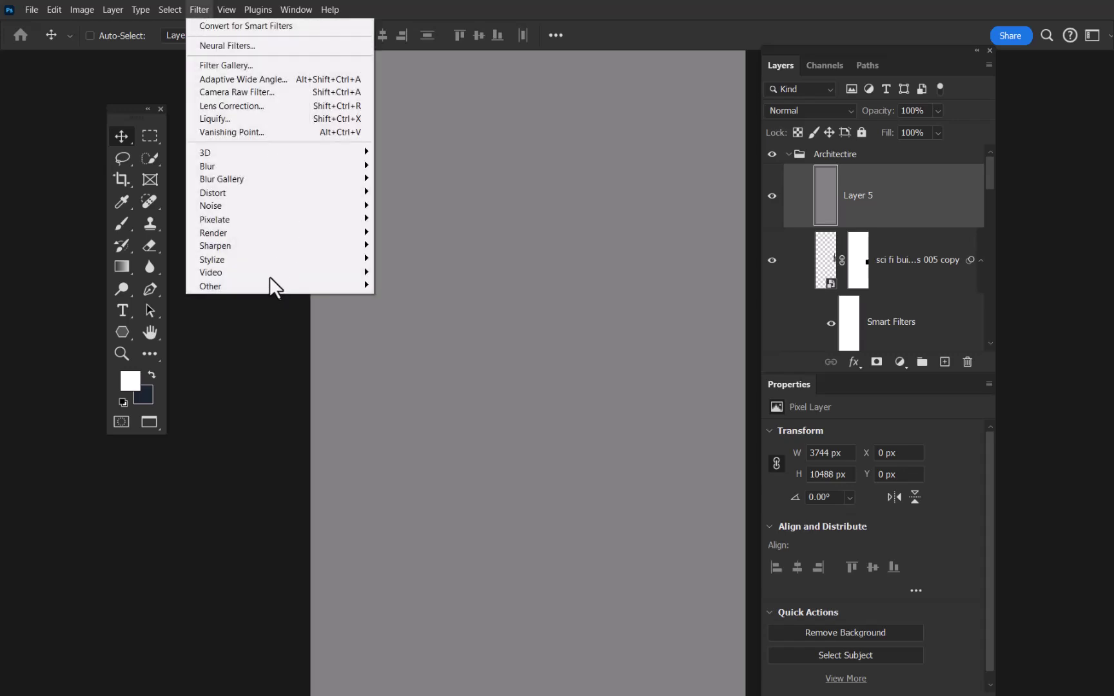
pyautogui.moveTo(252, 236)
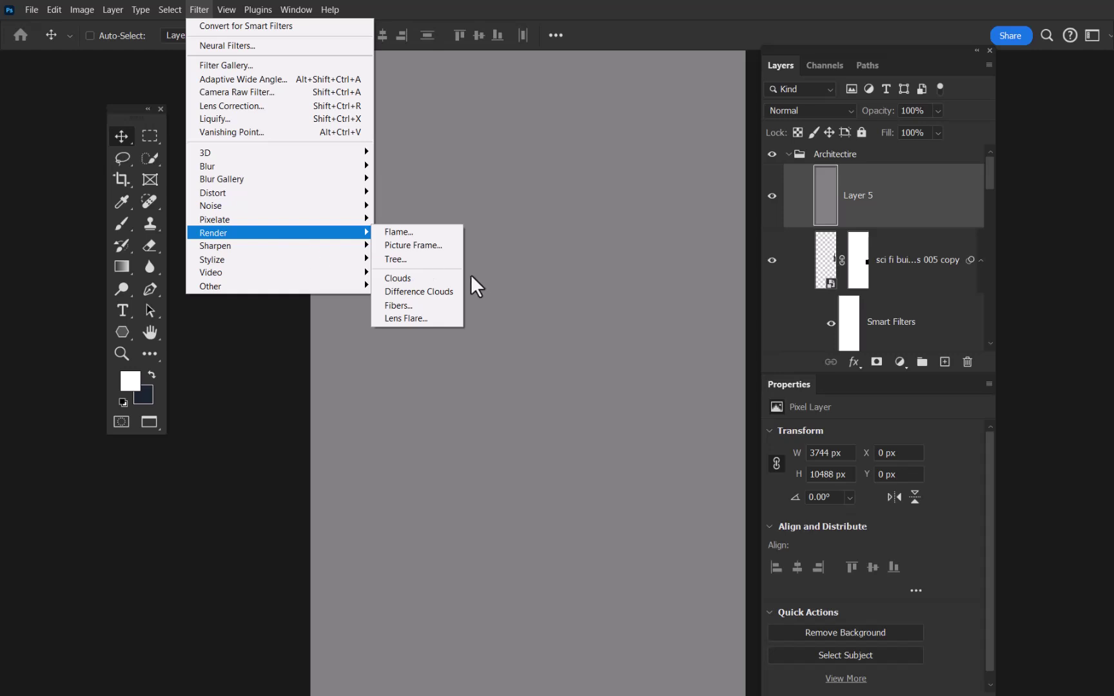
pyautogui.click(418, 320)
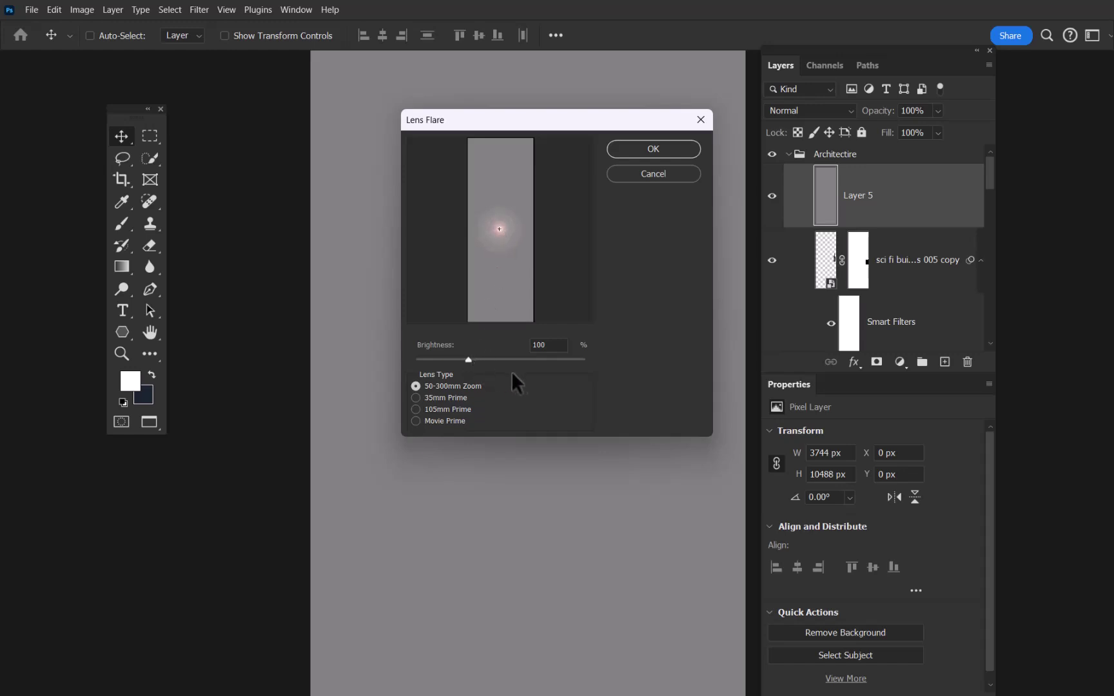
pyautogui.moveTo(466, 359)
pyautogui.mouseDown()
pyautogui.moveTo(562, 375)
pyautogui.moveTo(488, 365)
pyautogui.mouseUp()
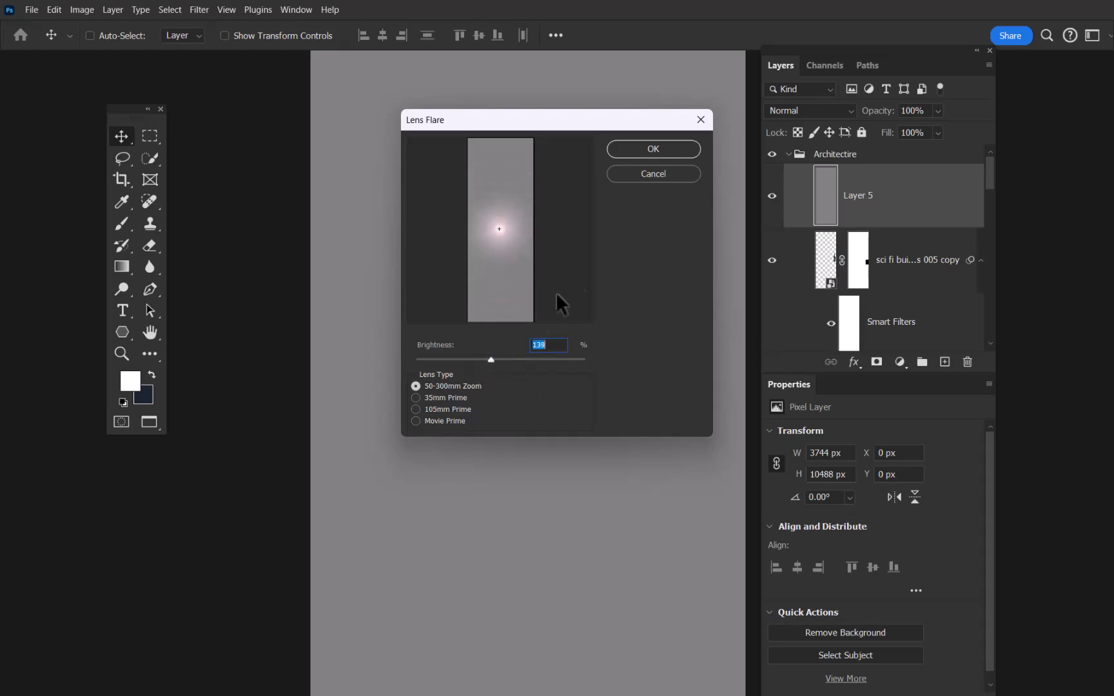
pyautogui.click(653, 148)
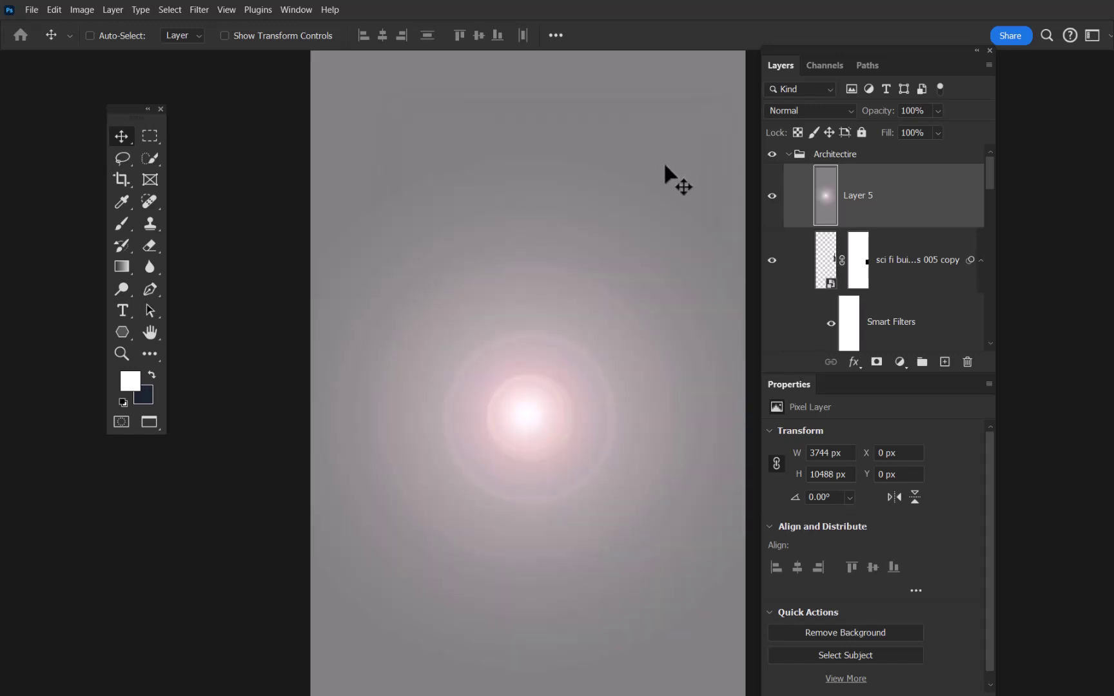
# Set the flare layer's blend mode to Hard Light and move it to the large tower's tip, at about X -749 px, Y -2172 px.
pyautogui.click(836, 112)
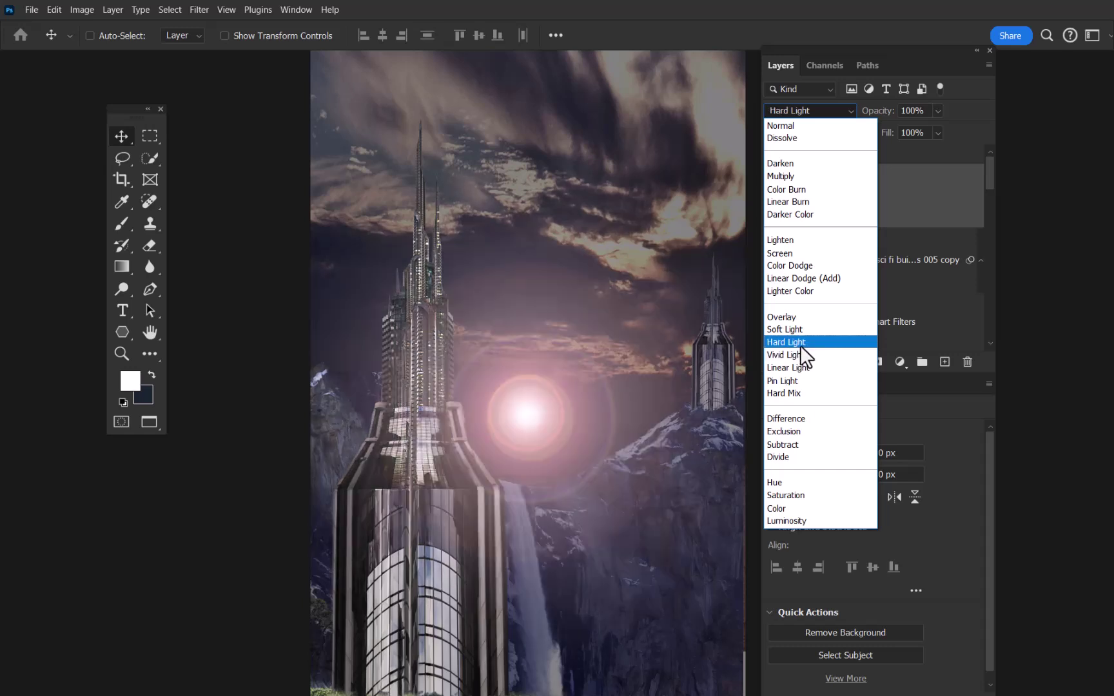
pyautogui.click(793, 342)
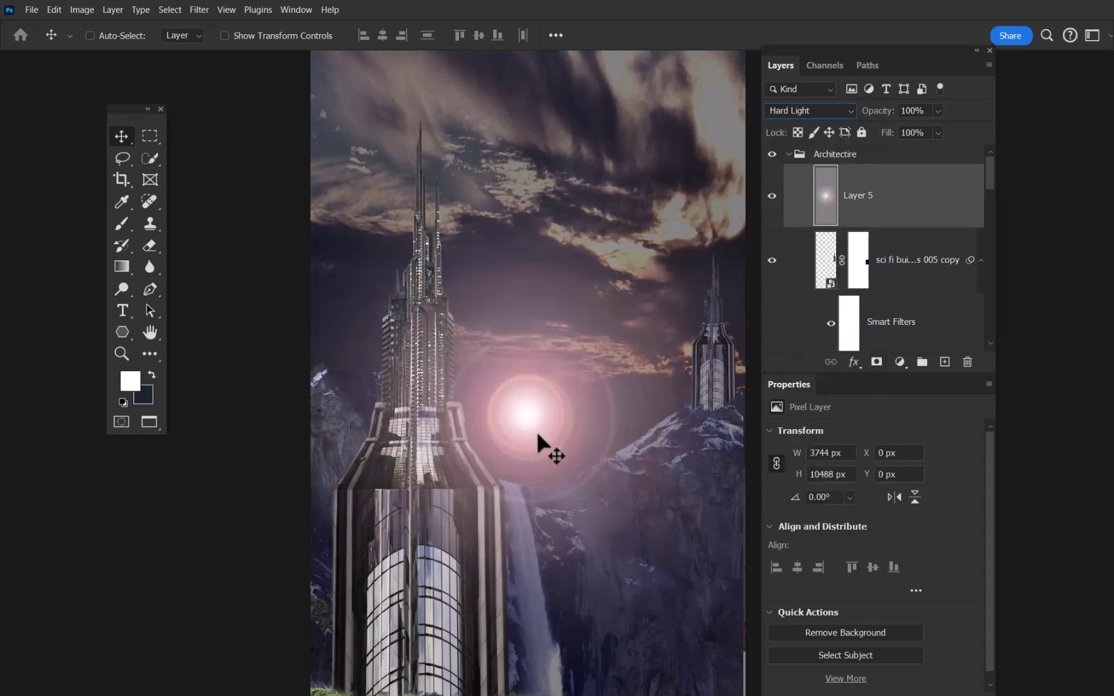
pyautogui.moveTo(536, 440); pyautogui.dragTo(452, 187)
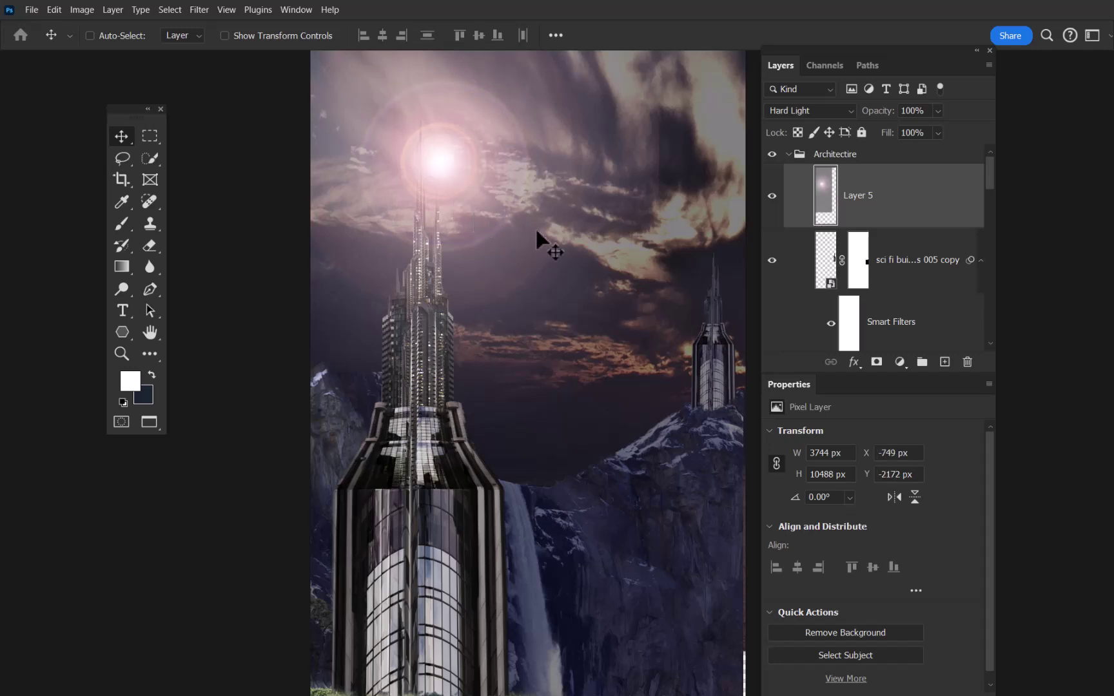
pyautogui.moveTo(548, 240); pyautogui.dragTo(552, 245)
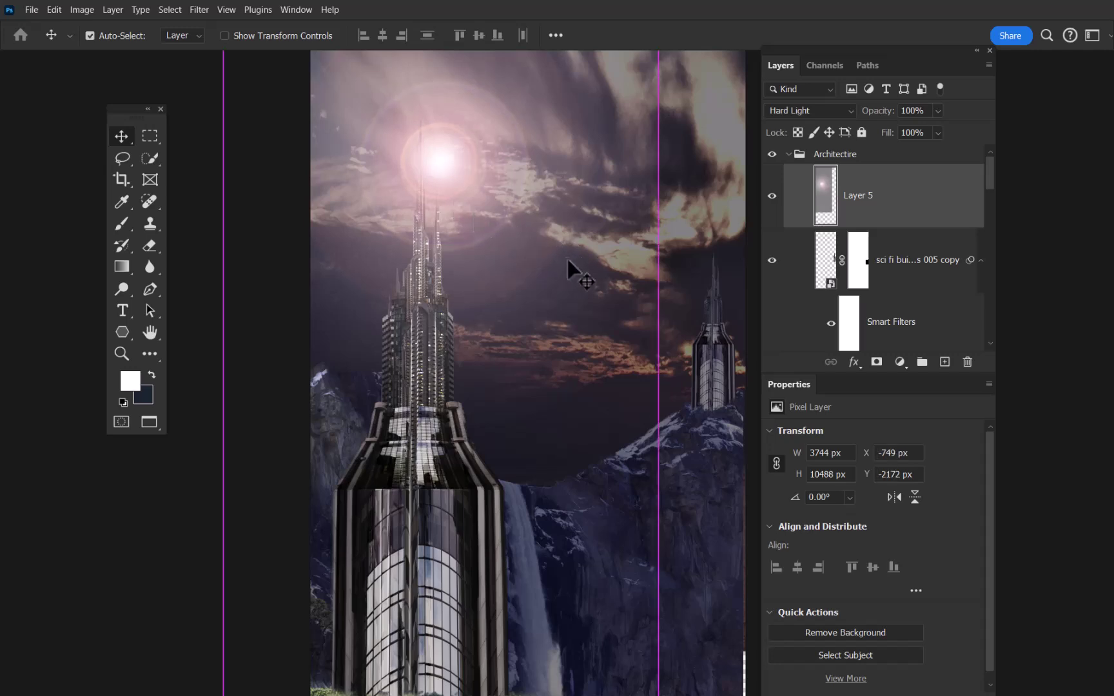
# Scale the flare layer down to about 486 × 957 px and centre its glow on the large tower's highest spire tip.
pyautogui.hotkey('ctrl', 't')
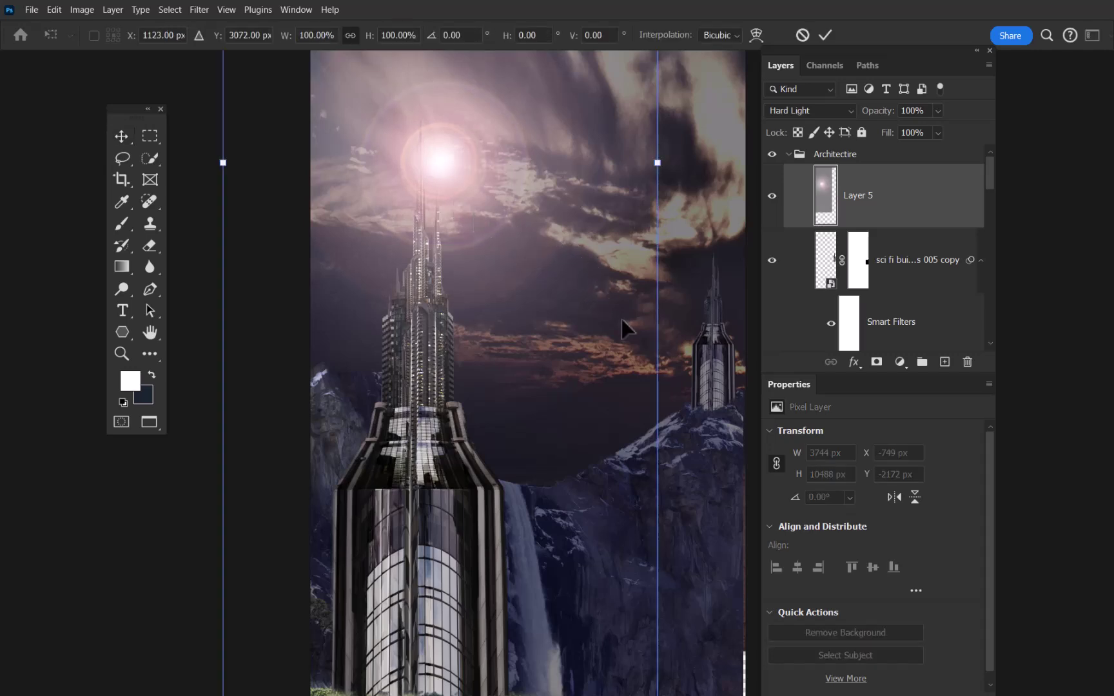
pyautogui.moveTo(609, 292); pyautogui.dragTo(598, 440)
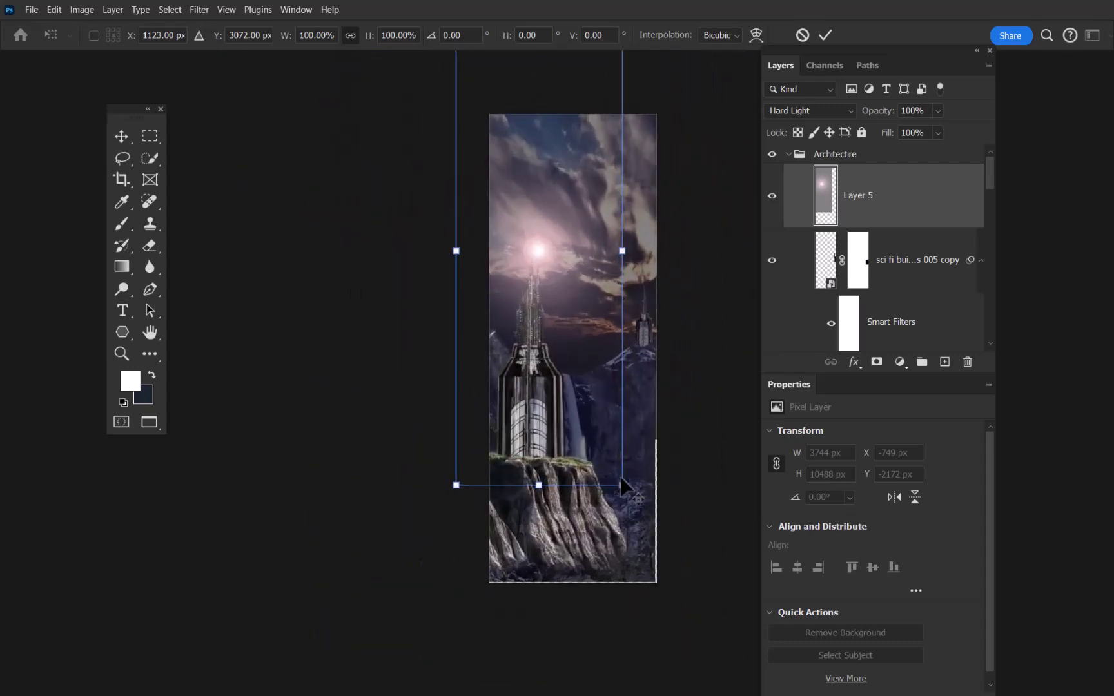
pyautogui.moveTo(621, 485); pyautogui.dragTo(600, 343)
pyautogui.moveTo(446, 237); pyautogui.dragTo(456, 218)
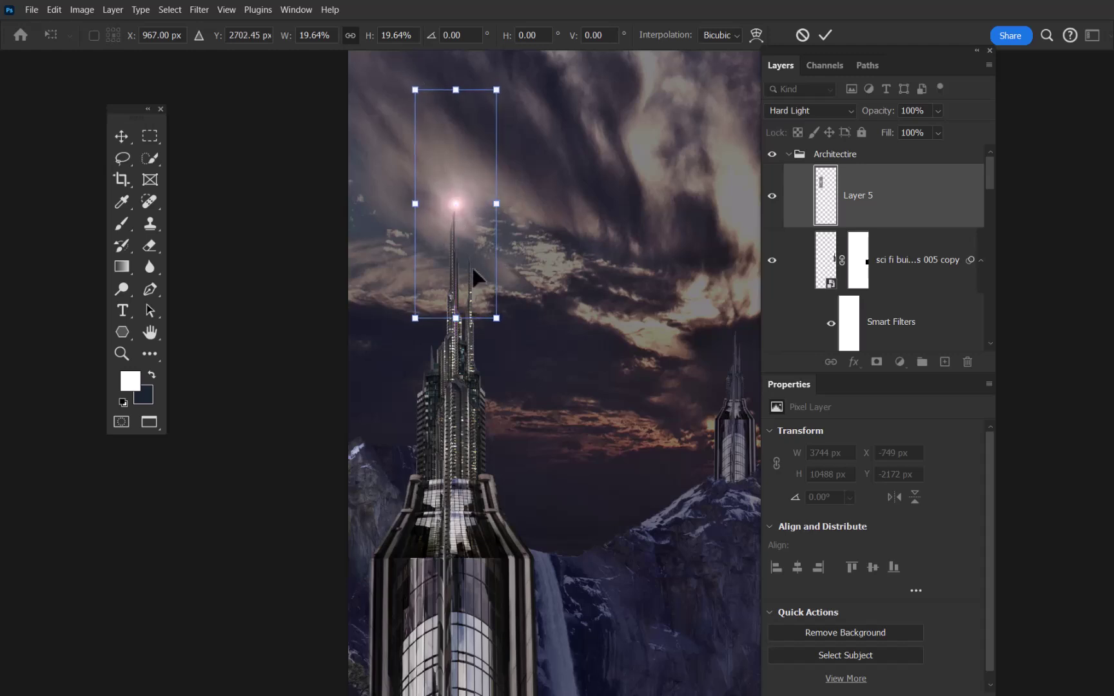
pyautogui.moveTo(497, 318); pyautogui.dragTo(480, 261)
pyautogui.moveTo(467, 217); pyautogui.dragTo(464, 224)
pyautogui.press('Return')
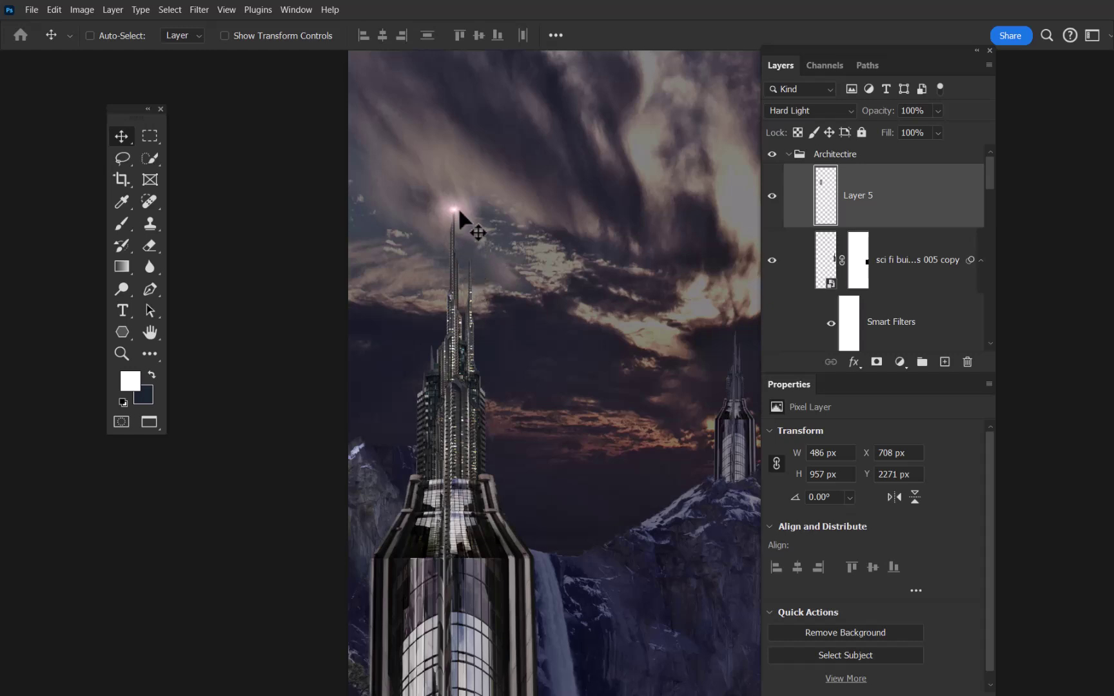
# Duplicate the flare twice onto the large tower's other spires and once onto the distant tower's tip at about X 3230 px, Y 3376 px.
pyautogui.moveTo(456, 209); pyautogui.dragTo(477, 297)
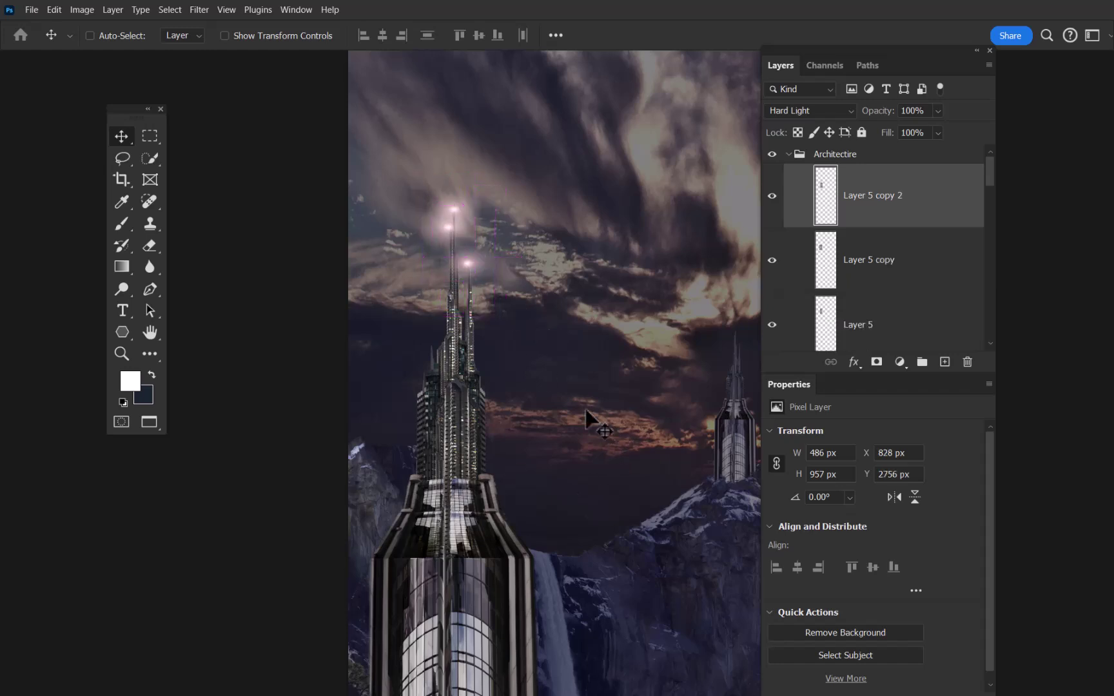
pyautogui.moveTo(632, 363); pyautogui.dragTo(492, 356)
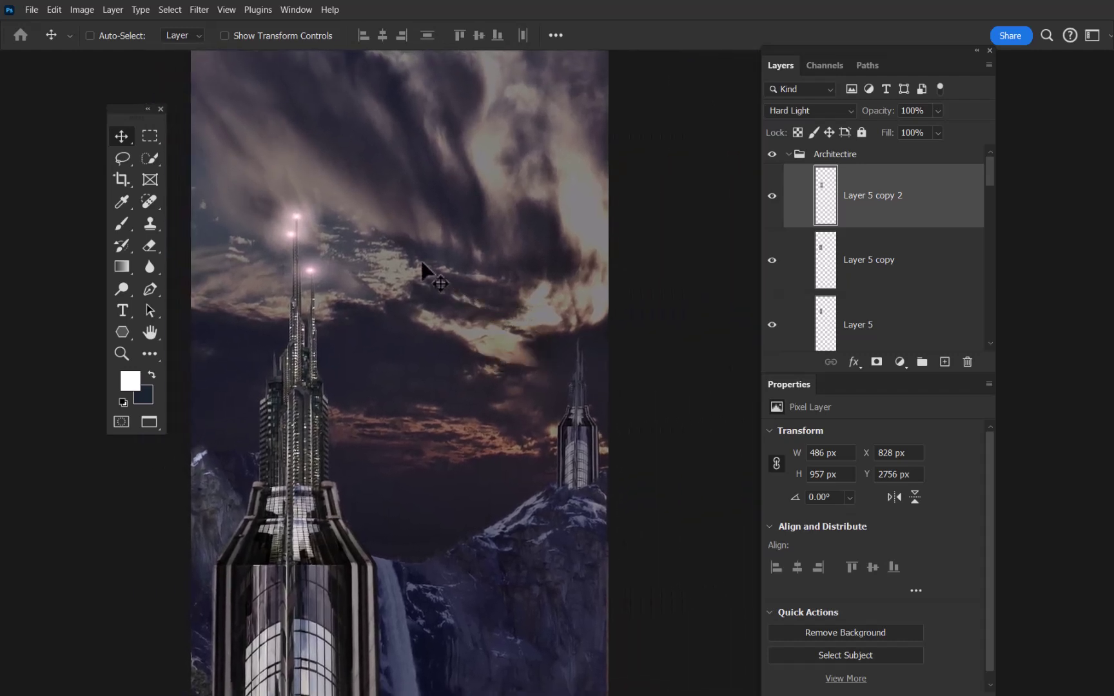
pyautogui.moveTo(313, 271); pyautogui.dragTo(580, 343)
pyautogui.moveTo(654, 291); pyautogui.dragTo(670, 196)
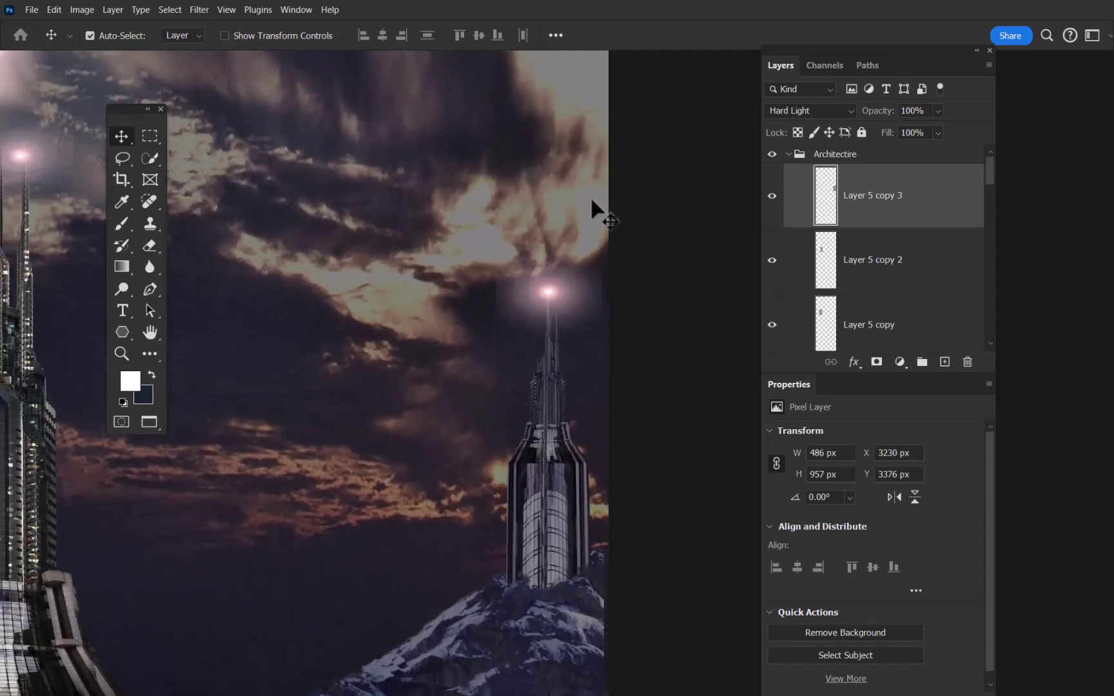
# Scale the distant tower's flare down to about 94 × 183 px around the spire tip.
pyautogui.hotkey('ctrl', 't')
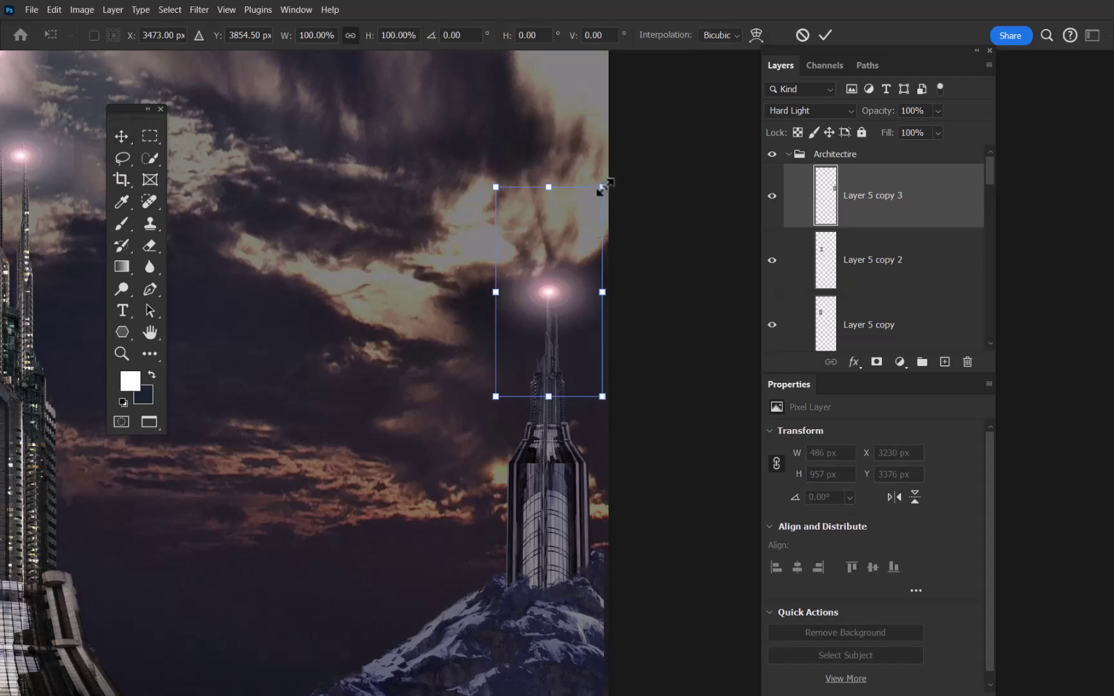
pyautogui.moveTo(601, 188); pyautogui.dragTo(548, 259)
pyautogui.press('Return')
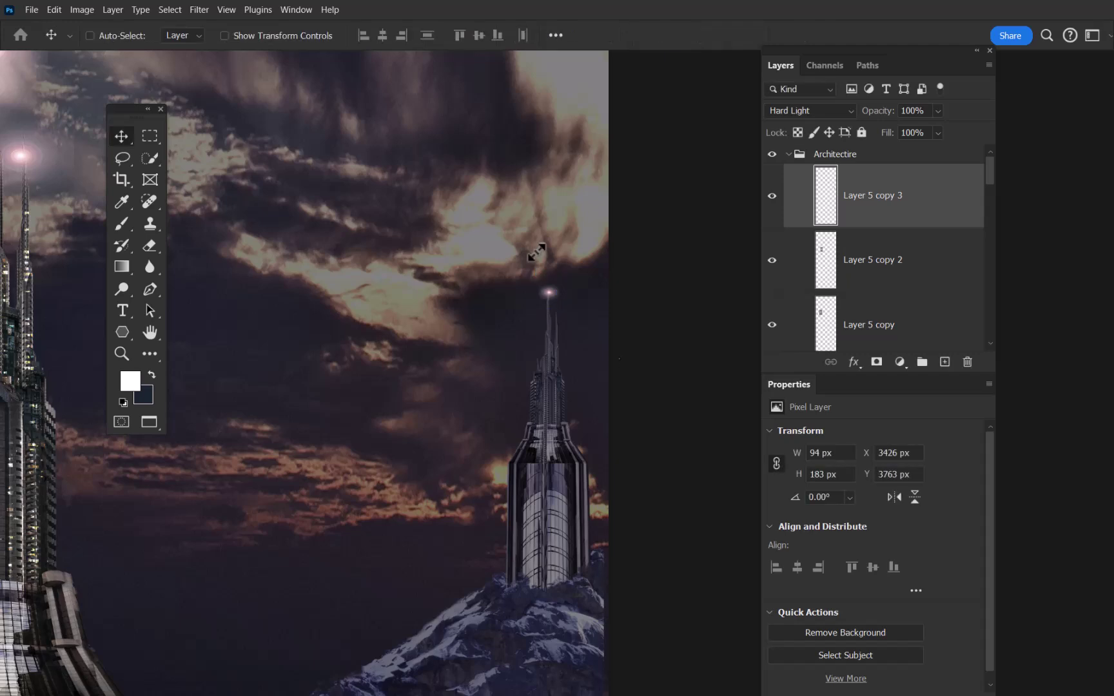
# Duplicate the small flare twice onto the distant tower's lower spires, the last copy at about X 3462 px, Y 3876 px.
pyautogui.moveTo(552, 306); pyautogui.dragTo(579, 305)
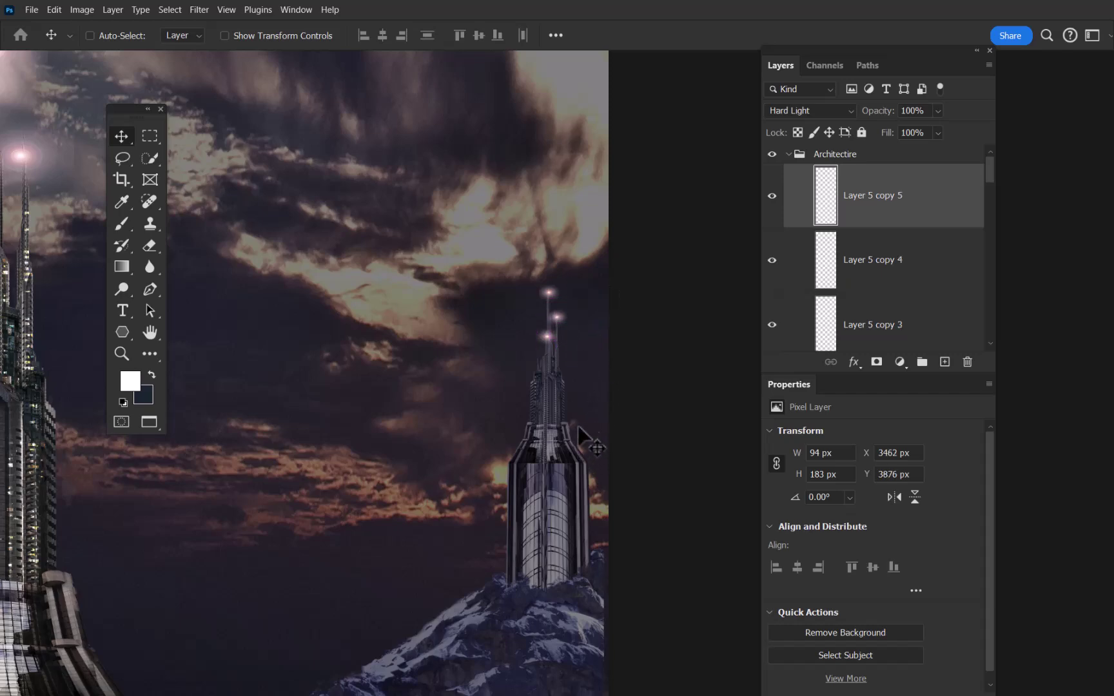
pyautogui.hotkey('ctrl', '-')
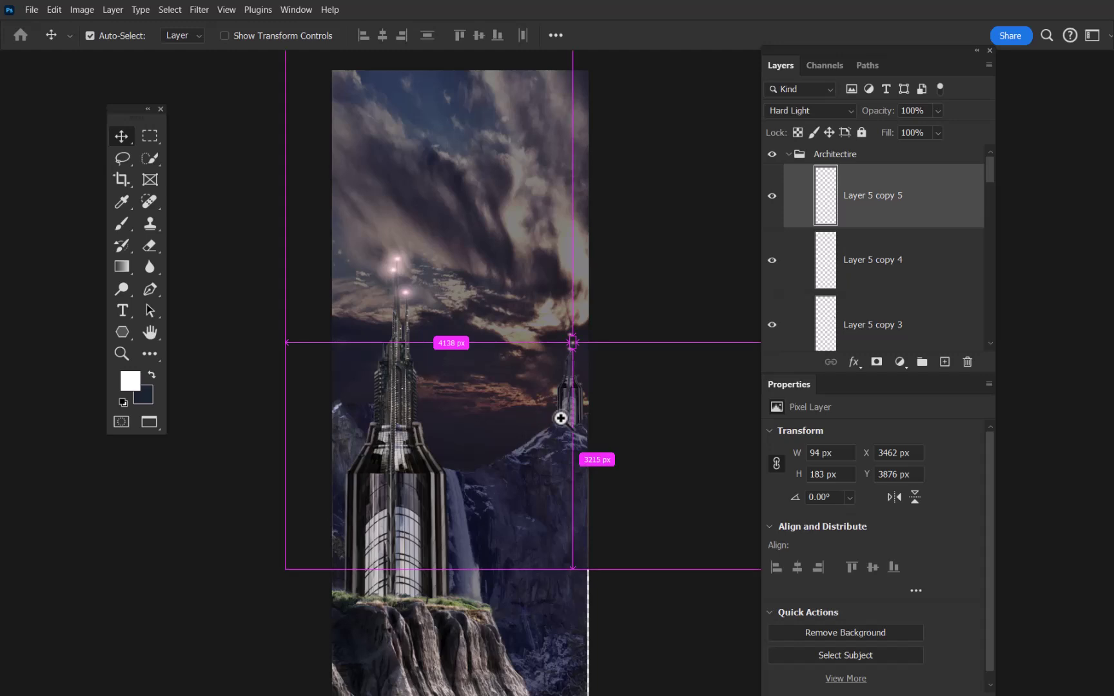
pyautogui.moveTo(615, 415); pyautogui.dragTo(667, 378)
pyautogui.scroll(-3, 645, 400)
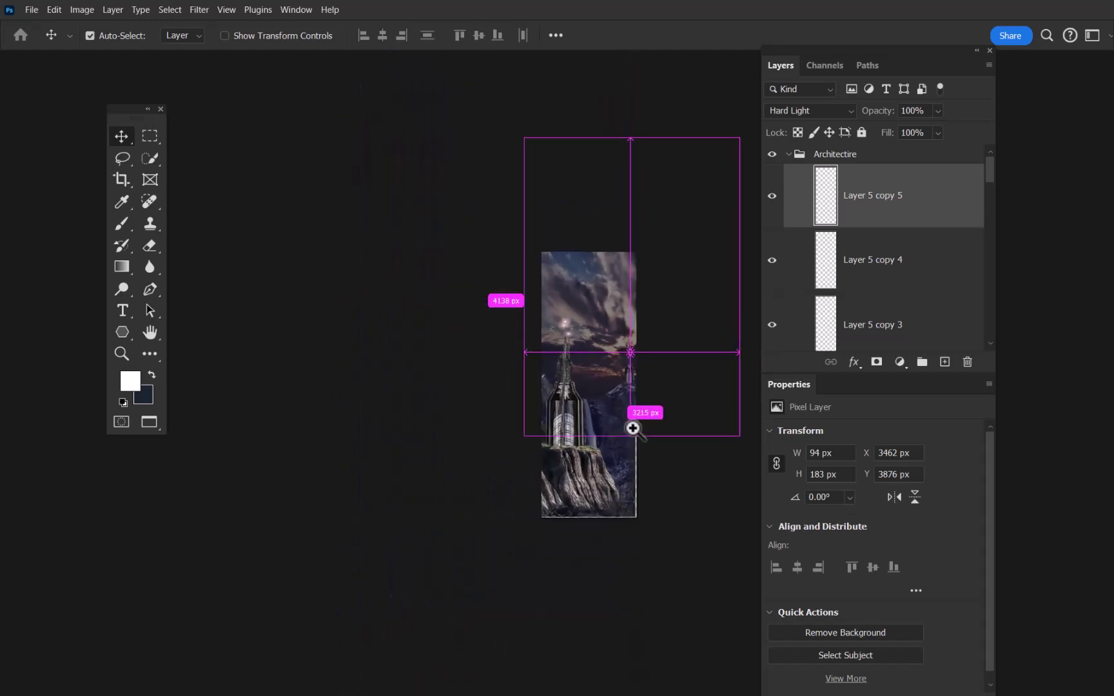
pyautogui.click(631, 430)
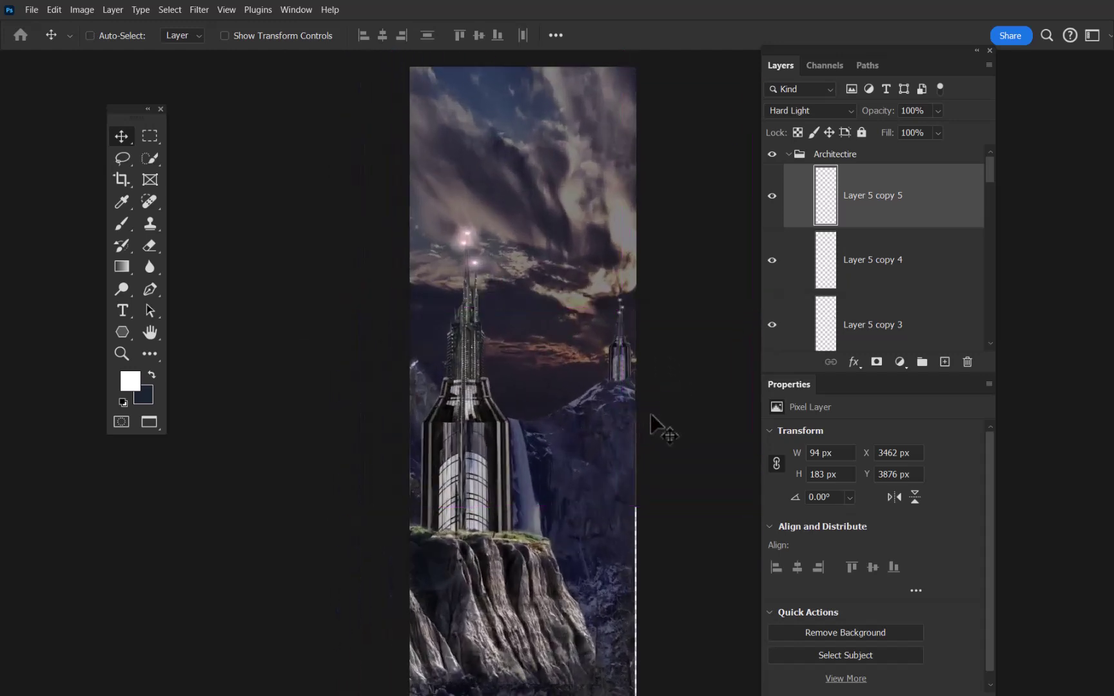
pyautogui.press('ctrl')
pyautogui.hotkey('alt', 'Tab')
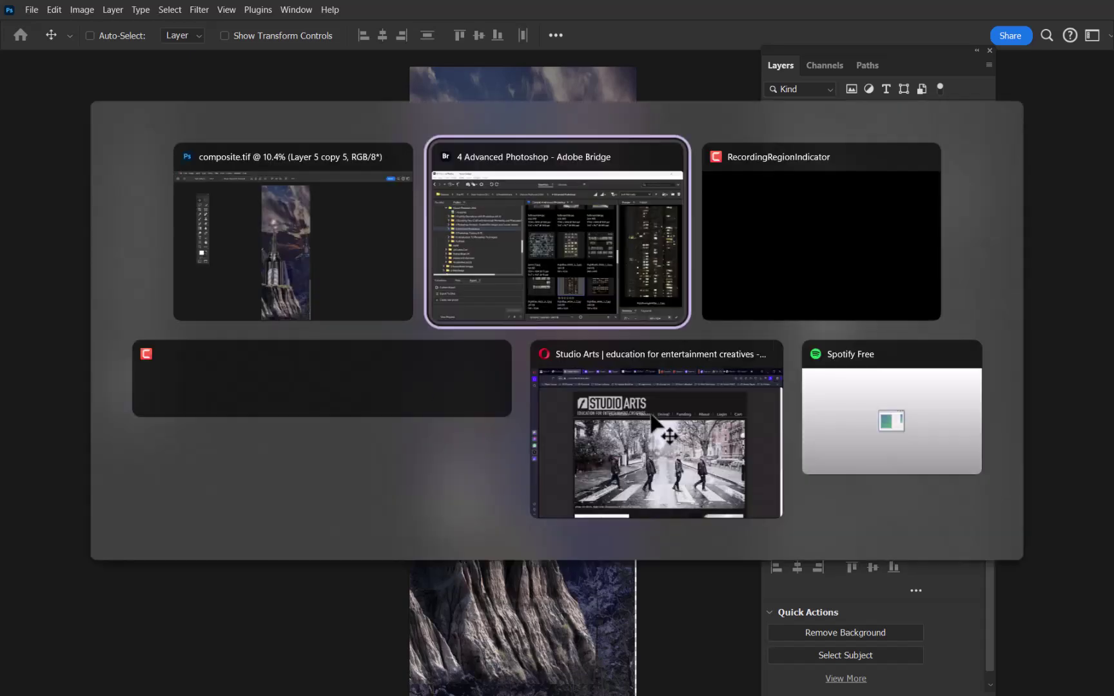
pyautogui.press('Escape')
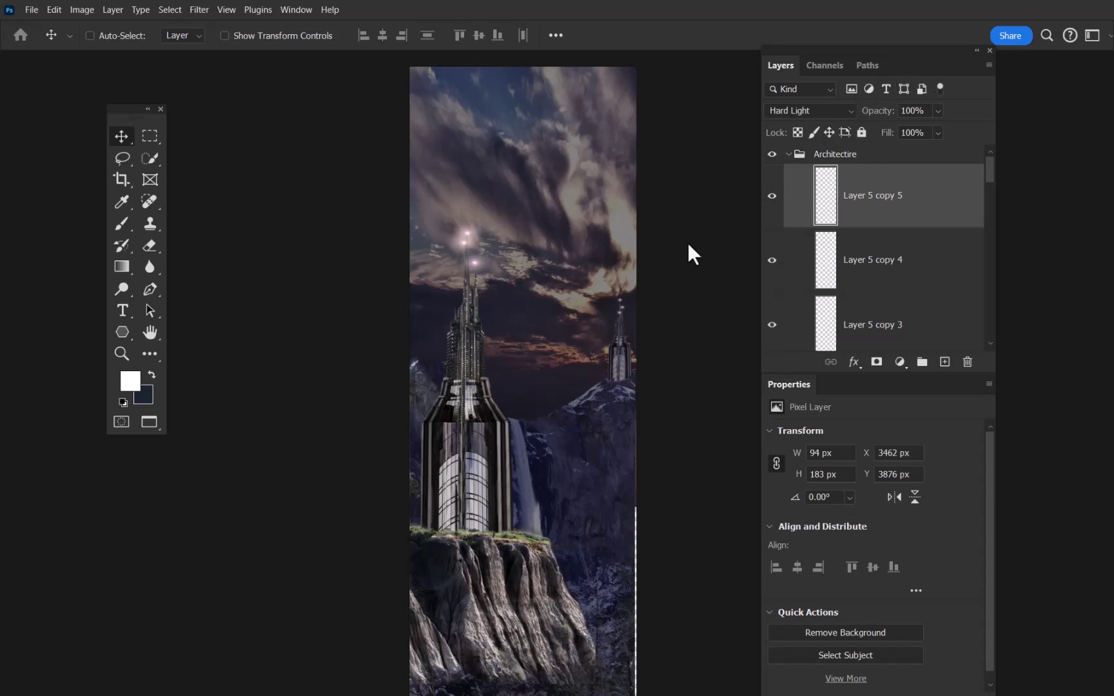
pyautogui.hotkey('alt', 'Tab')
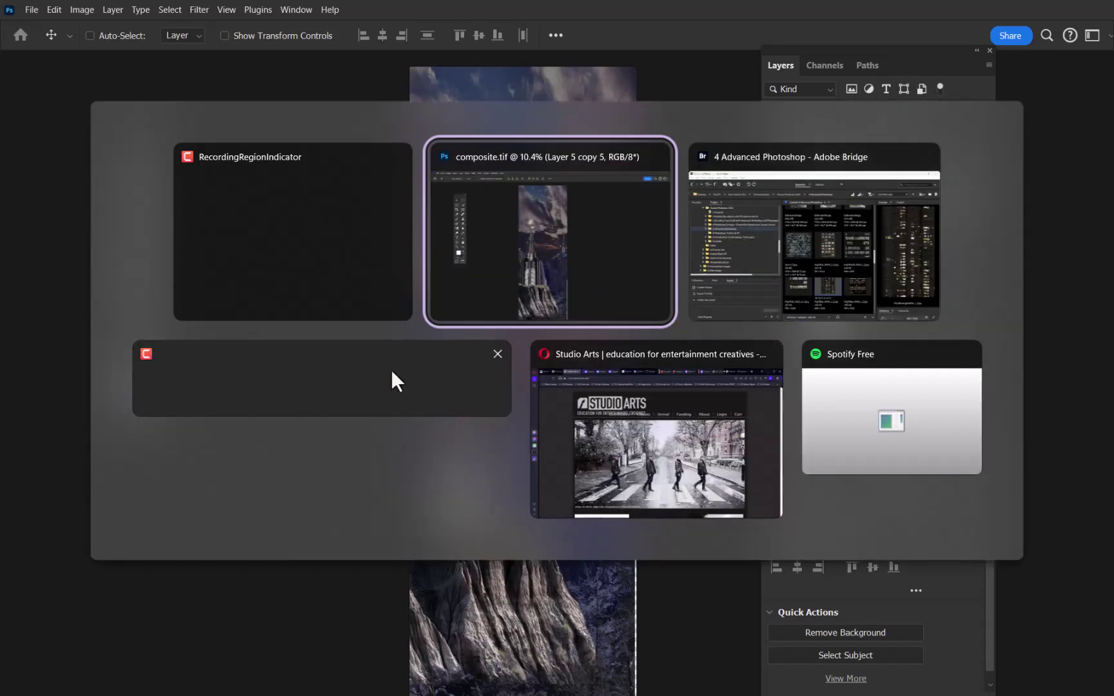